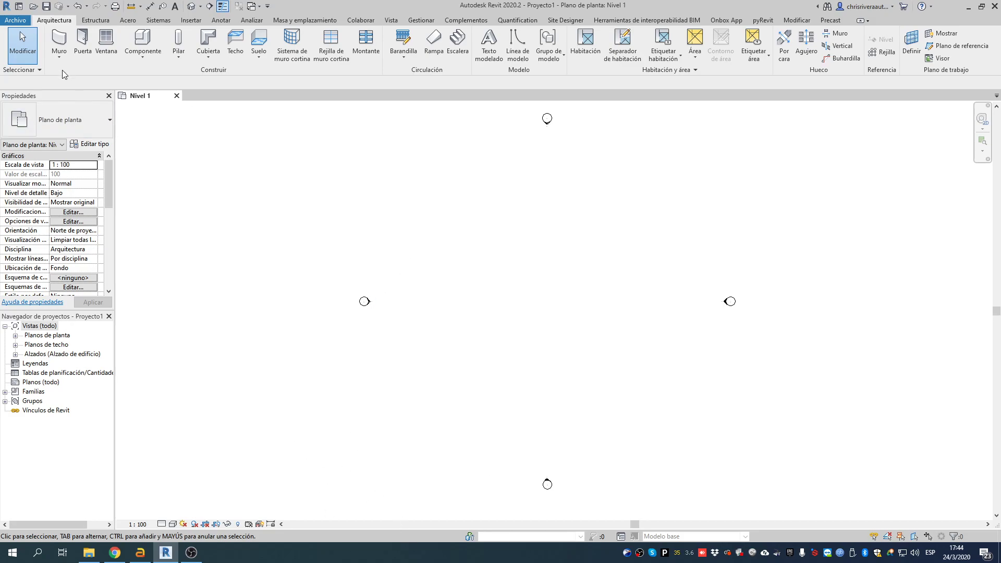
Start a new wall in the Nivel 1 plan using the Muro cortina curtain wall type.
{"action": "left_click", "coordinate": [61, 40]}
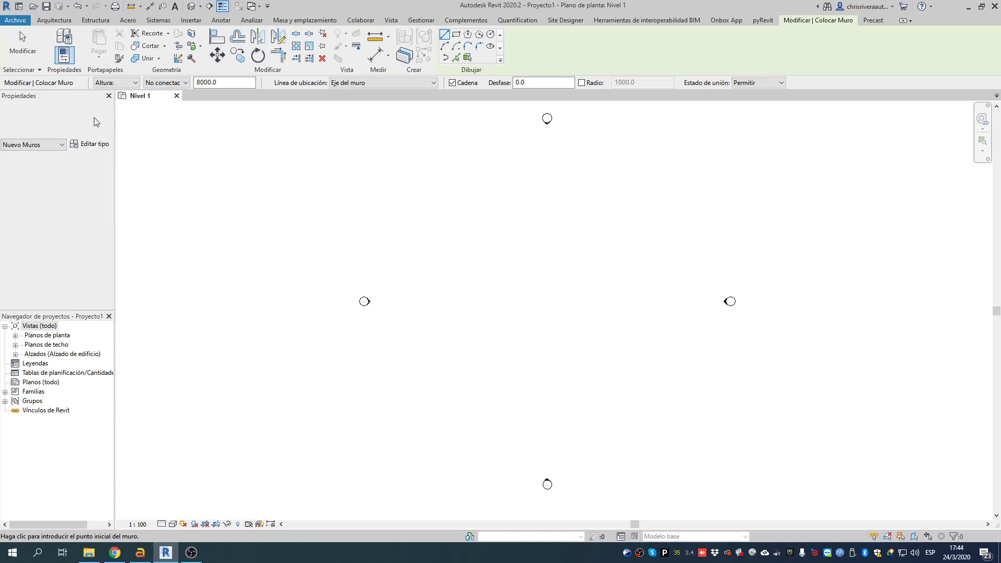
{"action": "left_click", "coordinate": [106, 128]}
{"action": "left_click_drag", "start_coordinate": [181, 175], "coordinate": [186, 331]}
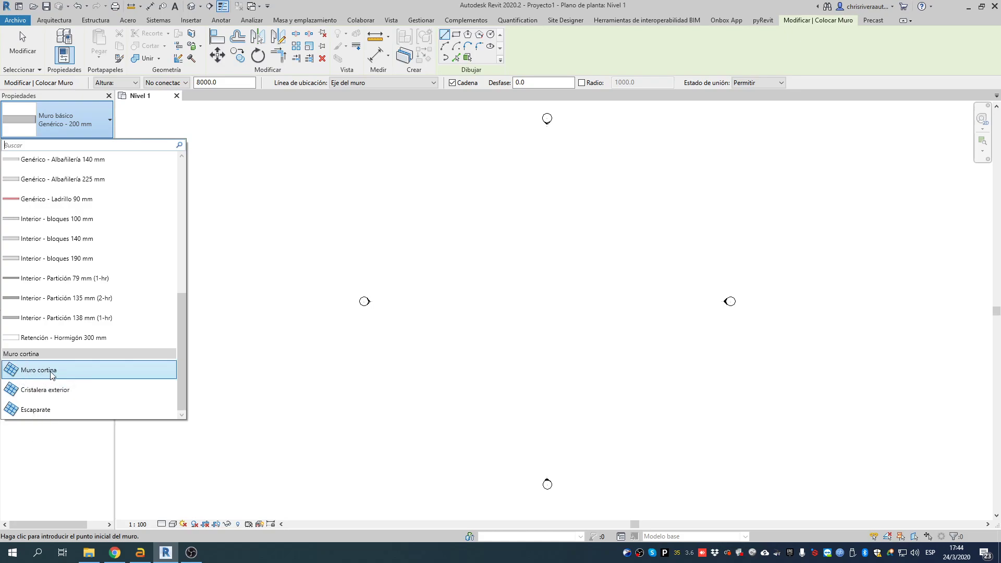
{"action": "left_click", "coordinate": [30, 373]}
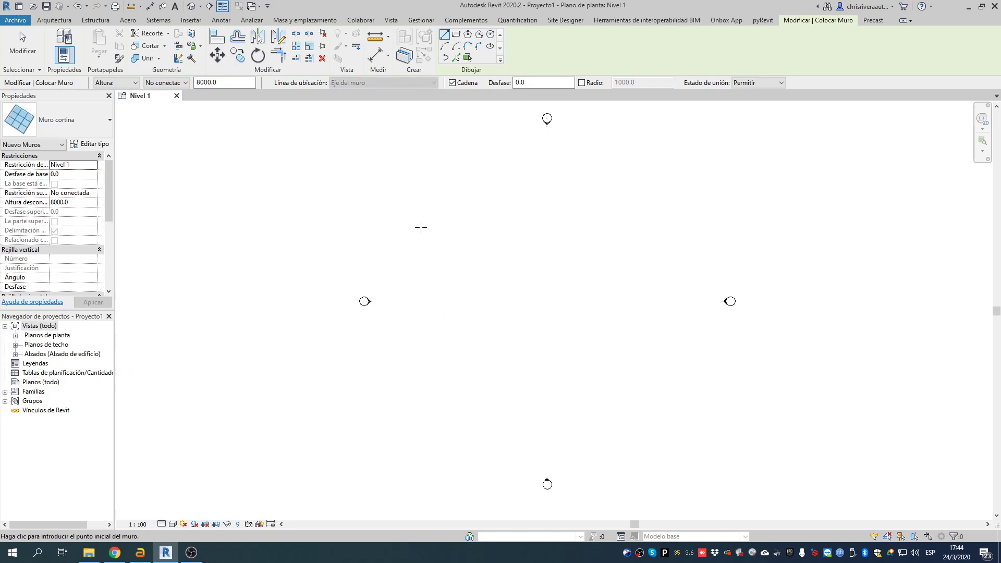
Set the curtain wall's vertical extent to Altura up to Nivel 2 and leave the wall command.
{"action": "left_click", "coordinate": [106, 83]}
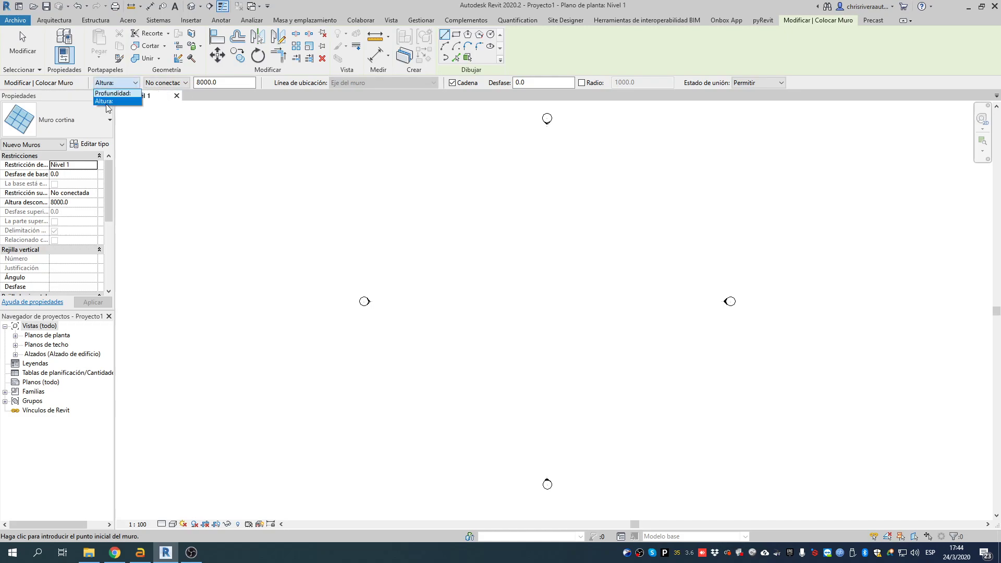
{"action": "left_click", "coordinate": [104, 102]}
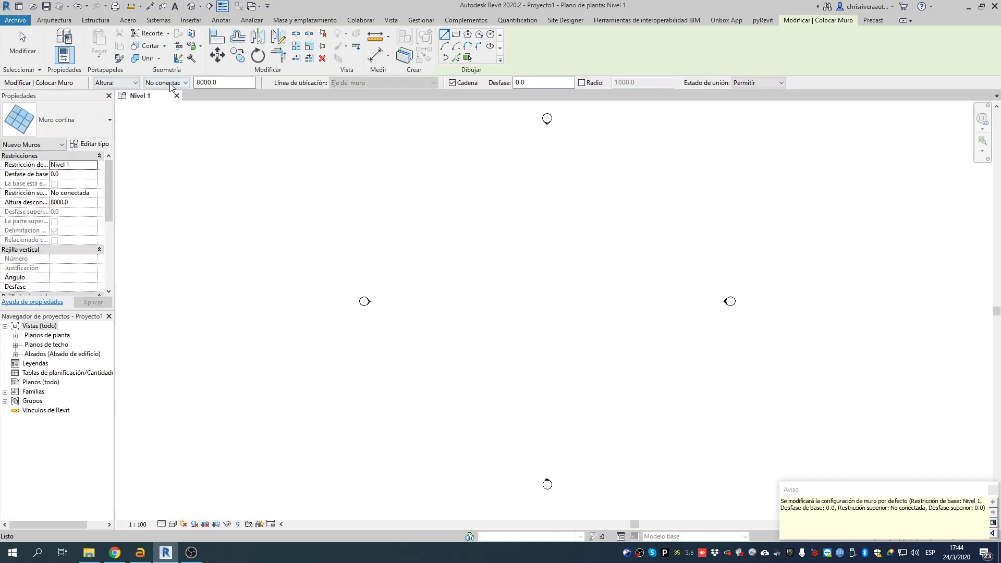
{"action": "left_click", "coordinate": [166, 82]}
{"action": "left_click", "coordinate": [166, 100]}
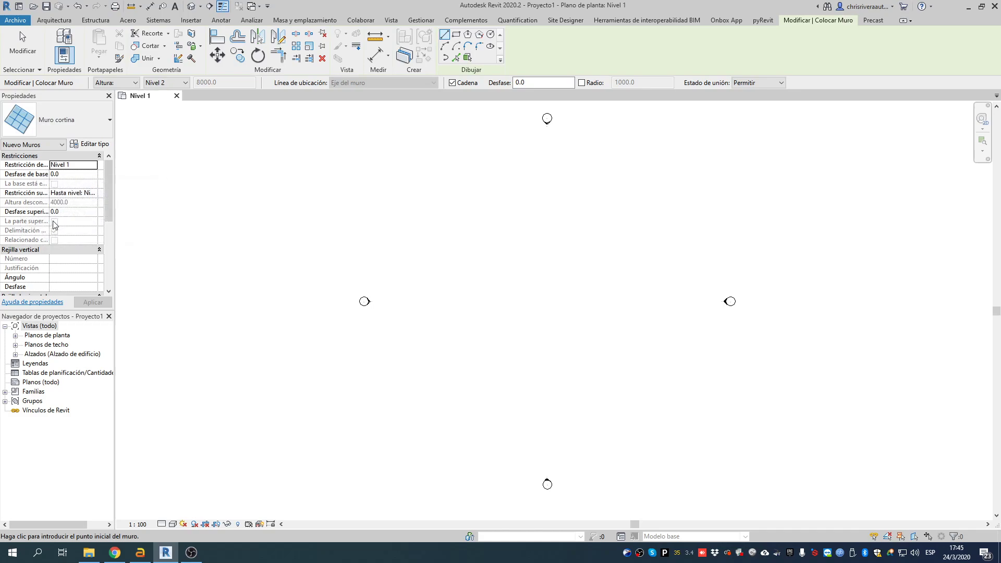
{"action": "right_click", "coordinate": [458, 222]}
{"action": "key", "text": "Escape"}
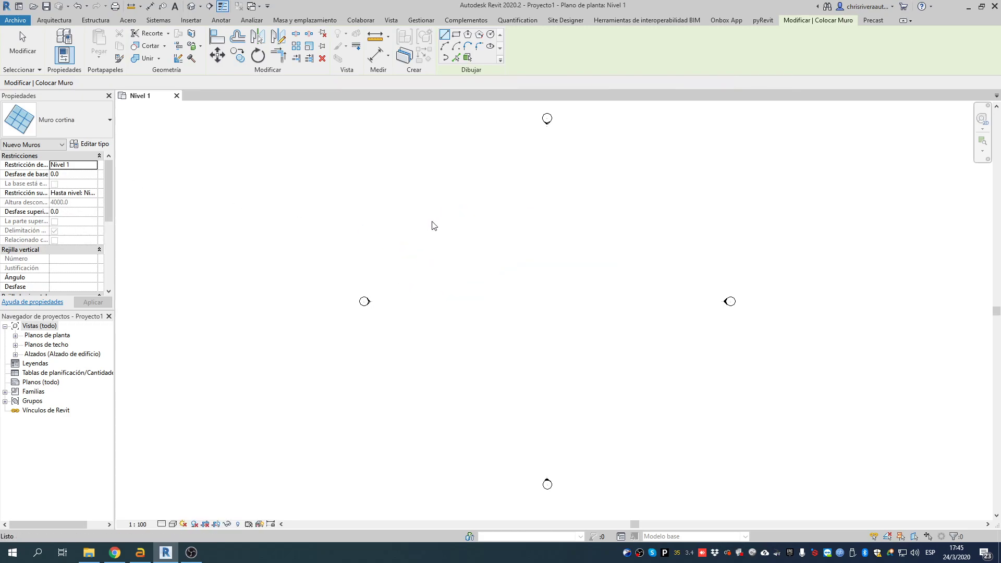
{"action": "key", "text": "Escape"}
Set the project's length units to metres with two decimal places.
{"action": "key", "text": "u"}
{"action": "key", "text": "n"}
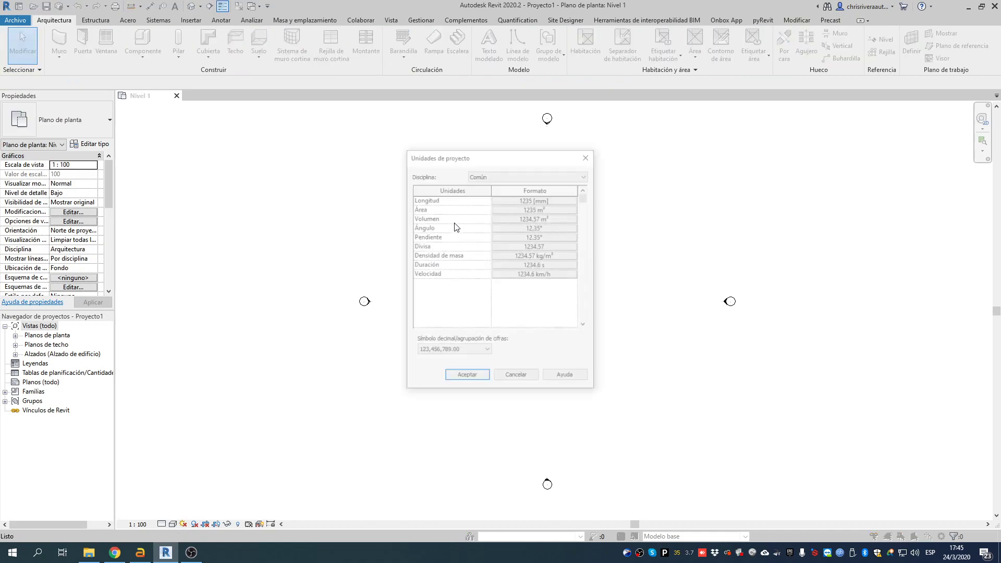
{"action": "left_click", "coordinate": [540, 198]}
{"action": "left_click", "coordinate": [500, 218]}
{"action": "left_click", "coordinate": [497, 225]}
{"action": "left_click", "coordinate": [453, 244]}
{"action": "left_click", "coordinate": [442, 282]}
{"action": "left_click", "coordinate": [506, 349]}
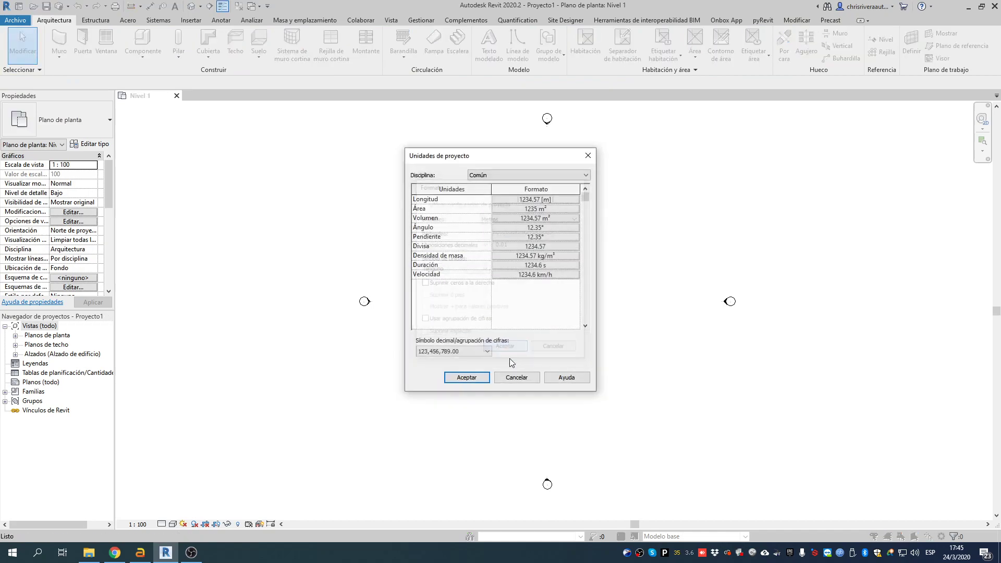
{"action": "left_click", "coordinate": [464, 378]}
Draw a horizontal Muro cortina wall about 5.4 m long between the elevation markers in the Nivel 1 plan.
{"action": "left_click", "coordinate": [59, 41]}
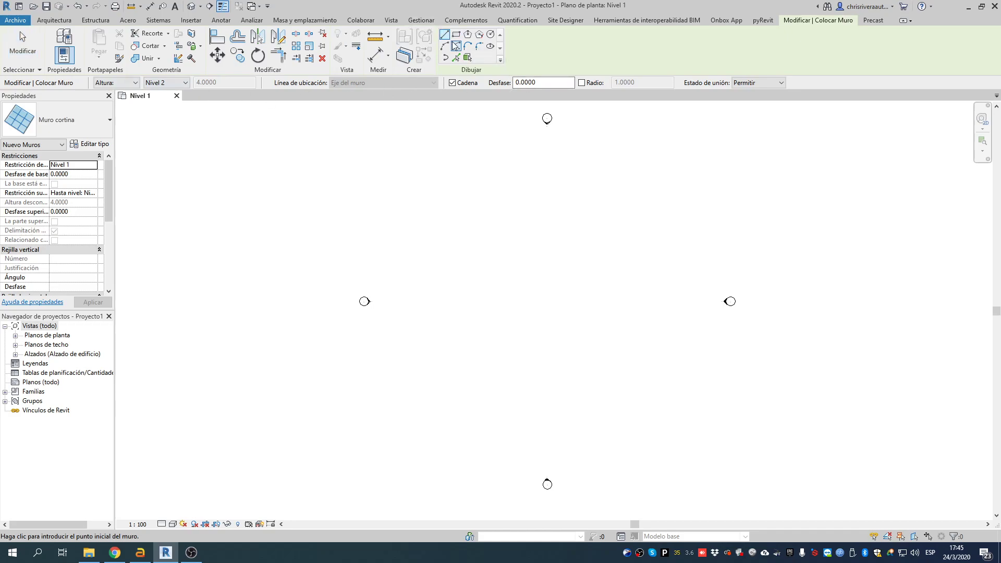
{"action": "left_click", "coordinate": [445, 278]}
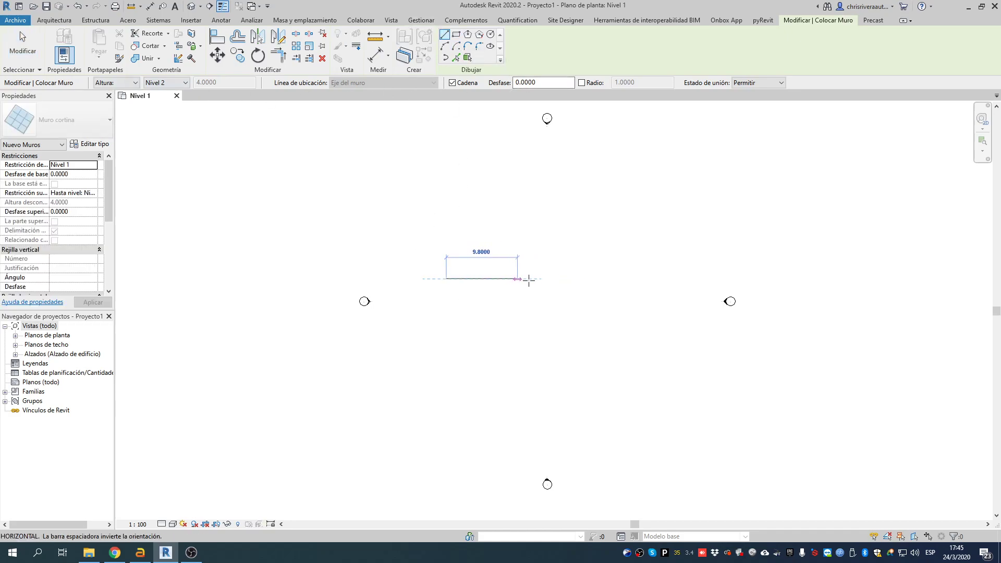
{"action": "left_click", "coordinate": [488, 281]}
{"action": "key", "text": "Escape"}
{"action": "key", "text": "Escape"}
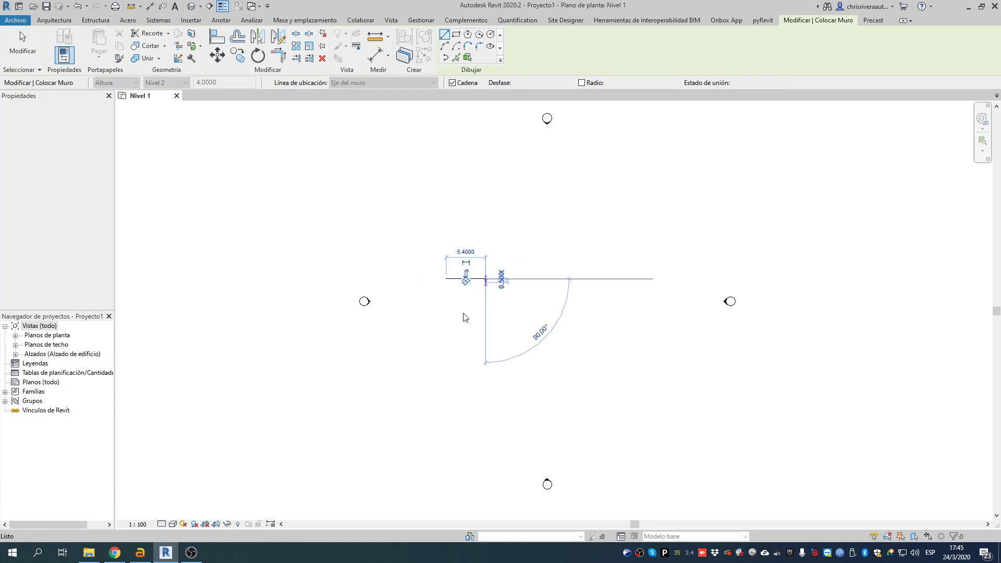
Open the default 3D view and examine the plain curtain wall up close.
{"action": "scroll", "coordinate": [461, 280], "scroll_direction": "up", "scroll_amount": 5}
{"action": "scroll", "coordinate": [462, 282], "scroll_direction": "up", "scroll_amount": 5}
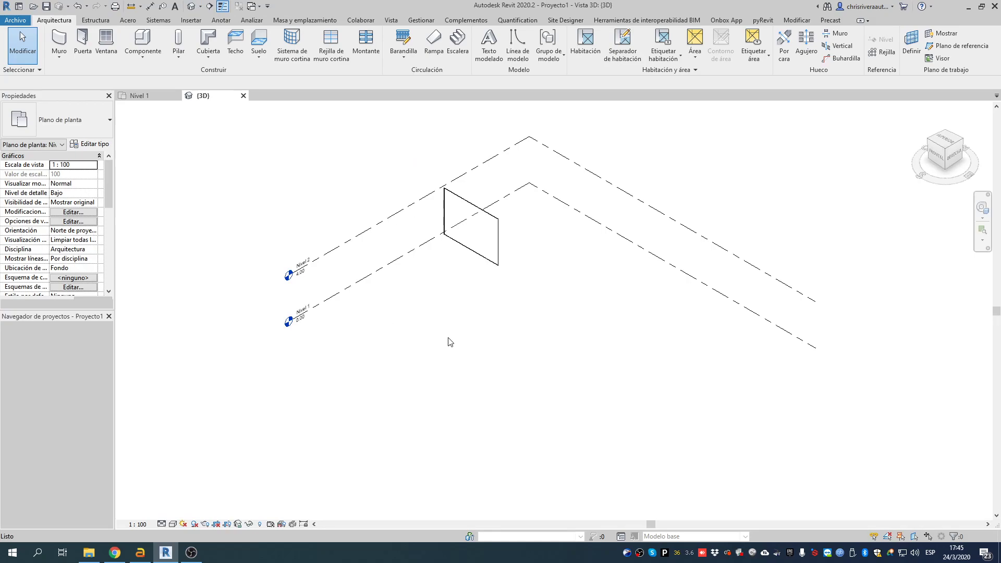
{"action": "middle_click_drag", "start_coordinate": [469, 346], "coordinate": [409, 312], "text": "shift"}
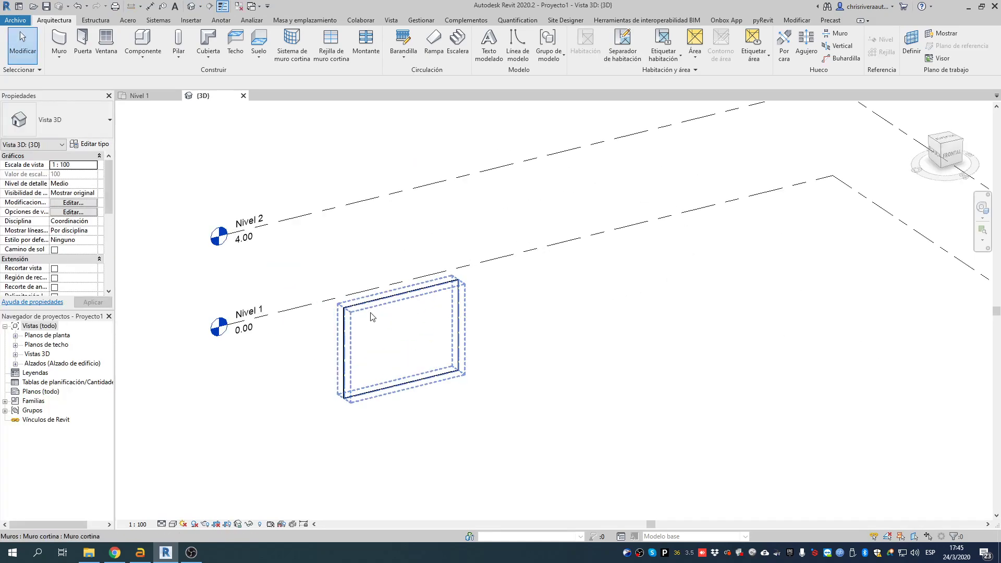
{"action": "scroll", "coordinate": [372, 316], "scroll_direction": "up", "scroll_amount": 6}
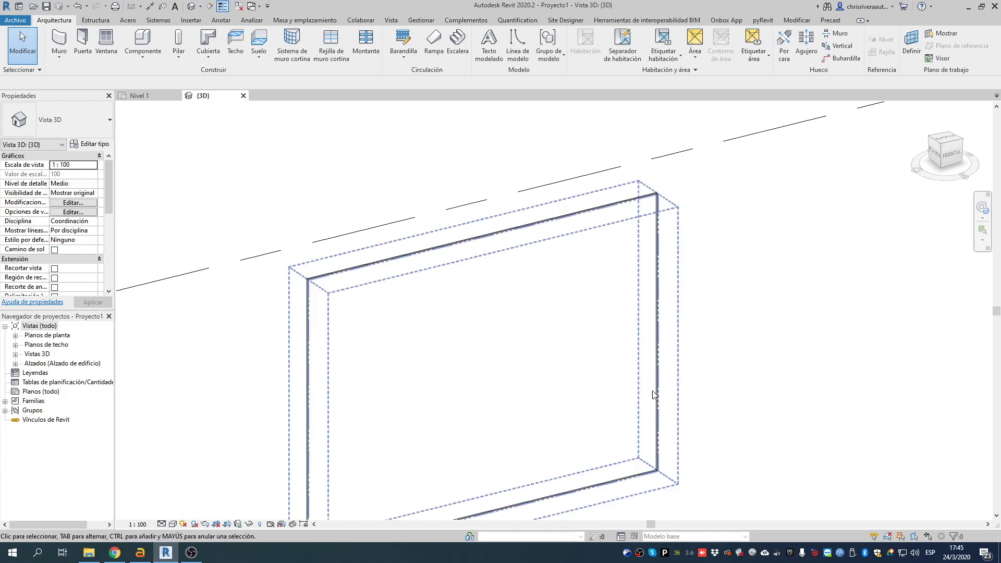
{"action": "middle_click_drag", "start_coordinate": [659, 395], "coordinate": [682, 327]}
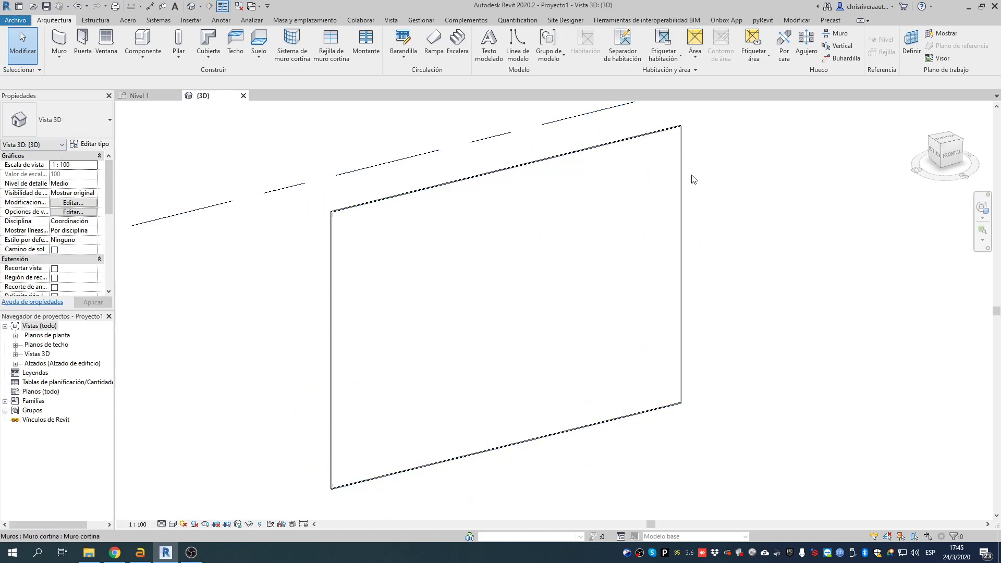
{"action": "scroll", "coordinate": [640, 265], "scroll_direction": "down", "scroll_amount": 3}
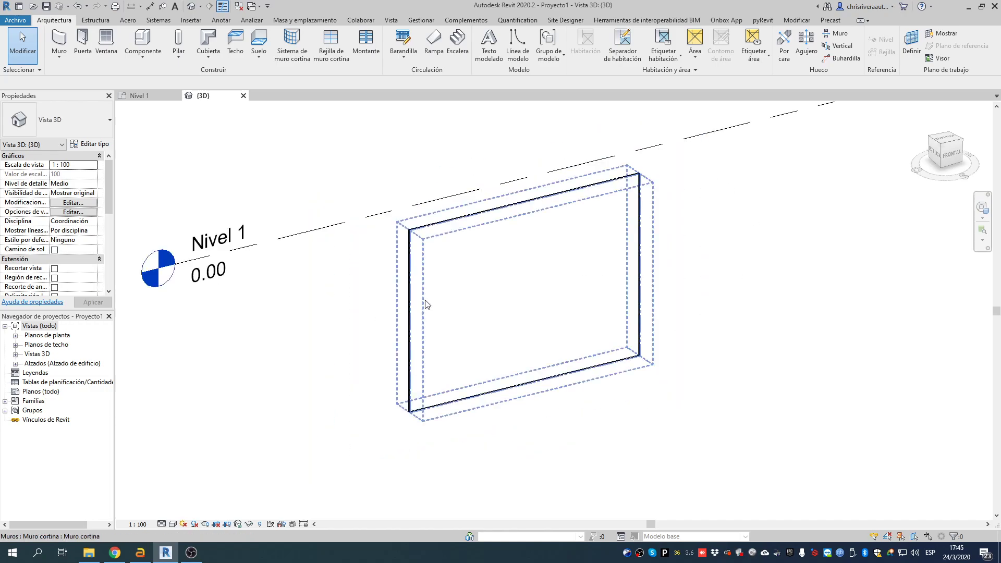
Draw a Cristalera exterior curtain wall about 5.8 m long, parallel to and in front of the first wall.
{"action": "key", "text": "w"}
{"action": "key", "text": "a"}
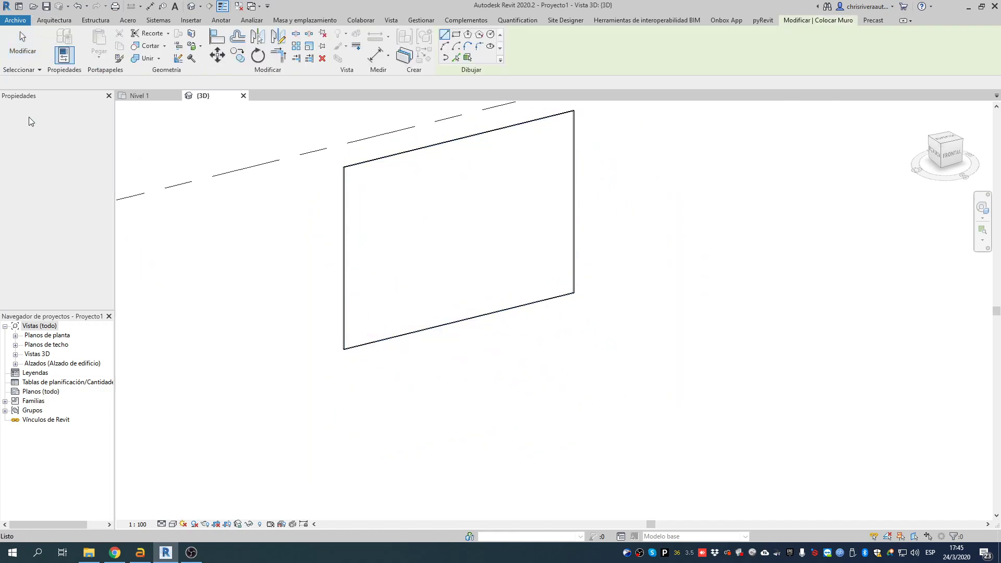
{"action": "left_click", "coordinate": [64, 123]}
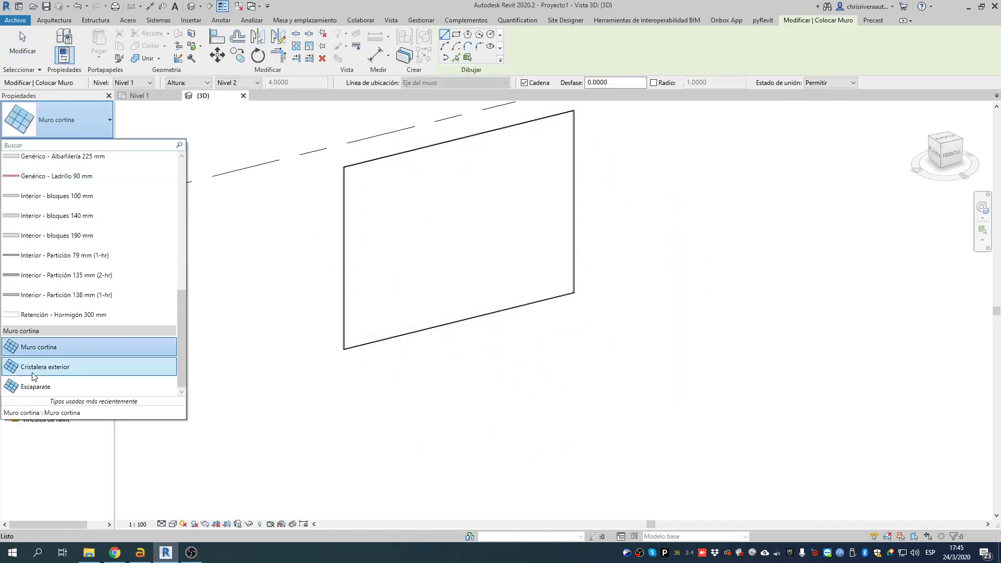
{"action": "left_click", "coordinate": [45, 365]}
{"action": "left_click", "coordinate": [391, 427]}
{"action": "left_click", "coordinate": [653, 369]}
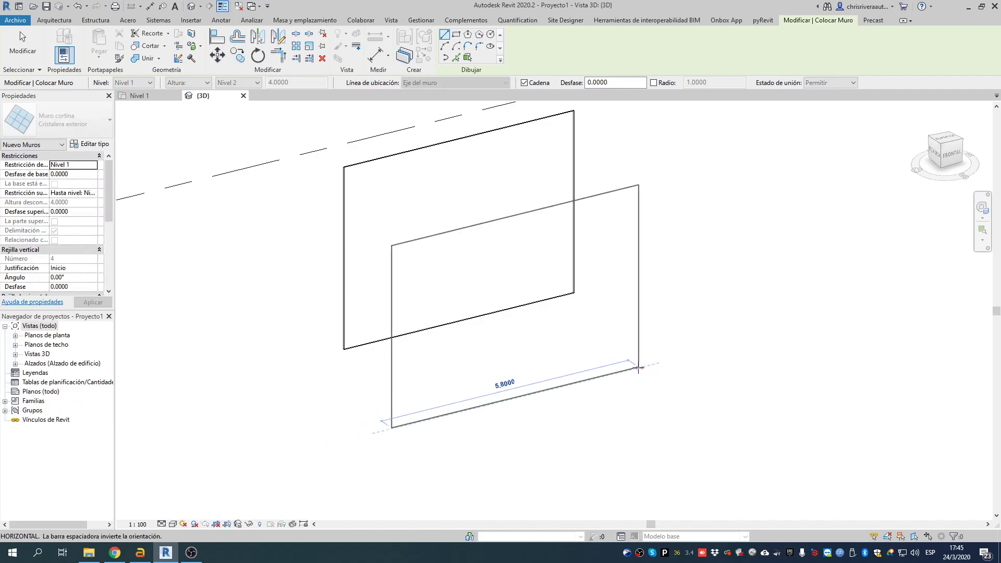
{"action": "key", "text": "Escape"}
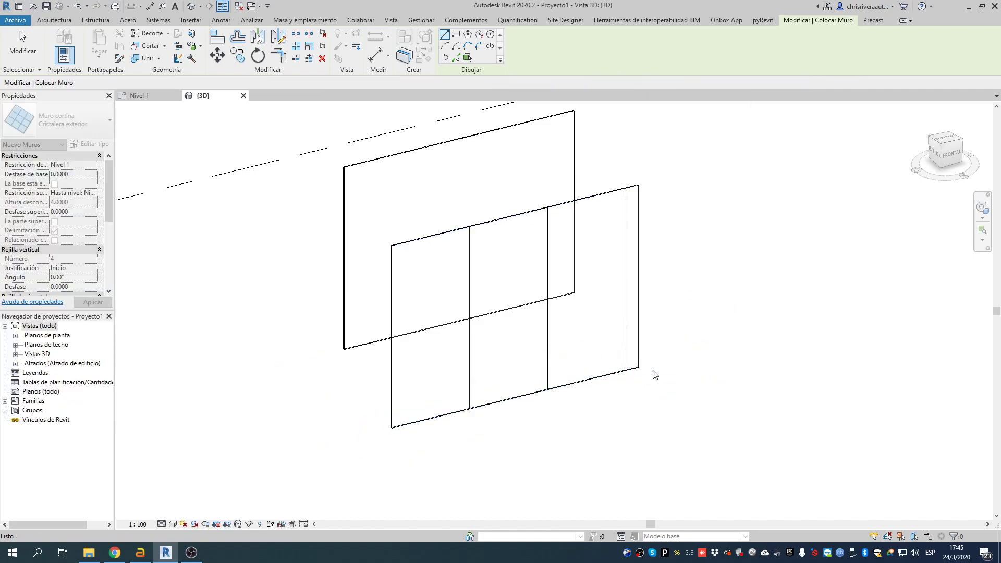
Draw an Escaparate curtain wall about 5.4 m long in front of and beside the Cristalera exterior wall.
{"action": "scroll", "coordinate": [611, 376], "scroll_direction": "up", "scroll_amount": 6}
{"action": "scroll", "coordinate": [625, 360], "scroll_direction": "down", "scroll_amount": 6}
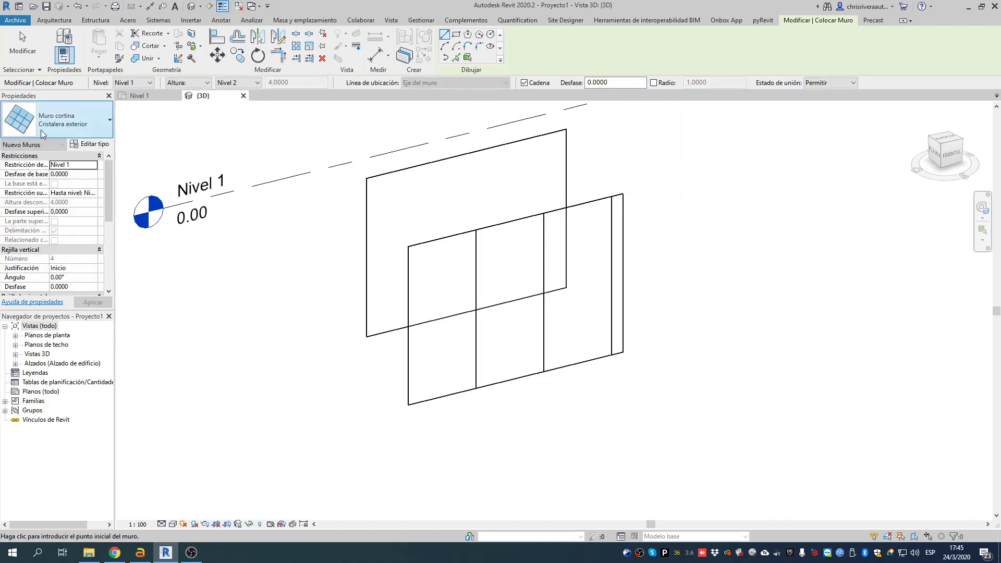
{"action": "left_click", "coordinate": [63, 119]}
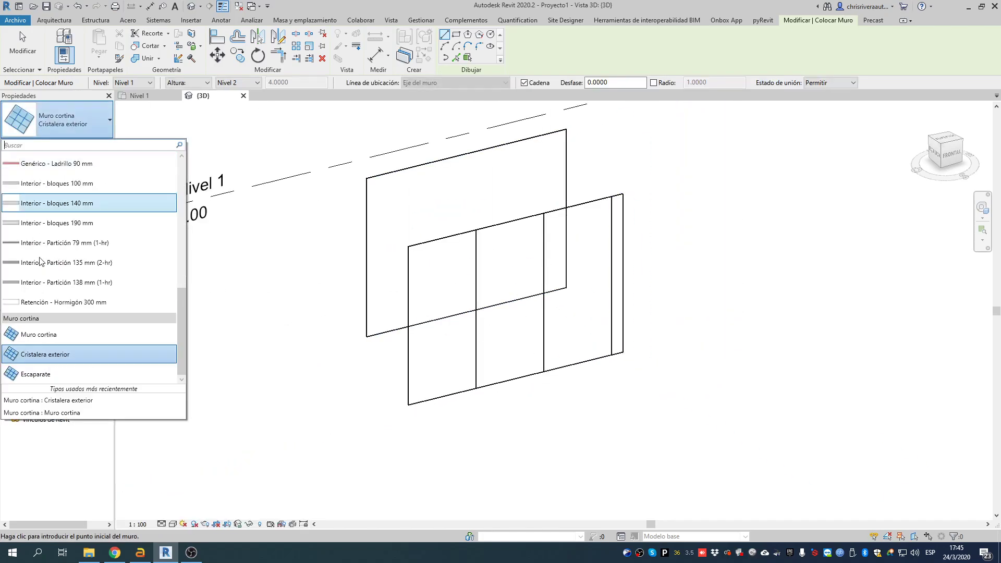
{"action": "left_click", "coordinate": [38, 372]}
{"action": "middle_click_drag", "start_coordinate": [587, 445], "coordinate": [558, 373]}
{"action": "left_click", "coordinate": [557, 368]}
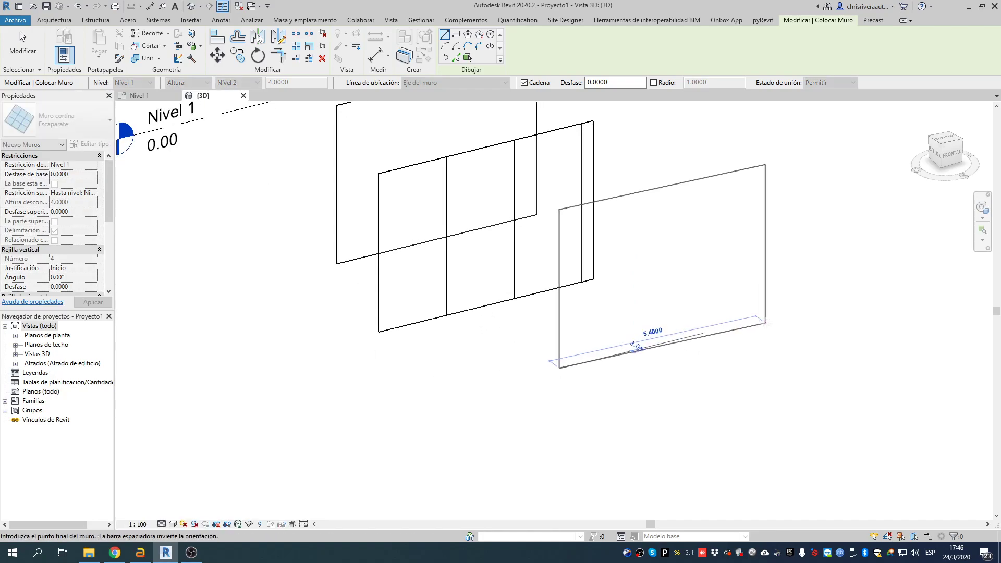
{"action": "left_click", "coordinate": [765, 325]}
{"action": "key", "text": "Escape"}
{"action": "key", "text": "Escape"}
Examine the Escaparate wall's mullions and grid and compare them with the other two curtain walls.
{"action": "scroll", "coordinate": [718, 188], "scroll_direction": "up", "scroll_amount": 5}
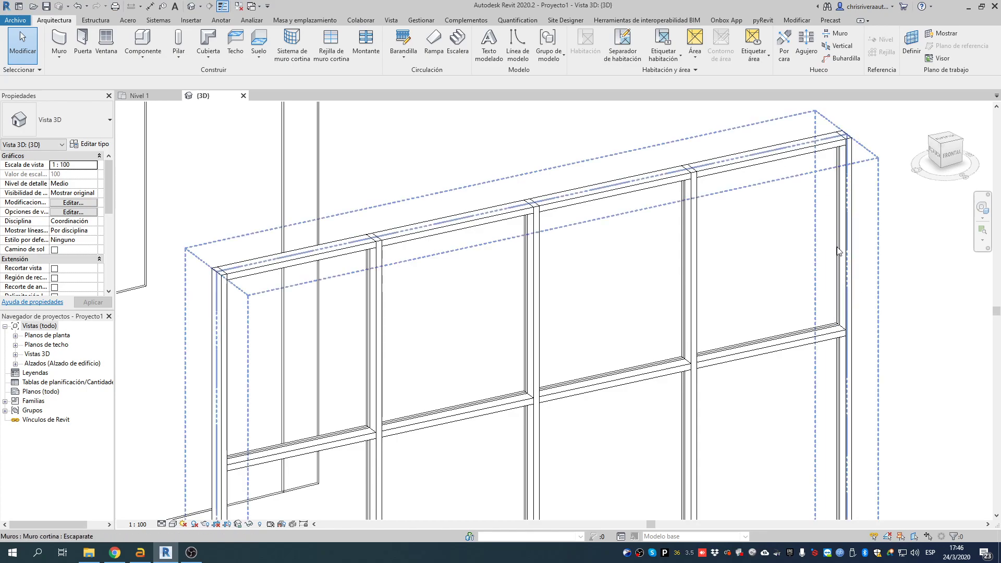
{"action": "scroll", "coordinate": [827, 233], "scroll_direction": "down", "scroll_amount": 2}
{"action": "middle_click_drag", "start_coordinate": [751, 280], "coordinate": [750, 220]}
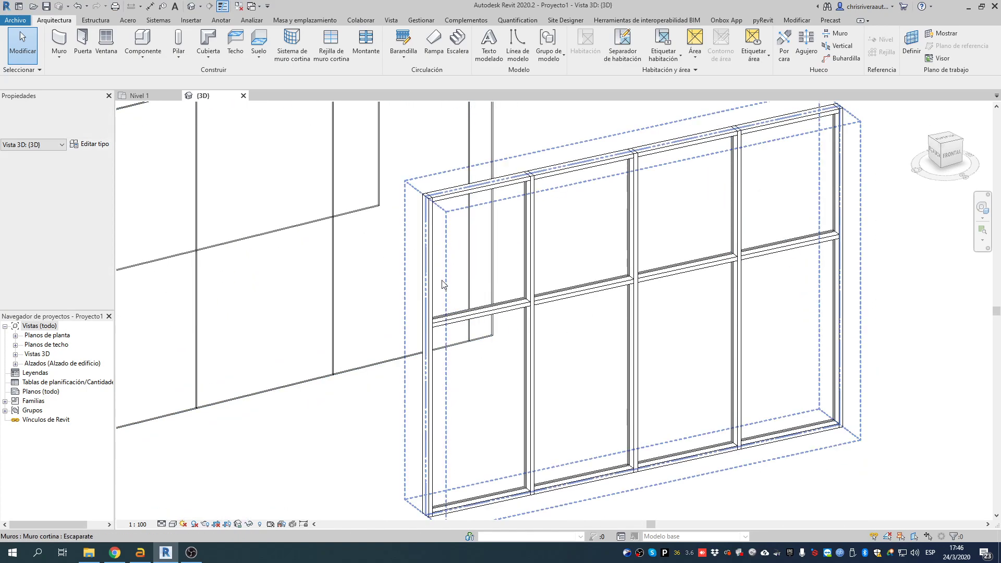
{"action": "scroll", "coordinate": [441, 285], "scroll_direction": "down", "scroll_amount": 3}
{"action": "middle_click_drag", "start_coordinate": [447, 285], "coordinate": [532, 303]}
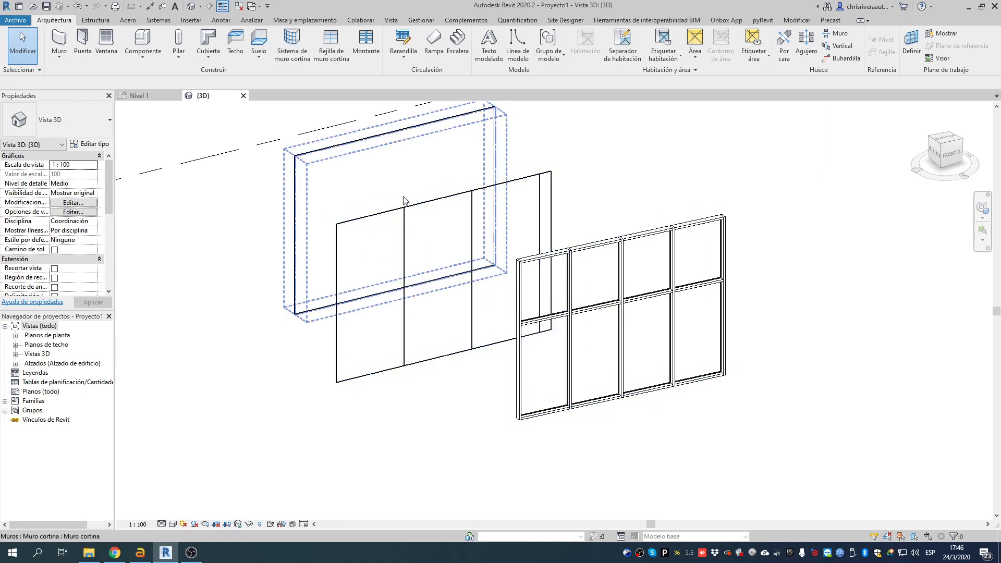
Inspect the Escaparate wall's parts by selecting individual mullions, several glazed panels and the whole wall in turn.
{"action": "scroll", "coordinate": [716, 224], "scroll_direction": "up", "scroll_amount": 2}
{"action": "left_click", "coordinate": [708, 226]}
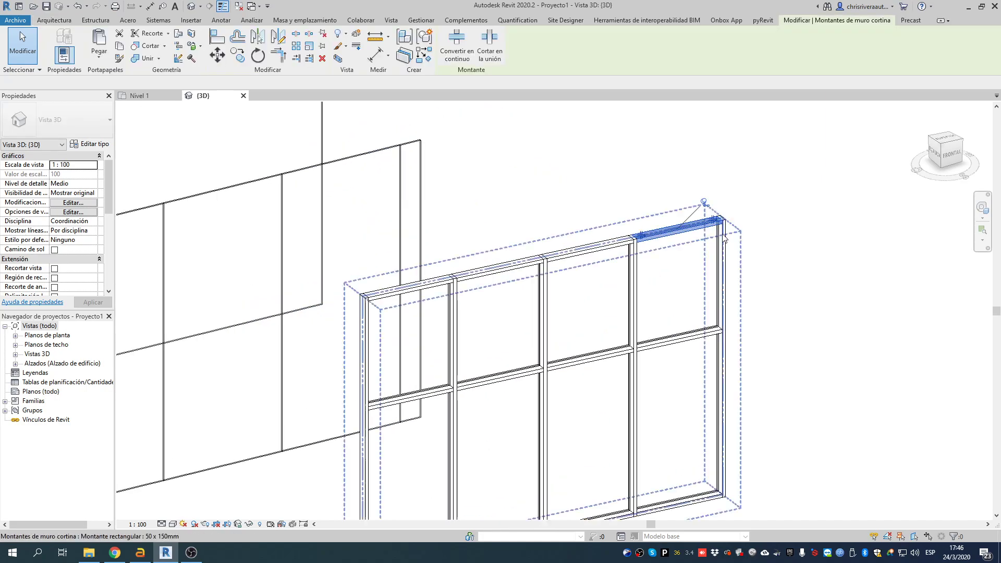
{"action": "left_click", "coordinate": [723, 245]}
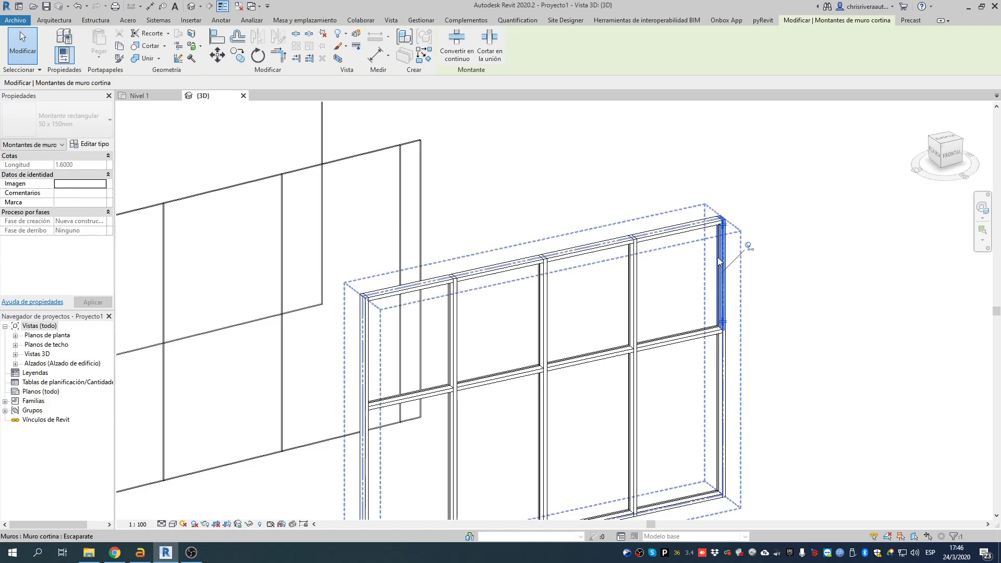
{"action": "left_click", "coordinate": [677, 285]}
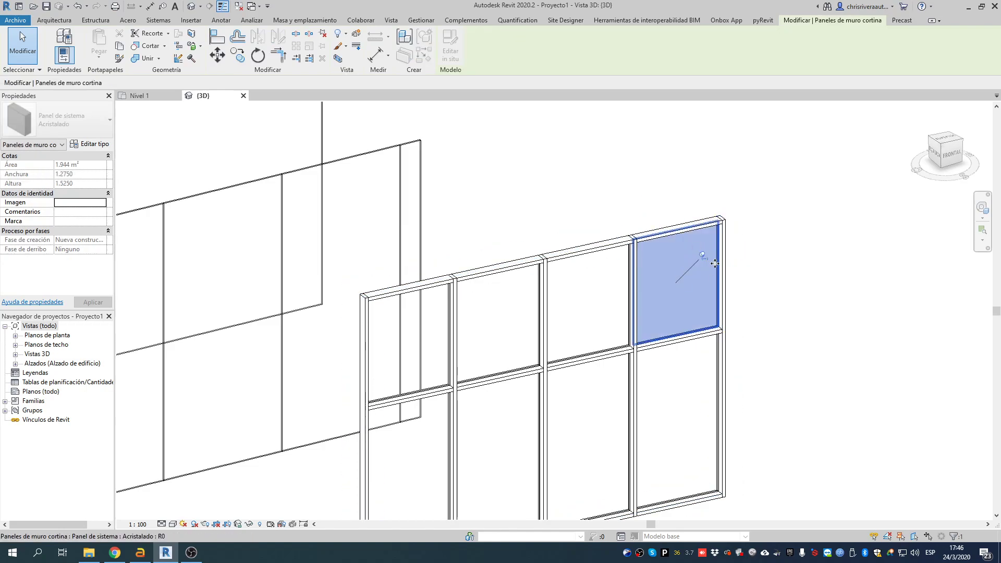
{"action": "left_click", "coordinate": [672, 385]}
{"action": "left_click", "coordinate": [690, 270]}
{"action": "left_click", "coordinate": [584, 305]}
{"action": "left_click", "coordinate": [834, 332]}
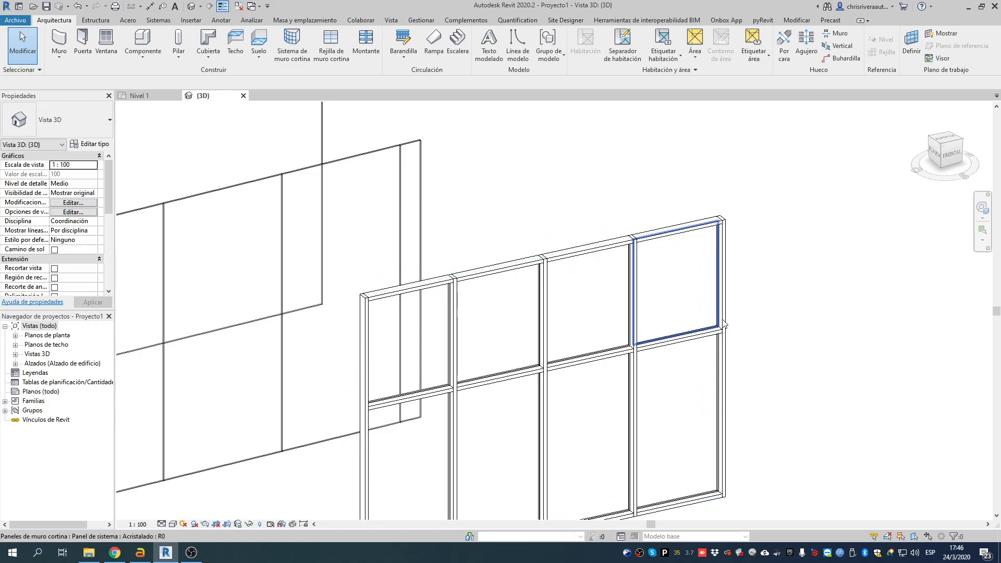
{"action": "middle_click_drag", "start_coordinate": [766, 324], "coordinate": [789, 253]}
{"action": "left_click", "coordinate": [742, 285]}
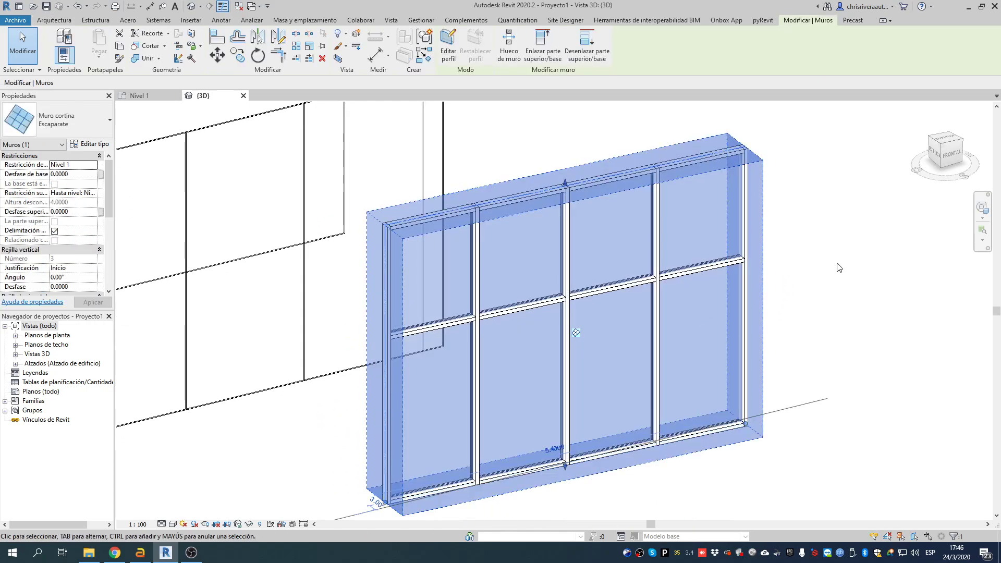
{"action": "left_click", "coordinate": [837, 267]}
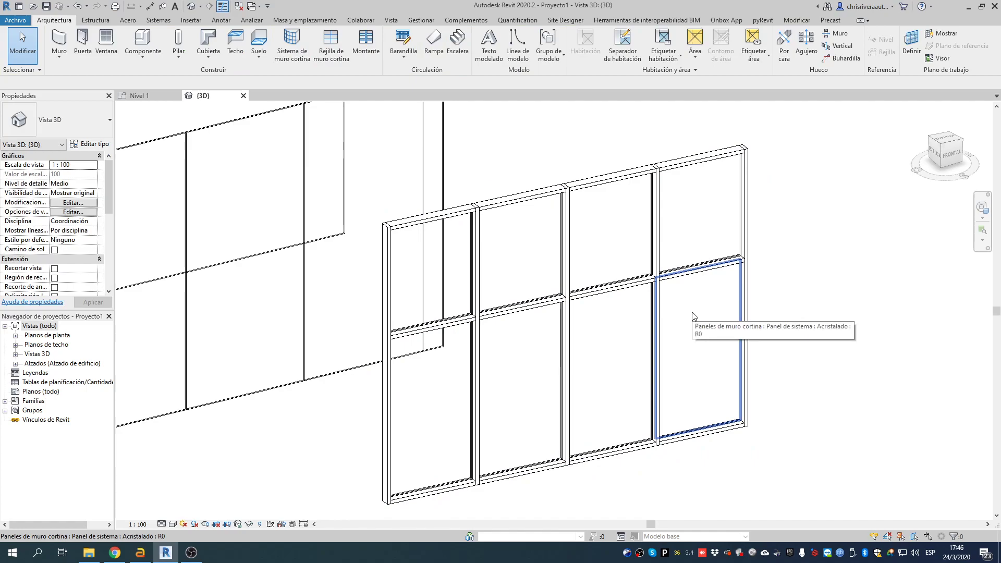
Examine the types available for the Escaparate wall's lower end panel, and inspect the panel above it and a top mullion.
{"action": "left_click", "coordinate": [693, 315]}
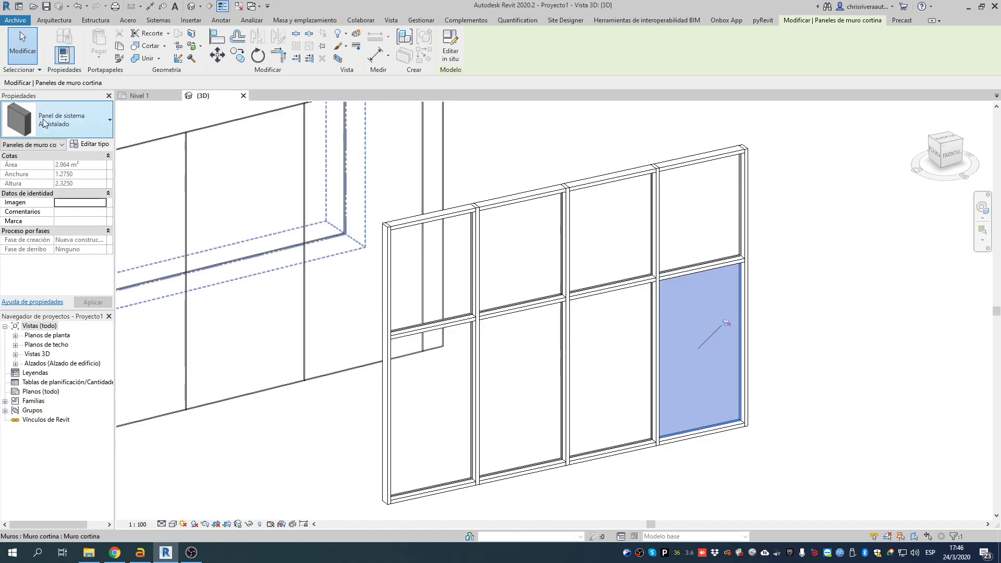
{"action": "left_click", "coordinate": [50, 128]}
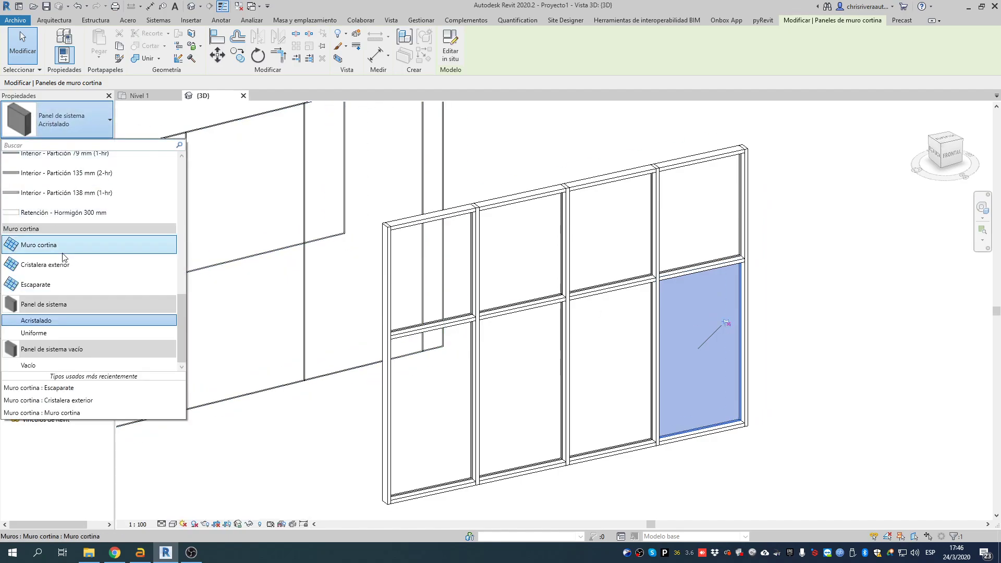
{"action": "left_click", "coordinate": [542, 162]}
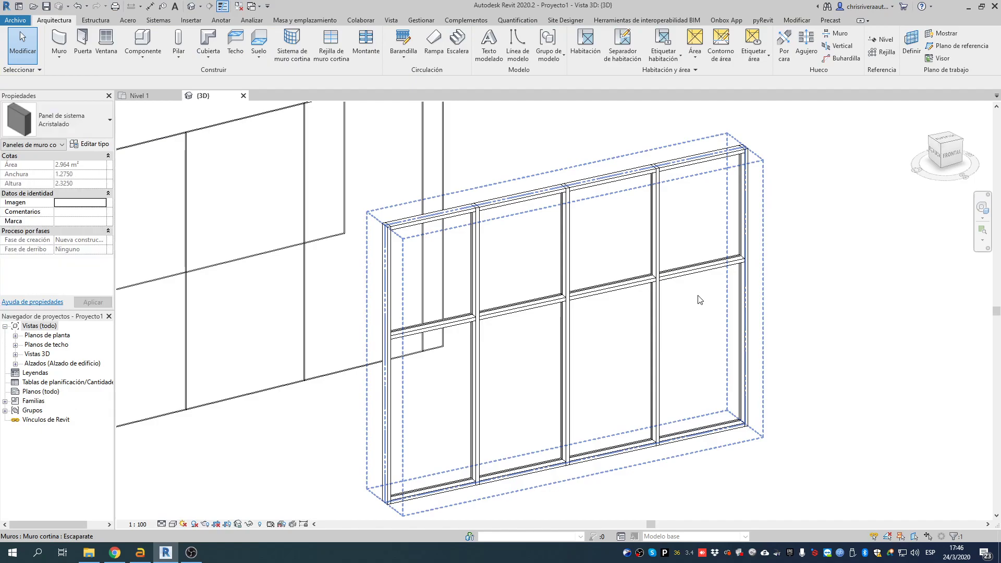
{"action": "left_click", "coordinate": [733, 203]}
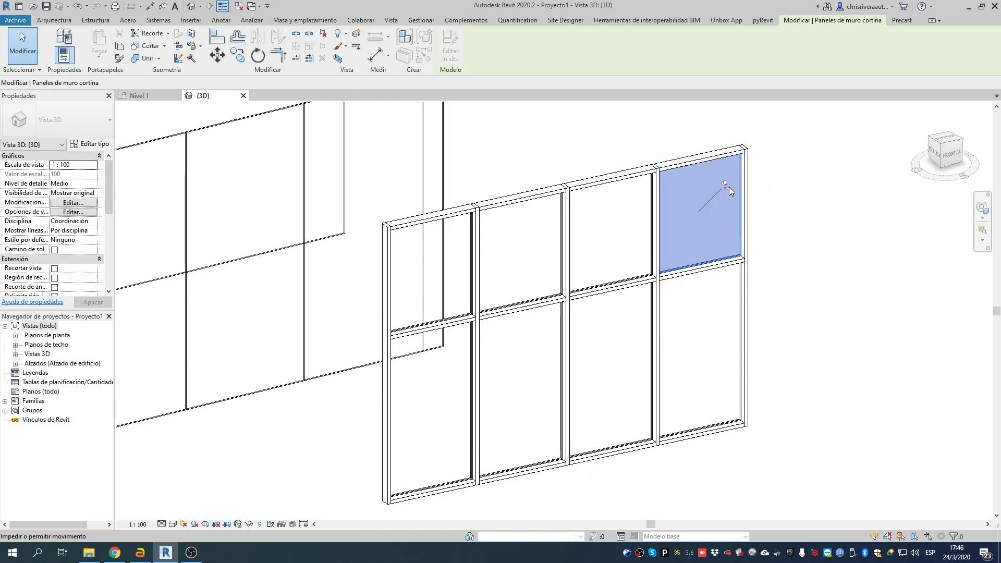
{"action": "left_click", "coordinate": [728, 186]}
{"action": "left_click", "coordinate": [800, 236]}
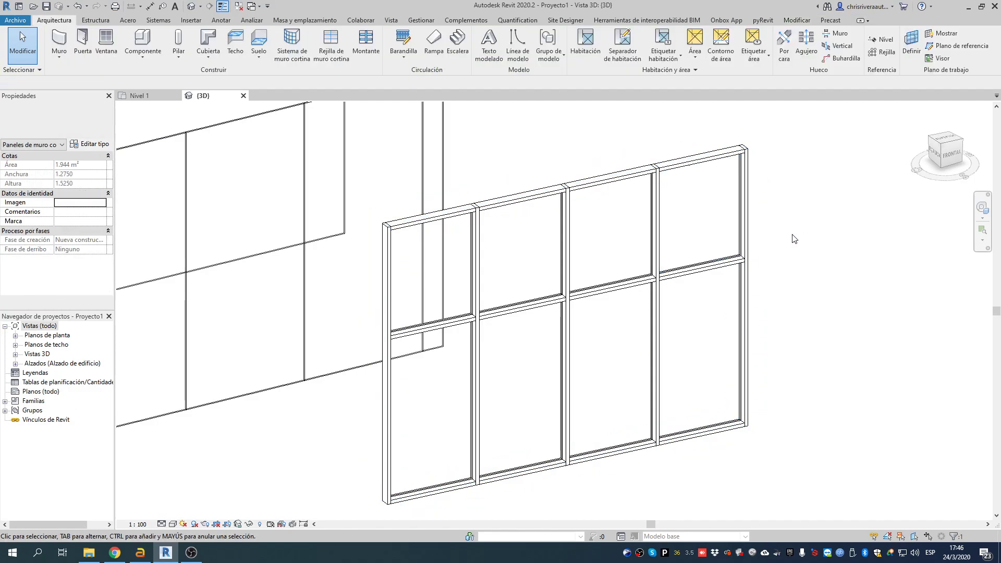
{"action": "left_click", "coordinate": [606, 160]}
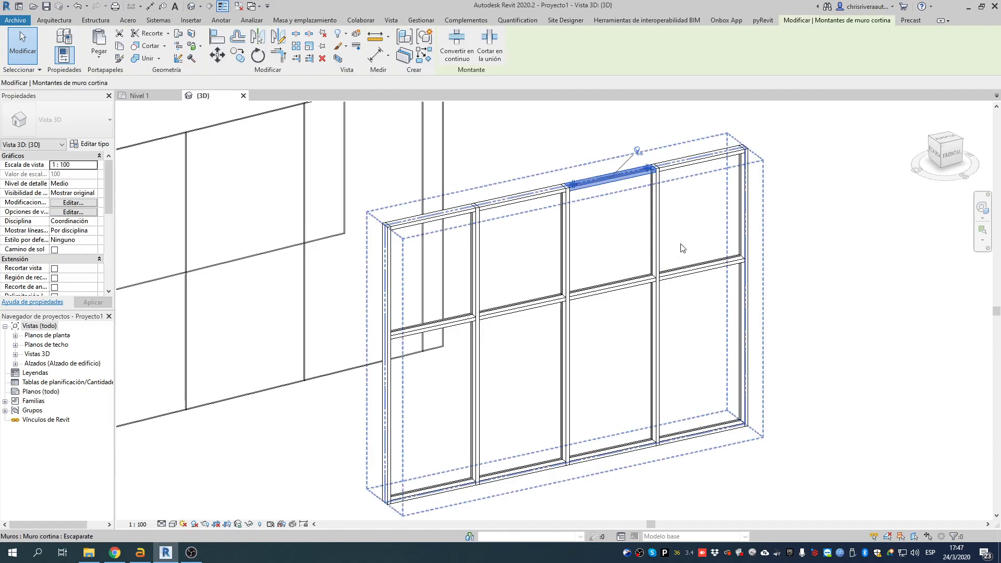
{"action": "left_click", "coordinate": [704, 202]}
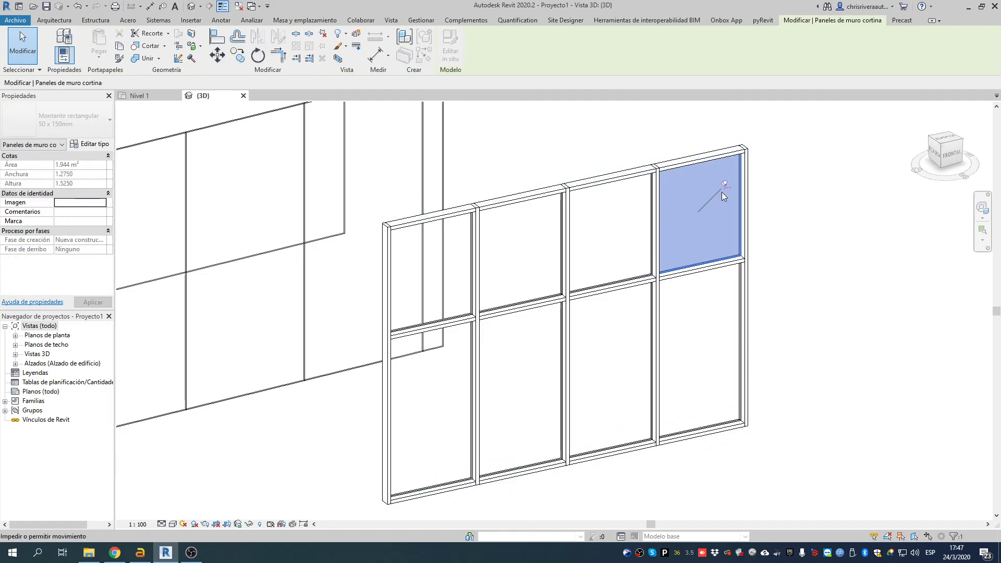
{"action": "key", "text": "Escape"}
Change the Escaparate wall's top mullion above the third bay to Montante circular Radio 50 mm.
{"action": "left_click", "coordinate": [632, 179]}
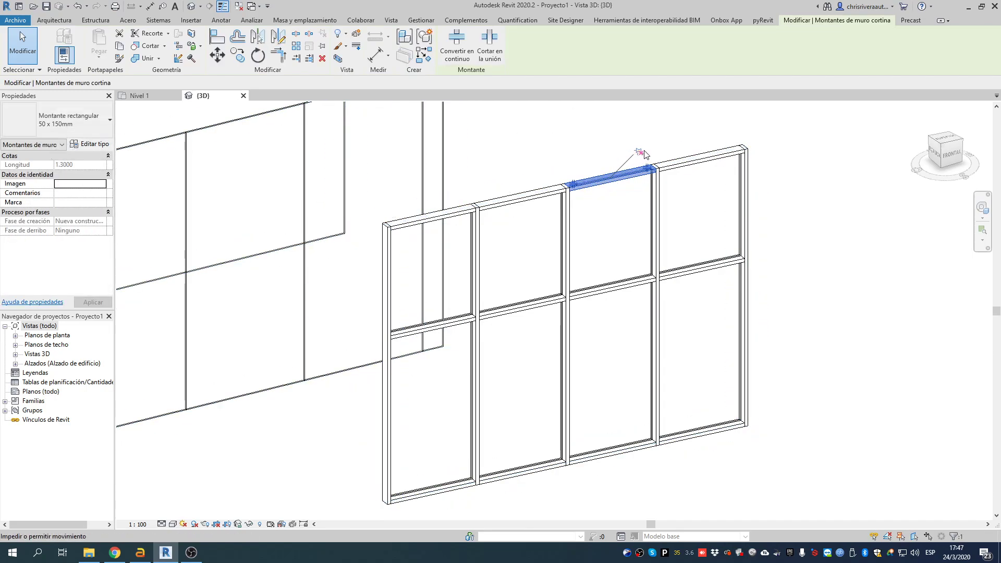
{"action": "left_click", "coordinate": [84, 120]}
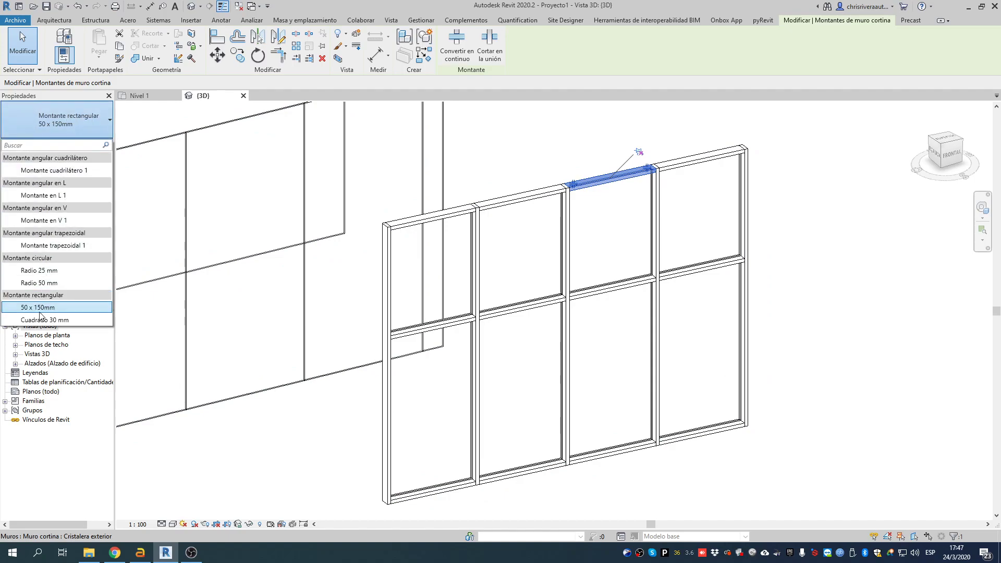
{"action": "left_click", "coordinate": [438, 164]}
{"action": "scroll", "coordinate": [565, 143], "scroll_direction": "up", "scroll_amount": 3}
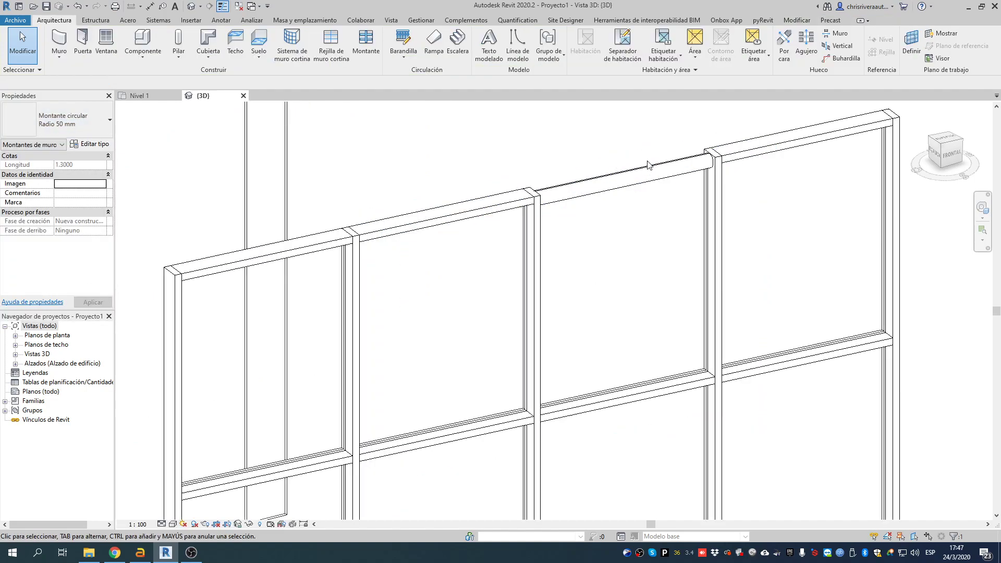
{"action": "scroll", "coordinate": [730, 162], "scroll_direction": "up", "scroll_amount": 2}
{"action": "scroll", "coordinate": [672, 176], "scroll_direction": "down", "scroll_amount": 3}
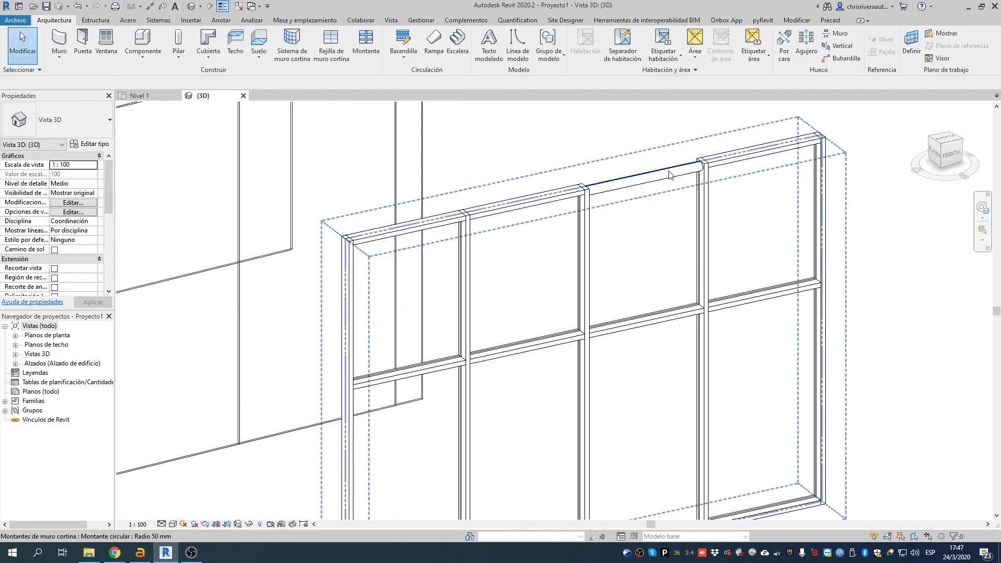
{"action": "middle_click_drag", "start_coordinate": [671, 208], "coordinate": [760, 251]}
{"action": "scroll", "coordinate": [682, 187], "scroll_direction": "down", "scroll_amount": 1}
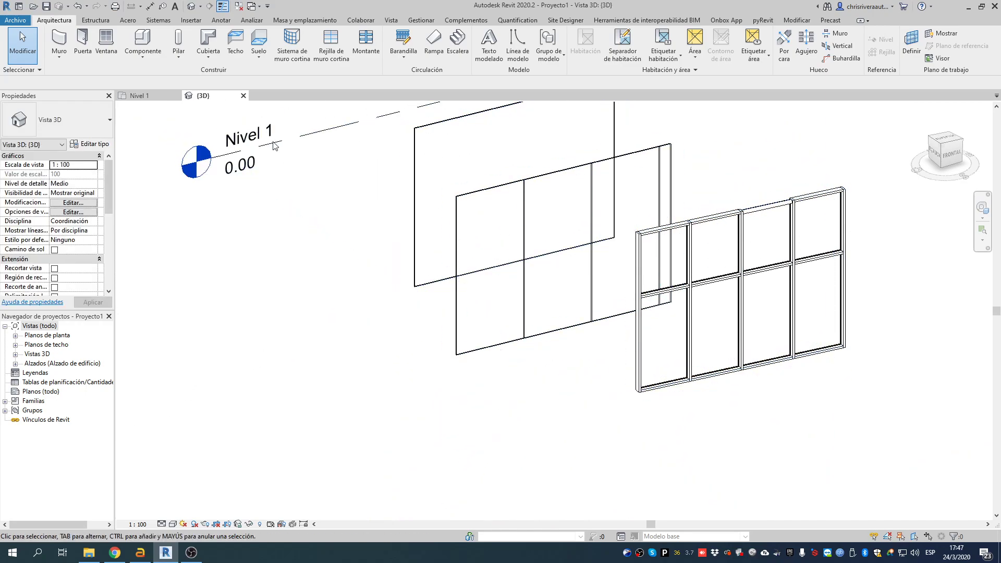
Delete the Escaparate and Cristalera exterior walls, keeping only the plain Muro cortina wall.
{"action": "left_click", "coordinate": [769, 245]}
{"action": "key", "text": "Delete"}
{"action": "left_click", "coordinate": [639, 254]}
{"action": "key", "text": "Delete"}
{"action": "middle_click_drag", "start_coordinate": [632, 201], "coordinate": [719, 317]}
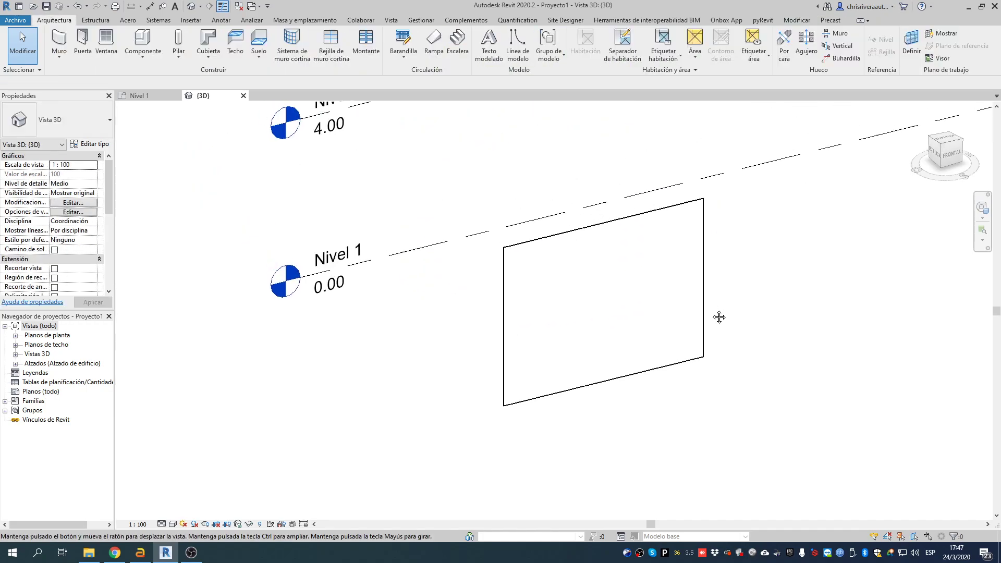
{"action": "scroll", "coordinate": [594, 255], "scroll_direction": "up", "scroll_amount": 5}
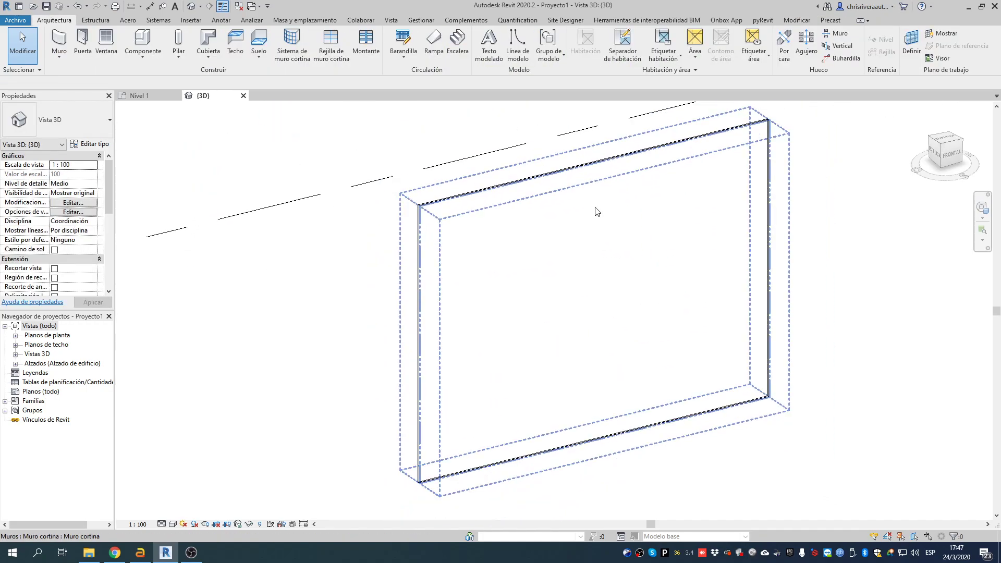
{"action": "scroll", "coordinate": [598, 214], "scroll_direction": "down", "scroll_amount": 2}
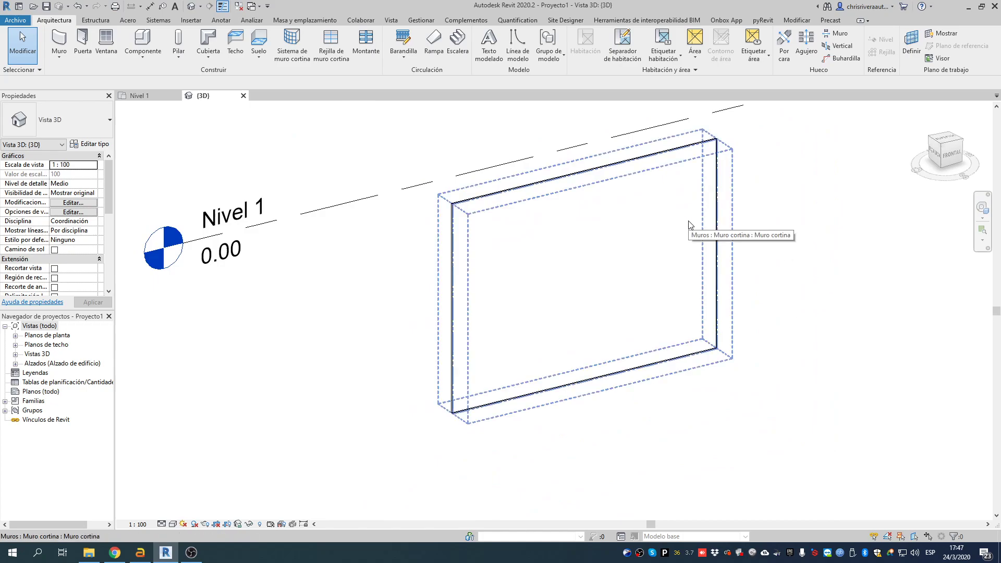
Open the type properties of the Muro cortina wall, review its function options and enable Incrustar automáticamente.
{"action": "left_click", "coordinate": [641, 212]}
{"action": "left_click", "coordinate": [101, 146]}
{"action": "left_click_drag", "start_coordinate": [630, 130], "coordinate": [223, 47]}
{"action": "left_click_drag", "start_coordinate": [486, 348], "coordinate": [461, 499]}
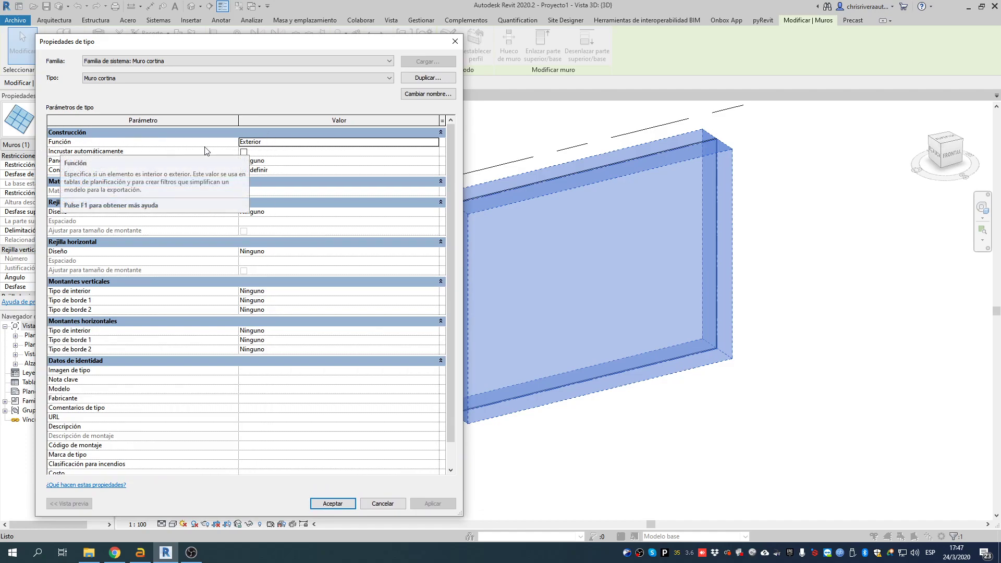
{"action": "left_click", "coordinate": [436, 145]}
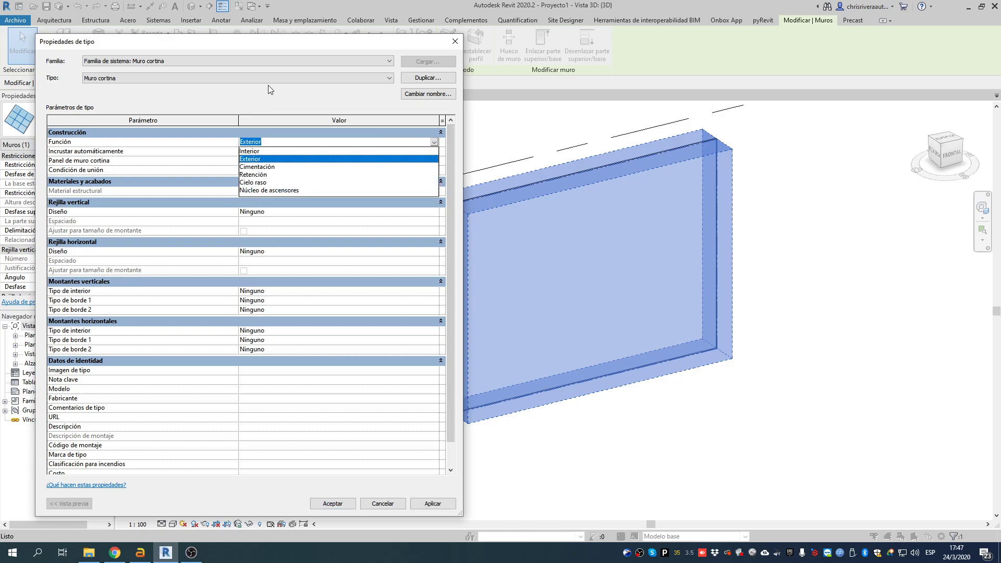
{"action": "left_click", "coordinate": [138, 193]}
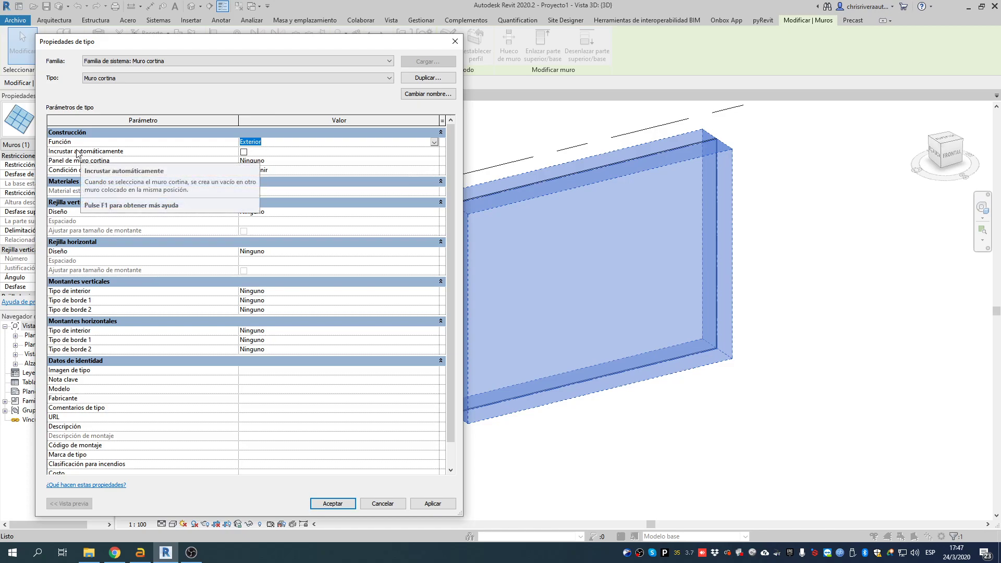
{"action": "left_click", "coordinate": [243, 152]}
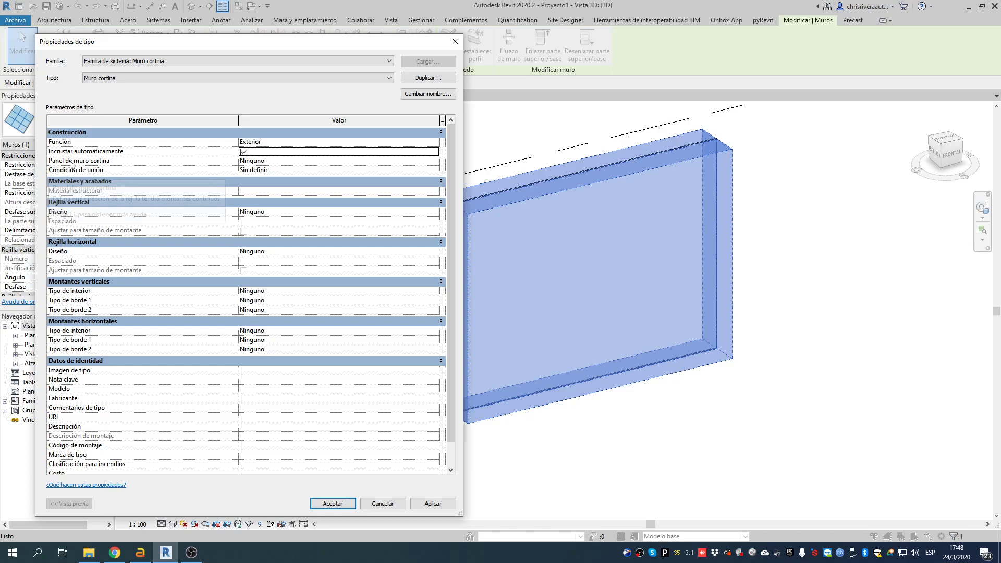
Set the wall type's curtain panel to Panel de sistema : Acristalado.
{"action": "left_click", "coordinate": [279, 161]}
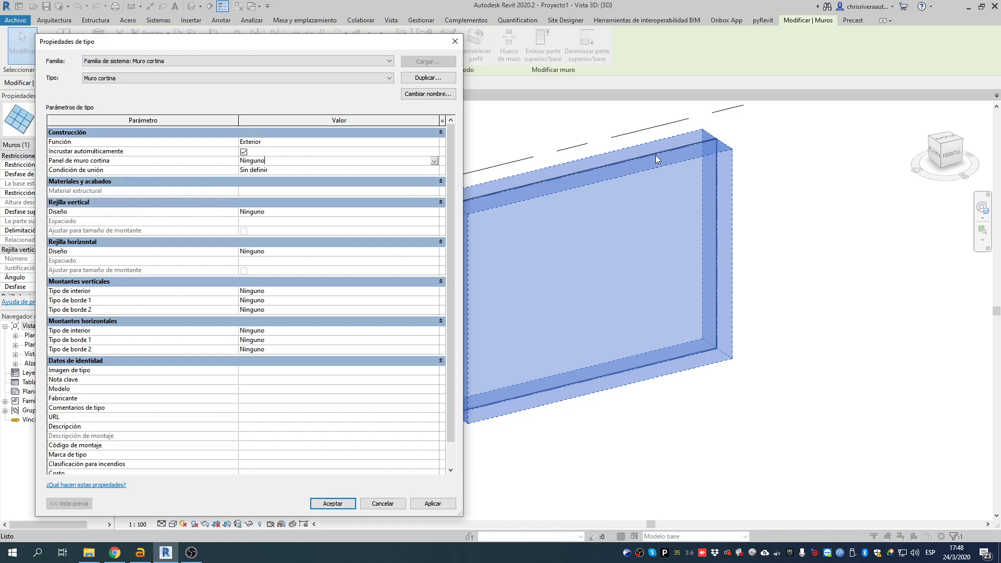
{"action": "left_click", "coordinate": [434, 161]}
{"action": "left_click_drag", "start_coordinate": [440, 179], "coordinate": [441, 205]}
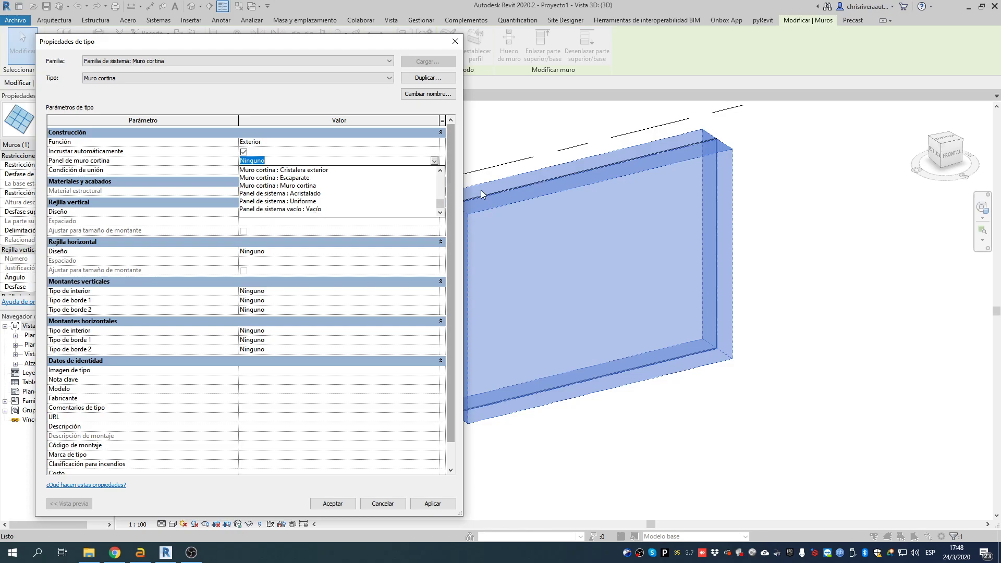
{"action": "mouse_move", "coordinate": [440, 206]}
{"action": "left_mouse_down"}
{"action": "mouse_move", "coordinate": [442, 176]}
{"action": "mouse_move", "coordinate": [440, 204]}
{"action": "left_mouse_up"}
{"action": "left_click", "coordinate": [295, 193]}
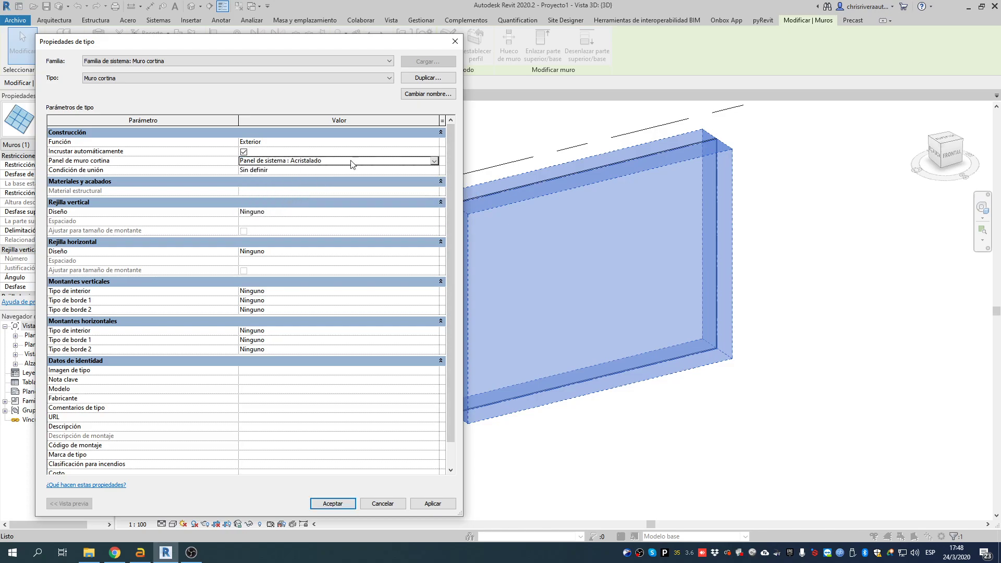
Set the wall type's join condition to Borde y rejilla vertical continua.
{"action": "left_click", "coordinate": [417, 168]}
{"action": "left_click", "coordinate": [434, 170]}
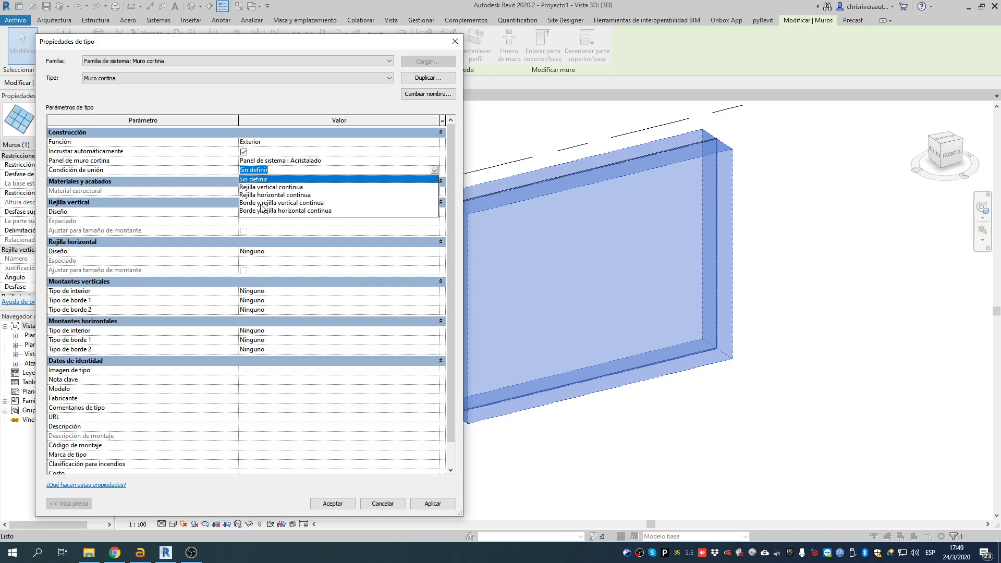
{"action": "left_click", "coordinate": [295, 204]}
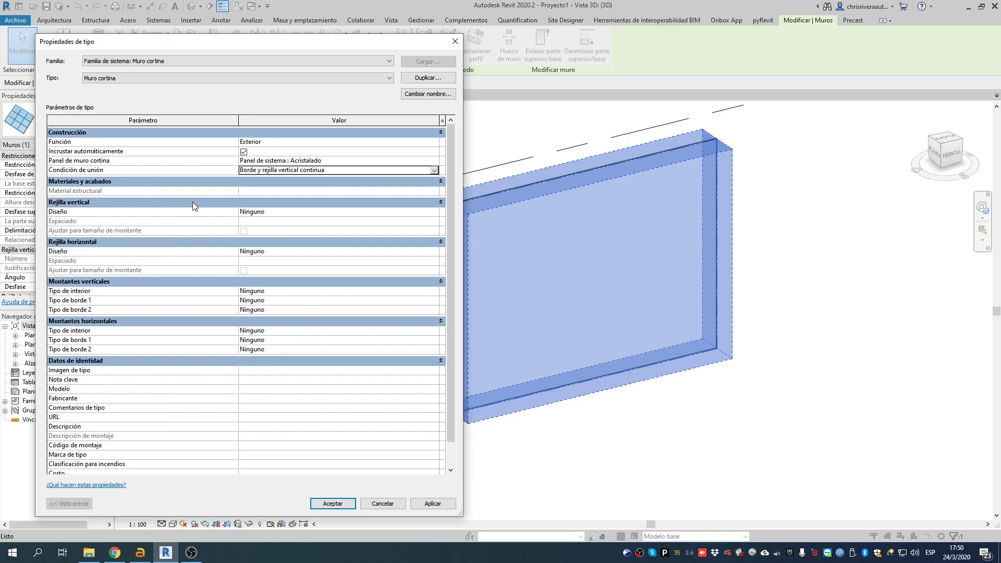
Set the vertical grid layout to Distancia fija with 0.9 m spacing and apply the type changes to the wall.
{"action": "left_click", "coordinate": [425, 211]}
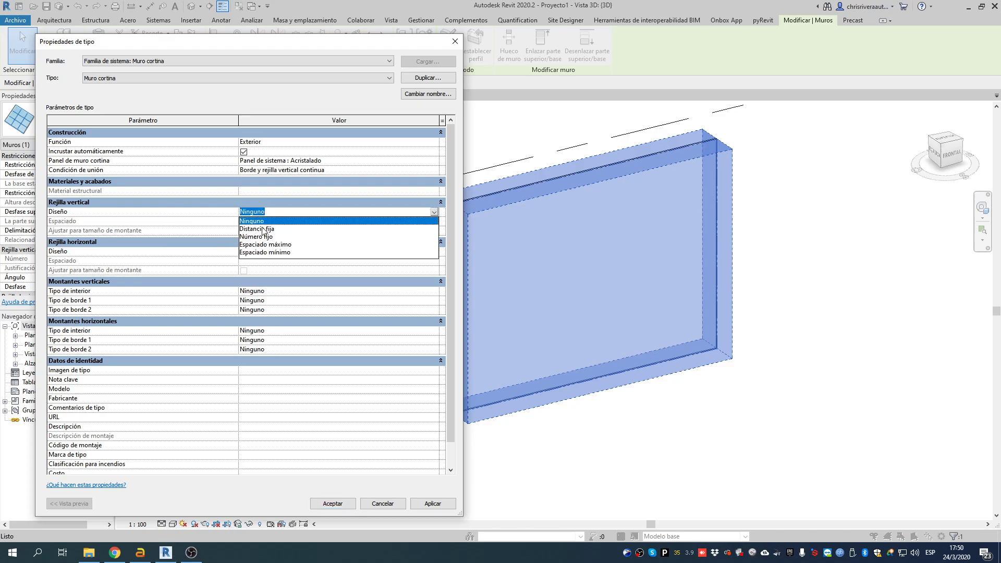
{"action": "left_click", "coordinate": [263, 229]}
{"action": "left_click", "coordinate": [279, 221]}
{"action": "key", "text": "BackSpace"}
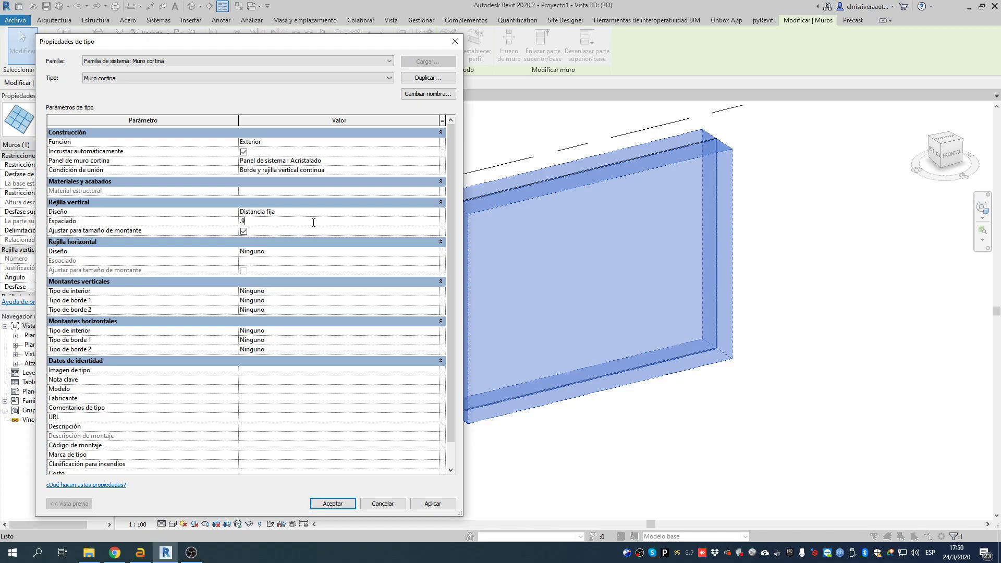
{"action": "type", "text": ".9"}
{"action": "left_click", "coordinate": [433, 503]}
{"action": "left_click", "coordinate": [346, 504]}
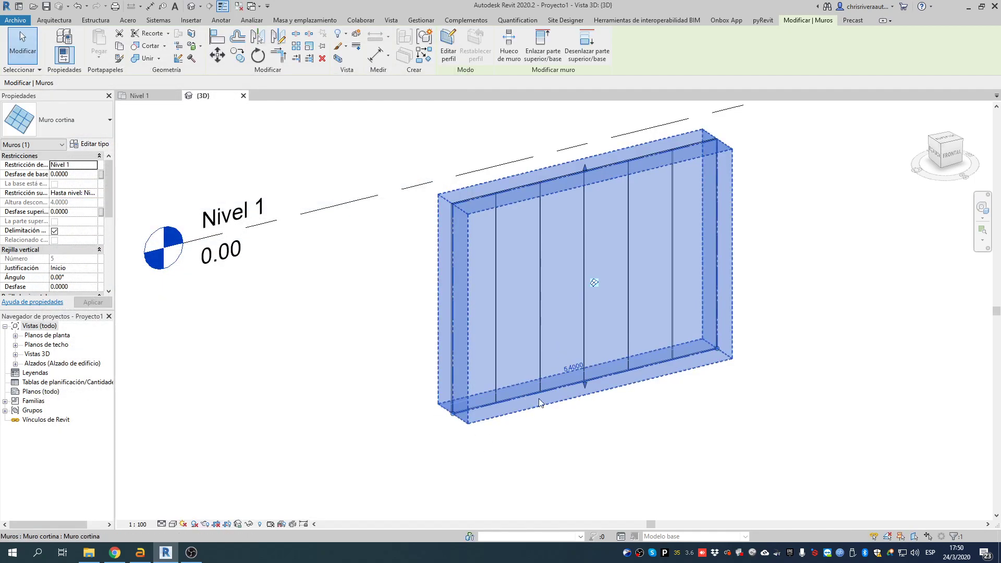
Inspect the wall's vertical divisions and shorten the wall from its far end to about 5.1 m.
{"action": "left_click", "coordinate": [729, 396]}
{"action": "middle_click_drag", "start_coordinate": [662, 374], "coordinate": [658, 376]}
{"action": "middle_click_drag", "start_coordinate": [755, 360], "coordinate": [670, 349], "text": "shift"}
{"action": "middle_click_drag", "start_coordinate": [612, 323], "coordinate": [632, 351], "text": "shift"}
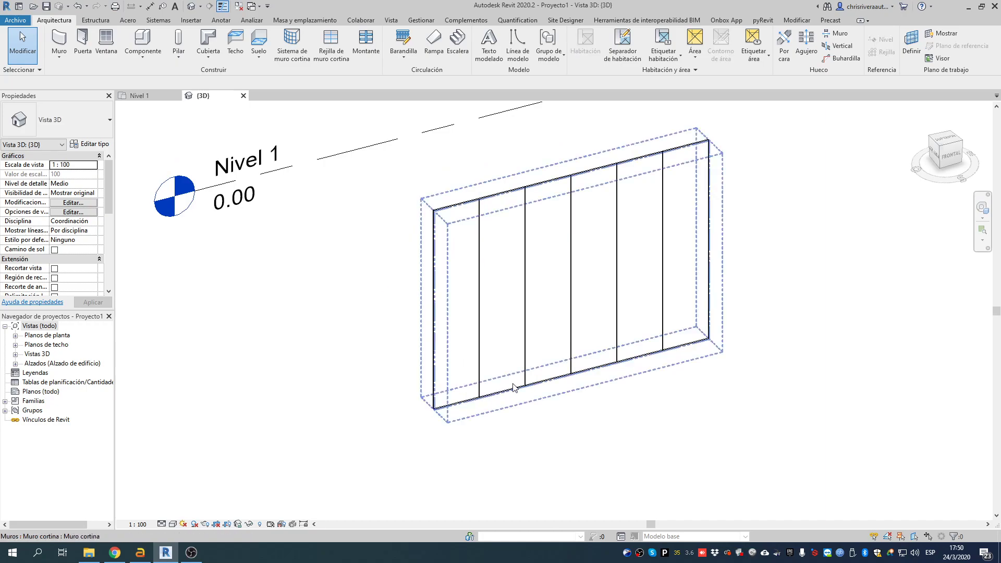
{"action": "scroll", "coordinate": [714, 355], "scroll_direction": "up", "scroll_amount": 5}
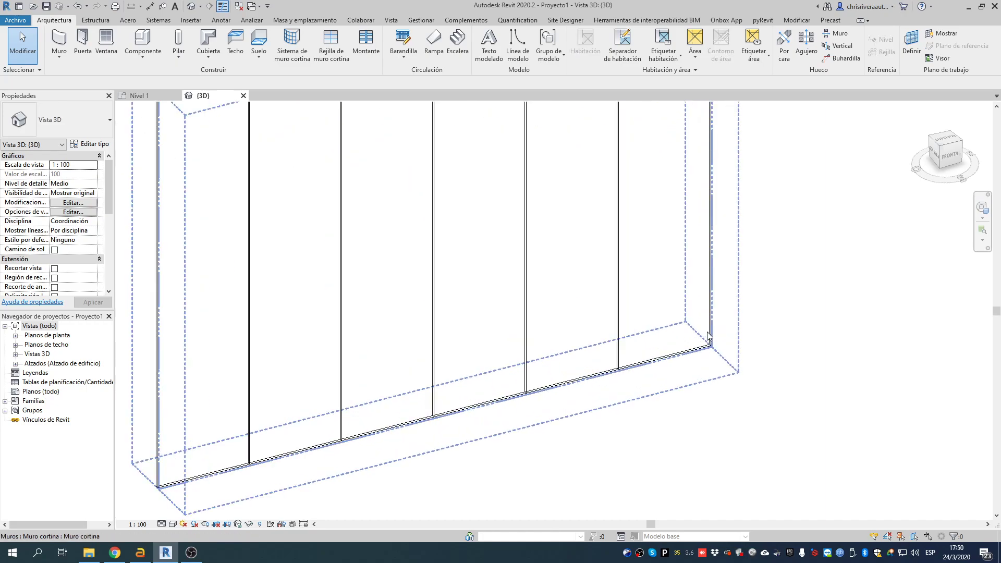
{"action": "scroll", "coordinate": [612, 353], "scroll_direction": "down", "scroll_amount": 6}
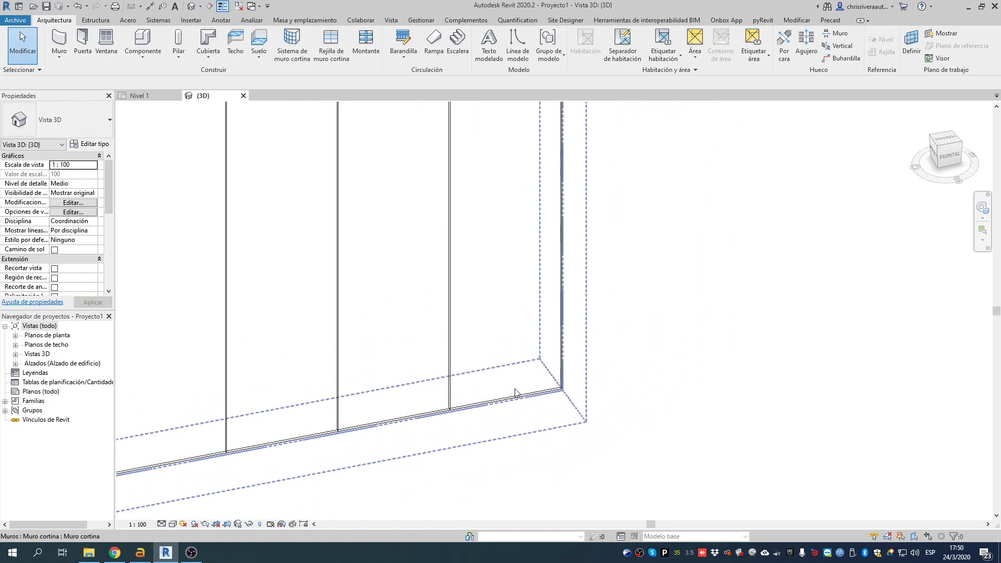
{"action": "middle_click_drag", "start_coordinate": [552, 392], "coordinate": [537, 368], "text": "shift"}
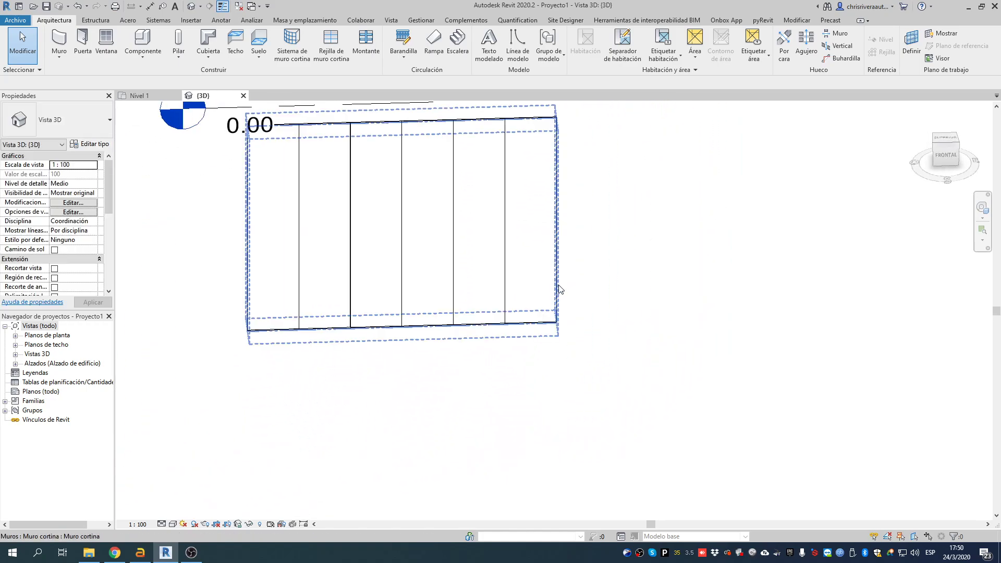
{"action": "left_click", "coordinate": [558, 287]}
{"action": "left_click_drag", "start_coordinate": [542, 323], "coordinate": [538, 323]}
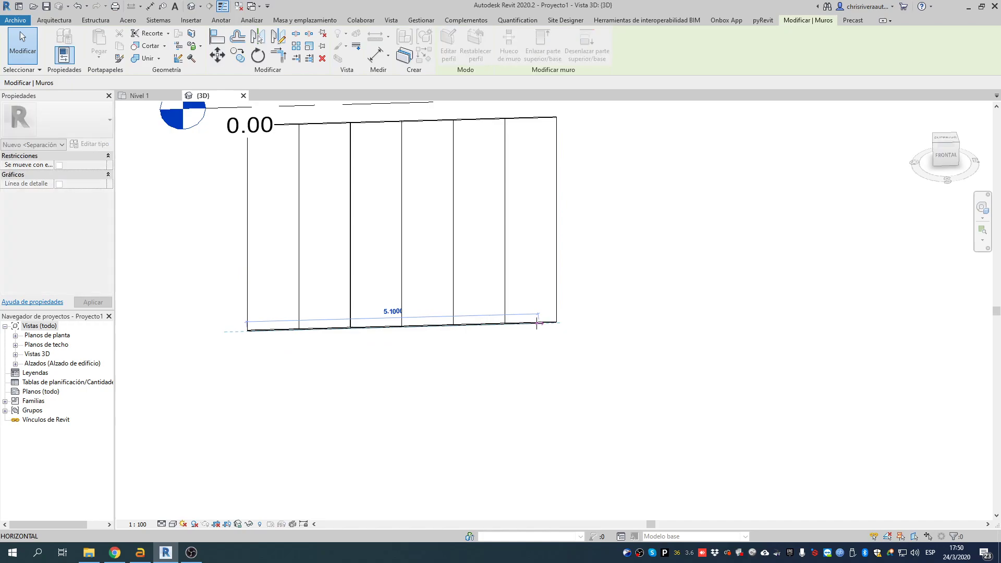
{"action": "left_click", "coordinate": [657, 271]}
{"action": "middle_click_drag", "start_coordinate": [495, 363], "coordinate": [521, 367], "text": "shift"}
{"action": "middle_click_drag", "start_coordinate": [472, 316], "coordinate": [513, 319]}
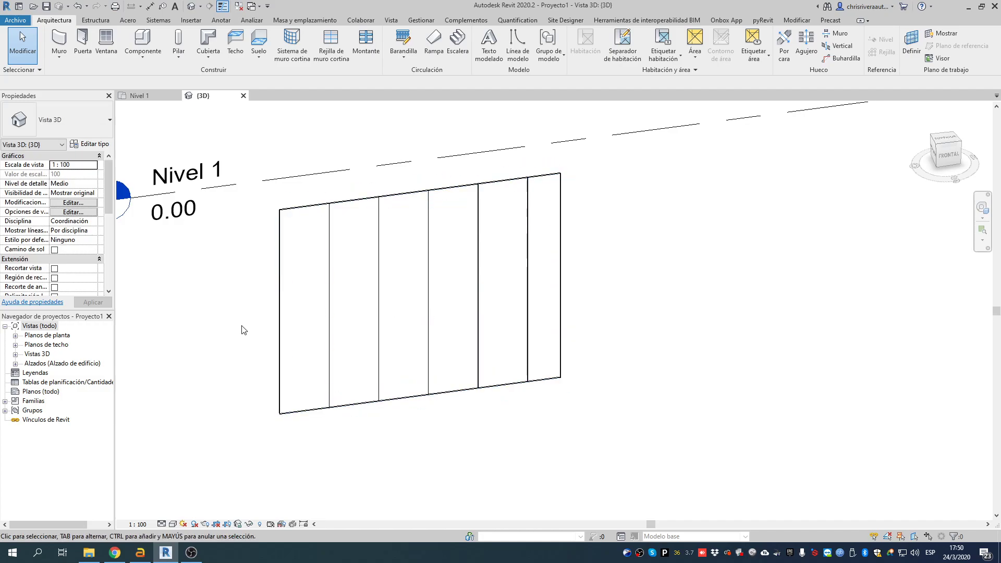
Set the curtain wall type's vertical grid layout to Espaciado máximo and apply the change to the wall.
{"action": "left_click", "coordinate": [453, 328]}
{"action": "left_click", "coordinate": [97, 145]}
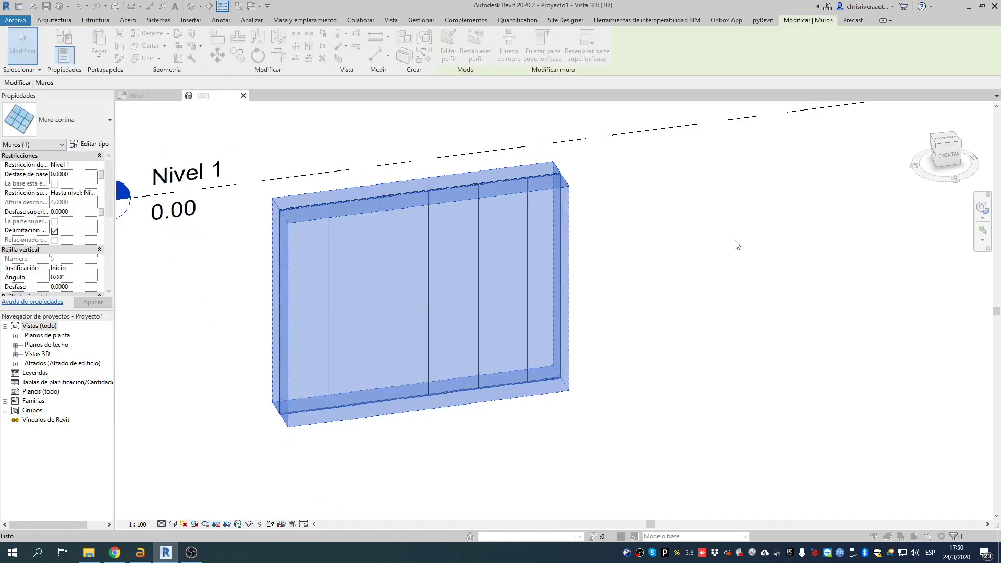
{"action": "left_click", "coordinate": [434, 212]}
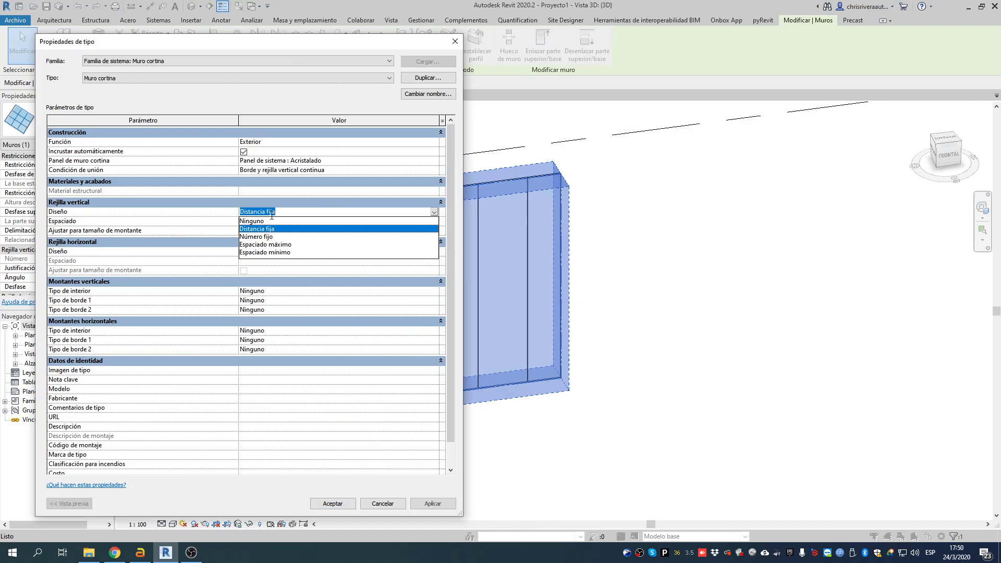
{"action": "left_click", "coordinate": [280, 245]}
{"action": "left_click", "coordinate": [429, 500]}
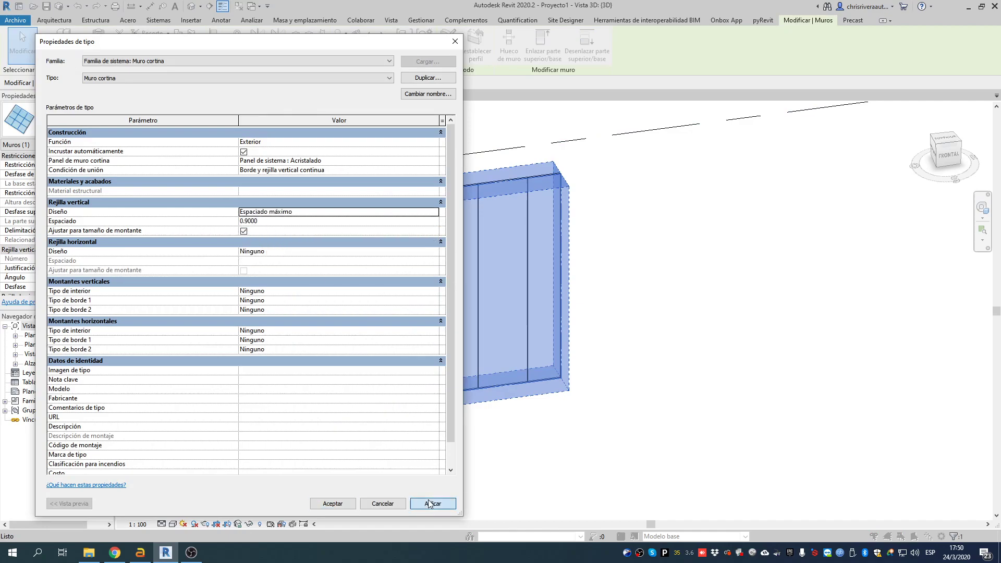
{"action": "left_click", "coordinate": [332, 503]}
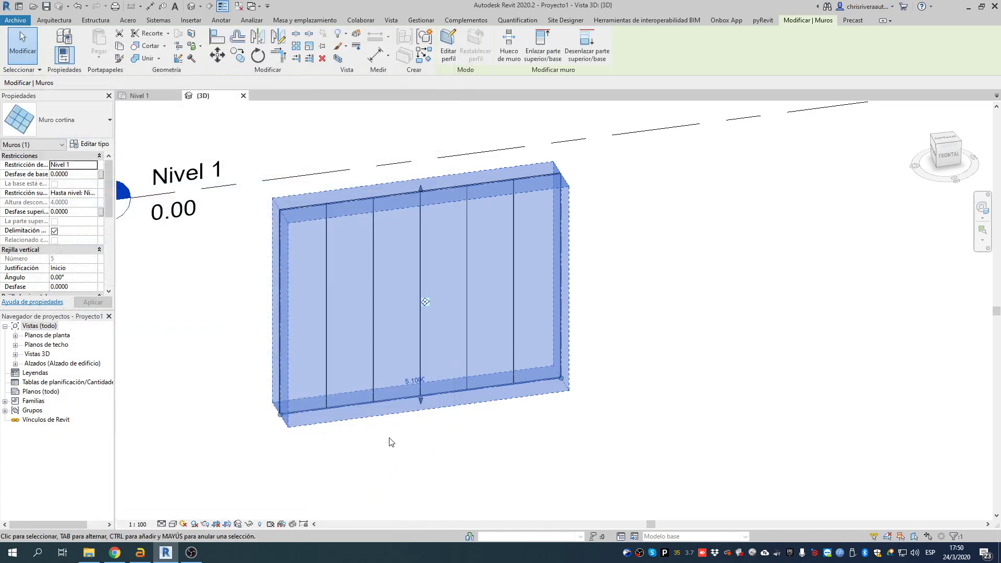
{"action": "key", "text": "Escape"}
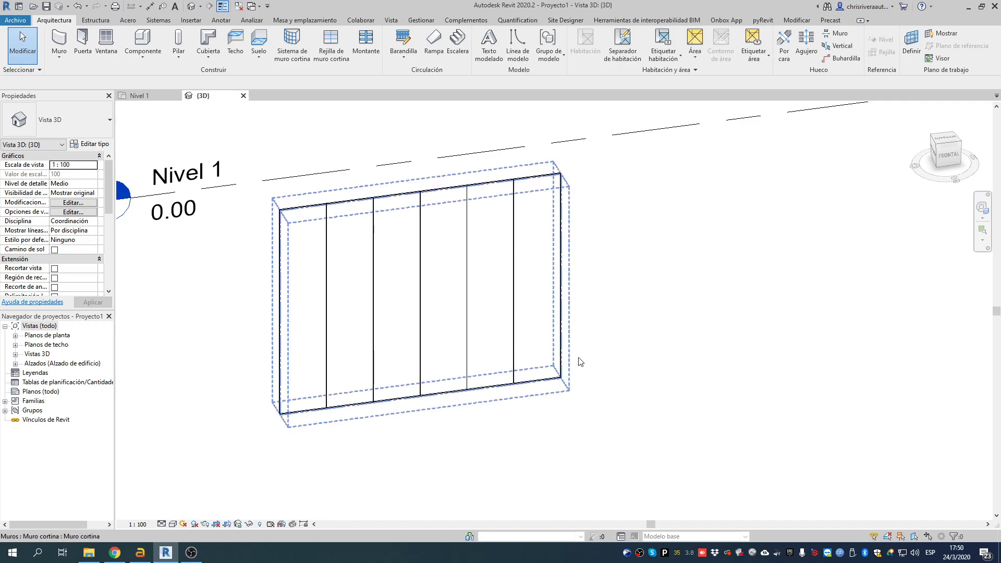
Check the panel spacing at the vertical grid lines nearest both ends of the wall.
{"action": "left_click", "coordinate": [514, 342]}
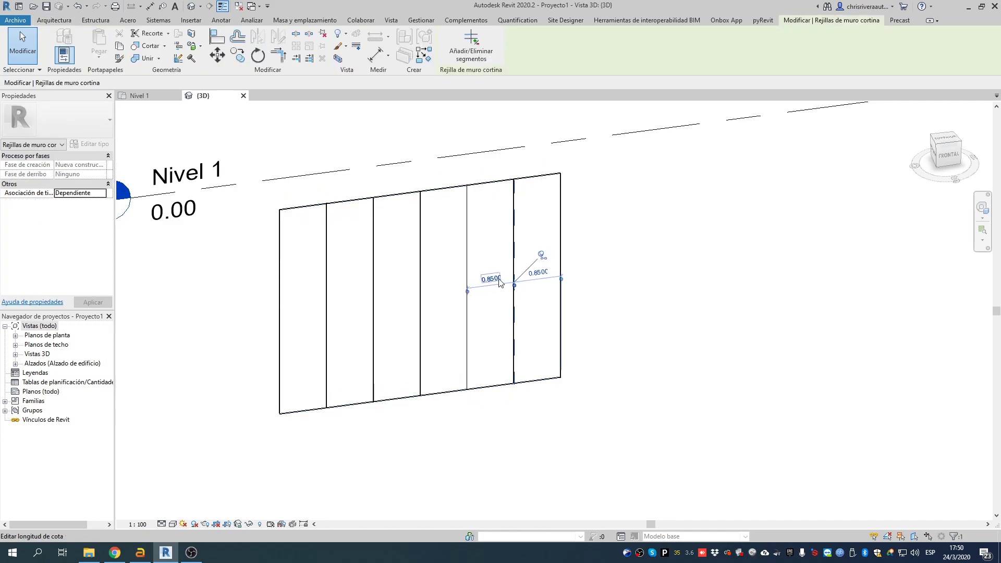
{"action": "scroll", "coordinate": [491, 284], "scroll_direction": "up", "scroll_amount": 3}
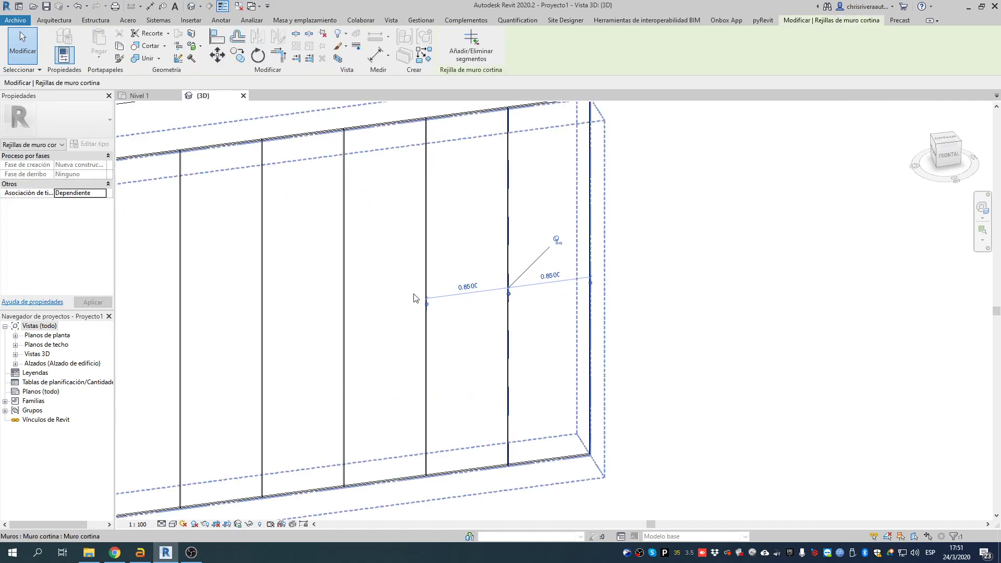
{"action": "middle_click_drag", "start_coordinate": [299, 311], "coordinate": [505, 291]}
{"action": "left_click", "coordinate": [386, 298]}
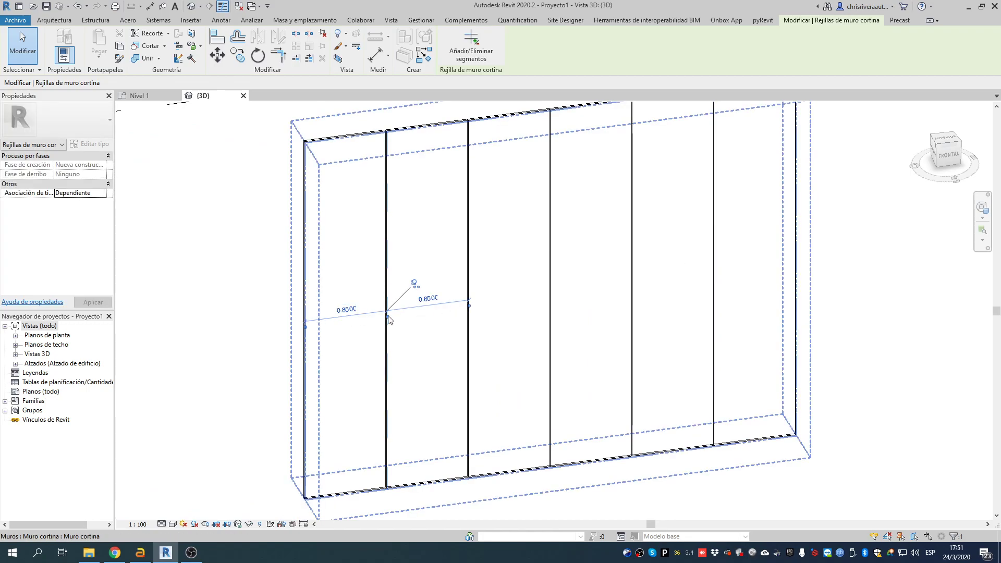
{"action": "key", "text": "Escape"}
Change the wall type's vertical grid layout to Espaciado mínimo and apply it to the wall.
{"action": "left_click", "coordinate": [364, 292]}
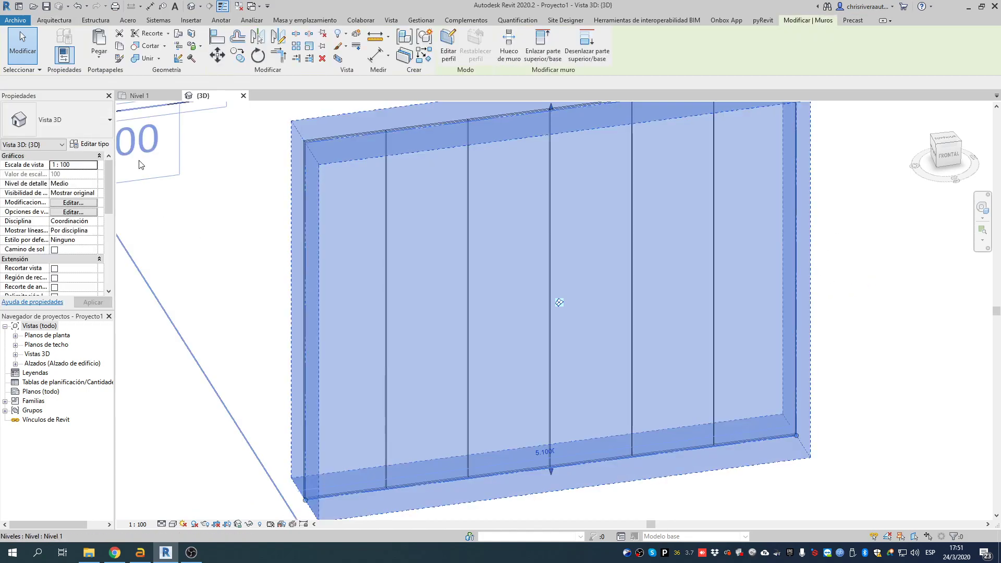
{"action": "left_click", "coordinate": [90, 144]}
{"action": "left_click", "coordinate": [358, 212]}
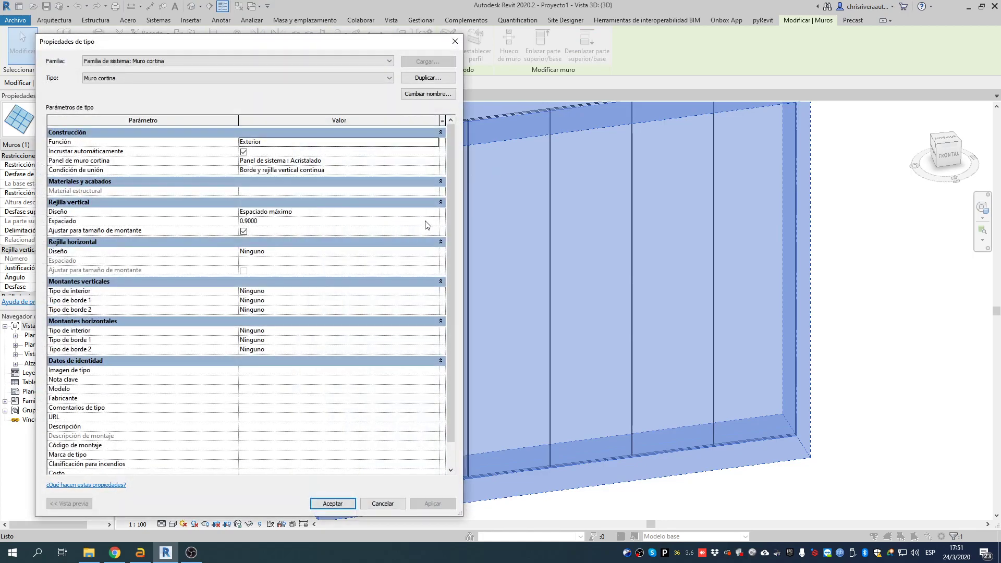
{"action": "left_click", "coordinate": [435, 212]}
{"action": "left_click", "coordinate": [264, 253]}
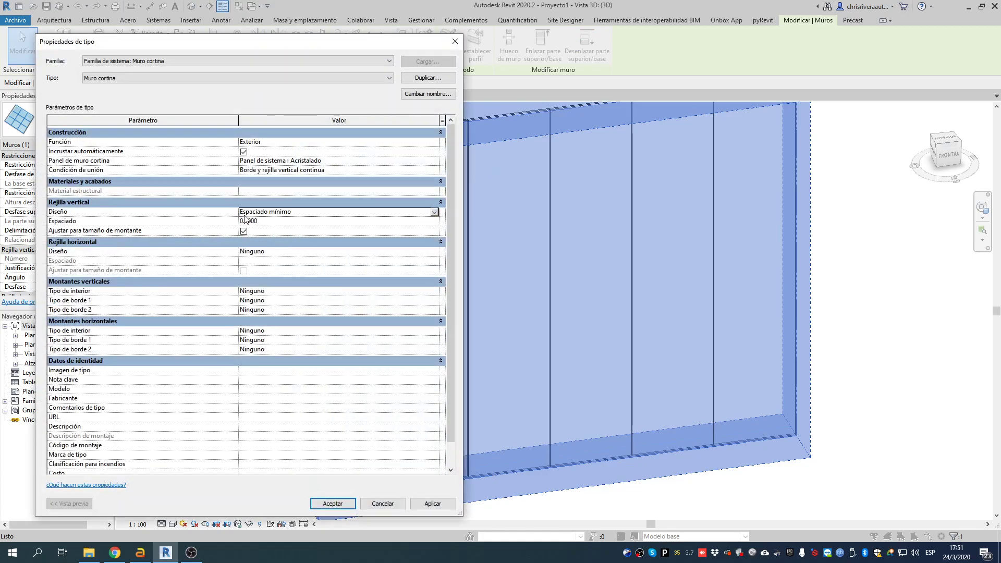
{"action": "left_click", "coordinate": [432, 503]}
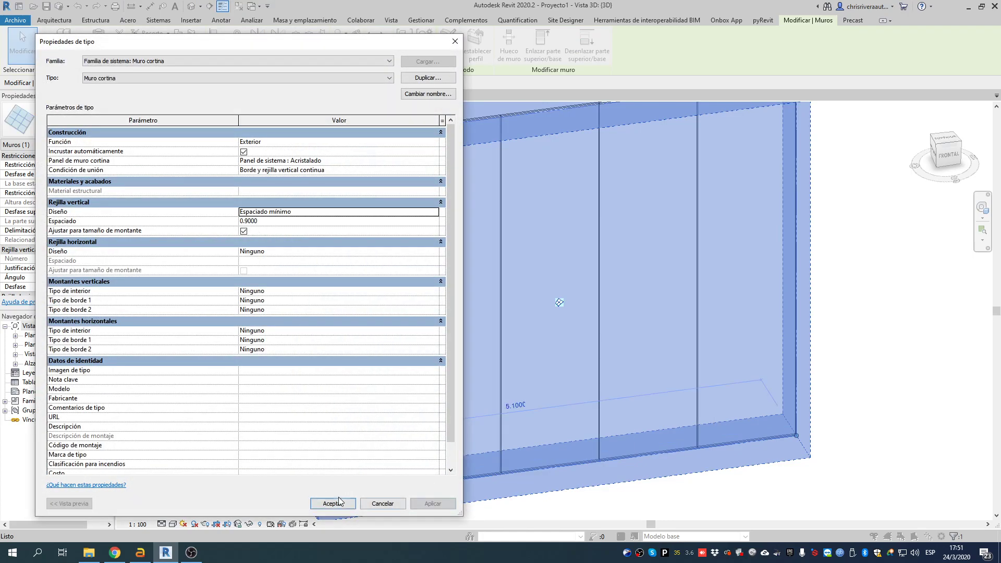
{"action": "left_click", "coordinate": [333, 503]}
{"action": "left_click", "coordinate": [863, 342]}
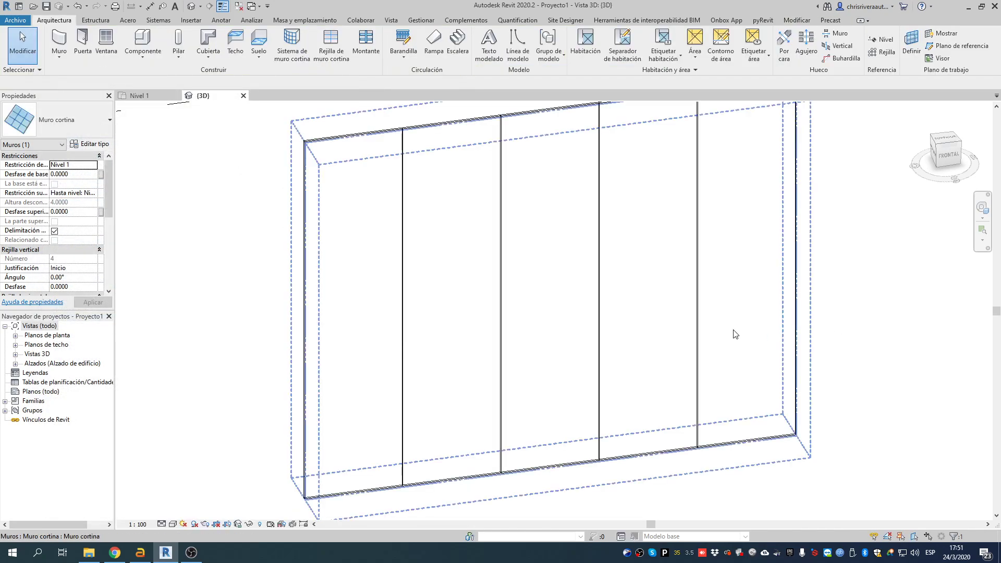
Examine the panel widths beside the last and first vertical grid lines under the minimum-spacing layout.
{"action": "left_click", "coordinate": [696, 341]}
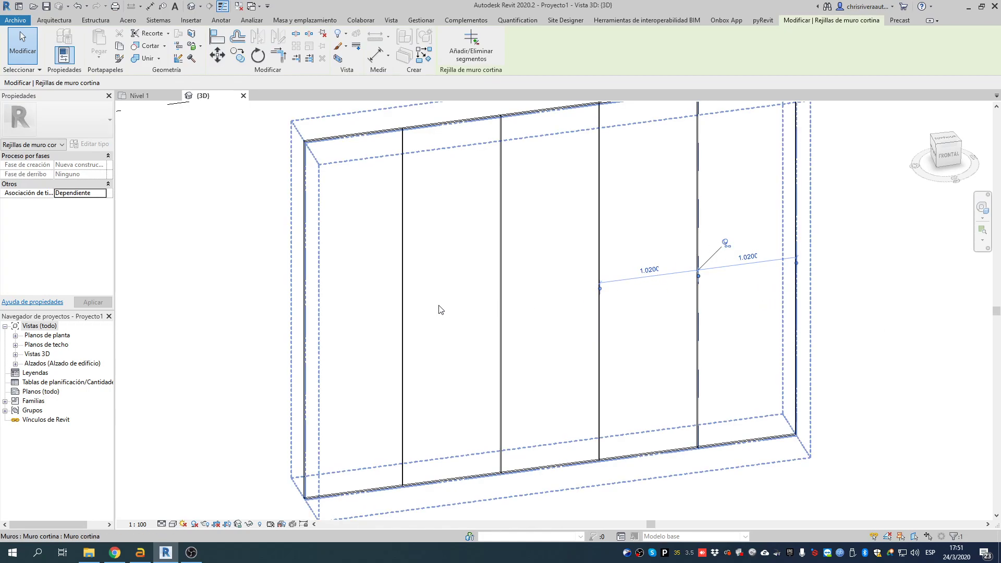
{"action": "left_click", "coordinate": [403, 313]}
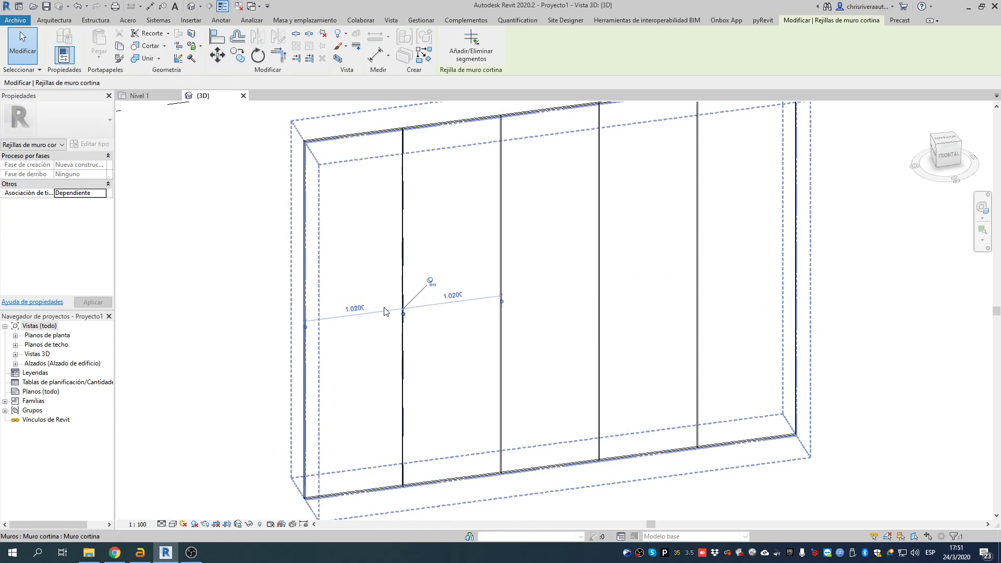
{"action": "left_click", "coordinate": [902, 281]}
Switch the wall type's vertical grid layout to Número fijo and apply the type change.
{"action": "left_click", "coordinate": [470, 290]}
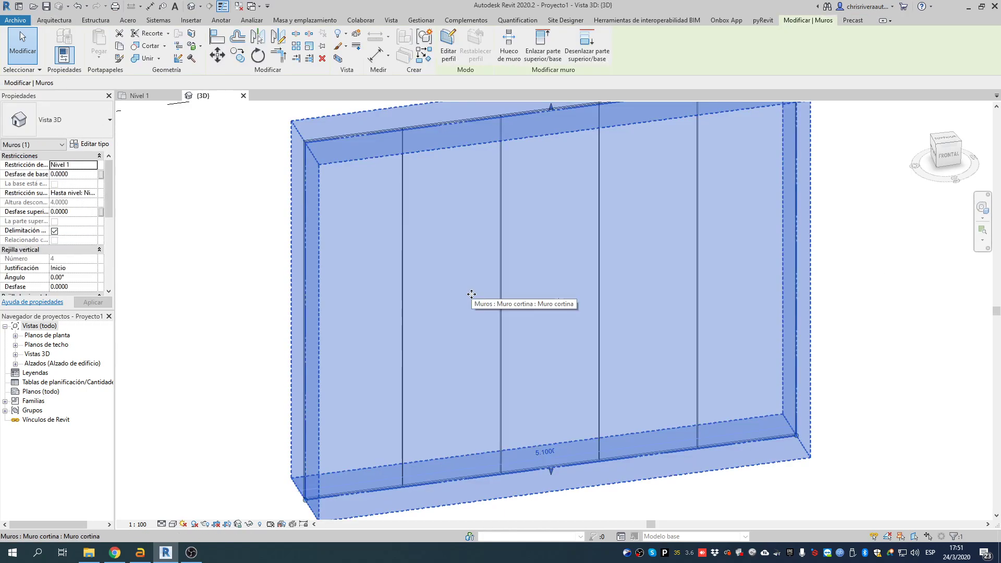
{"action": "left_click", "coordinate": [89, 145]}
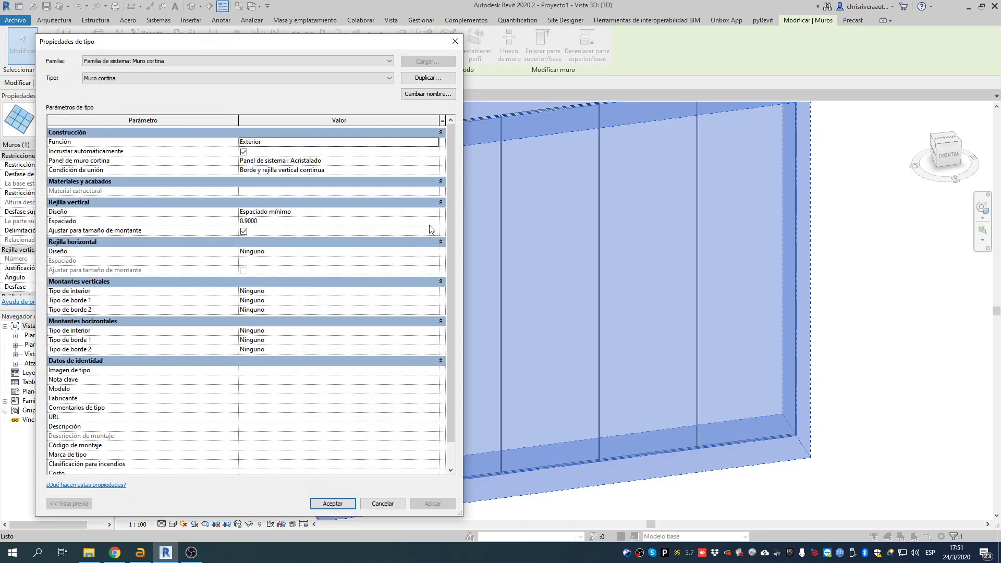
{"action": "left_click", "coordinate": [436, 212]}
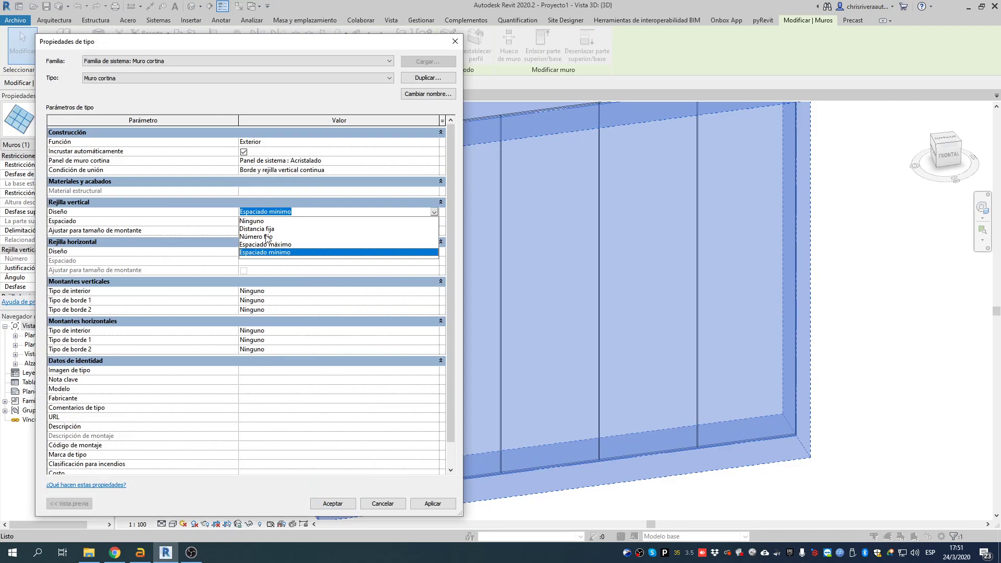
{"action": "left_click", "coordinate": [260, 236]}
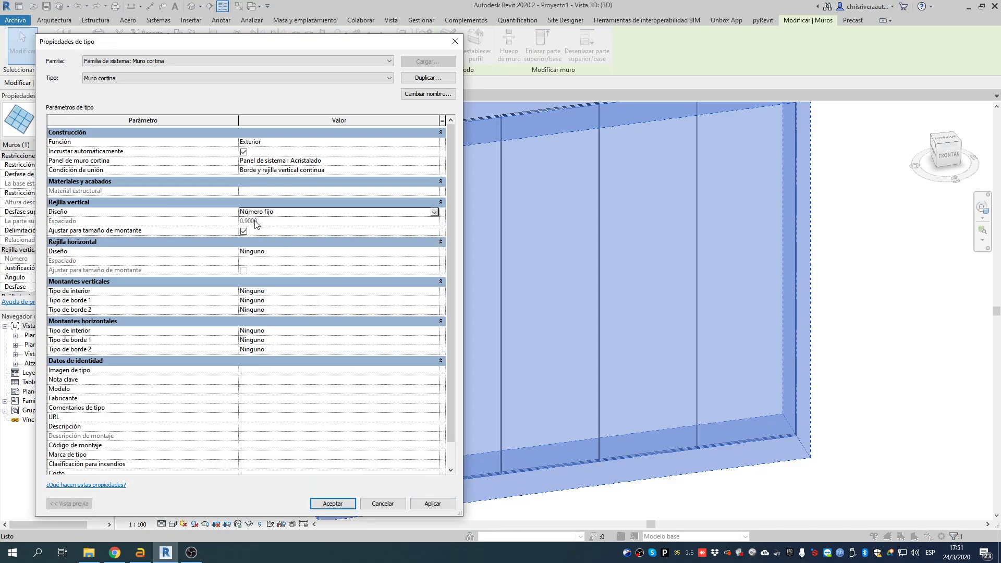
{"action": "left_click", "coordinate": [429, 506]}
{"action": "left_click", "coordinate": [333, 504]}
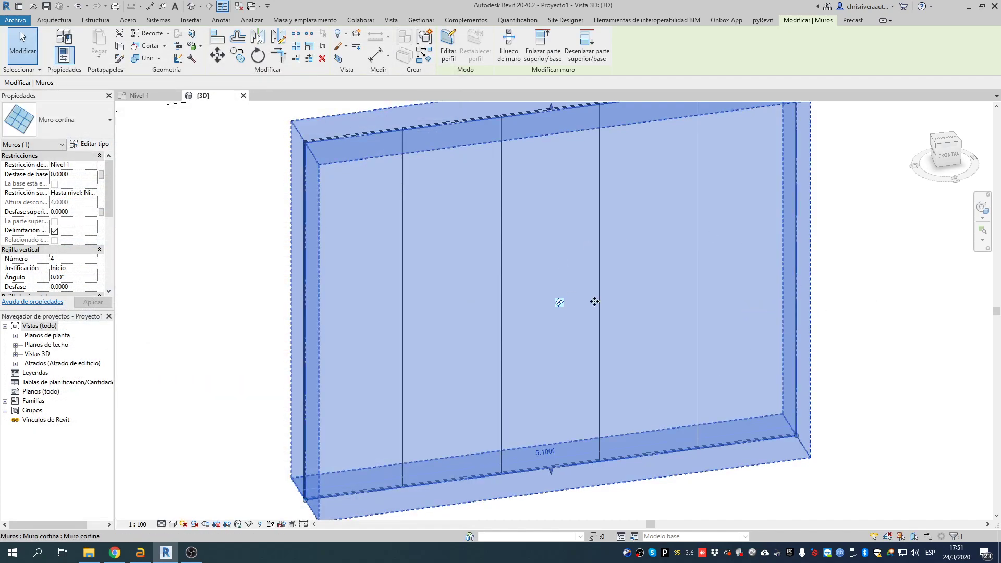
{"action": "left_click", "coordinate": [803, 254]}
Set the selected wall's vertical grid number to 7.
{"action": "left_click", "coordinate": [741, 242]}
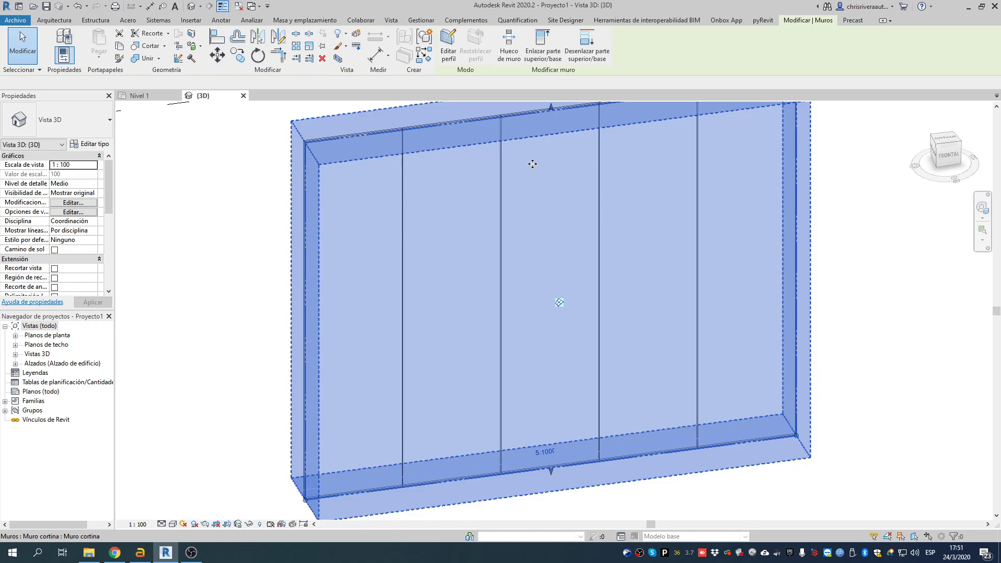
{"action": "left_click_drag", "start_coordinate": [110, 171], "coordinate": [106, 195]}
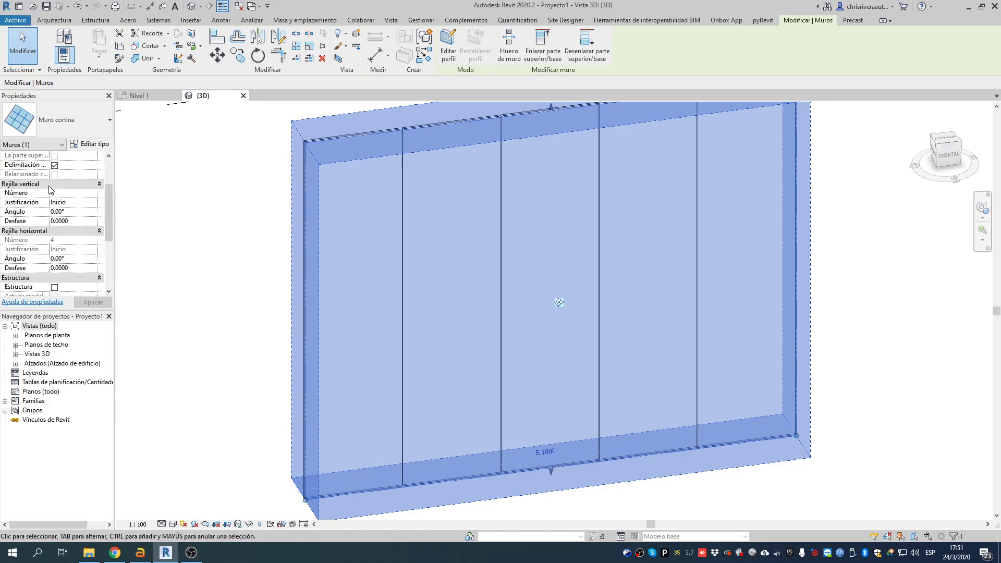
{"action": "left_click", "coordinate": [66, 193]}
{"action": "type", "text": "7"}
{"action": "key", "text": "Return"}
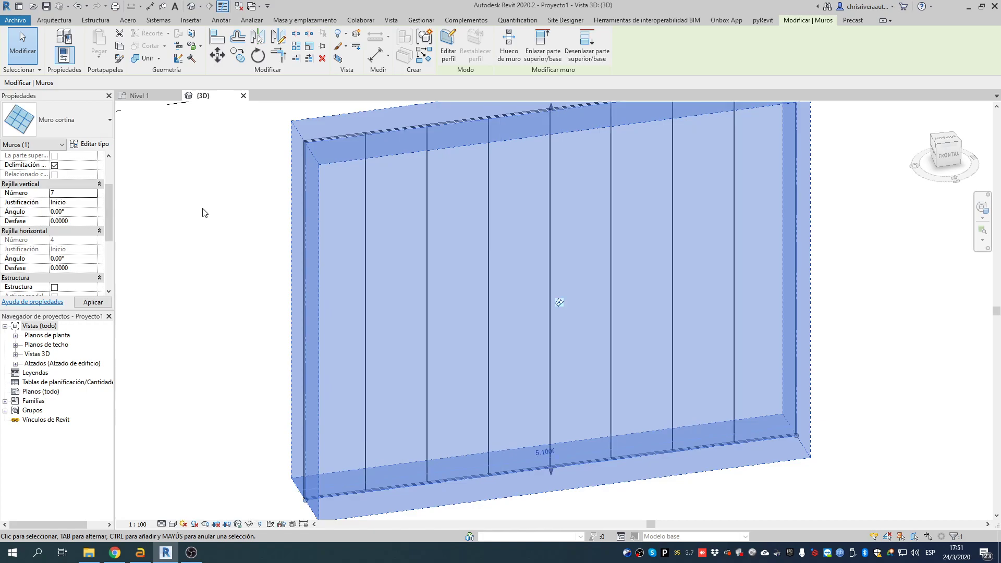
{"action": "left_click", "coordinate": [193, 218]}
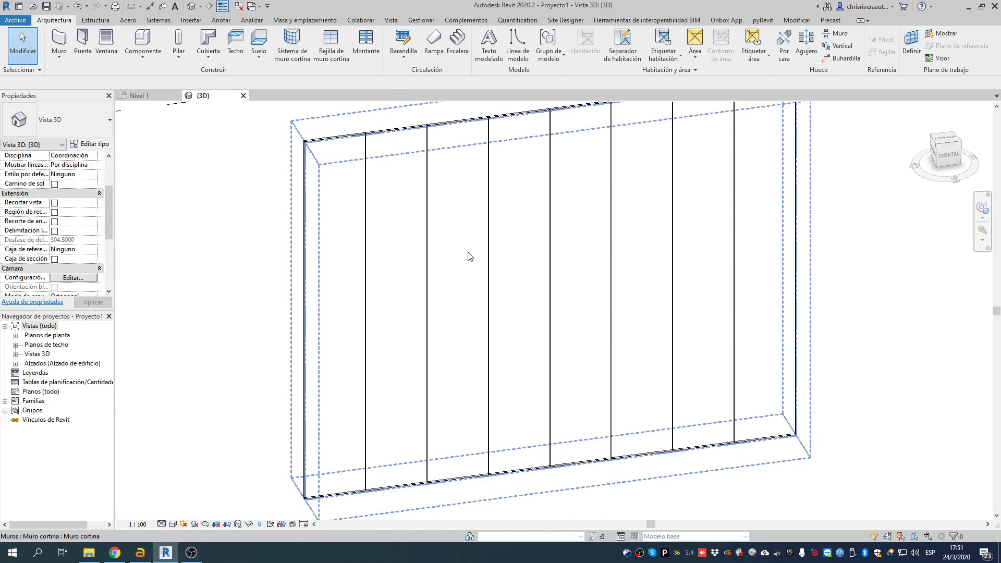
Set the wall type's horizontal grid layout to Distancia fija with 2.1 m spacing and apply it to the wall.
{"action": "left_click", "coordinate": [365, 197]}
{"action": "left_click", "coordinate": [291, 179]}
{"action": "left_click", "coordinate": [265, 205]}
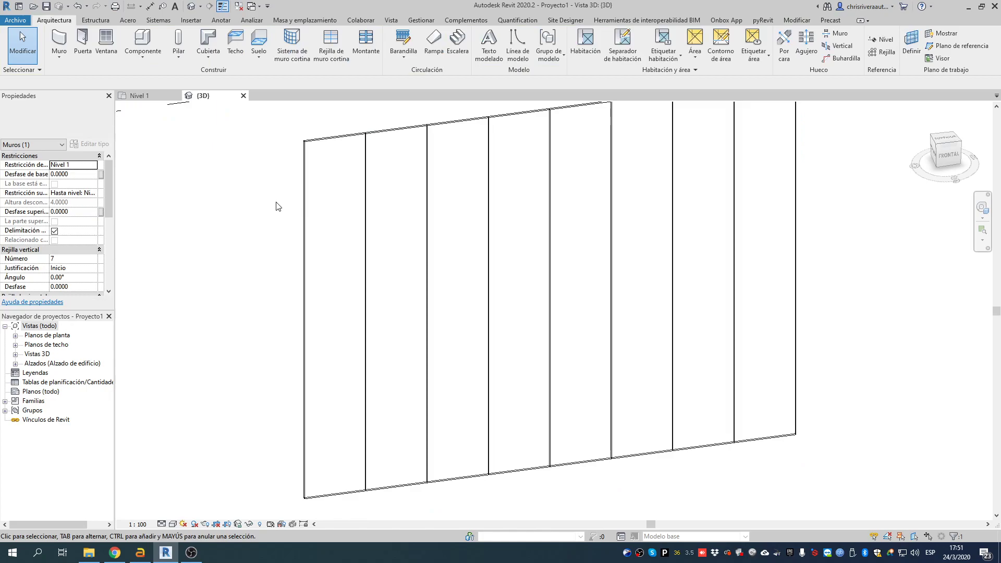
{"action": "left_click", "coordinate": [291, 188]}
{"action": "left_click", "coordinate": [96, 145]}
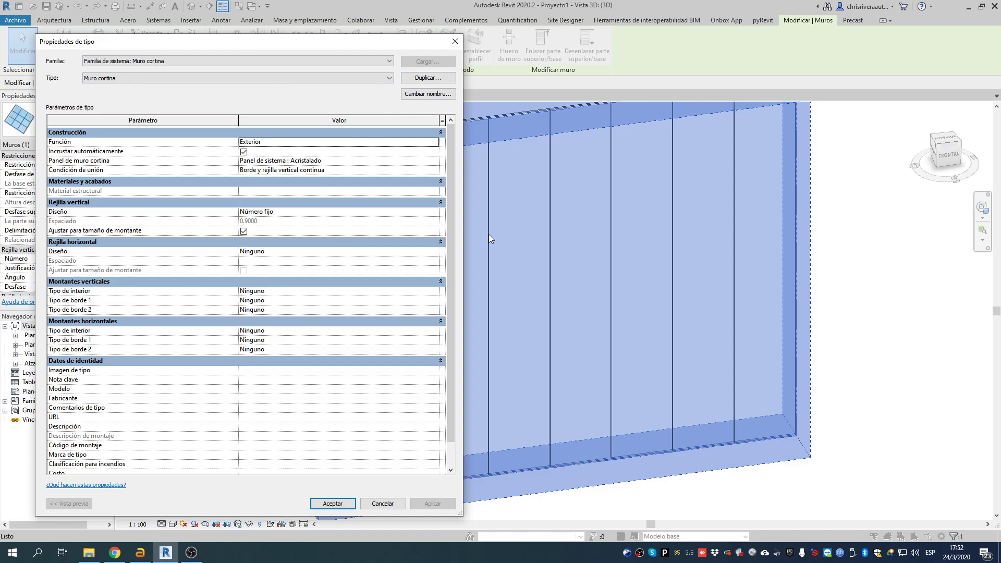
{"action": "left_click", "coordinate": [436, 254]}
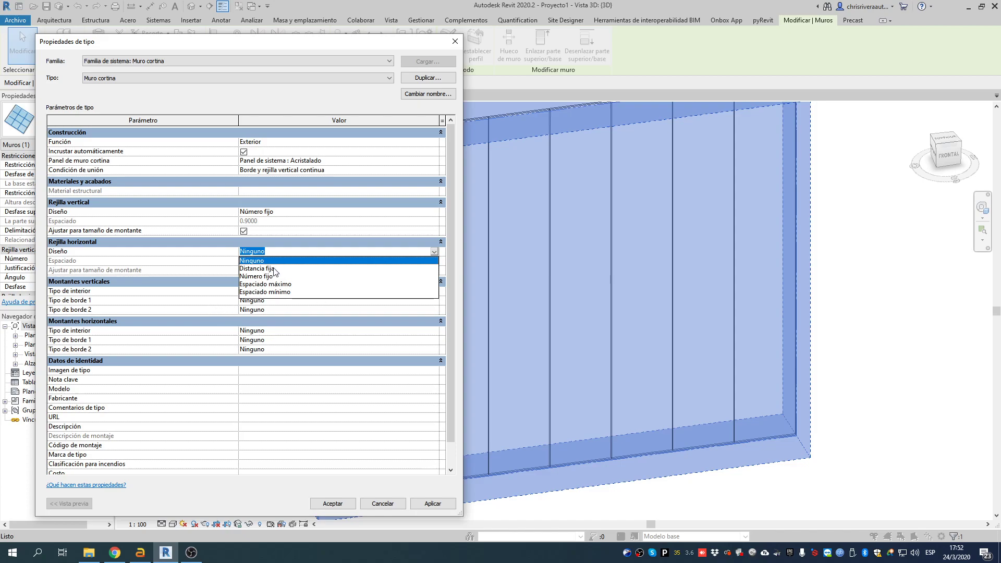
{"action": "left_click", "coordinate": [255, 268]}
{"action": "left_click", "coordinate": [297, 259]}
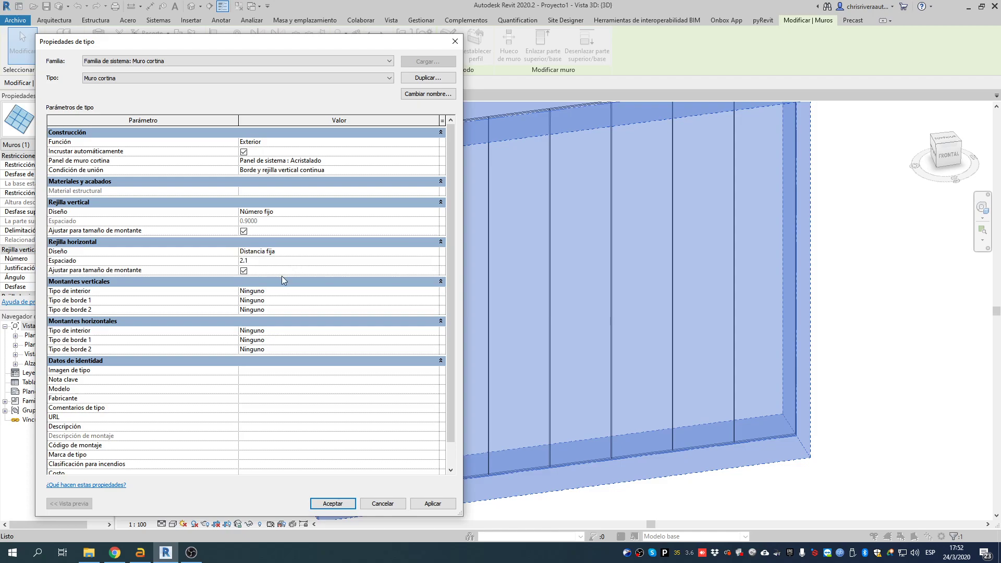
{"action": "left_click", "coordinate": [423, 503]}
{"action": "left_click", "coordinate": [333, 504]}
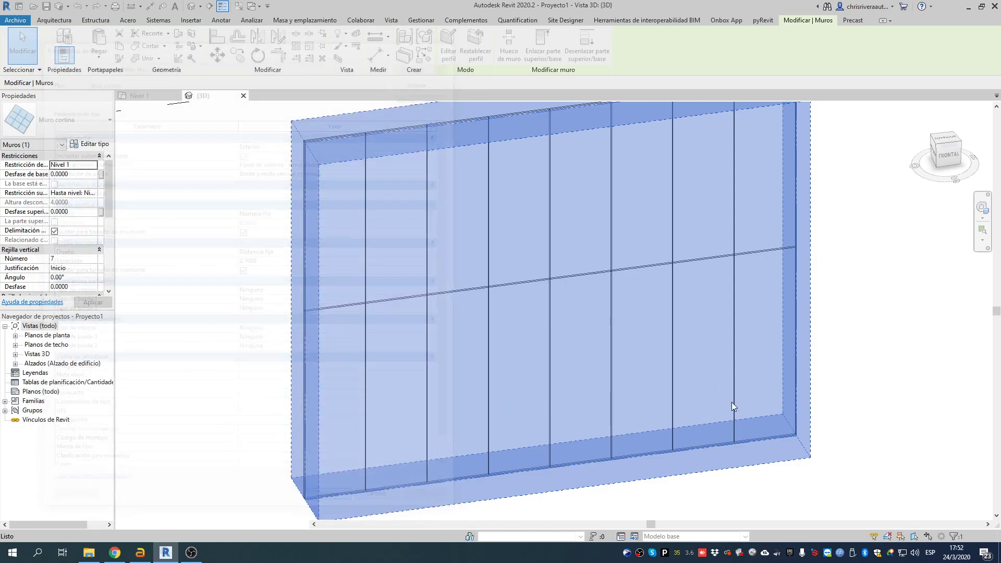
{"action": "left_click", "coordinate": [839, 336]}
Check the heights of the panels above and below the horizontal grid line.
{"action": "middle_click_drag", "start_coordinate": [753, 278], "coordinate": [727, 254]}
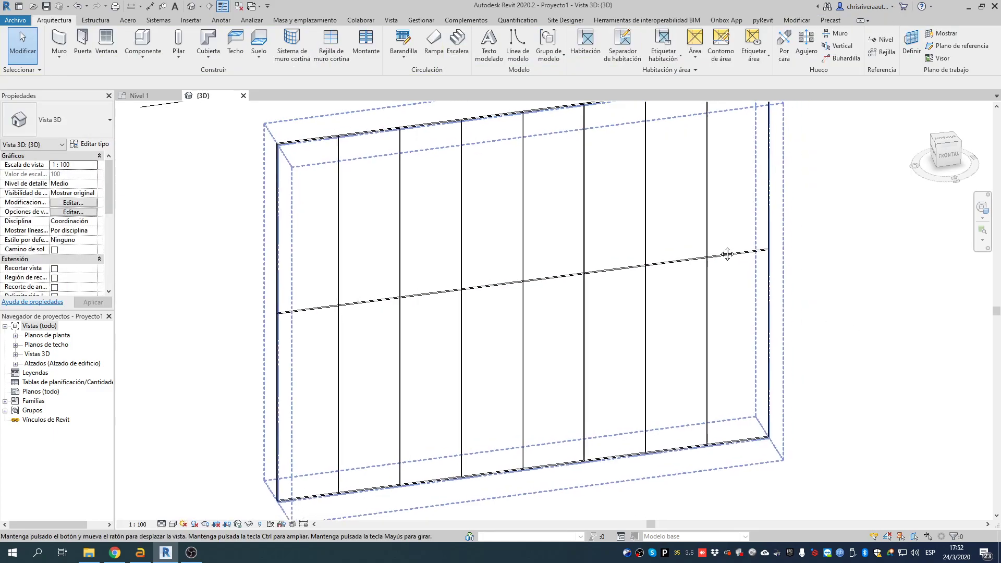
{"action": "left_click", "coordinate": [648, 265]}
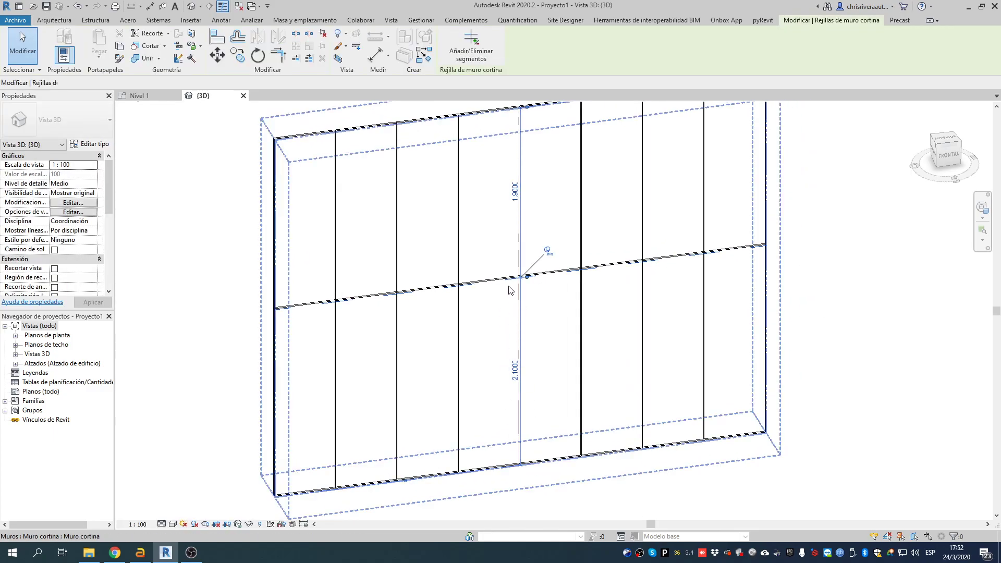
{"action": "key", "text": "Escape"}
Set the curtain wall's top offset to -1 m.
{"action": "scroll", "coordinate": [701, 206], "scroll_direction": "down", "scroll_amount": 3}
{"action": "left_click", "coordinate": [701, 206]}
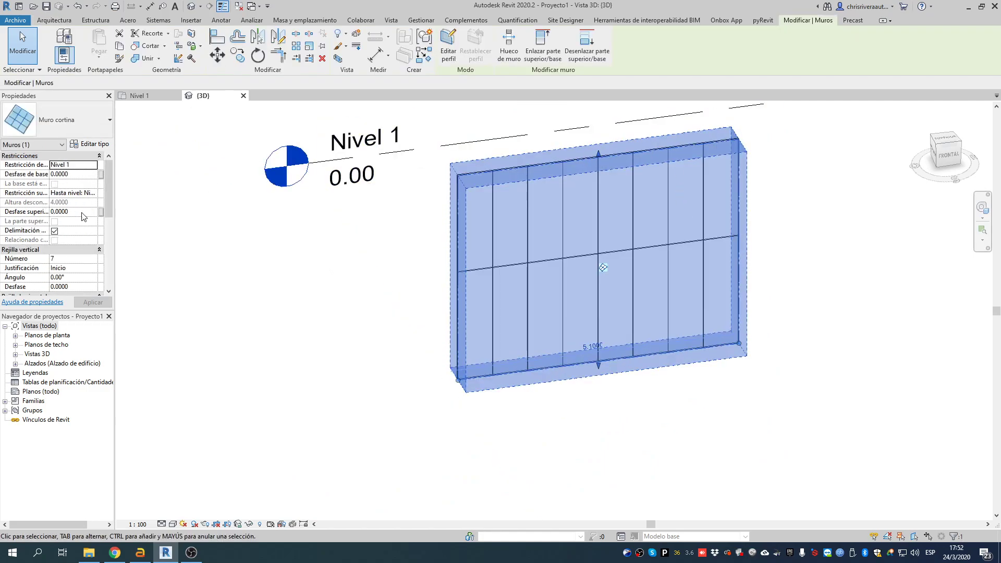
{"action": "left_click", "coordinate": [77, 212]}
{"action": "type", "text": "-1"}
{"action": "key", "text": "Return"}
{"action": "key", "text": "Escape"}
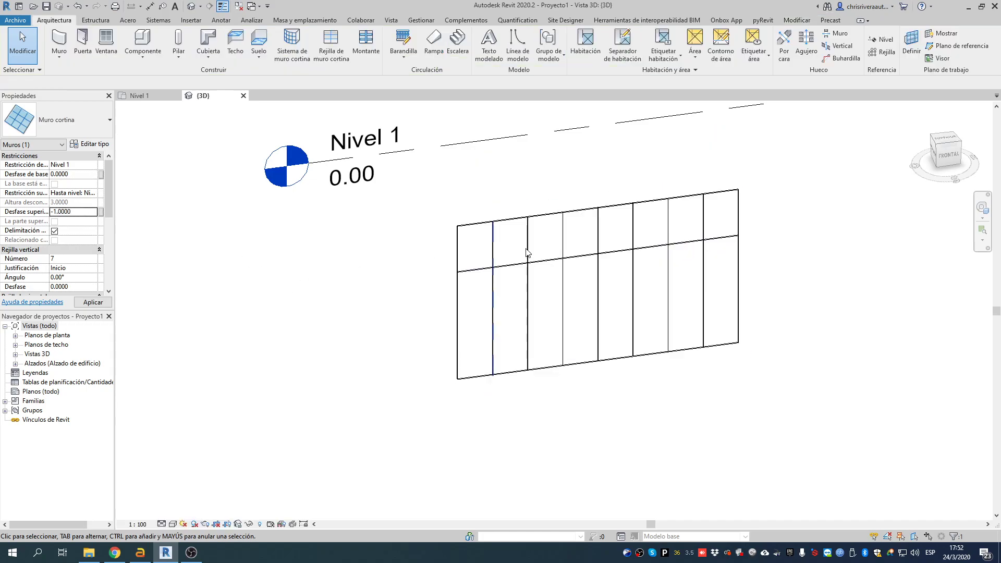
Inspect the panel heights around the horizontal grid line on the lowered wall and view its grid at an angle.
{"action": "scroll", "coordinate": [567, 265], "scroll_direction": "up", "scroll_amount": 2}
{"action": "scroll", "coordinate": [566, 265], "scroll_direction": "up", "scroll_amount": 1}
{"action": "left_click", "coordinate": [619, 260]}
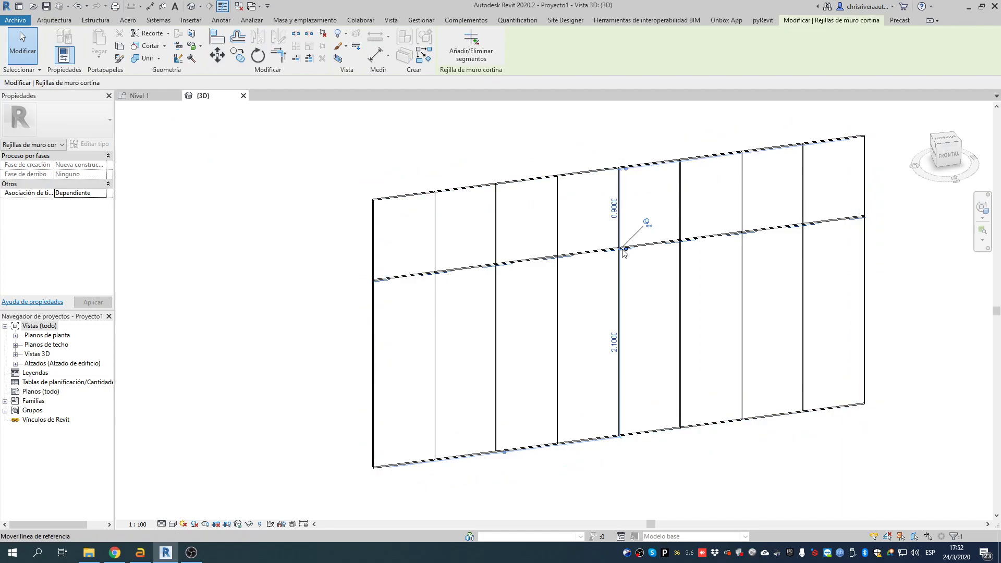
{"action": "left_click", "coordinate": [561, 142]}
{"action": "middle_click_drag", "start_coordinate": [639, 284], "coordinate": [602, 175]}
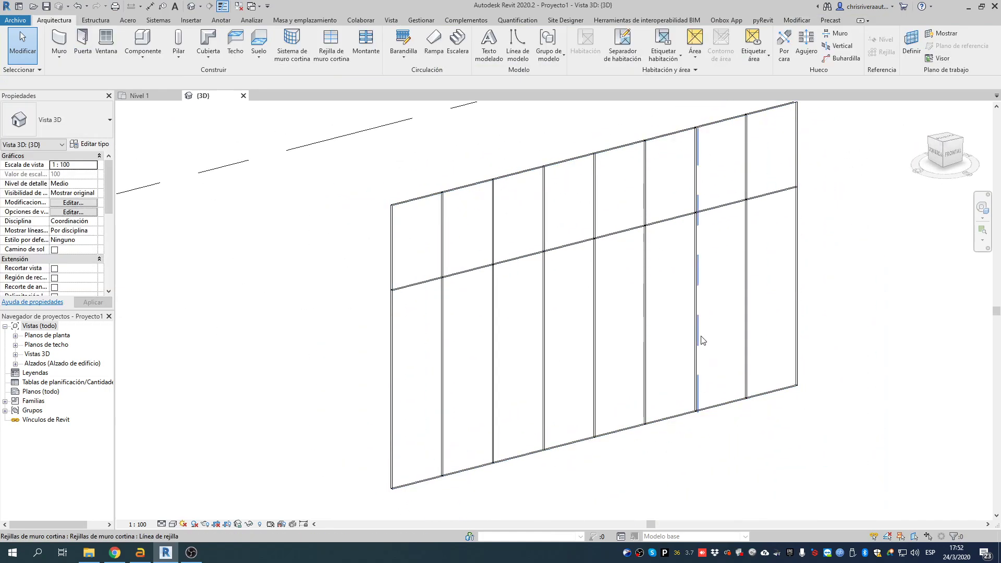
Set the curtain wall type's interior vertical mullions to Montante rectangular : Cuadrado 30 mm.
{"action": "left_click", "coordinate": [576, 295]}
{"action": "left_click", "coordinate": [382, 251]}
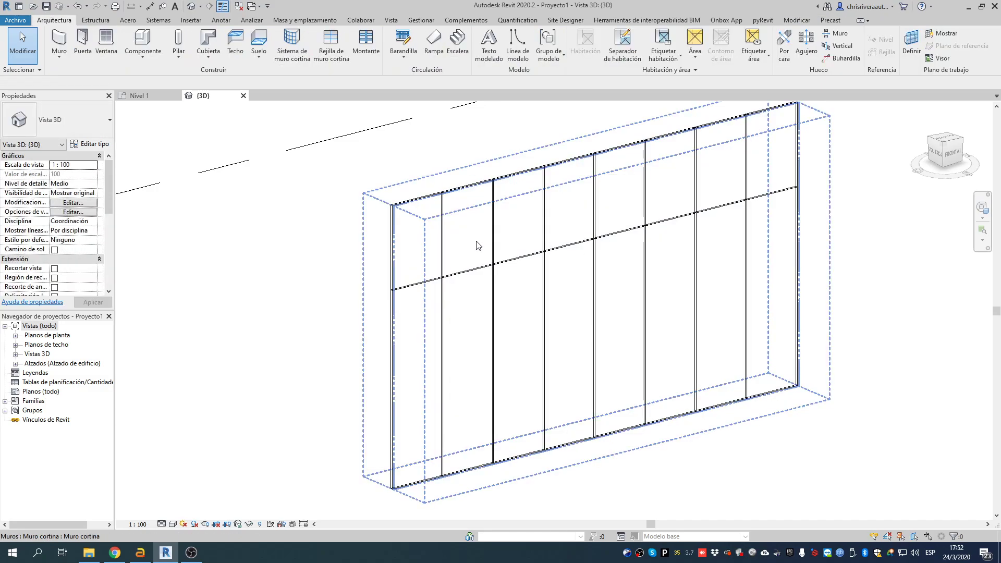
{"action": "left_click", "coordinate": [477, 245]}
{"action": "left_click", "coordinate": [89, 144]}
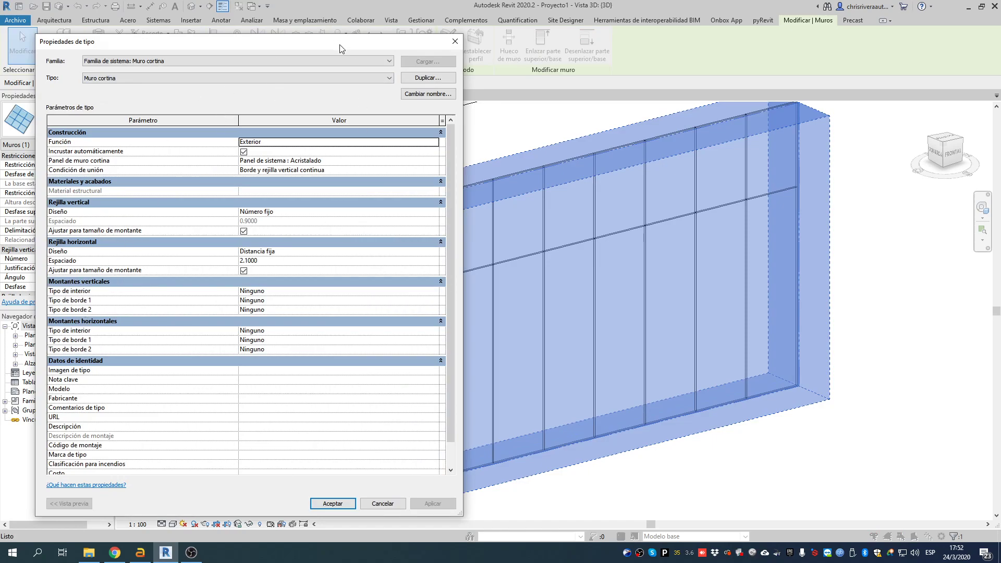
{"action": "left_click_drag", "start_coordinate": [339, 47], "coordinate": [300, 42]}
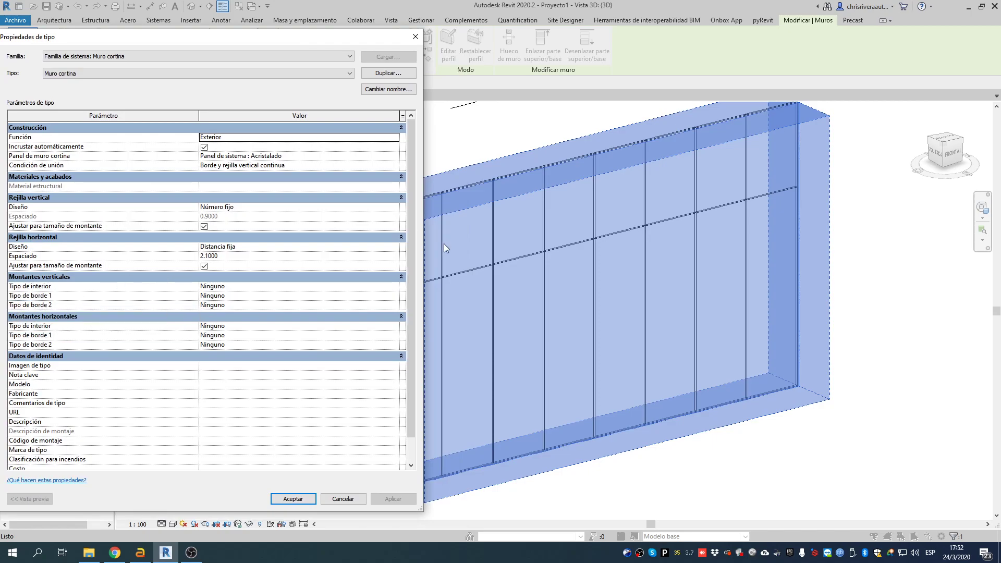
{"action": "left_click", "coordinate": [394, 288]}
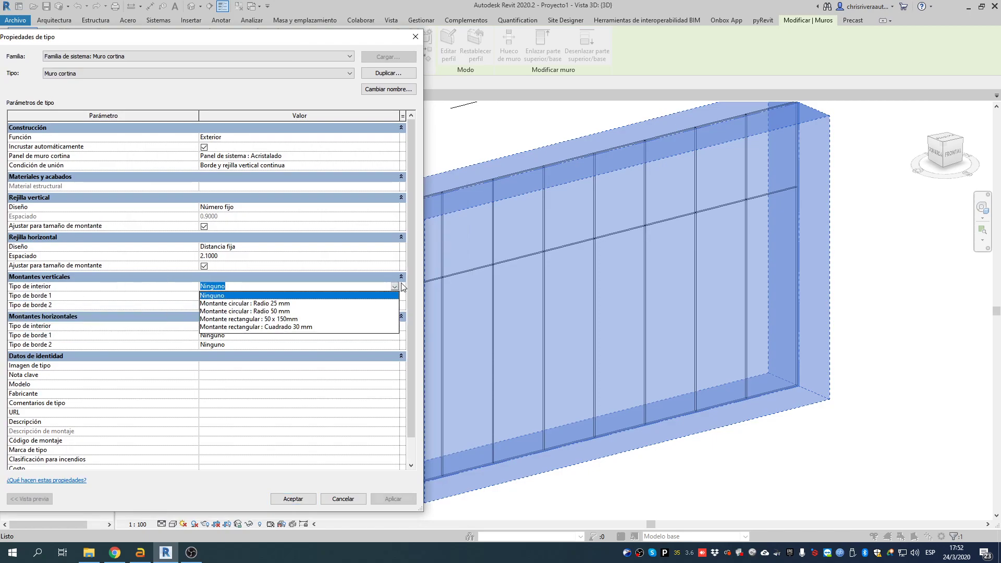
{"action": "left_click", "coordinate": [241, 327]}
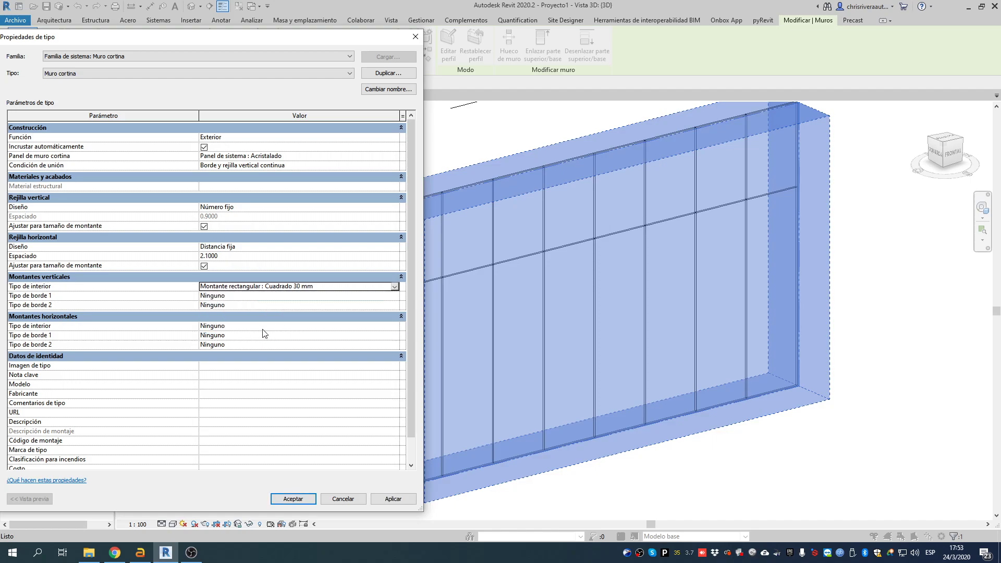
Set both border types of the vertical mullions to Montante rectangular : 50 x 150mm.
{"action": "left_click", "coordinate": [388, 296]}
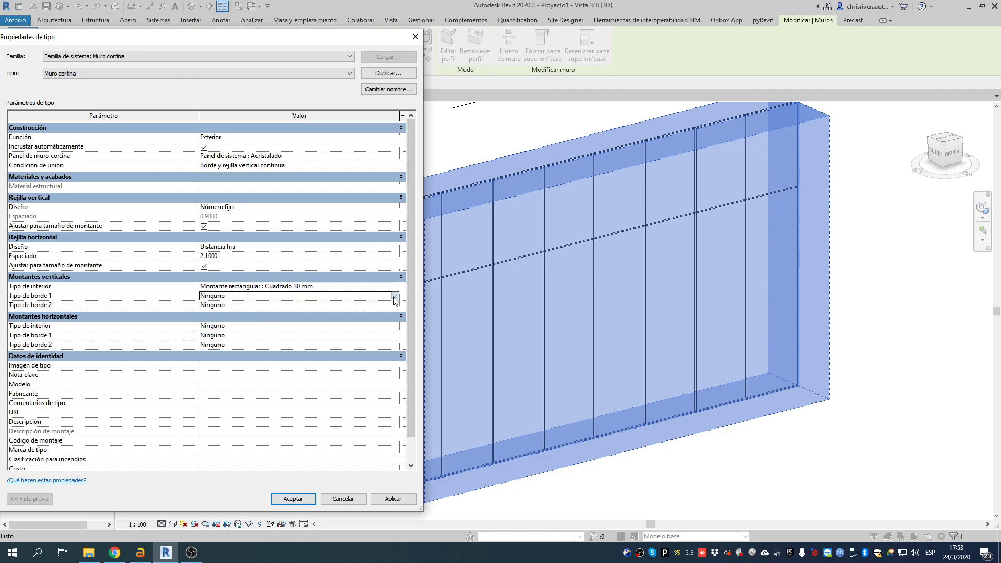
{"action": "scroll", "coordinate": [315, 338], "scroll_direction": "down", "scroll_amount": 1}
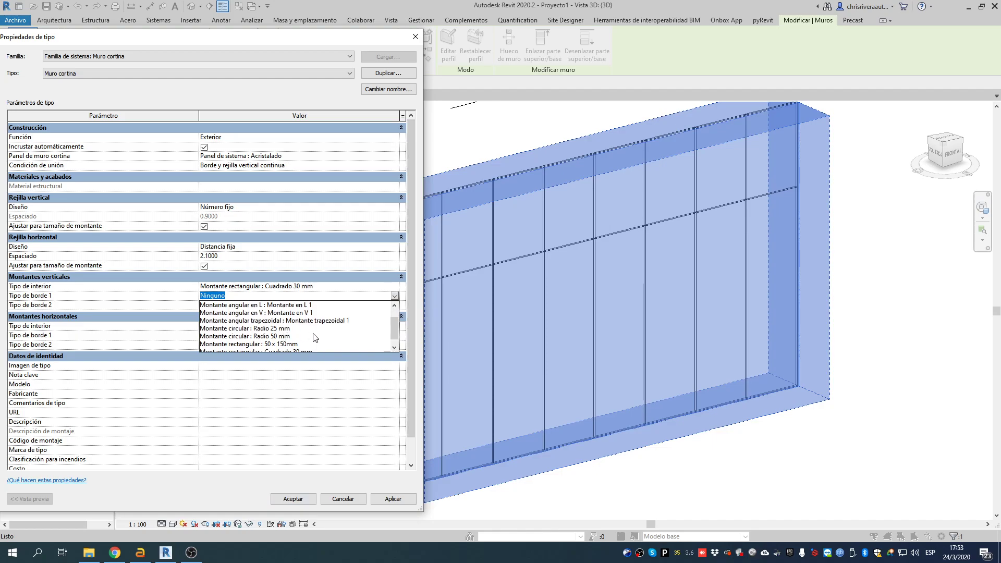
{"action": "scroll", "coordinate": [298, 338], "scroll_direction": "down", "scroll_amount": 1}
{"action": "left_click", "coordinate": [272, 336]}
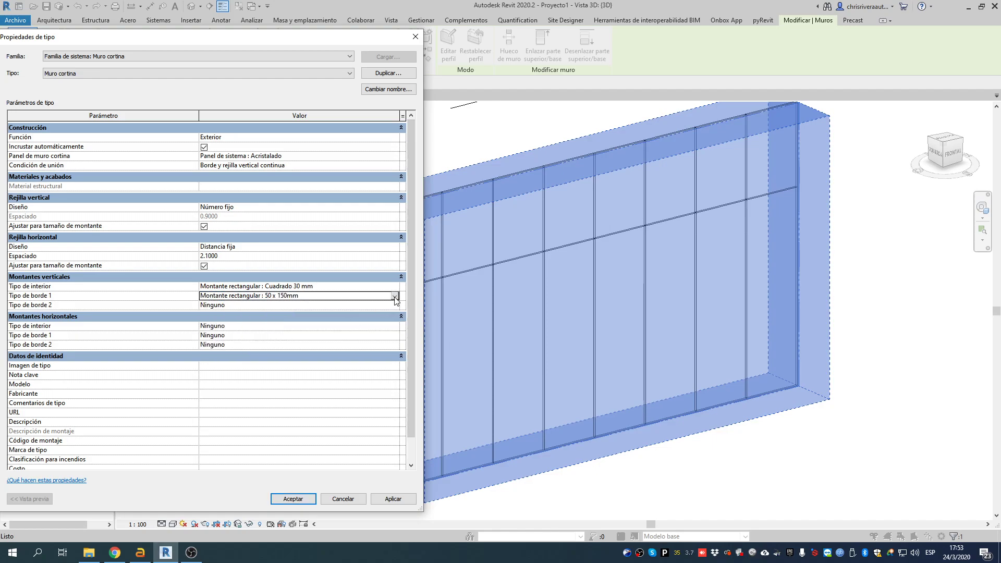
{"action": "left_click", "coordinate": [284, 305]}
{"action": "scroll", "coordinate": [283, 349], "scroll_direction": "down", "scroll_amount": 2}
{"action": "left_click", "coordinate": [283, 353]}
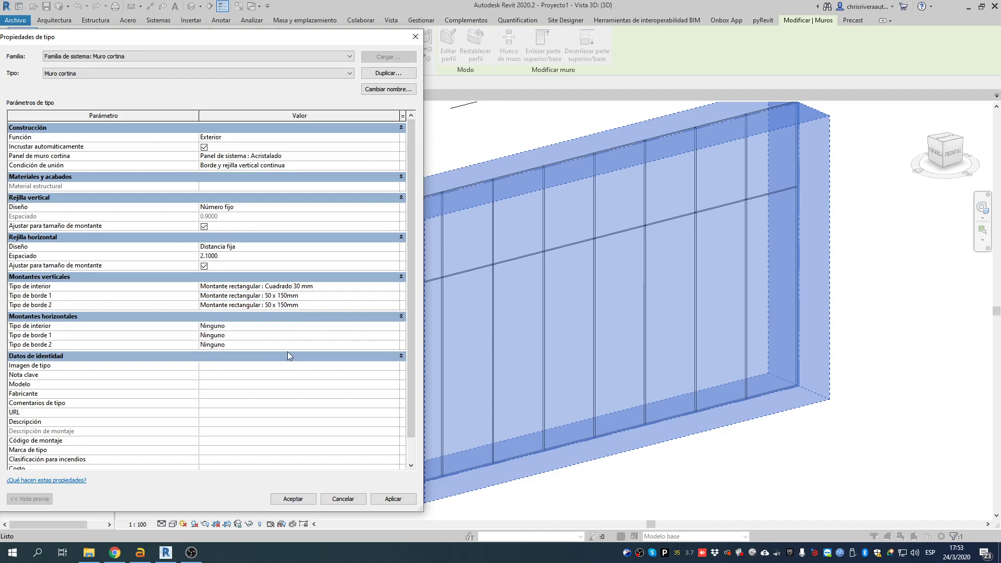
Set the horizontal mullions to Cuadrado 30 mm for the interior and 50 x 150mm for both borders, and apply the type changes.
{"action": "left_click", "coordinate": [214, 326]}
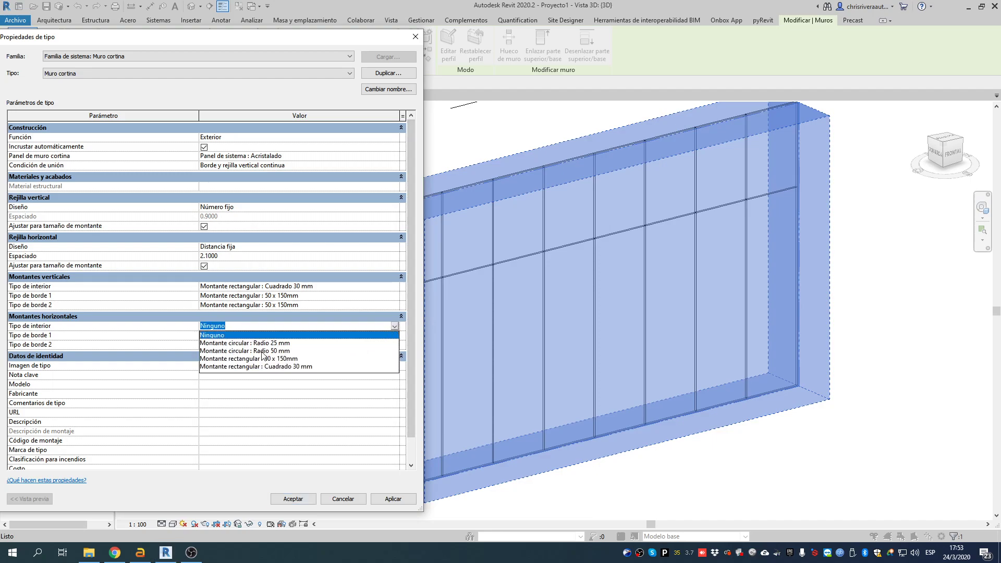
{"action": "left_click", "coordinate": [294, 366]}
{"action": "left_click", "coordinate": [386, 335]}
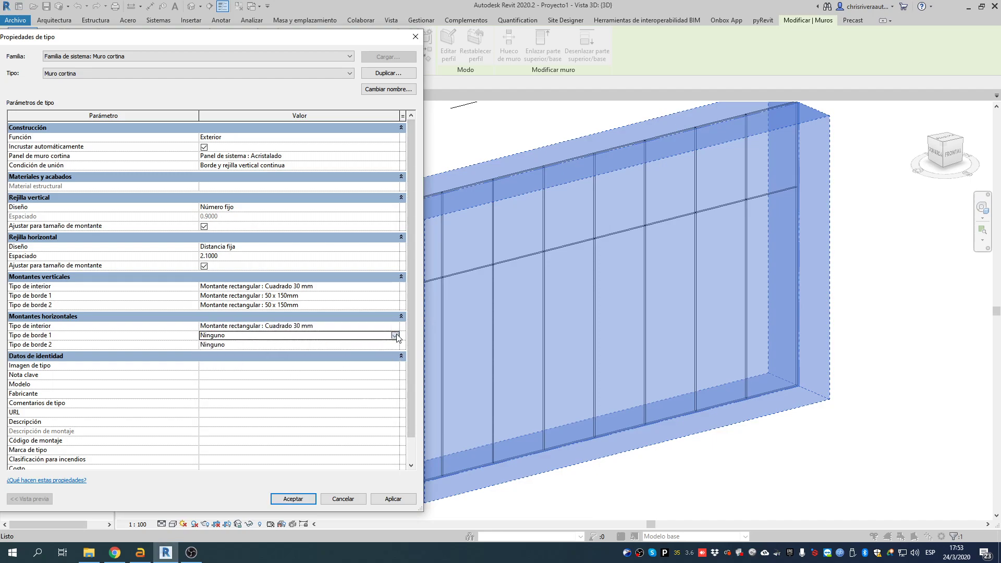
{"action": "scroll", "coordinate": [292, 371], "scroll_direction": "down", "scroll_amount": 2}
{"action": "left_click", "coordinate": [277, 383]}
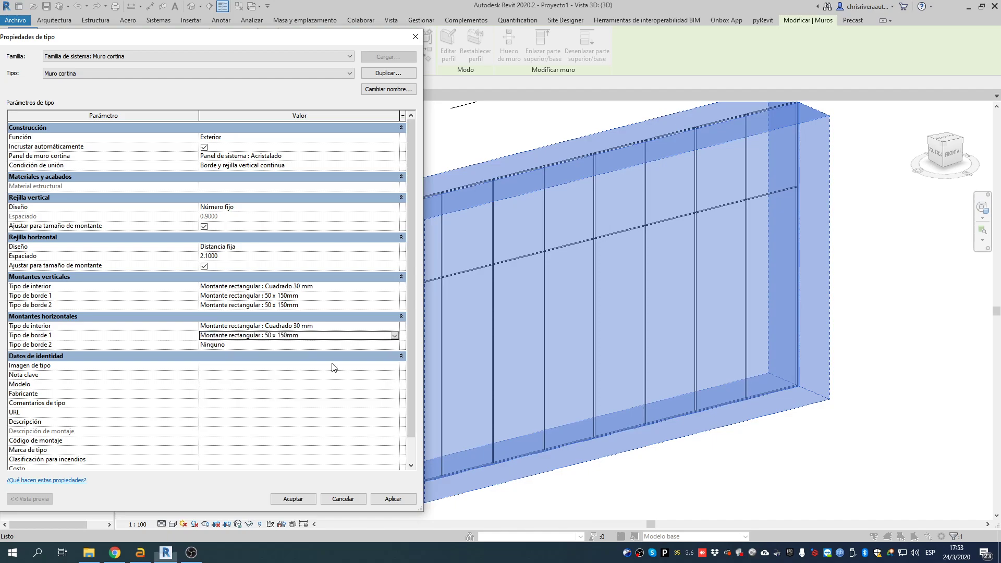
{"action": "left_click", "coordinate": [395, 344]}
{"action": "scroll", "coordinate": [292, 374], "scroll_direction": "down", "scroll_amount": 2}
{"action": "left_click", "coordinate": [293, 389]}
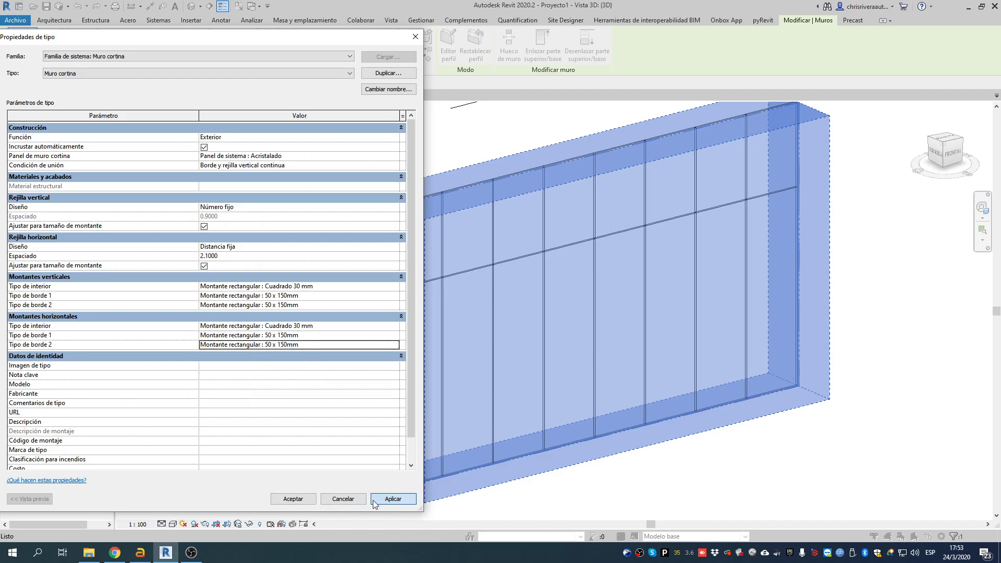
{"action": "left_click", "coordinate": [393, 498]}
{"action": "left_click", "coordinate": [293, 499]}
{"action": "key", "text": "Escape"}
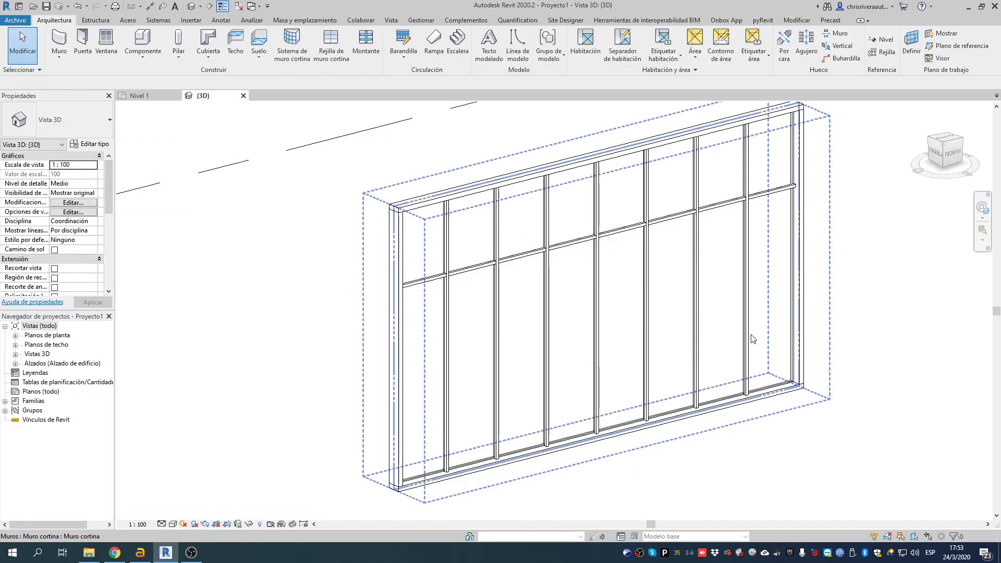
Inspect a vertical border mullion and an interior vertical mullion on the curtain wall.
{"action": "middle_click_drag", "start_coordinate": [655, 308], "coordinate": [515, 312]}
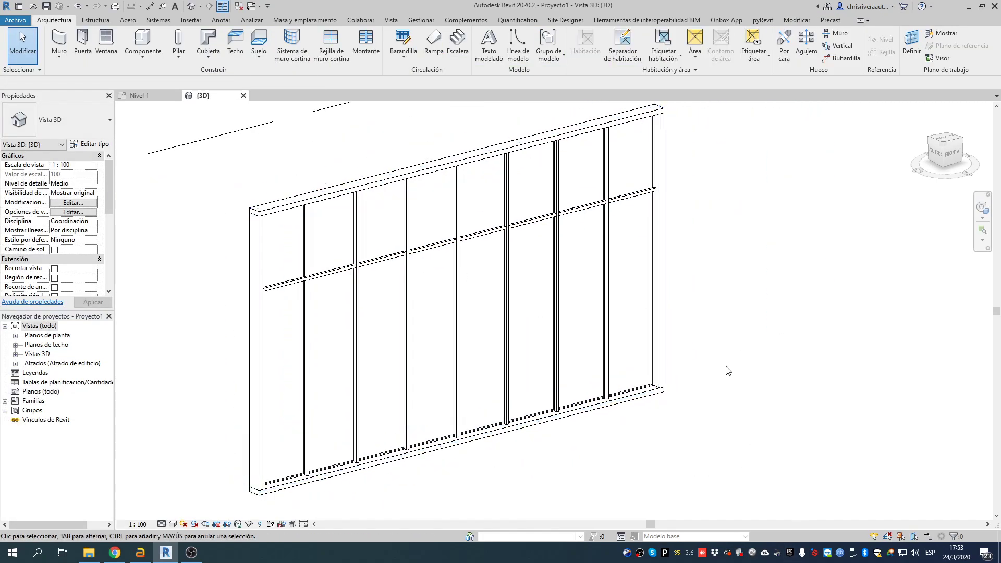
{"action": "left_click", "coordinate": [656, 312]}
{"action": "middle_click_drag", "start_coordinate": [737, 396], "coordinate": [774, 365], "text": "shift"}
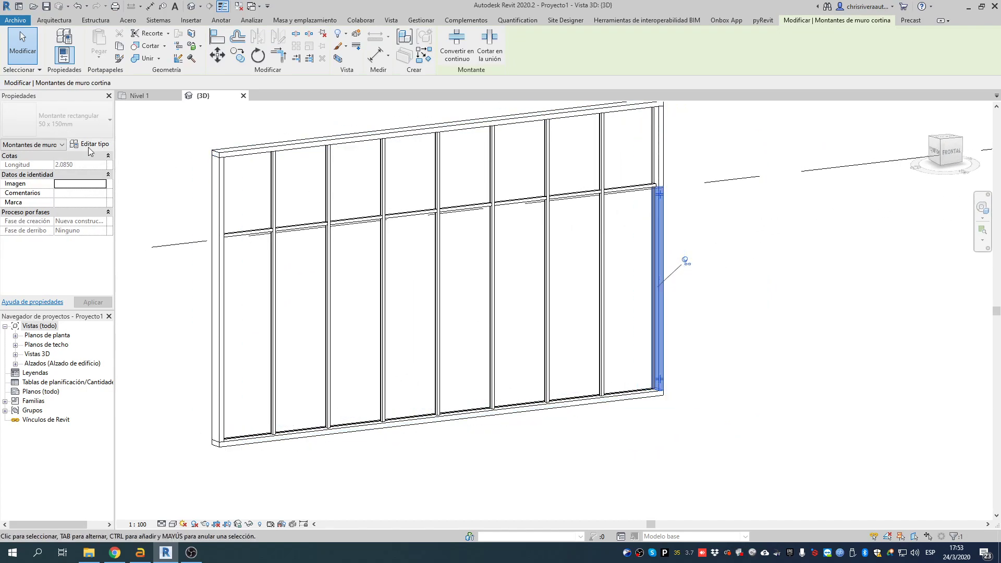
{"action": "left_click", "coordinate": [742, 284]}
{"action": "left_click", "coordinate": [606, 259]}
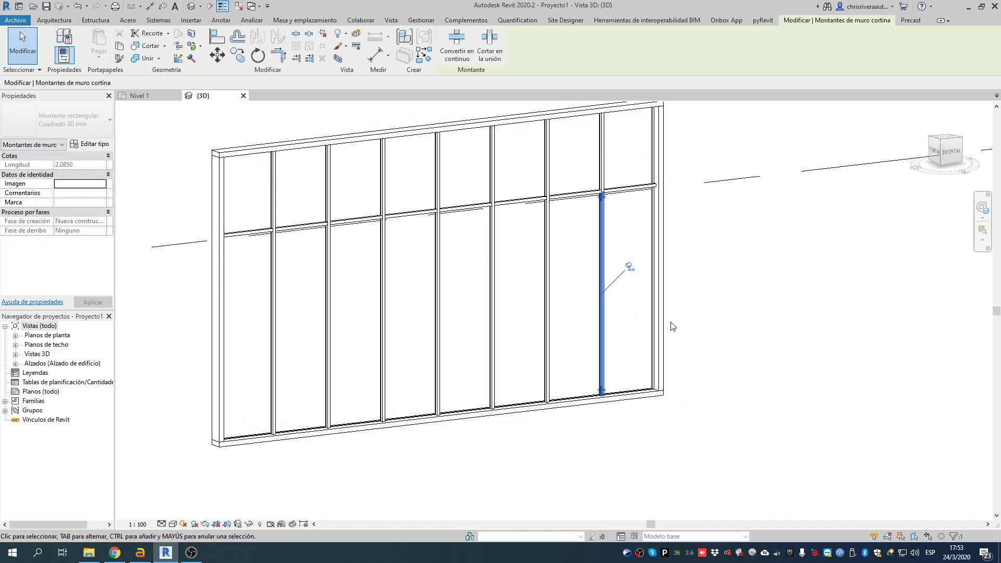
{"action": "left_click", "coordinate": [790, 254]}
{"action": "middle_click_drag", "start_coordinate": [446, 266], "coordinate": [549, 333]}
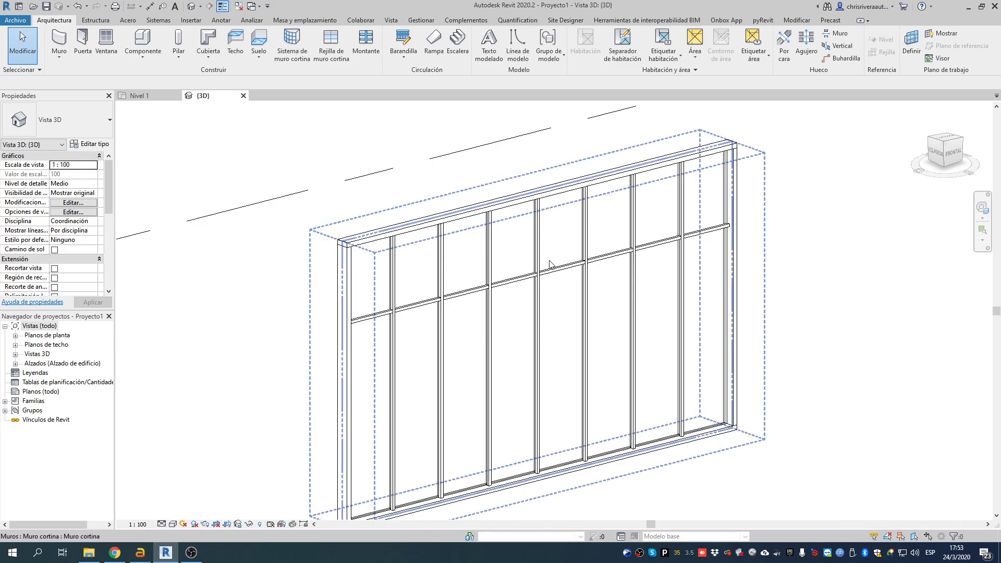
Review the mullion types assigned in the curtain wall's type properties.
{"action": "left_click", "coordinate": [587, 233]}
{"action": "left_click", "coordinate": [503, 171]}
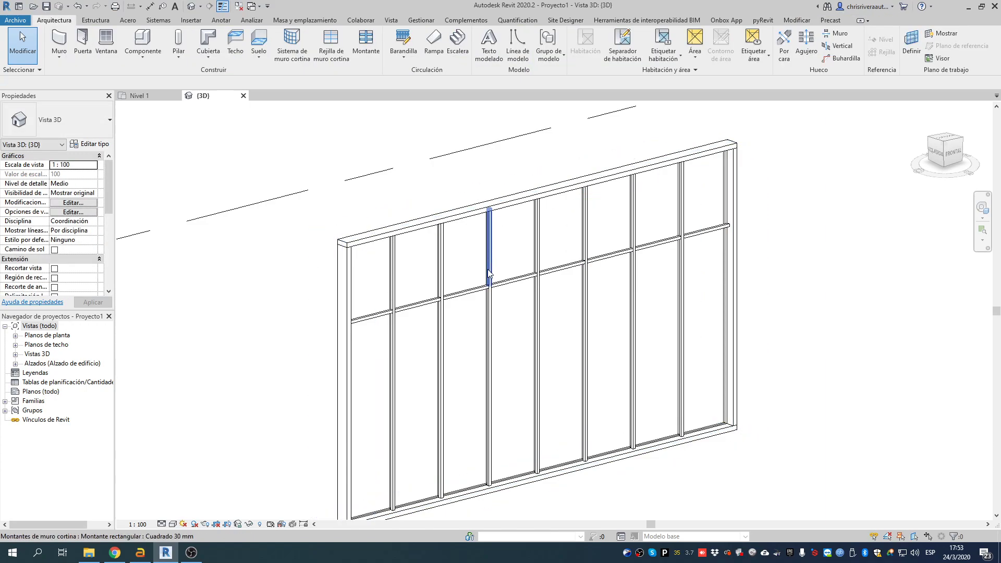
{"action": "left_click", "coordinate": [363, 273]}
{"action": "left_click", "coordinate": [90, 144]}
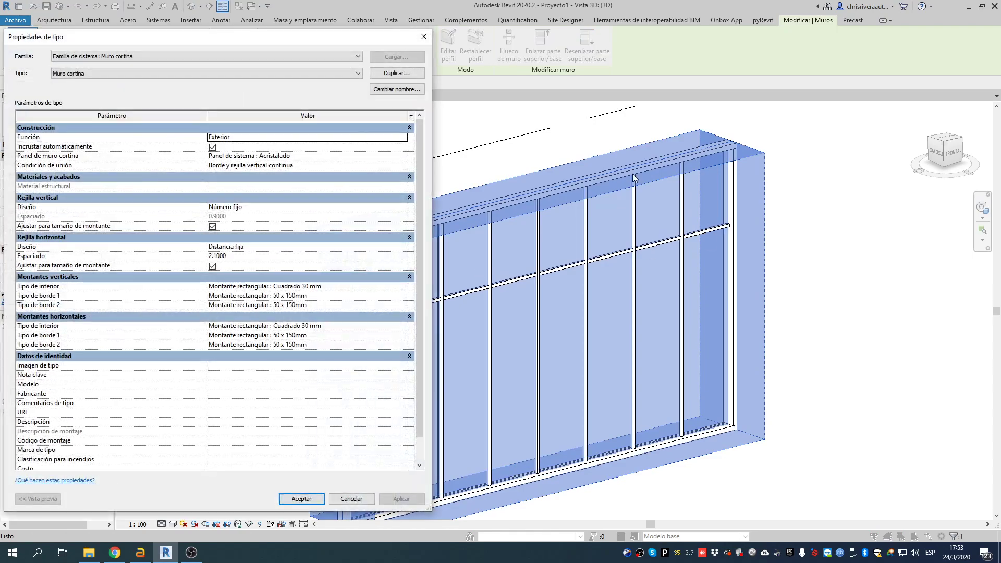
{"action": "left_click", "coordinate": [423, 37]}
{"action": "key", "text": "Escape"}
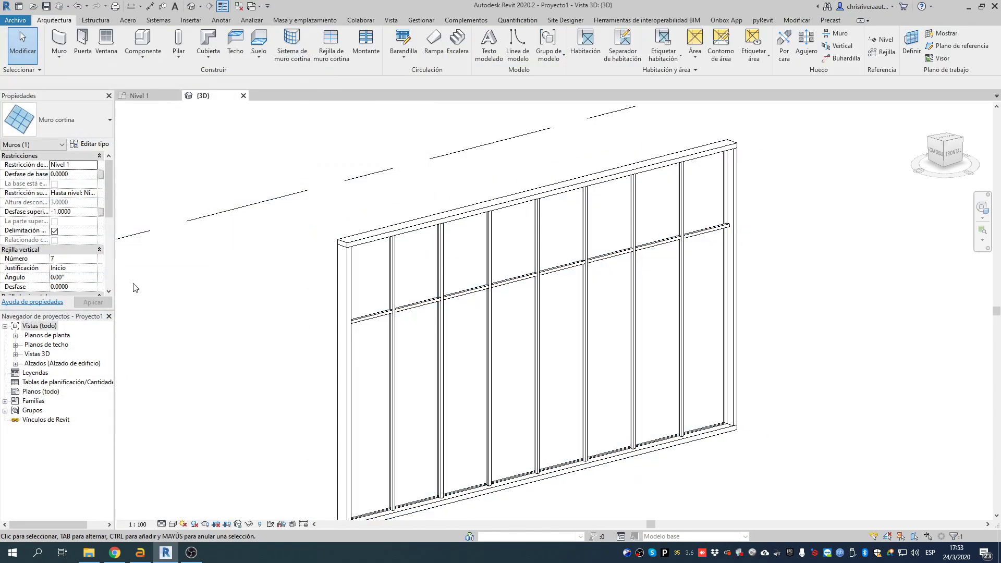
Expand the project's Montantes de muro cortina families down to the Montante rectangular types.
{"action": "left_click", "coordinate": [5, 400]}
{"action": "scroll", "coordinate": [63, 404], "scroll_direction": "down", "scroll_amount": 3}
{"action": "scroll", "coordinate": [75, 388], "scroll_direction": "down", "scroll_amount": 3}
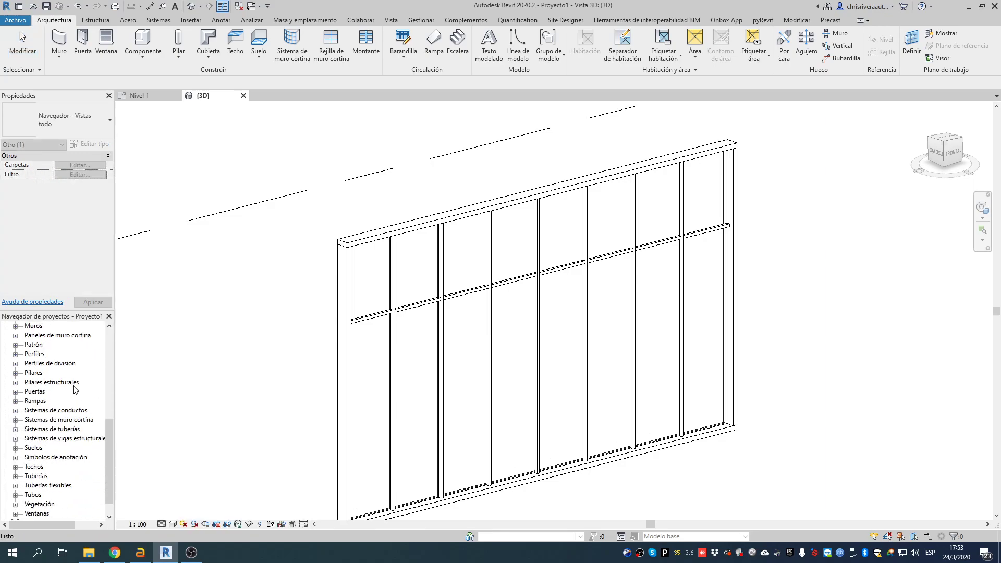
{"action": "scroll", "coordinate": [74, 371], "scroll_direction": "up", "scroll_amount": 3}
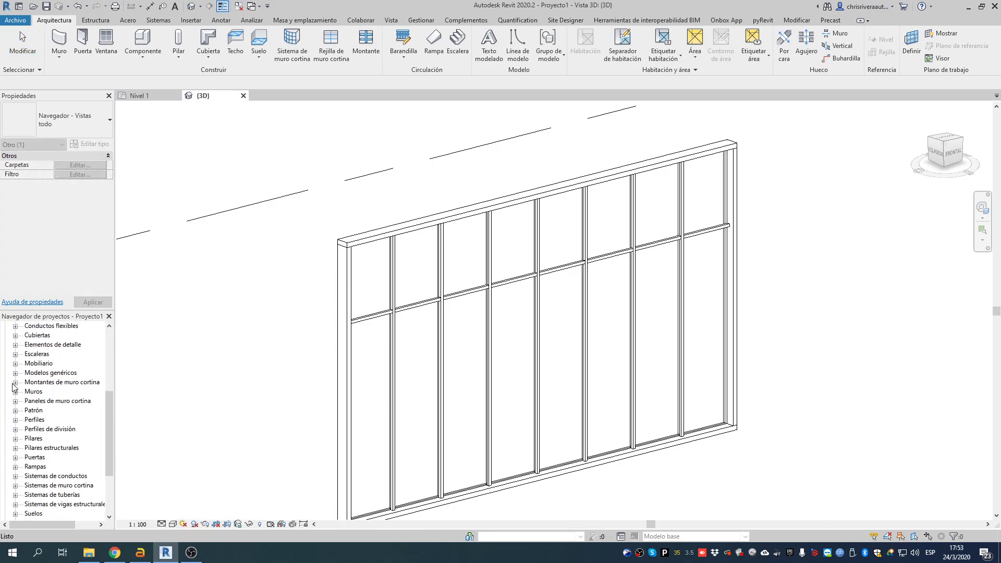
{"action": "left_click", "coordinate": [15, 382]}
{"action": "left_click", "coordinate": [25, 438]}
{"action": "mouse_move", "coordinate": [107, 404]}
{"action": "left_mouse_down"}
{"action": "mouse_move", "coordinate": [109, 426]}
{"action": "mouse_move", "coordinate": [108, 412]}
{"action": "left_mouse_up"}
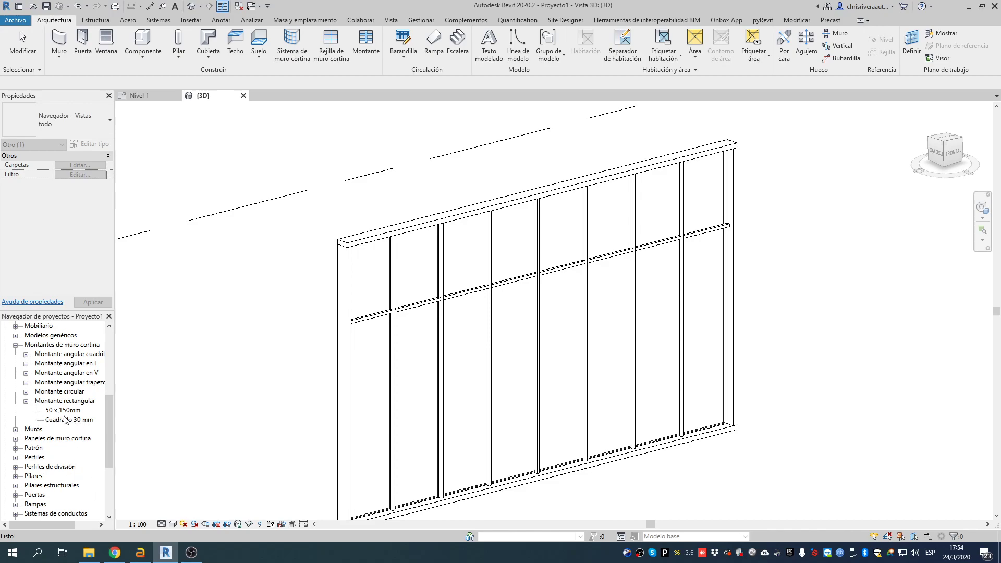
Duplicate the Cuadrado 30 mm rectangular mullion type and name the copy Cuadrado 45 mm.
{"action": "right_click", "coordinate": [68, 420]}
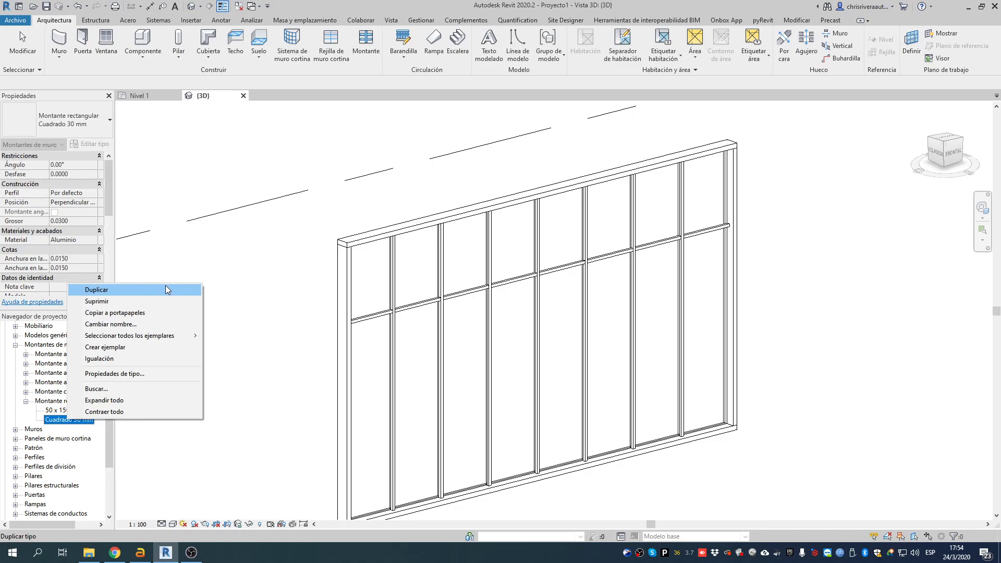
{"action": "left_click", "coordinate": [164, 285]}
{"action": "left_click", "coordinate": [75, 428]}
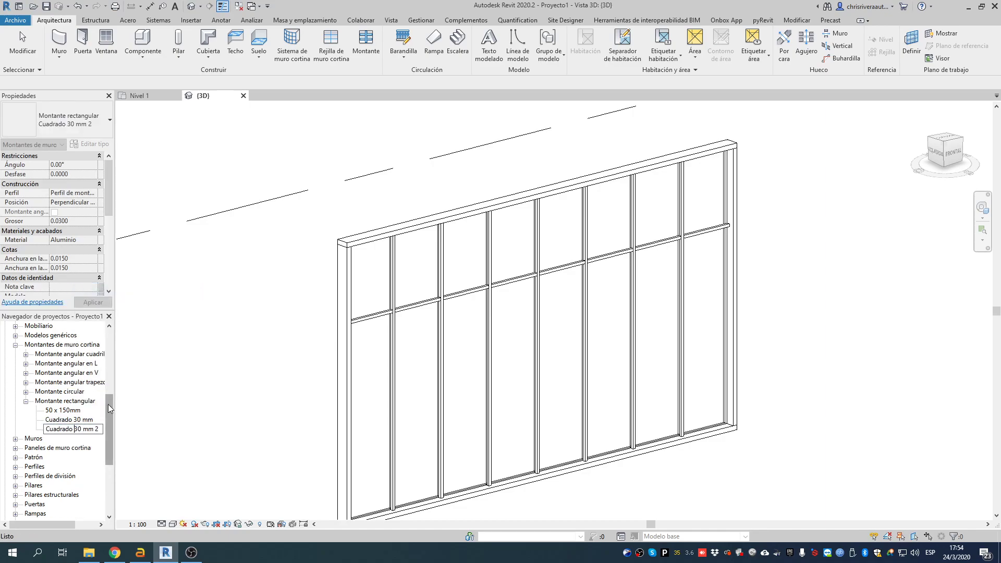
{"action": "key", "text": "Delete"}
{"action": "key", "text": "Delete"}
{"action": "type", "text": "45"}
{"action": "key", "text": "Return"}
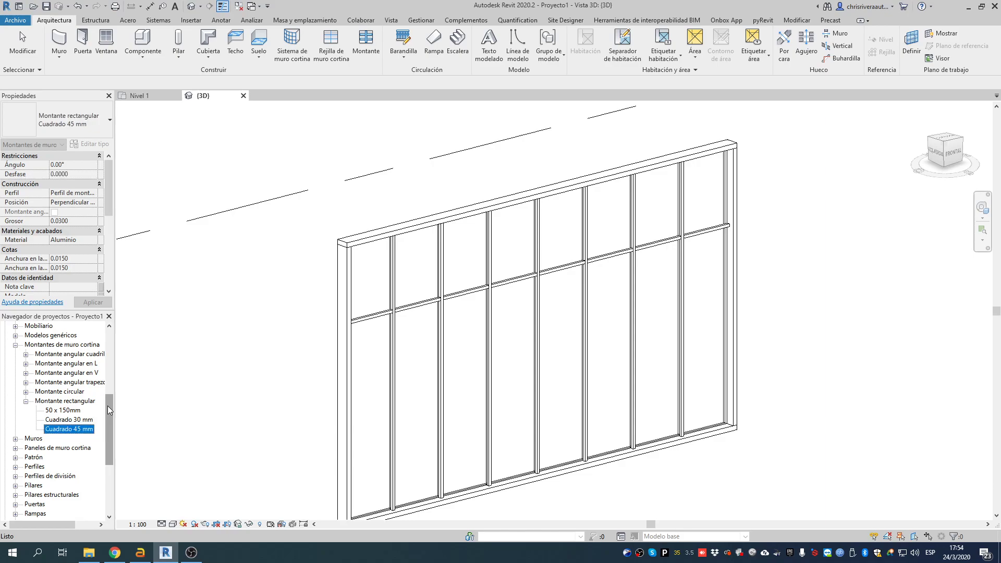
Set the thickness (Grosor) of the Cuadrado 45 mm mullion type to 0.045 m.
{"action": "left_click", "coordinate": [71, 431]}
{"action": "left_click", "coordinate": [83, 429]}
{"action": "key", "text": "Return"}
{"action": "double_click", "coordinate": [66, 428]}
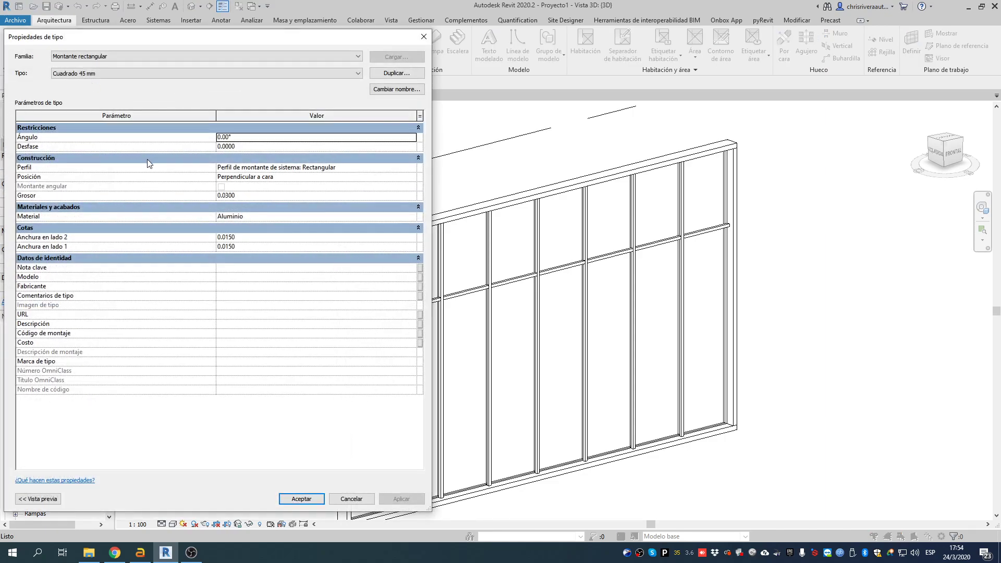
{"action": "left_click", "coordinate": [271, 194]}
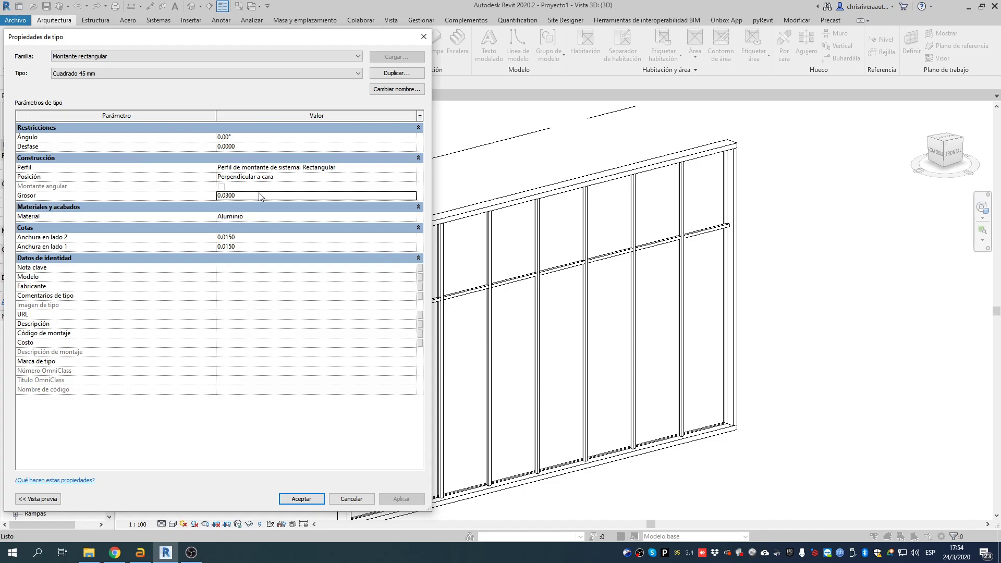
{"action": "key", "text": "BackSpace"}
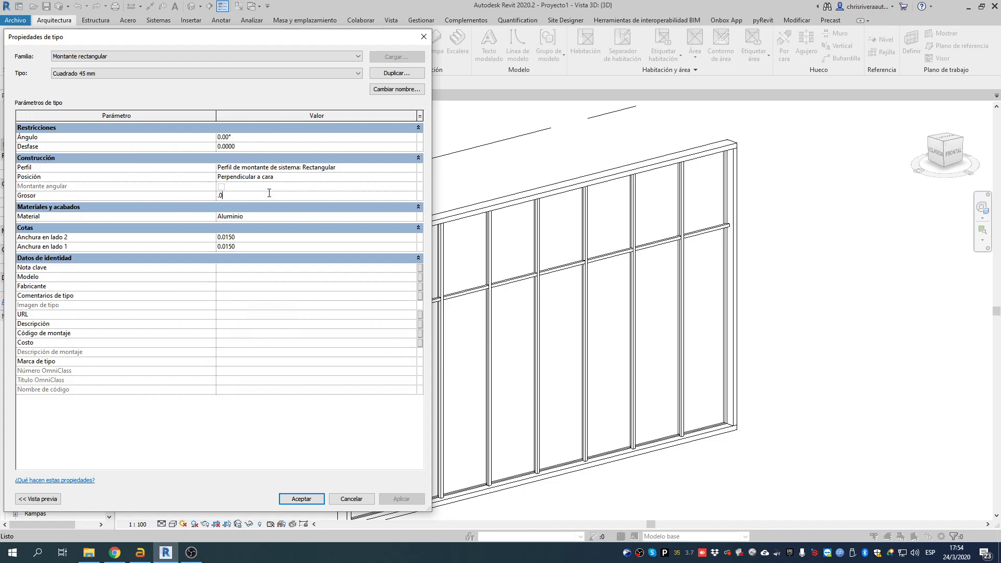
{"action": "key", "text": "Return"}
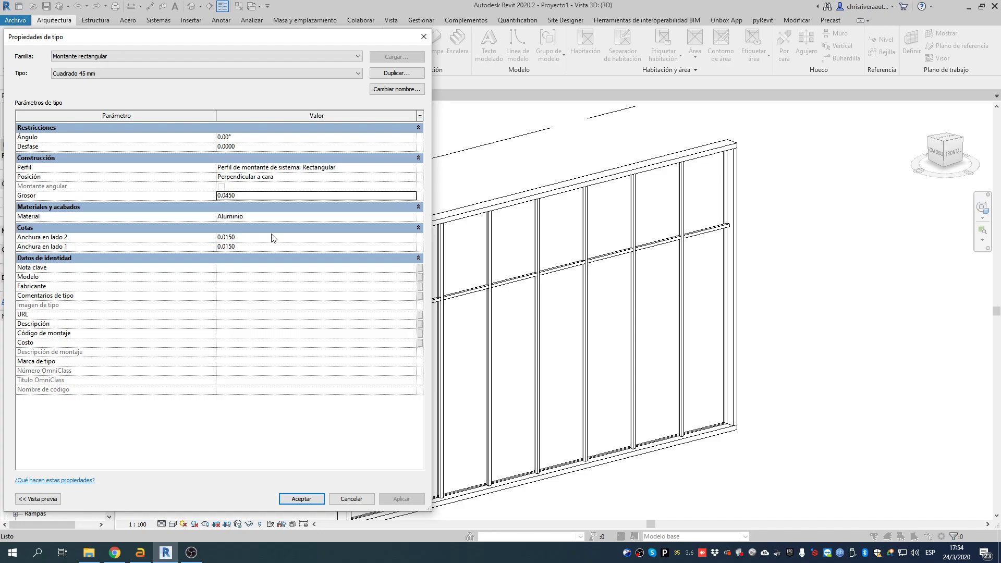
Set the Cuadrado 45 mm type's widths on side 2 and side 1 to 0.0225 m and accept the properties.
{"action": "left_click", "coordinate": [251, 237]}
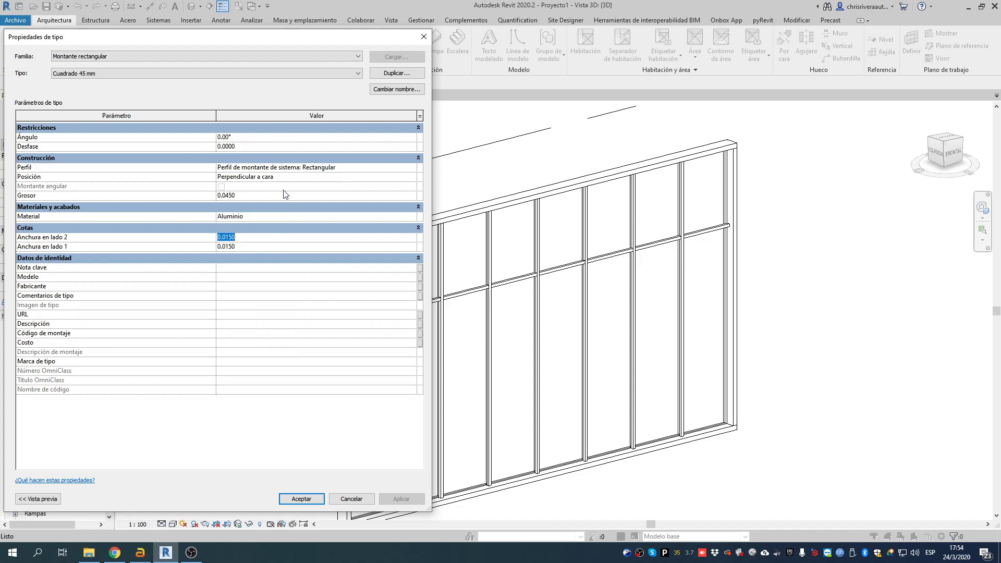
{"action": "type", "text": "."}
{"action": "left_click", "coordinate": [244, 248]}
{"action": "type", "text": "="}
{"action": "key", "text": "Return"}
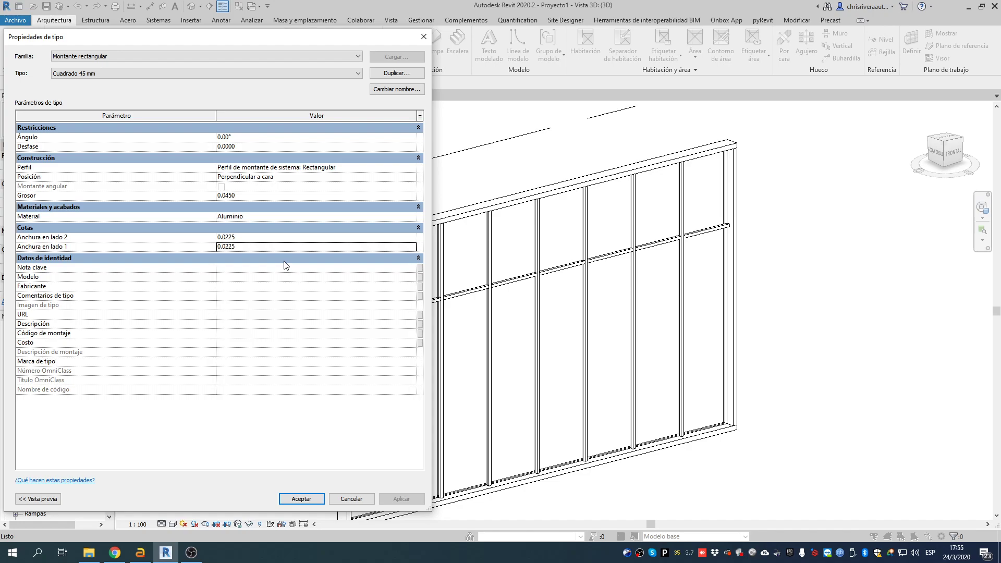
{"action": "left_click", "coordinate": [245, 245]}
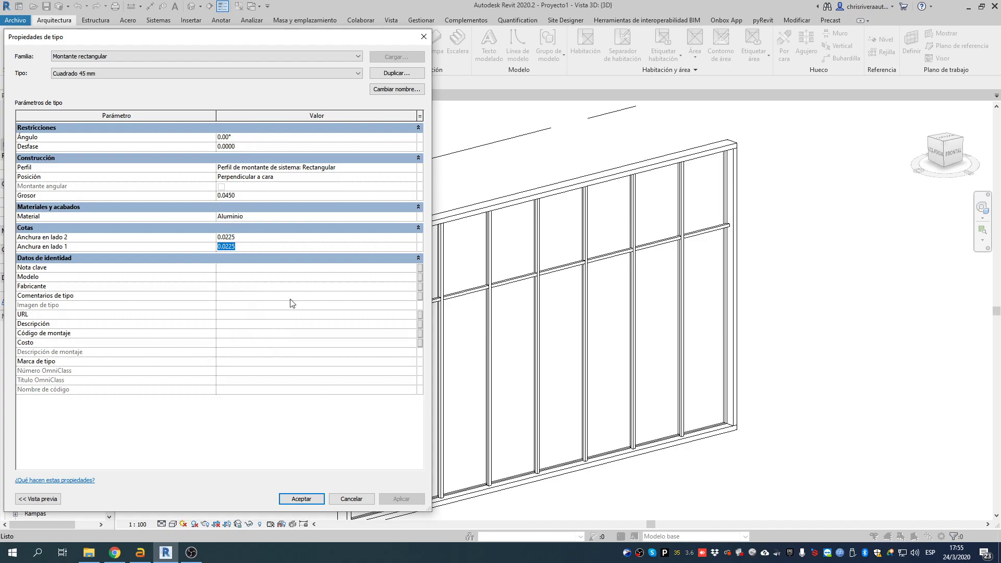
{"action": "left_click", "coordinate": [319, 501]}
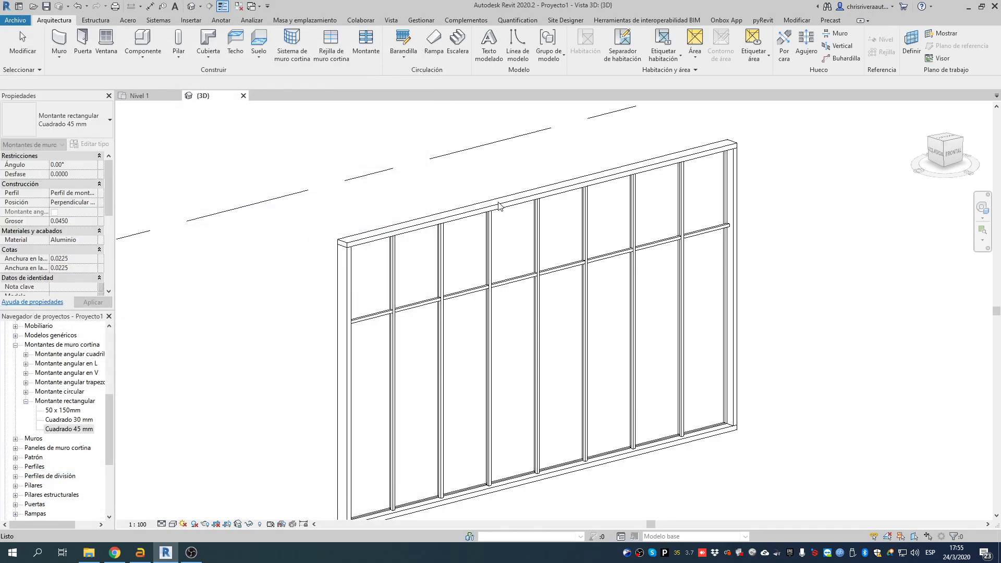
Set the interior vertical mullions of the Muro cortina type to Montante rectangular : Cuadrado 45 mm and accept the properties.
{"action": "left_click", "coordinate": [468, 240]}
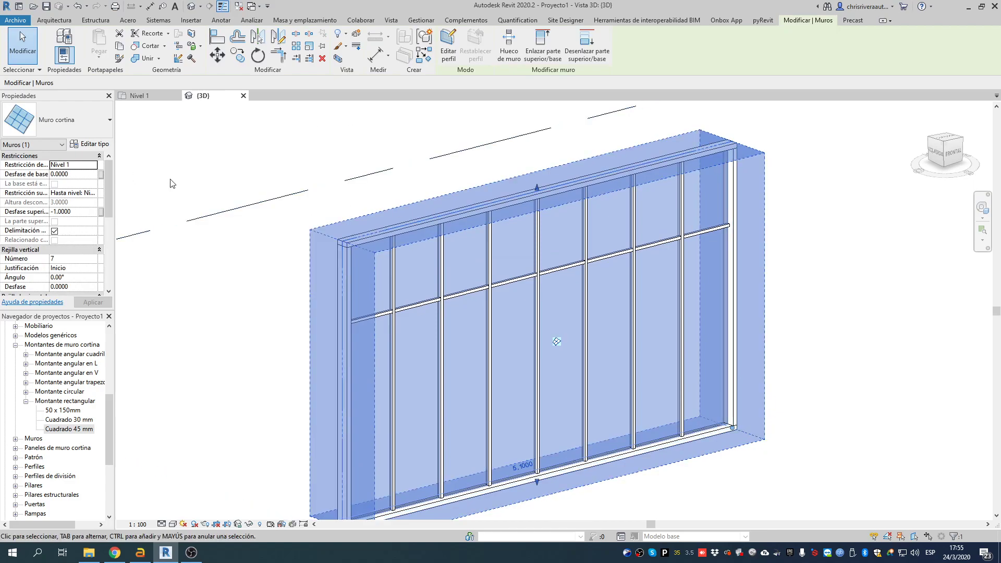
{"action": "left_click", "coordinate": [90, 144]}
{"action": "left_click", "coordinate": [348, 316]}
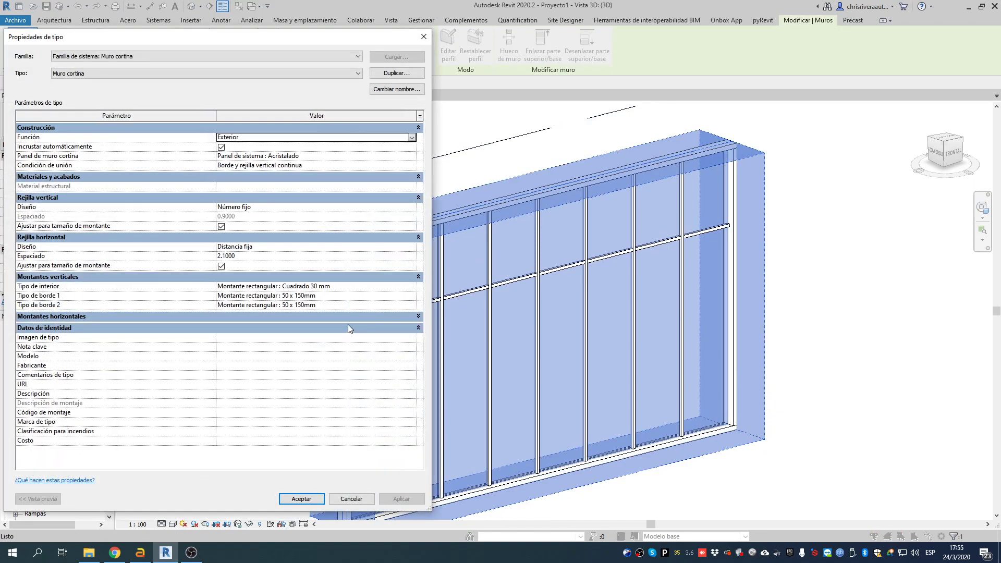
{"action": "left_click", "coordinate": [361, 318]}
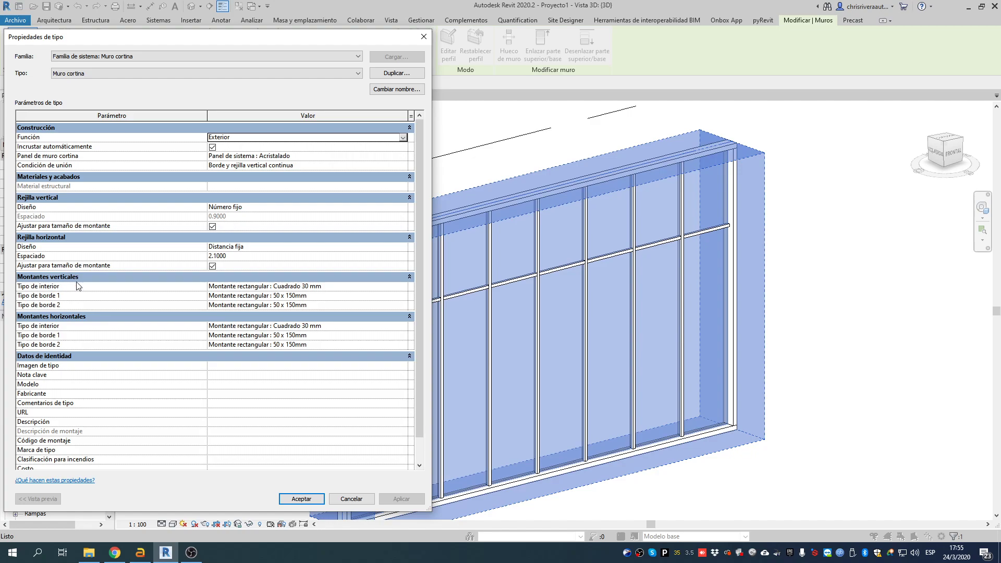
{"action": "left_click", "coordinate": [406, 289]}
{"action": "left_click", "coordinate": [404, 287]}
{"action": "left_click", "coordinate": [301, 328]}
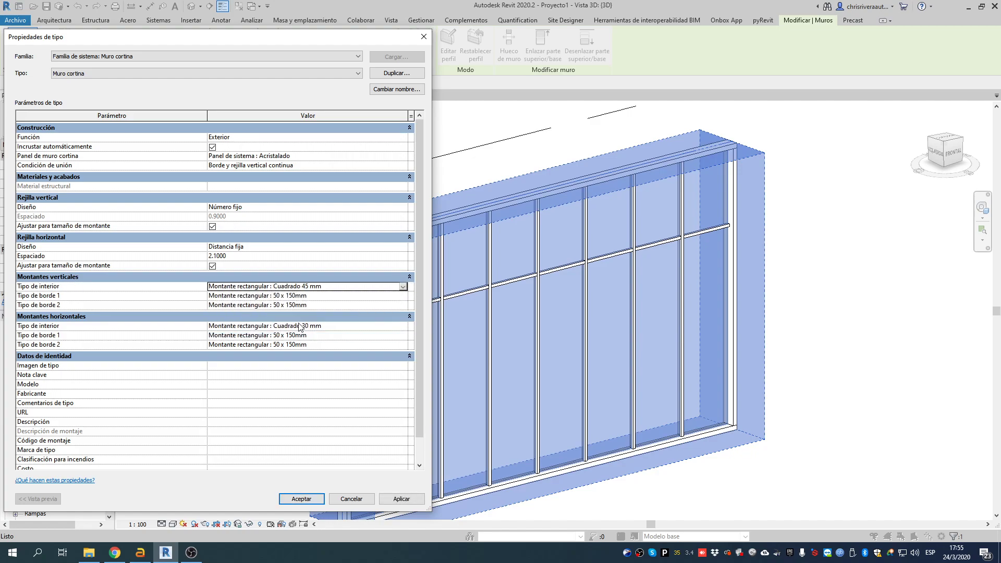
{"action": "left_click", "coordinate": [401, 499]}
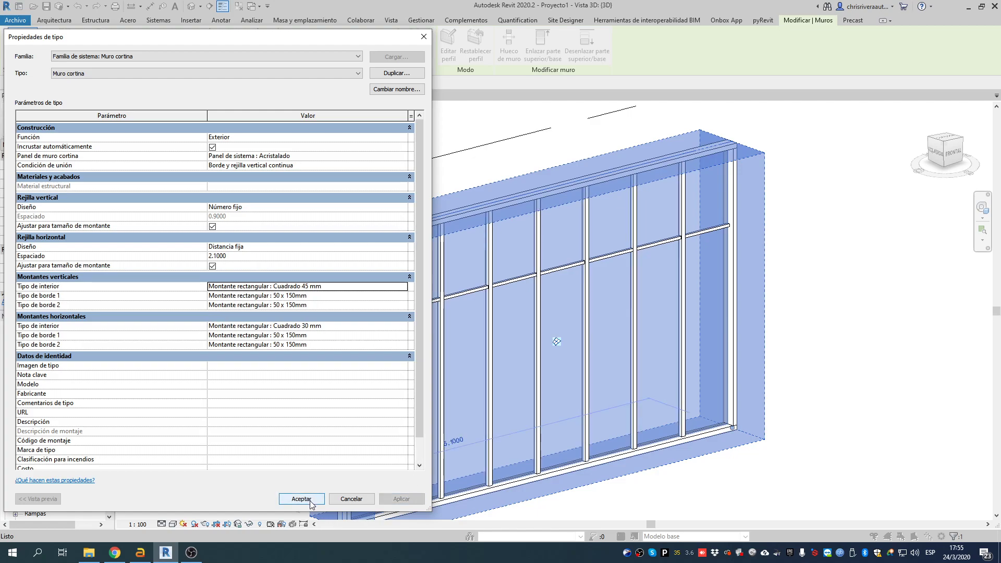
{"action": "left_click", "coordinate": [301, 499]}
Inspect the vertical and horizontal mullions up close where they meet along the curtain wall's horizontal grid line.
{"action": "left_click", "coordinate": [854, 245]}
{"action": "scroll", "coordinate": [472, 308], "scroll_direction": "up", "scroll_amount": 8}
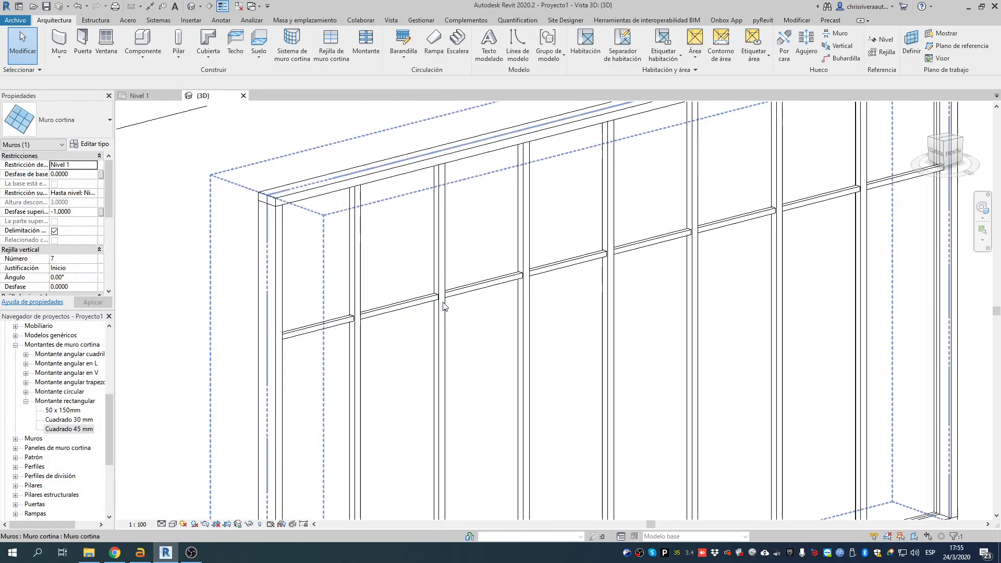
{"action": "left_click", "coordinate": [477, 289]}
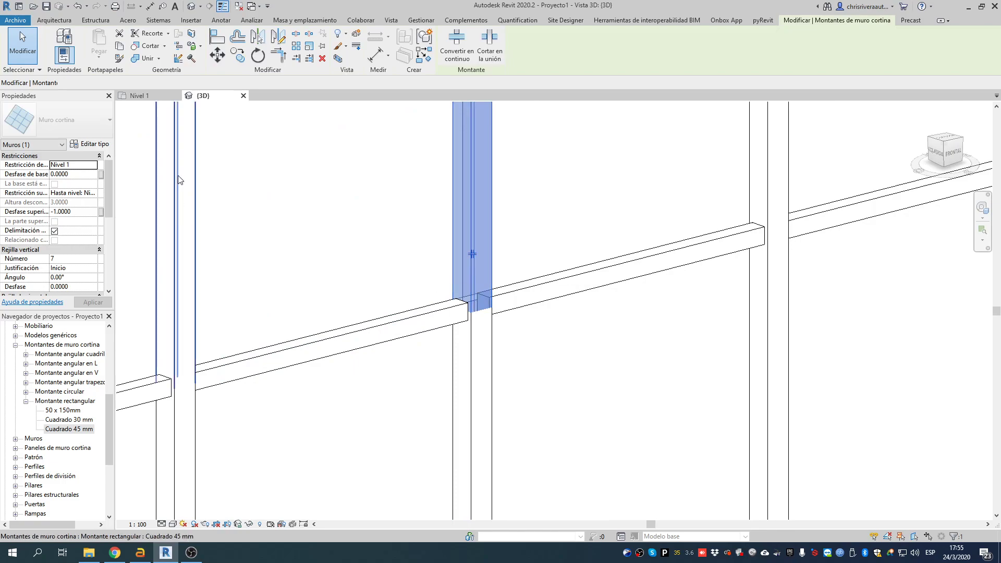
{"action": "left_click", "coordinate": [386, 325]}
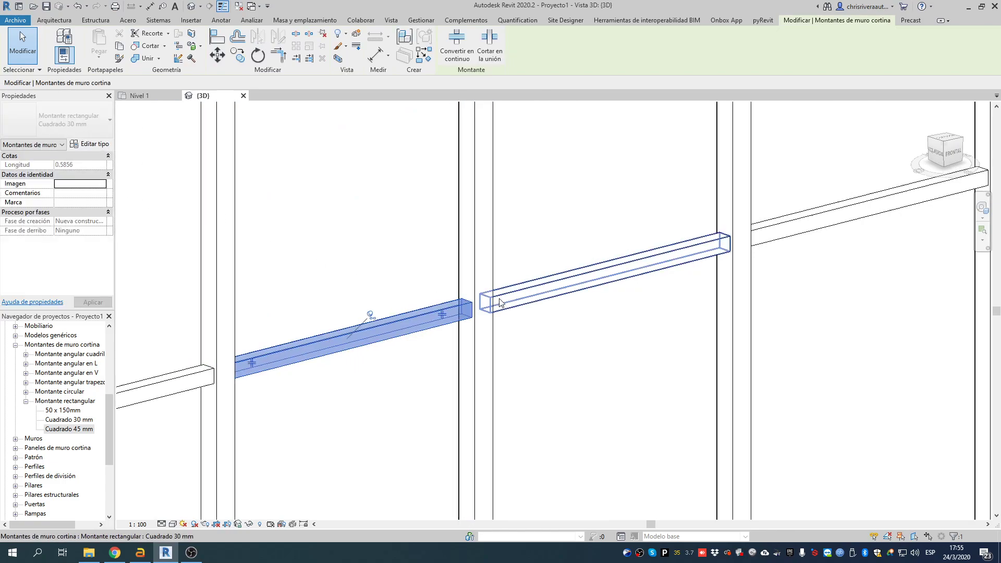
{"action": "scroll", "coordinate": [500, 302], "scroll_direction": "down", "scroll_amount": 5}
{"action": "left_click", "coordinate": [279, 342]}
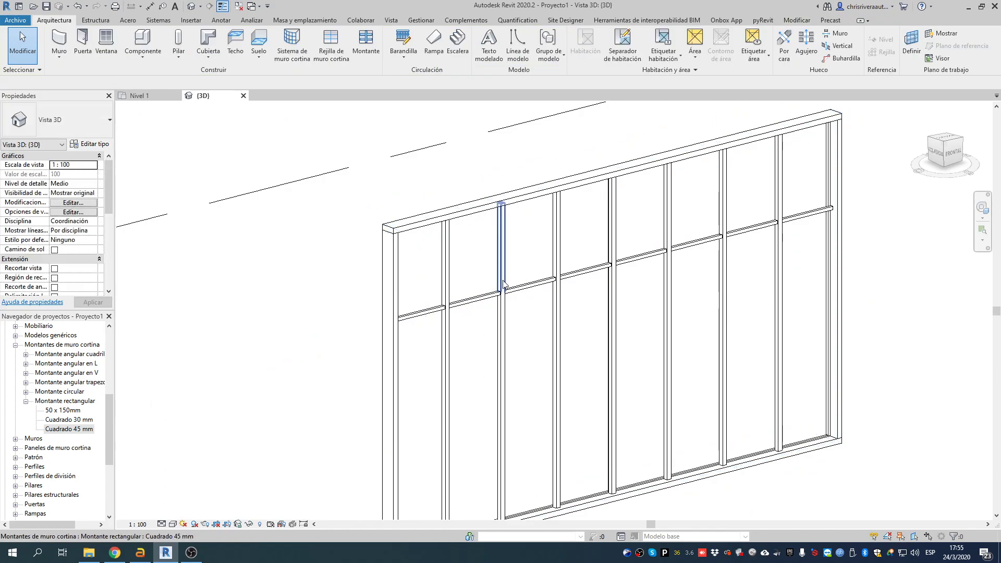
Review the material in the Cuadrado 45 mm mullion type's properties and close them without changes.
{"action": "double_click", "coordinate": [75, 429]}
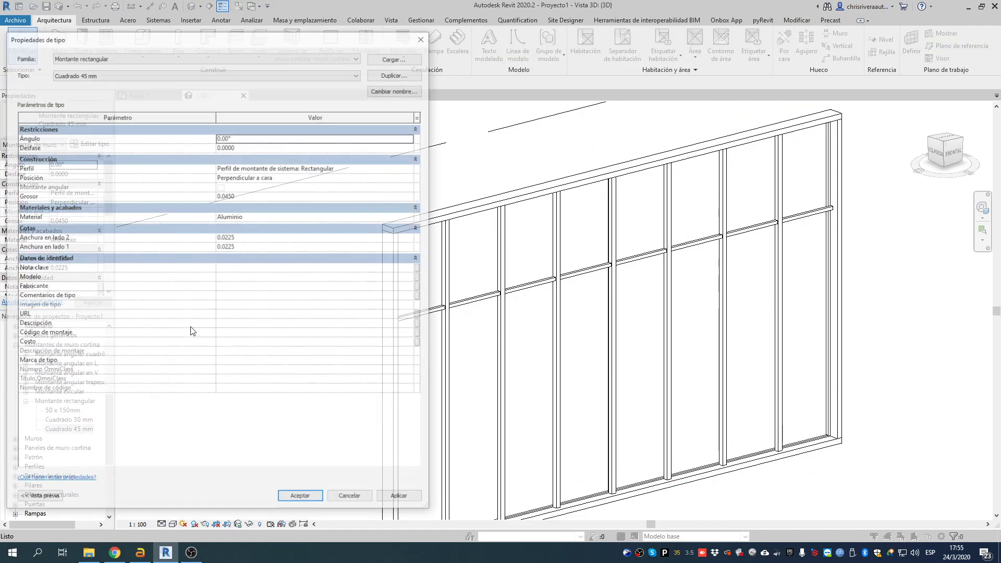
{"action": "left_click", "coordinate": [227, 216]}
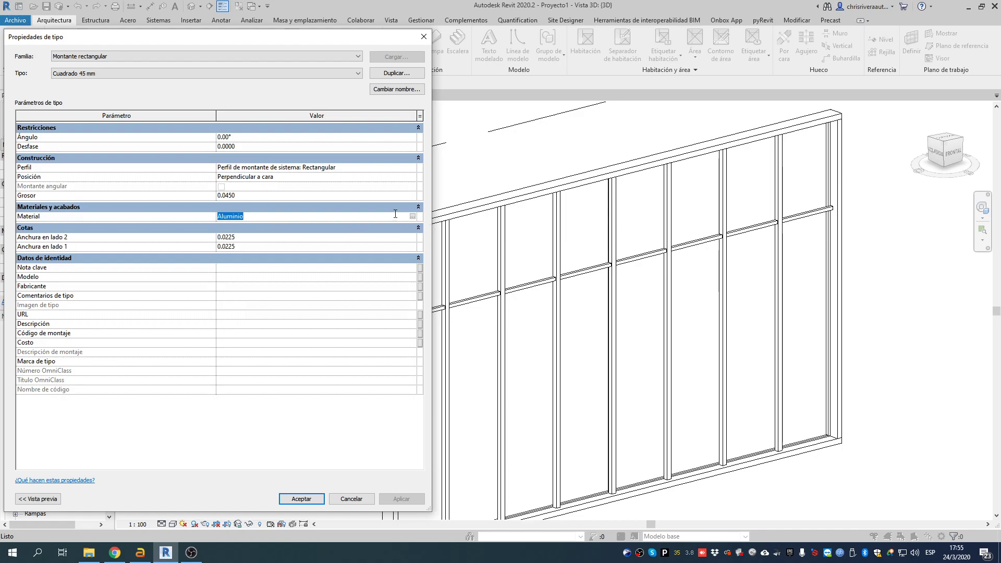
{"action": "left_click", "coordinate": [302, 499]}
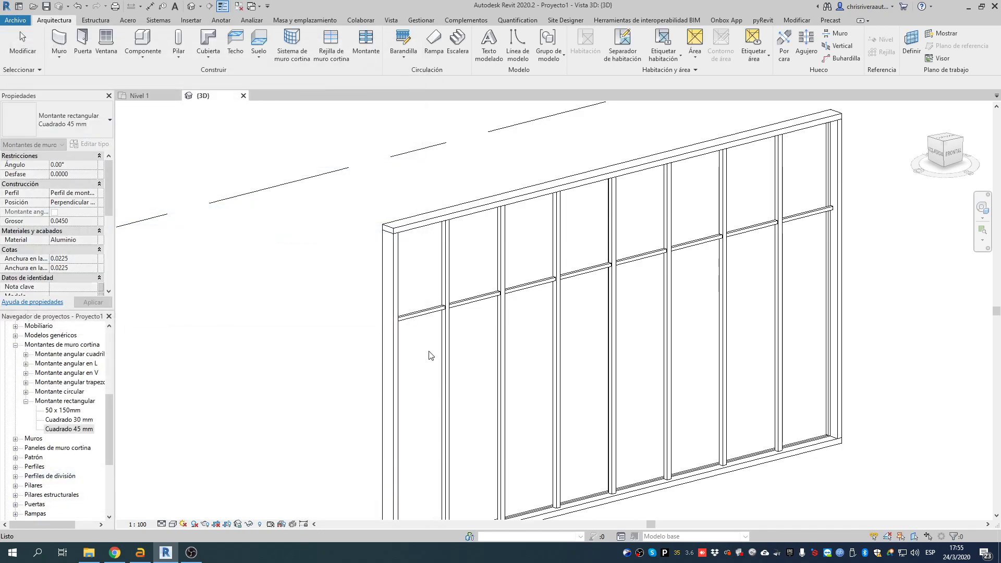
{"action": "scroll", "coordinate": [557, 348], "scroll_direction": "down", "scroll_amount": 5}
{"action": "key", "text": "Escape"}
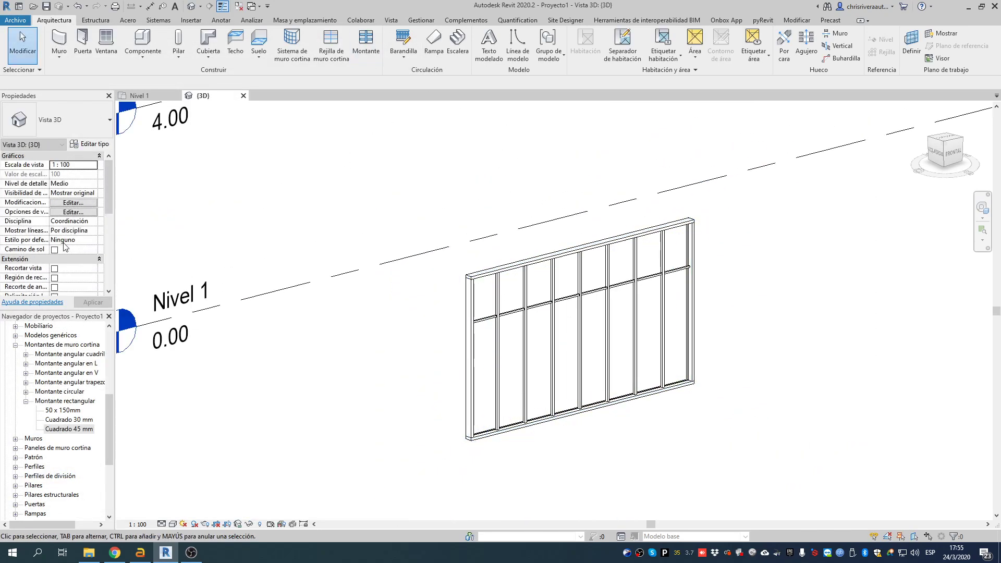
Open the Nivel 1 floor plan and examine the curtain wall's edge and interior mullions in section.
{"action": "left_click_drag", "start_coordinate": [111, 407], "coordinate": [110, 343]}
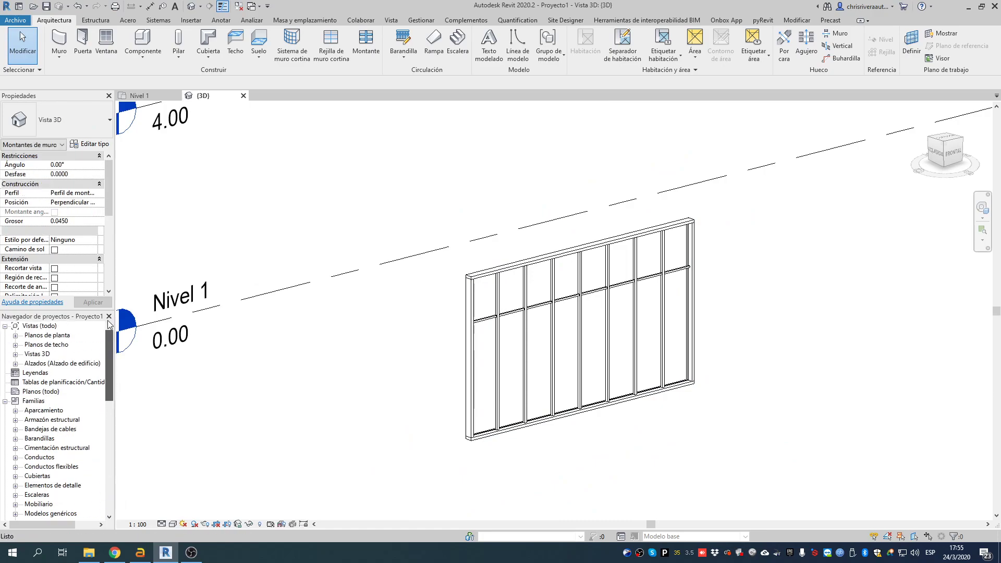
{"action": "left_click", "coordinate": [30, 338]}
{"action": "double_click", "coordinate": [30, 338]}
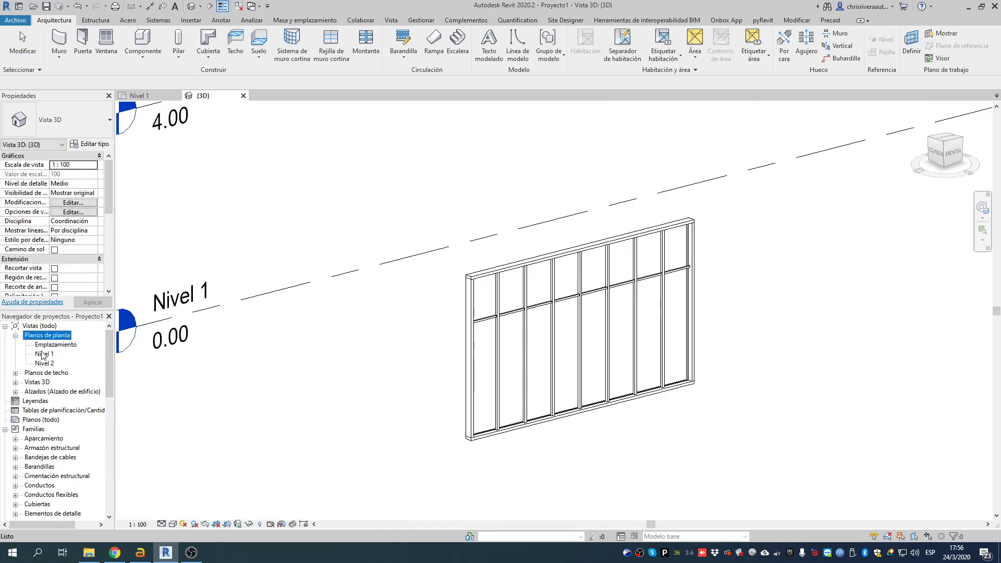
{"action": "double_click", "coordinate": [43, 354]}
{"action": "scroll", "coordinate": [323, 276], "scroll_direction": "up", "scroll_amount": 2}
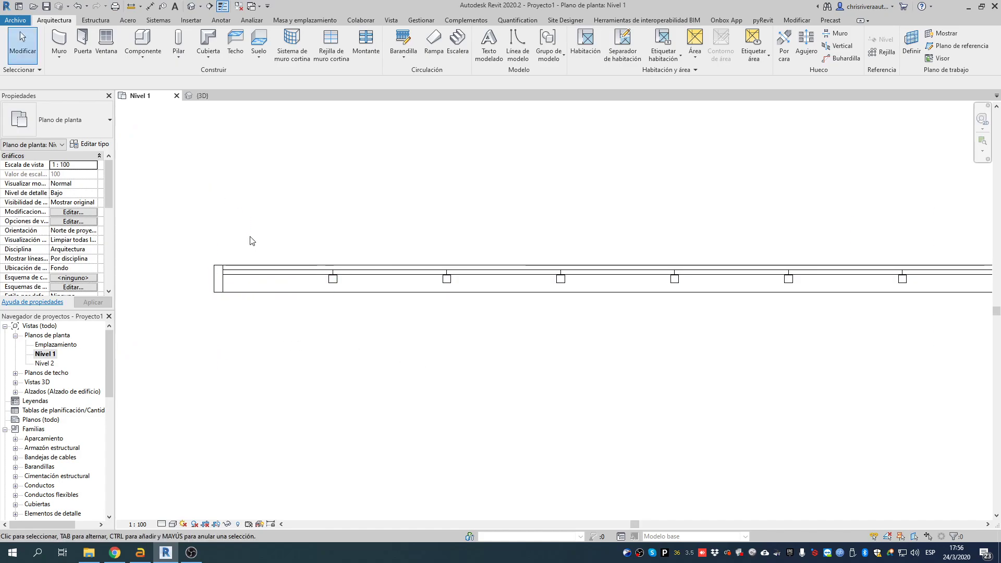
{"action": "scroll", "coordinate": [302, 307], "scroll_direction": "up", "scroll_amount": 2}
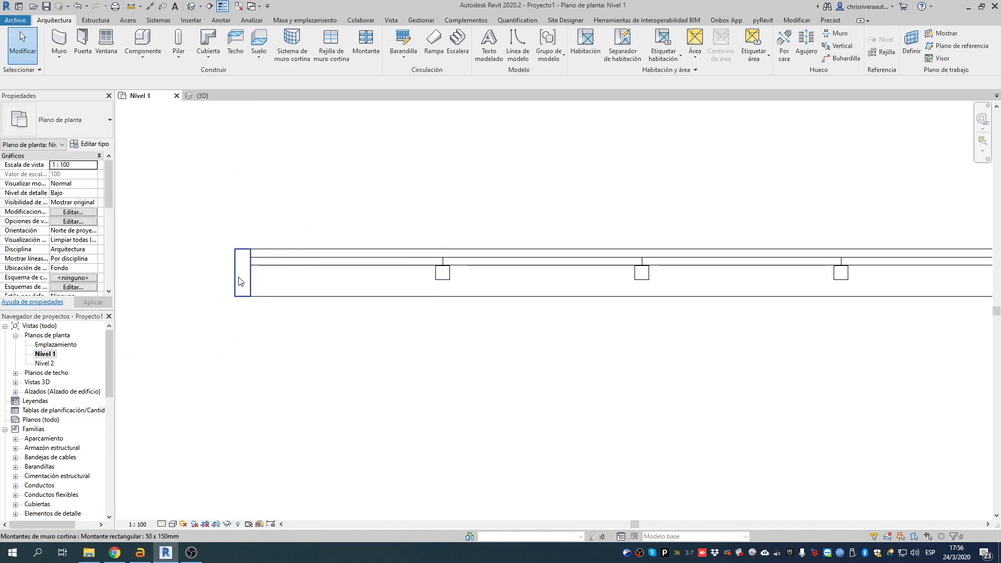
{"action": "scroll", "coordinate": [432, 263], "scroll_direction": "up", "scroll_amount": 2}
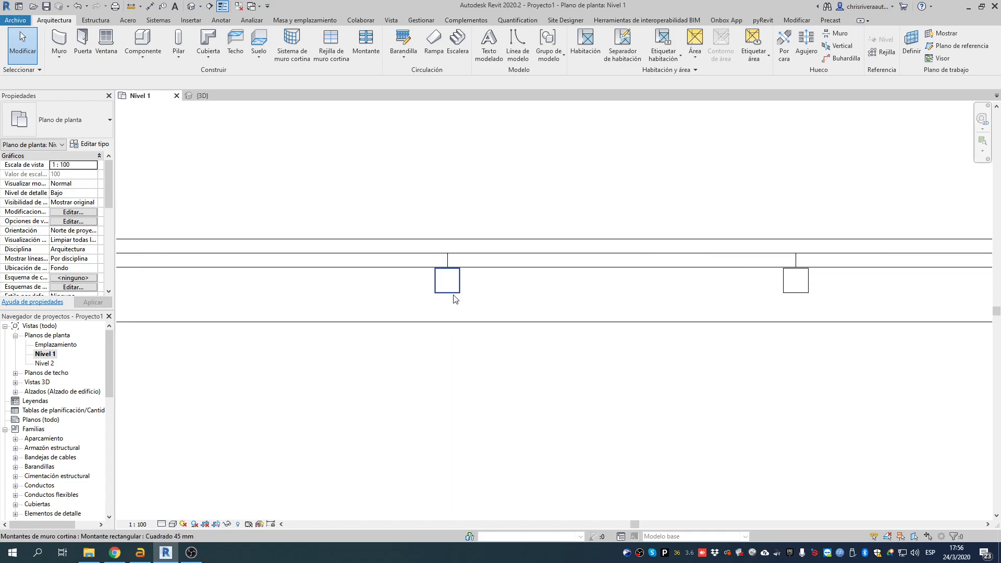
Compare the curtain wall's axis with the end glazed panel by selecting the wall and that panel in plan.
{"action": "left_click", "coordinate": [393, 281]}
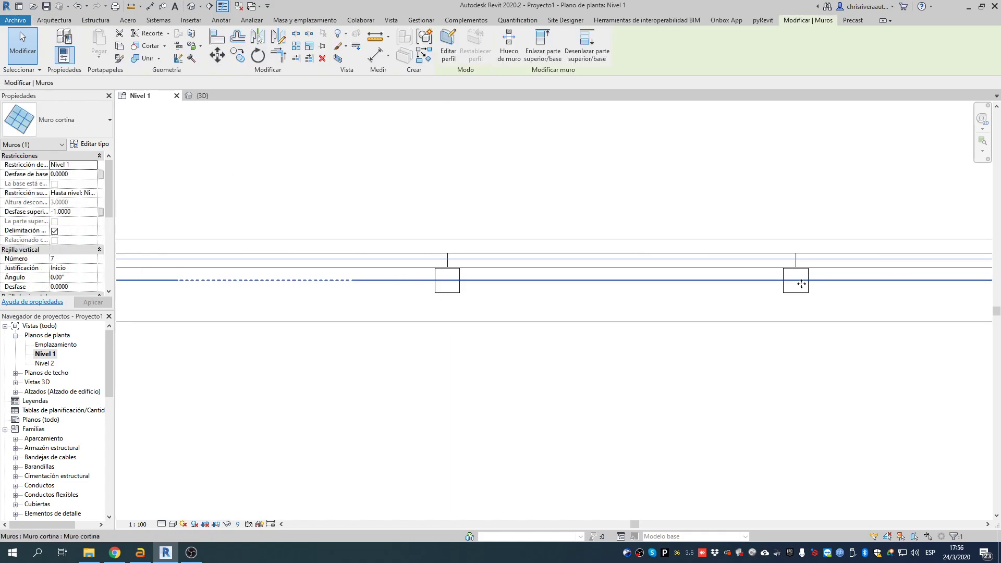
{"action": "scroll", "coordinate": [812, 284], "scroll_direction": "down", "scroll_amount": 3}
{"action": "left_click", "coordinate": [698, 192]}
{"action": "scroll", "coordinate": [585, 275], "scroll_direction": "up", "scroll_amount": 2}
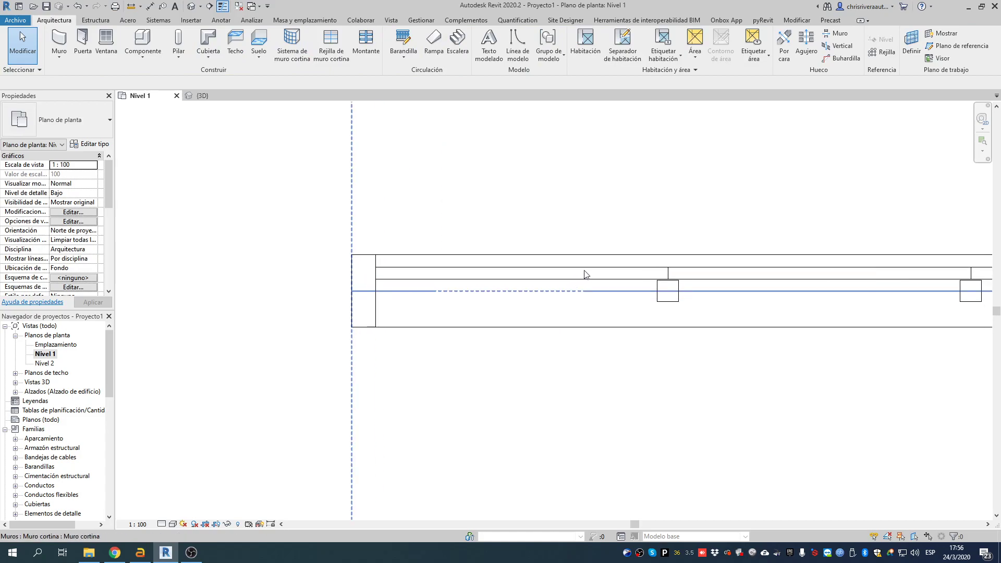
{"action": "key", "text": "Tab"}
{"action": "left_click", "coordinate": [585, 273]}
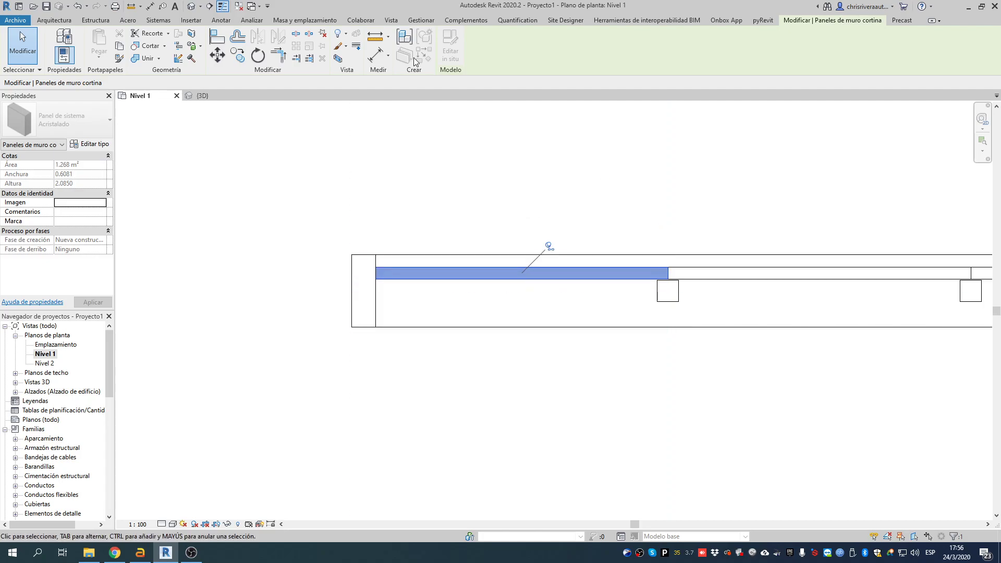
Return to the 3D view and display the curtain wall's rear side in a shaded visual style.
{"action": "left_click", "coordinate": [208, 6]}
{"action": "middle_click_drag", "start_coordinate": [500, 373], "coordinate": [767, 359], "text": "shift"}
{"action": "scroll", "coordinate": [719, 264], "scroll_direction": "up", "scroll_amount": 5}
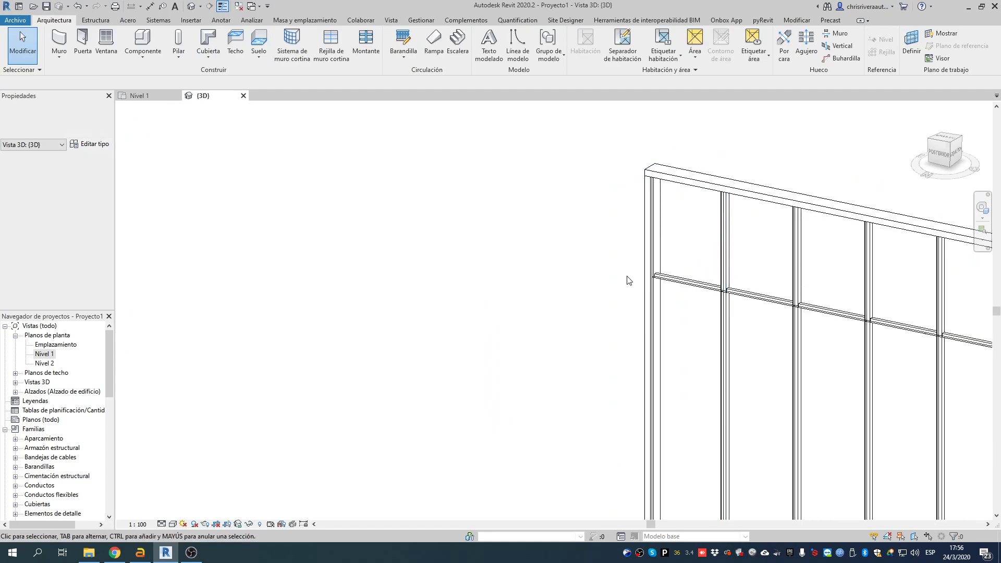
{"action": "scroll", "coordinate": [744, 313], "scroll_direction": "up", "scroll_amount": 5}
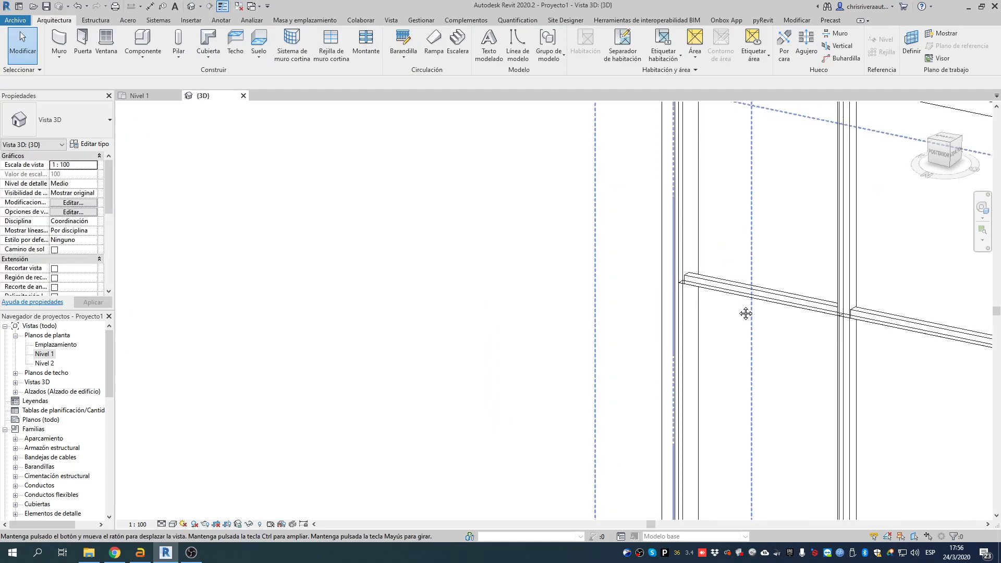
{"action": "left_click", "coordinate": [173, 524]}
{"action": "left_click", "coordinate": [209, 481]}
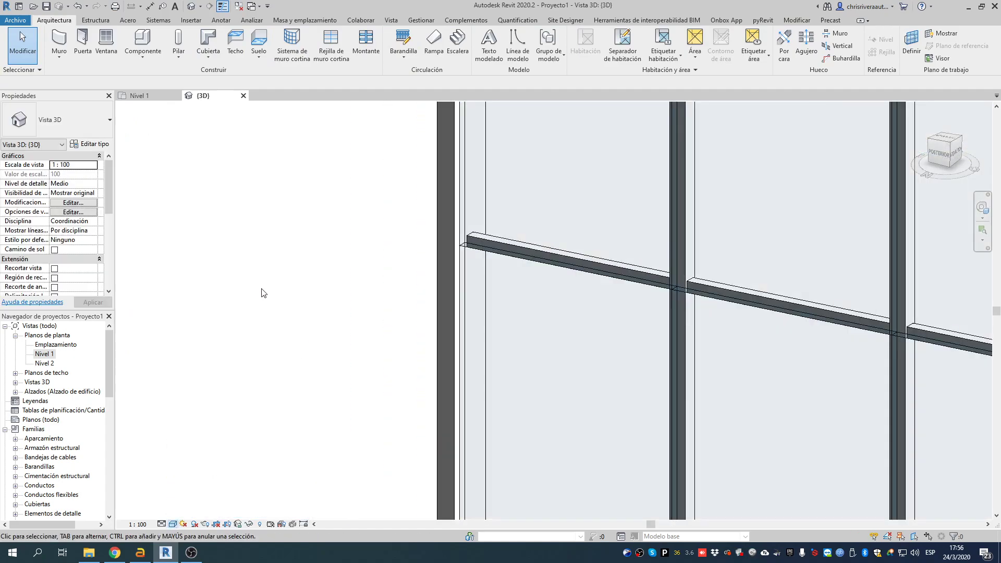
Examine from several angles in 3D how the glazed panels sit relative to the curtain wall's mullions.
{"action": "middle_click_drag", "start_coordinate": [246, 277], "coordinate": [472, 382], "text": "shift"}
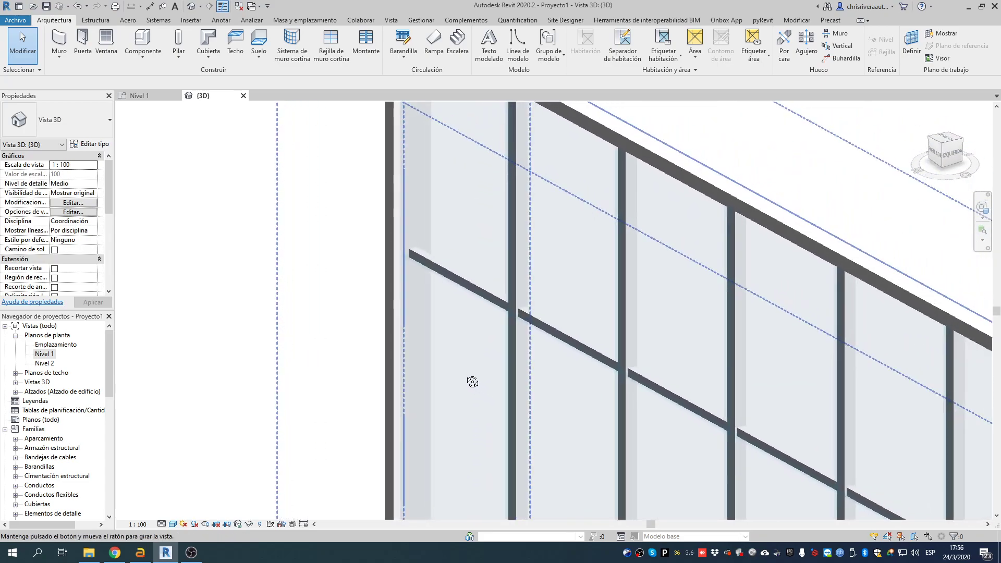
{"action": "scroll", "coordinate": [401, 261], "scroll_direction": "up", "scroll_amount": 2}
{"action": "scroll", "coordinate": [395, 262], "scroll_direction": "up", "scroll_amount": 3}
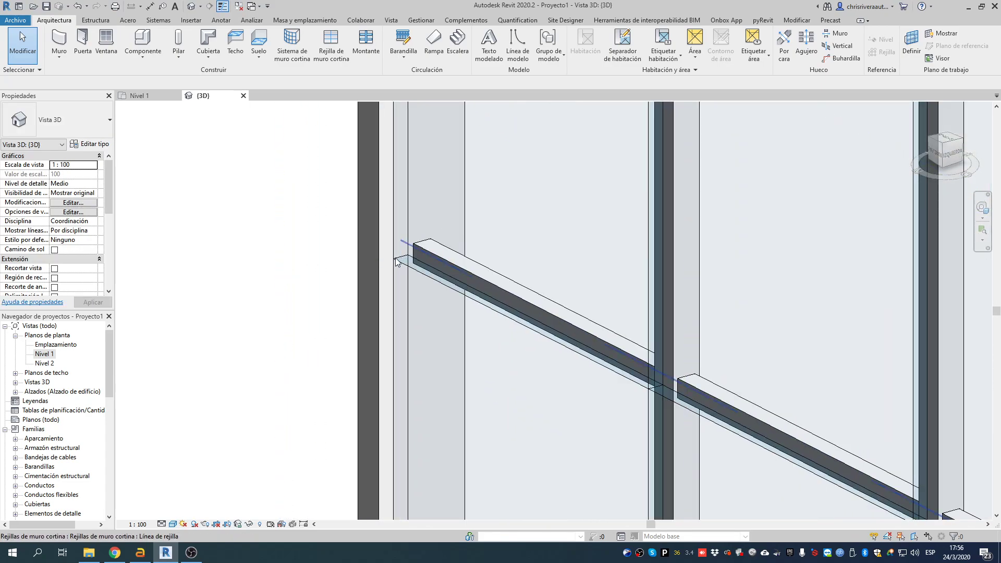
{"action": "scroll", "coordinate": [304, 279], "scroll_direction": "down", "scroll_amount": 3}
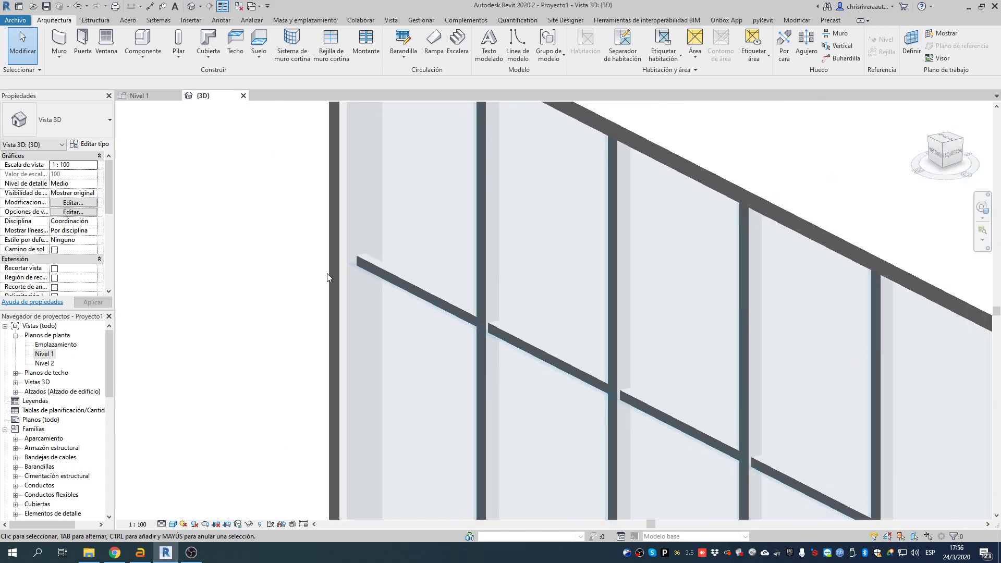
{"action": "scroll", "coordinate": [295, 243], "scroll_direction": "down", "scroll_amount": 2}
{"action": "middle_click_drag", "start_coordinate": [421, 332], "coordinate": [447, 315], "text": "shift"}
{"action": "scroll", "coordinate": [504, 294], "scroll_direction": "down", "scroll_amount": 1}
{"action": "middle_click_drag", "start_coordinate": [493, 276], "coordinate": [364, 182]}
{"action": "scroll", "coordinate": [549, 286], "scroll_direction": "down", "scroll_amount": 2}
{"action": "scroll", "coordinate": [648, 337], "scroll_direction": "up", "scroll_amount": 2}
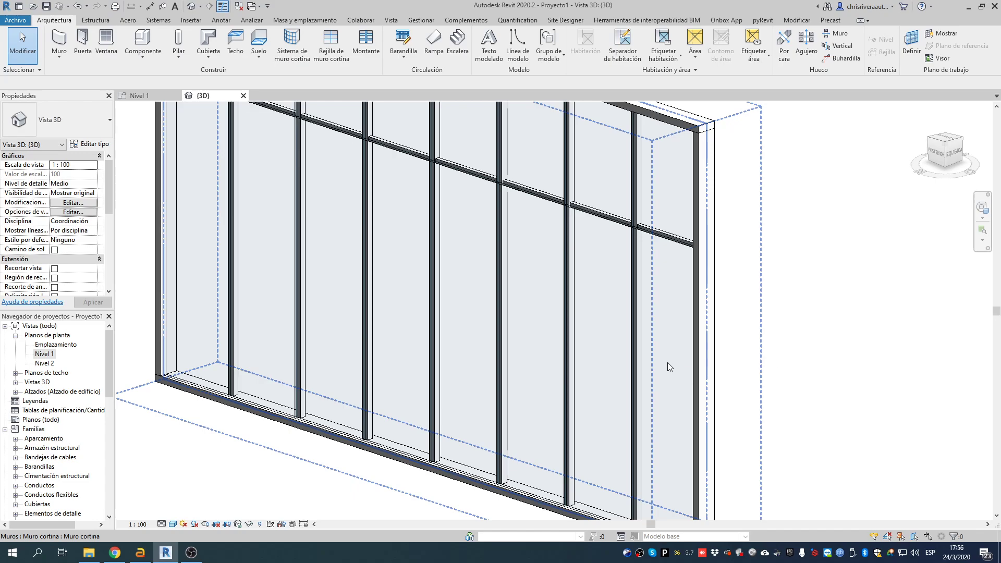
Set the offset (Desfase) of the Acristalado system panel type to 0 through the end lower panel and accept the properties.
{"action": "key", "text": "Tab"}
{"action": "left_click", "coordinate": [667, 360]}
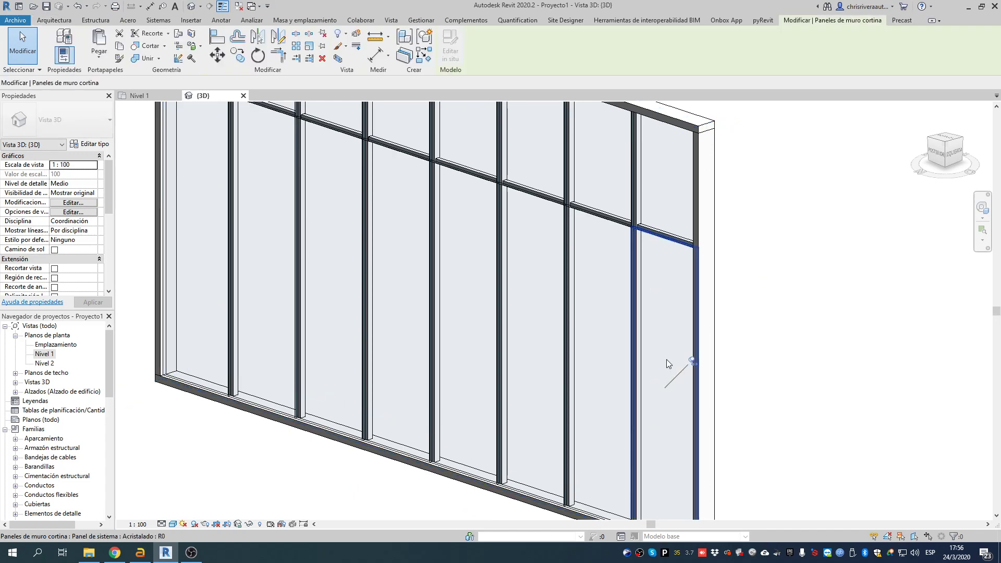
{"action": "left_click", "coordinate": [83, 136]}
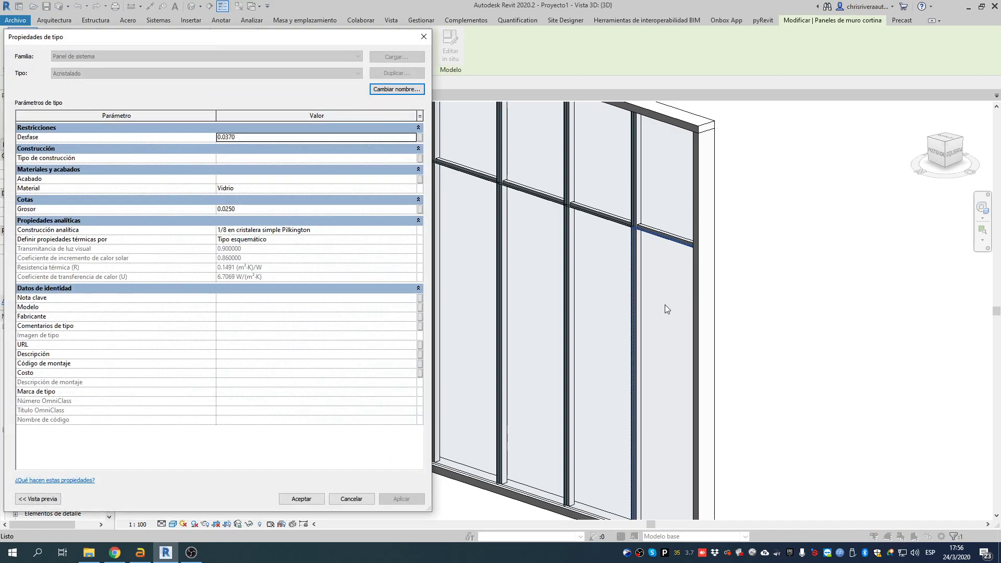
{"action": "left_click_drag", "start_coordinate": [330, 41], "coordinate": [391, 48]}
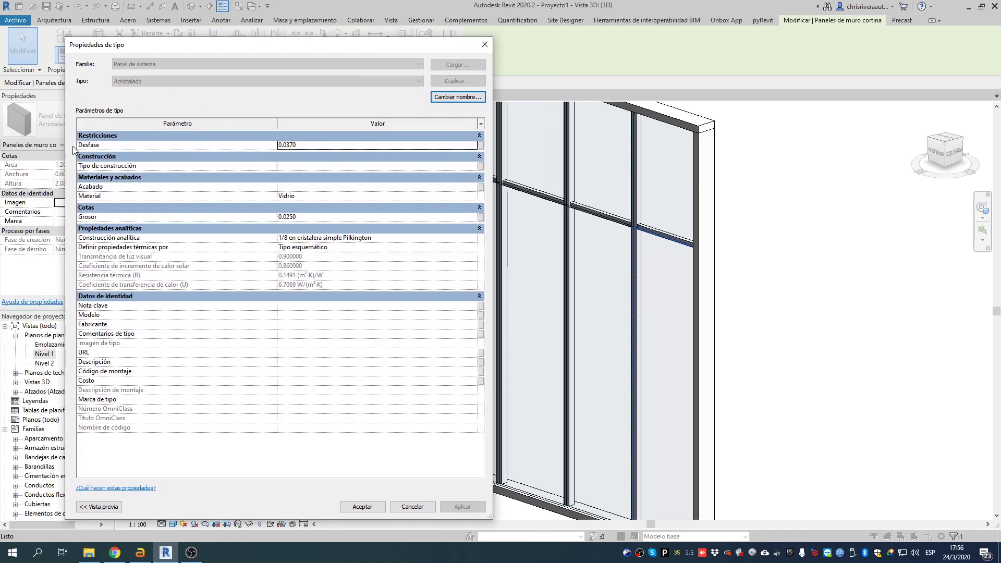
{"action": "left_click", "coordinate": [298, 144]}
{"action": "left_click_drag", "start_coordinate": [311, 144], "coordinate": [256, 144]}
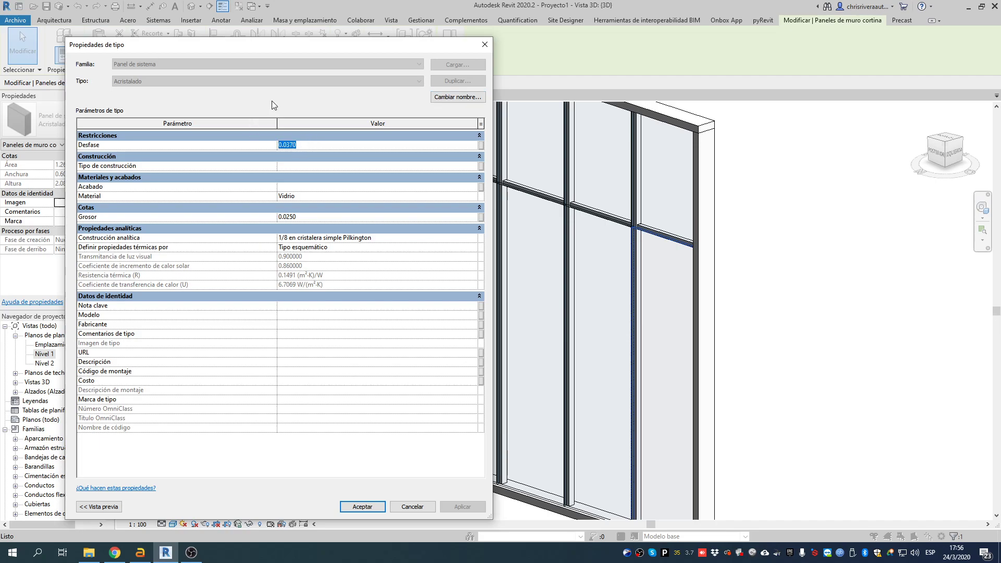
{"action": "type", "text": "0"}
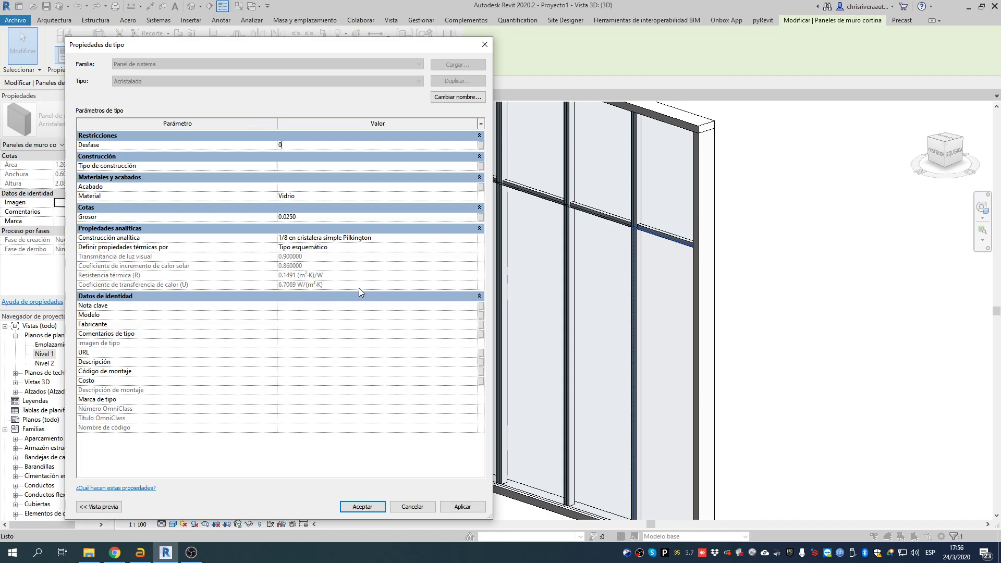
{"action": "left_click", "coordinate": [463, 507]}
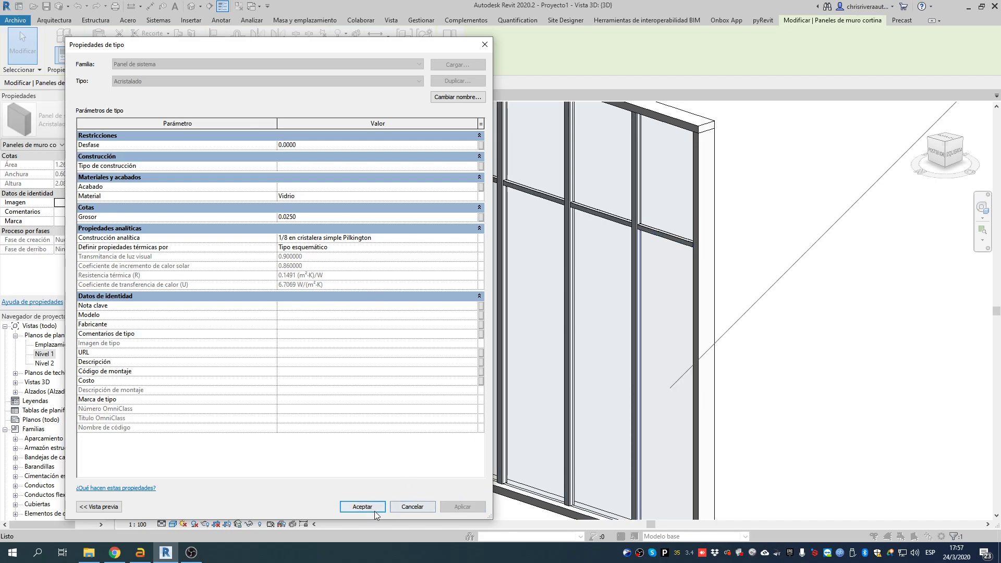
{"action": "left_click", "coordinate": [374, 509]}
{"action": "key", "text": "Escape"}
{"action": "scroll", "coordinate": [358, 126], "scroll_direction": "up", "scroll_amount": 8}
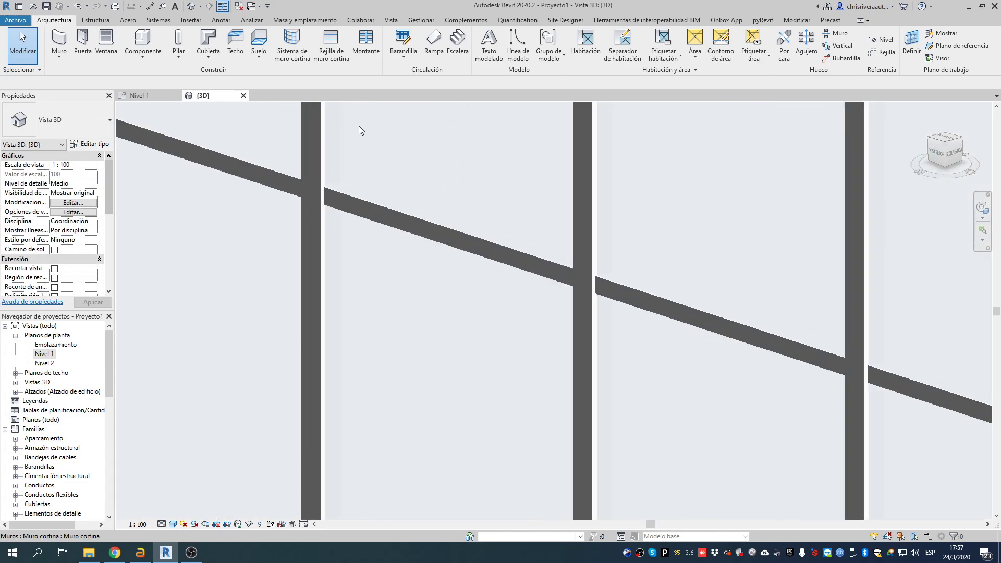
Open the Nivel 1 plan and bring up the type properties of the end glazed panel of the curtain wall.
{"action": "scroll", "coordinate": [331, 186], "scroll_direction": "up", "scroll_amount": 5}
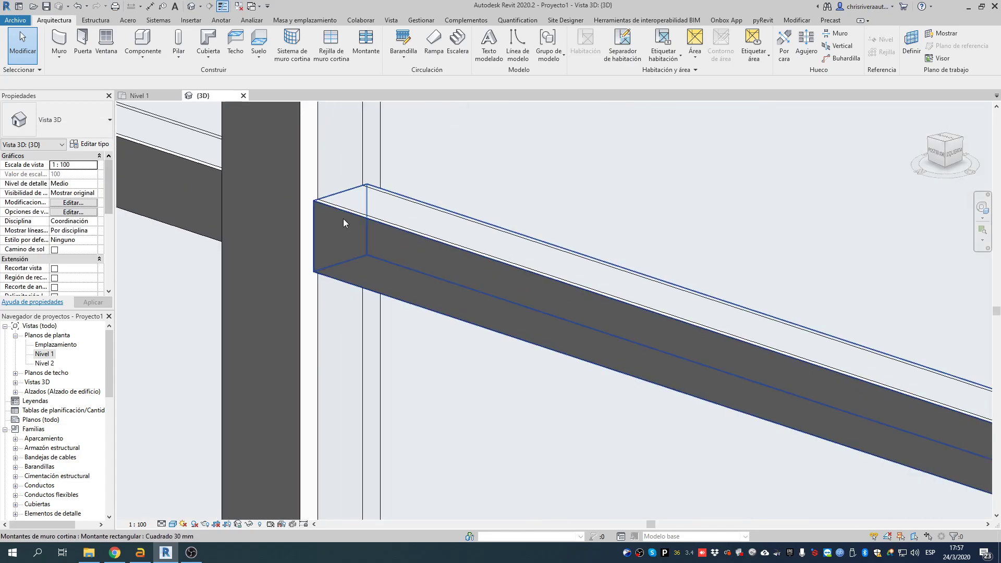
{"action": "scroll", "coordinate": [359, 177], "scroll_direction": "down", "scroll_amount": 6}
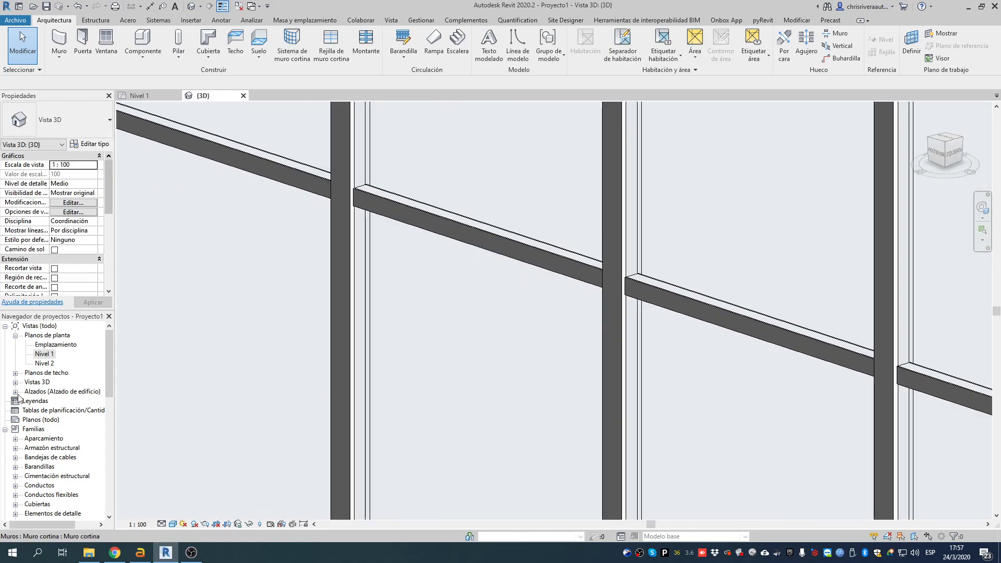
{"action": "double_click", "coordinate": [45, 354]}
{"action": "scroll", "coordinate": [521, 260], "scroll_direction": "down", "scroll_amount": 4}
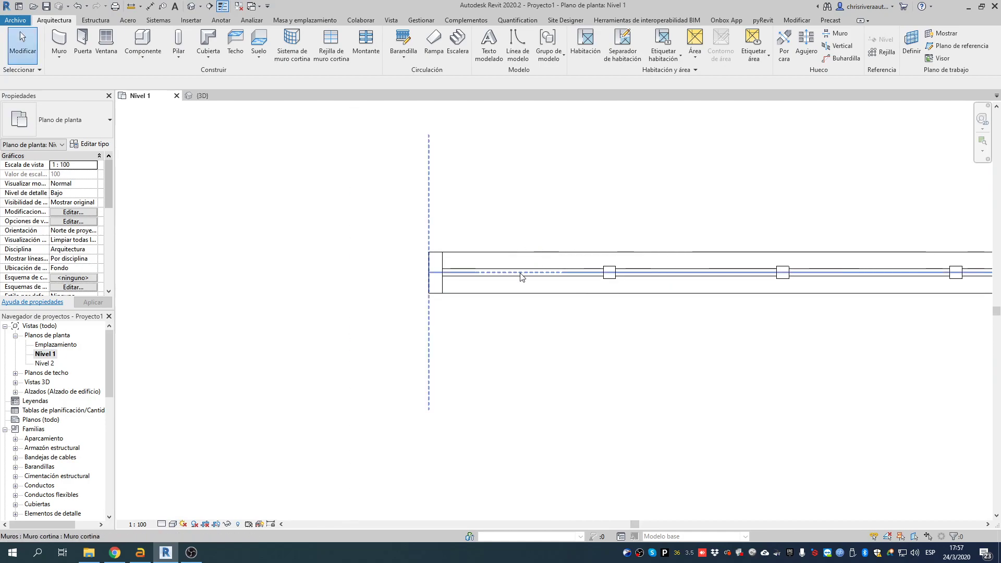
{"action": "scroll", "coordinate": [469, 281], "scroll_direction": "up", "scroll_amount": 3}
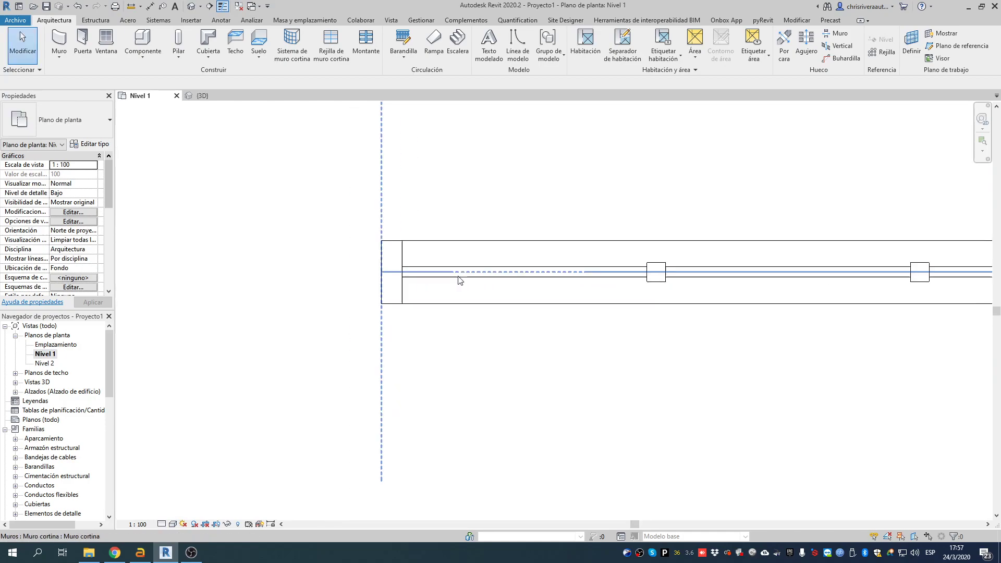
{"action": "left_click", "coordinate": [527, 272]}
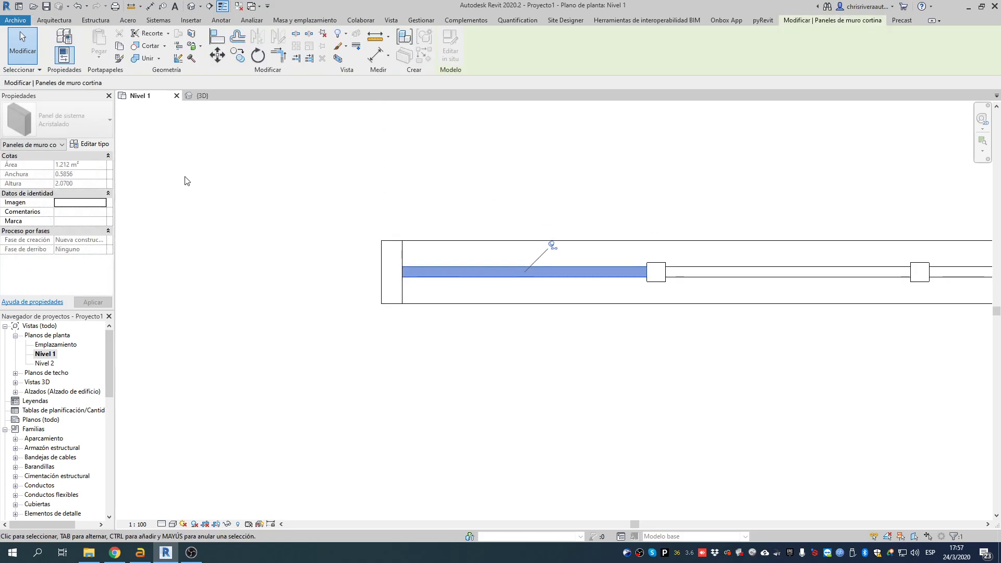
{"action": "left_click", "coordinate": [101, 145]}
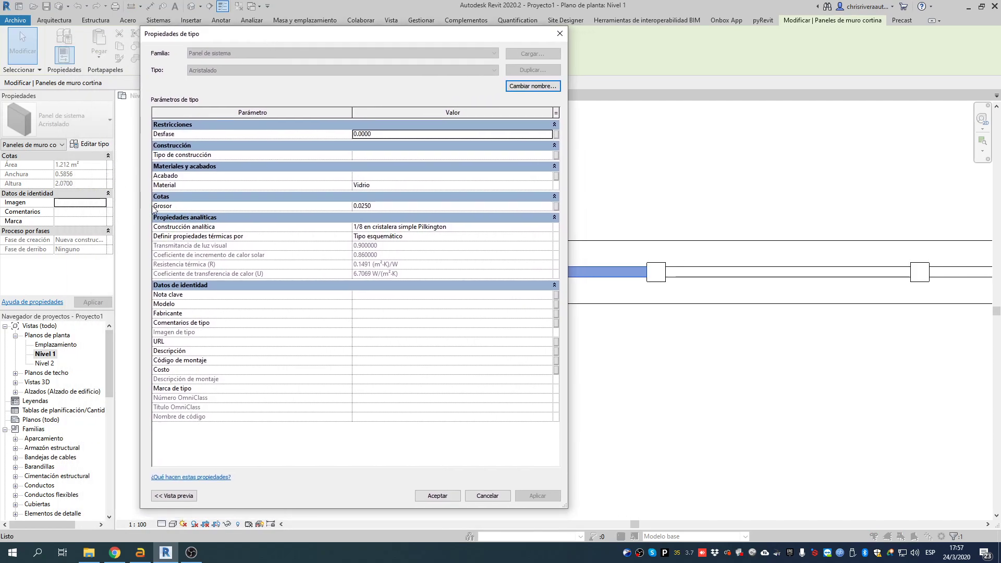
Try thicknesses (Grosor) of 1 cm and 0.0127 for the Acristalado panel type.
{"action": "left_click", "coordinate": [382, 206]}
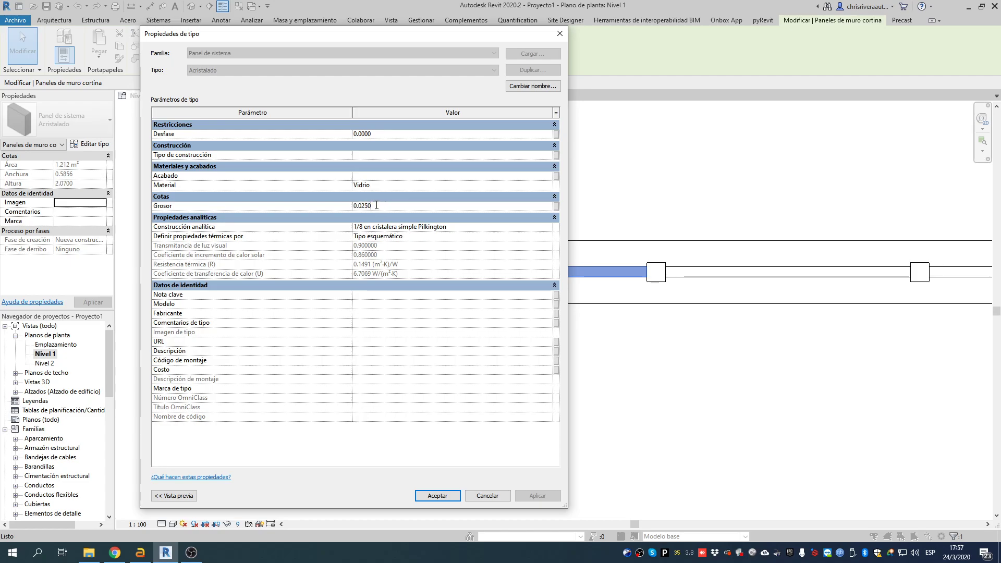
{"action": "type", "text": "1cm"}
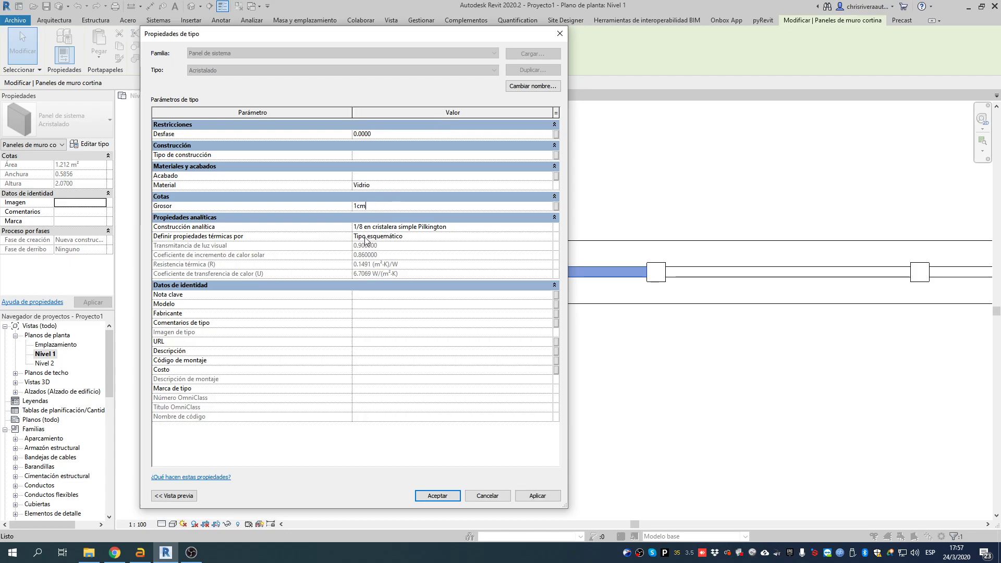
{"action": "key", "text": "Return"}
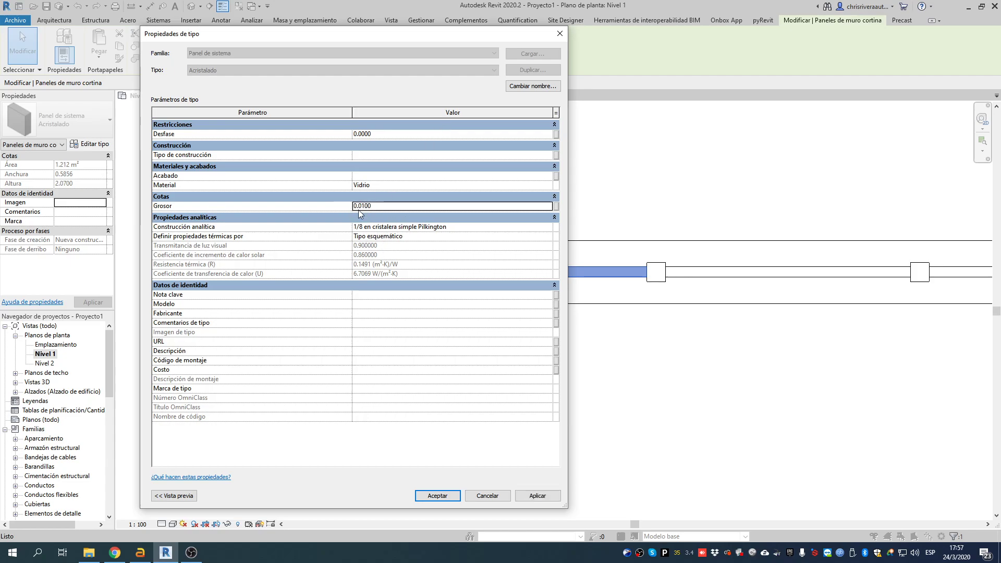
{"action": "left_click", "coordinate": [375, 206]}
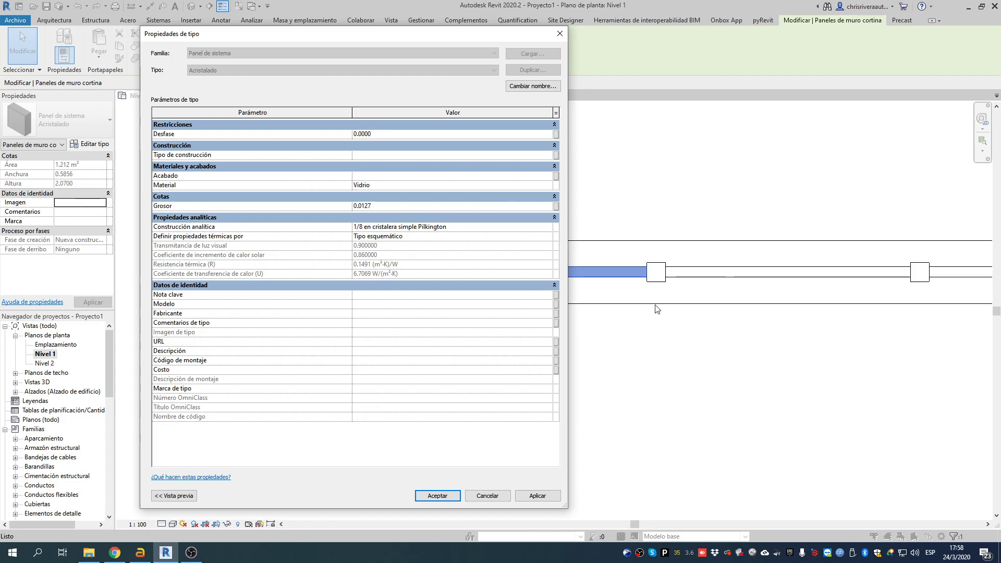
Set the thickness (Grosor) of the Acristalado panel type to 8 mm and accept the properties.
{"action": "left_click", "coordinate": [369, 205]}
{"action": "type", "text": "8mm"}
{"action": "key", "text": "Return"}
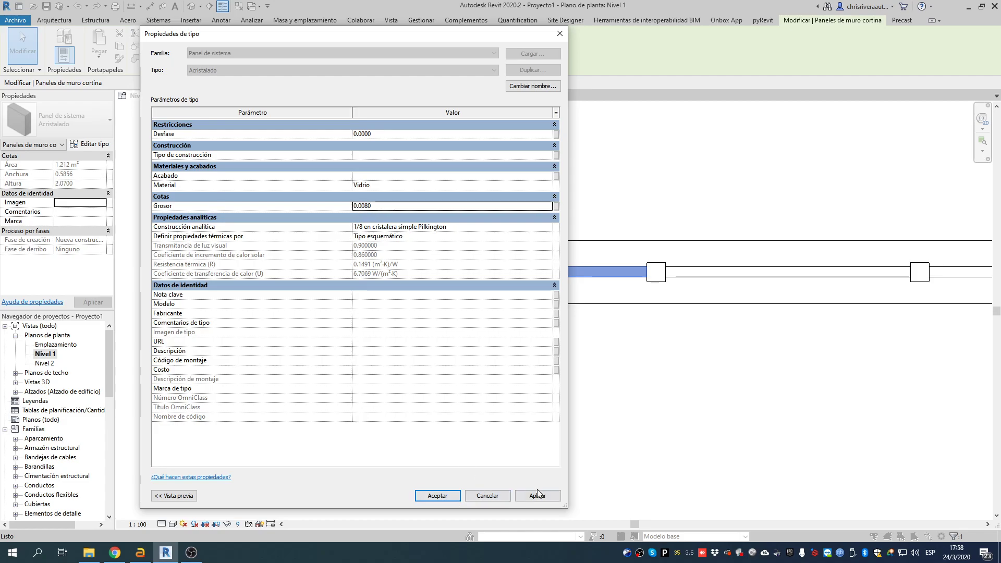
{"action": "left_click", "coordinate": [456, 494]}
{"action": "left_click", "coordinate": [565, 327]}
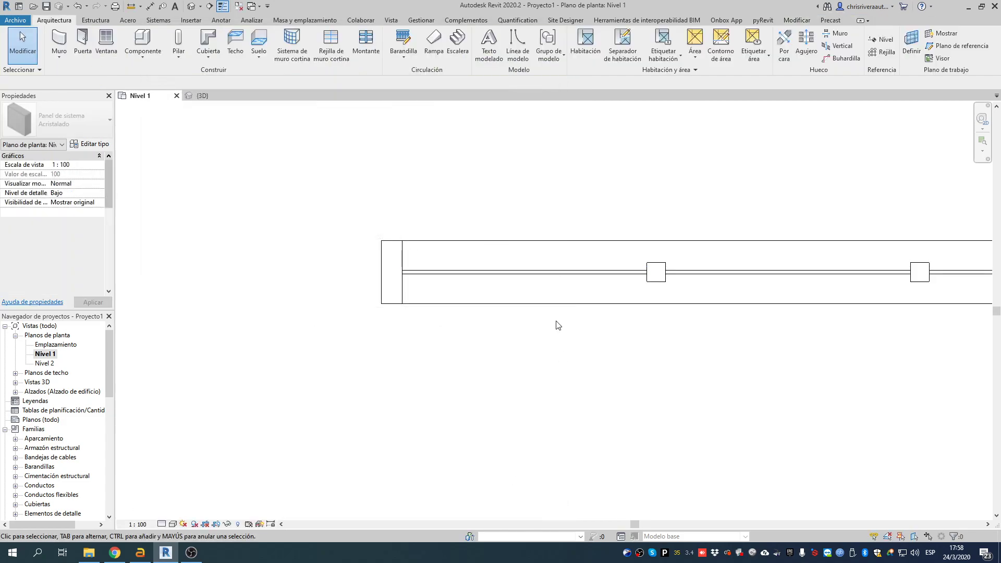
Examine the glazed panels' thickness and position between the mullions in plan and from both sides in 3D.
{"action": "scroll", "coordinate": [423, 272], "scroll_direction": "down", "scroll_amount": 1}
{"action": "middle_click_drag", "start_coordinate": [548, 283], "coordinate": [346, 269]}
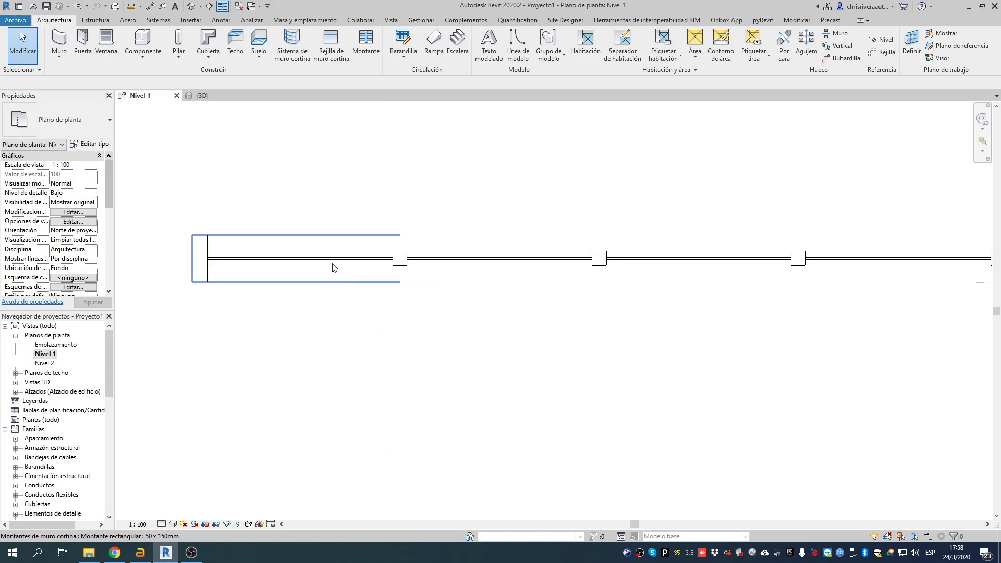
{"action": "left_click", "coordinate": [191, 6]}
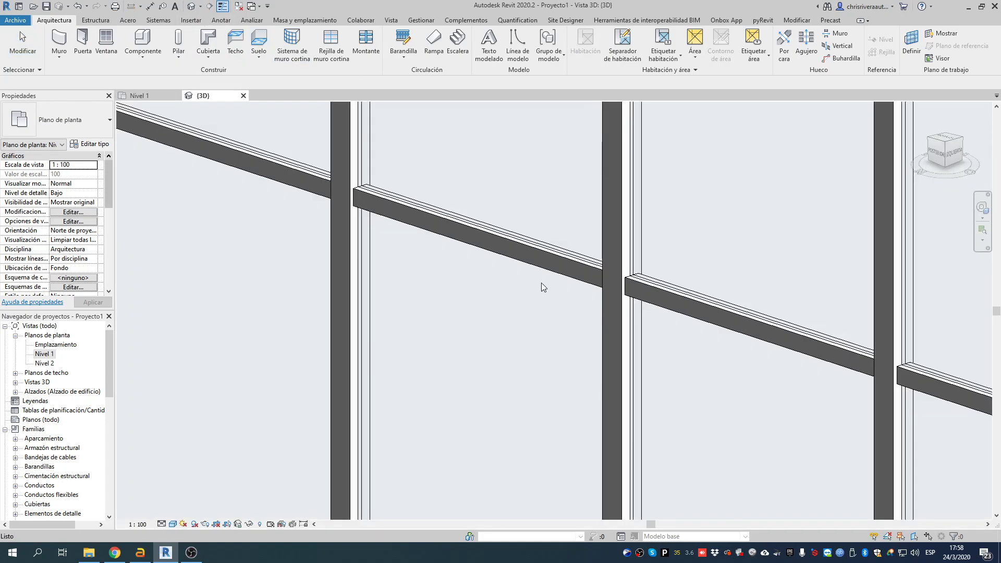
{"action": "scroll", "coordinate": [546, 283], "scroll_direction": "down", "scroll_amount": 3}
{"action": "scroll", "coordinate": [571, 249], "scroll_direction": "down", "scroll_amount": 2}
{"action": "middle_click_drag", "start_coordinate": [568, 250], "coordinate": [605, 289], "text": "shift"}
{"action": "middle_click_drag", "start_coordinate": [471, 267], "coordinate": [559, 305]}
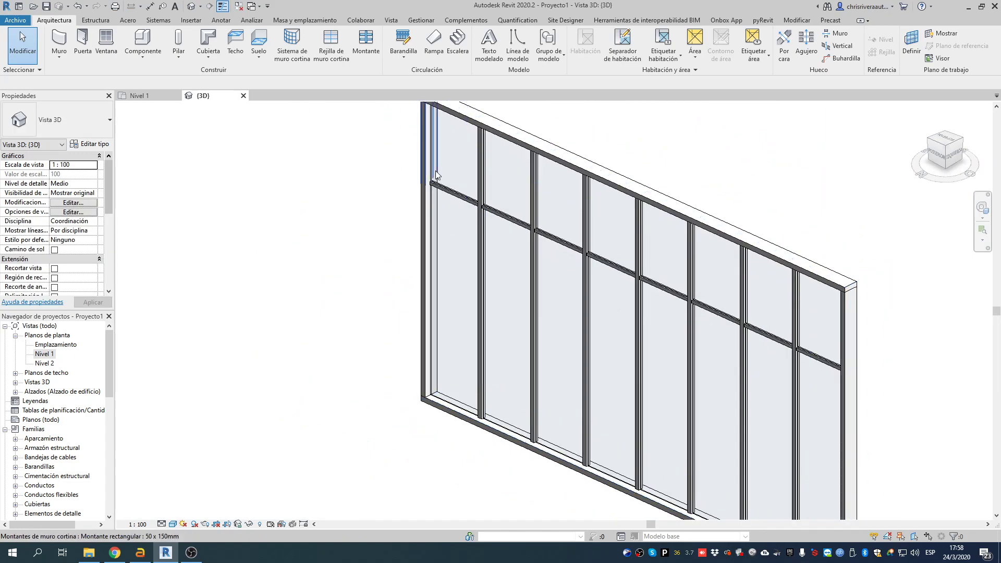
{"action": "scroll", "coordinate": [442, 174], "scroll_direction": "up", "scroll_amount": 3}
{"action": "scroll", "coordinate": [443, 173], "scroll_direction": "down", "scroll_amount": 4}
{"action": "middle_click_drag", "start_coordinate": [534, 299], "coordinate": [393, 267], "text": "shift"}
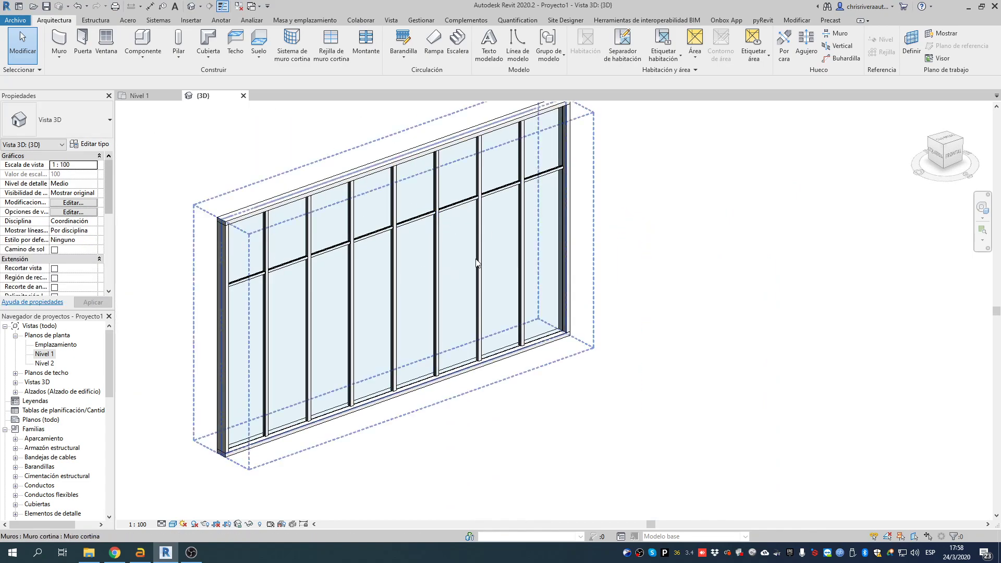
{"action": "scroll", "coordinate": [440, 264], "scroll_direction": "down", "scroll_amount": 1}
{"action": "middle_click_drag", "start_coordinate": [486, 287], "coordinate": [387, 260]}
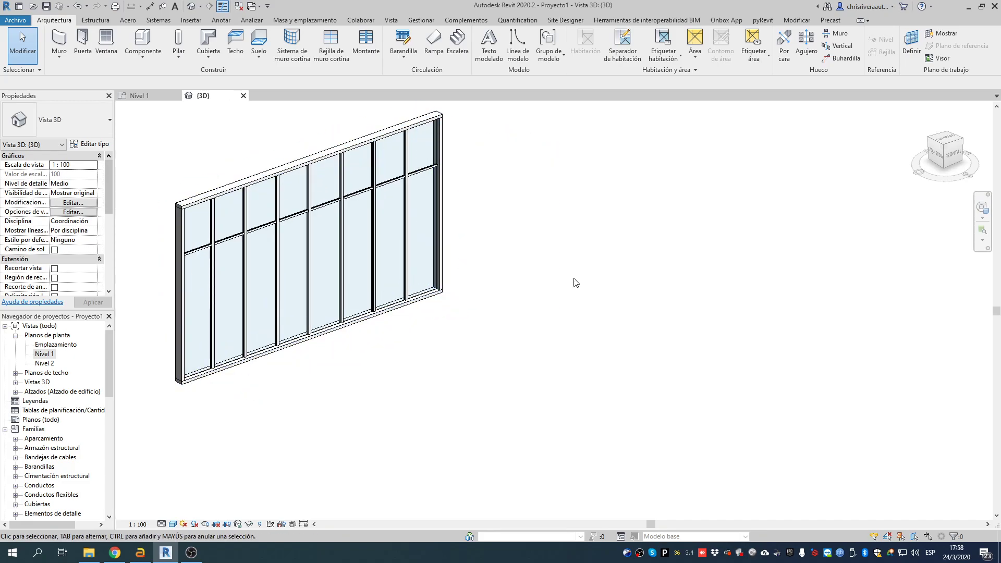
{"action": "scroll", "coordinate": [521, 261], "scroll_direction": "up", "scroll_amount": 1}
{"action": "scroll", "coordinate": [457, 232], "scroll_direction": "down", "scroll_amount": 2}
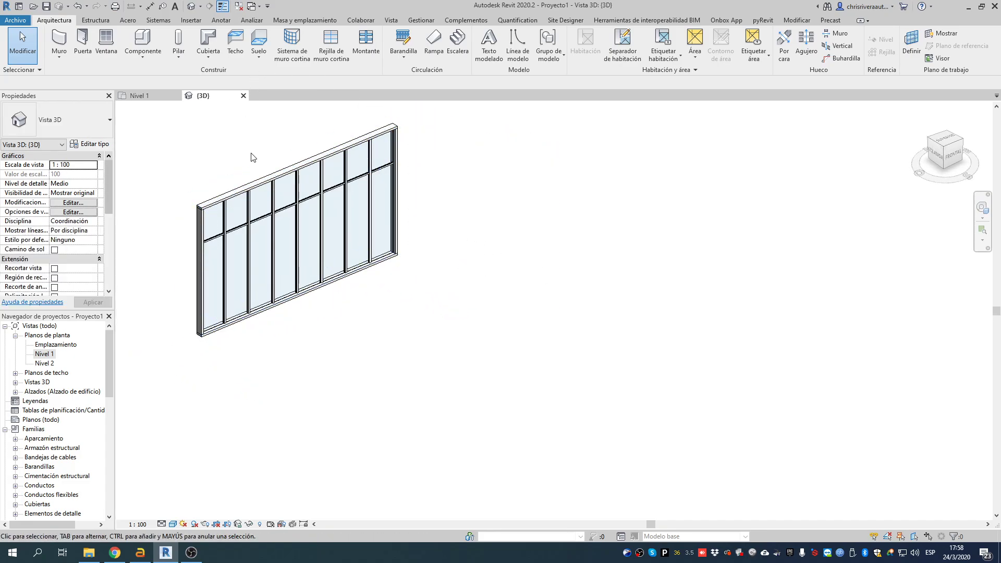
Draw two connected Escaparate curtain walls forming a corner beside the existing wall, about 3.3 m and 3.2 m long.
{"action": "left_click", "coordinate": [52, 38]}
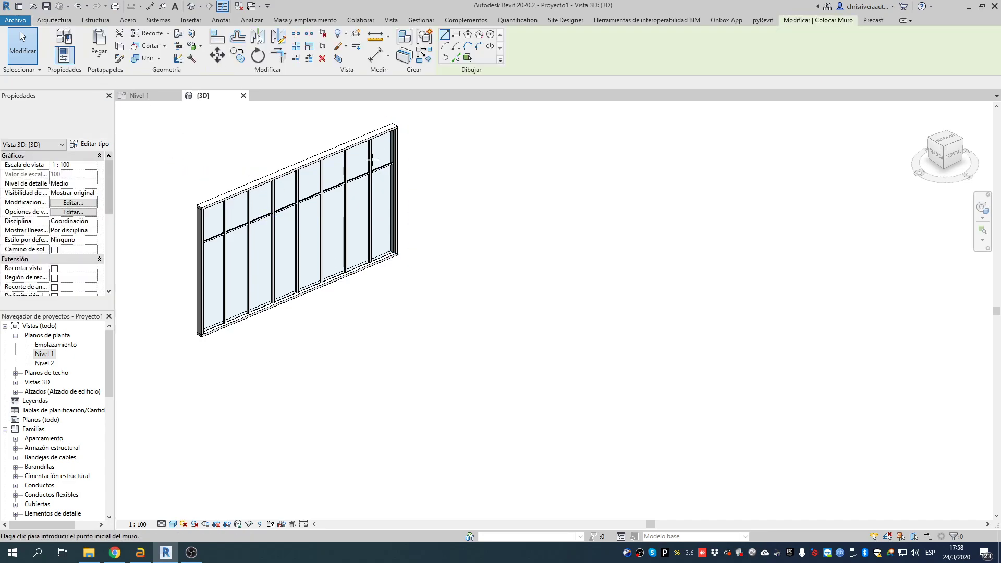
{"action": "left_click", "coordinate": [436, 384]}
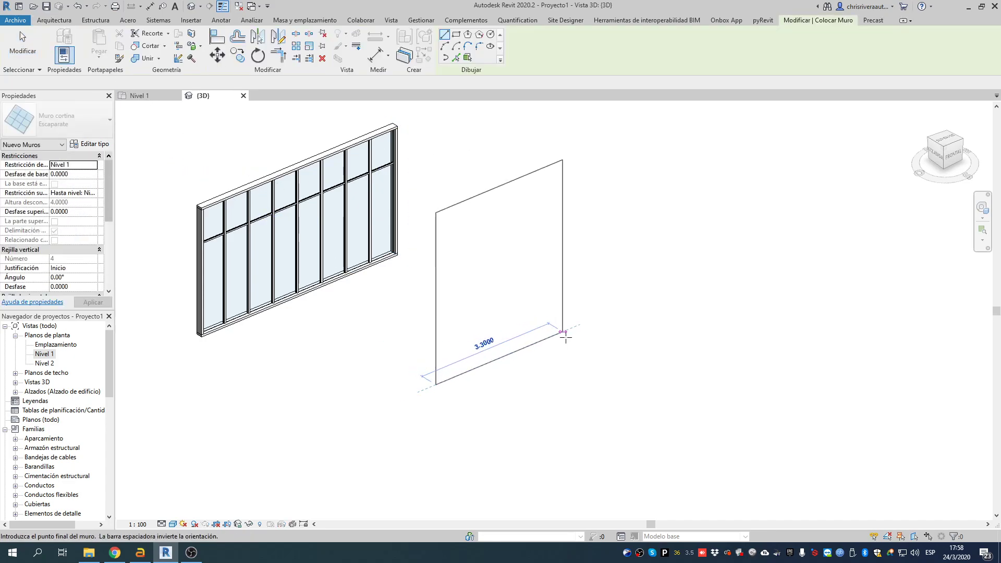
{"action": "left_click", "coordinate": [636, 368]}
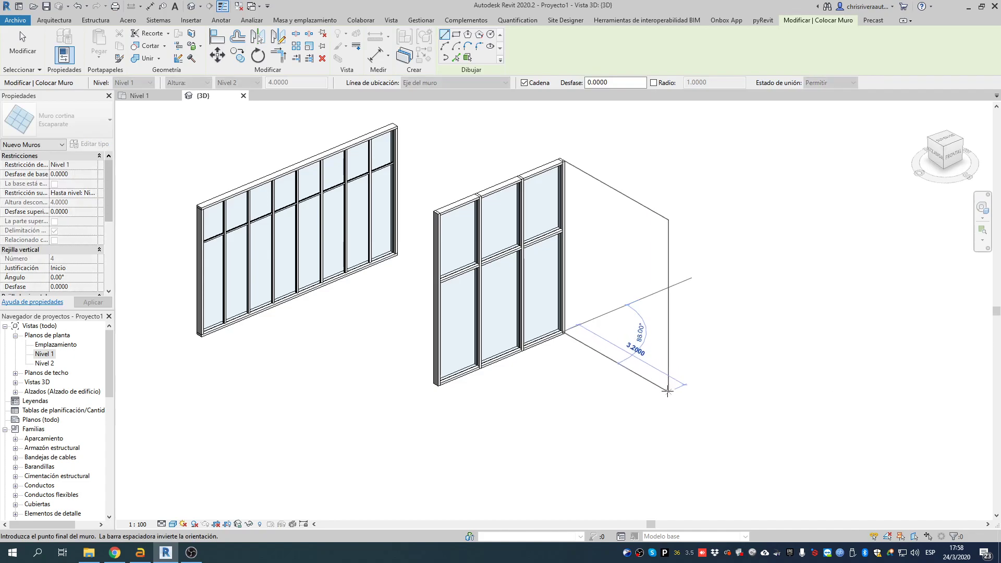
{"action": "left_click", "coordinate": [667, 391]}
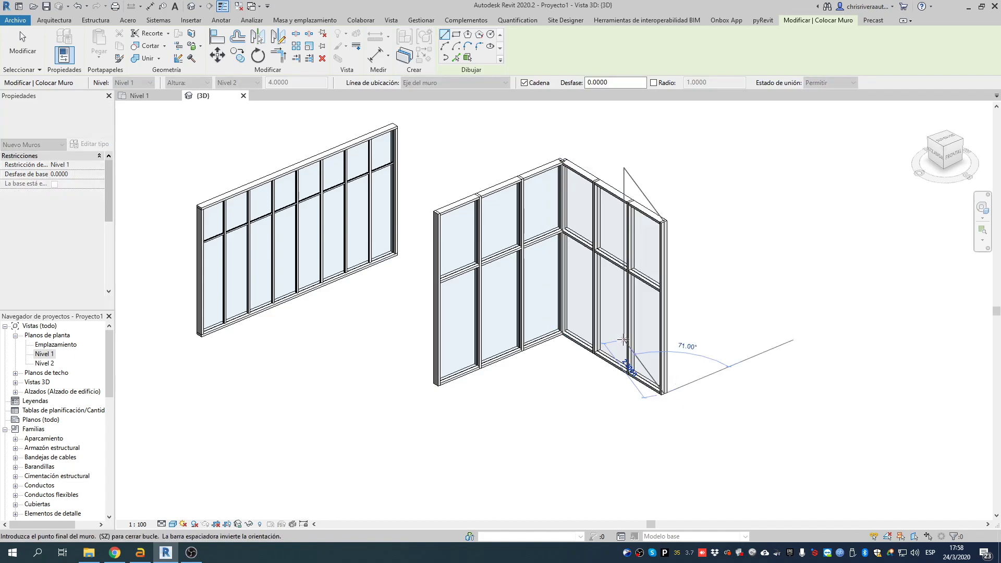
{"action": "key", "text": "Escape"}
{"action": "key", "text": "Escape"}
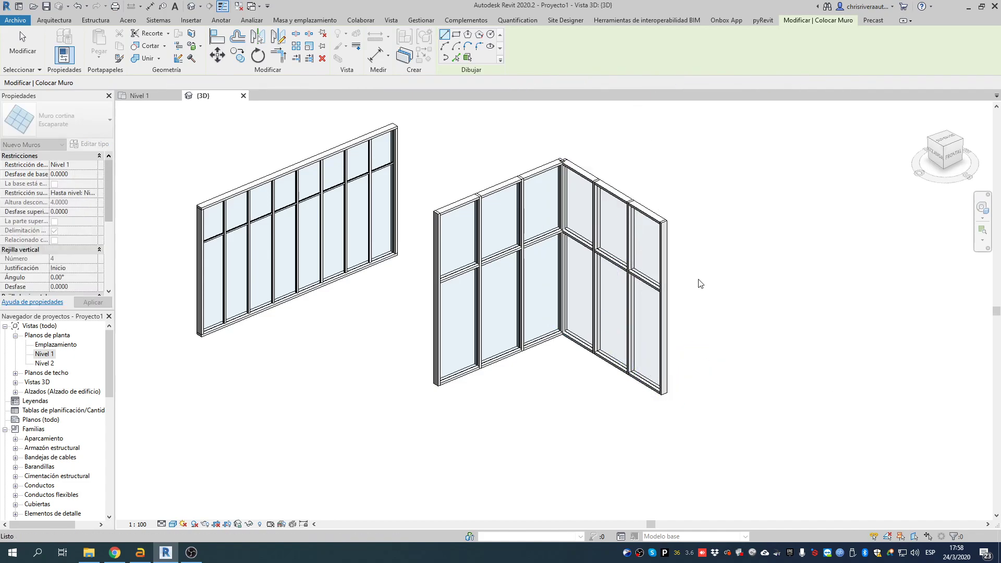
Inspect the corner joint of the two Escaparate walls in 3D by selecting each wall's lower corner mullion.
{"action": "left_click", "coordinate": [576, 165]}
{"action": "middle_click_drag", "start_coordinate": [801, 260], "coordinate": [485, 355], "text": "shift"}
{"action": "left_click", "coordinate": [636, 367]}
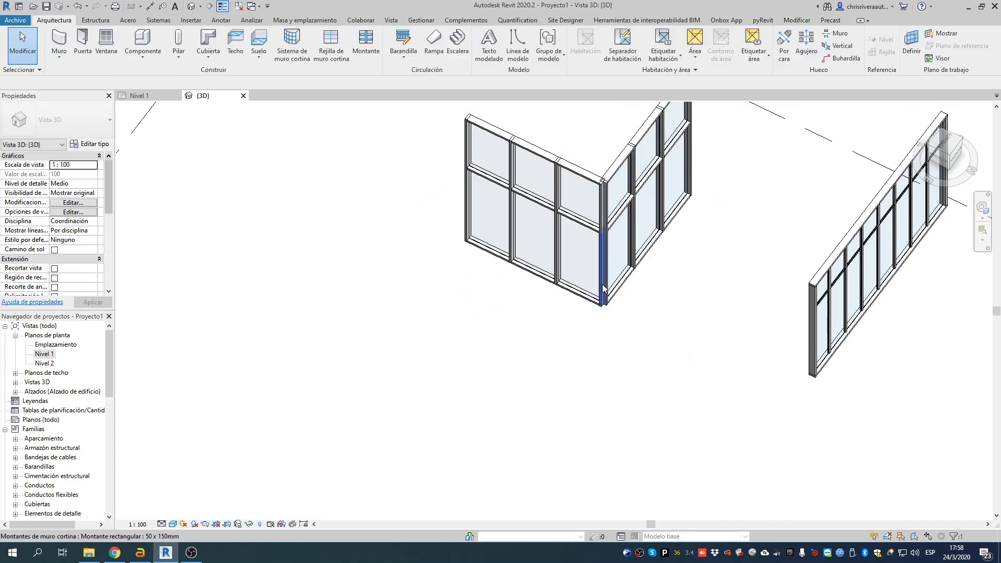
{"action": "scroll", "coordinate": [602, 288], "scroll_direction": "up", "scroll_amount": 10}
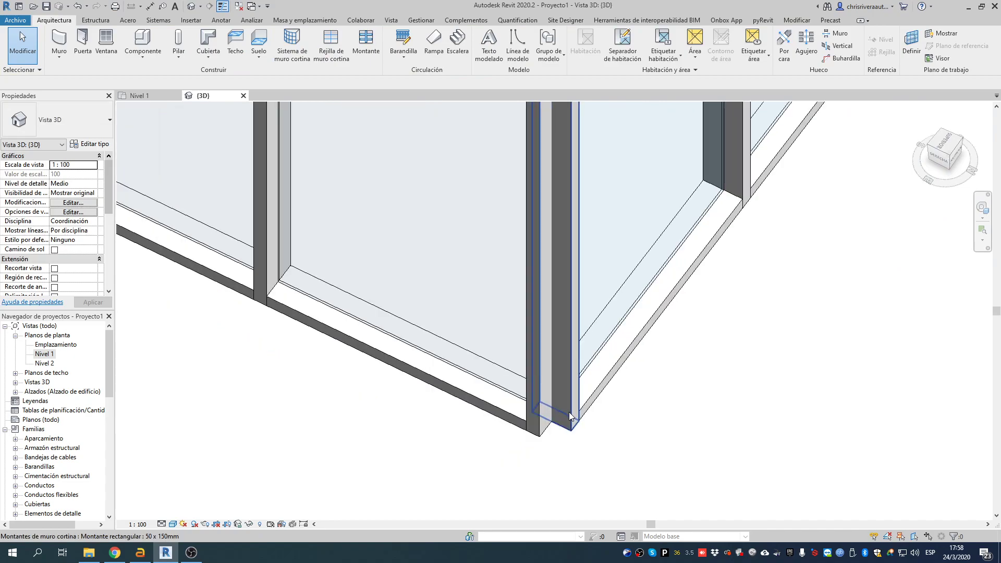
{"action": "left_click", "coordinate": [562, 406]}
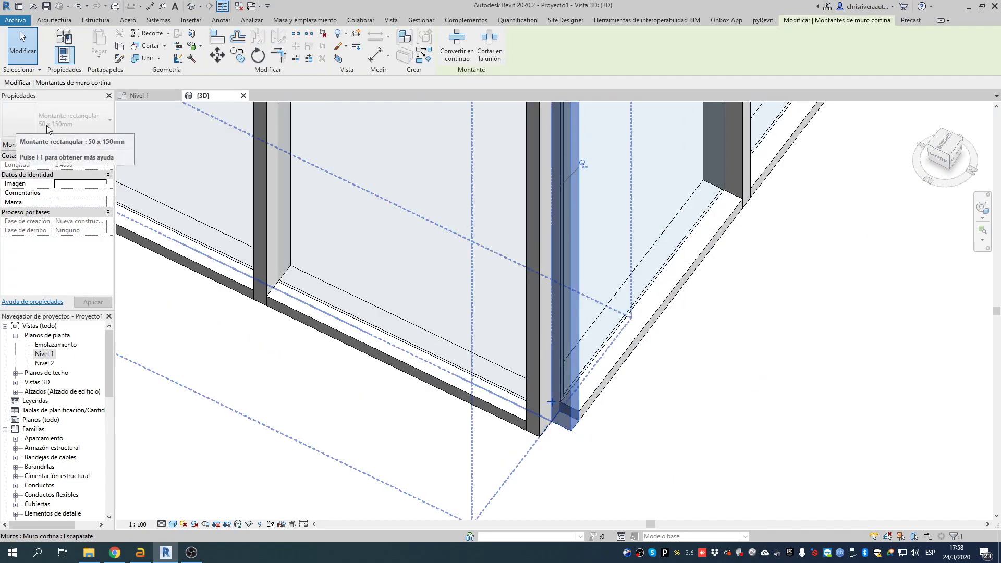
{"action": "left_click", "coordinate": [543, 333]}
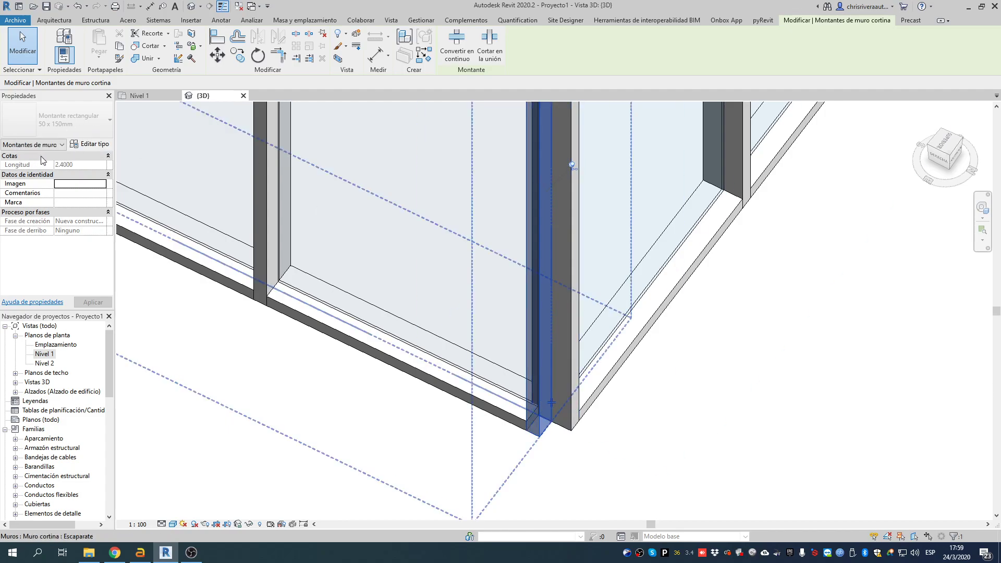
{"action": "scroll", "coordinate": [636, 281], "scroll_direction": "down", "scroll_amount": 4}
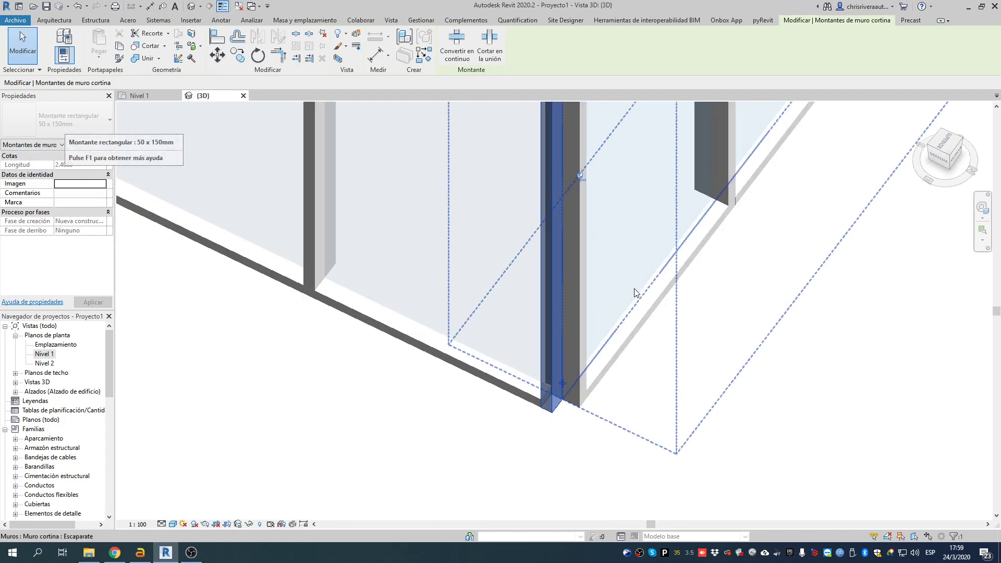
Examine in the Nivel 1 plan how the two Escaparate walls' end mullions meet at the corner.
{"action": "double_click", "coordinate": [45, 354]}
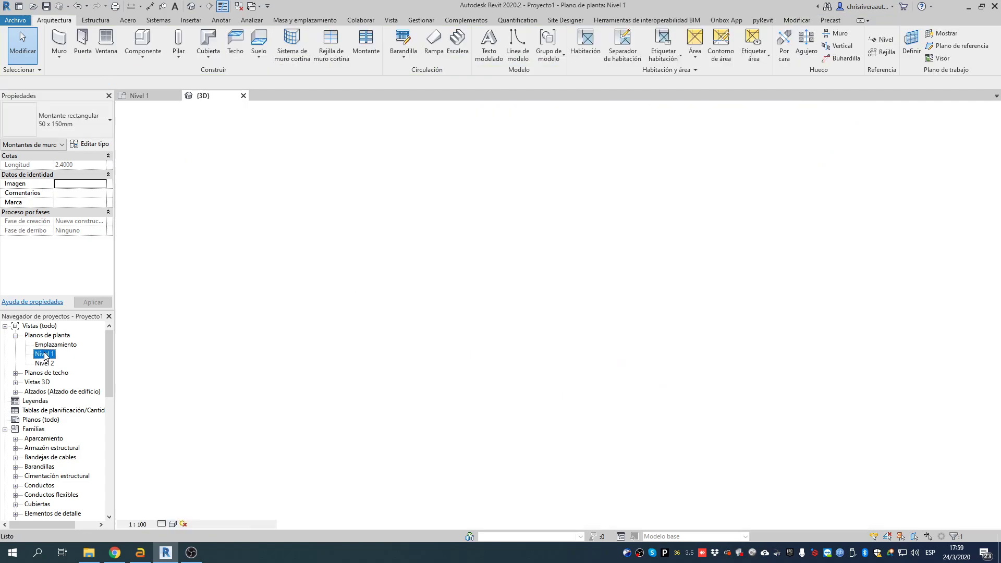
{"action": "scroll", "coordinate": [590, 320], "scroll_direction": "down", "scroll_amount": 5}
{"action": "middle_click_drag", "start_coordinate": [791, 326], "coordinate": [345, 284]}
{"action": "scroll", "coordinate": [552, 305], "scroll_direction": "down", "scroll_amount": 7}
{"action": "scroll", "coordinate": [515, 395], "scroll_direction": "up", "scroll_amount": 1}
{"action": "left_click", "coordinate": [516, 399]}
{"action": "scroll", "coordinate": [500, 392], "scroll_direction": "up", "scroll_amount": 10}
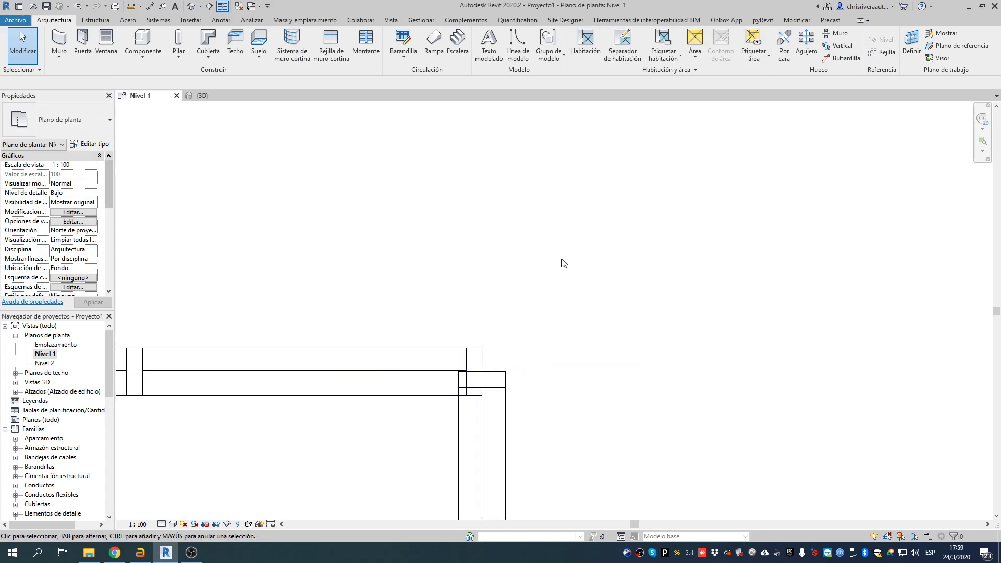
{"action": "middle_click_drag", "start_coordinate": [562, 259], "coordinate": [547, 232]}
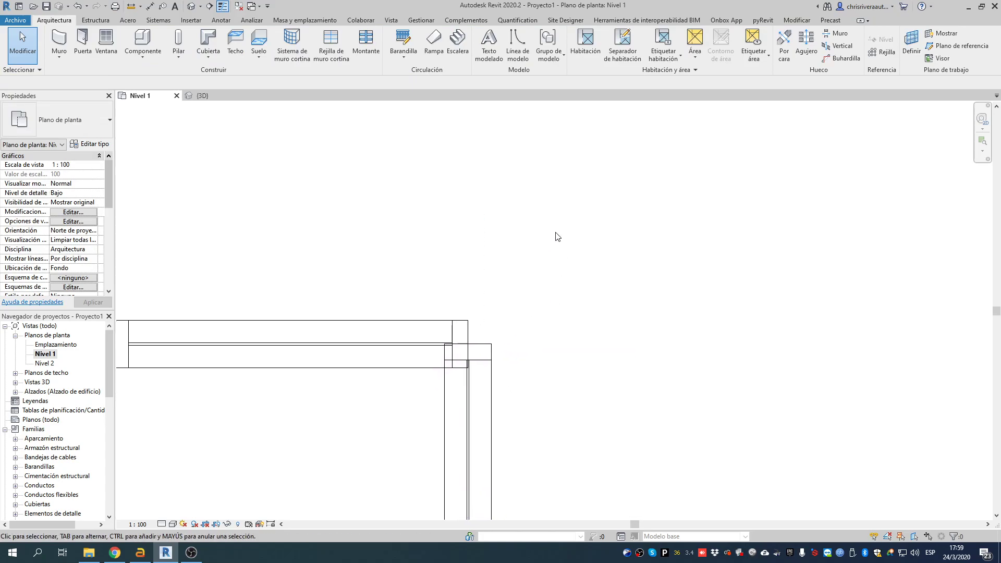
Return to the 3D view and unpin the upper and lower 50 x 150mm corner mullions of one Escaparate wall.
{"action": "left_click", "coordinate": [195, 7]}
{"action": "middle_click_drag", "start_coordinate": [531, 215], "coordinate": [424, 243], "text": "shift"}
{"action": "left_click", "coordinate": [429, 237]}
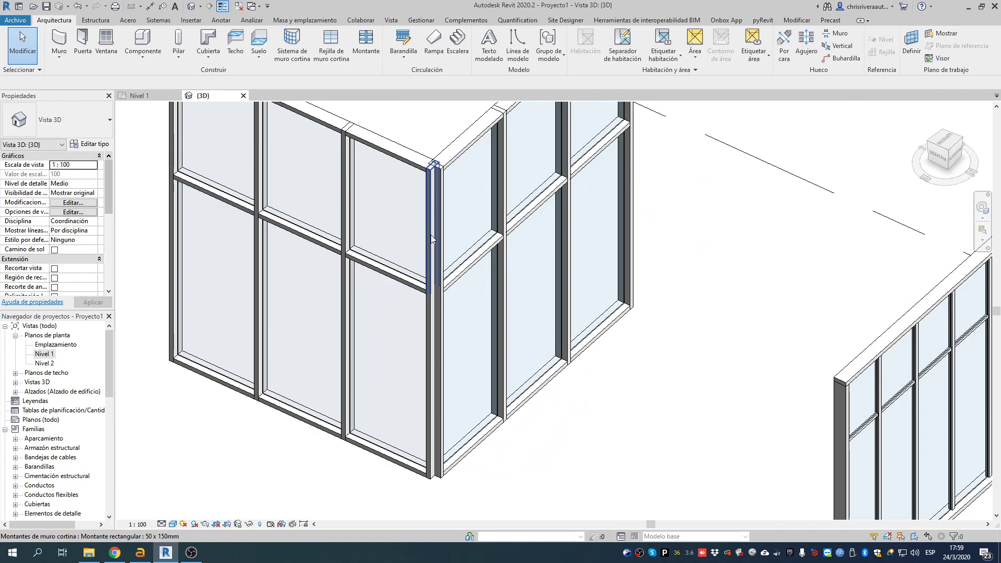
{"action": "left_click", "coordinate": [431, 353], "text": "ctrl"}
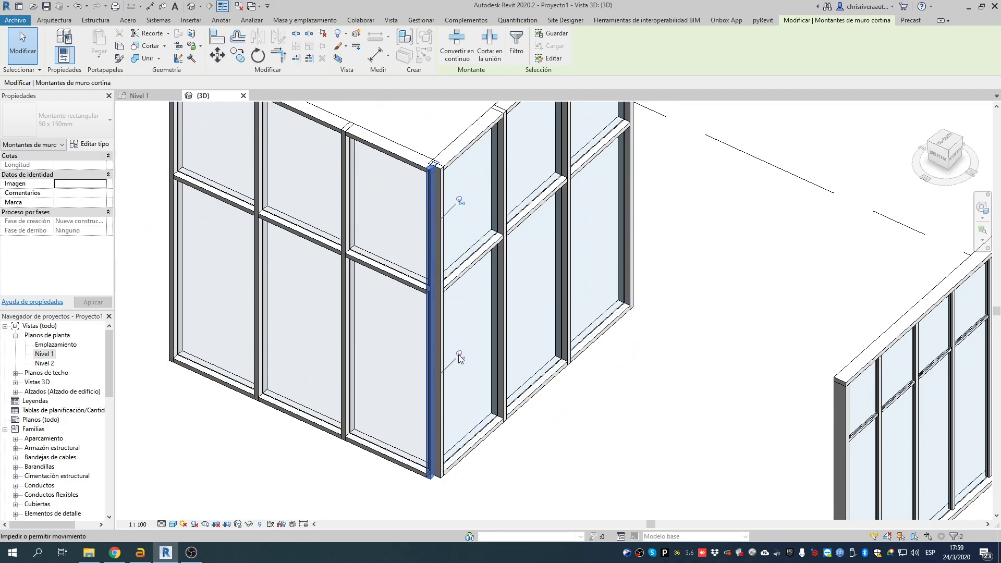
{"action": "middle_click_drag", "start_coordinate": [652, 247], "coordinate": [647, 266]}
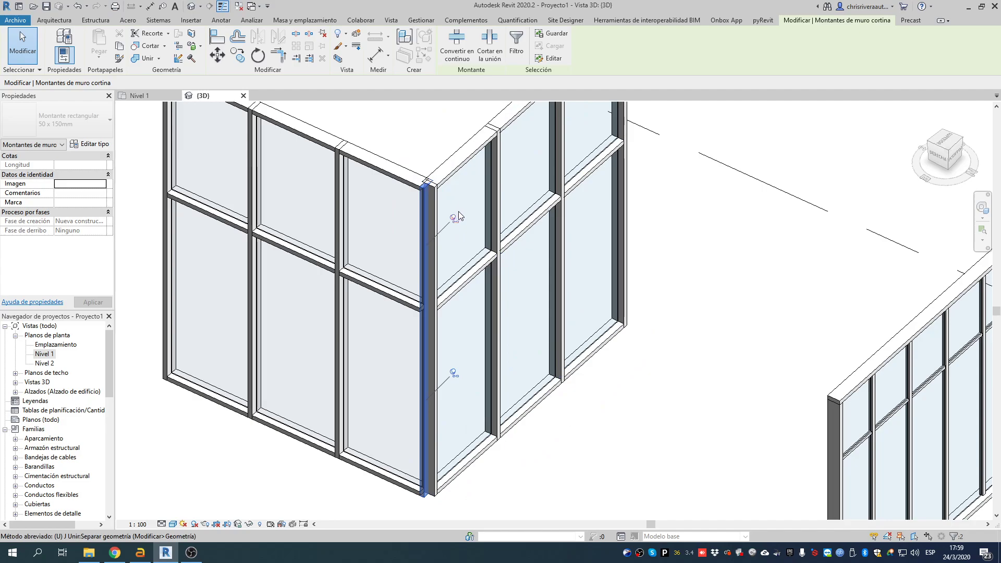
{"action": "left_click", "coordinate": [458, 211]}
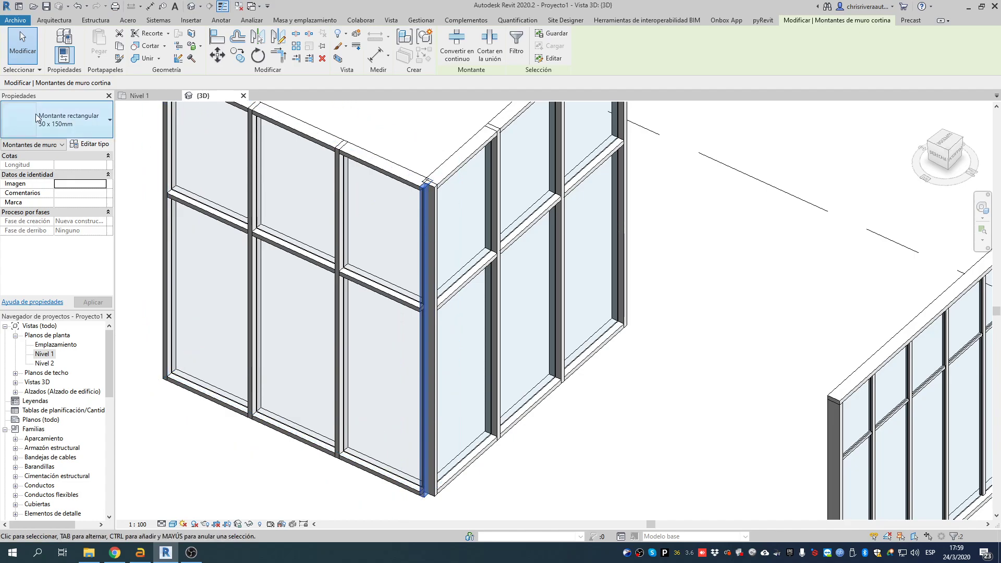
Change the two unpinned corner mullions to type Montante en L 1, deleting the adjoining wall's overlapping mullions.
{"action": "left_click", "coordinate": [60, 118]}
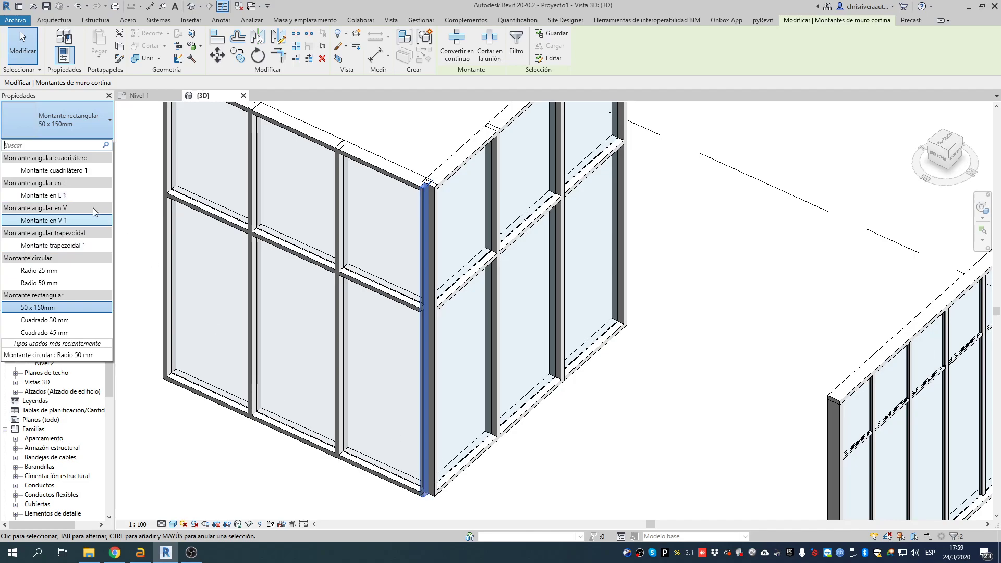
{"action": "left_click", "coordinate": [51, 196]}
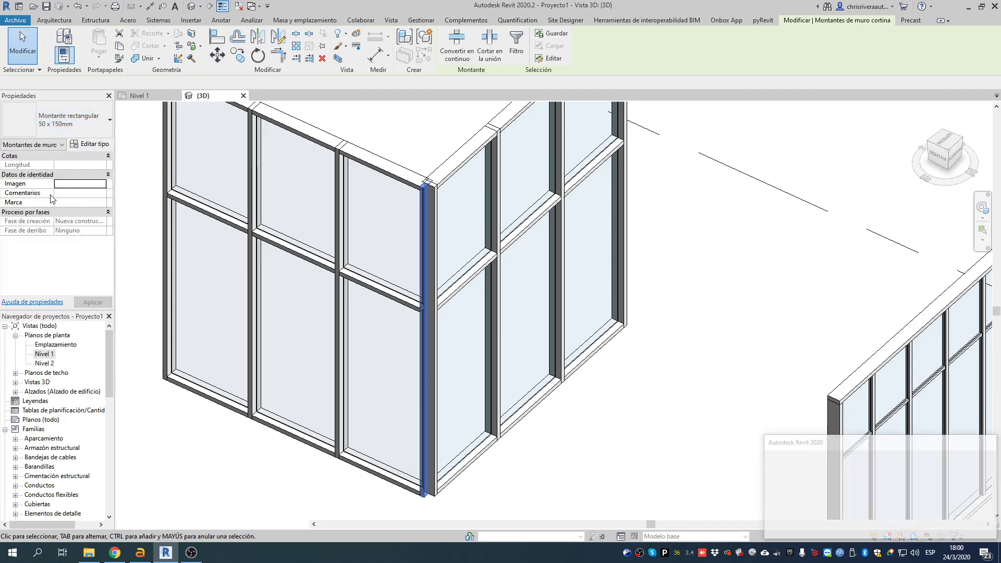
{"action": "left_click_drag", "start_coordinate": [790, 451], "coordinate": [682, 280]}
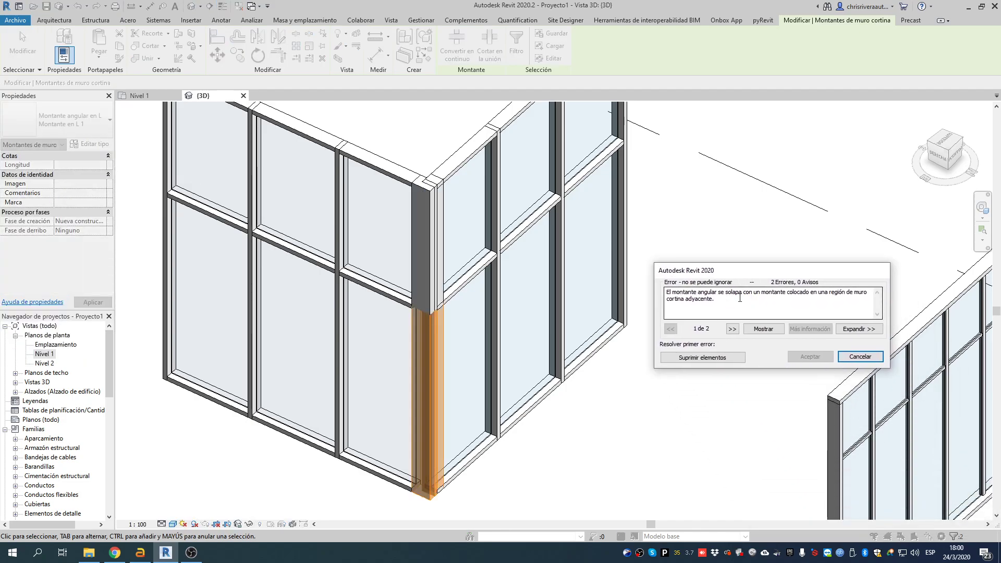
{"action": "left_click", "coordinate": [712, 360]}
Inspect the L-shaped corner mullion in 3D from inside and outside the corner.
{"action": "middle_click_drag", "start_coordinate": [434, 224], "coordinate": [401, 178], "text": "shift"}
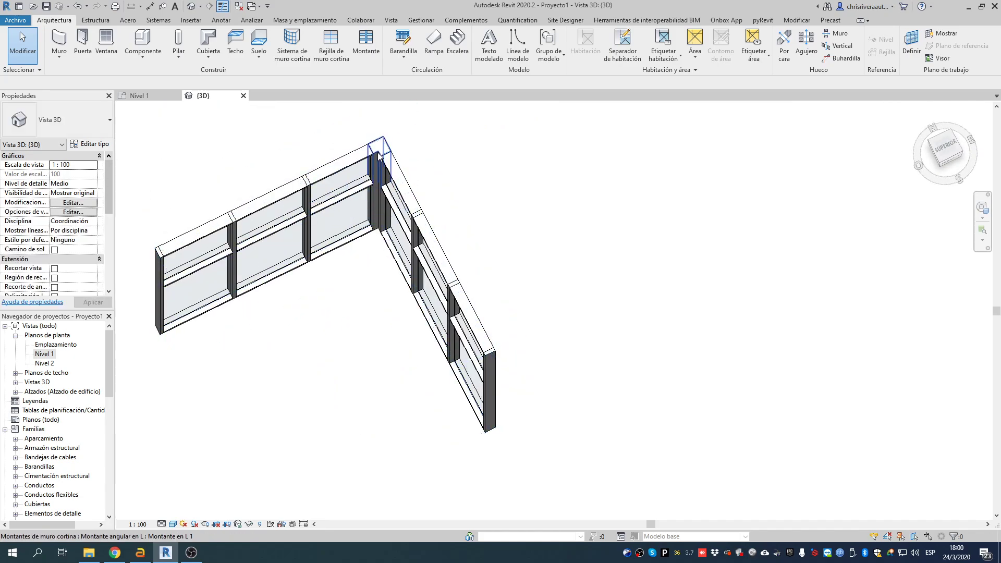
{"action": "left_click", "coordinate": [385, 167]}
{"action": "middle_click_drag", "start_coordinate": [544, 259], "coordinate": [451, 359], "text": "shift"}
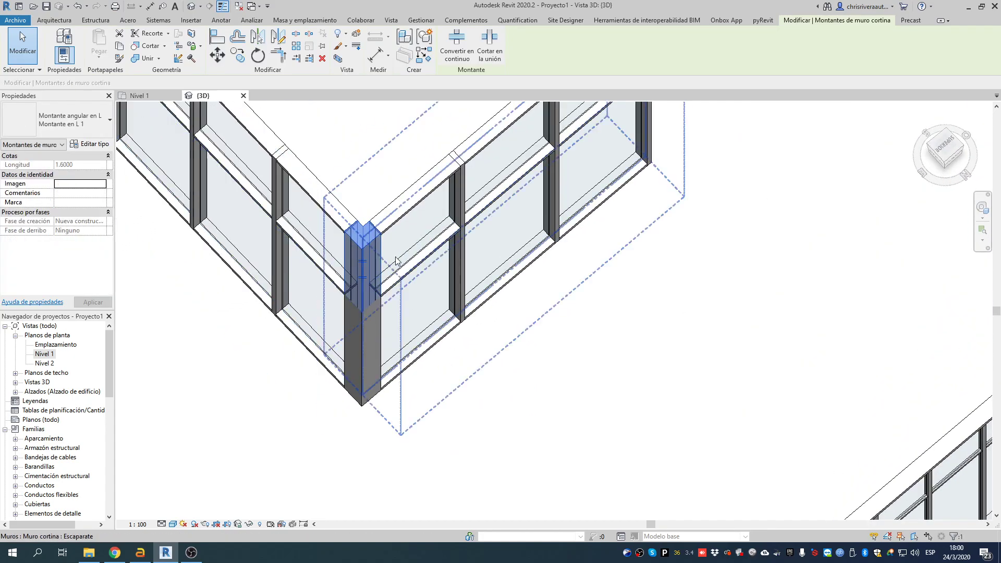
{"action": "scroll", "coordinate": [362, 254], "scroll_direction": "up", "scroll_amount": 3}
{"action": "middle_click_drag", "start_coordinate": [358, 251], "coordinate": [374, 225], "text": "shift"}
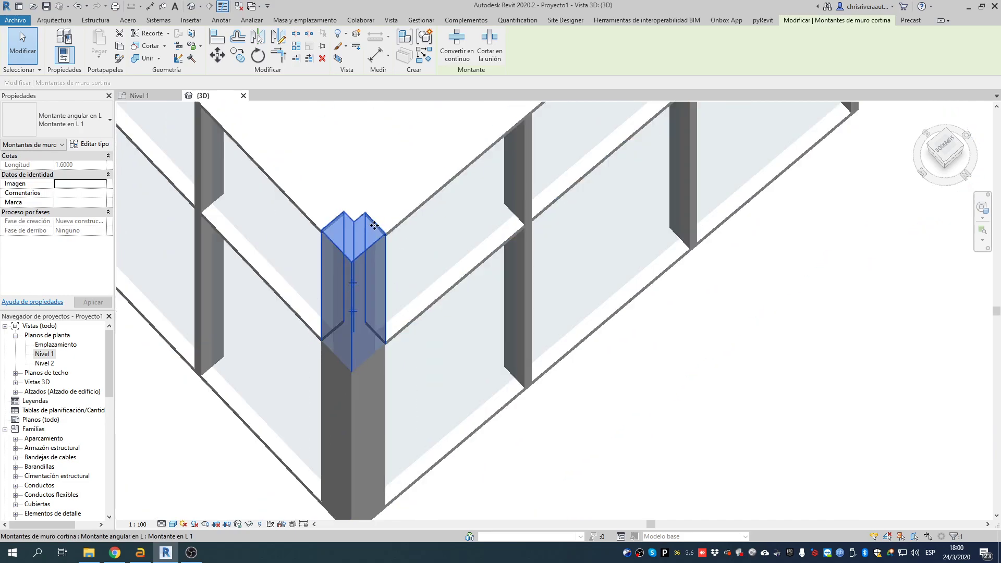
{"action": "scroll", "coordinate": [375, 225], "scroll_direction": "down", "scroll_amount": 3}
{"action": "key", "text": "Escape"}
{"action": "scroll", "coordinate": [346, 300], "scroll_direction": "up", "scroll_amount": 2}
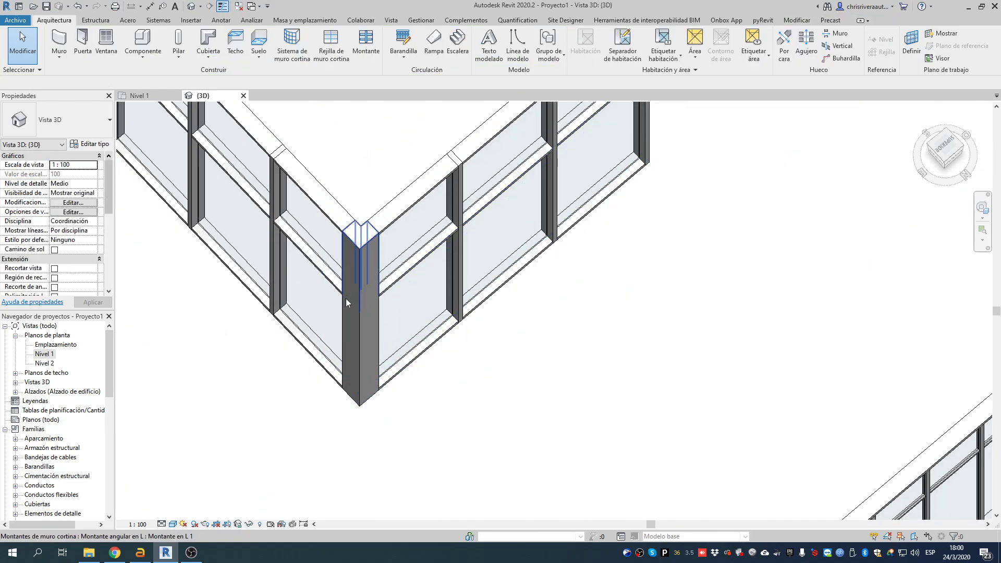
Set the Montante en L 1 type's Grosor to 0.08 and both Soporte 1 and Soporte 2 to 0.10.
{"action": "left_click", "coordinate": [355, 329]}
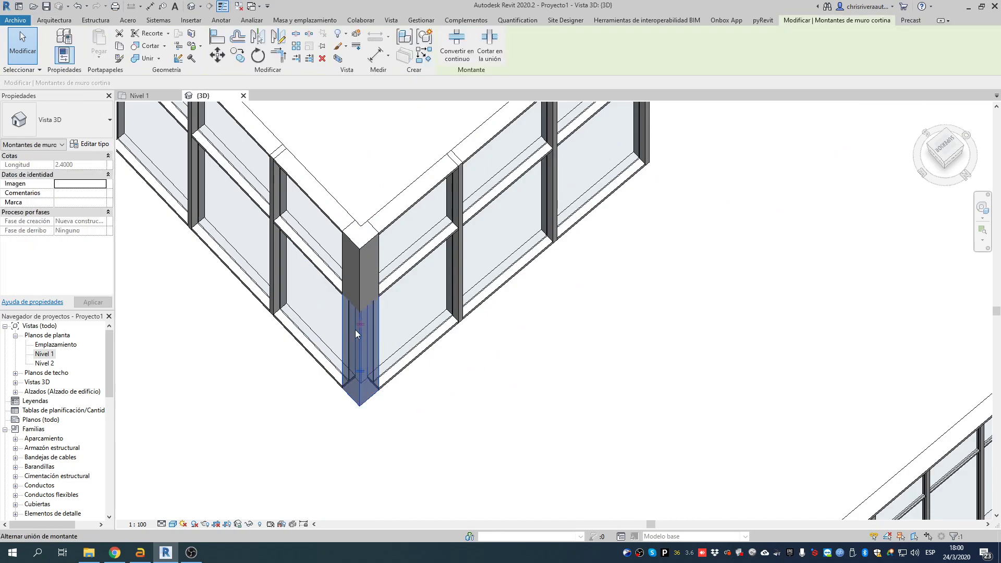
{"action": "left_click", "coordinate": [77, 144]}
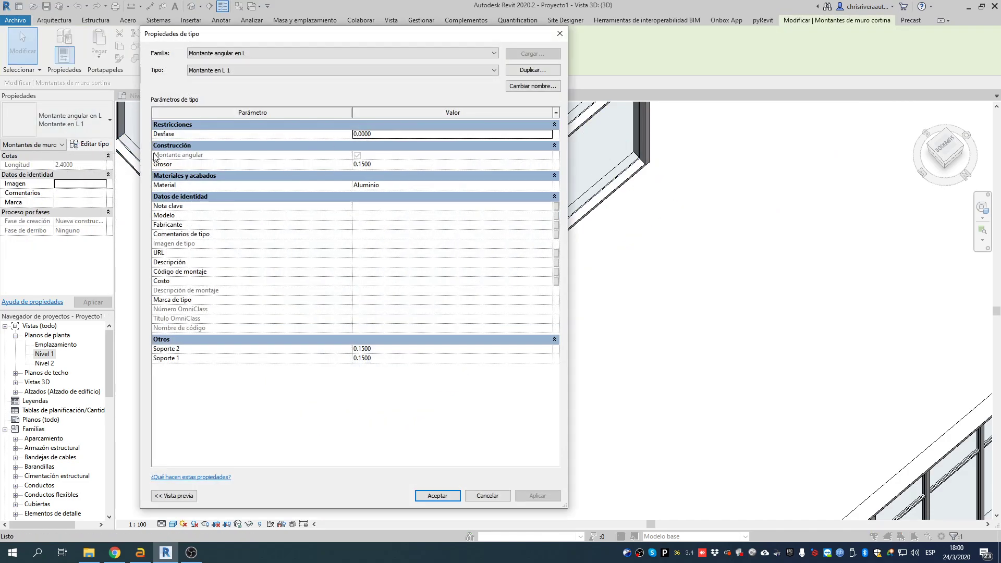
{"action": "mouse_move", "coordinate": [195, 168]}
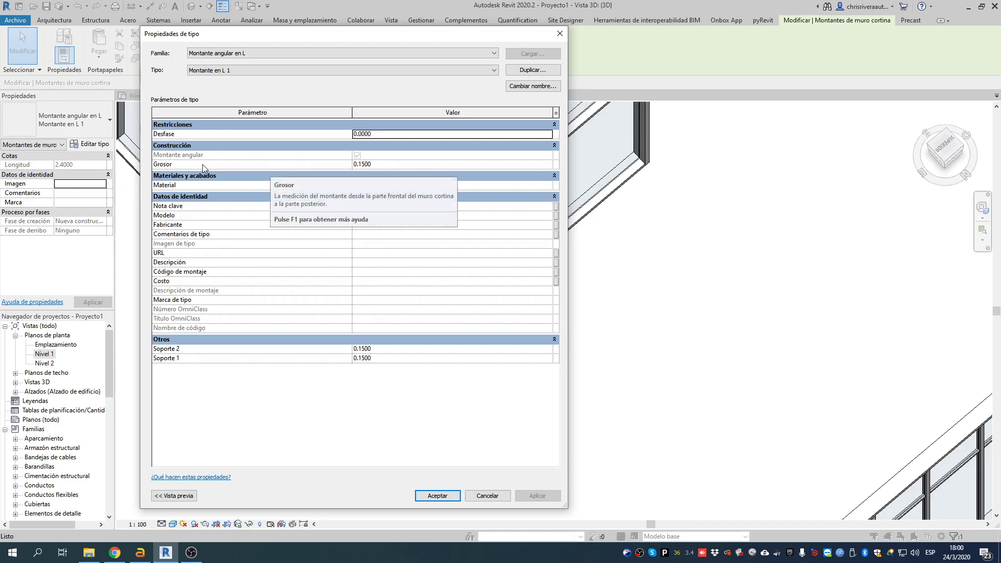
{"action": "left_click", "coordinate": [377, 163]}
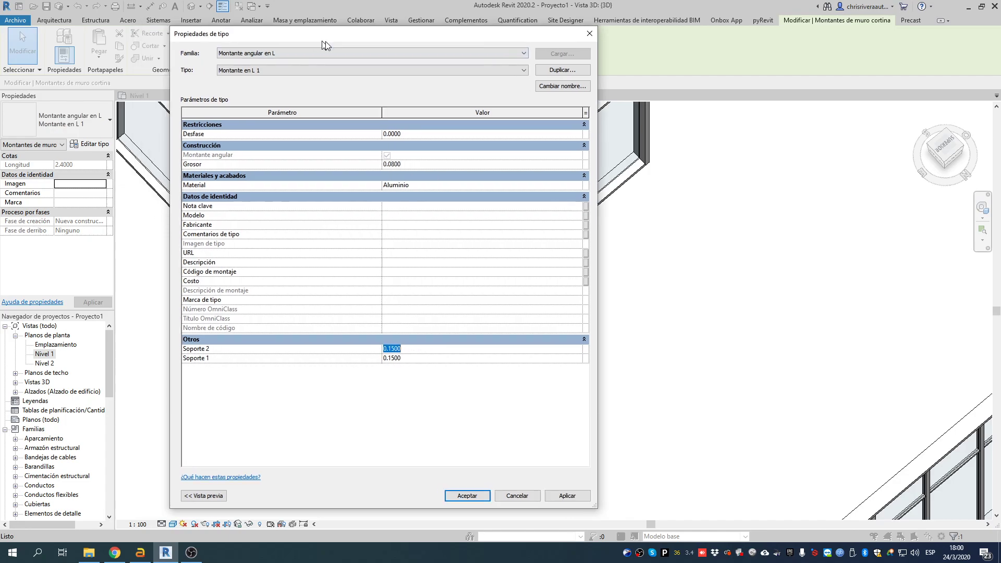
{"action": "left_click_drag", "start_coordinate": [289, 40], "coordinate": [588, 42]}
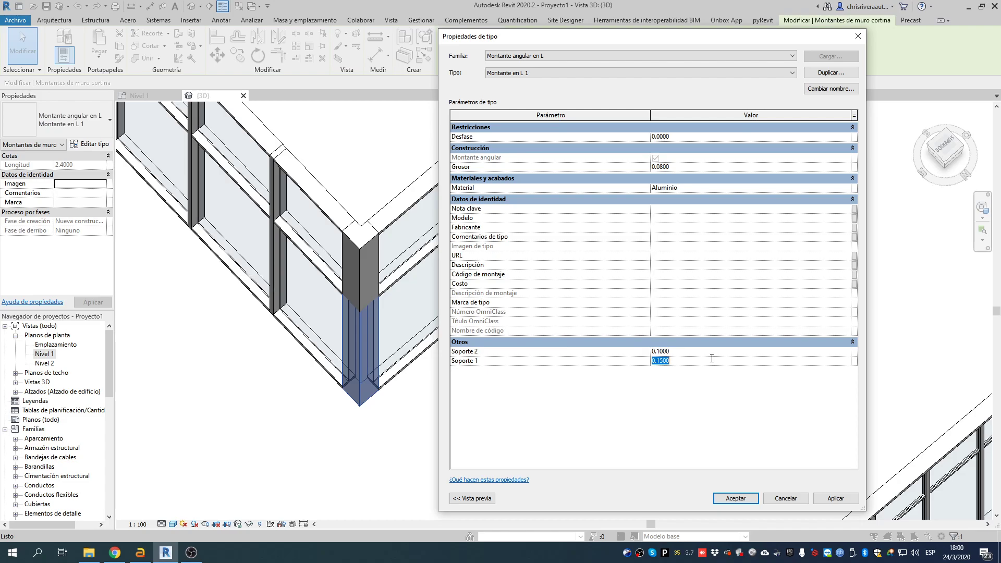
{"action": "left_click", "coordinate": [834, 499]}
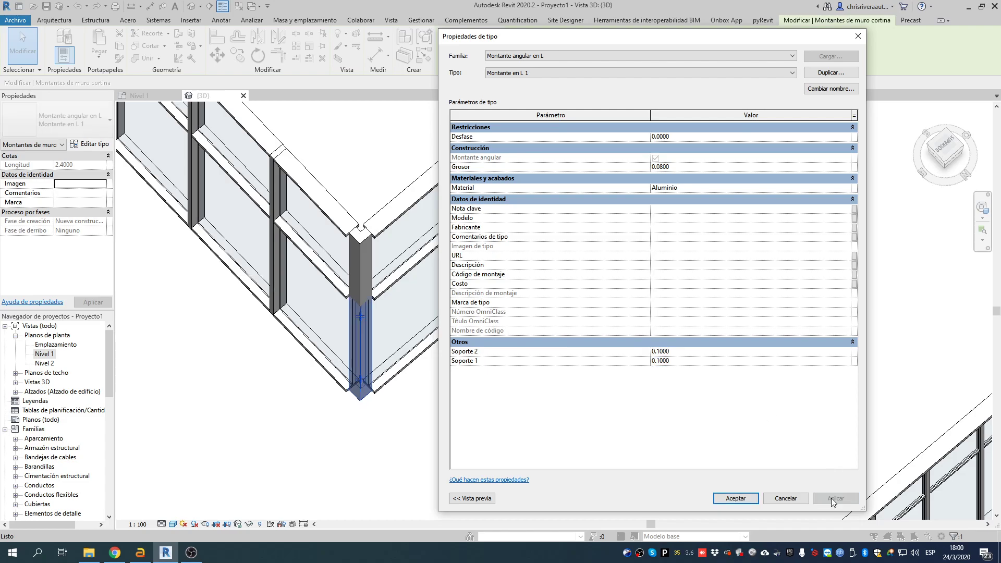
{"action": "left_click", "coordinate": [735, 499]}
{"action": "key", "text": "Escape"}
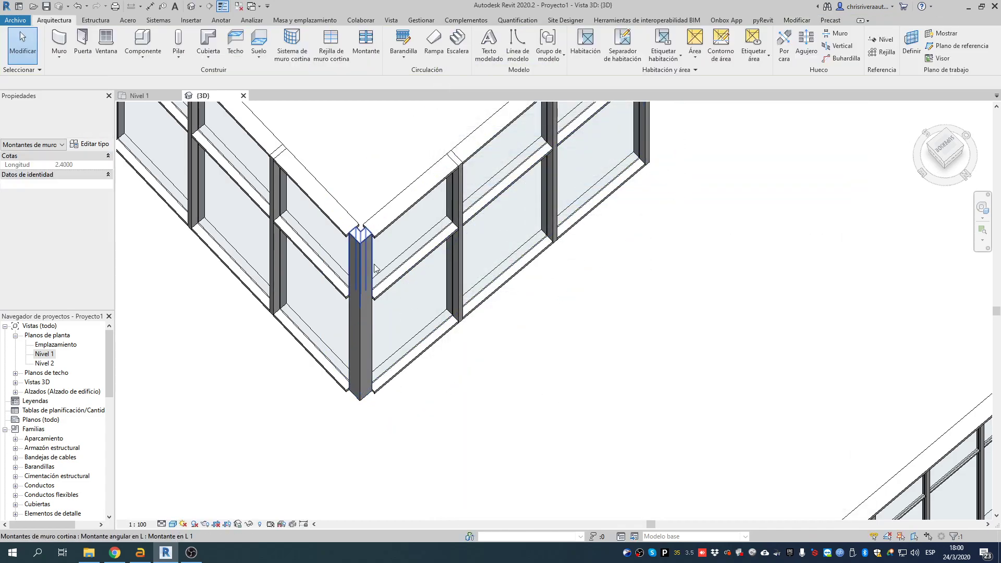
Examine how the upper horizontal 50 x 150mm mullions meet the resized L-shaped corner mullion.
{"action": "scroll", "coordinate": [351, 233], "scroll_direction": "up", "scroll_amount": 4}
{"action": "scroll", "coordinate": [388, 210], "scroll_direction": "up", "scroll_amount": 3}
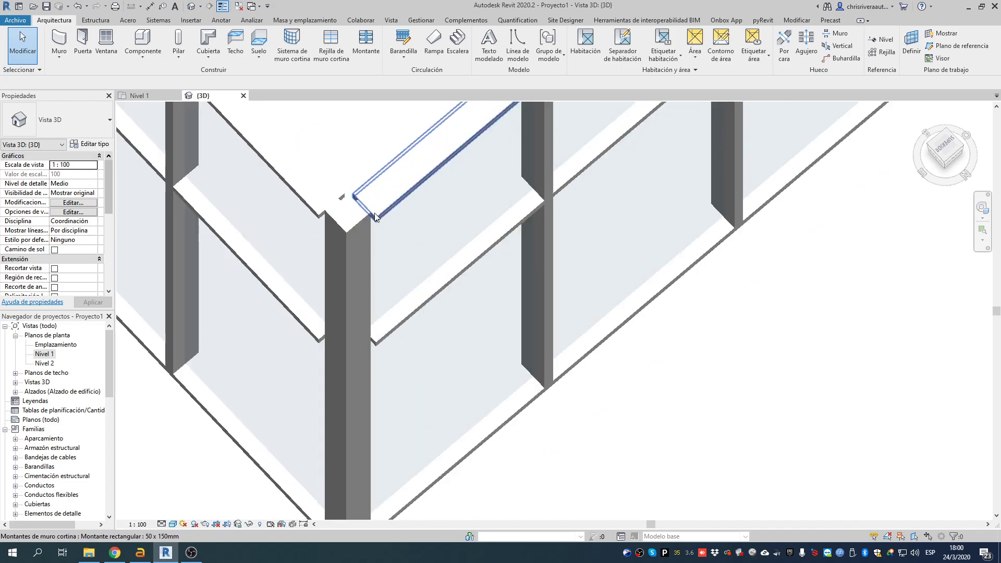
{"action": "left_click", "coordinate": [386, 217]}
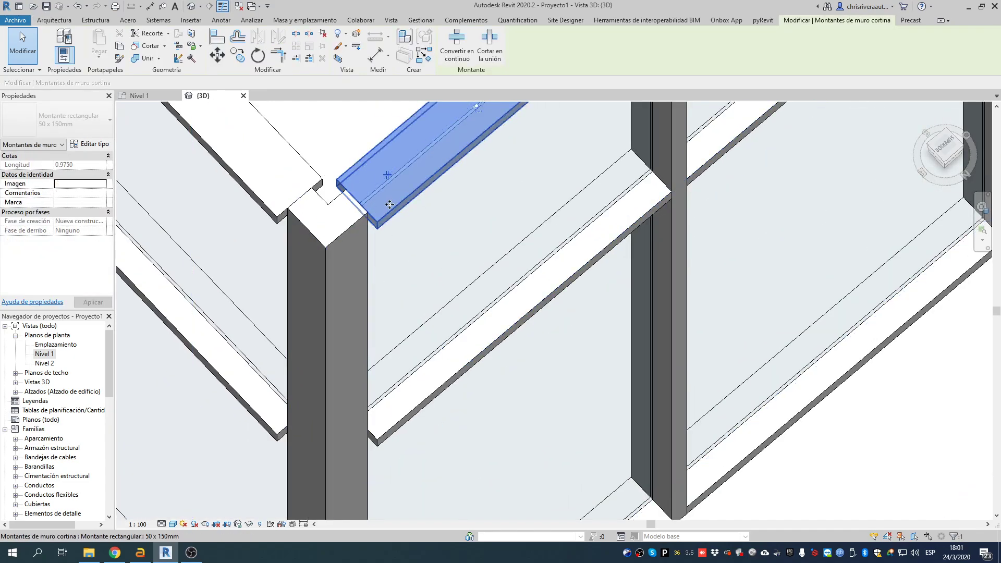
{"action": "scroll", "coordinate": [374, 245], "scroll_direction": "down", "scroll_amount": 2}
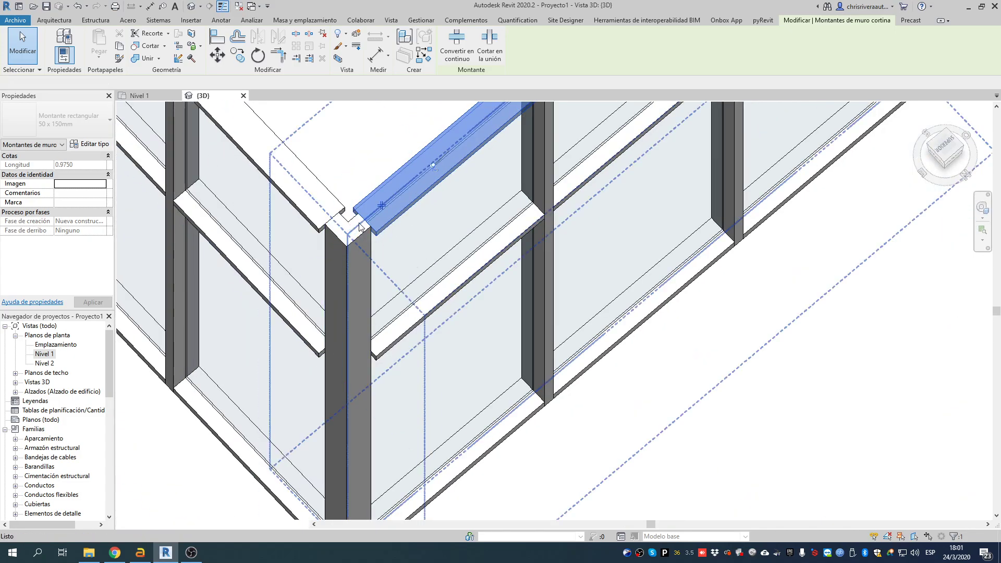
{"action": "scroll", "coordinate": [374, 249], "scroll_direction": "down", "scroll_amount": 2}
{"action": "key", "text": "Escape"}
{"action": "scroll", "coordinate": [590, 343], "scroll_direction": "down", "scroll_amount": 2}
{"action": "middle_click_drag", "start_coordinate": [414, 324], "coordinate": [545, 334], "text": "shift"}
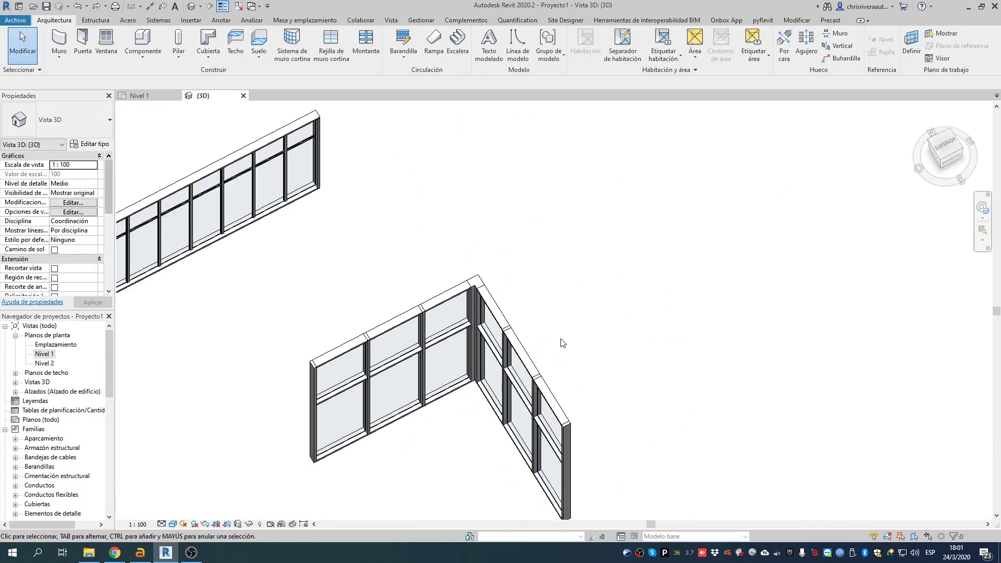
Draw two connected Escaparate curtain walls forming an obtuse corner in the empty area beside the first corner, the second about 4 m long.
{"action": "scroll", "coordinate": [521, 271], "scroll_direction": "down", "scroll_amount": 1}
{"action": "middle_click_drag", "start_coordinate": [473, 293], "coordinate": [319, 280]}
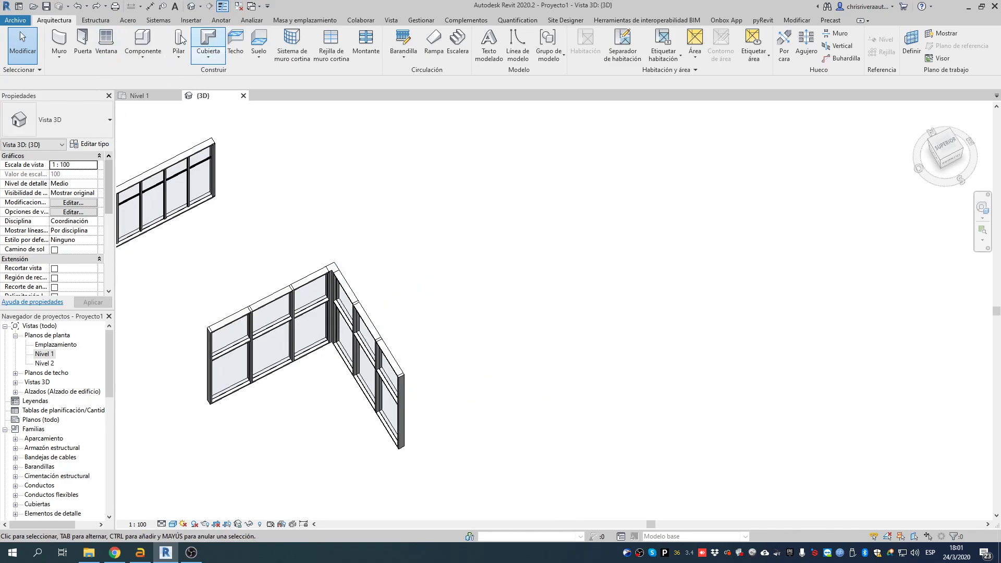
{"action": "key", "text": "w"}
{"action": "key", "text": "a"}
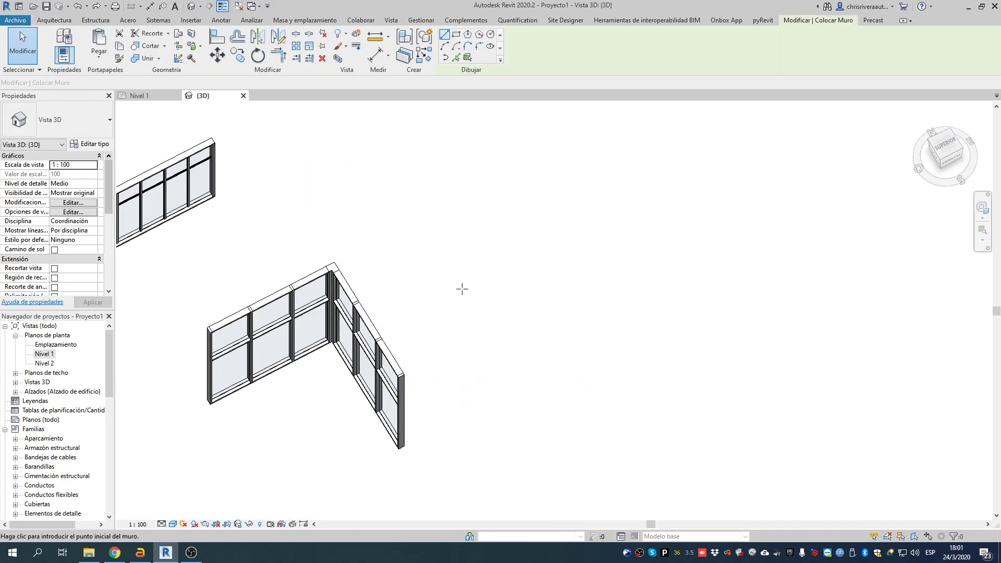
{"action": "left_click", "coordinate": [462, 290]}
{"action": "left_click", "coordinate": [611, 249]}
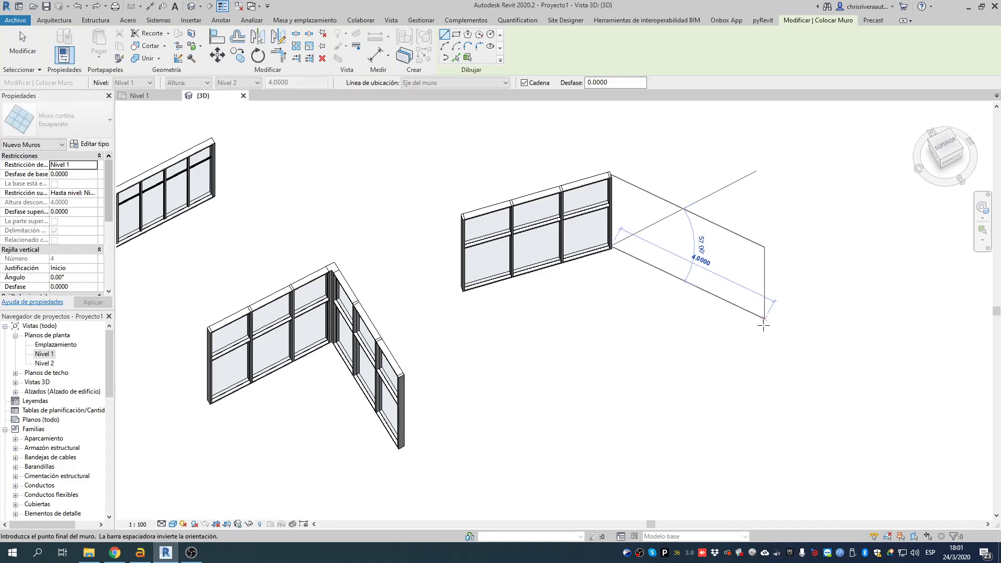
{"action": "left_click", "coordinate": [771, 324]}
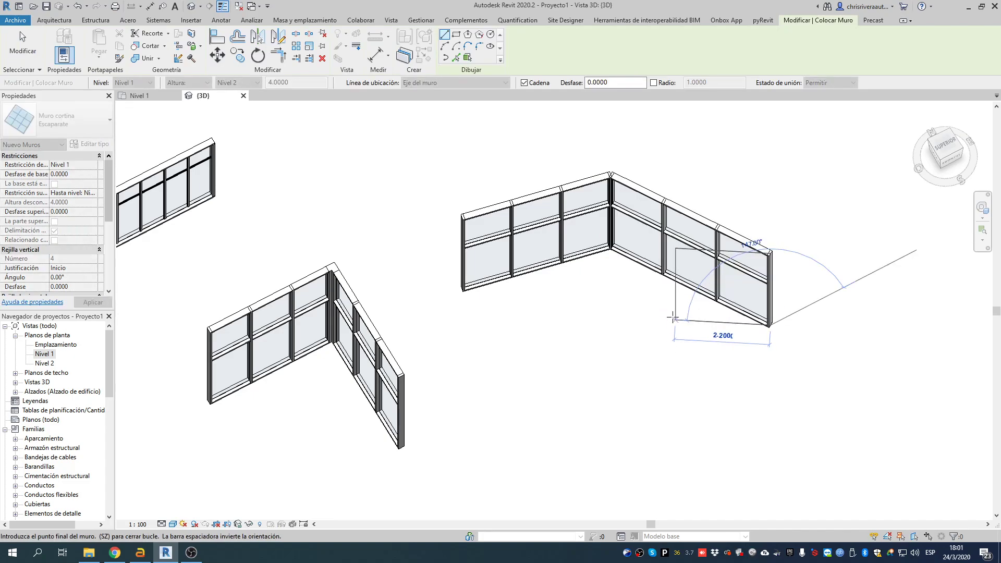
{"action": "key", "text": "Escape"}
{"action": "scroll", "coordinate": [713, 253], "scroll_direction": "up", "scroll_amount": 3}
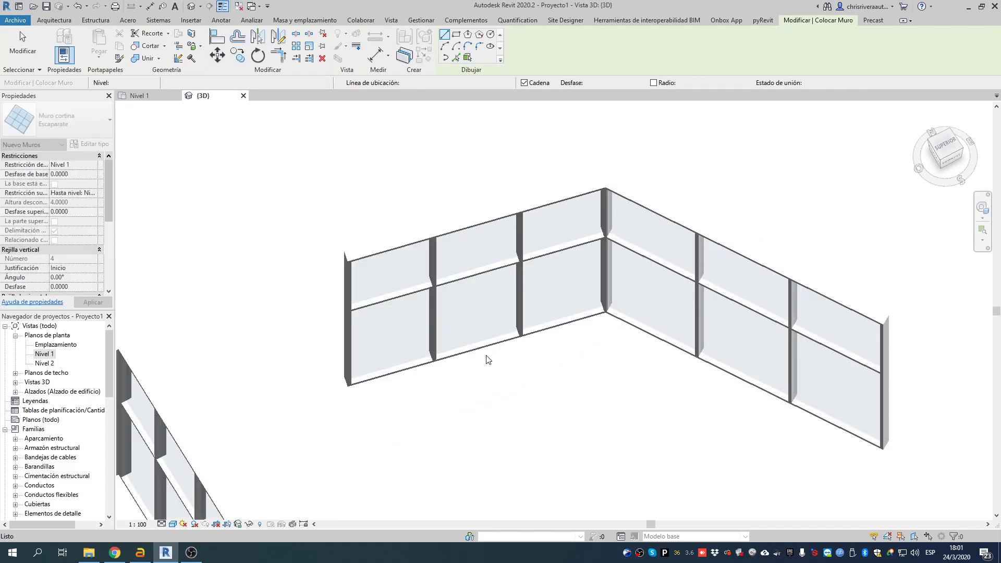
{"action": "key", "text": "Escape"}
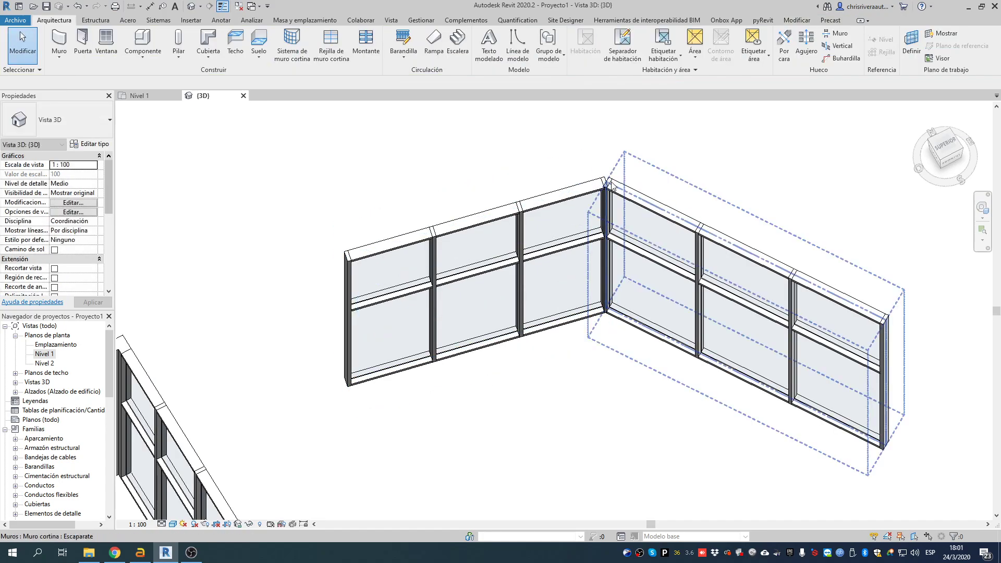
Unpin one wall's two mullions at the obtuse corner and change them to Montante en L 1, deleting the overlapping mullions.
{"action": "left_click", "coordinate": [608, 210]}
{"action": "middle_click_drag", "start_coordinate": [806, 348], "coordinate": [461, 342], "text": "shift"}
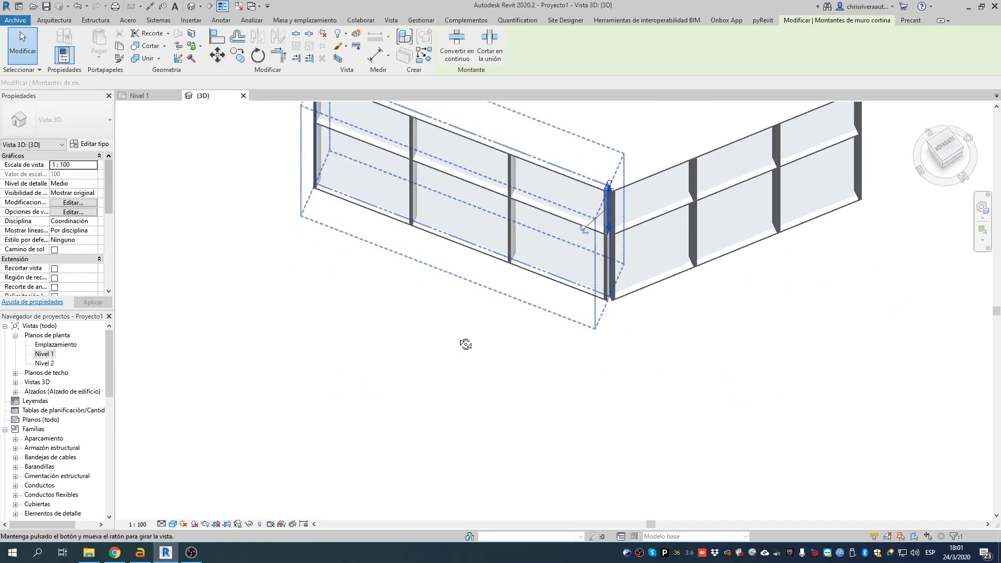
{"action": "scroll", "coordinate": [603, 224], "scroll_direction": "up", "scroll_amount": 5}
{"action": "left_click", "coordinate": [600, 246], "text": "ctrl"}
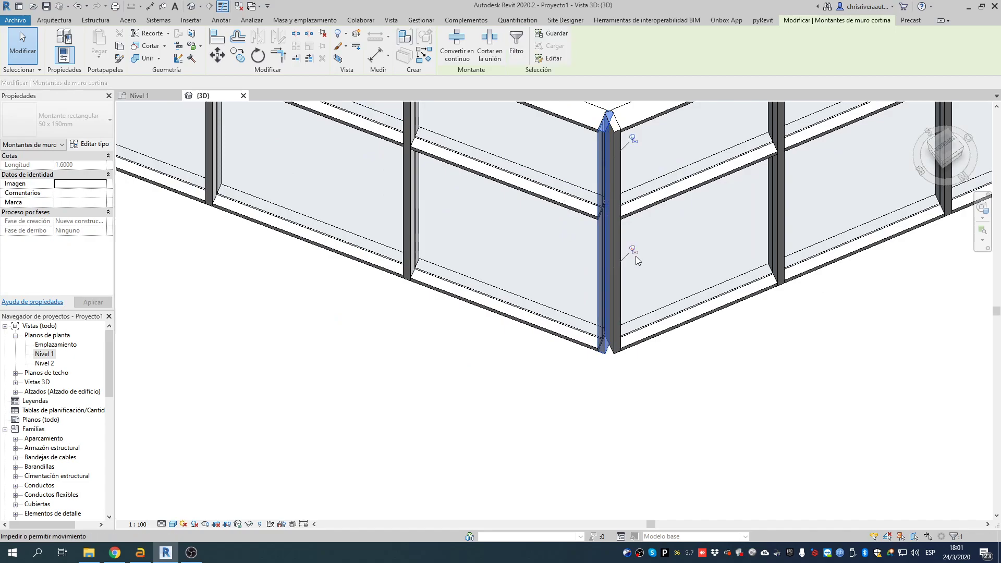
{"action": "key", "text": "p"}
{"action": "middle_click_drag", "start_coordinate": [625, 189], "coordinate": [615, 233]}
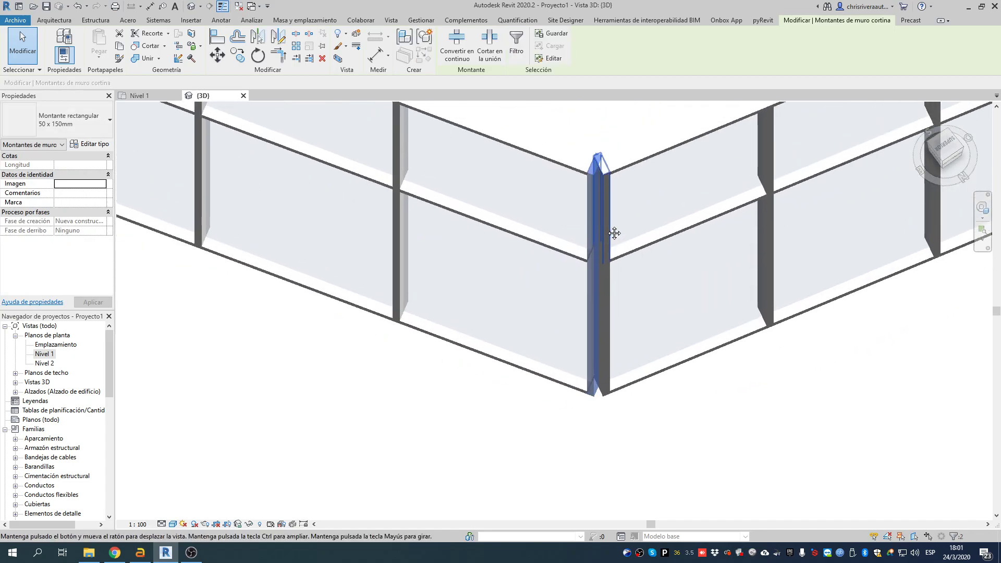
{"action": "left_click", "coordinate": [102, 126]}
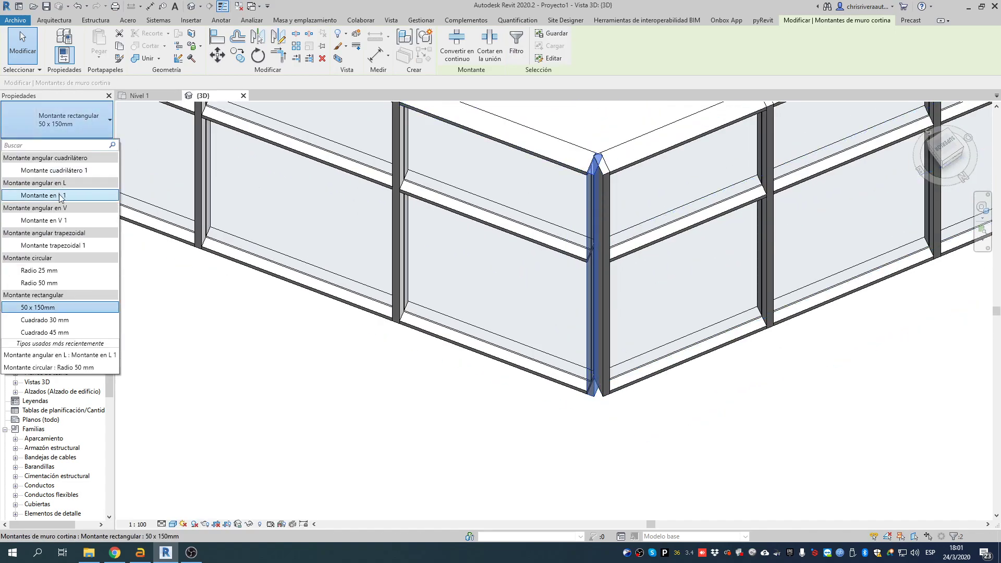
{"action": "left_click", "coordinate": [42, 193]}
{"action": "left_click", "coordinate": [702, 357]}
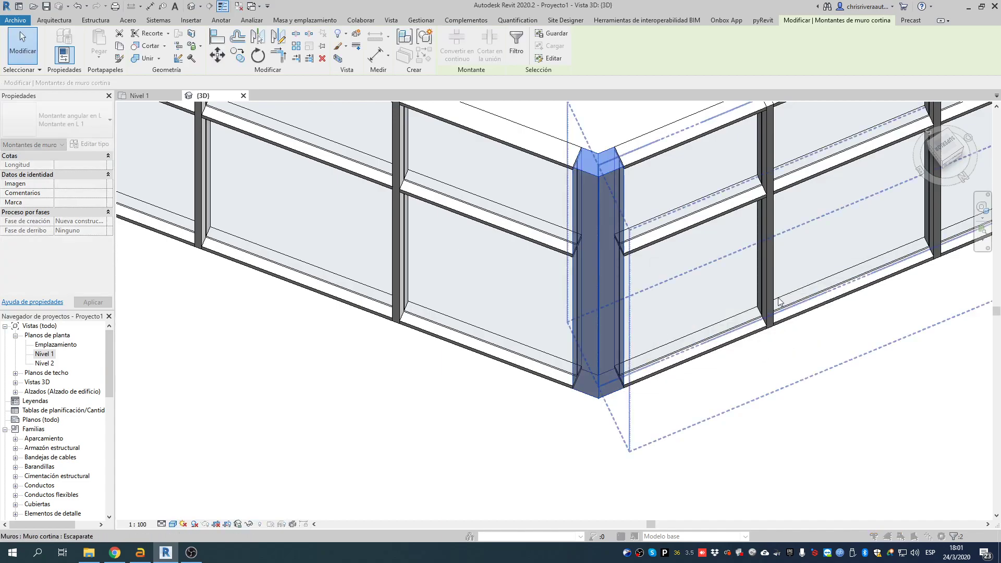
Change the upper and lower mullions at the obtuse corner to type Montante en V 1.
{"action": "middle_click_drag", "start_coordinate": [644, 224], "coordinate": [646, 235]}
{"action": "scroll", "coordinate": [574, 280], "scroll_direction": "down", "scroll_amount": 4}
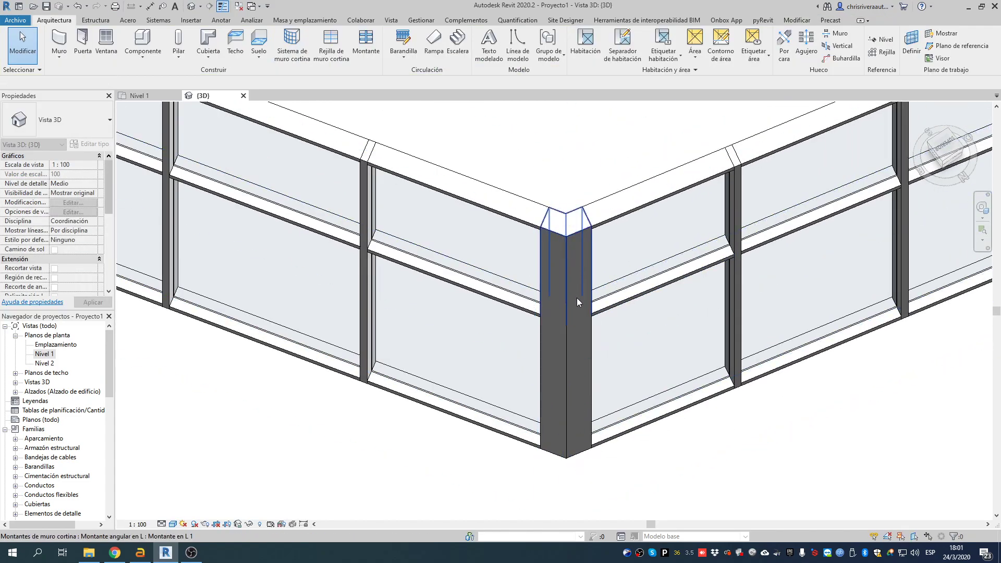
{"action": "scroll", "coordinate": [564, 252], "scroll_direction": "down", "scroll_amount": 2}
{"action": "left_click", "coordinate": [559, 251]}
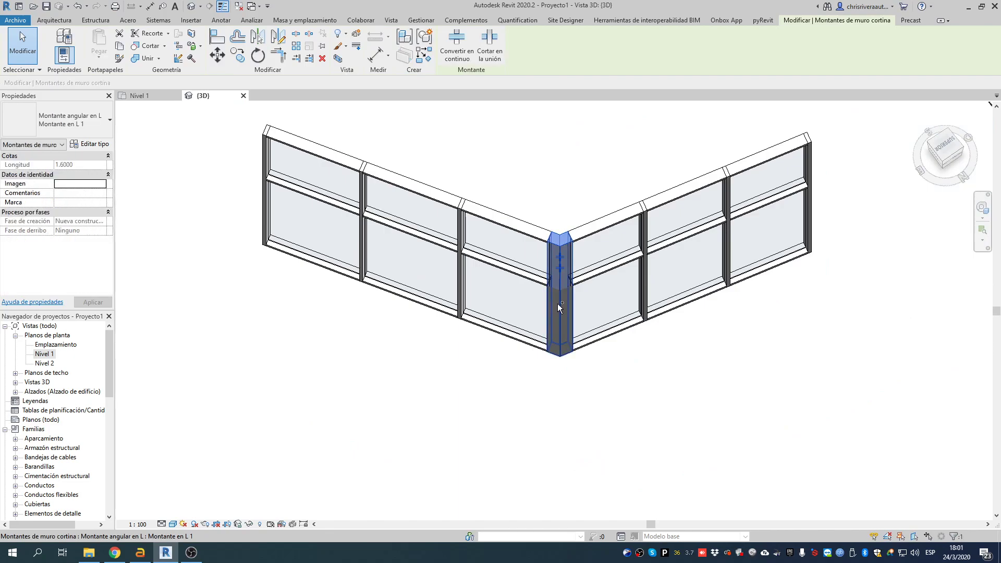
{"action": "left_click", "coordinate": [75, 117]}
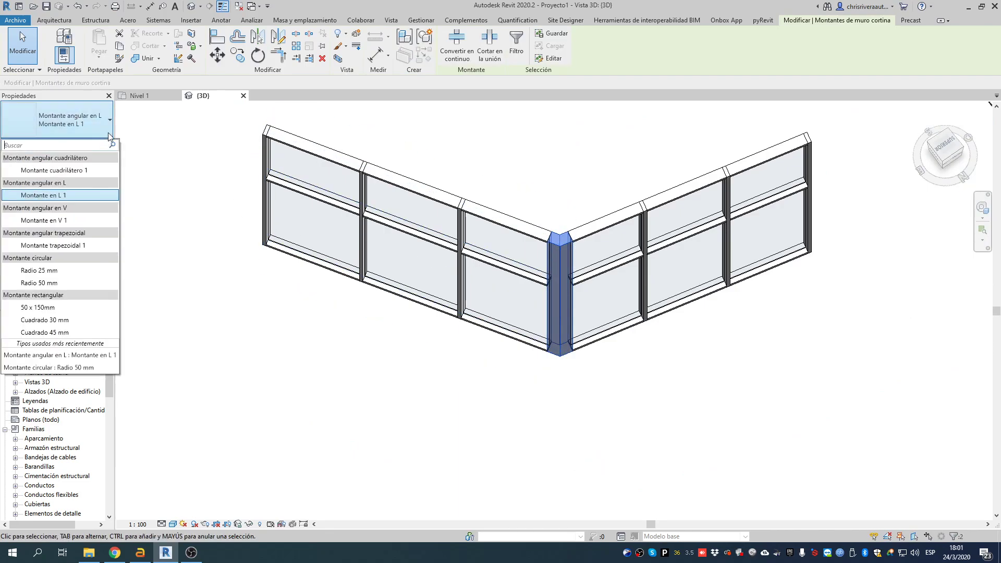
{"action": "left_click", "coordinate": [49, 220]}
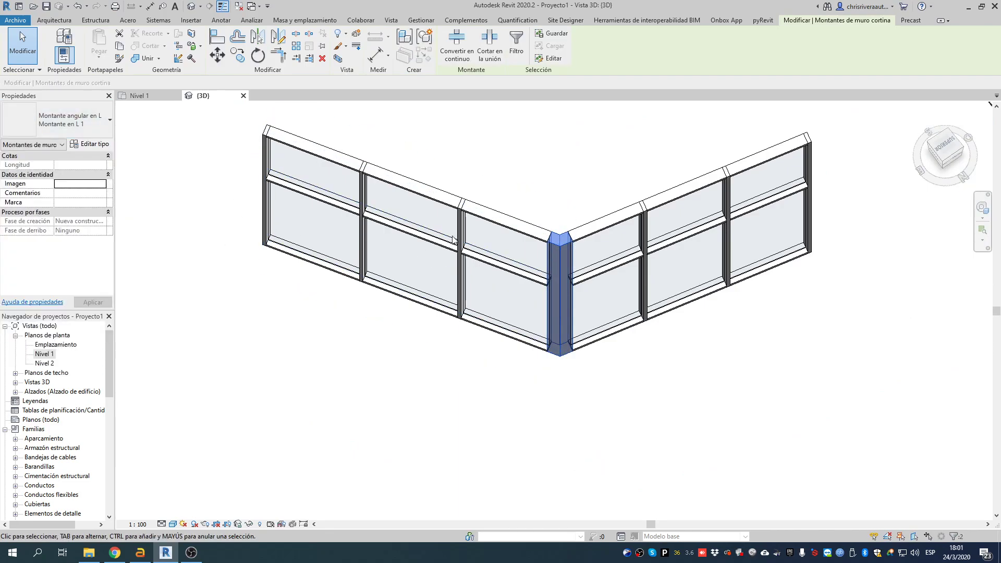
{"action": "left_click", "coordinate": [586, 162]}
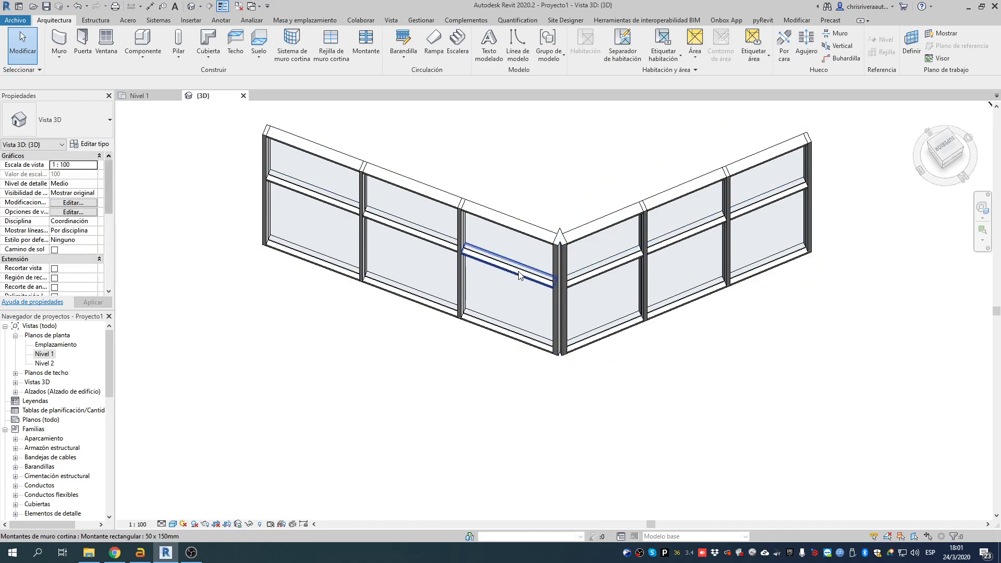
{"action": "scroll", "coordinate": [559, 242], "scroll_direction": "up", "scroll_amount": 5}
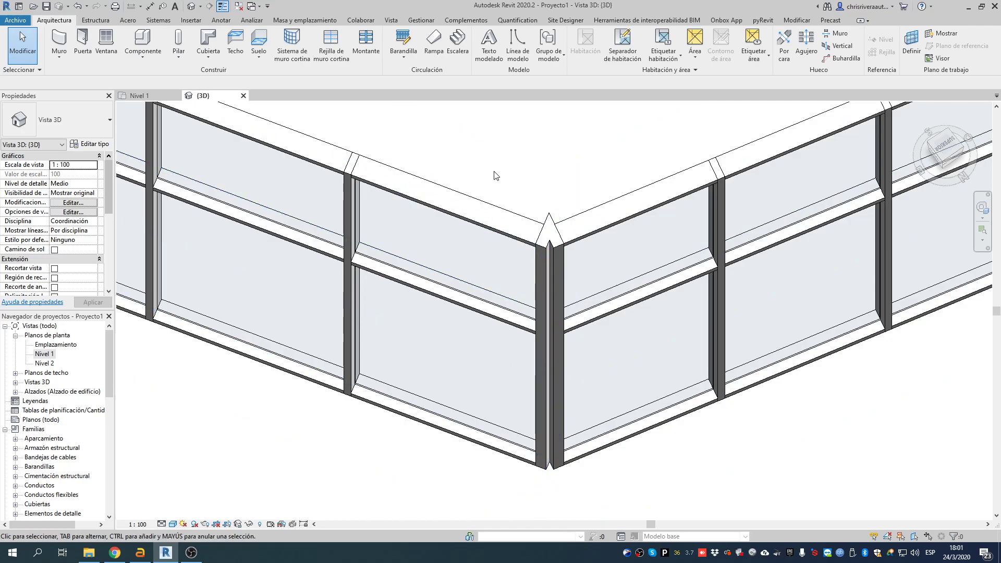
Change the upper and lower V-shaped mullions at the obtuse corner to the Montante angular cuadrilátero type Montante cuadrilátero 1.
{"action": "left_click", "coordinate": [550, 221]}
{"action": "key", "text": "Escape"}
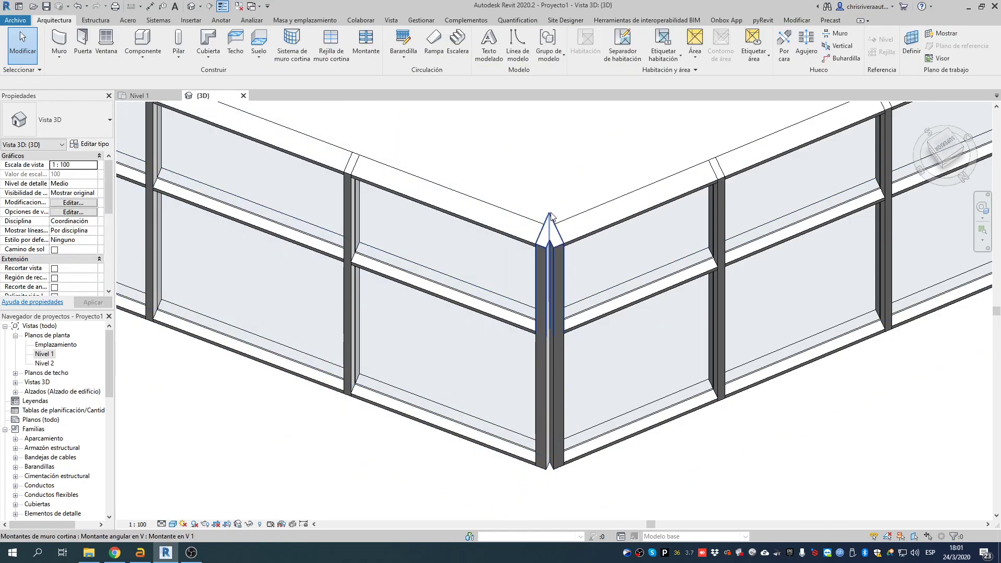
{"action": "left_click", "coordinate": [551, 215]}
{"action": "left_click", "coordinate": [547, 378], "text": "ctrl"}
{"action": "left_click", "coordinate": [85, 115]}
{"action": "left_click", "coordinate": [55, 173]}
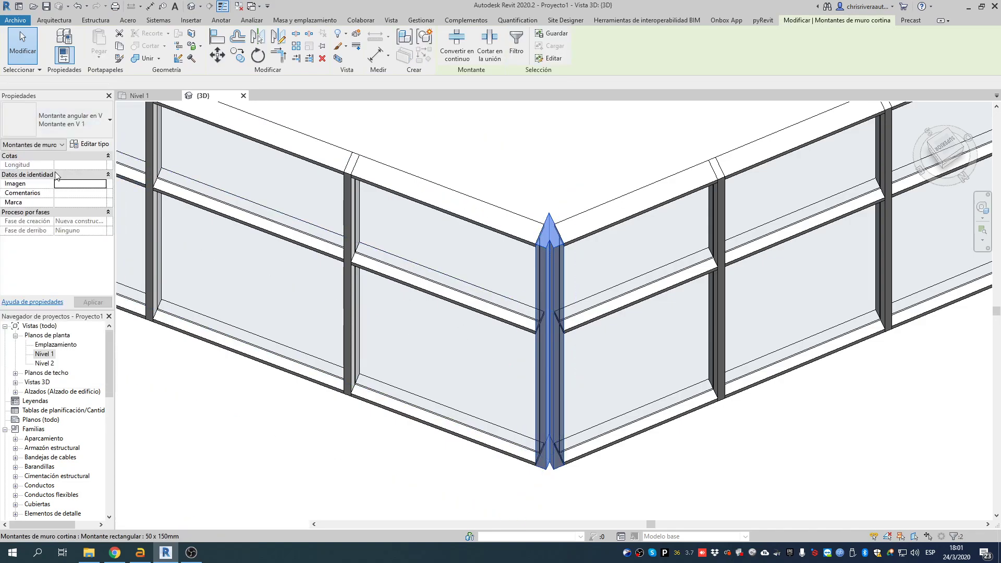
{"action": "left_click", "coordinate": [570, 252]}
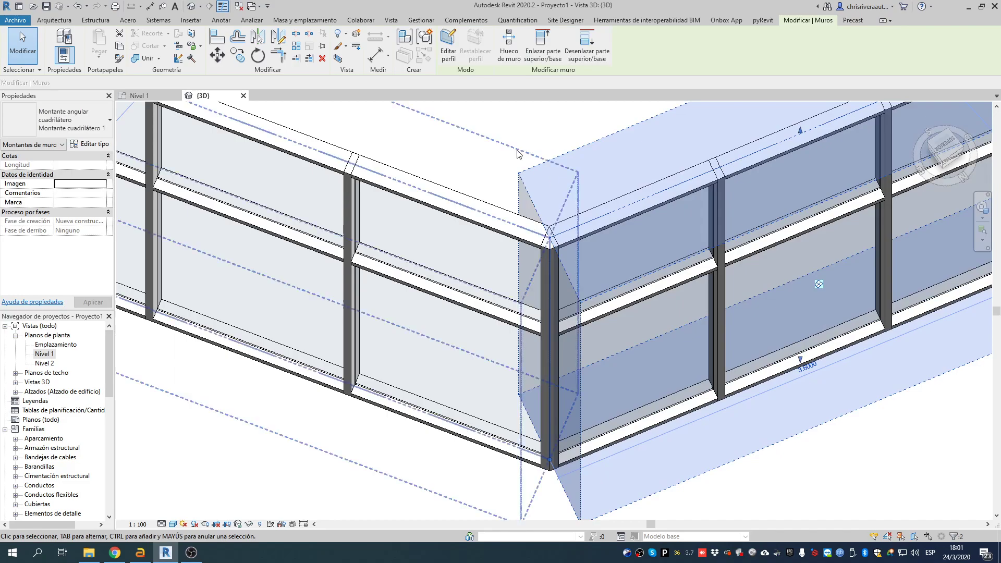
Examine the obtuse corner with its quadrilateral mullions up close and from several sides.
{"action": "left_click", "coordinate": [490, 134]}
{"action": "left_click", "coordinate": [531, 123]}
{"action": "scroll", "coordinate": [584, 431], "scroll_direction": "up", "scroll_amount": 3}
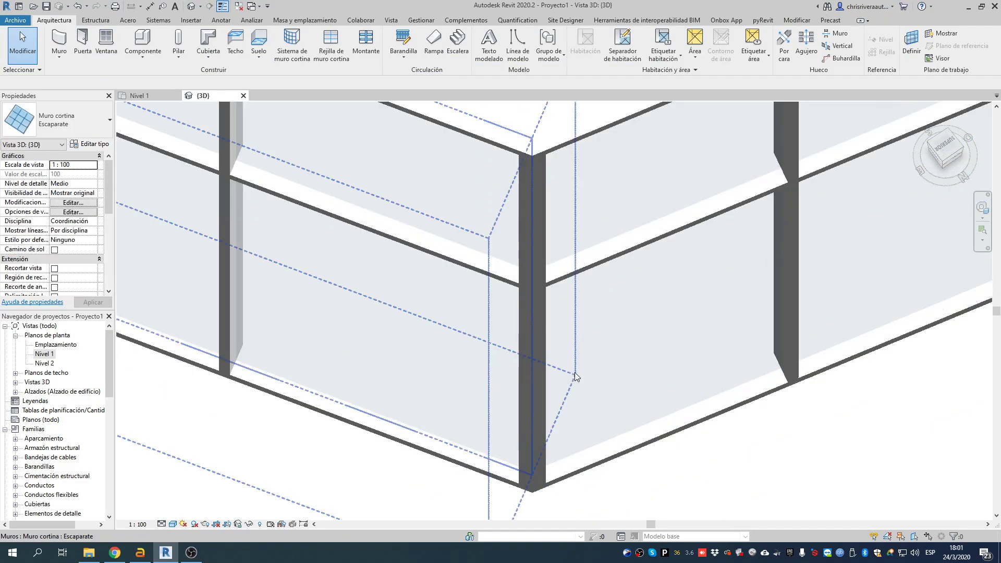
{"action": "key", "text": "Escape"}
{"action": "scroll", "coordinate": [576, 375], "scroll_direction": "down", "scroll_amount": 3}
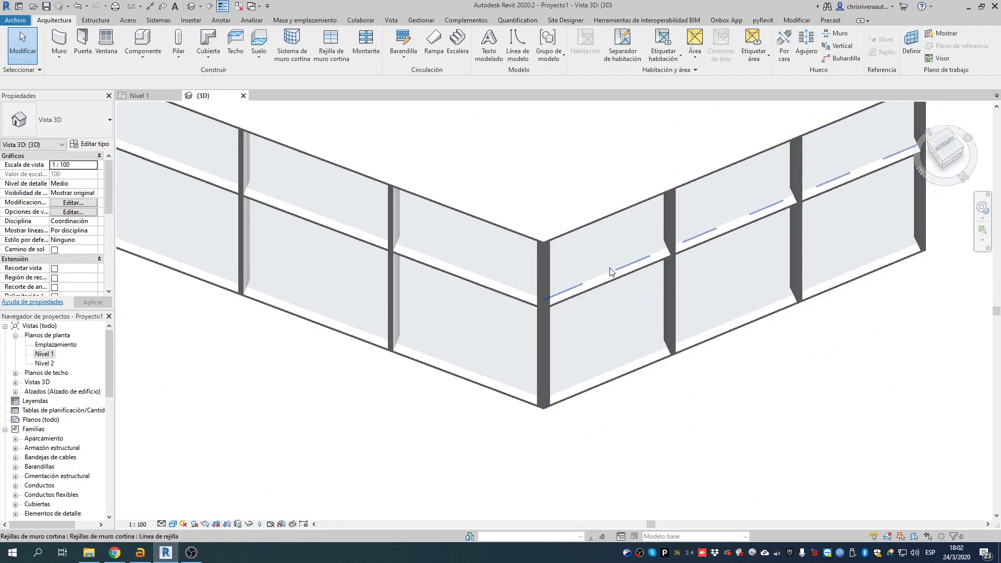
{"action": "middle_click_drag", "start_coordinate": [591, 248], "coordinate": [492, 319]}
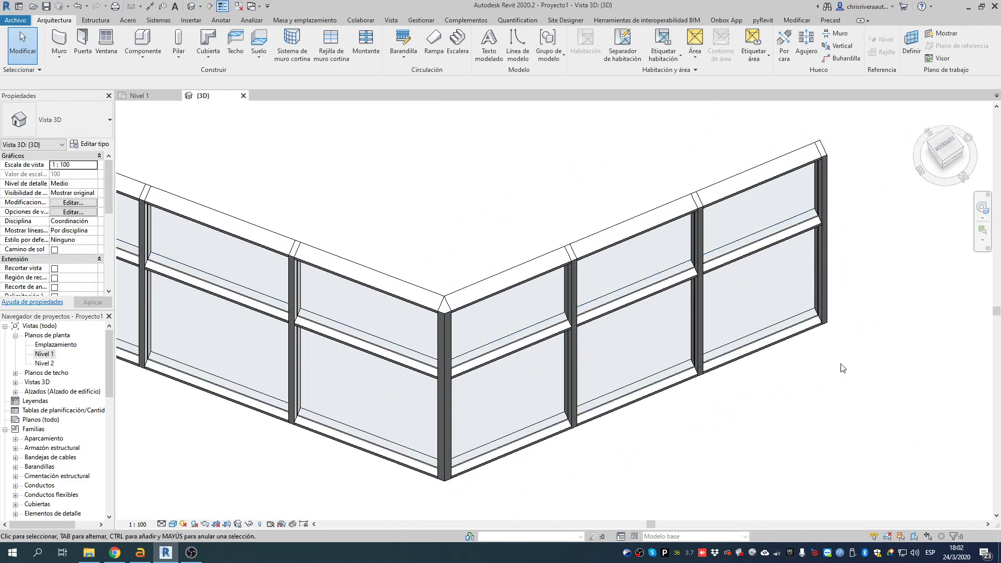
{"action": "scroll", "coordinate": [813, 313], "scroll_direction": "down", "scroll_amount": 4}
{"action": "middle_click_drag", "start_coordinate": [446, 281], "coordinate": [444, 196], "text": "shift"}
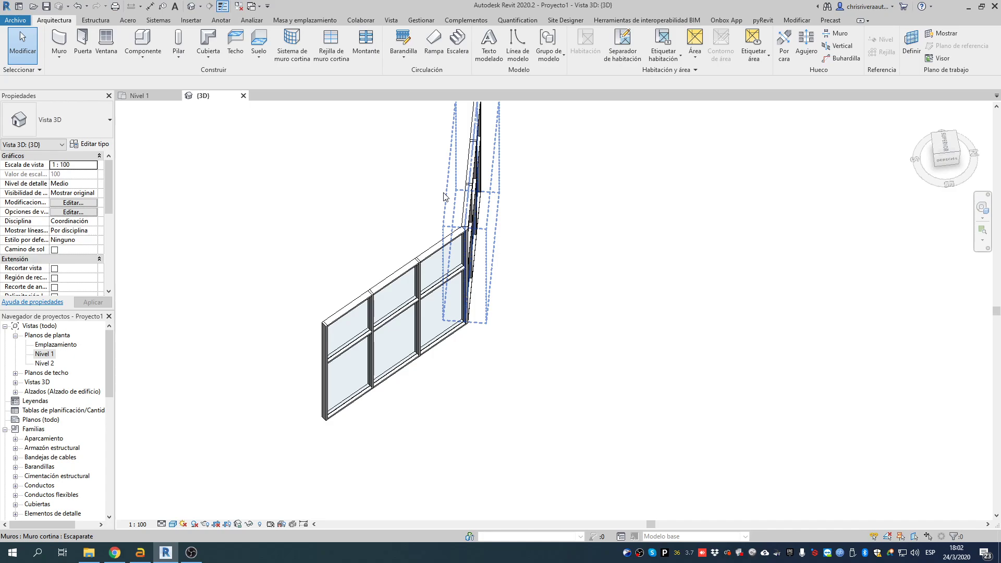
{"action": "middle_click_drag", "start_coordinate": [596, 304], "coordinate": [558, 313], "text": "shift"}
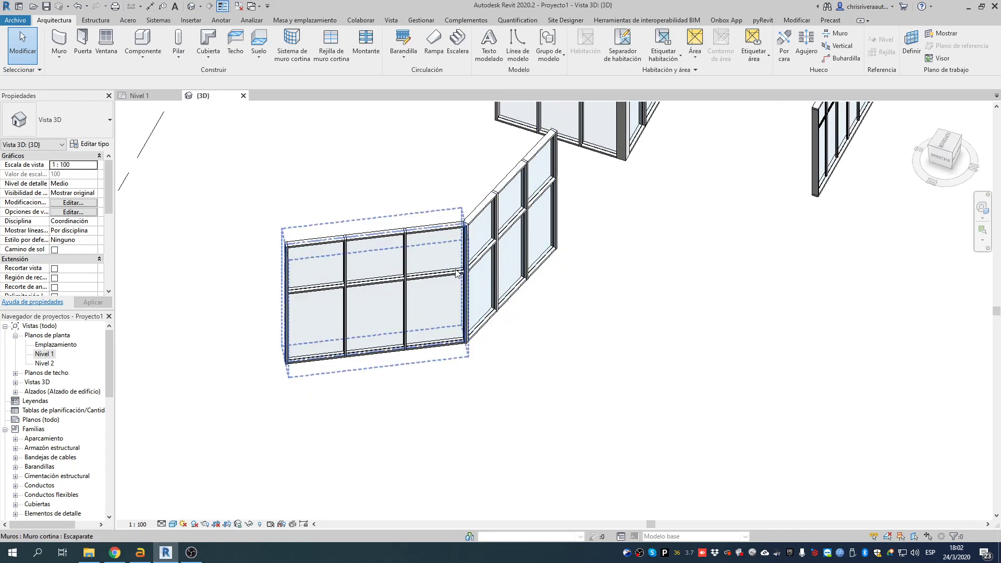
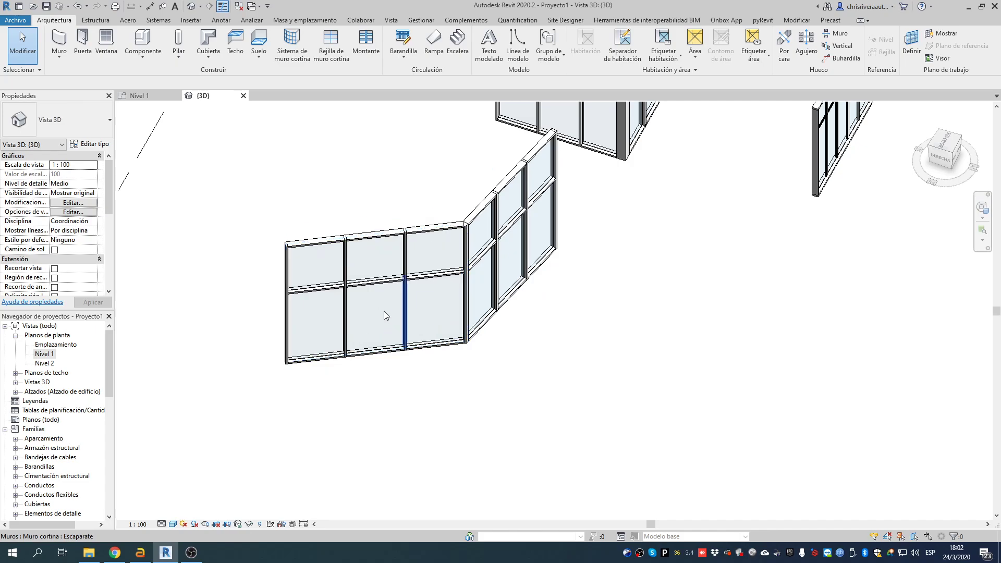
Change the lower end panel of one obtuse-corner wall, farthest from the corner, from glazed to Panel de sistema type Uniforme.
{"action": "scroll", "coordinate": [452, 235], "scroll_direction": "up", "scroll_amount": 5}
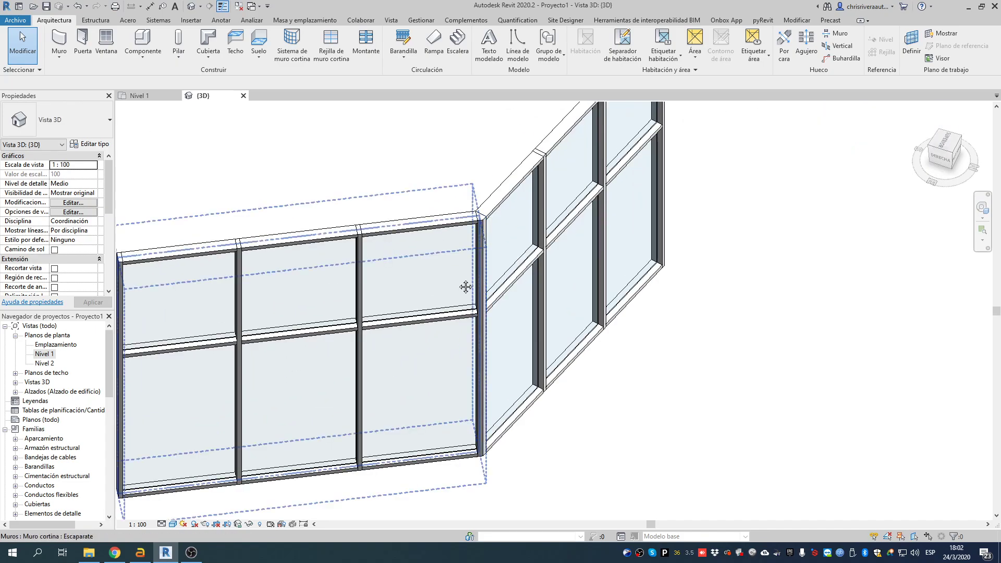
{"action": "middle_click_drag", "start_coordinate": [219, 344], "coordinate": [300, 308]}
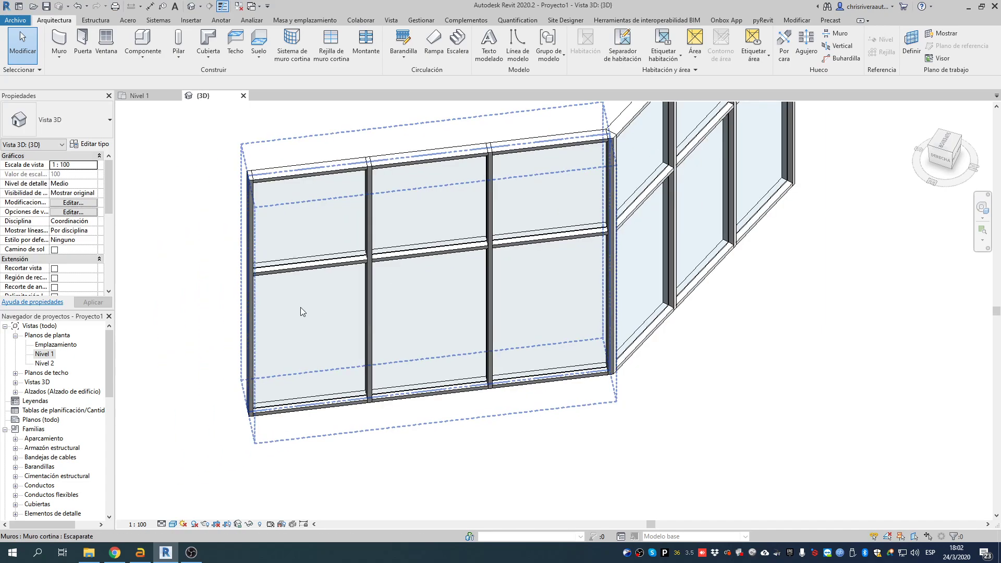
{"action": "left_click", "coordinate": [301, 308]}
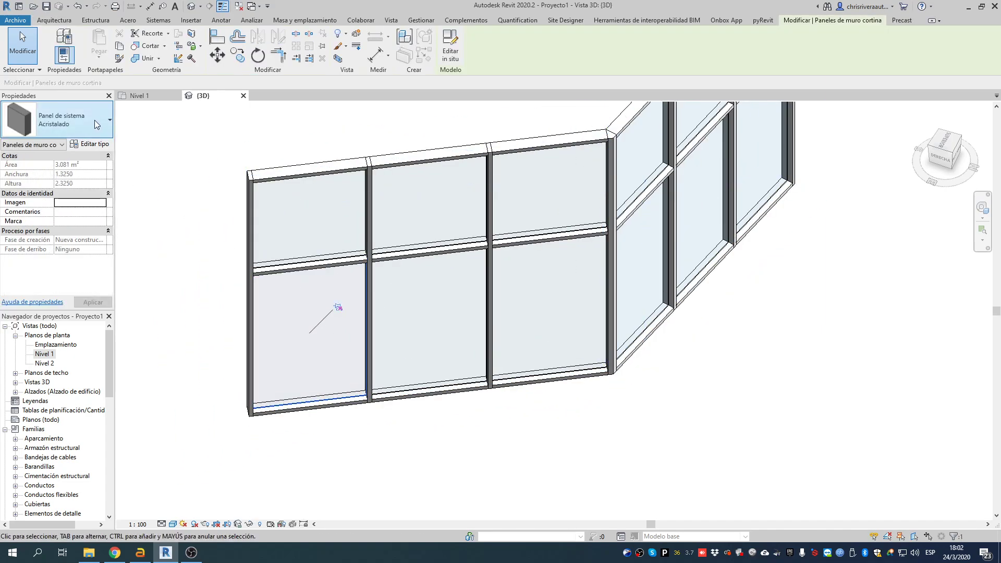
{"action": "left_click", "coordinate": [92, 120]}
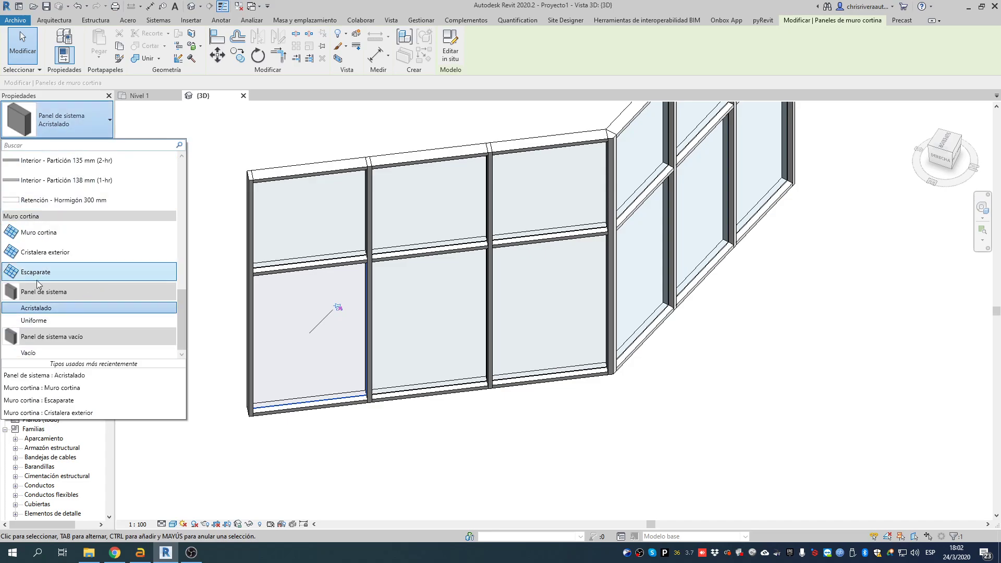
{"action": "left_click", "coordinate": [34, 320]}
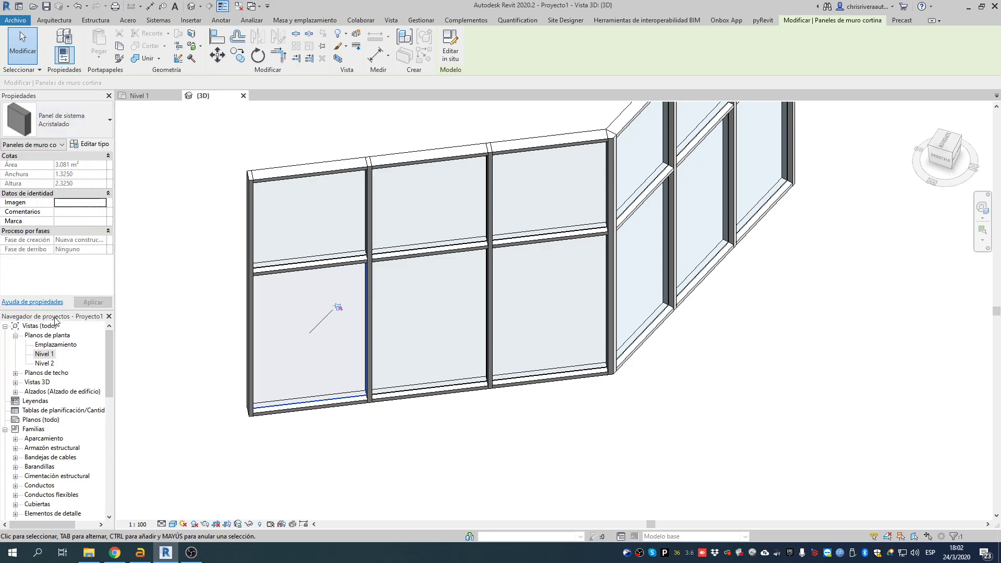
{"action": "left_click", "coordinate": [161, 402]}
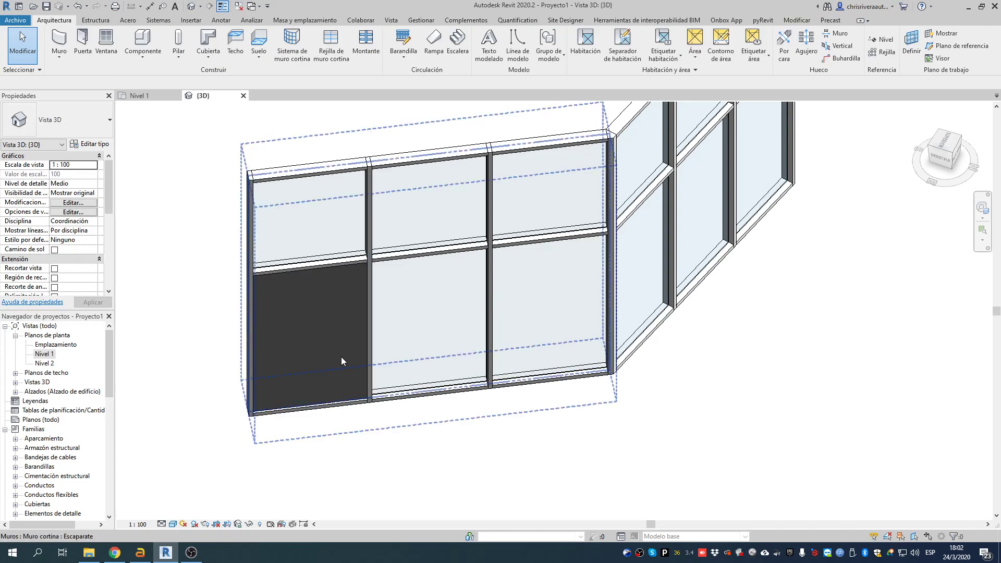
Set the material of the Uniforme system panel type to Madera - Tinte, and check the panel in the wall.
{"action": "middle_click_drag", "start_coordinate": [336, 386], "coordinate": [288, 355]}
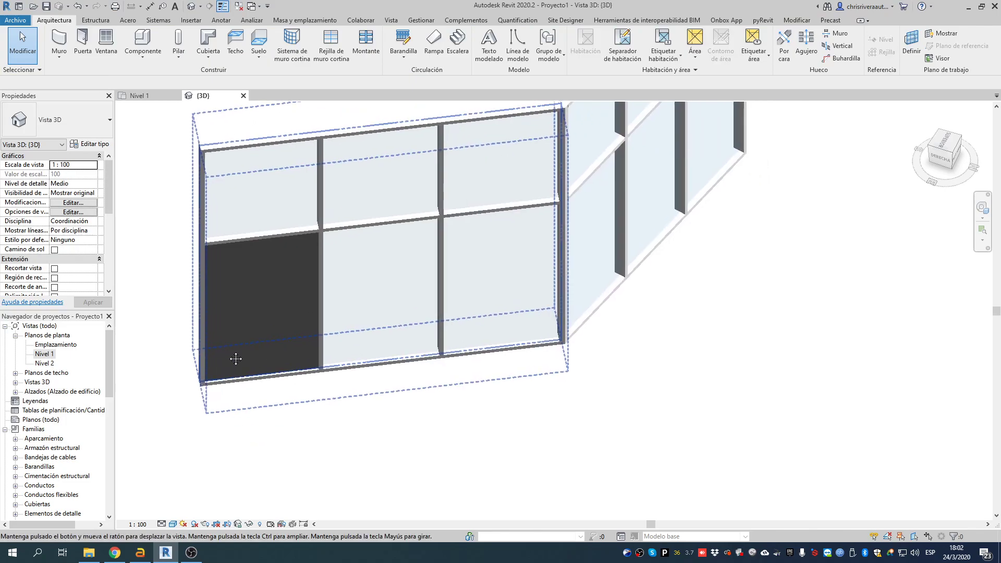
{"action": "key", "text": "Tab"}
{"action": "left_click", "coordinate": [252, 310]}
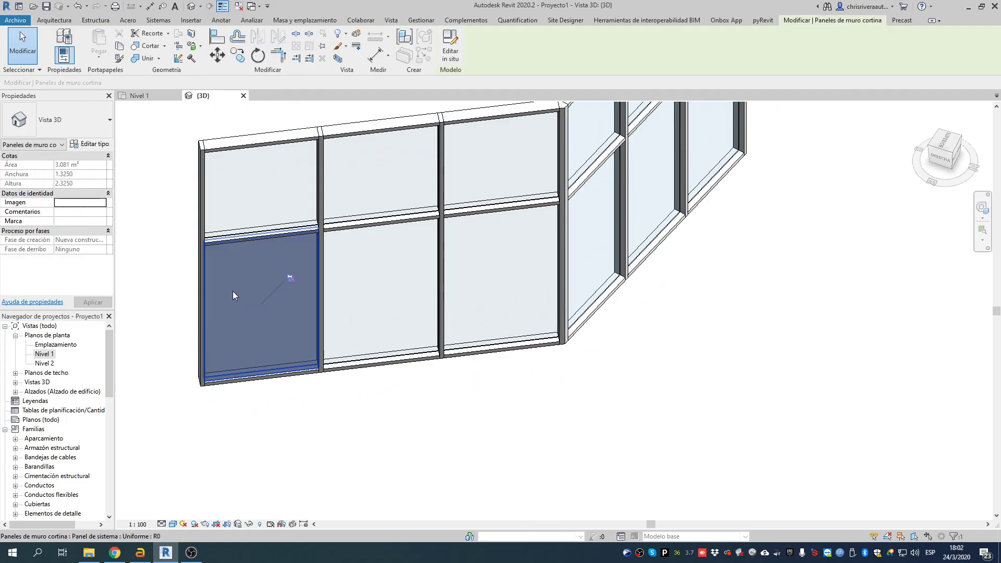
{"action": "left_click", "coordinate": [86, 144]}
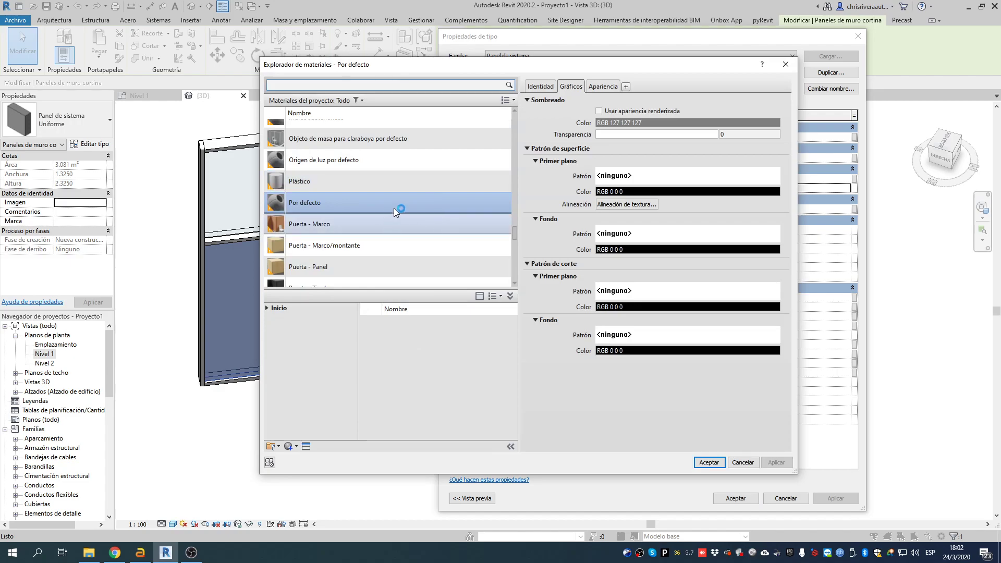
{"action": "left_click_drag", "start_coordinate": [513, 231], "coordinate": [517, 189]}
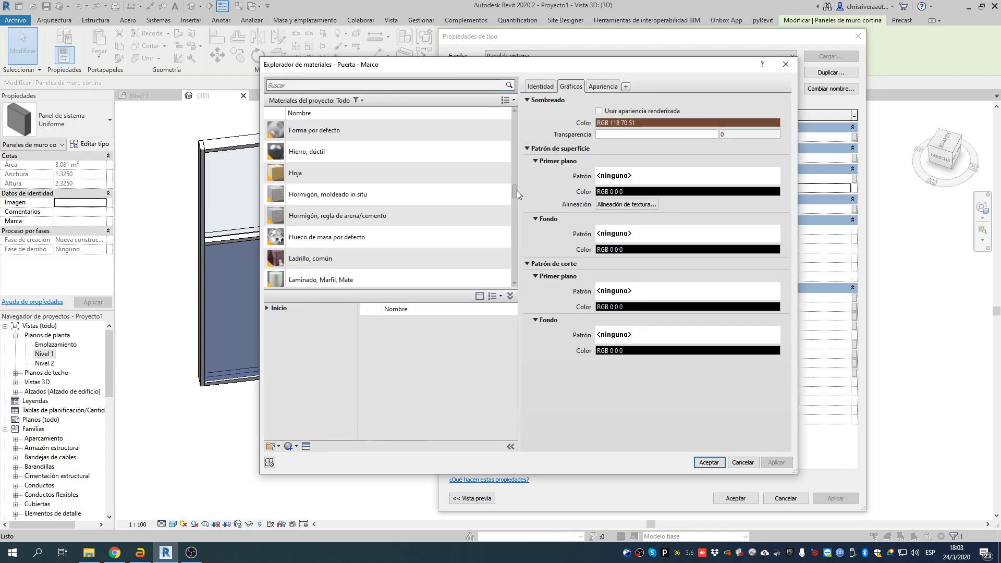
{"action": "scroll", "coordinate": [380, 224], "scroll_direction": "down", "scroll_amount": 3}
{"action": "left_click", "coordinate": [334, 200]}
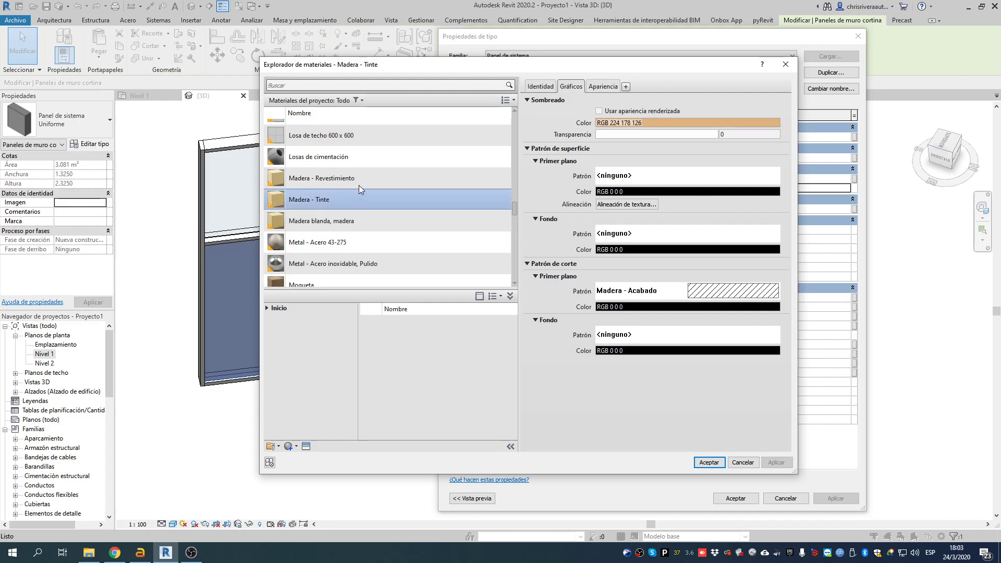
{"action": "left_click", "coordinate": [709, 462]}
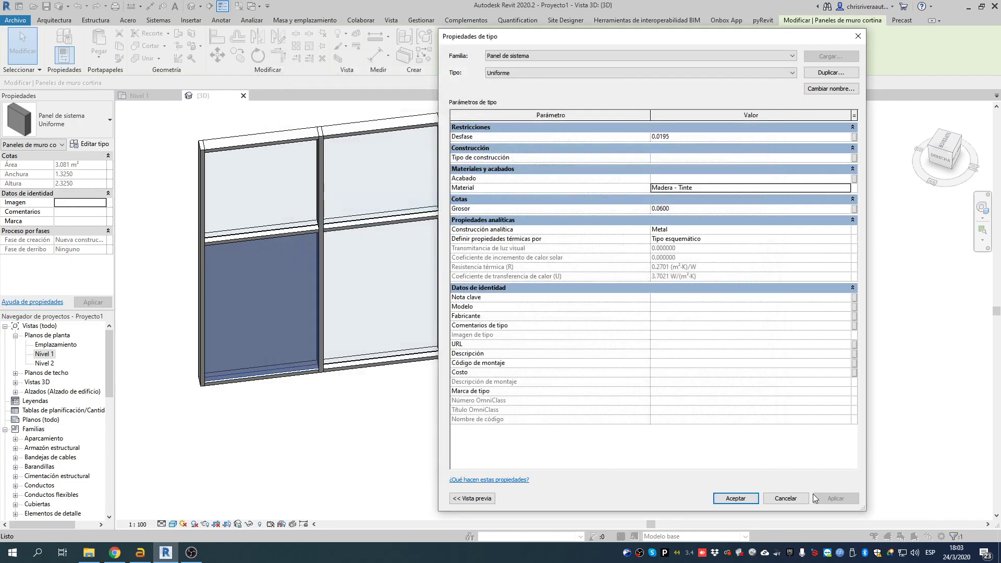
{"action": "left_click", "coordinate": [836, 498]}
{"action": "left_click", "coordinate": [736, 498]}
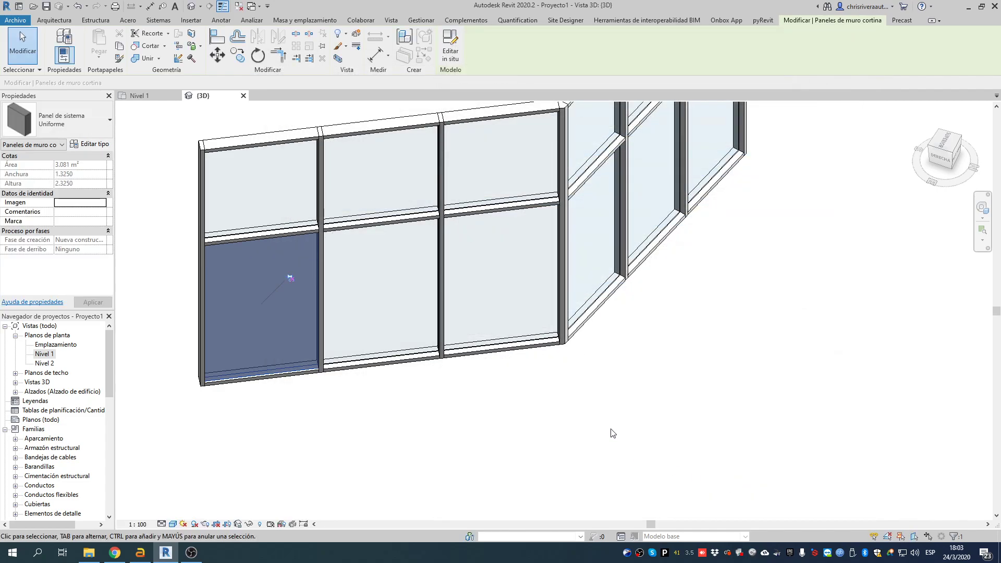
{"action": "key", "text": "Escape"}
{"action": "scroll", "coordinate": [292, 320], "scroll_direction": "up", "scroll_amount": 4}
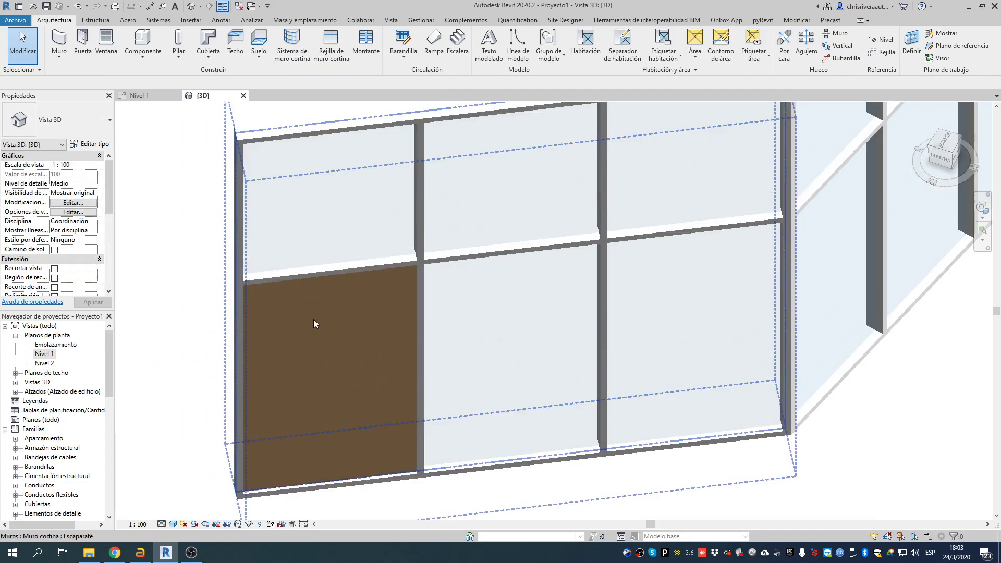
{"action": "scroll", "coordinate": [352, 339], "scroll_direction": "down", "scroll_amount": 4}
Add an all-segments horizontal grid line one third up the upper panels of the fully glazed obtuse-corner wall, deleting the overlapping corner mullion.
{"action": "middle_click_drag", "start_coordinate": [476, 373], "coordinate": [455, 292], "text": "shift"}
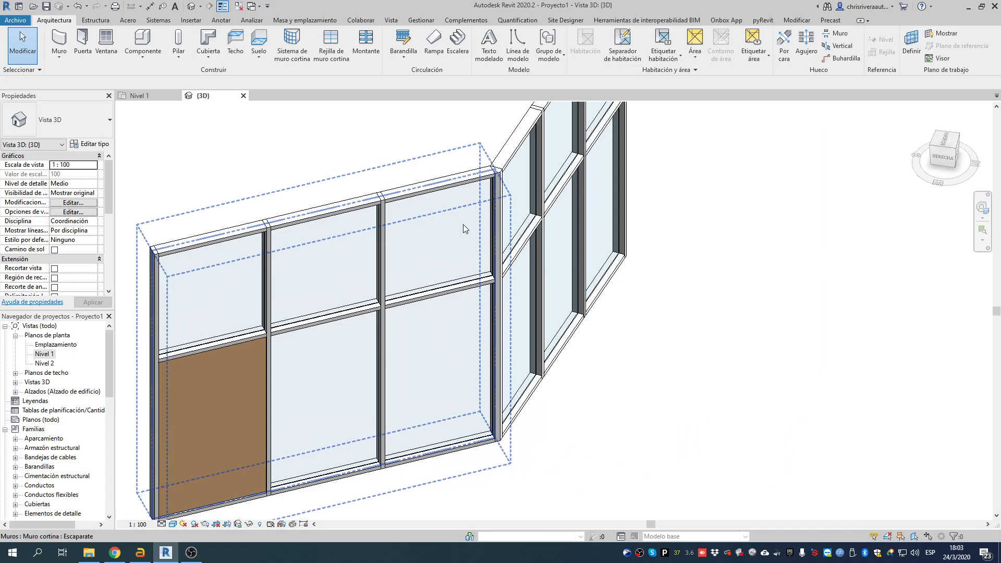
{"action": "middle_click_drag", "start_coordinate": [402, 179], "coordinate": [547, 337], "text": "shift"}
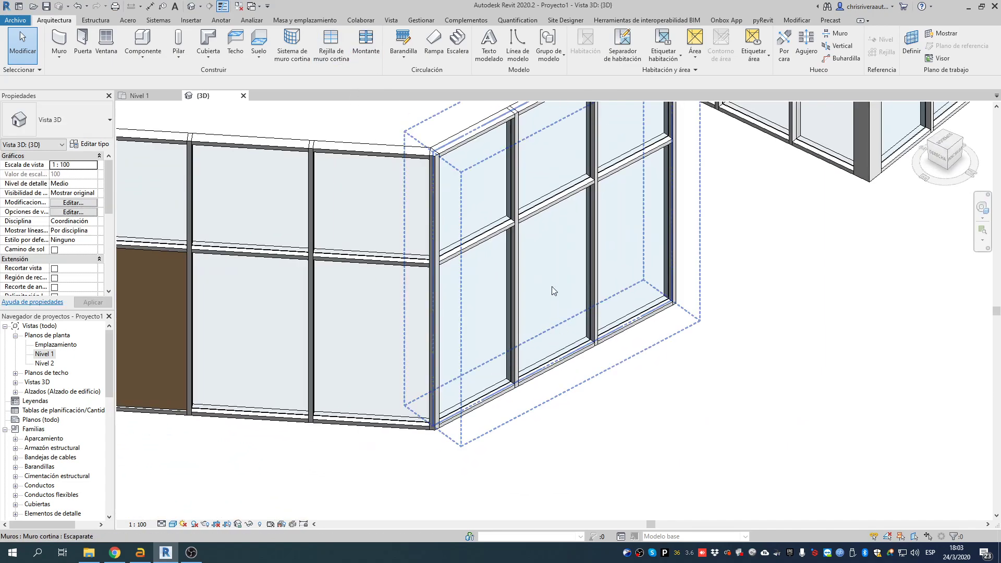
{"action": "middle_click_drag", "start_coordinate": [554, 295], "coordinate": [549, 339]}
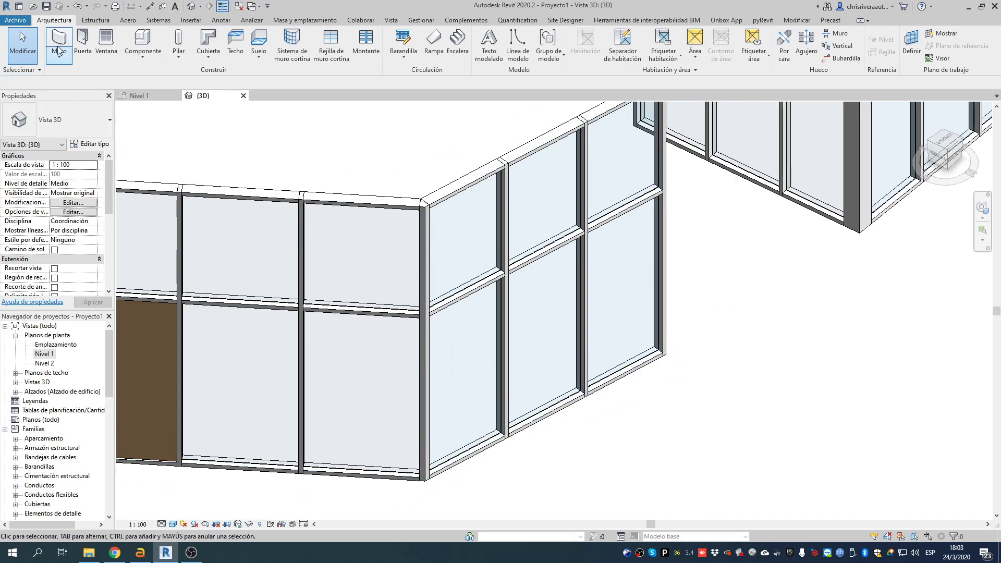
{"action": "left_click", "coordinate": [325, 43]}
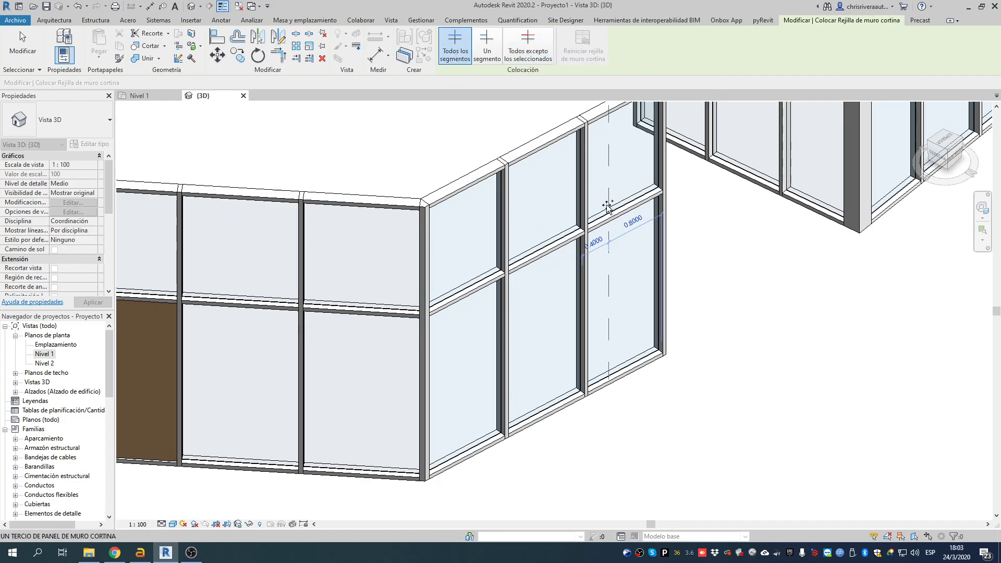
{"action": "middle_click_drag", "start_coordinate": [686, 259], "coordinate": [700, 248]}
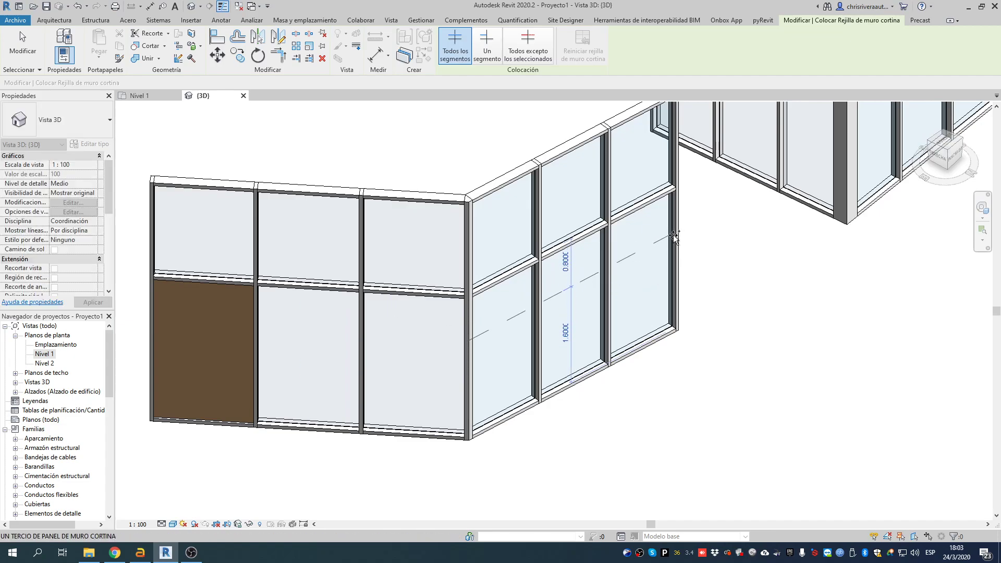
{"action": "left_click", "coordinate": [668, 162]}
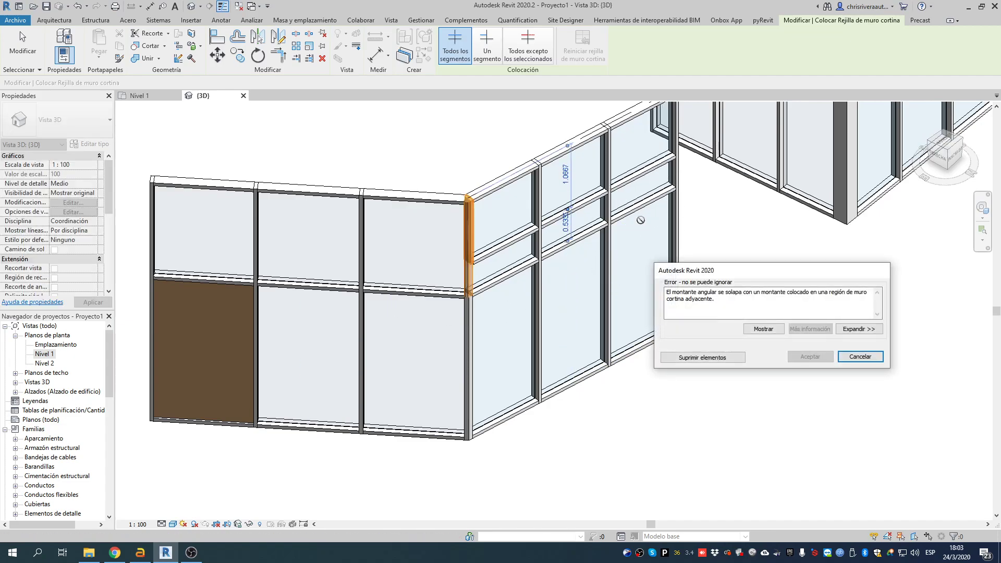
{"action": "left_click", "coordinate": [689, 358]}
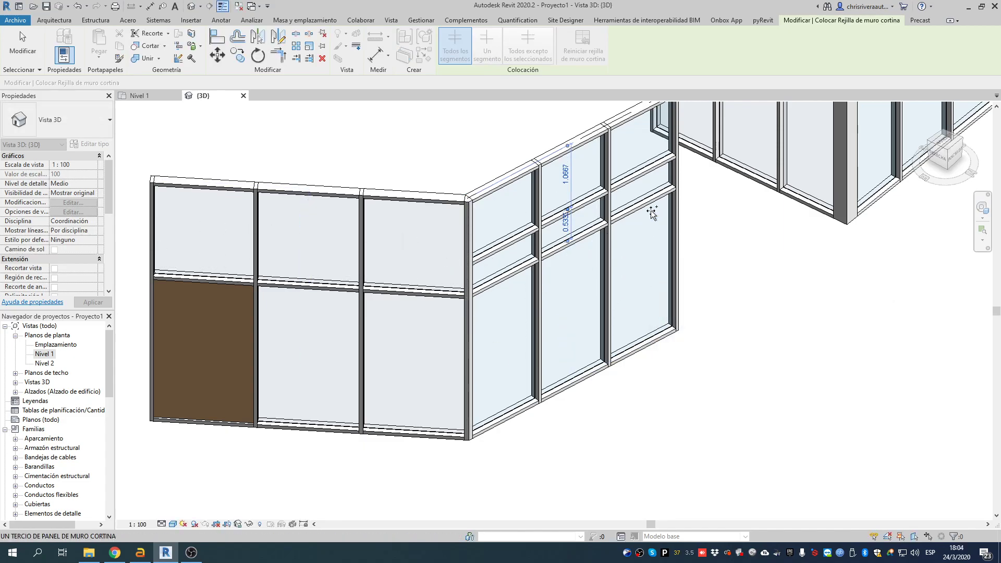
Add a matching horizontal grid line to the wood-panel wall and a full-height vertical one 0.4 m from the glazed wall's free end.
{"action": "left_click", "coordinate": [152, 242]}
{"action": "middle_click_drag", "start_coordinate": [576, 284], "coordinate": [576, 330], "text": "shift"}
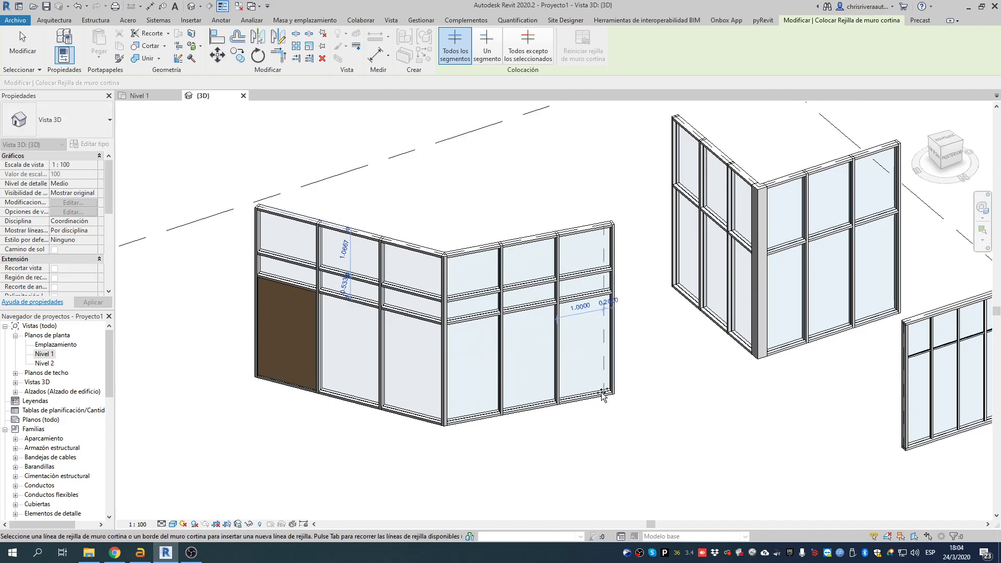
{"action": "left_click", "coordinate": [613, 283]}
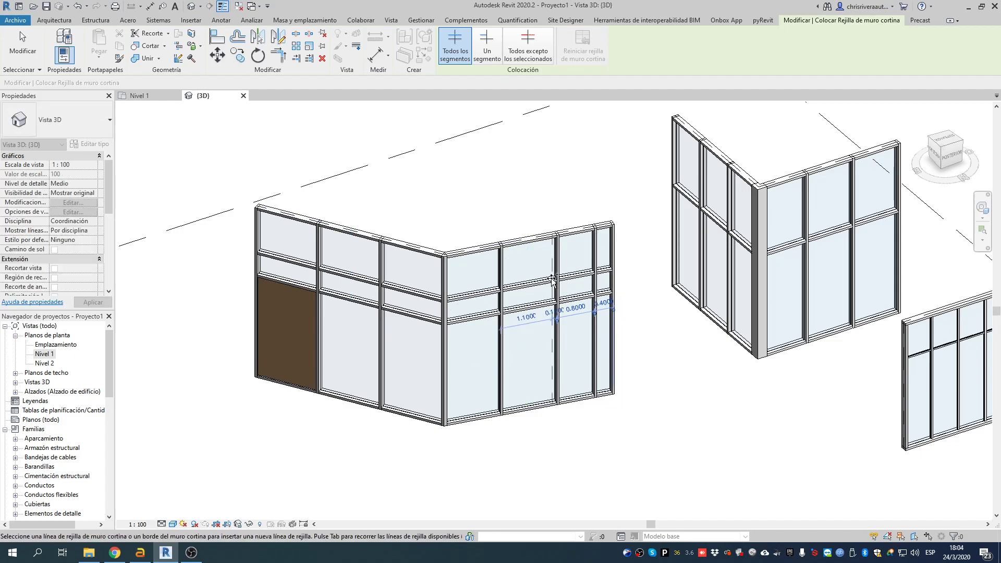
Add a single-segment horizontal grid line at mid-height of the glazed wall's lower panel beside the obtuse corner, deleting the overlapping corner mullion.
{"action": "left_click", "coordinate": [487, 46]}
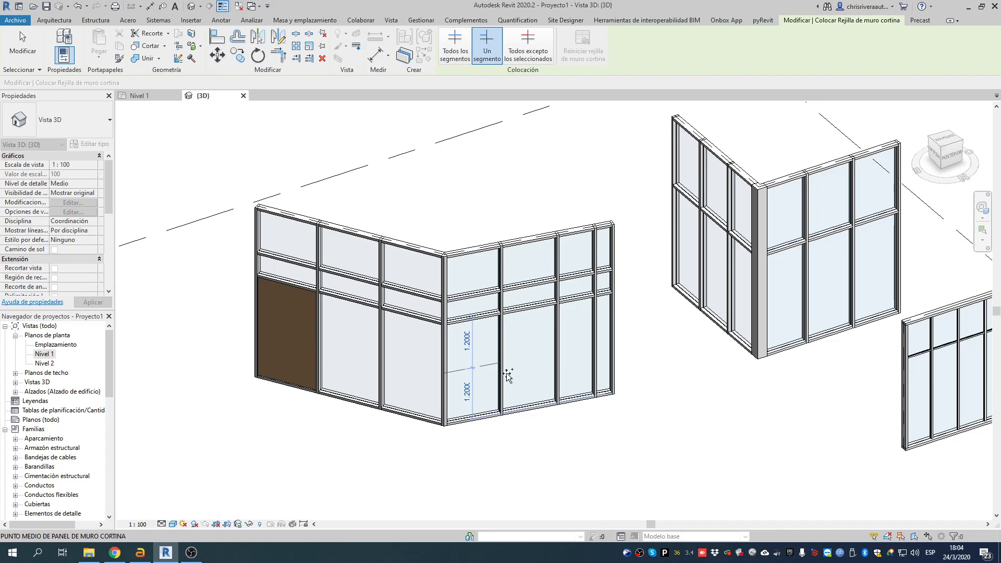
{"action": "left_click", "coordinate": [494, 366]}
{"action": "left_click", "coordinate": [706, 357]}
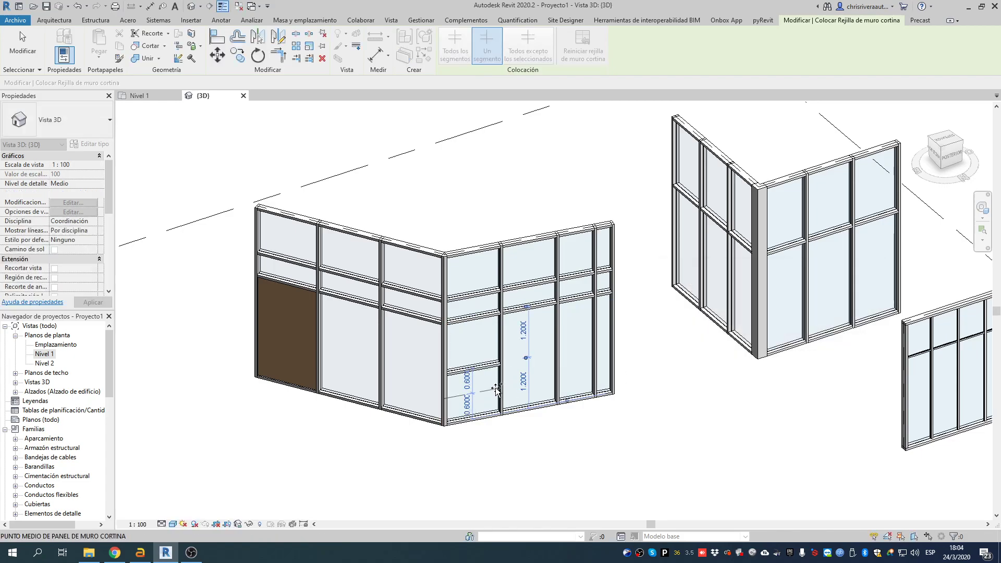
Divide the adjacent lower panel with a single-segment horizontal line 0.6 m above its base, deleting overlapping mullions, and a centred vertical segment above it.
{"action": "scroll", "coordinate": [496, 396], "scroll_direction": "up", "scroll_amount": 3}
{"action": "left_click", "coordinate": [509, 392]}
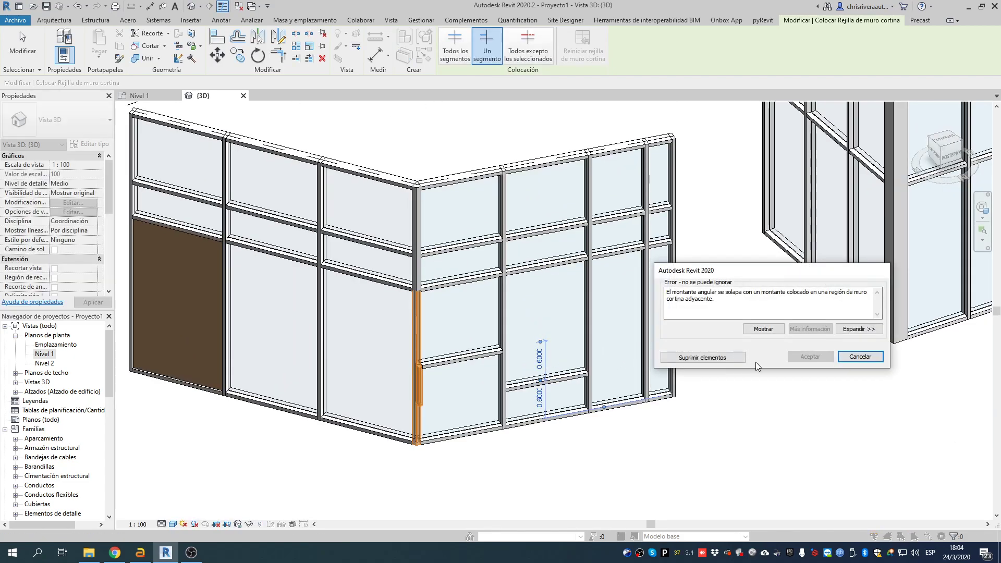
{"action": "left_click", "coordinate": [720, 357]}
{"action": "scroll", "coordinate": [510, 332], "scroll_direction": "down", "scroll_amount": 2}
{"action": "middle_click_drag", "start_coordinate": [510, 333], "coordinate": [481, 233]}
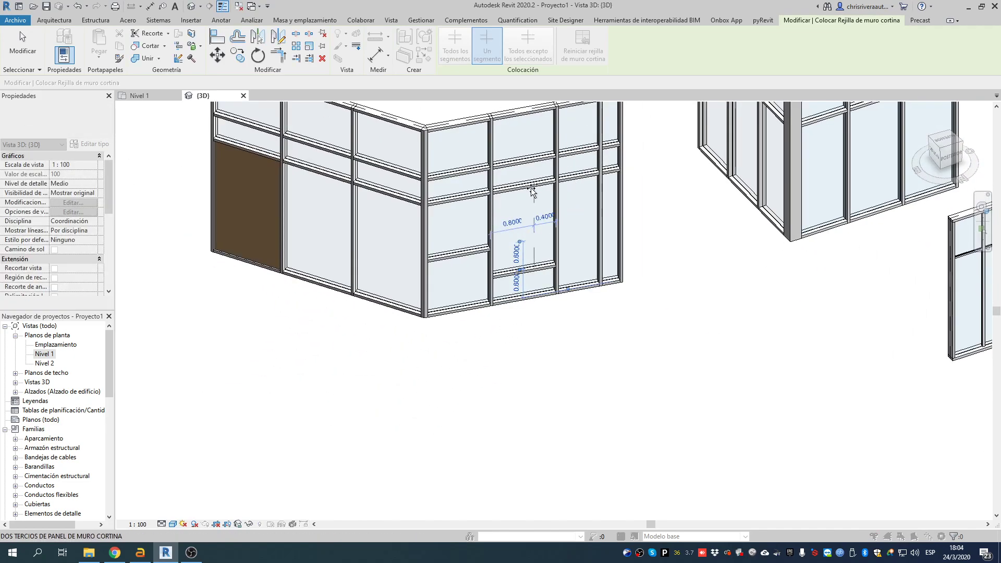
{"action": "left_click", "coordinate": [524, 229]}
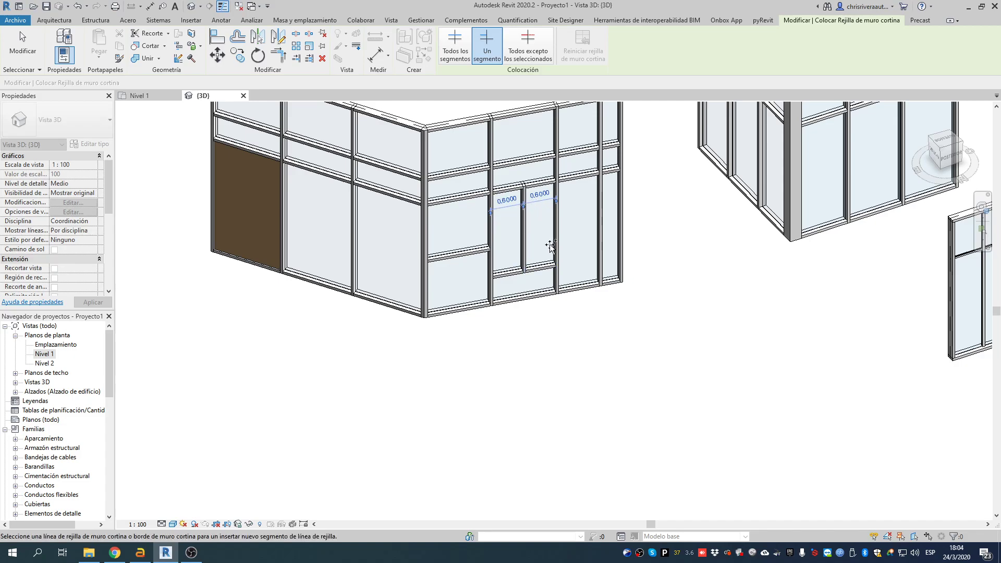
Add single-segment horizontal grid lines at mid-height of the wood-panel wall's middle lower panel and one third down the wood panel.
{"action": "scroll", "coordinate": [548, 240], "scroll_direction": "down", "scroll_amount": 3}
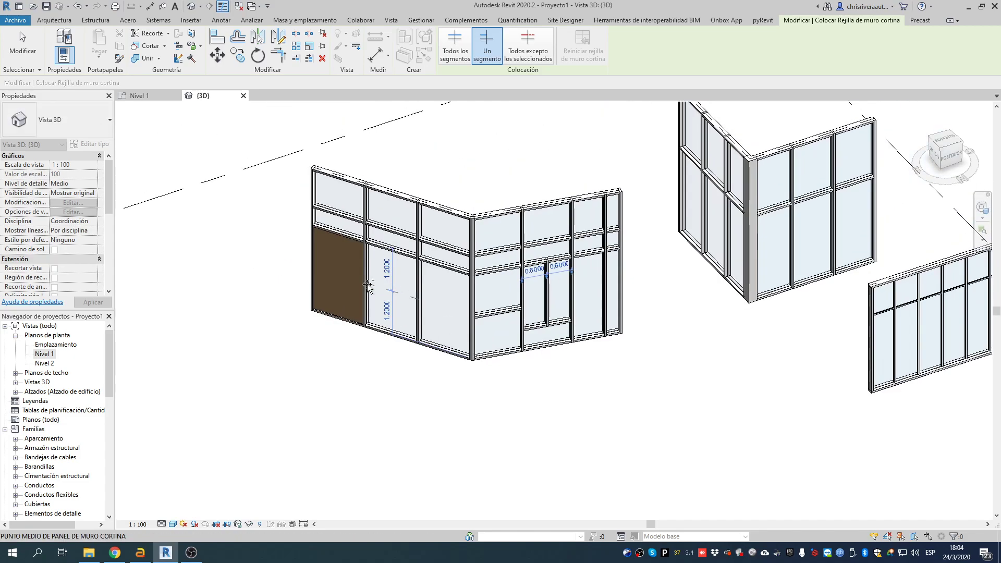
{"action": "scroll", "coordinate": [442, 286], "scroll_direction": "up", "scroll_amount": 3}
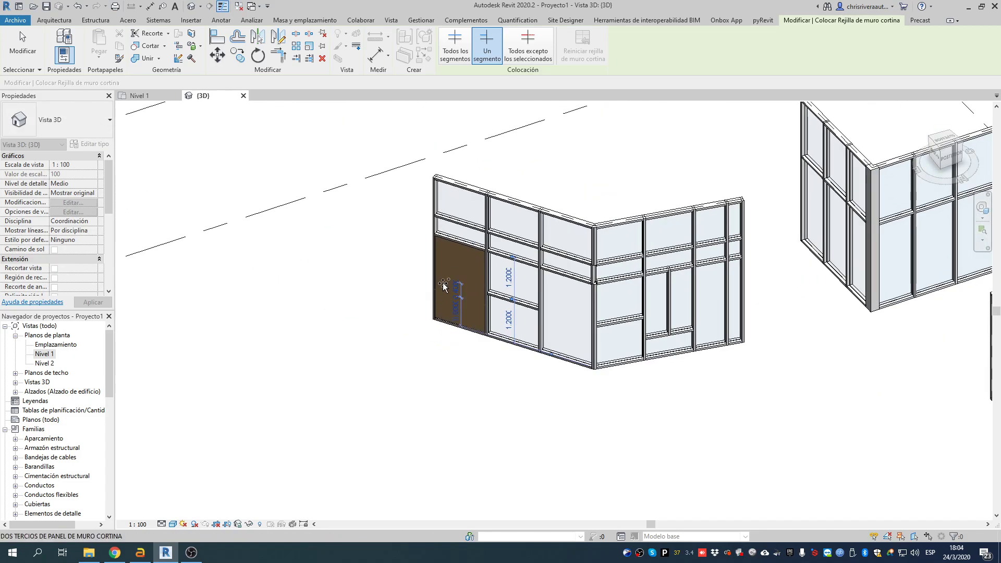
{"action": "scroll", "coordinate": [436, 267], "scroll_direction": "up", "scroll_amount": 2}
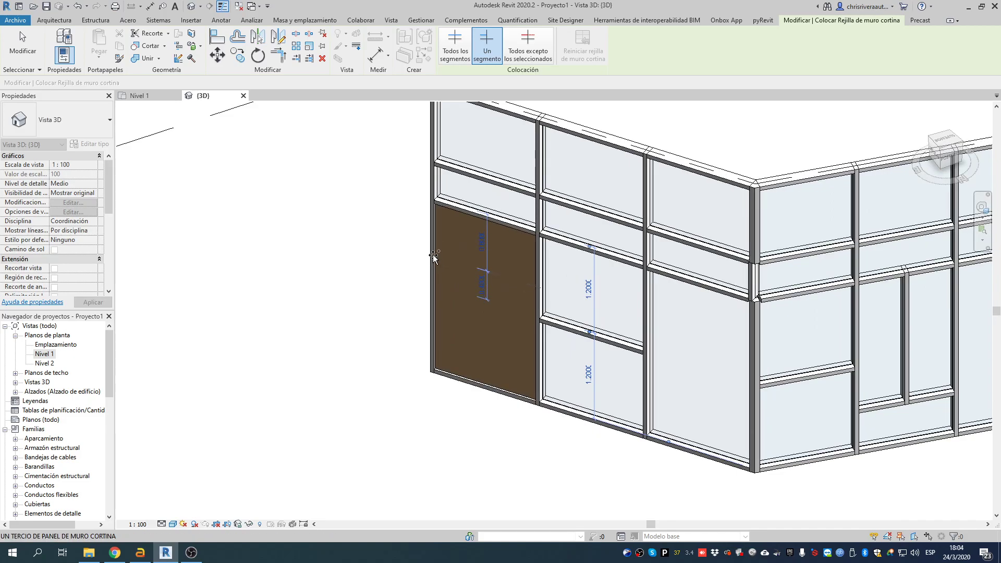
{"action": "left_click", "coordinate": [435, 258]}
Examine the split wood panel from the other face and how the mullions meet at the obtuse corner.
{"action": "scroll", "coordinate": [474, 271], "scroll_direction": "down", "scroll_amount": 1}
{"action": "scroll", "coordinate": [474, 271], "scroll_direction": "down", "scroll_amount": 1}
{"action": "middle_click_drag", "start_coordinate": [545, 290], "coordinate": [691, 277], "text": "shift"}
{"action": "scroll", "coordinate": [501, 308], "scroll_direction": "up", "scroll_amount": 4}
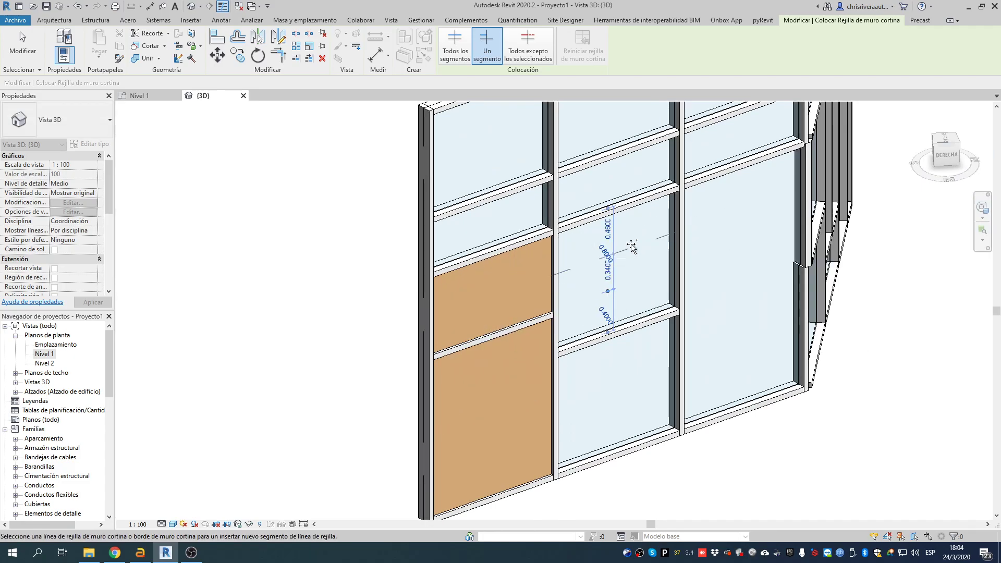
{"action": "scroll", "coordinate": [542, 268], "scroll_direction": "down", "scroll_amount": 1}
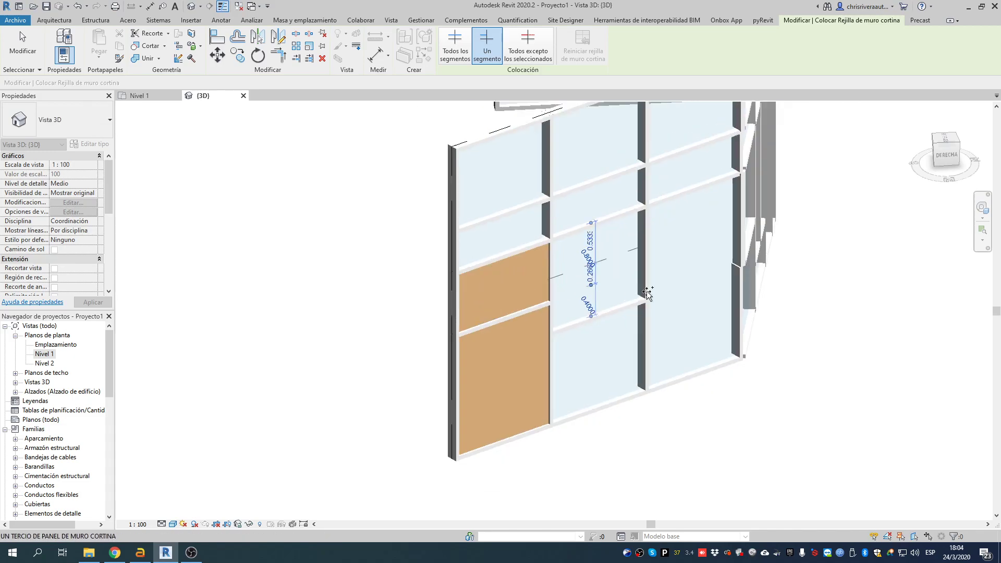
{"action": "middle_click_drag", "start_coordinate": [677, 297], "coordinate": [420, 342]}
{"action": "scroll", "coordinate": [558, 319], "scroll_direction": "down", "scroll_amount": 1}
{"action": "middle_click_drag", "start_coordinate": [600, 347], "coordinate": [523, 357], "text": "shift"}
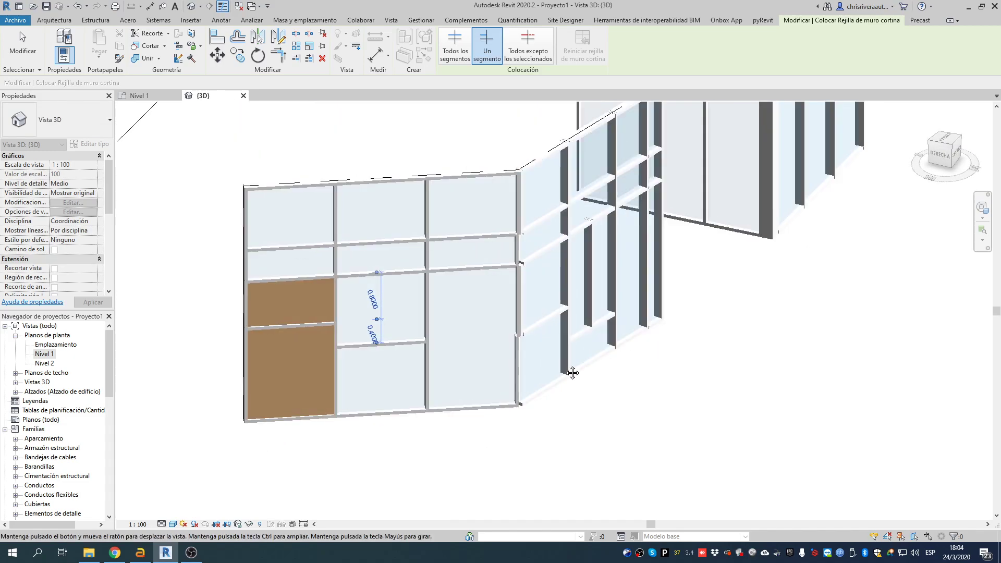
{"action": "middle_click_drag", "start_coordinate": [608, 364], "coordinate": [324, 426]}
{"action": "middle_click_drag", "start_coordinate": [634, 315], "coordinate": [627, 343]}
{"action": "middle_click_drag", "start_coordinate": [534, 378], "coordinate": [636, 325]}
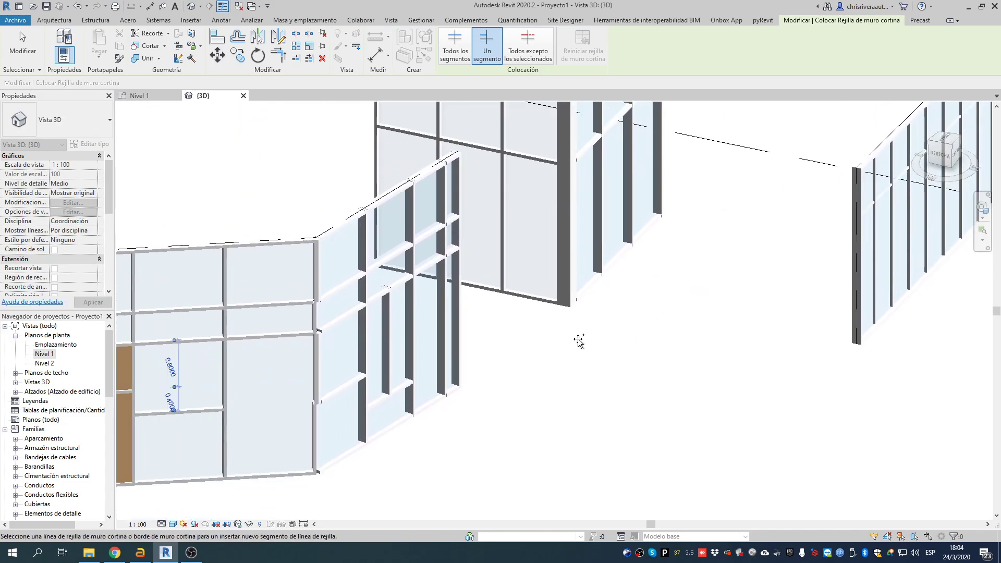
{"action": "scroll", "coordinate": [350, 399], "scroll_direction": "up", "scroll_amount": 5}
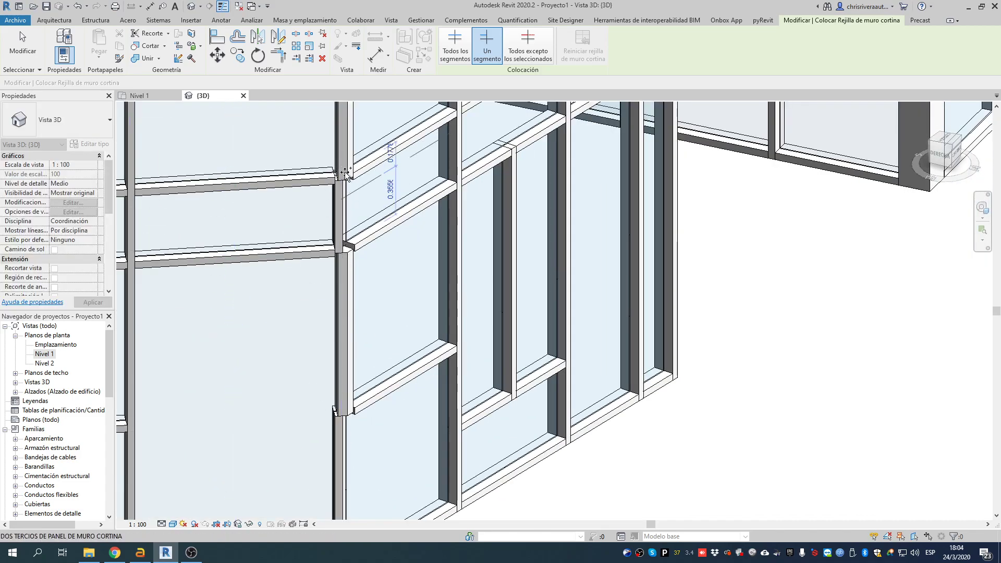
Set grid line placement to Todos excepto los seleccionados and preview a horizontal line on the lower panels of the straight curtain wall.
{"action": "scroll", "coordinate": [350, 267], "scroll_direction": "down", "scroll_amount": 2}
{"action": "scroll", "coordinate": [547, 269], "scroll_direction": "down", "scroll_amount": 2}
{"action": "middle_click_drag", "start_coordinate": [656, 294], "coordinate": [470, 497]}
{"action": "middle_click_drag", "start_coordinate": [600, 316], "coordinate": [527, 365]}
{"action": "middle_click_drag", "start_coordinate": [551, 191], "coordinate": [475, 167]}
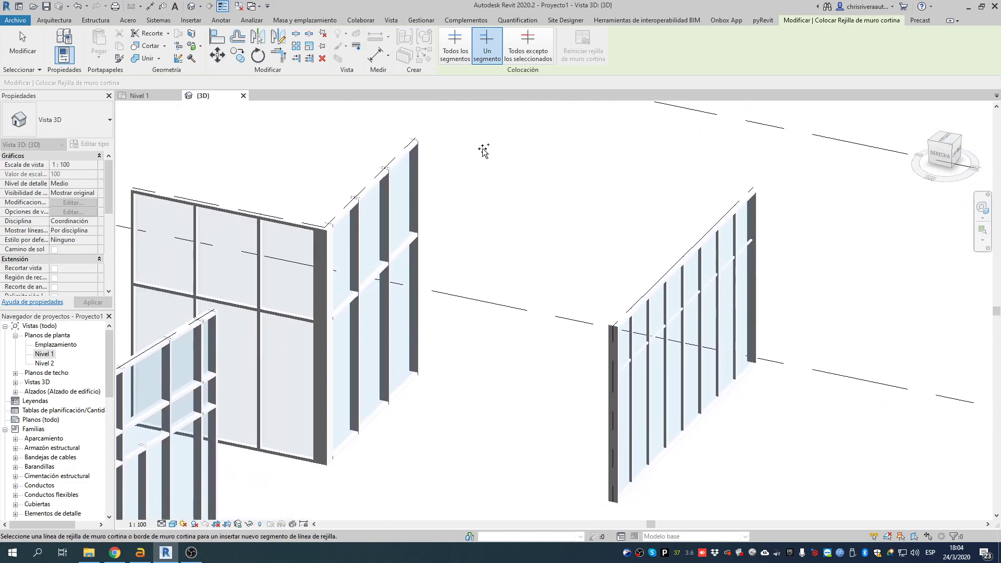
{"action": "left_click", "coordinate": [525, 55]}
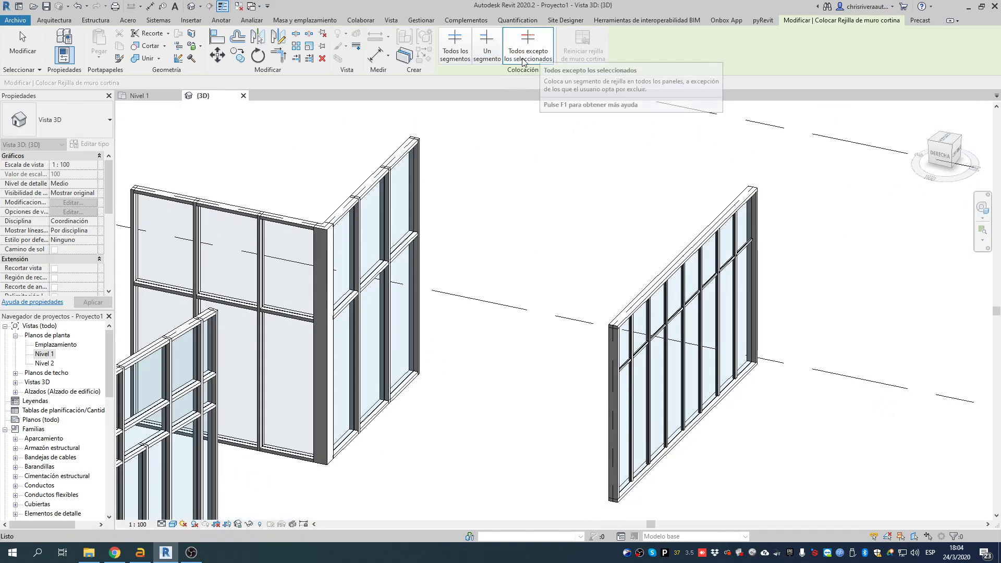
{"action": "middle_click_drag", "start_coordinate": [573, 313], "coordinate": [406, 354], "text": "shift"}
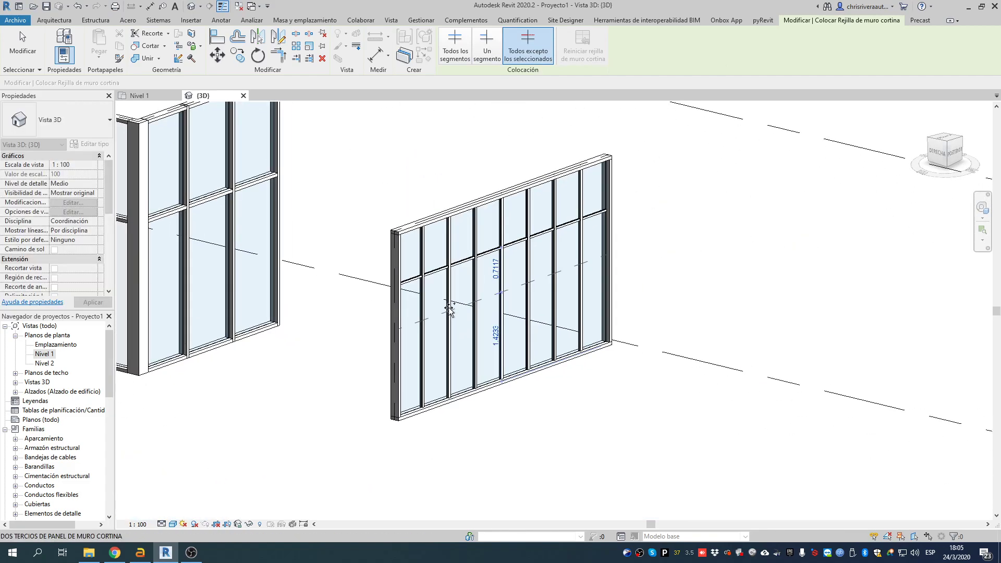
Add a horizontal curtain grid at mid-height of the lower panels on the eight-bay wall, excluding the second, fourth and seventh bays.
{"action": "left_click", "coordinate": [397, 350]}
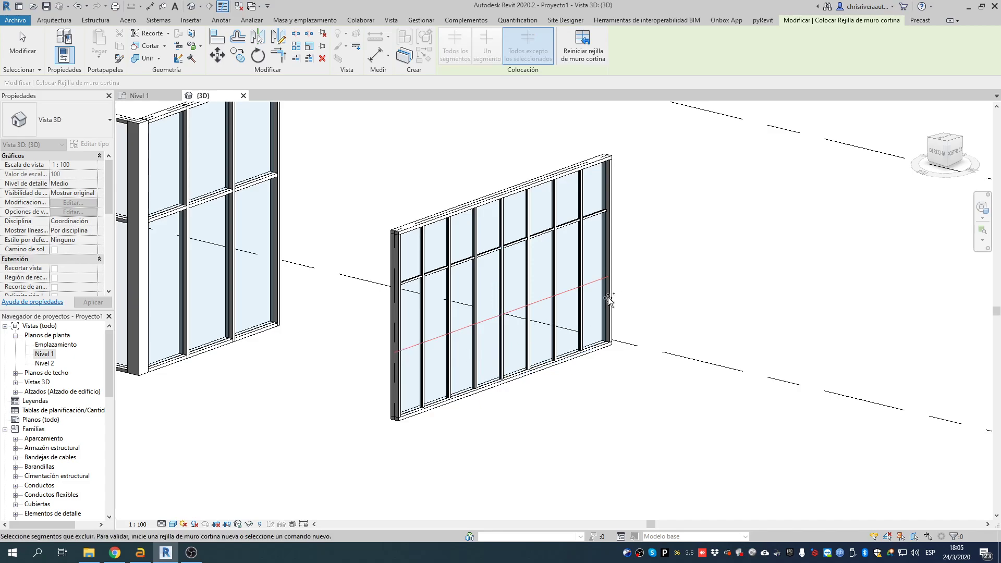
{"action": "scroll", "coordinate": [584, 284], "scroll_direction": "up", "scroll_amount": 2}
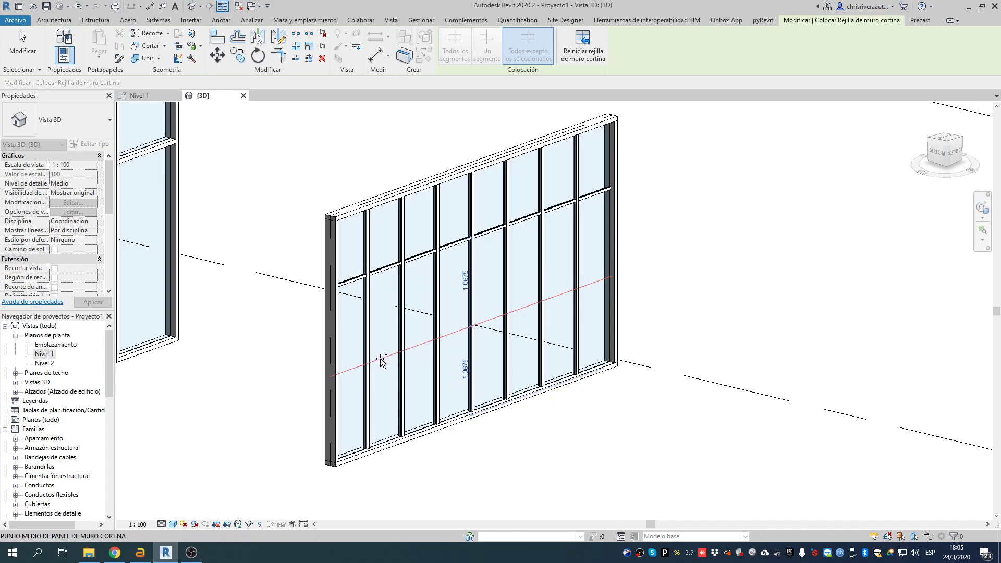
{"action": "right_click", "coordinate": [697, 234]}
{"action": "left_click", "coordinate": [710, 240]}
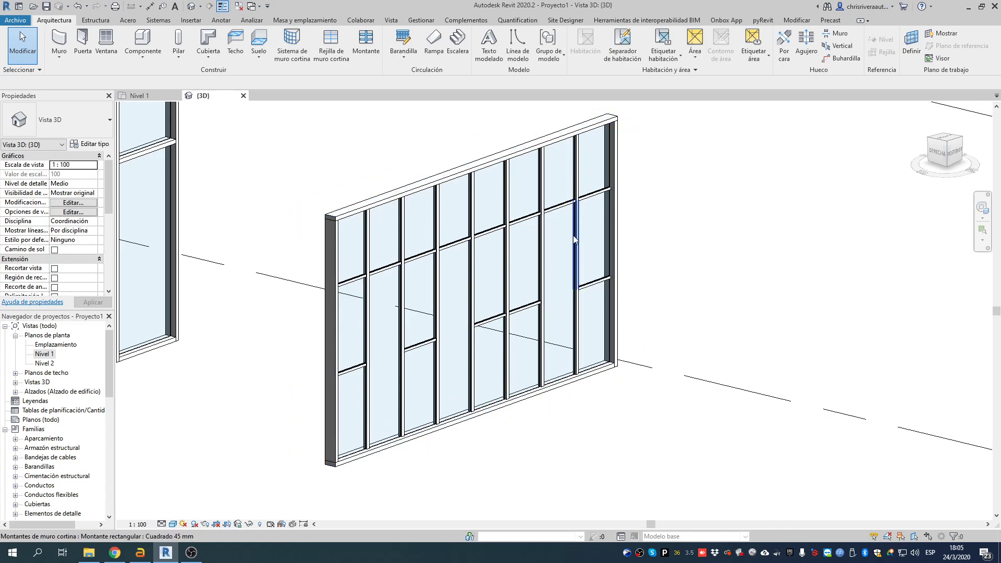
Edit the Escaparate curtain wall type to give its walls fewer vertical grid divisions, and dismiss the save reminder.
{"action": "scroll", "coordinate": [448, 312], "scroll_direction": "down", "scroll_amount": 3}
{"action": "middle_click_drag", "start_coordinate": [463, 276], "coordinate": [606, 276]}
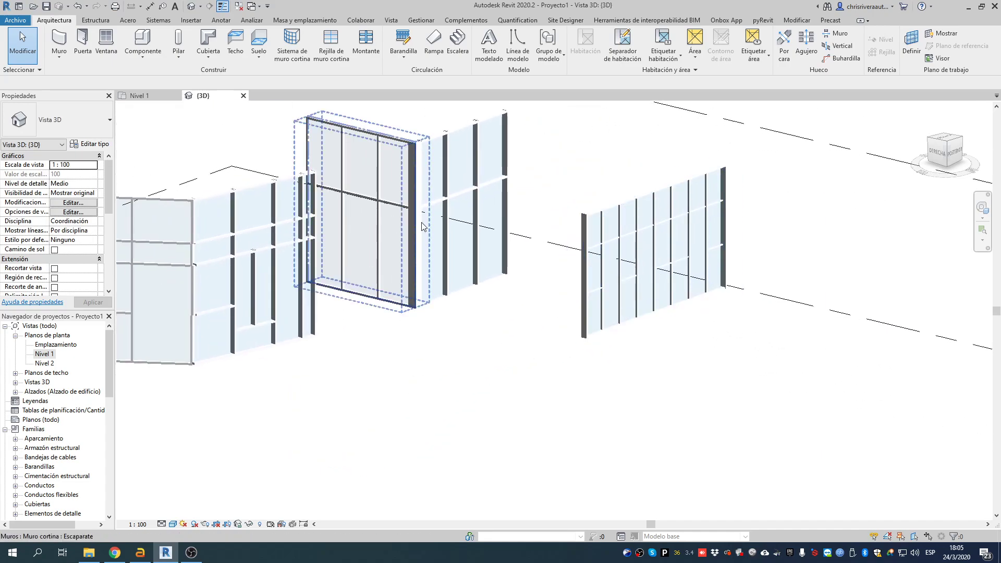
{"action": "middle_click_drag", "start_coordinate": [701, 252], "coordinate": [790, 262]}
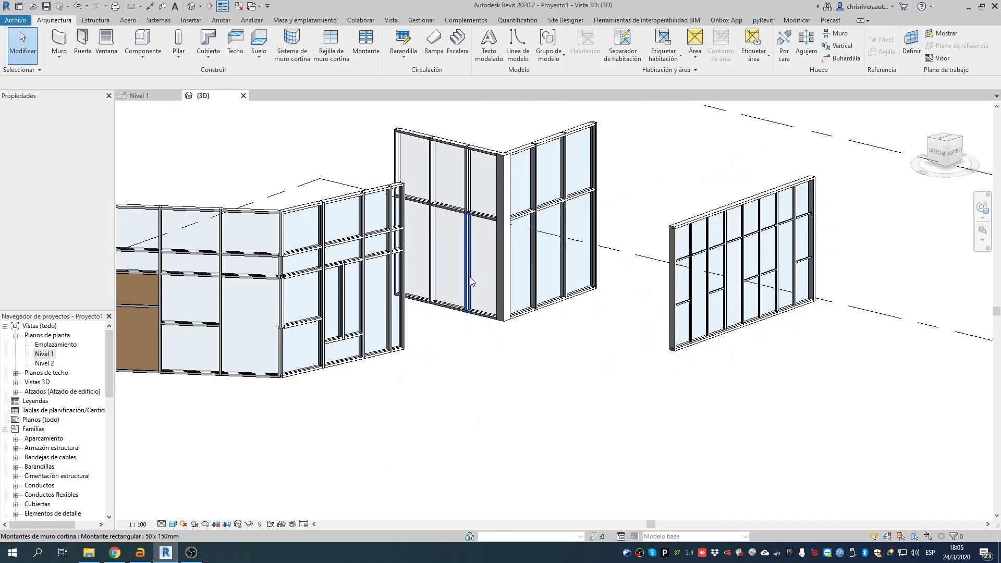
{"action": "scroll", "coordinate": [447, 274], "scroll_direction": "down", "scroll_amount": 2}
{"action": "middle_click_drag", "start_coordinate": [428, 267], "coordinate": [527, 300]}
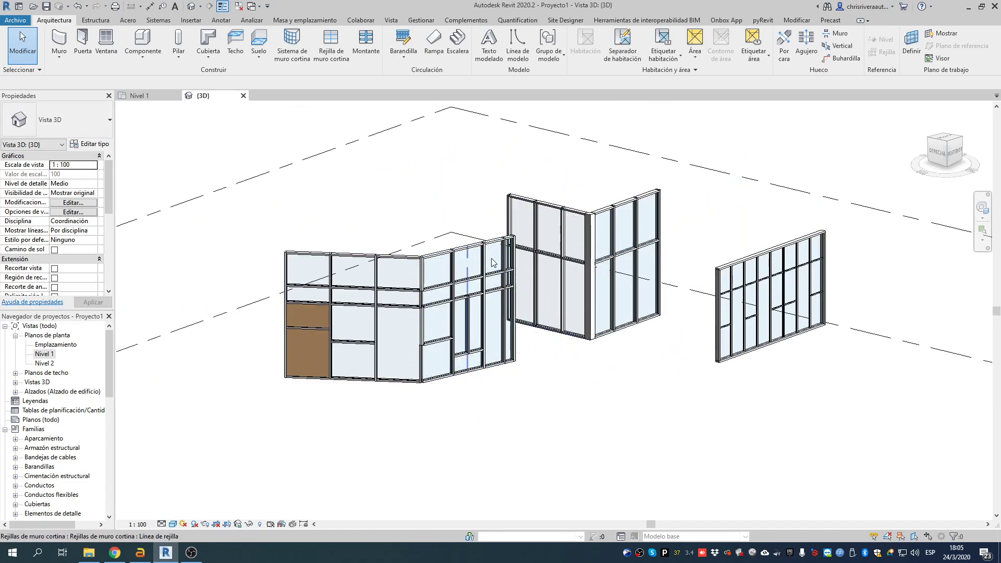
{"action": "middle_click_drag", "start_coordinate": [420, 194], "coordinate": [427, 276]}
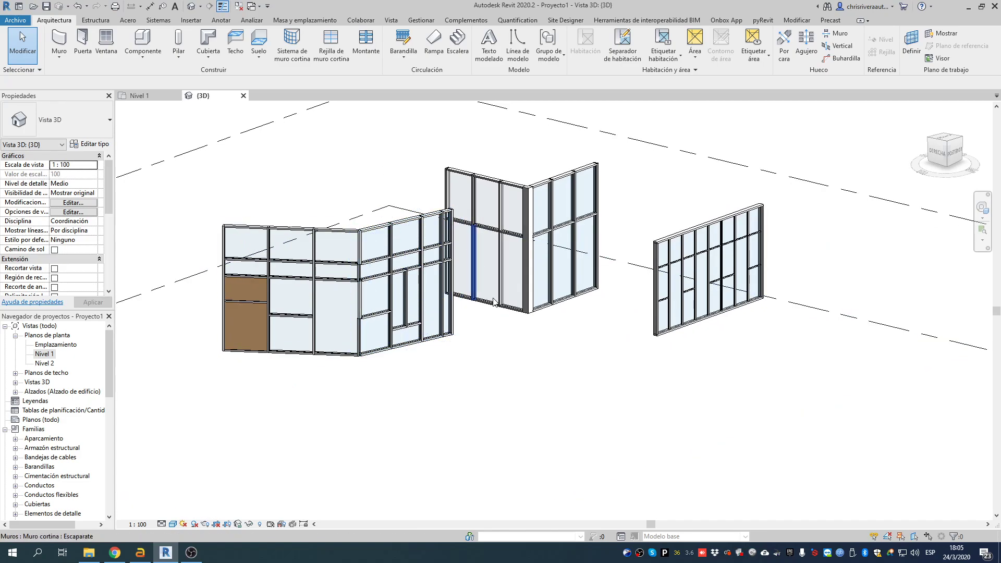
{"action": "double_click", "coordinate": [436, 293]}
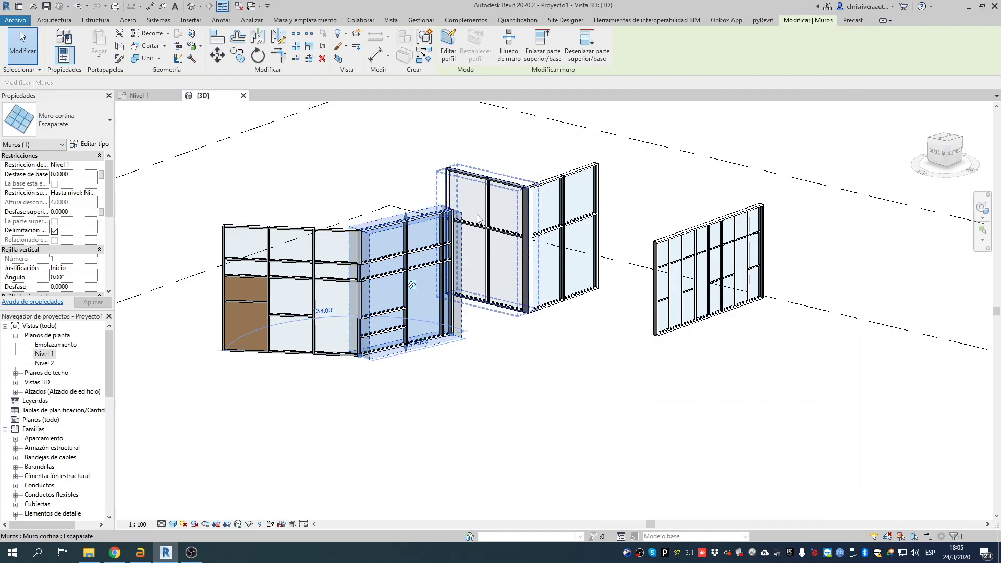
{"action": "left_click", "coordinate": [523, 356]}
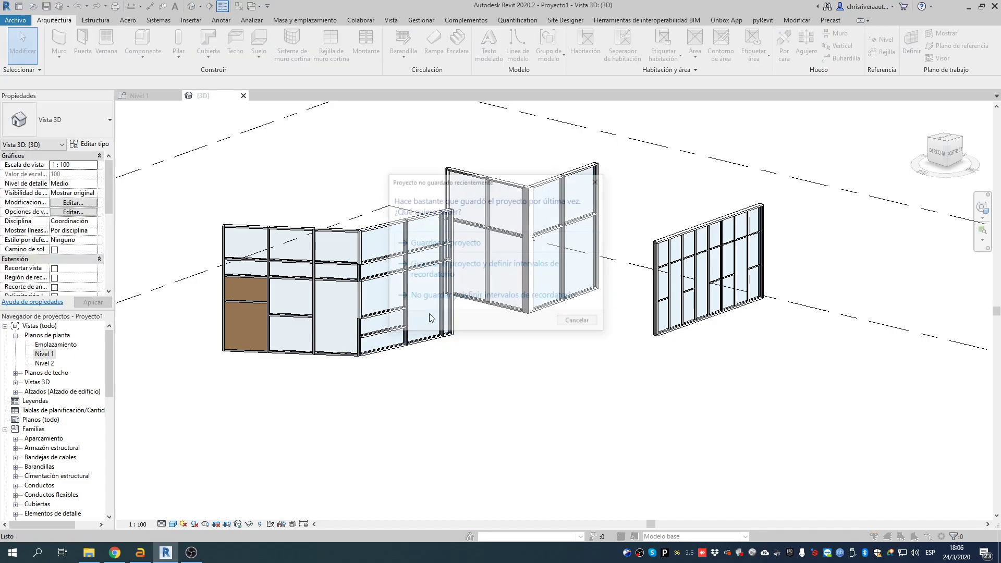
{"action": "left_click", "coordinate": [579, 322]}
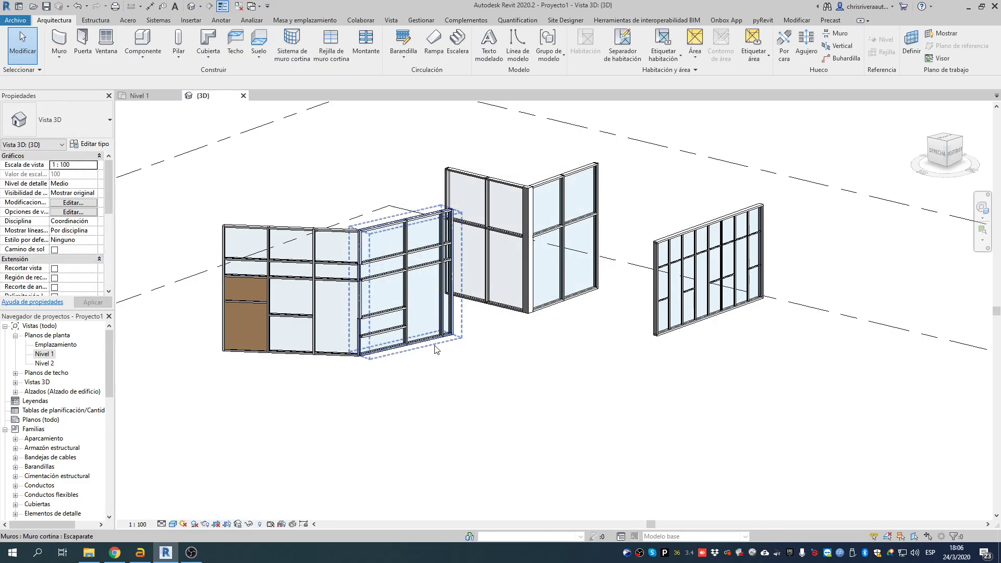
Load the M_Puerta-Muro-Cortina-Cristal-Doble.rfa door family from the Puertas folder of the Spanish_INTL library.
{"action": "left_click", "coordinate": [186, 20]}
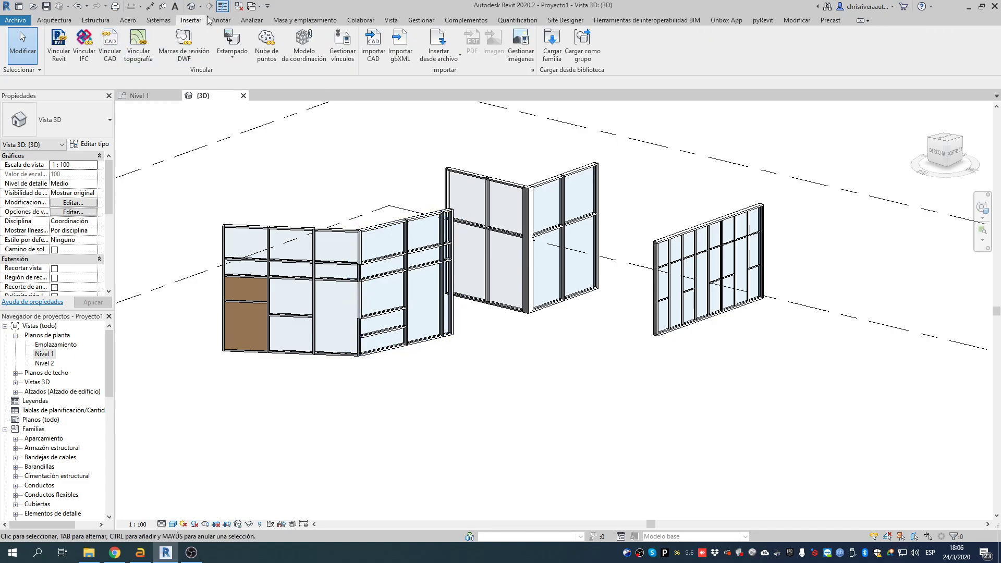
{"action": "left_click", "coordinate": [552, 47]}
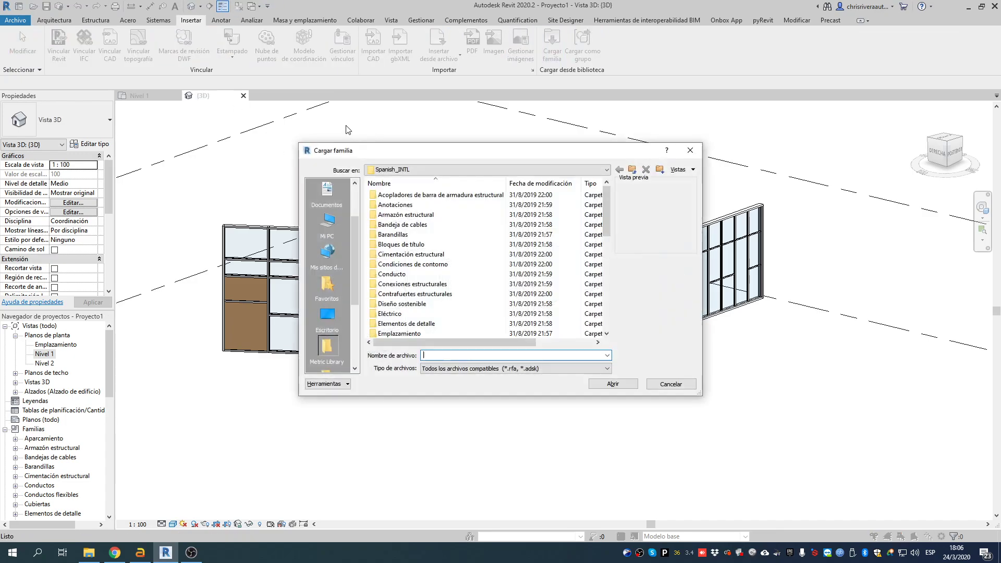
{"action": "left_click_drag", "start_coordinate": [608, 205], "coordinate": [614, 282]}
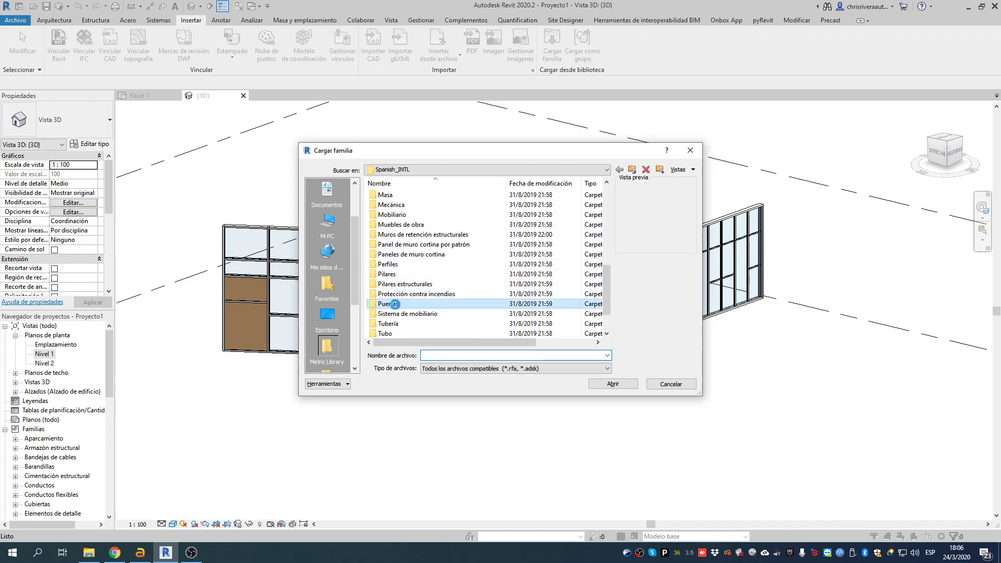
{"action": "double_click", "coordinate": [388, 303]}
{"action": "scroll", "coordinate": [610, 217], "scroll_direction": "down", "scroll_amount": 1}
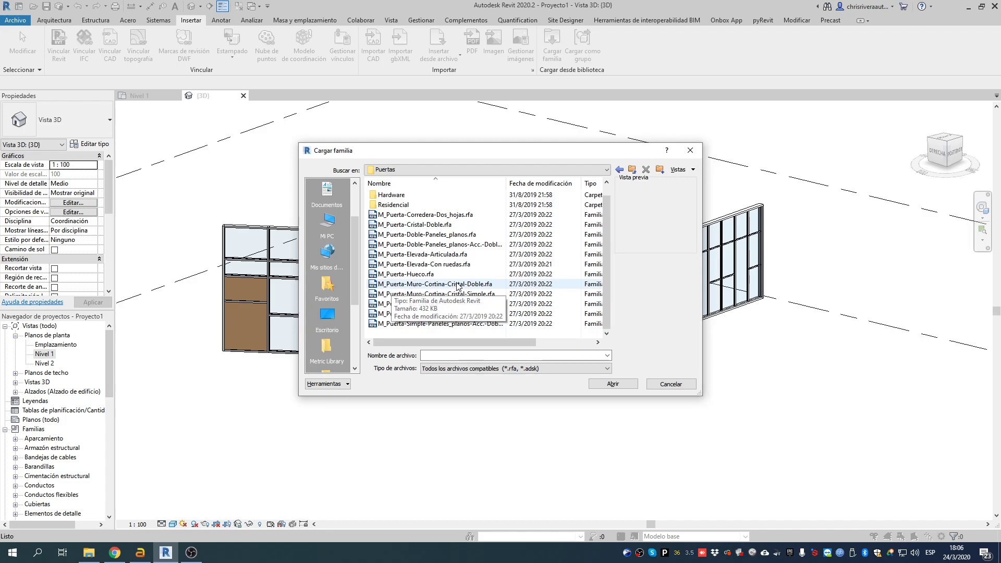
{"action": "left_click", "coordinate": [476, 287]}
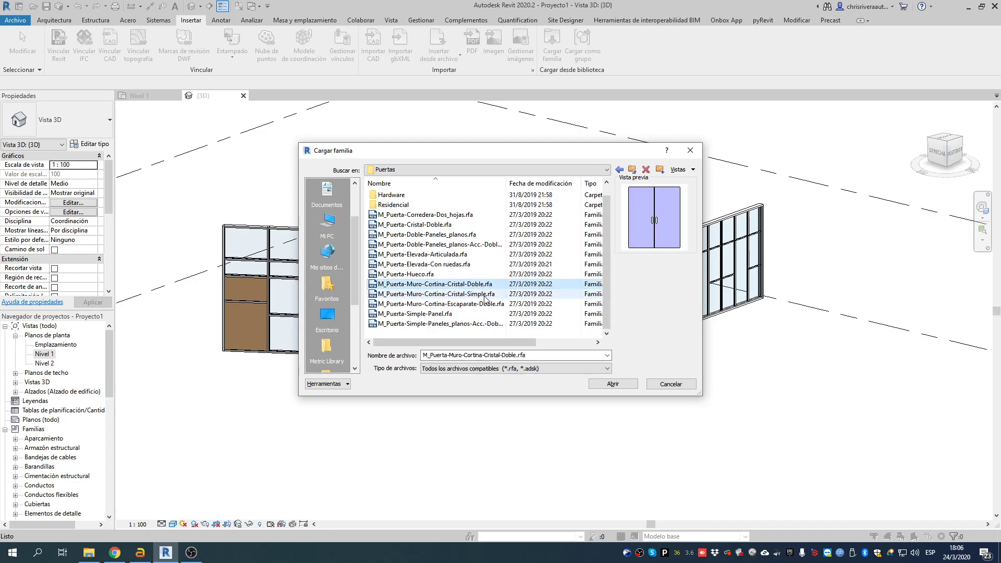
{"action": "left_click", "coordinate": [485, 296]}
{"action": "left_click", "coordinate": [490, 304]}
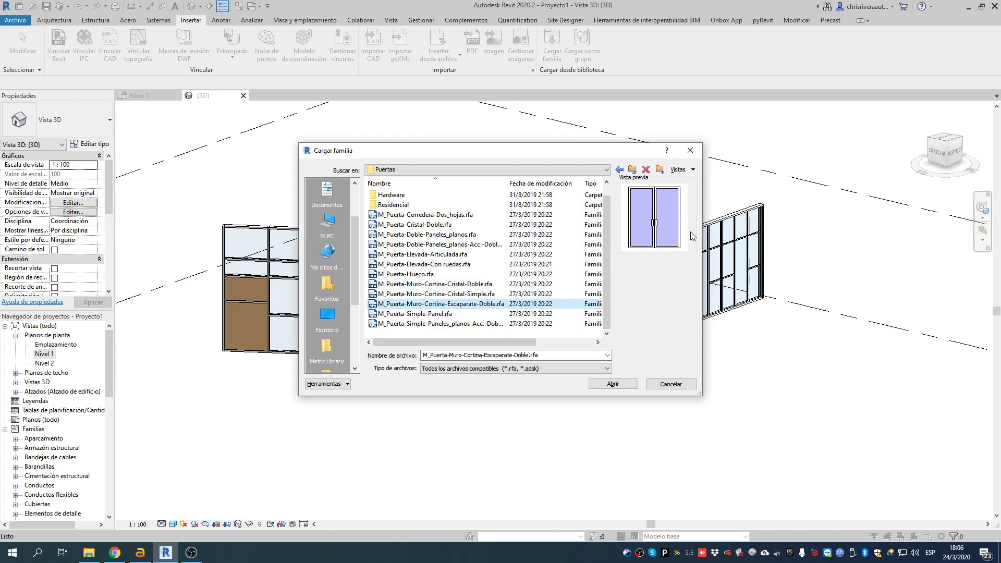
{"action": "left_click", "coordinate": [460, 286]}
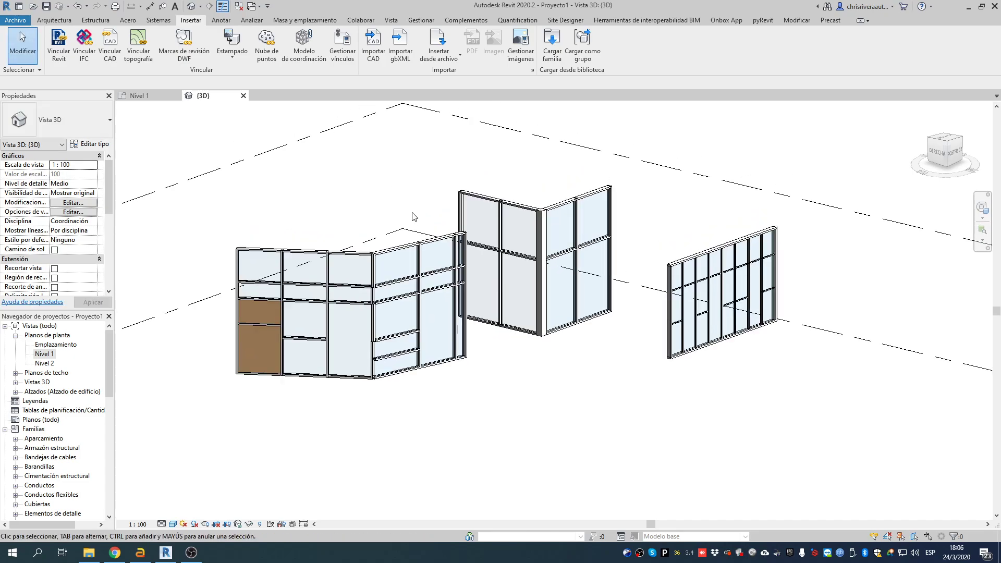
{"action": "left_click", "coordinate": [55, 20]}
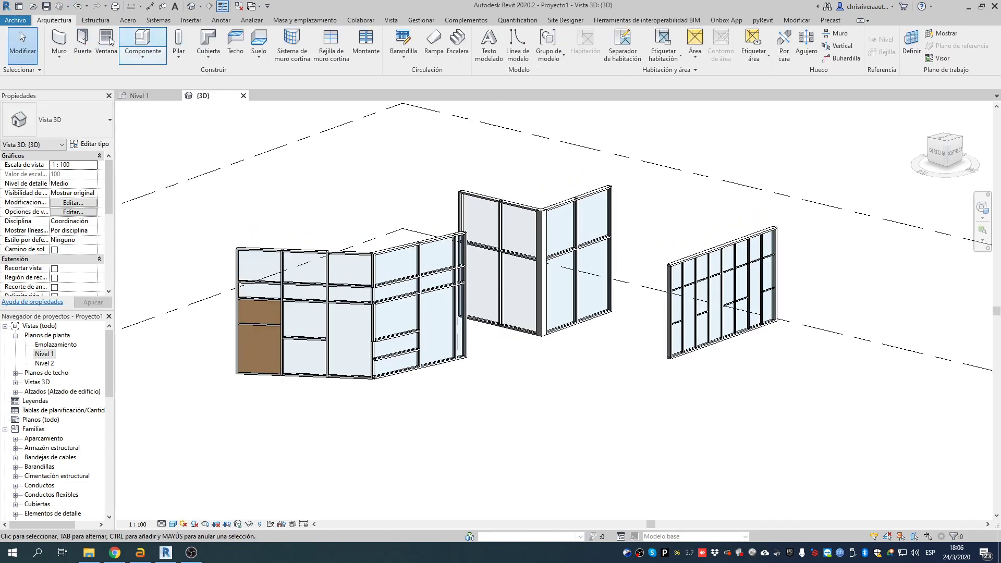
{"action": "left_click", "coordinate": [83, 47]}
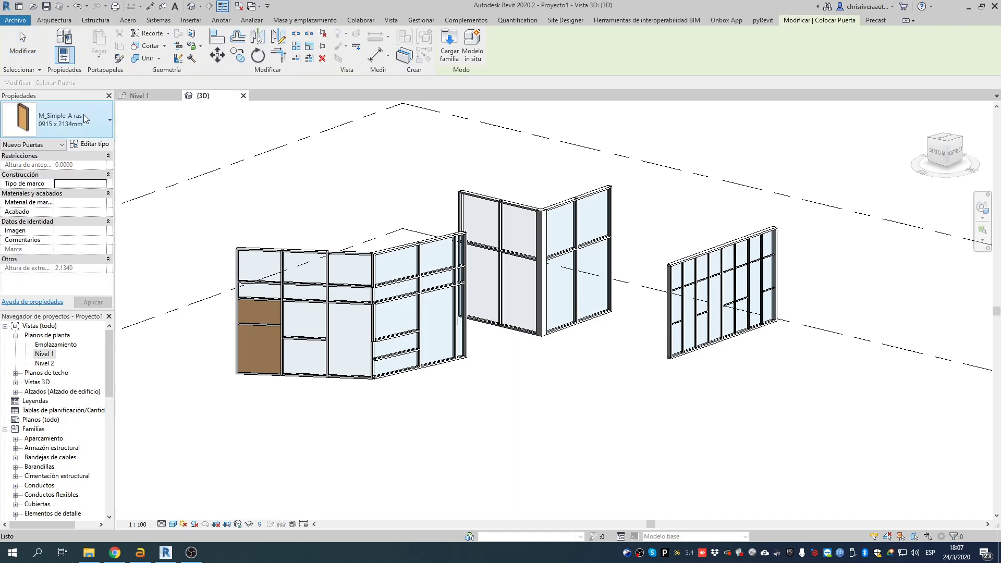
{"action": "left_click", "coordinate": [82, 119]}
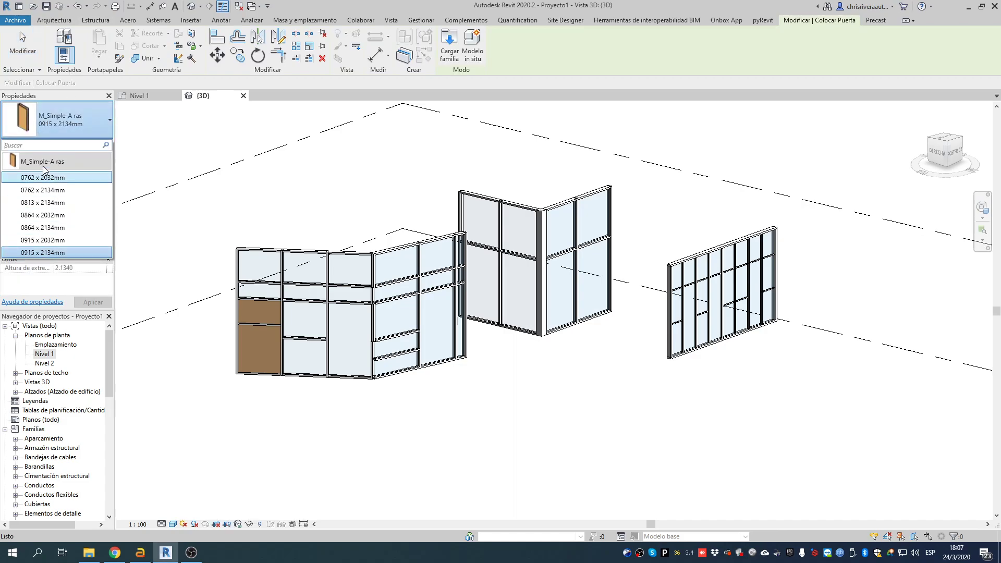
{"action": "key", "text": "Escape"}
{"action": "key", "text": "Escape"}
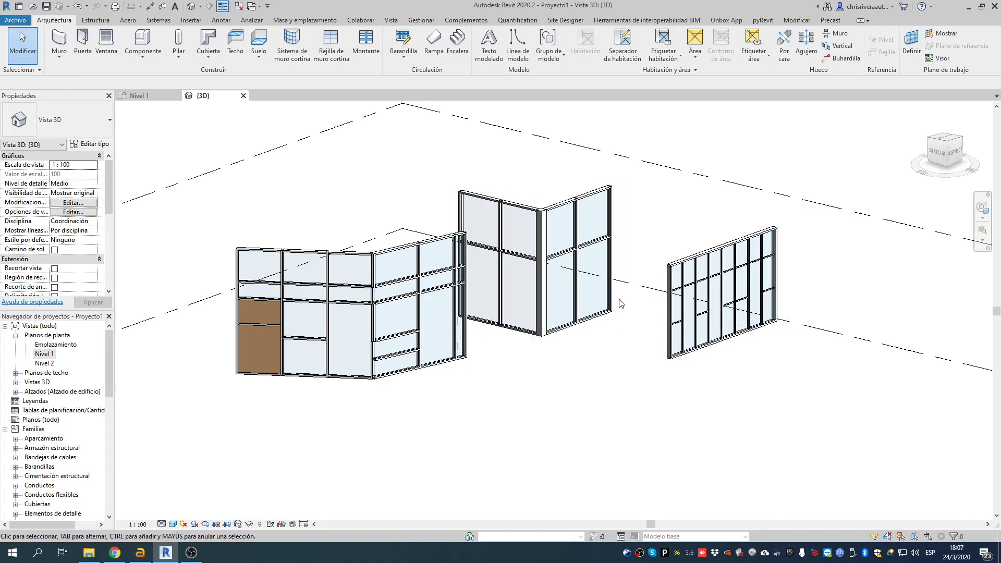
Replace the lower outer glazed panel of the corner curtain wall with the M_Puerta-Muro-Cortina-Cristal-Doble door type.
{"action": "key", "text": "Tab"}
{"action": "key", "text": "Tab"}
{"action": "left_click", "coordinate": [600, 305]}
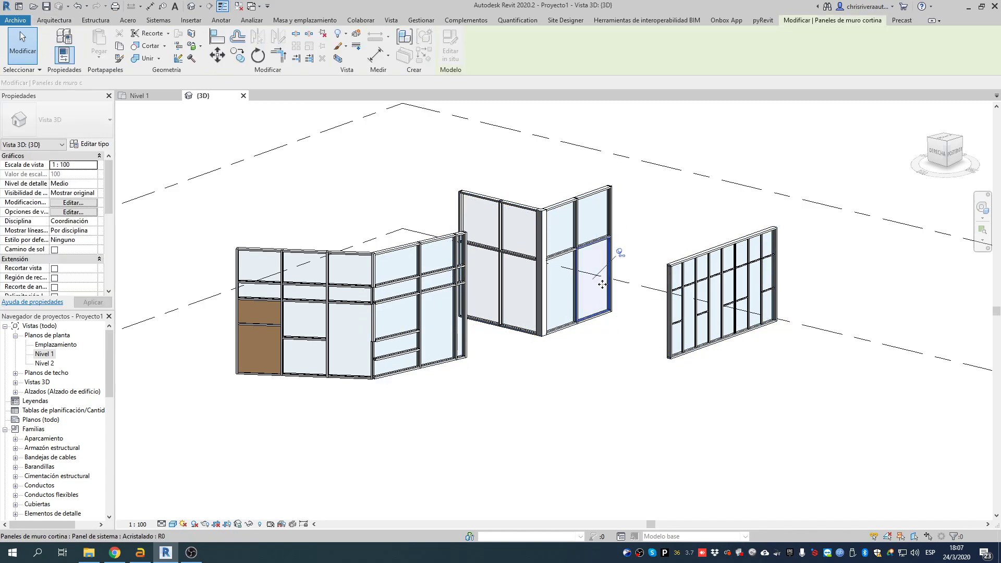
{"action": "scroll", "coordinate": [607, 272], "scroll_direction": "up", "scroll_amount": 4}
{"action": "scroll", "coordinate": [607, 272], "scroll_direction": "up", "scroll_amount": 3}
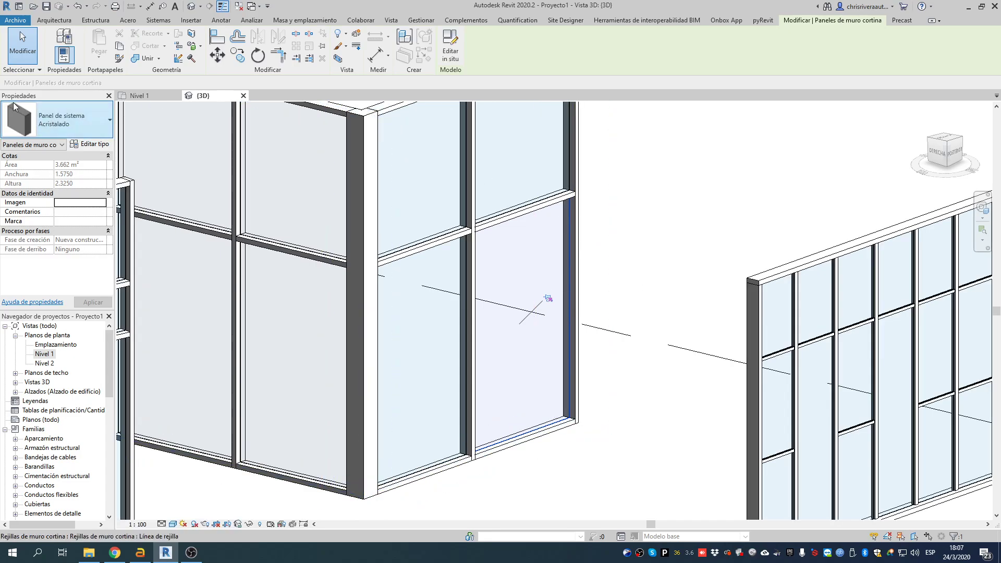
{"action": "left_click", "coordinate": [85, 120]}
{"action": "left_click_drag", "start_coordinate": [217, 298], "coordinate": [202, 158]}
{"action": "mouse_move", "coordinate": [58, 181]}
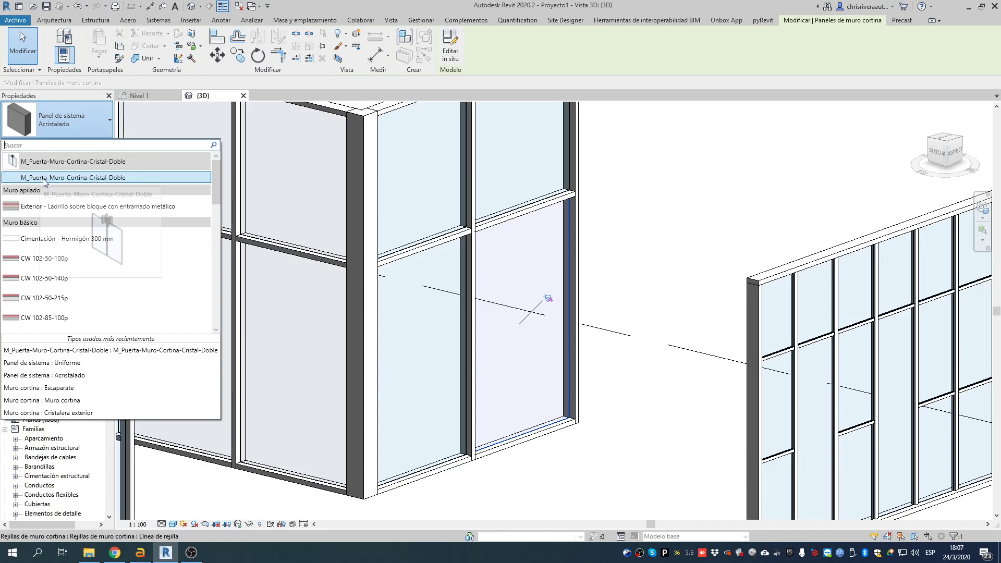
{"action": "left_click", "coordinate": [93, 178]}
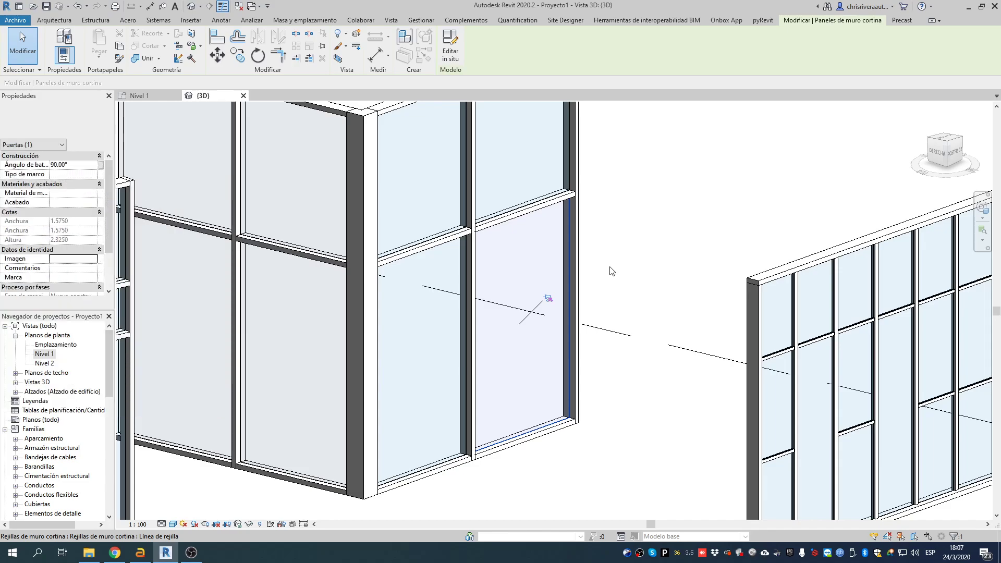
{"action": "left_click", "coordinate": [657, 238]}
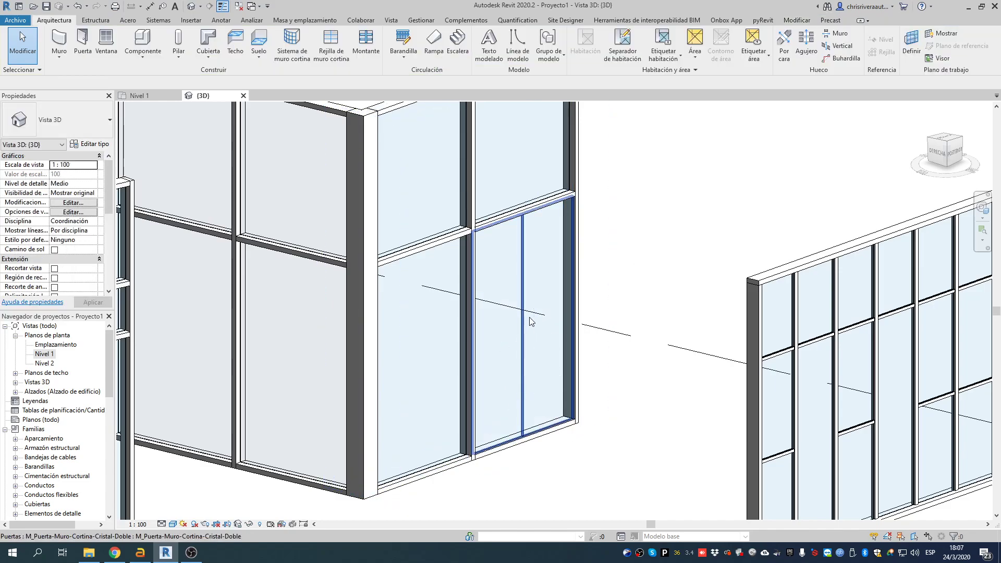
Set the 3D view's detail level to Alto to show the door hardware.
{"action": "middle_click_drag", "start_coordinate": [568, 296], "coordinate": [573, 304]}
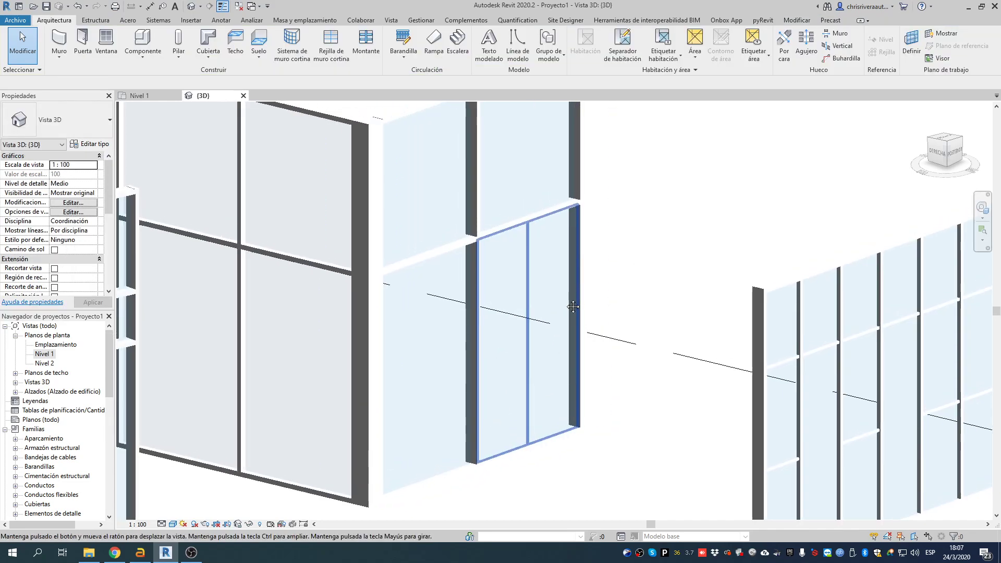
{"action": "left_click", "coordinate": [161, 525]}
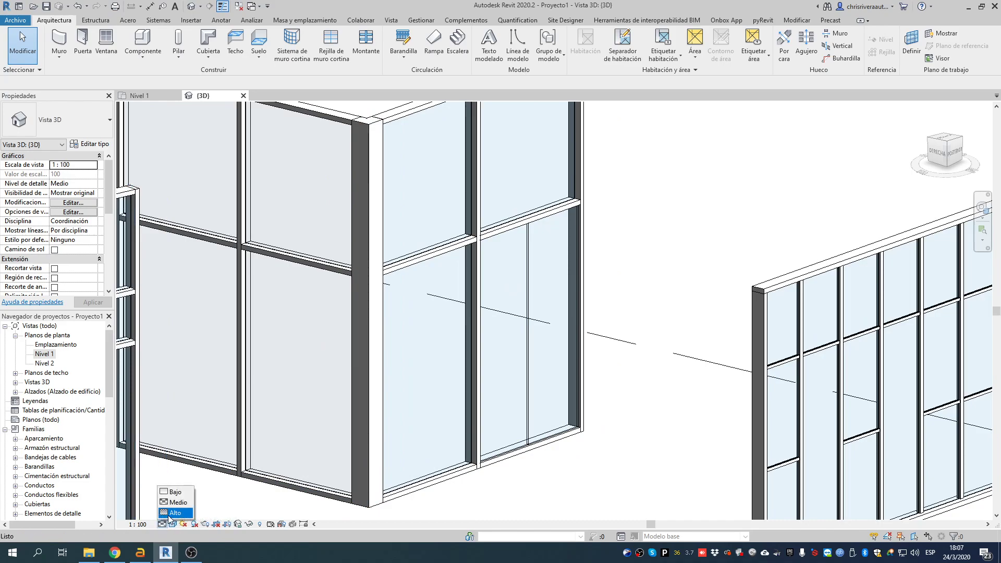
{"action": "left_click", "coordinate": [170, 514]}
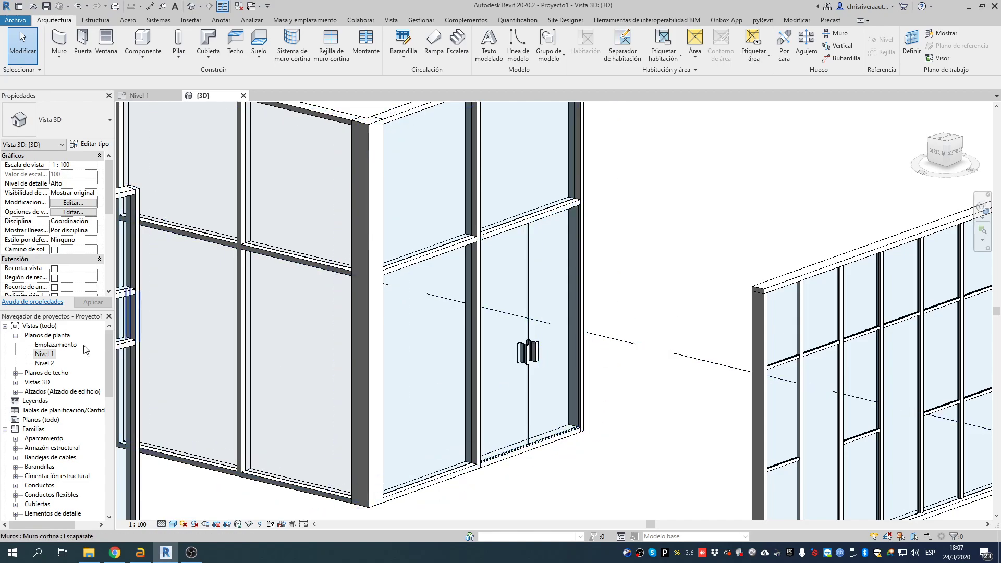
Flip the double glass door's swing to the opposite side of the wall in the Nivel 1 floor plan, and return to the 3D view.
{"action": "double_click", "coordinate": [45, 354]}
{"action": "scroll", "coordinate": [541, 256], "scroll_direction": "down", "scroll_amount": 3}
{"action": "middle_click_drag", "start_coordinate": [543, 250], "coordinate": [778, 331]}
{"action": "scroll", "coordinate": [495, 296], "scroll_direction": "up", "scroll_amount": 5}
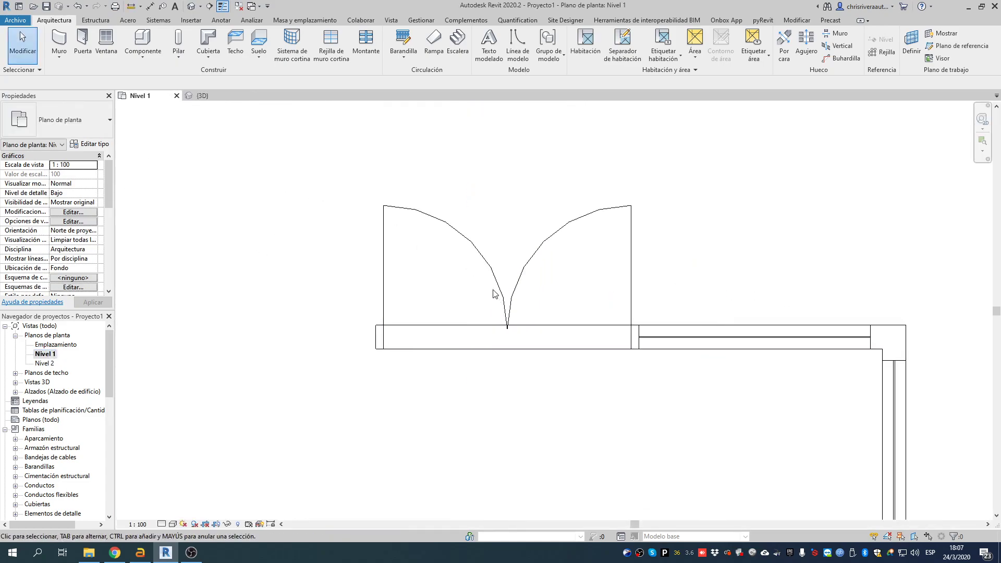
{"action": "left_click", "coordinate": [553, 241]}
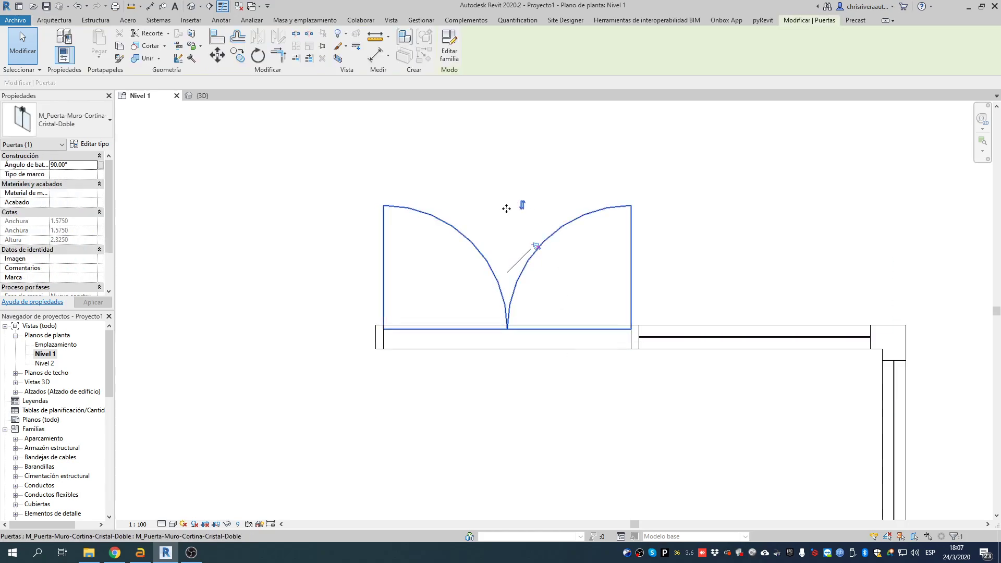
{"action": "left_click", "coordinate": [522, 206]}
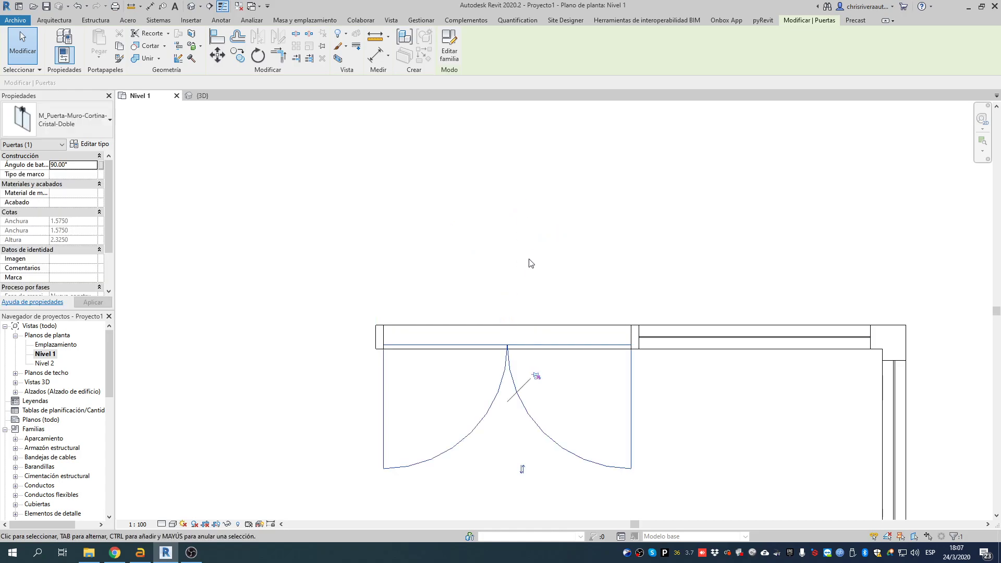
{"action": "left_click", "coordinate": [560, 207]}
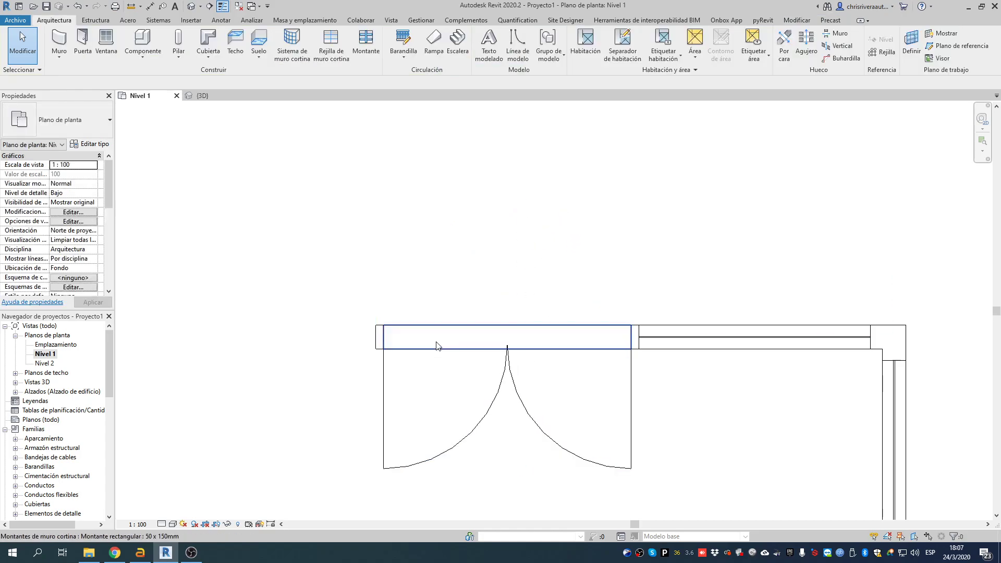
{"action": "left_click", "coordinate": [192, 6]}
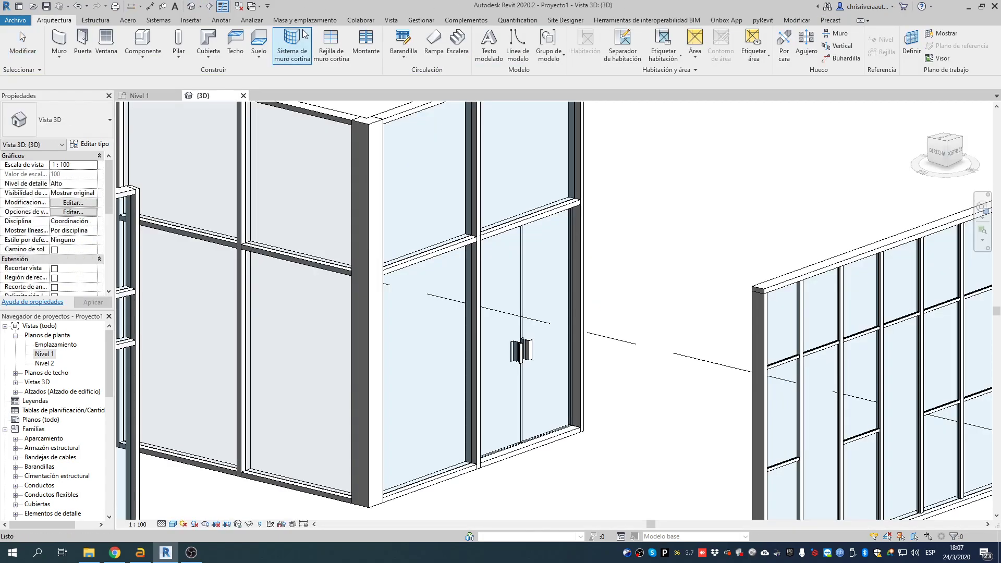
{"action": "scroll", "coordinate": [577, 201], "scroll_direction": "up", "scroll_amount": 3}
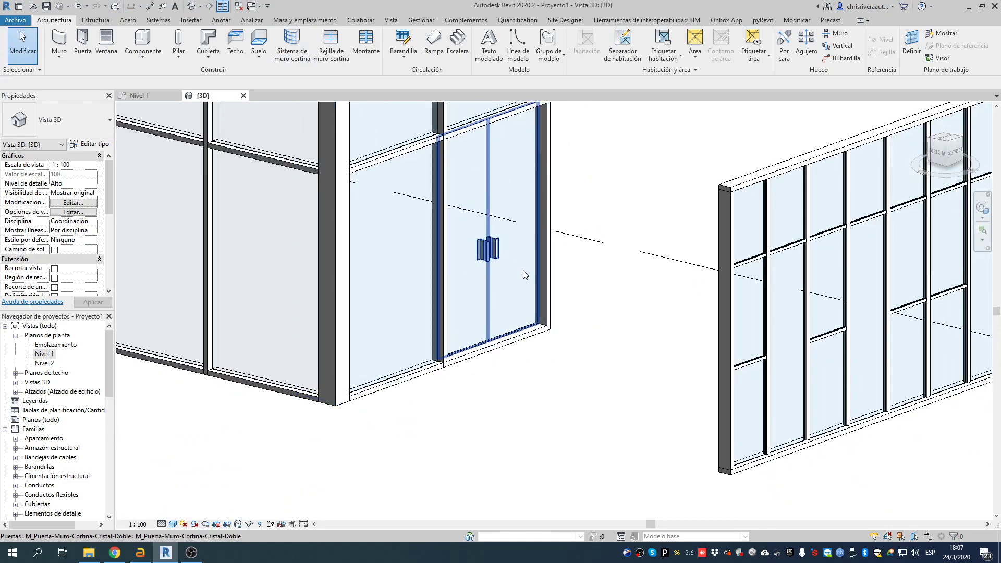
Unpin and delete the bottom rectangular mullion that runs beneath the double glass door.
{"action": "scroll", "coordinate": [527, 326], "scroll_direction": "up", "scroll_amount": 3}
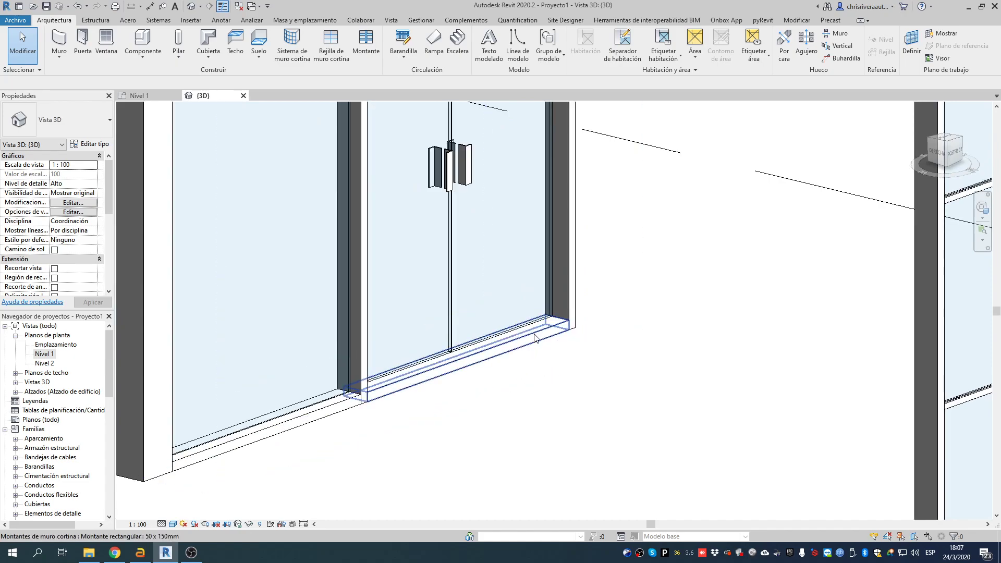
{"action": "left_click", "coordinate": [534, 338]}
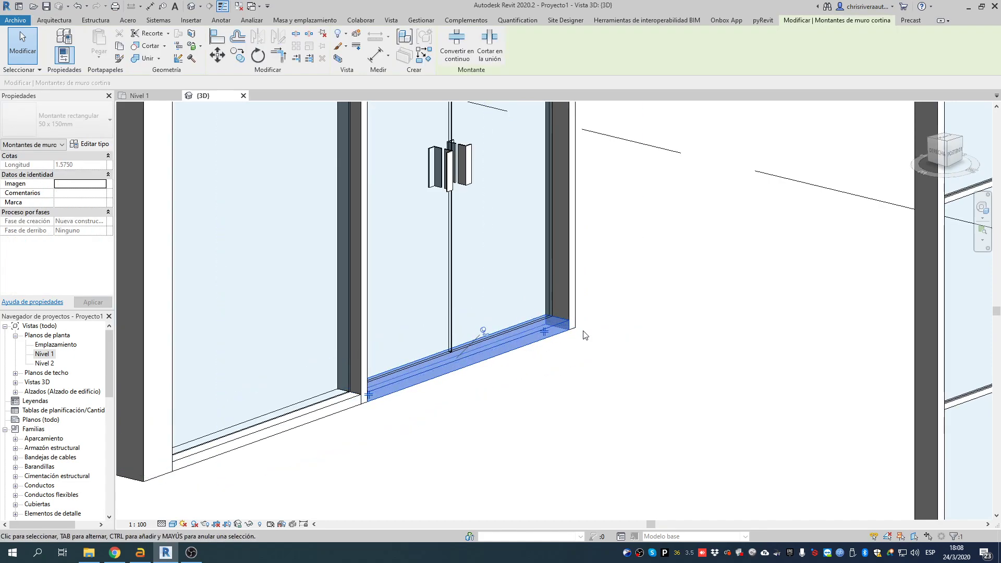
{"action": "left_click", "coordinate": [483, 330]}
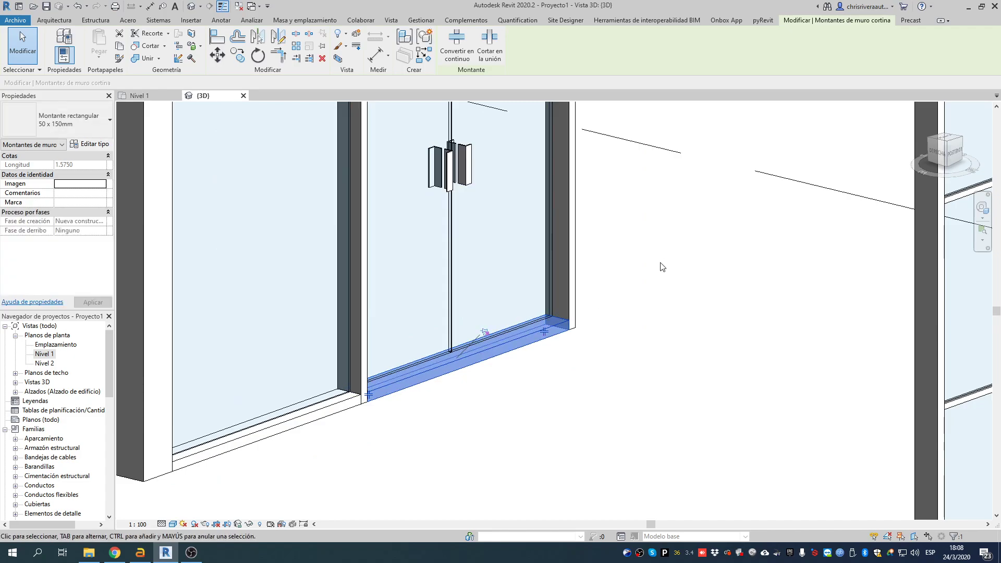
{"action": "key", "text": "Delete"}
{"action": "scroll", "coordinate": [664, 251], "scroll_direction": "down", "scroll_amount": 2}
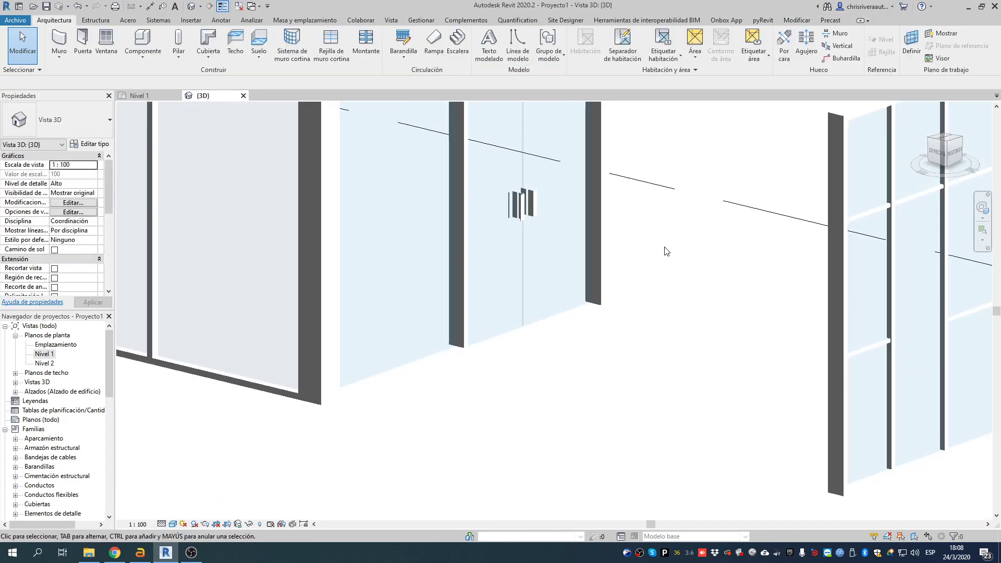
{"action": "middle_click_drag", "start_coordinate": [664, 251], "coordinate": [631, 355]}
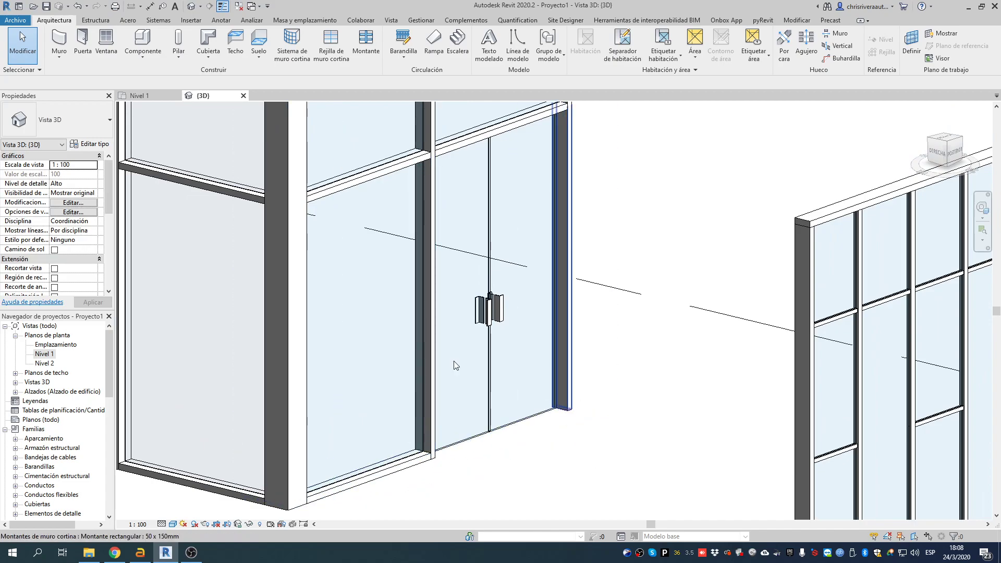
{"action": "scroll", "coordinate": [492, 299], "scroll_direction": "down", "scroll_amount": 2}
{"action": "middle_click_drag", "start_coordinate": [527, 306], "coordinate": [576, 328]}
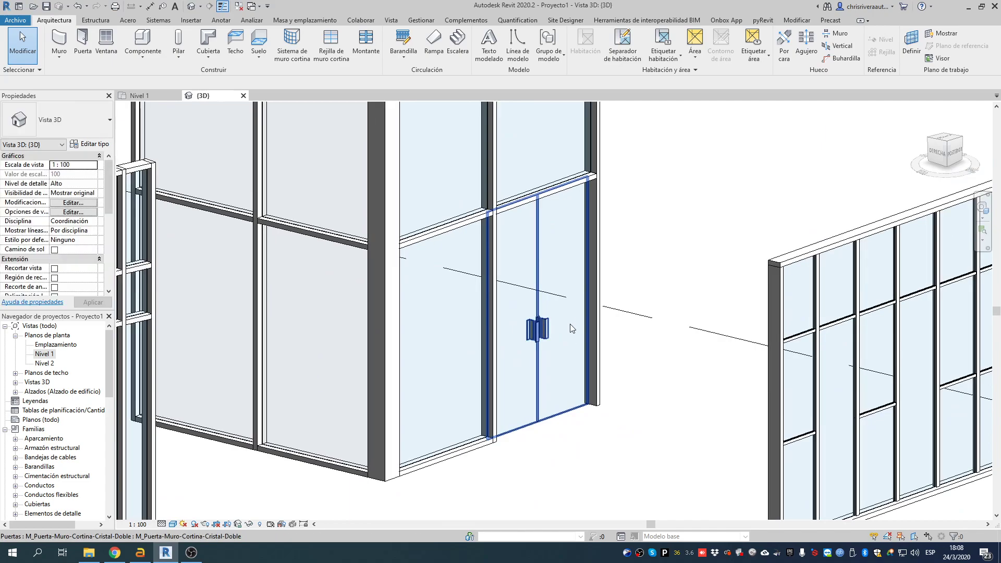
Review the type properties of the double glass door and close them without making changes.
{"action": "left_click", "coordinate": [580, 265]}
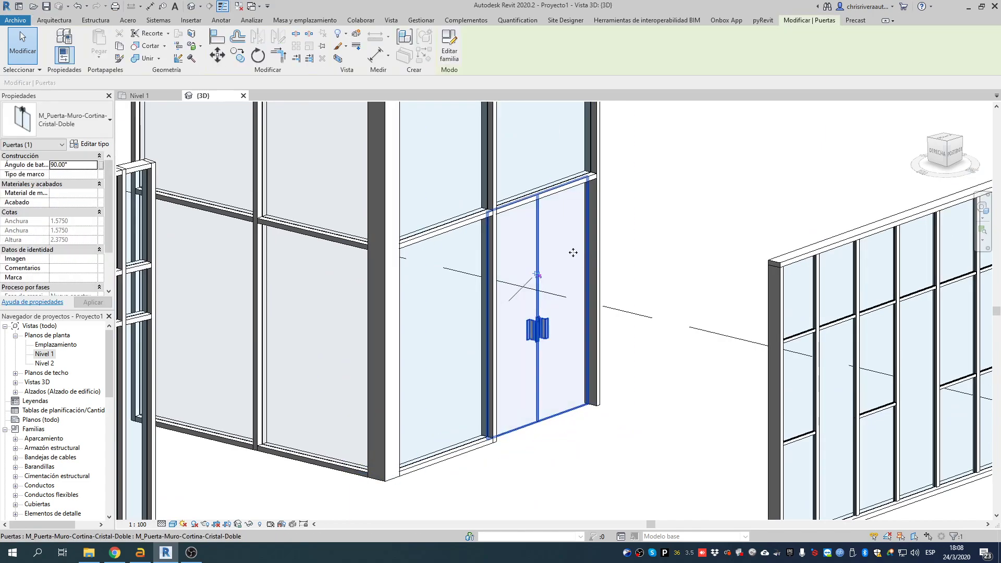
{"action": "left_click", "coordinate": [89, 144]}
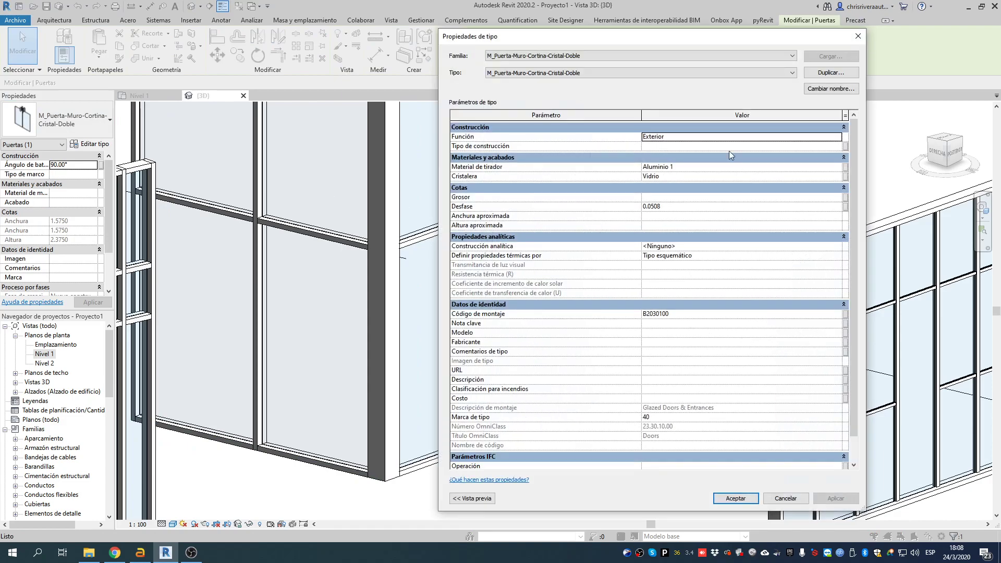
{"action": "left_click", "coordinate": [787, 498]}
{"action": "left_click", "coordinate": [683, 249]}
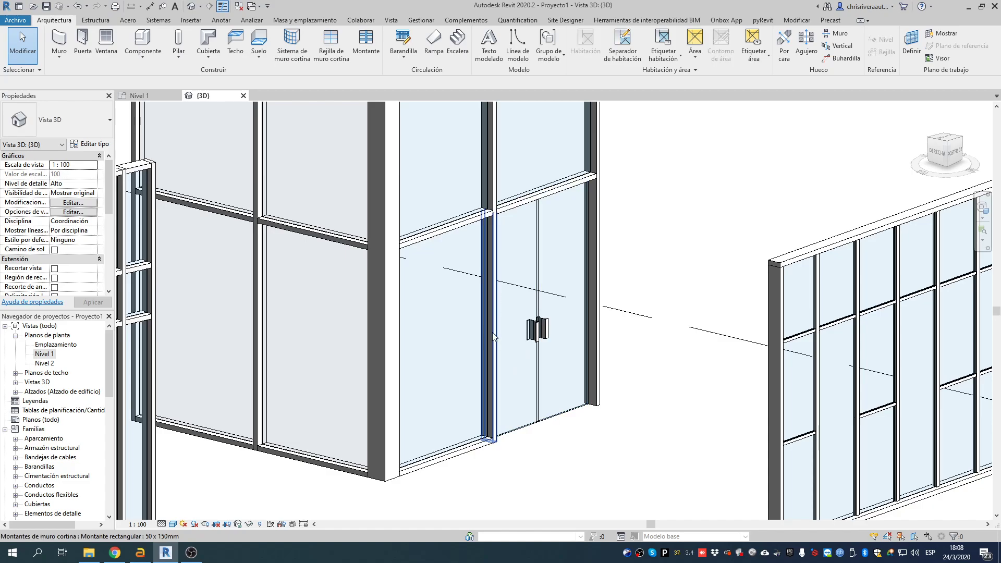
In the Nivel 1 floor plan, unpin the vertical grid line beside the double door and move it, narrowing the door bay to about 1.28 m.
{"action": "middle_click_drag", "start_coordinate": [684, 210], "coordinate": [623, 300], "text": "shift"}
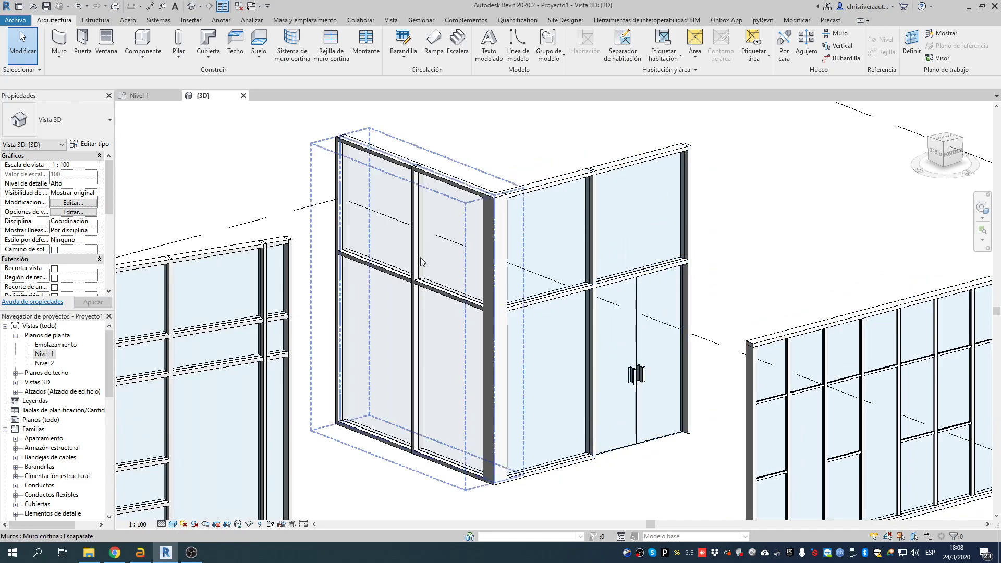
{"action": "double_click", "coordinate": [44, 354]}
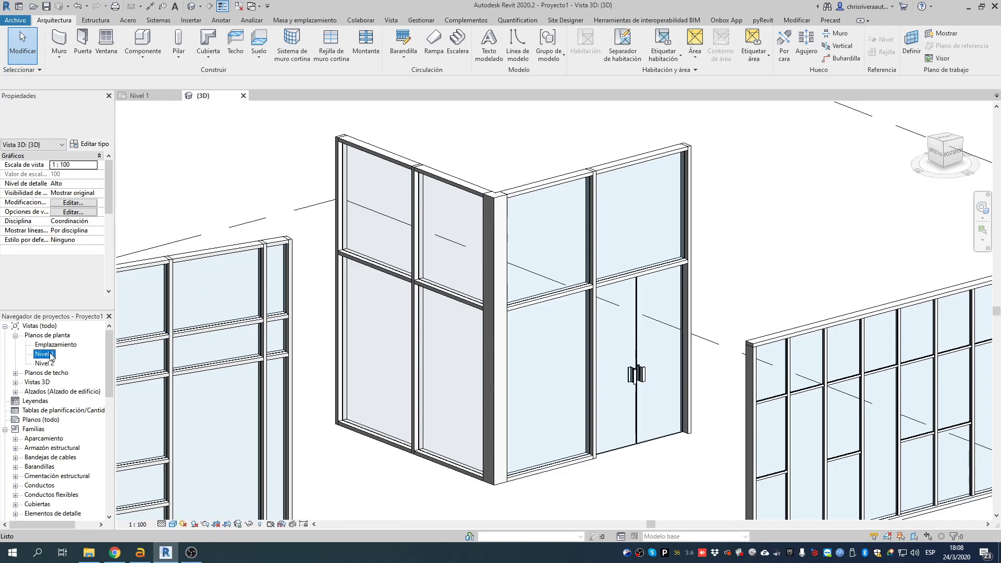
{"action": "middle_click_drag", "start_coordinate": [644, 313], "coordinate": [616, 285]}
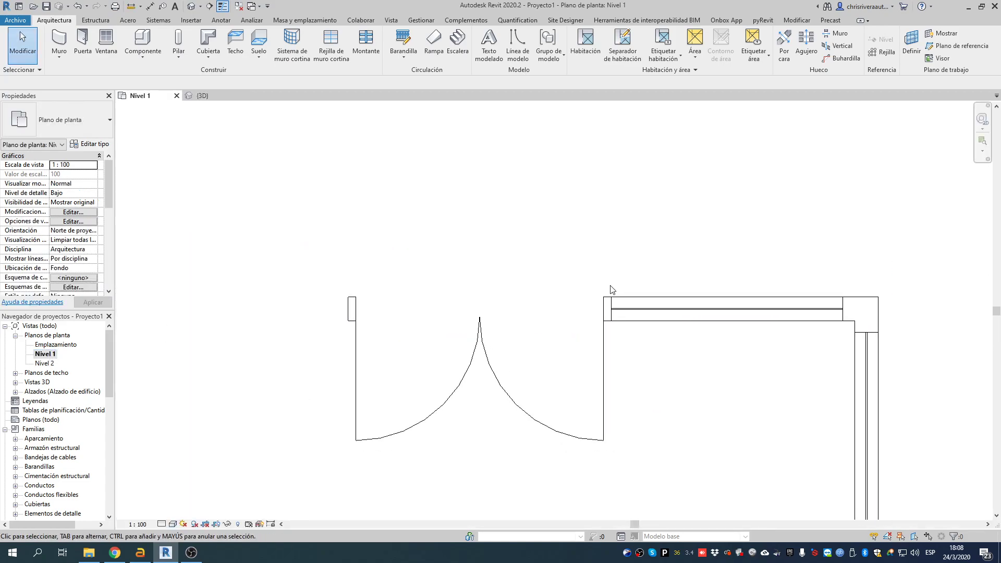
{"action": "left_click", "coordinate": [607, 282]}
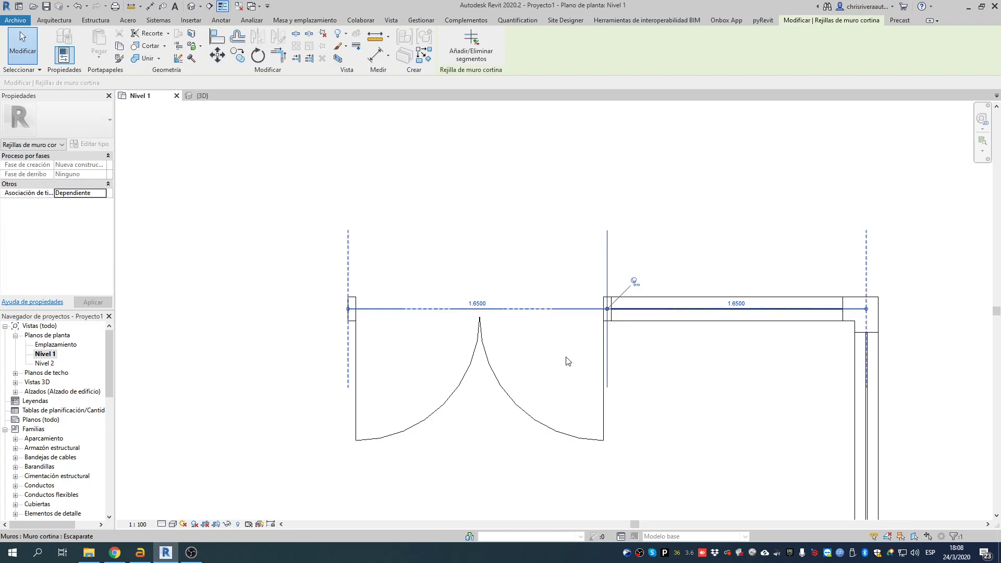
{"action": "key", "text": "Escape"}
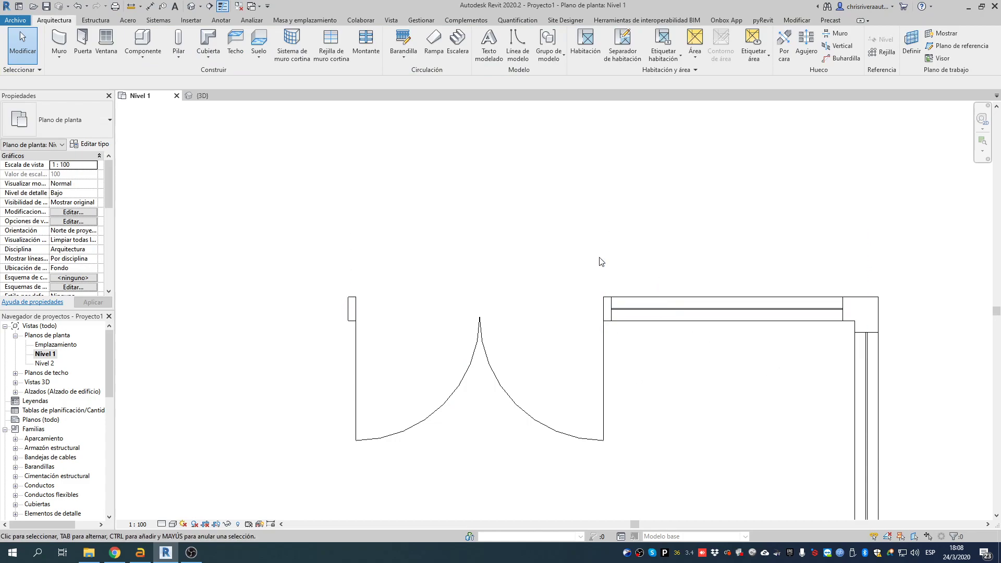
{"action": "left_click", "coordinate": [607, 258]}
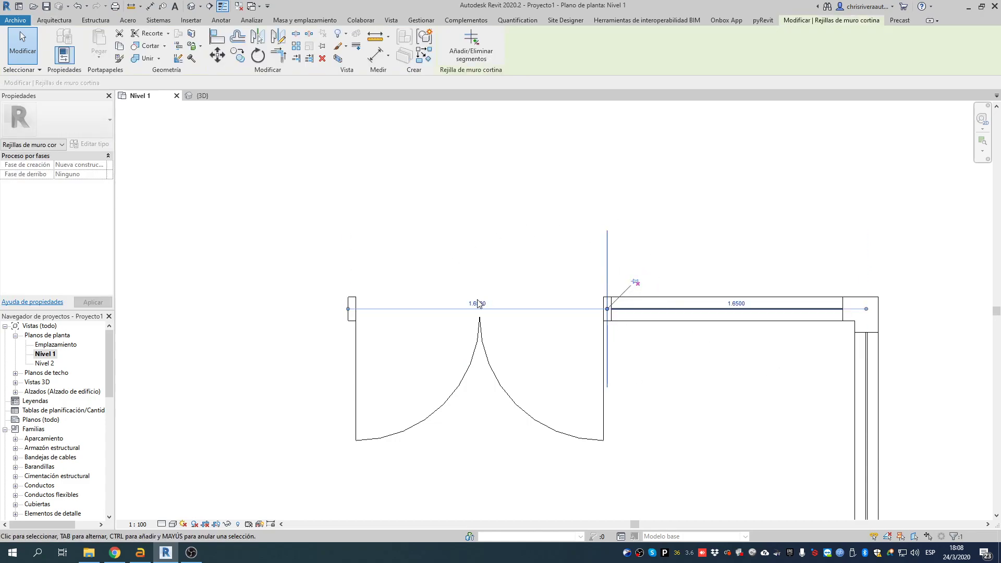
{"action": "left_click_drag", "start_coordinate": [609, 260], "coordinate": [548, 271]}
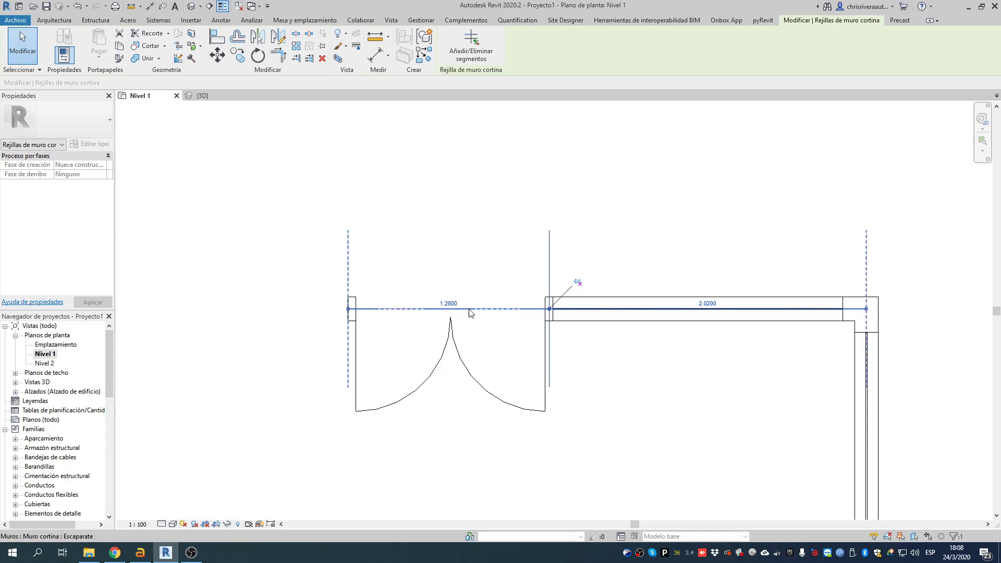
Set the width of the double door's bay to 1.5 m in the floor plan.
{"action": "left_click", "coordinate": [448, 303]}
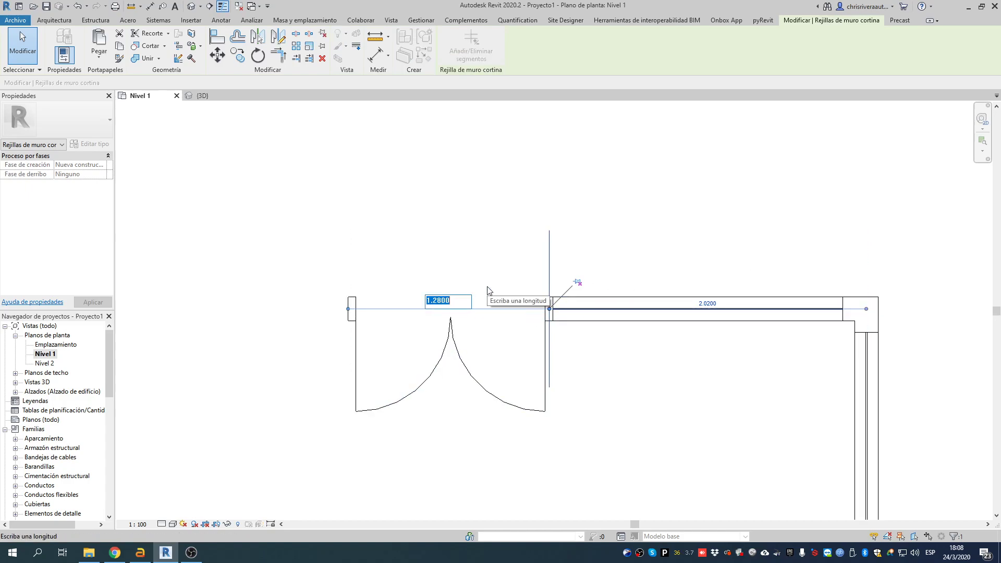
{"action": "type", "text": "1.5"}
{"action": "key", "text": "Return"}
{"action": "key", "text": "Escape"}
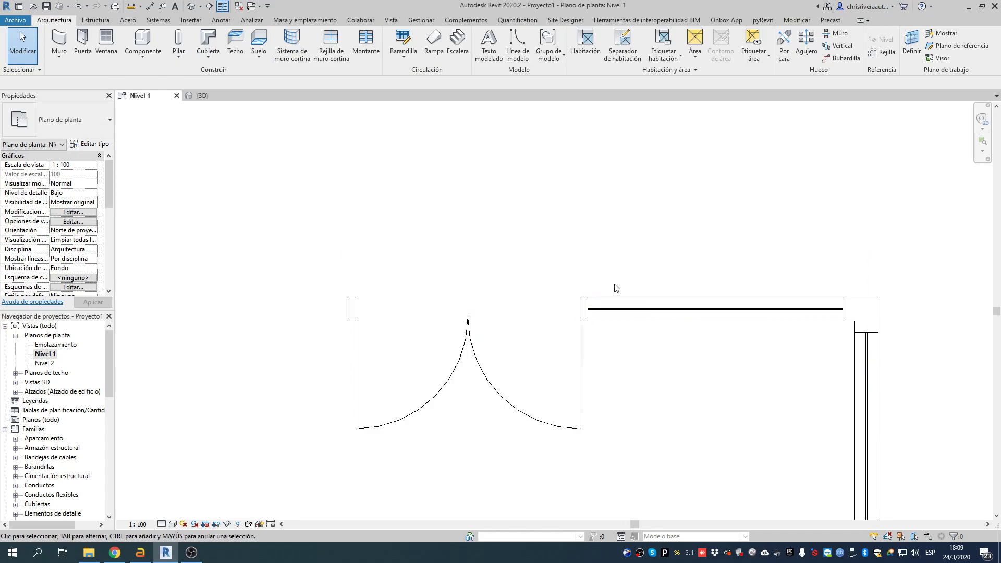
In the 3D view, select the vertical grid line beside the double door and set the door bay's width to 1.8 m.
{"action": "left_click", "coordinate": [192, 7]}
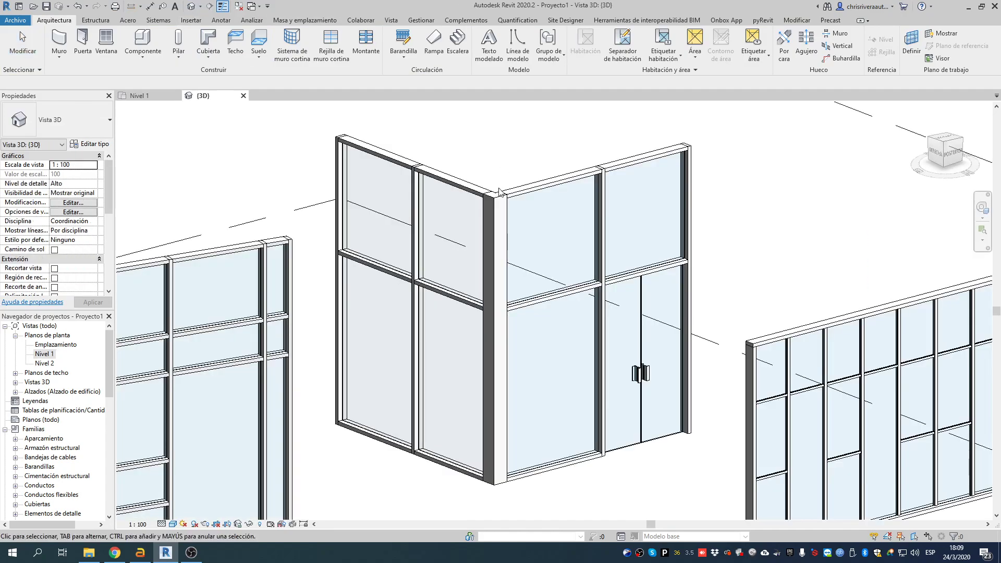
{"action": "middle_click_drag", "start_coordinate": [629, 309], "coordinate": [486, 265]}
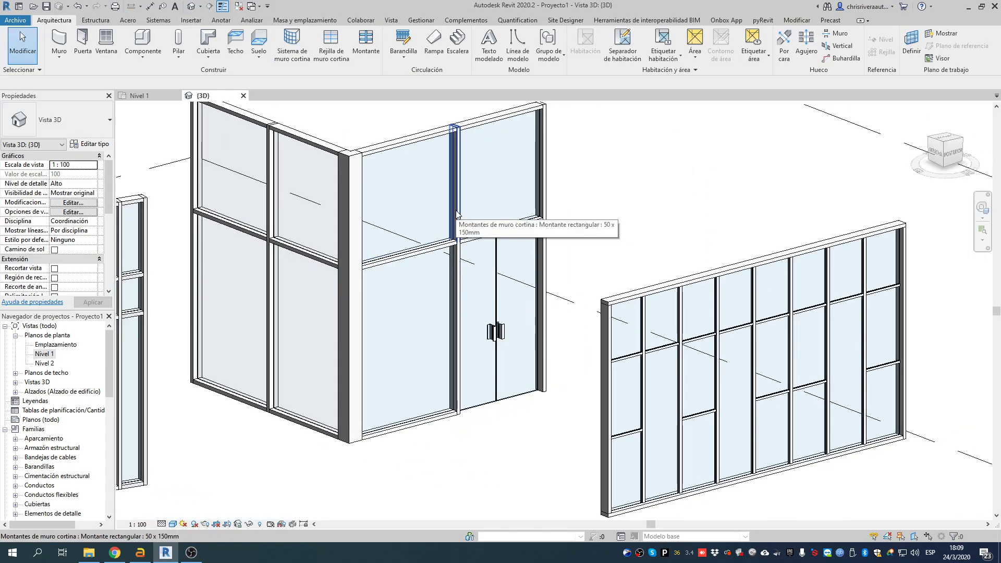
{"action": "key", "text": "Tab"}
{"action": "key", "text": "Tab"}
{"action": "key", "text": "Tab"}
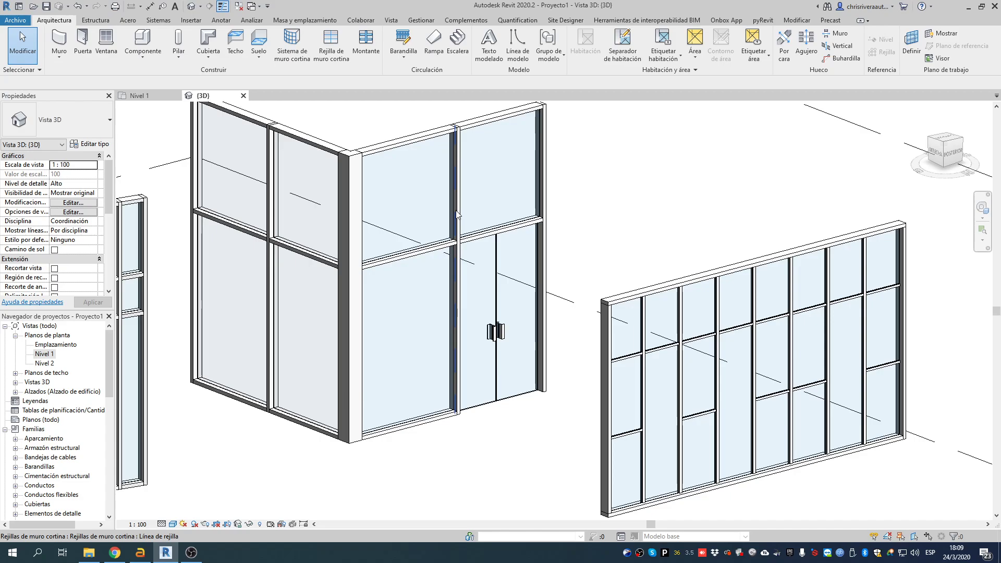
{"action": "left_click", "coordinate": [456, 214]}
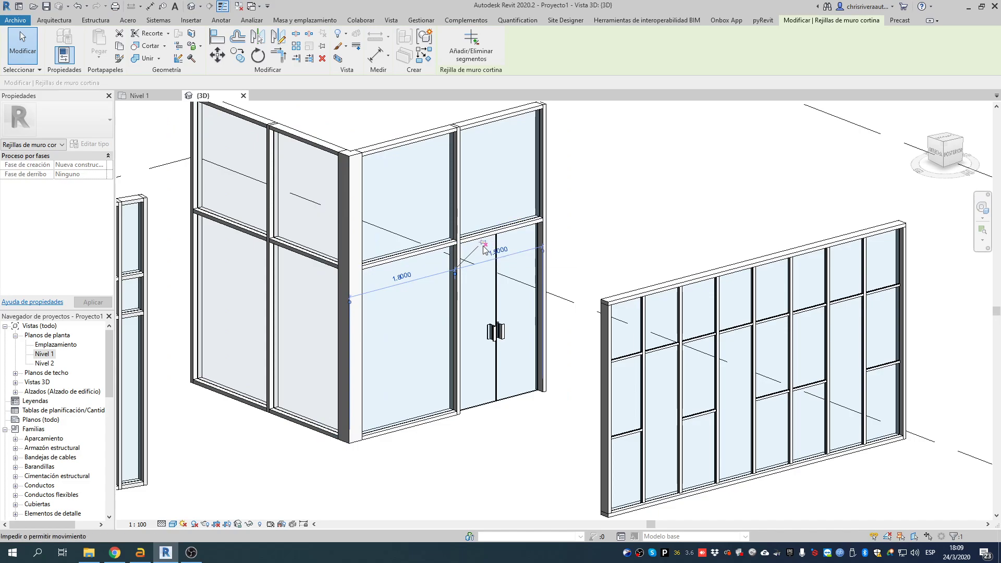
{"action": "left_click", "coordinate": [504, 250]}
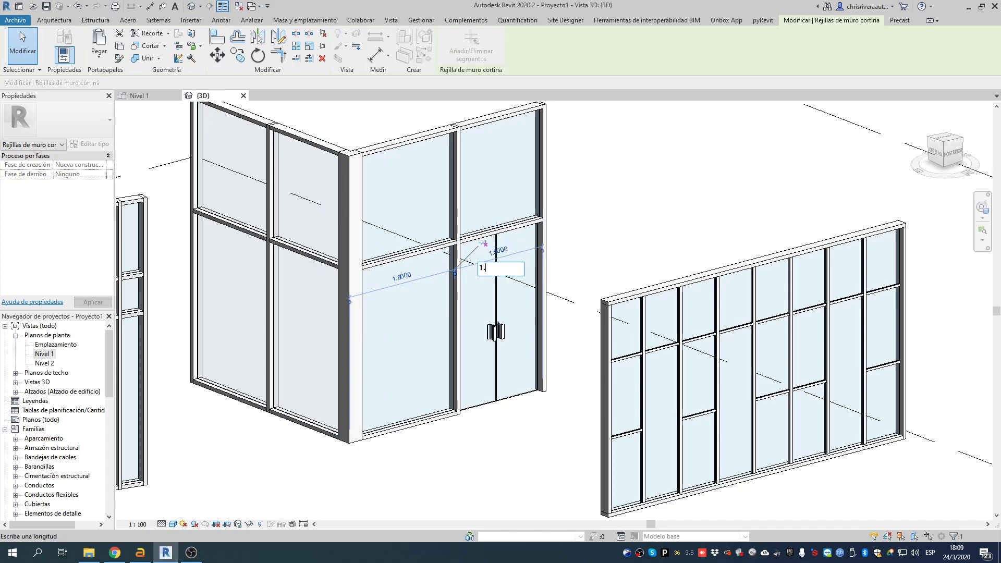
{"action": "type", "text": "1.8"}
{"action": "key", "text": "Return"}
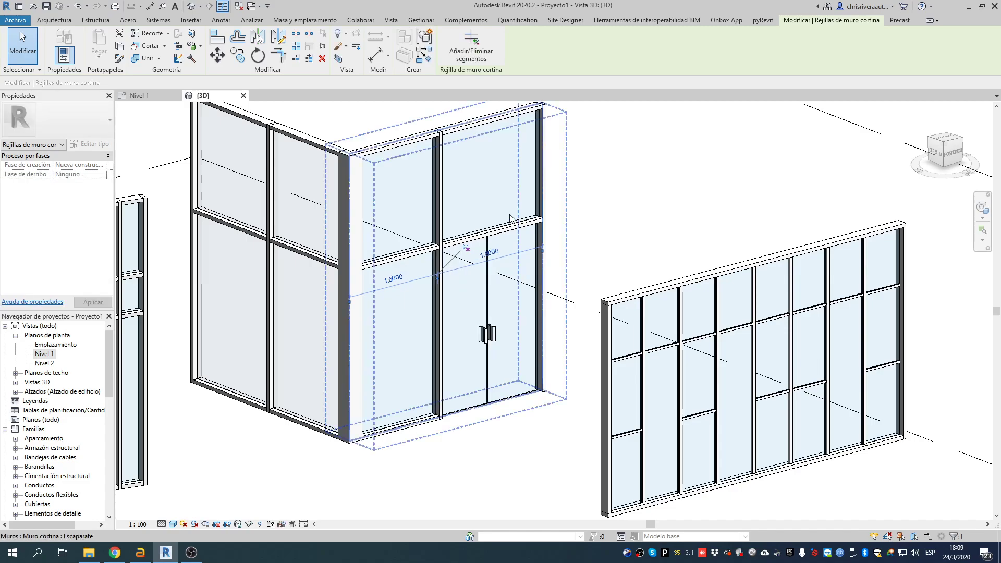
{"action": "key", "text": "Escape"}
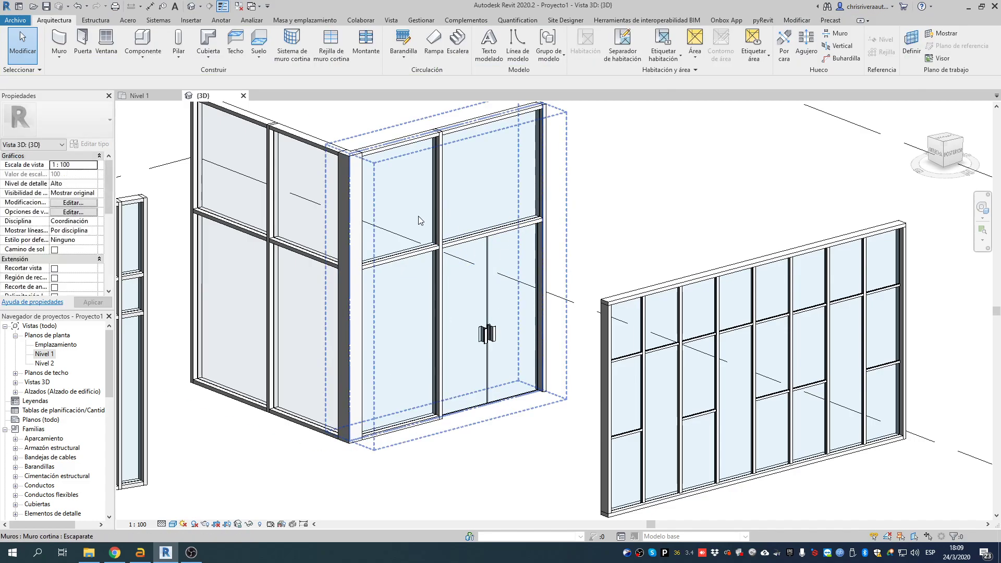
Add single-segment horizontal grid lines across the middle panels of the third and sixth columns of the separate multi-panel curtain wall.
{"action": "middle_click_drag", "start_coordinate": [451, 195], "coordinate": [510, 185], "text": "shift"}
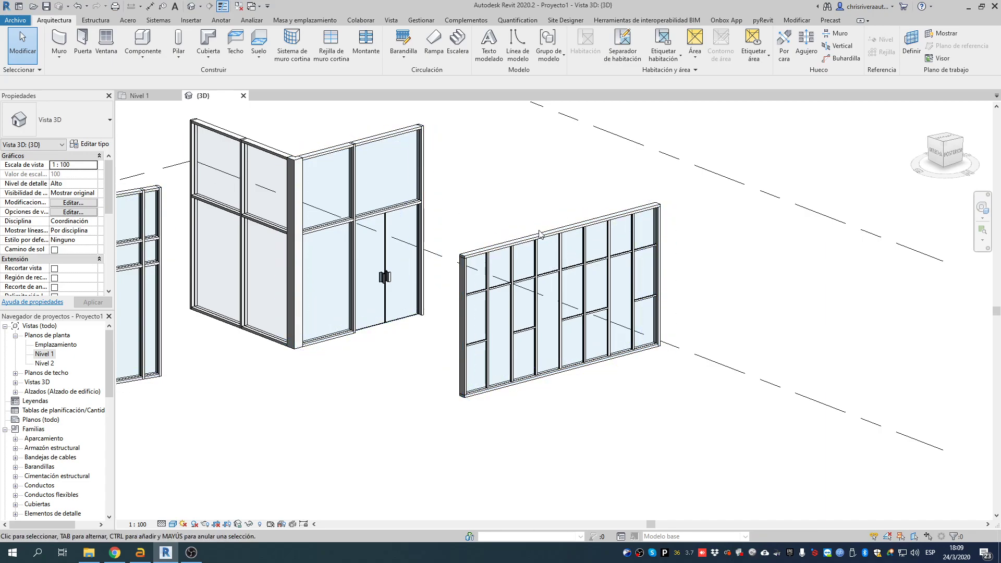
{"action": "left_click", "coordinate": [555, 255]}
{"action": "key", "text": "Escape"}
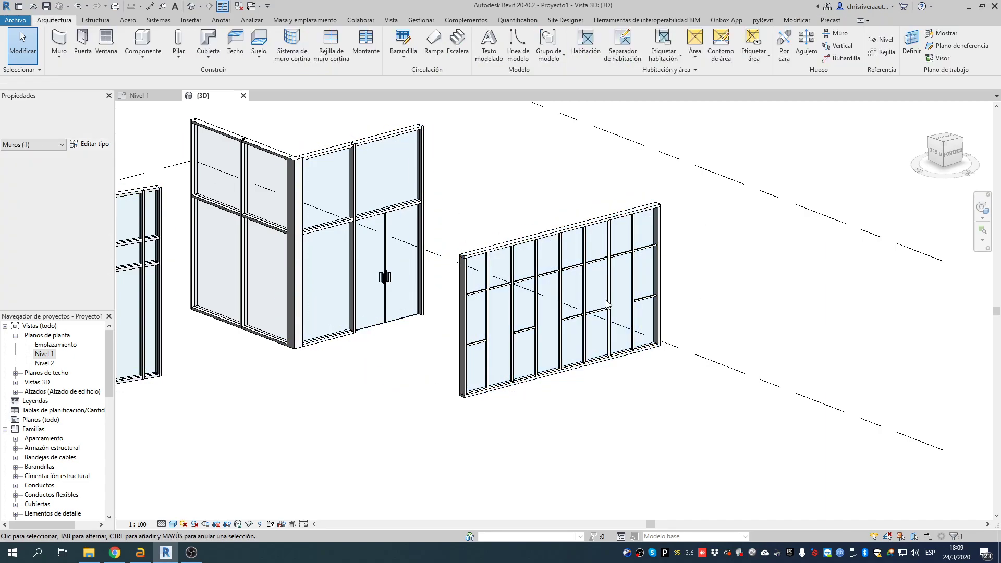
{"action": "left_click", "coordinate": [319, 44]}
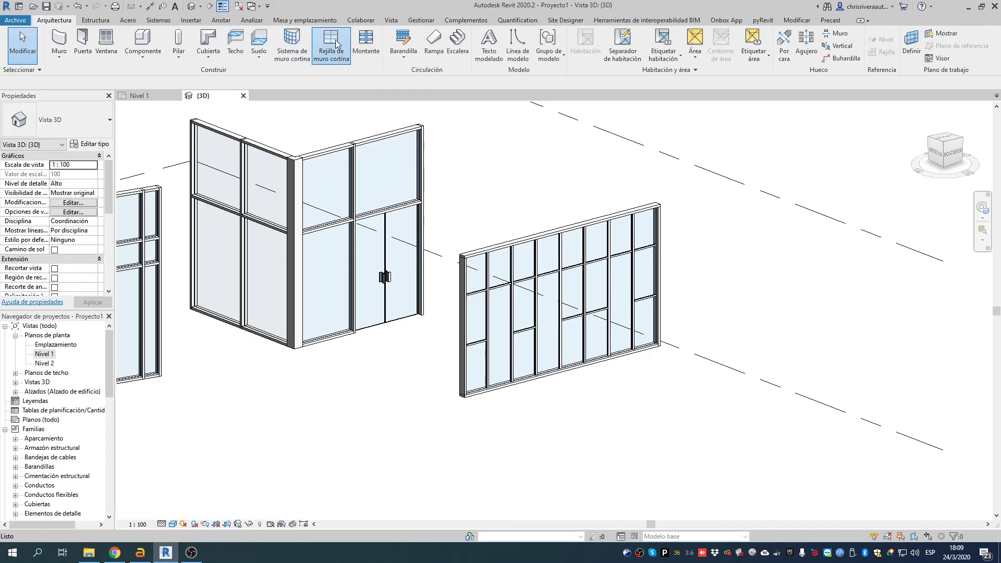
{"action": "scroll", "coordinate": [600, 279], "scroll_direction": "up", "scroll_amount": 2}
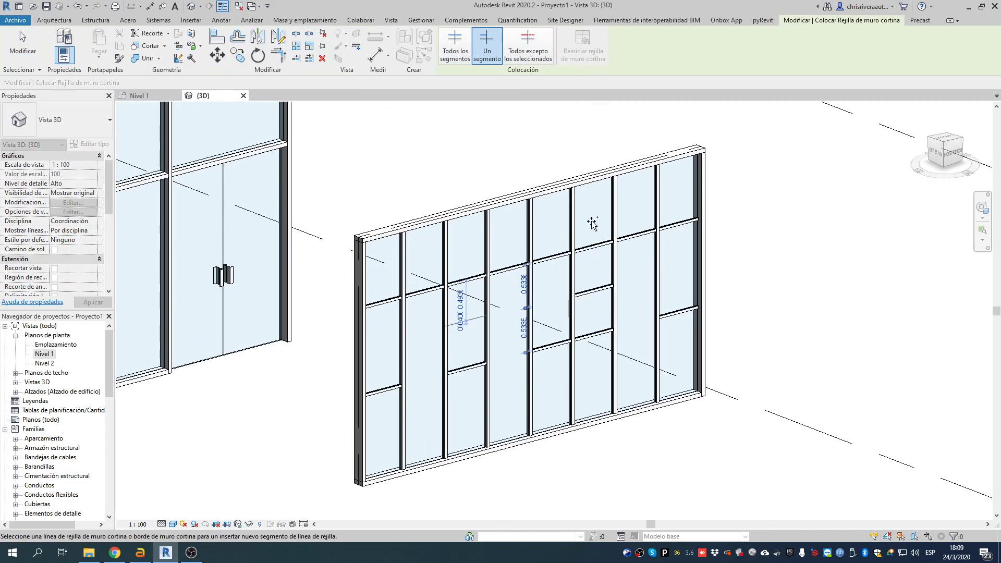
{"action": "left_click", "coordinate": [466, 323]}
{"action": "key", "text": "Escape"}
{"action": "key", "text": "Escape"}
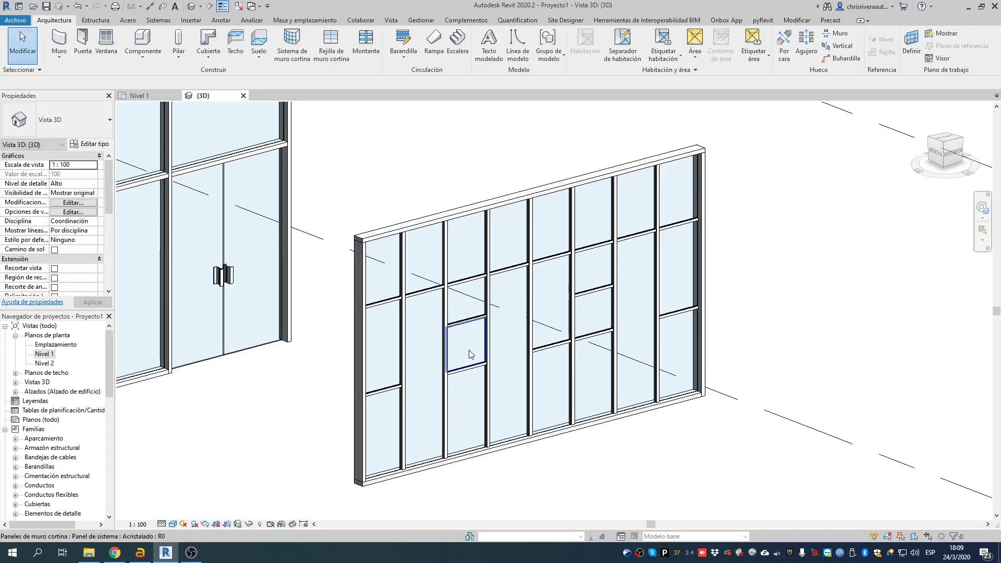
Change the new small third-column panel, the top seventh-column panel and the bottom eighth-column panel to the Panel de sistema: Uniforme type.
{"action": "left_click", "coordinate": [468, 349]}
{"action": "left_click", "coordinate": [640, 213], "text": "ctrl"}
{"action": "left_click", "coordinate": [677, 355], "text": "ctrl"}
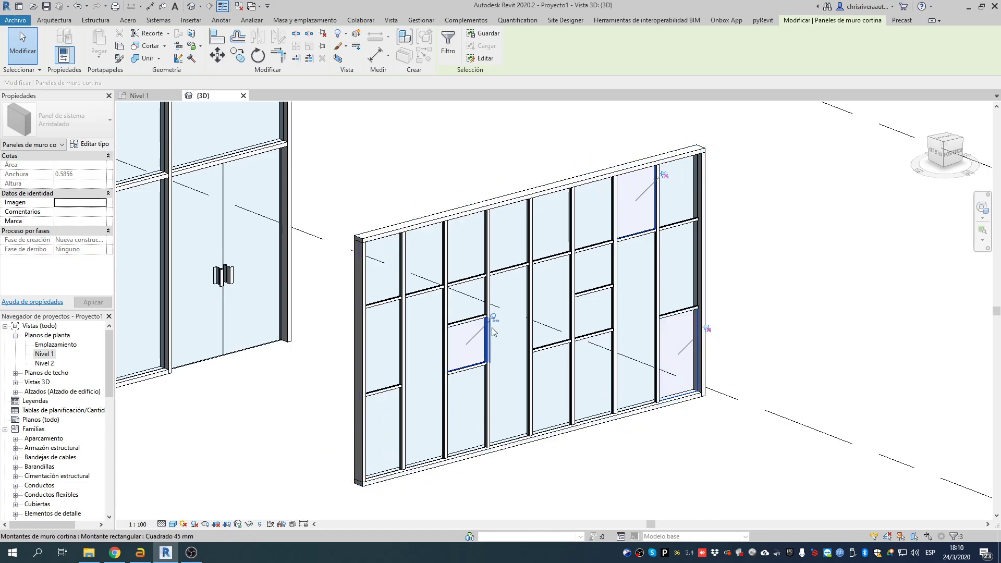
{"action": "left_click", "coordinate": [66, 125]}
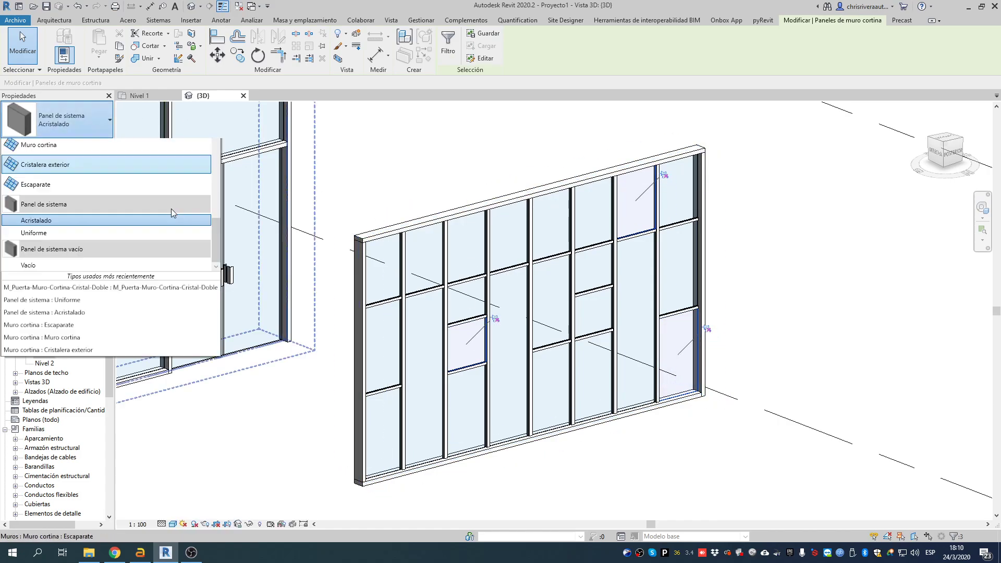
{"action": "left_click", "coordinate": [32, 297]}
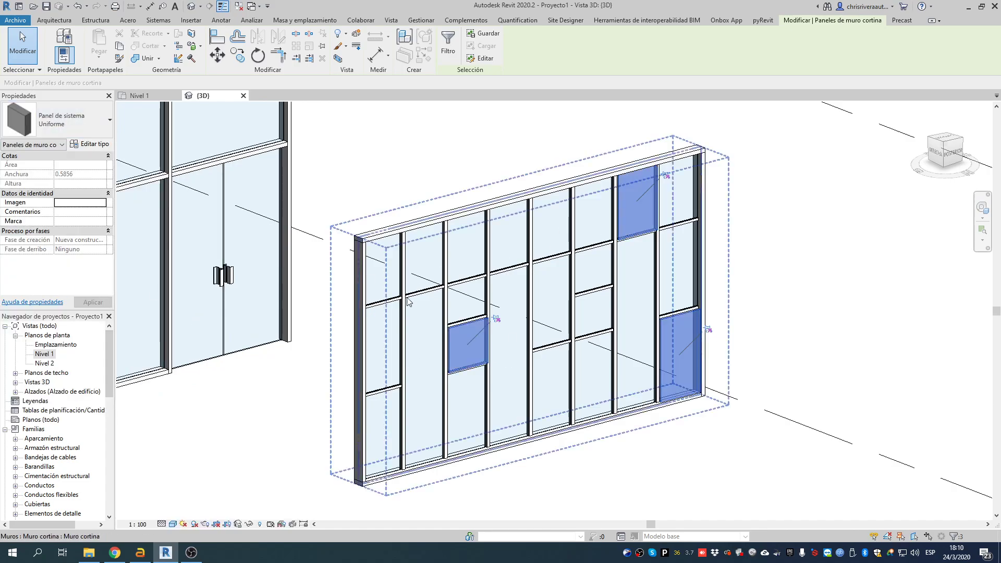
{"action": "left_click", "coordinate": [485, 152]}
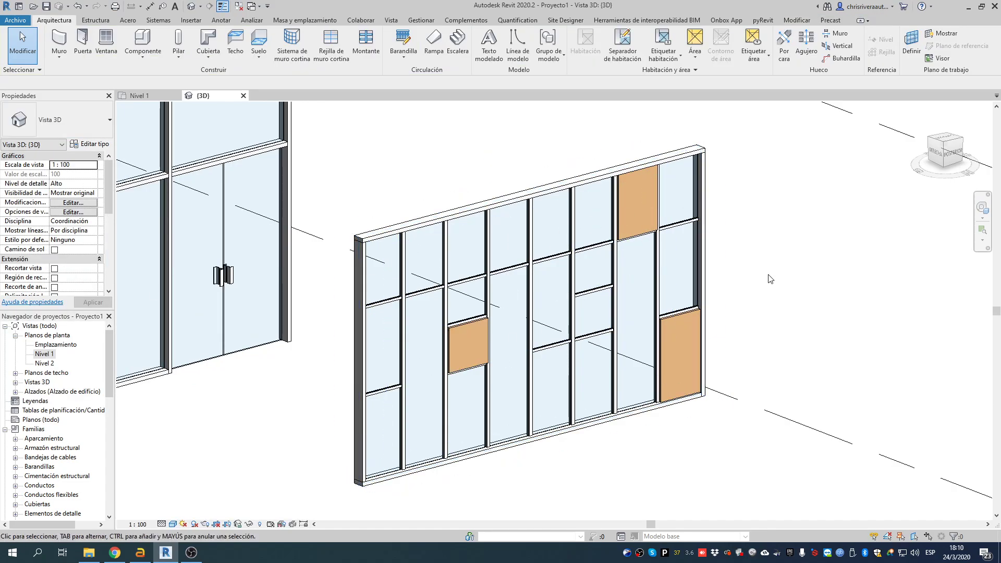
{"action": "scroll", "coordinate": [737, 272], "scroll_direction": "down", "scroll_amount": 1}
{"action": "middle_click_drag", "start_coordinate": [724, 294], "coordinate": [749, 251]}
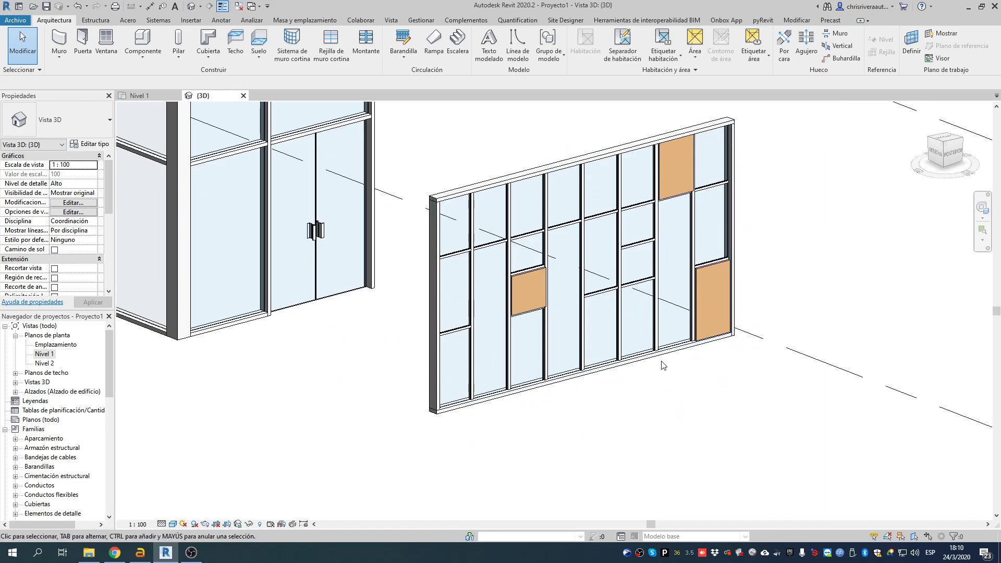
Select the whole multi-panel curtain wall and create a model group from it named MuroCortinaPB.
{"action": "key", "text": "Tab"}
{"action": "left_click", "coordinate": [427, 403]}
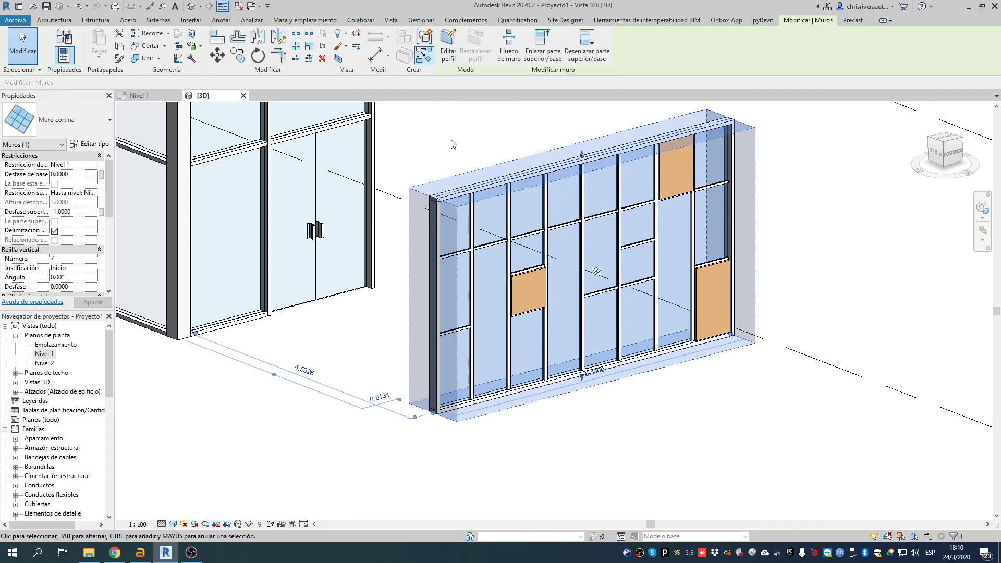
{"action": "middle_click_drag", "start_coordinate": [629, 232], "coordinate": [540, 285]}
{"action": "key", "text": "g"}
{"action": "key", "text": "p"}
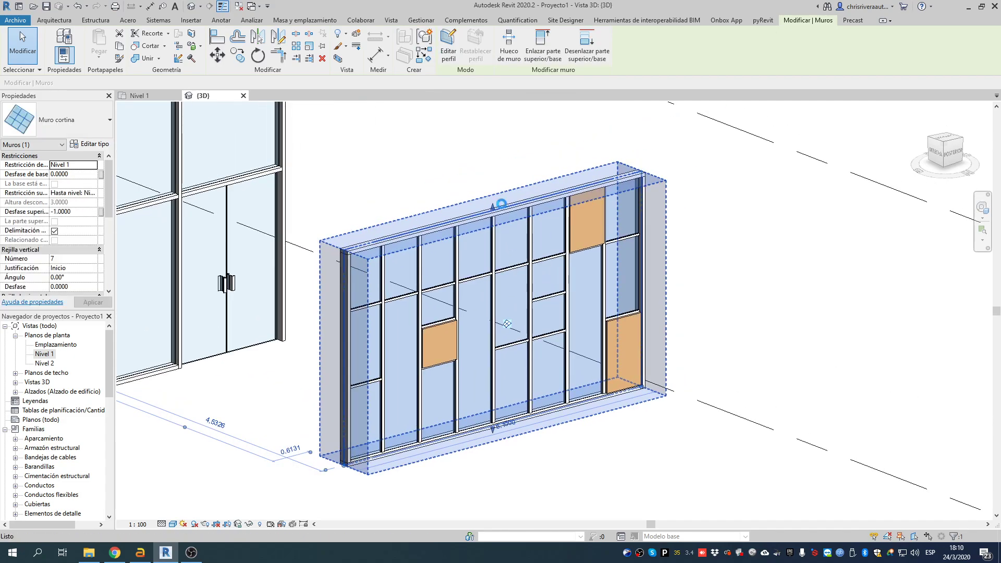
{"action": "left_click_drag", "start_coordinate": [726, 220], "coordinate": [730, 222]}
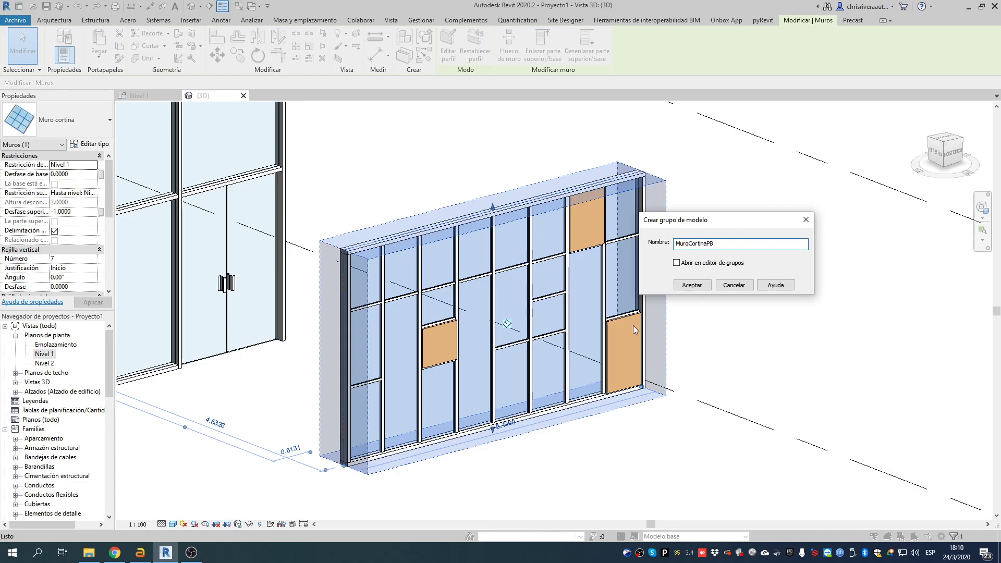
{"action": "left_click", "coordinate": [691, 285]}
{"action": "left_click", "coordinate": [726, 226]}
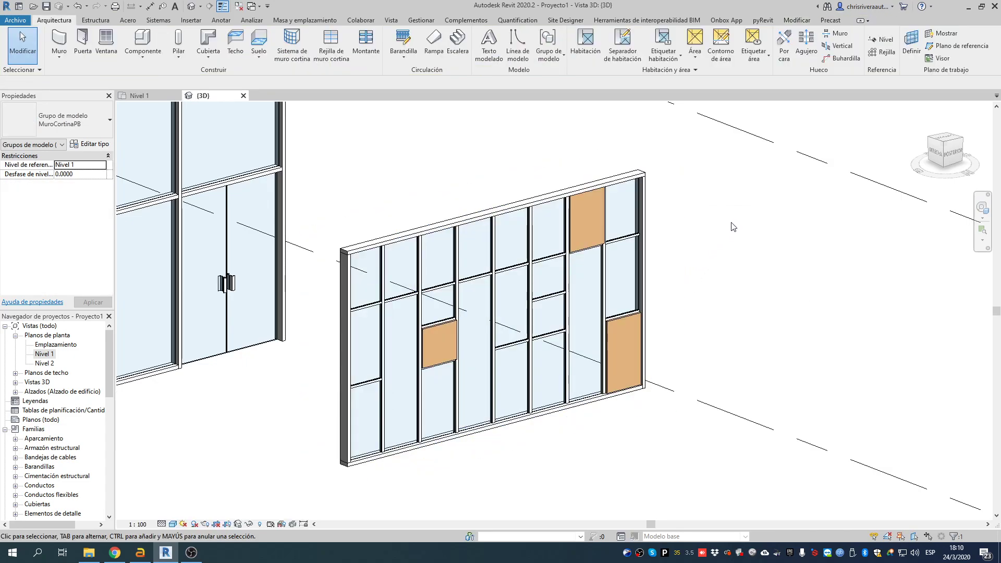
Copy the MuroCortinaPB group about 4 m perpendicular to the original wall, in front of it.
{"action": "left_click", "coordinate": [618, 207]}
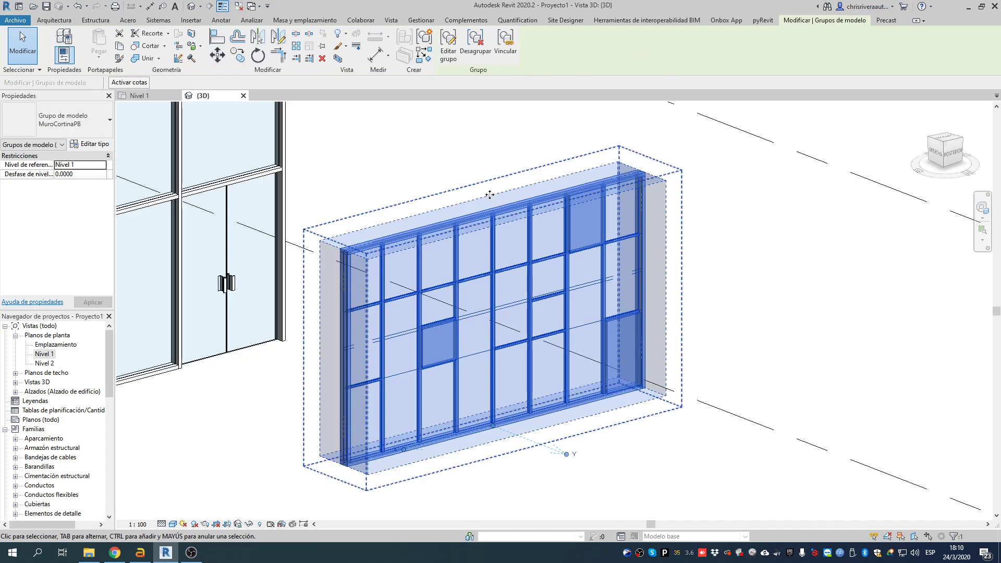
{"action": "scroll", "coordinate": [488, 194], "scroll_direction": "down", "scroll_amount": 2}
{"action": "middle_click_drag", "start_coordinate": [559, 330], "coordinate": [503, 287]}
{"action": "key", "text": "c"}
{"action": "key", "text": "c"}
{"action": "left_click", "coordinate": [465, 335]}
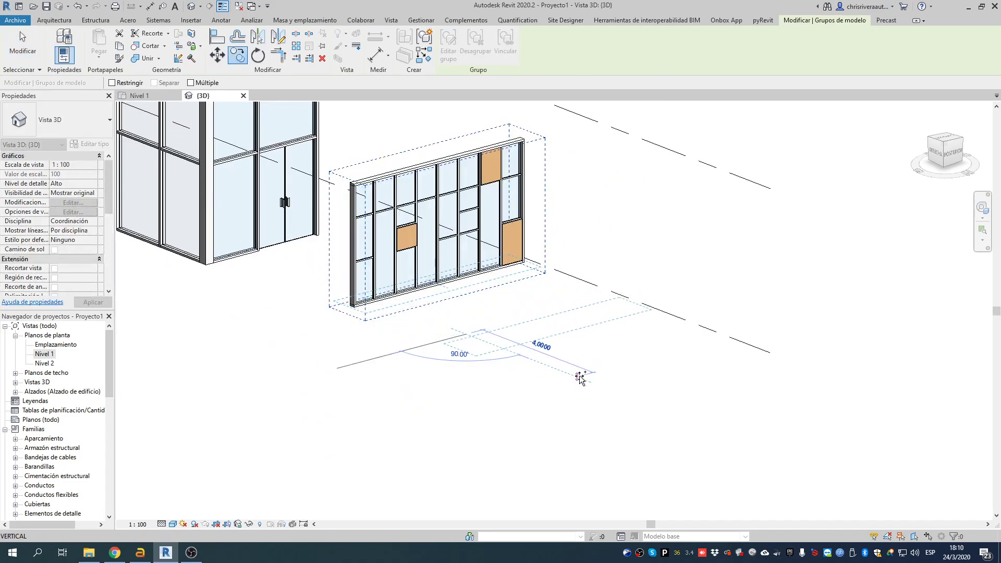
{"action": "left_click", "coordinate": [682, 419]}
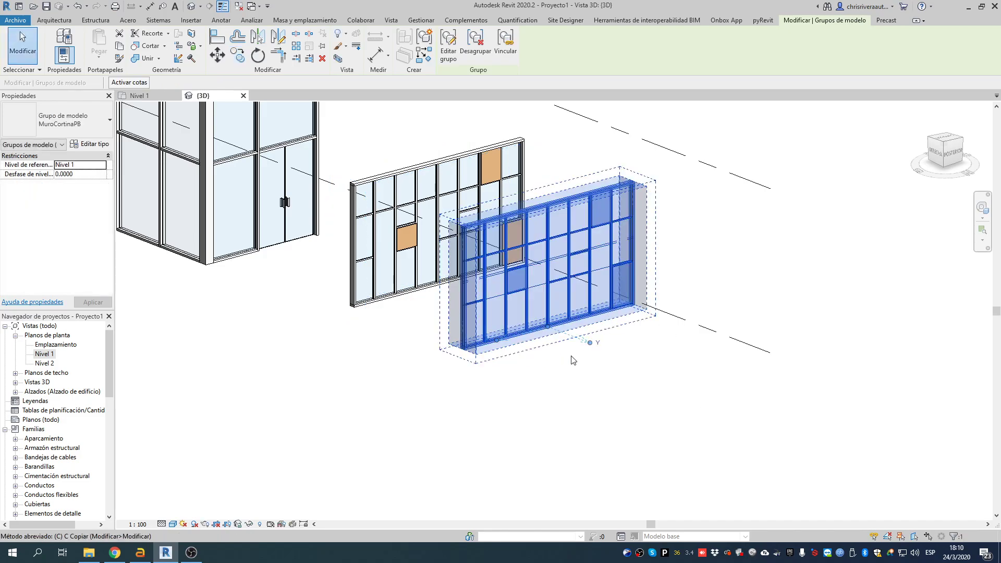
Copy the front MuroCortinaPB group again, about 8.2 m along the wall's length.
{"action": "left_click", "coordinate": [769, 301]}
{"action": "key", "text": "c"}
{"action": "key", "text": "c"}
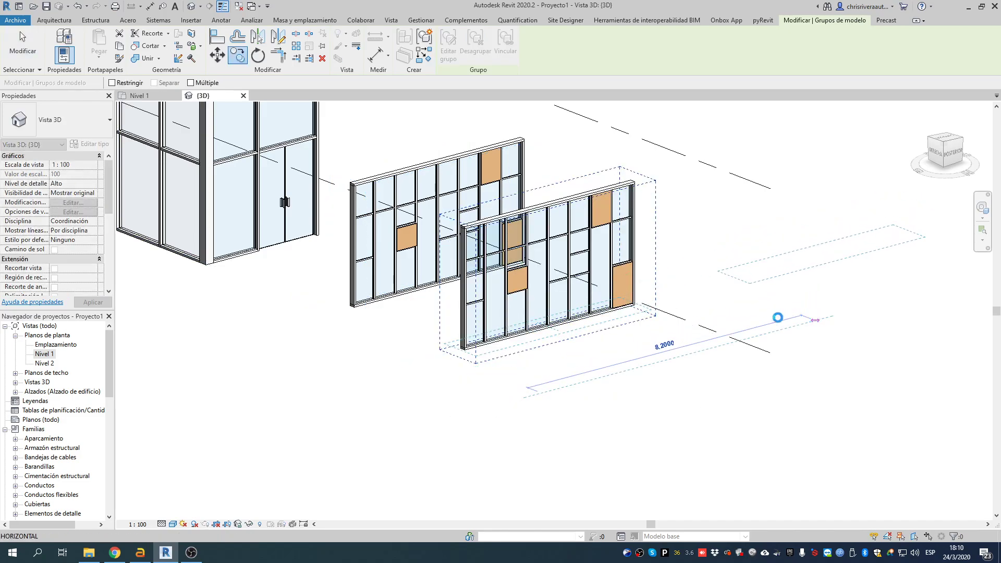
{"action": "key", "text": "Escape"}
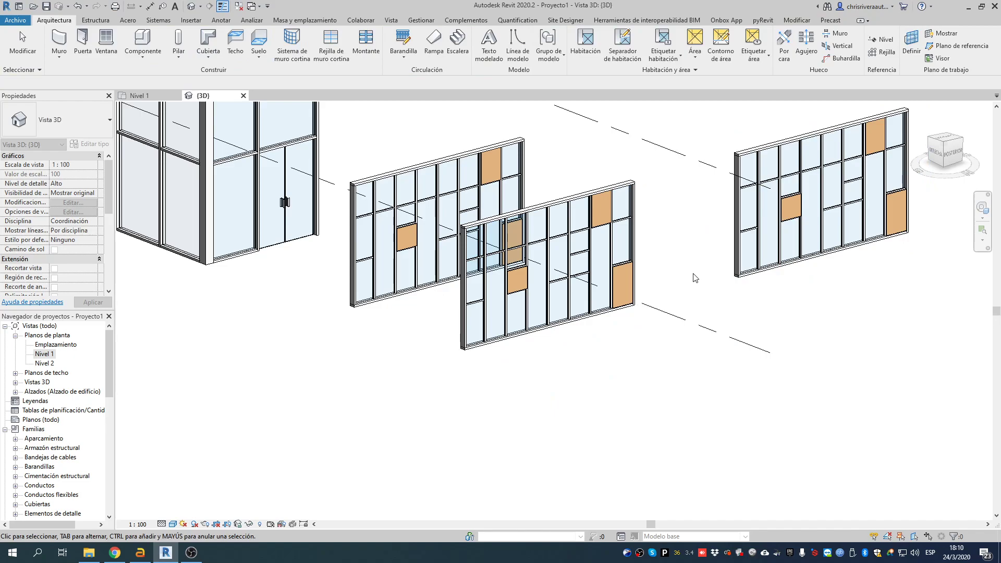
Edit the front MuroCortinaPB group and change its top seventh-column panel to the Panel de sistema: Acristalado type.
{"action": "left_click", "coordinate": [575, 215]}
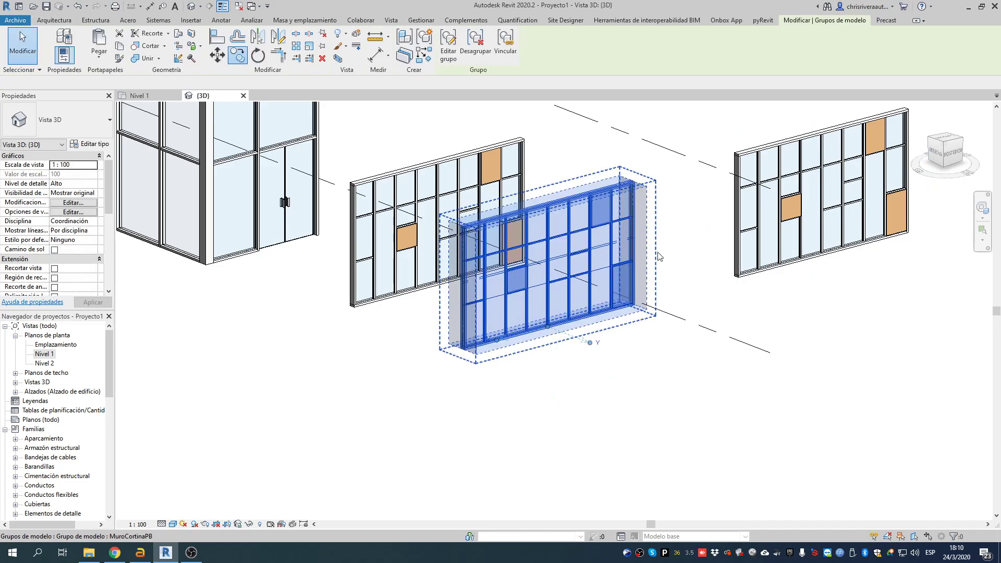
{"action": "left_click", "coordinate": [448, 43]}
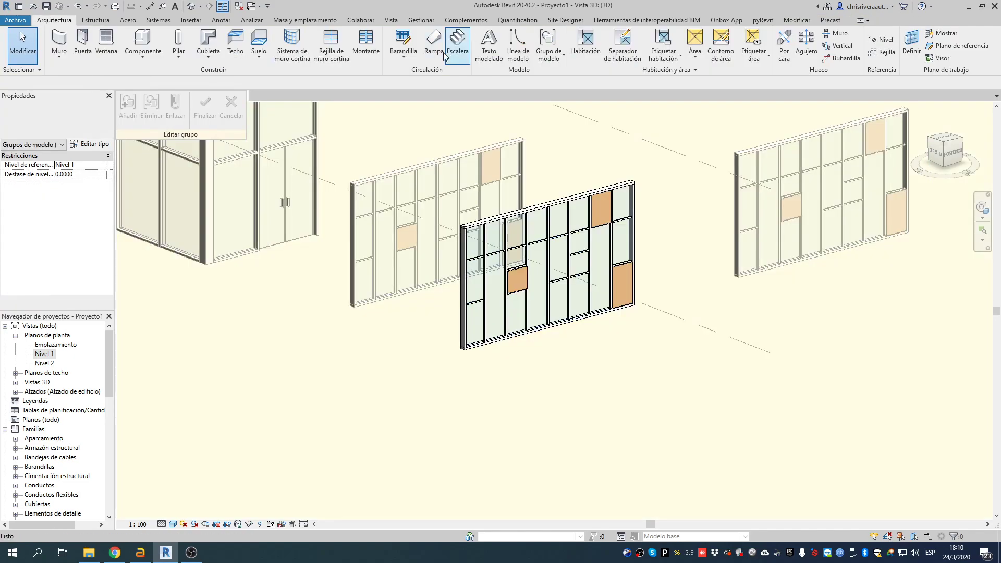
{"action": "key", "text": "Tab"}
{"action": "left_click", "coordinate": [604, 217]}
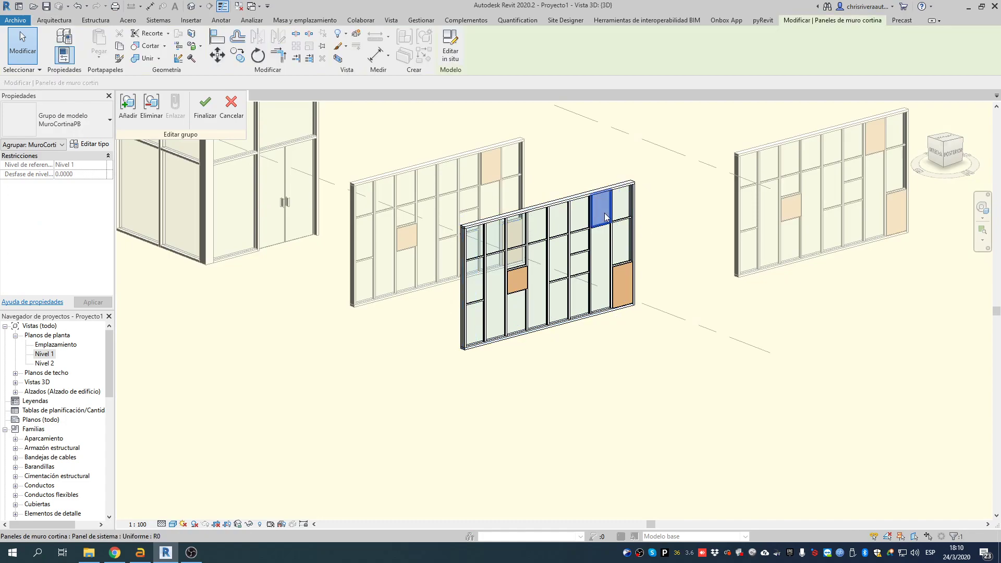
{"action": "left_click", "coordinate": [67, 120]}
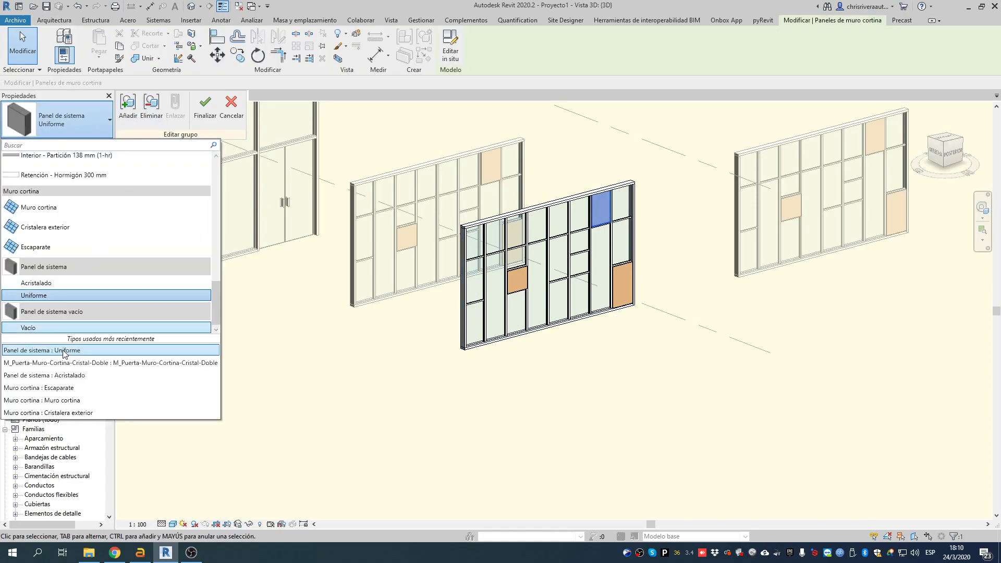
{"action": "left_click", "coordinate": [45, 375]}
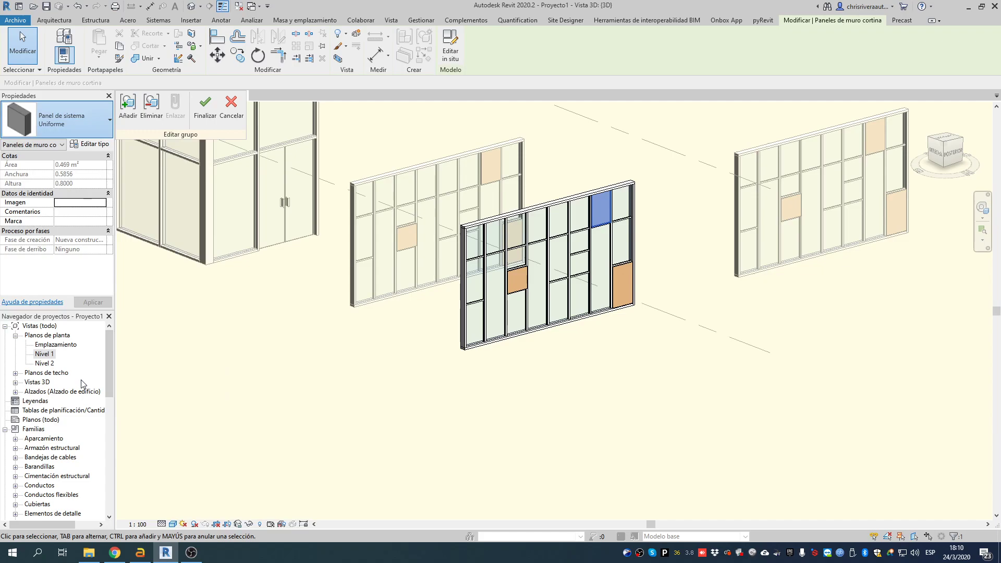
{"action": "left_click", "coordinate": [599, 424]}
Add a vertical grid line through the fourth column and single-segment horizontal lines low in the second and sixth columns, finishing the group edit.
{"action": "left_click", "coordinate": [331, 44]}
{"action": "scroll", "coordinate": [526, 266], "scroll_direction": "up", "scroll_amount": 3}
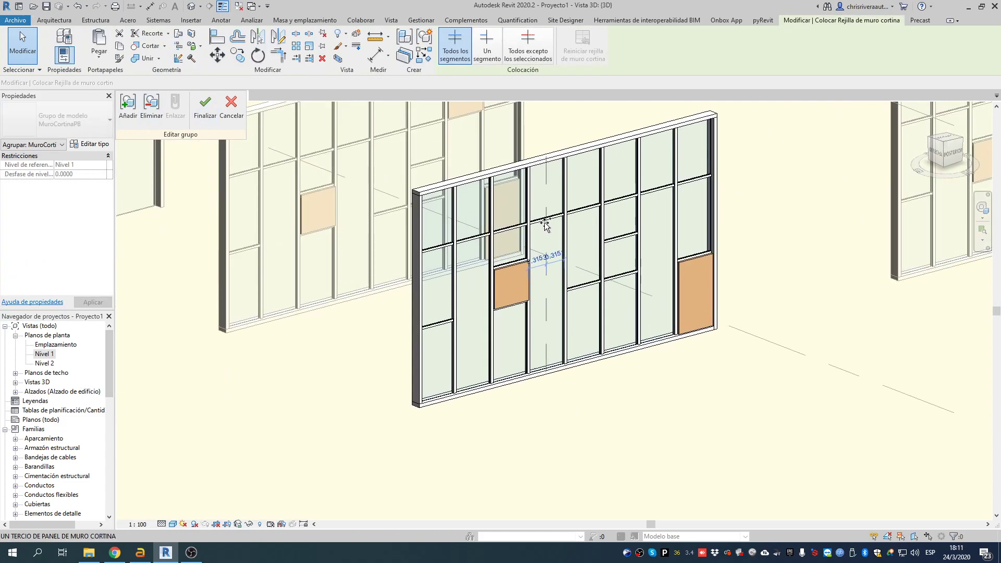
{"action": "left_click", "coordinate": [545, 258]}
{"action": "left_click", "coordinate": [486, 44]}
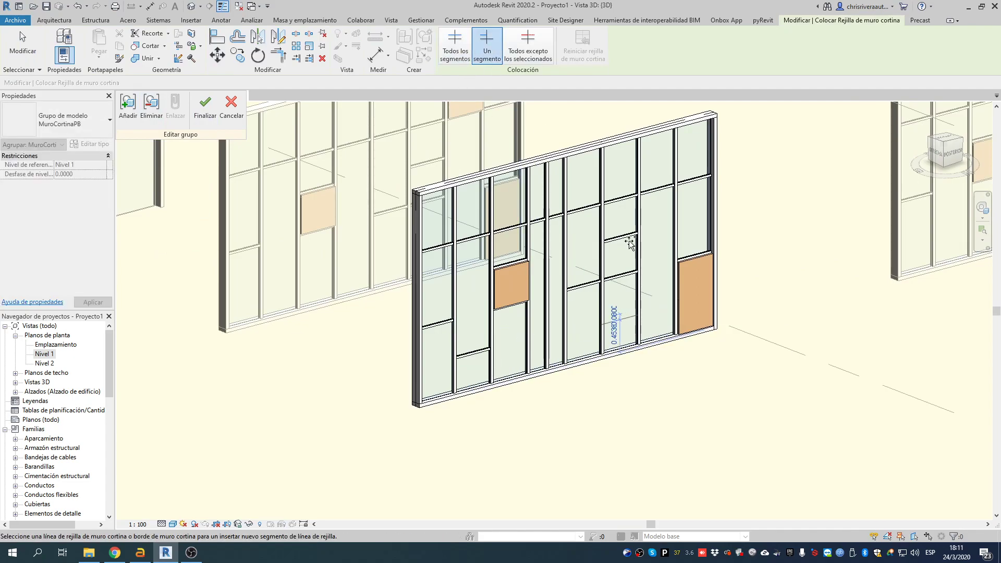
{"action": "left_click", "coordinate": [211, 115]}
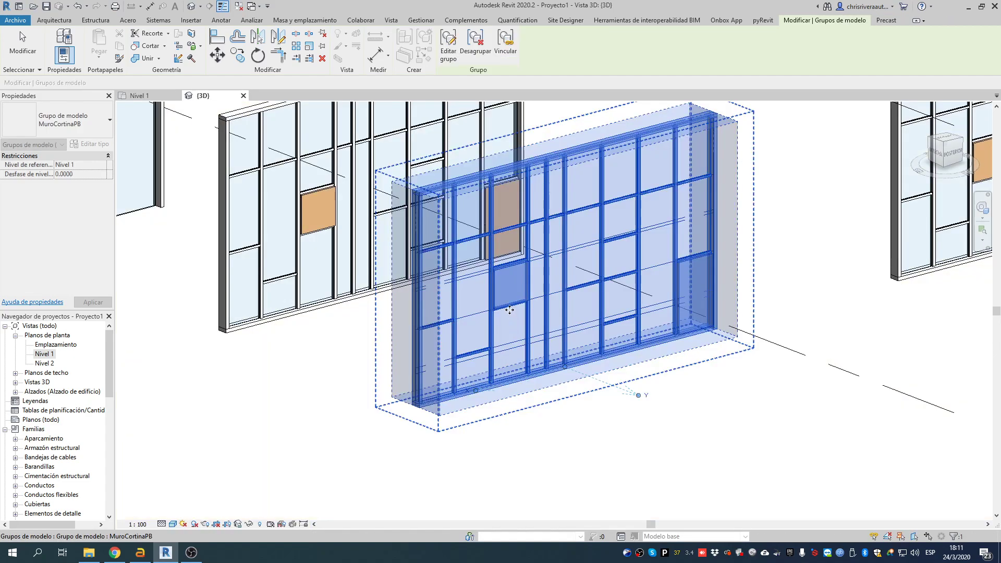
{"action": "left_click", "coordinate": [803, 272]}
{"action": "scroll", "coordinate": [808, 259], "scroll_direction": "down", "scroll_amount": 1}
{"action": "middle_click_drag", "start_coordinate": [824, 246], "coordinate": [716, 308]}
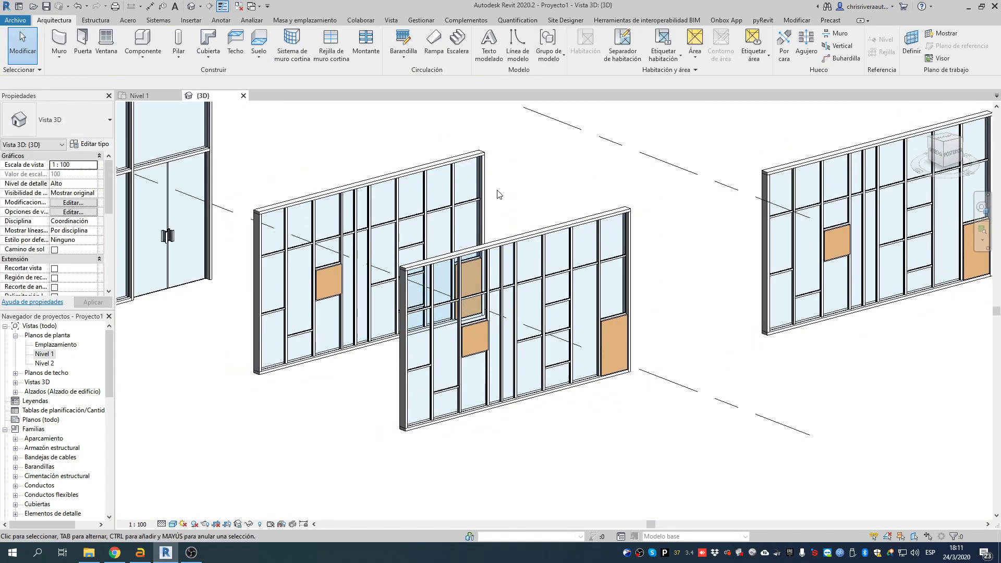
{"action": "left_click", "coordinate": [584, 248]}
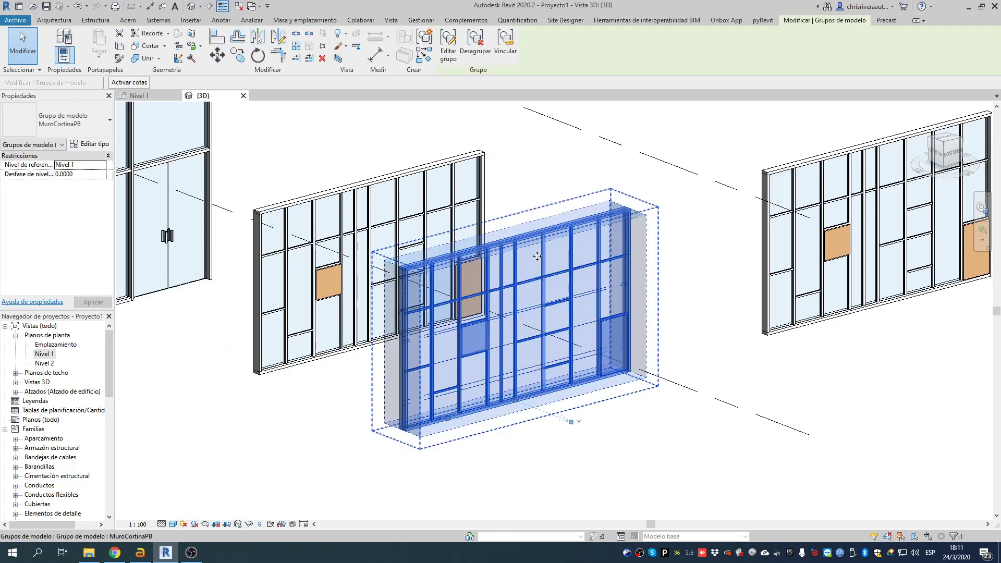
{"action": "double_click", "coordinate": [537, 250]}
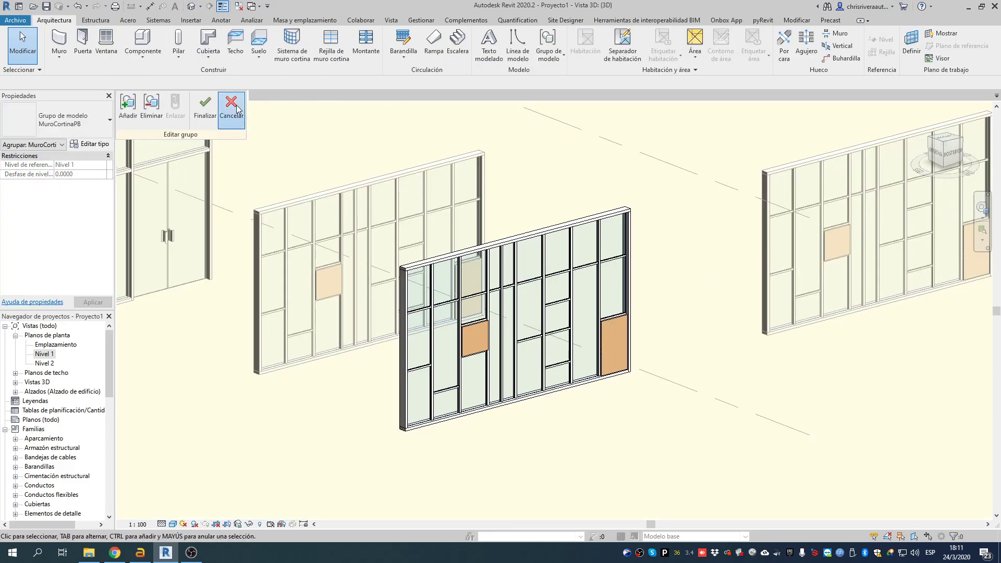
{"action": "left_click", "coordinate": [231, 107]}
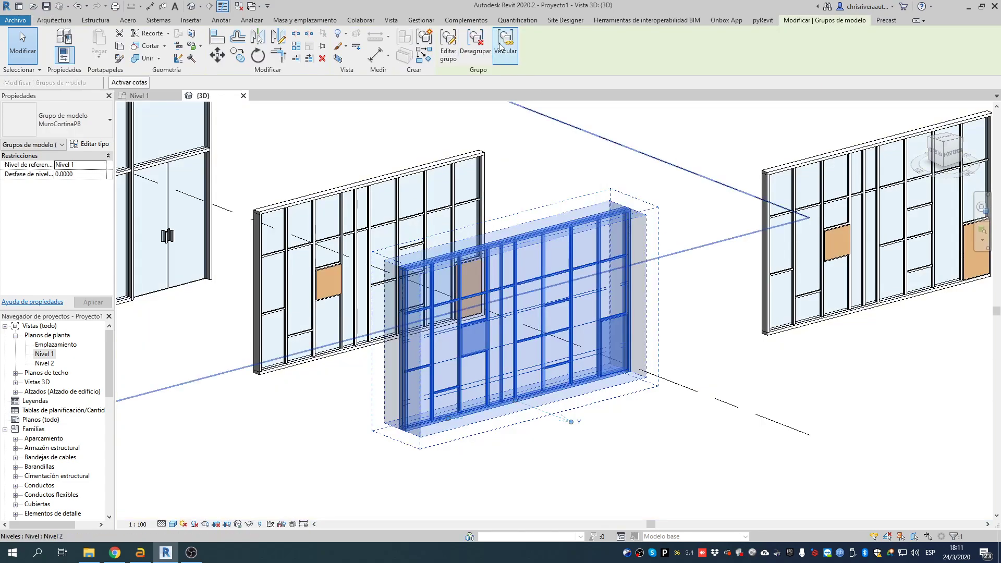
Delete all three MuroCortinaPB curtain wall groups from the model.
{"action": "key", "text": "Delete"}
{"action": "left_click", "coordinate": [767, 198]}
{"action": "key", "text": "Delete"}
{"action": "middle_click_drag", "start_coordinate": [499, 269], "coordinate": [830, 302]}
{"action": "left_click", "coordinate": [583, 276]}
{"action": "key", "text": "Delete"}
Try to add a horizontal grid line across the large glass panel beside the corner of the two joined curtain walls with brown panels.
{"action": "middle_click_drag", "start_coordinate": [465, 250], "coordinate": [863, 207]}
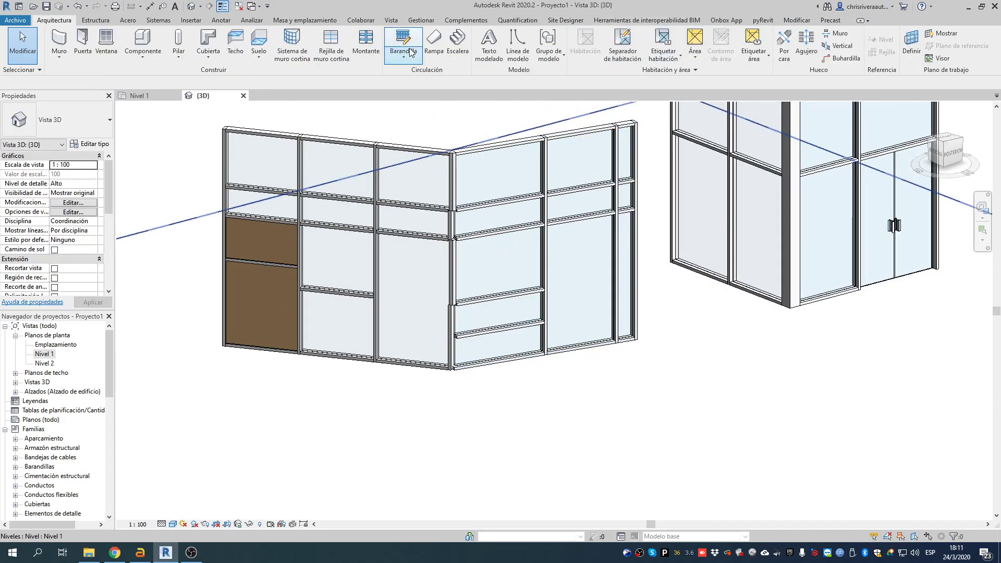
{"action": "left_click", "coordinate": [334, 47]}
{"action": "left_click", "coordinate": [484, 41]}
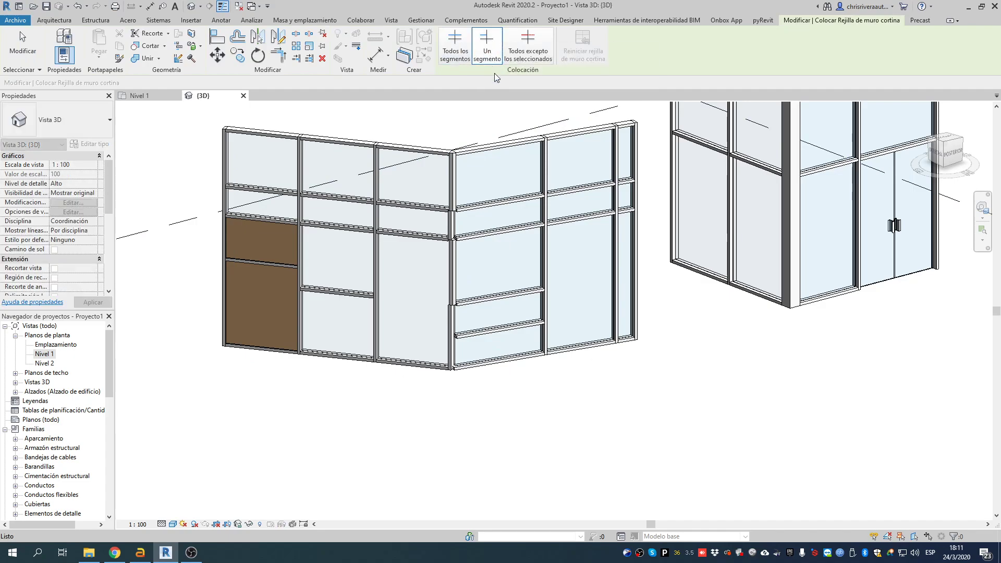
{"action": "left_click", "coordinate": [536, 260]}
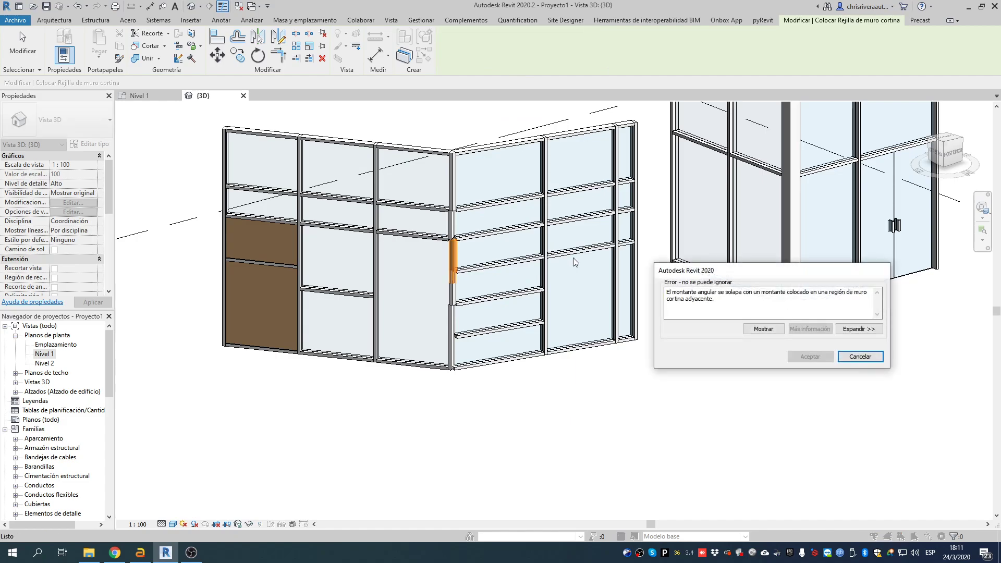
{"action": "left_click", "coordinate": [860, 357]}
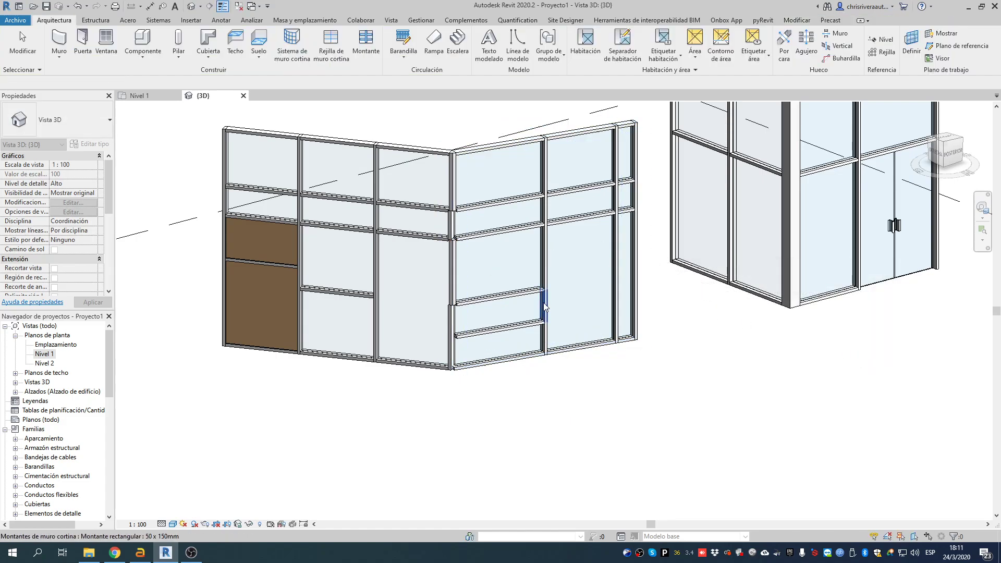
{"action": "left_click", "coordinate": [324, 40]}
{"action": "left_click", "coordinate": [486, 46]}
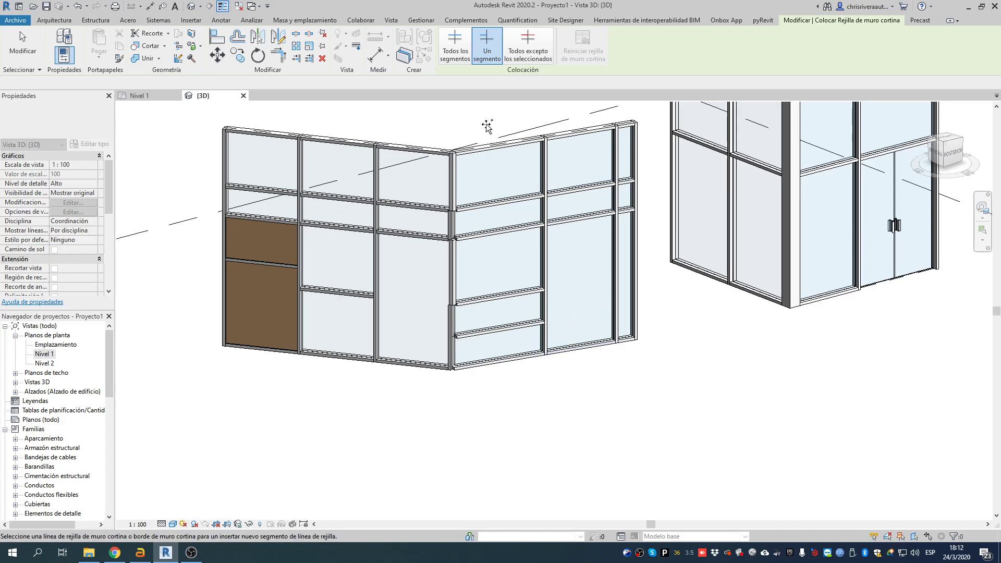
{"action": "key", "text": "Escape"}
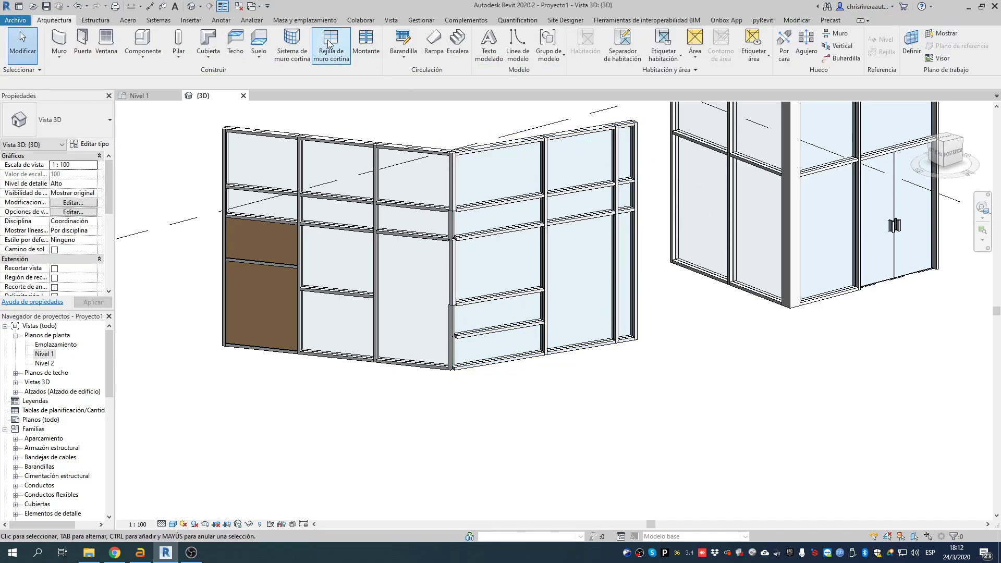
Add a single-segment horizontal grid line about 1 m above the base in the outer lower panel of the wall adjoining the double-door wall.
{"action": "left_click", "coordinate": [328, 45]}
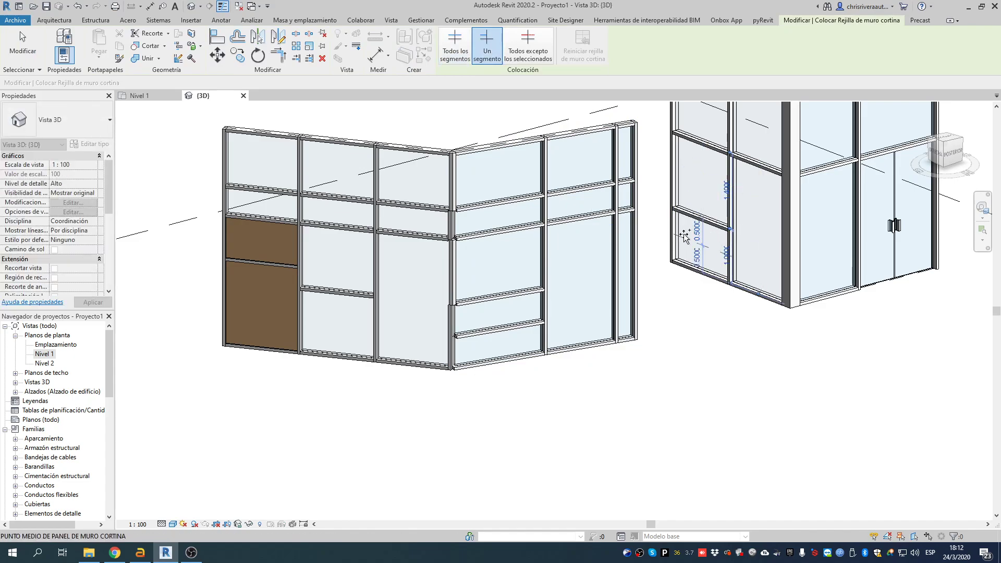
{"action": "scroll", "coordinate": [725, 225], "scroll_direction": "up", "scroll_amount": 3}
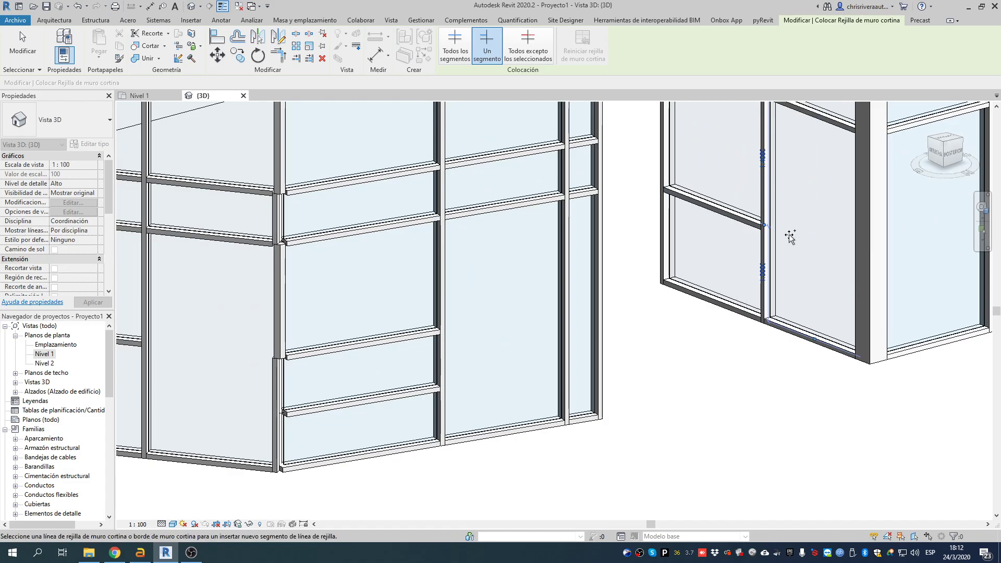
{"action": "scroll", "coordinate": [789, 237], "scroll_direction": "up", "scroll_amount": 2}
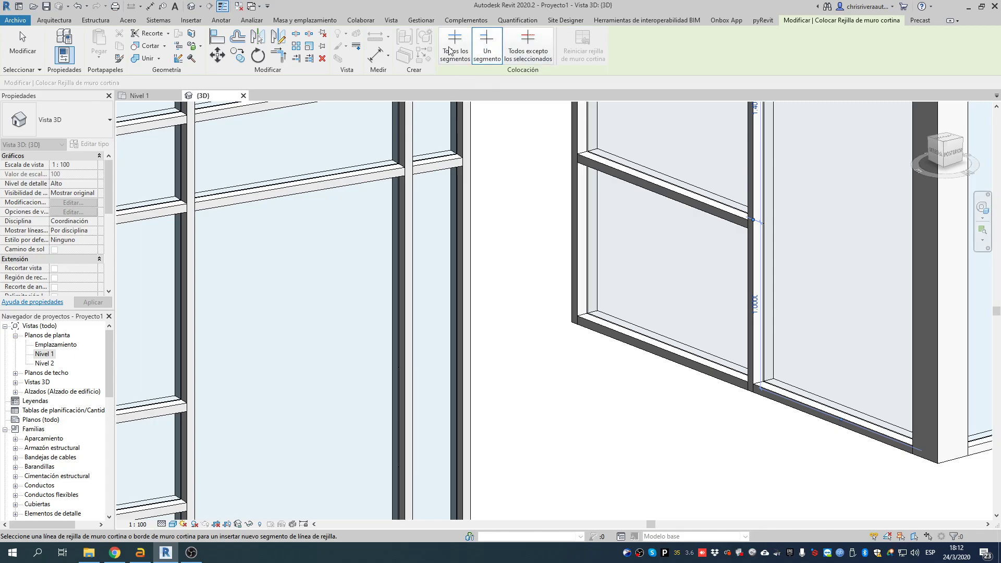
{"action": "left_click", "coordinate": [485, 46]}
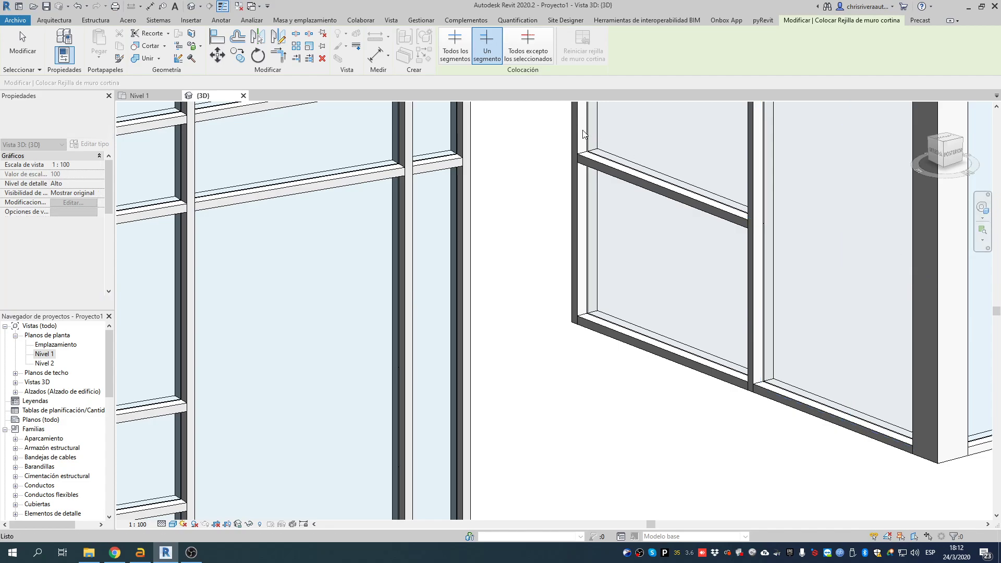
{"action": "key", "text": "Escape"}
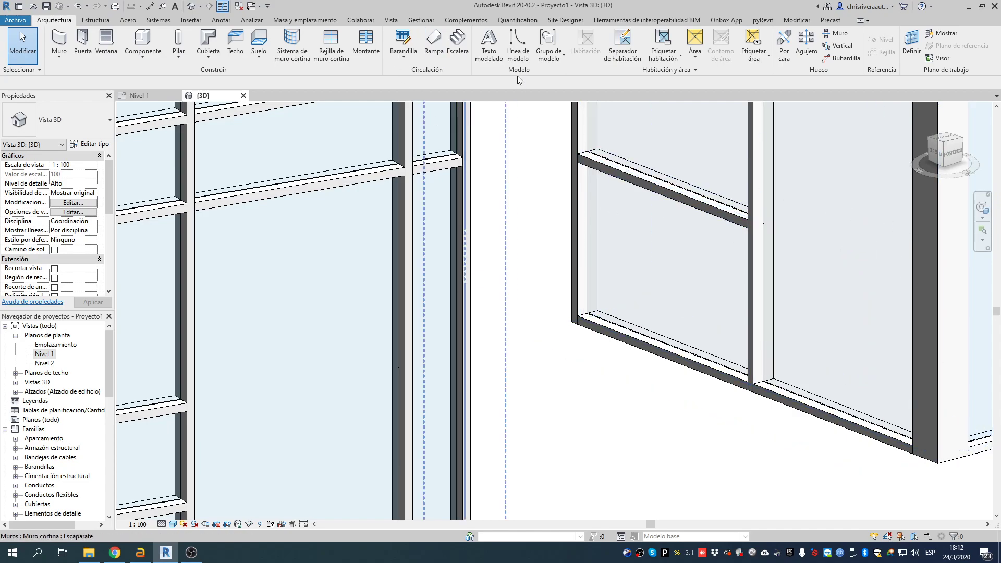
Add the missing segment of the low horizontal grid line across the lower panel next to the corner mullion.
{"action": "left_click", "coordinate": [365, 43]}
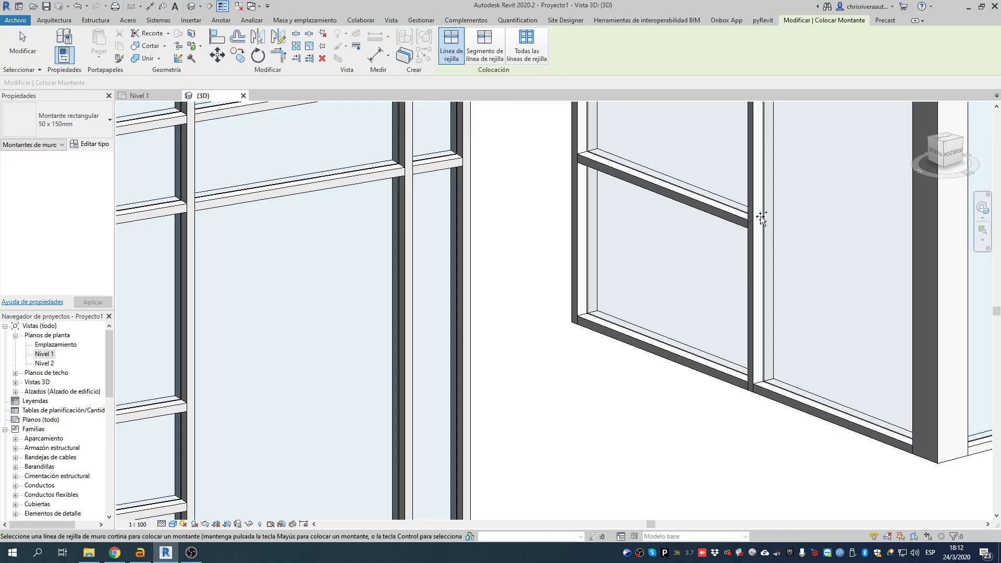
{"action": "key", "text": "Escape"}
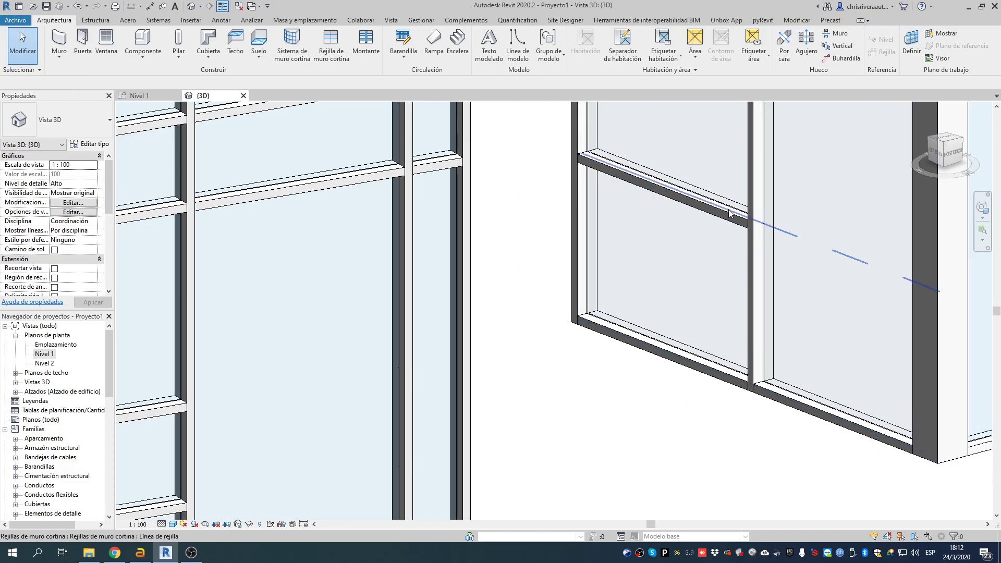
{"action": "left_click", "coordinate": [729, 213]}
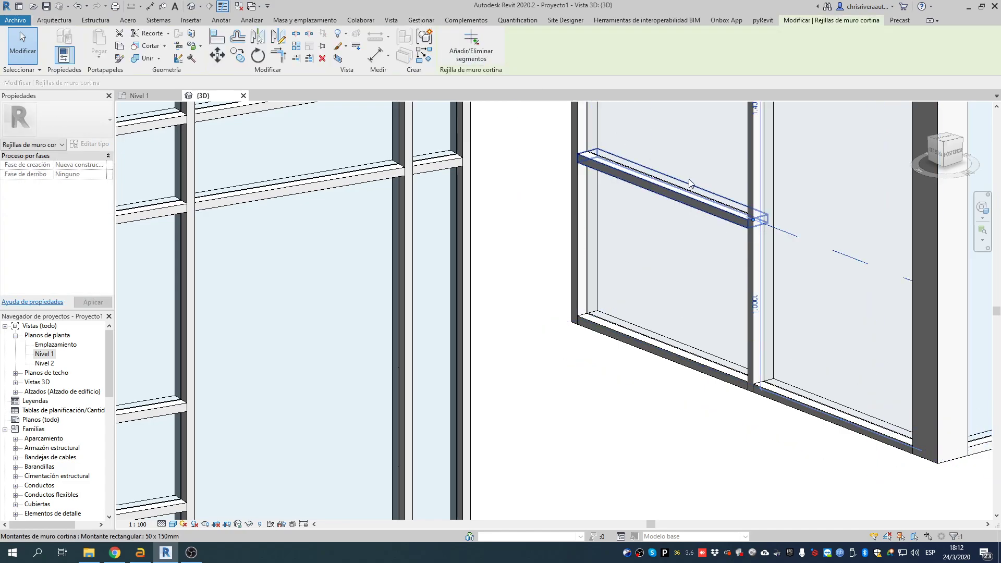
{"action": "left_click", "coordinate": [470, 43]}
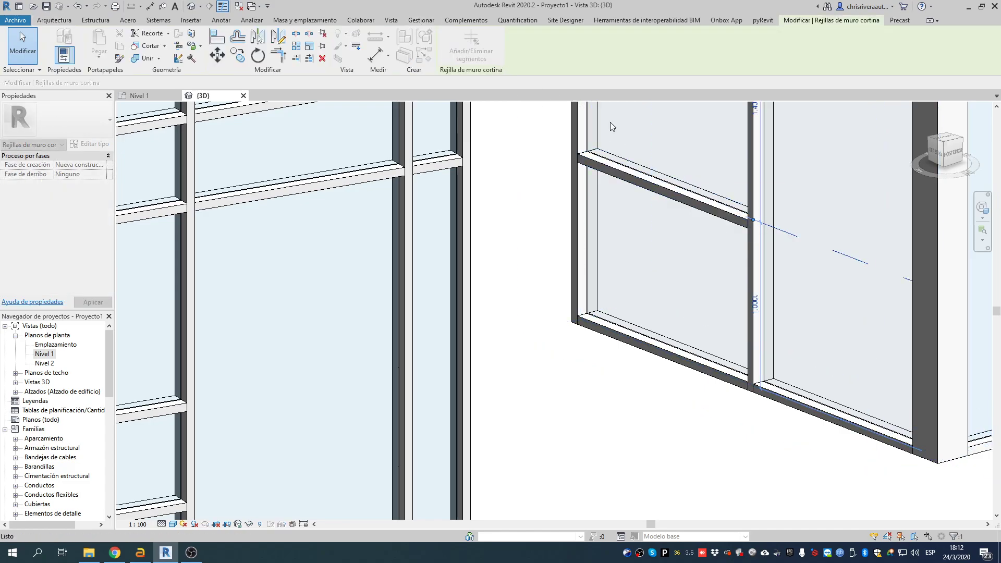
{"action": "left_click", "coordinate": [853, 258]}
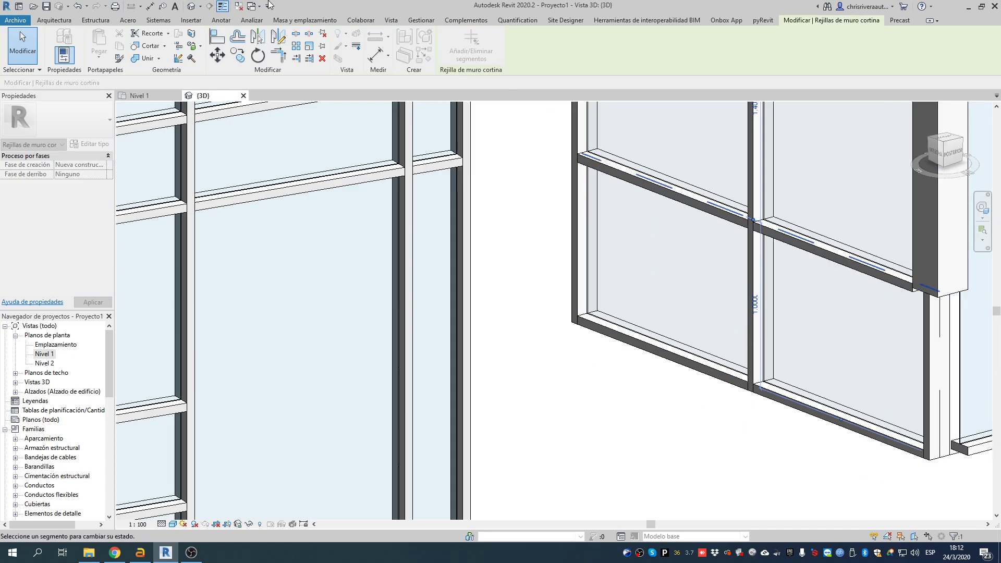
{"action": "left_click", "coordinate": [20, 47]}
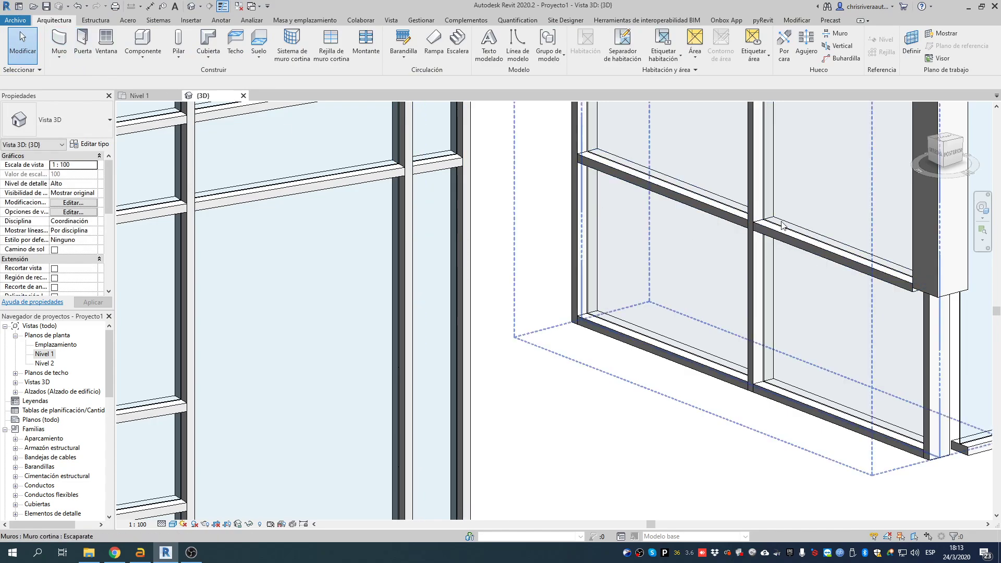
Change the short lower mullion at the corner beside the double-door wall to the type Montante en L 1.
{"action": "middle_click_drag", "start_coordinate": [874, 304], "coordinate": [632, 320]}
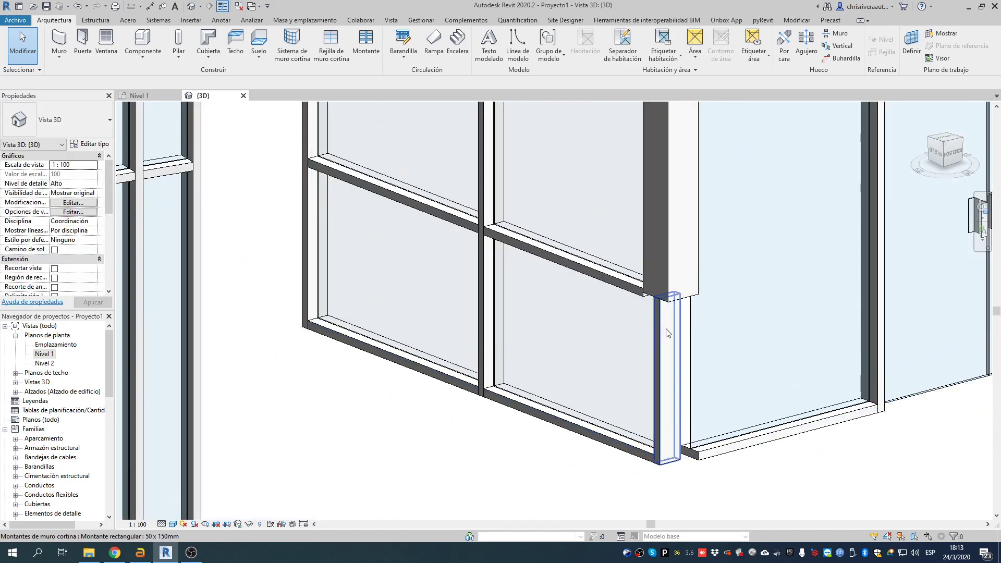
{"action": "left_click", "coordinate": [668, 333]}
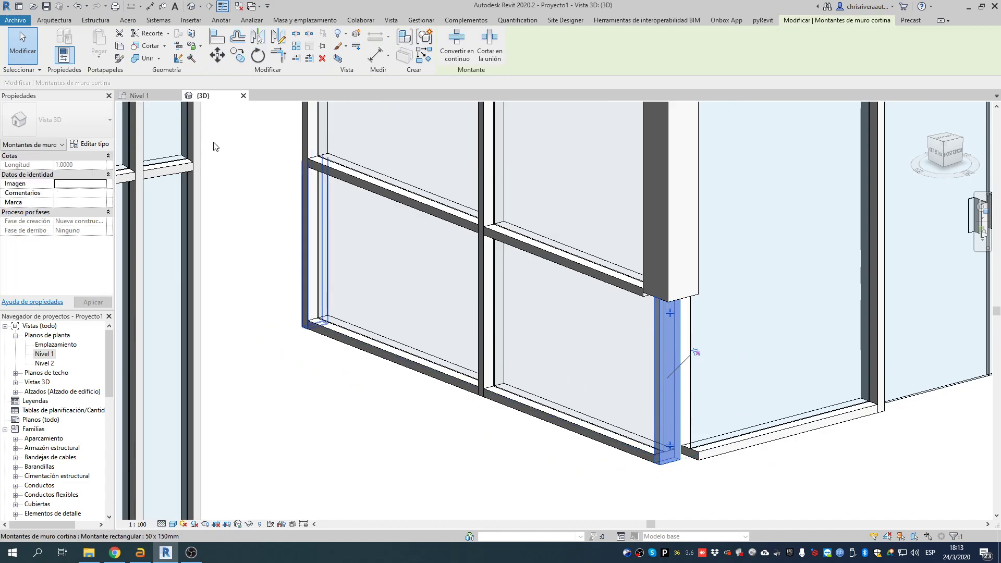
{"action": "left_click", "coordinate": [62, 120]}
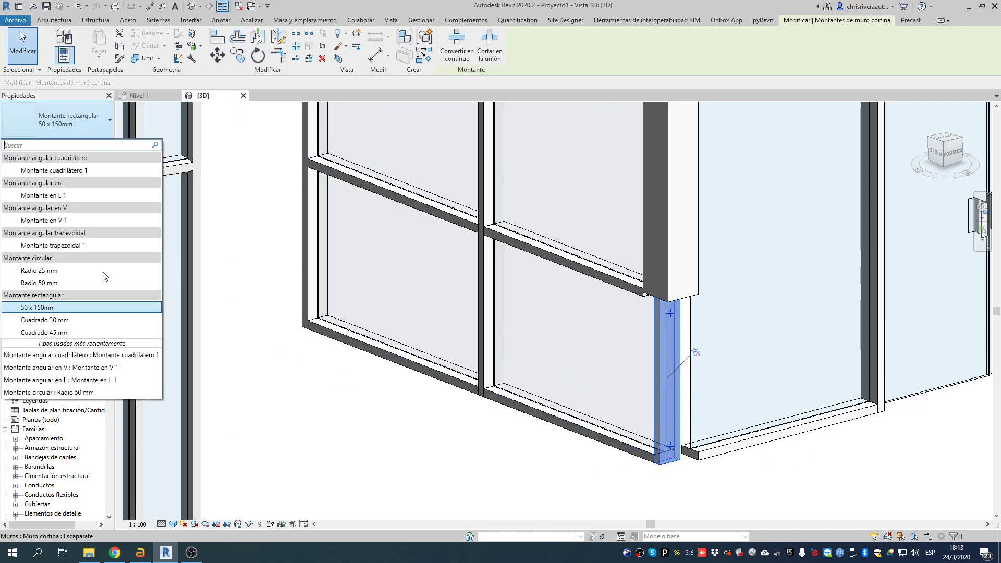
{"action": "left_click", "coordinate": [52, 195]}
{"action": "key", "text": "Escape"}
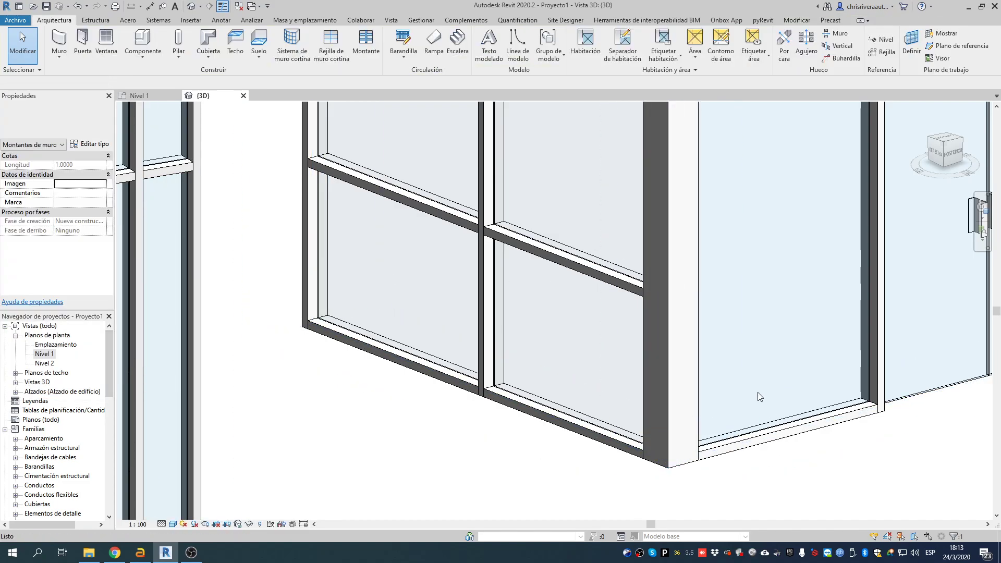
{"action": "scroll", "coordinate": [715, 344], "scroll_direction": "down", "scroll_amount": 5}
{"action": "middle_click_drag", "start_coordinate": [689, 346], "coordinate": [659, 378]}
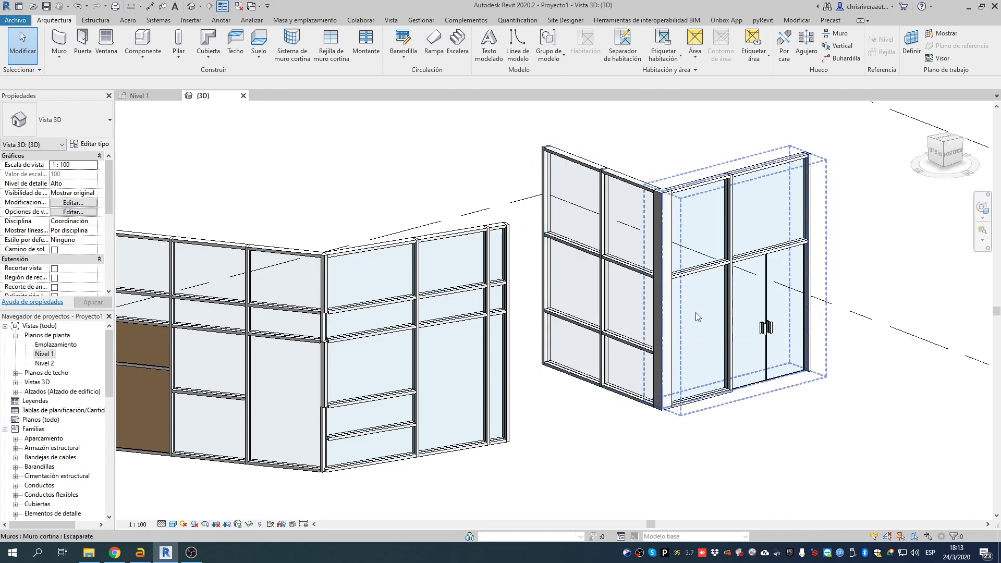
{"action": "scroll", "coordinate": [678, 198], "scroll_direction": "down", "scroll_amount": 3}
{"action": "middle_click_drag", "start_coordinate": [641, 214], "coordinate": [550, 170]}
{"action": "middle_click_drag", "start_coordinate": [582, 325], "coordinate": [475, 297]}
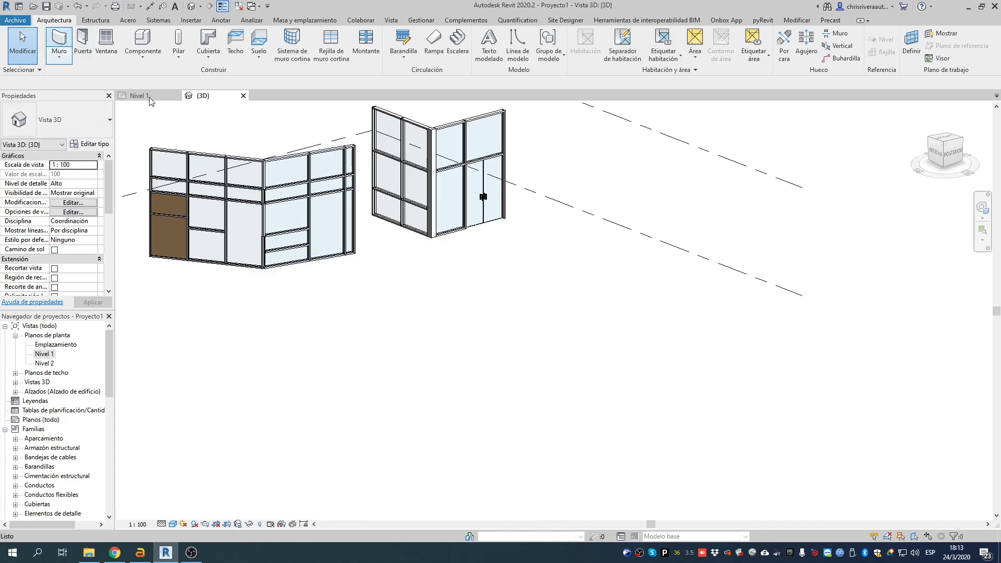
{"action": "left_click", "coordinate": [56, 36]}
{"action": "left_click", "coordinate": [83, 146]}
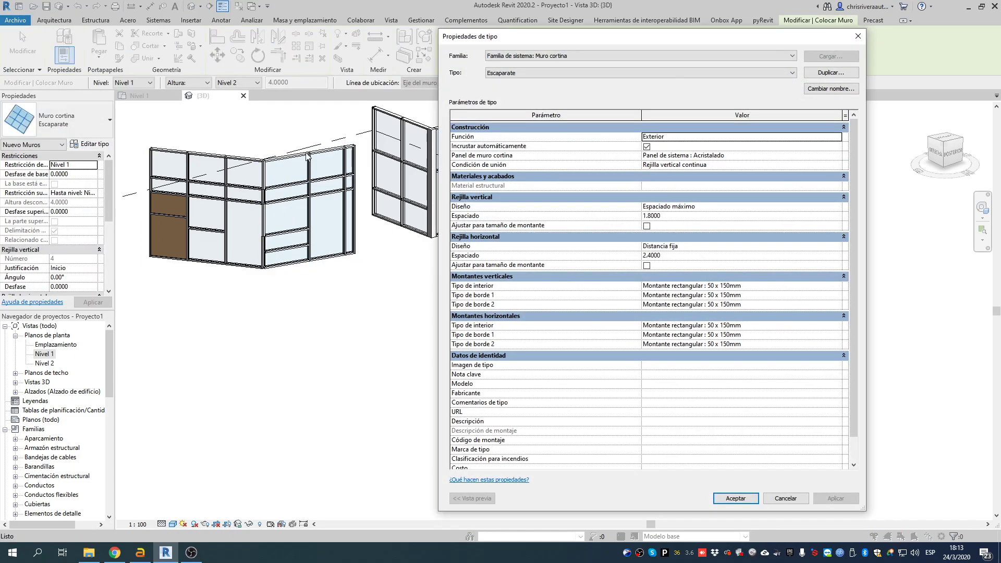
{"action": "left_click", "coordinate": [563, 75]}
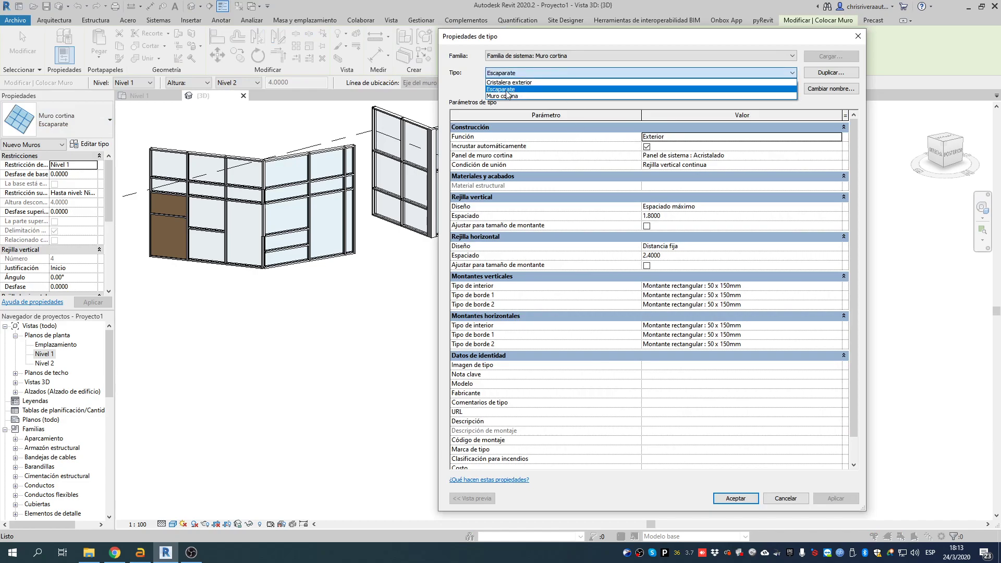
{"action": "left_click", "coordinate": [502, 96]}
{"action": "left_click", "coordinate": [736, 498]}
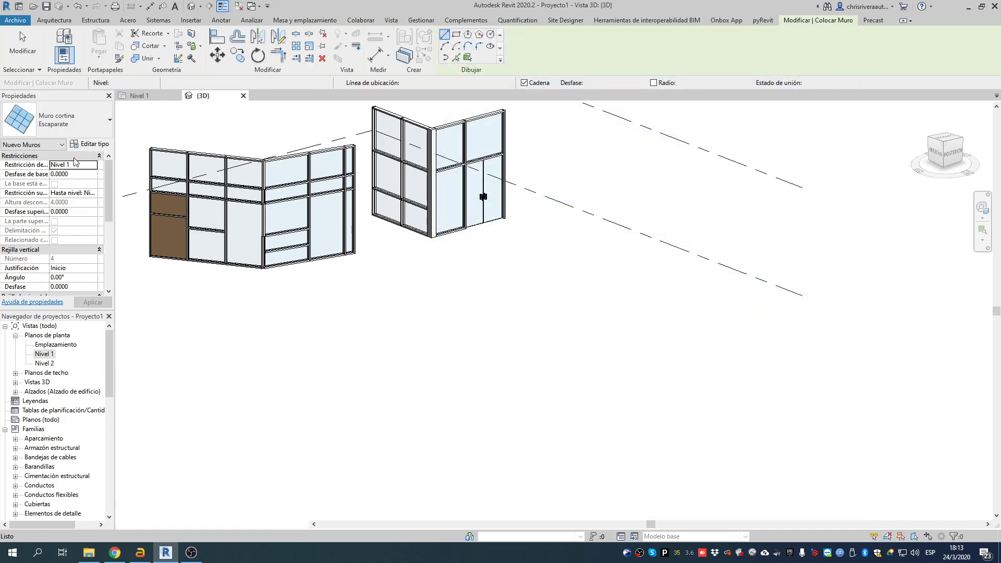
{"action": "key", "text": "Escape"}
Duplicate the Escaparate curtain wall type under the name Muro Cortina - Estructura.
{"action": "left_click", "coordinate": [220, 164]}
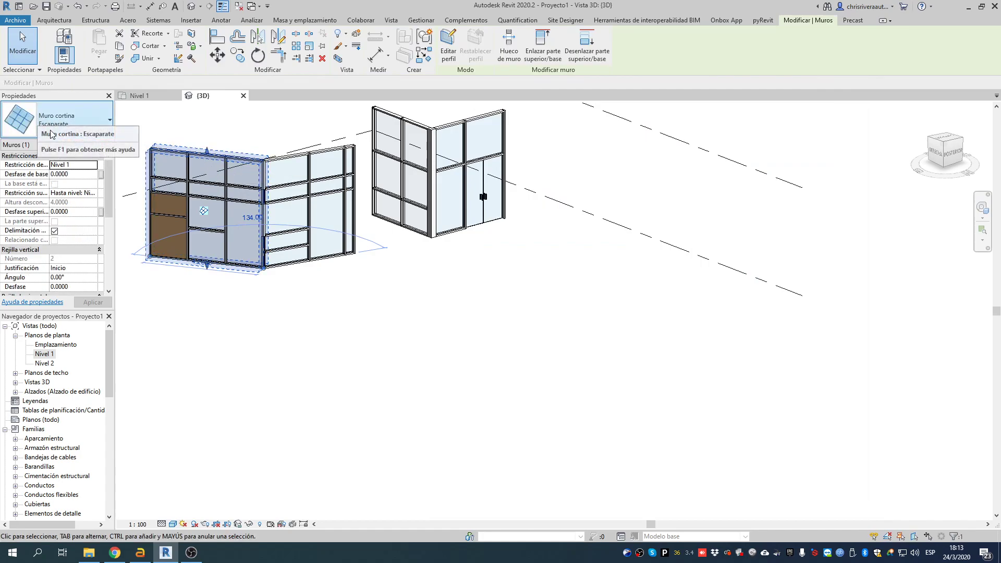
{"action": "left_click", "coordinate": [327, 164]}
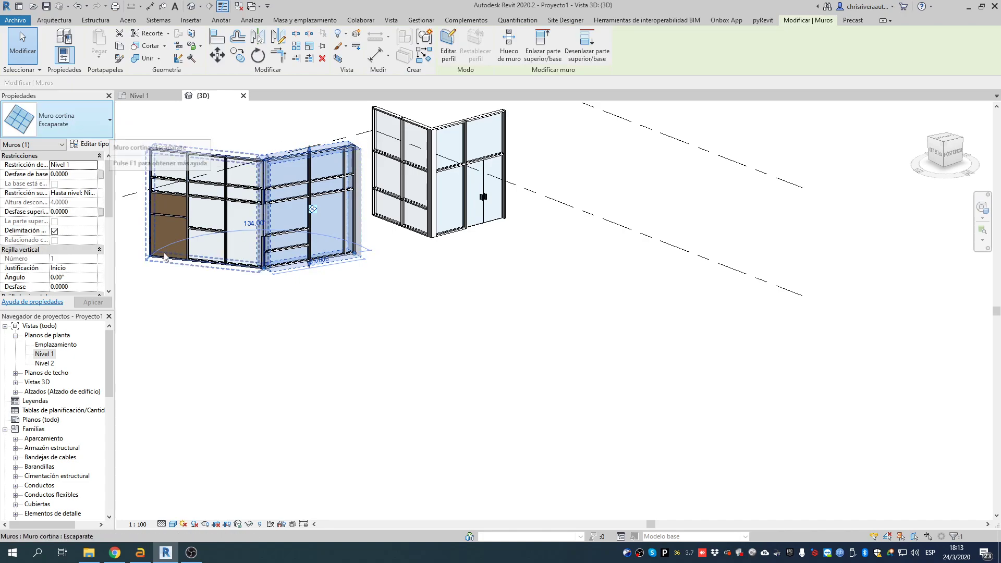
{"action": "key", "text": "m"}
{"action": "key", "text": "u"}
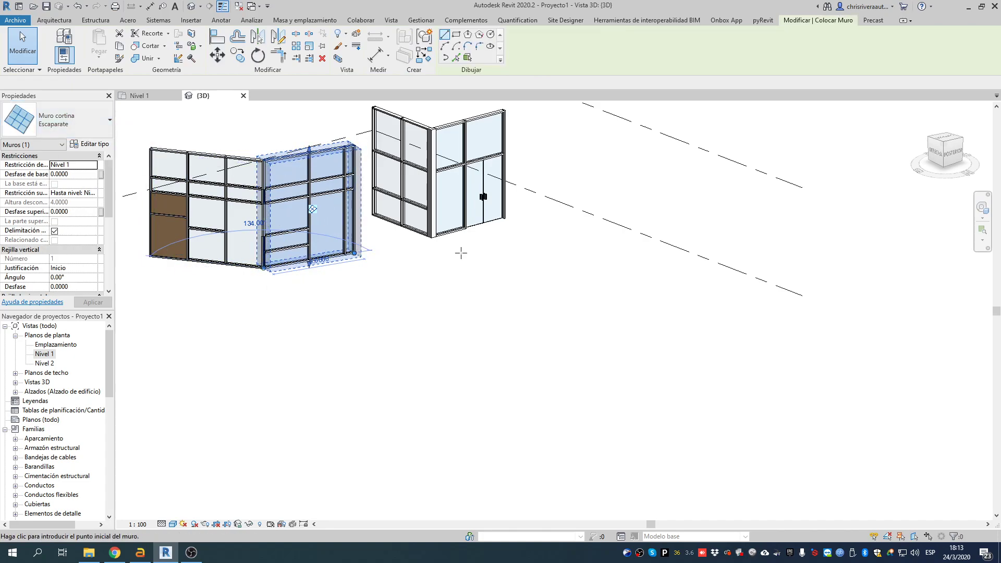
{"action": "left_click", "coordinate": [87, 148]}
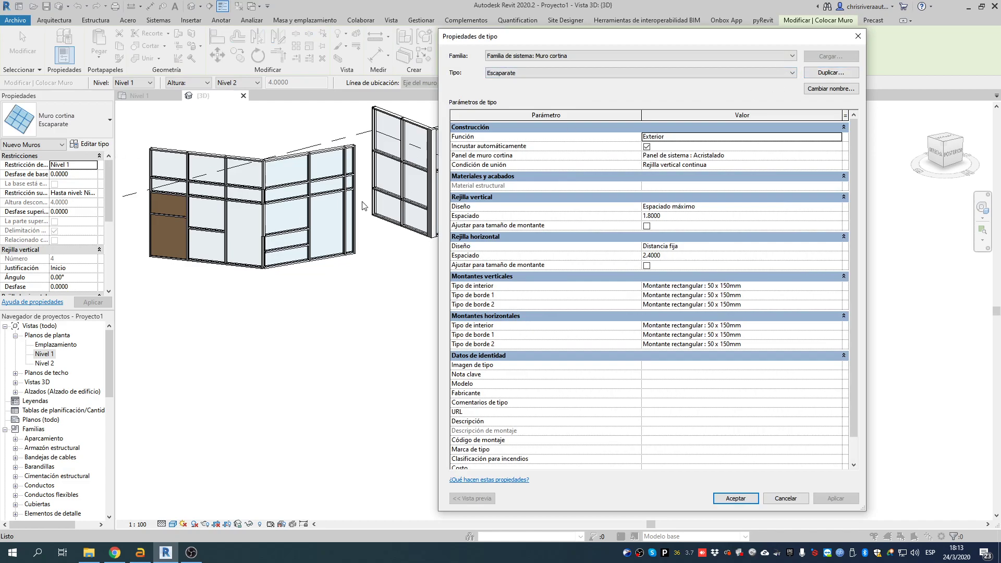
{"action": "left_click", "coordinate": [822, 74]}
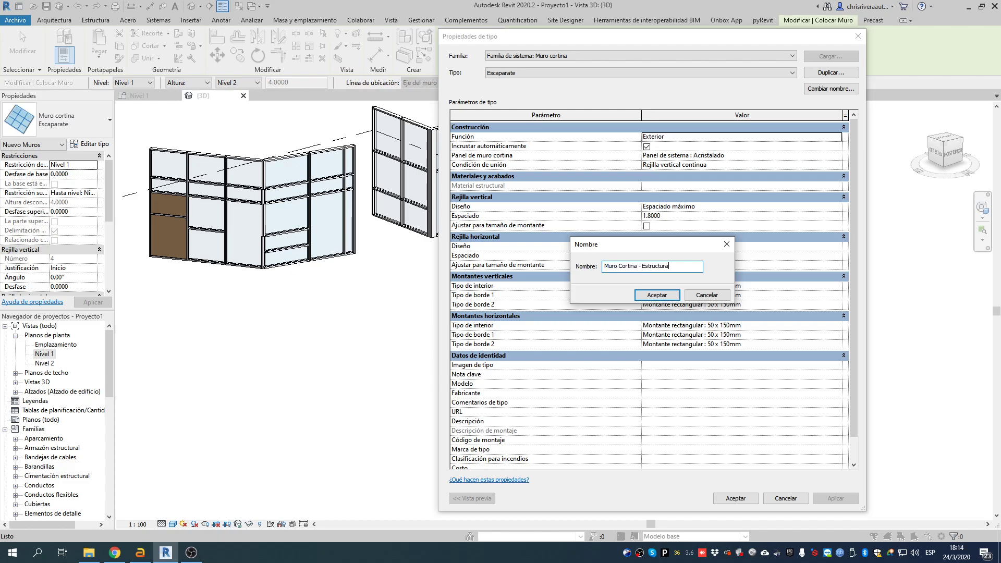
{"action": "left_click", "coordinate": [673, 295]}
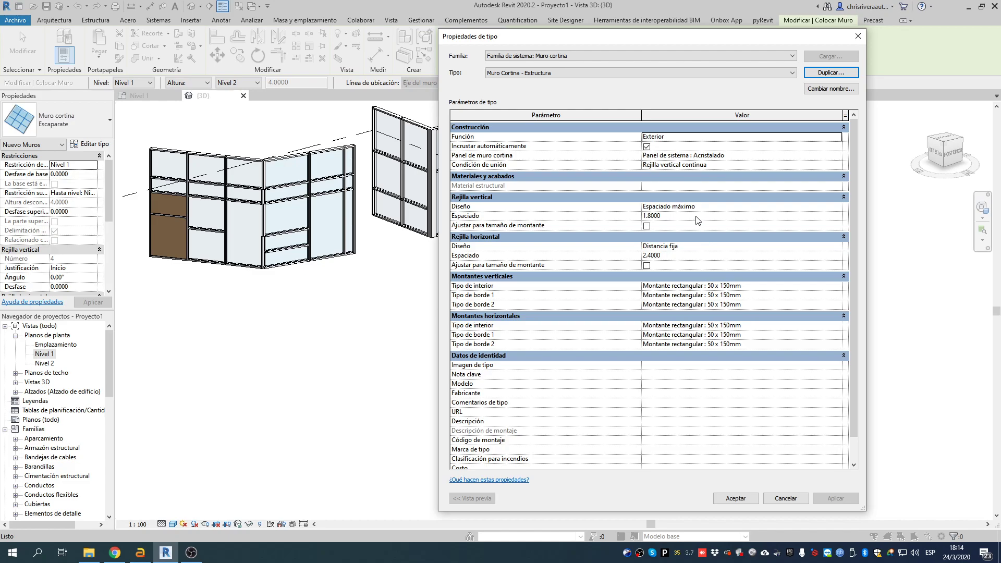
Set the new type's vertical grid spacing to 0.9, horizontal spacing to 1.8 and curtain panel to Panel de sistema vacío : Vacío.
{"action": "left_click", "coordinate": [676, 216]}
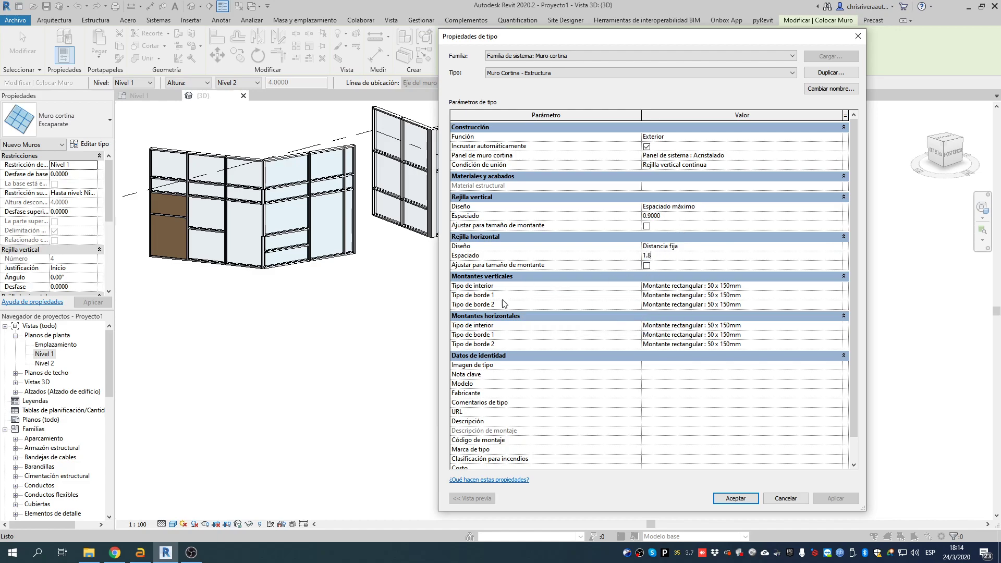
{"action": "key", "text": "Return"}
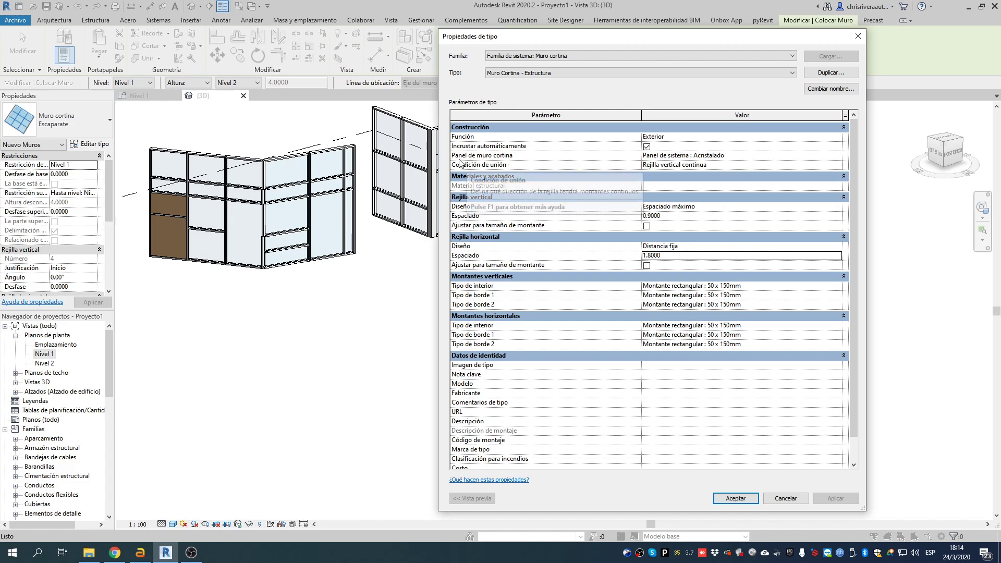
{"action": "left_click", "coordinate": [824, 155]}
{"action": "left_click", "coordinate": [837, 155]}
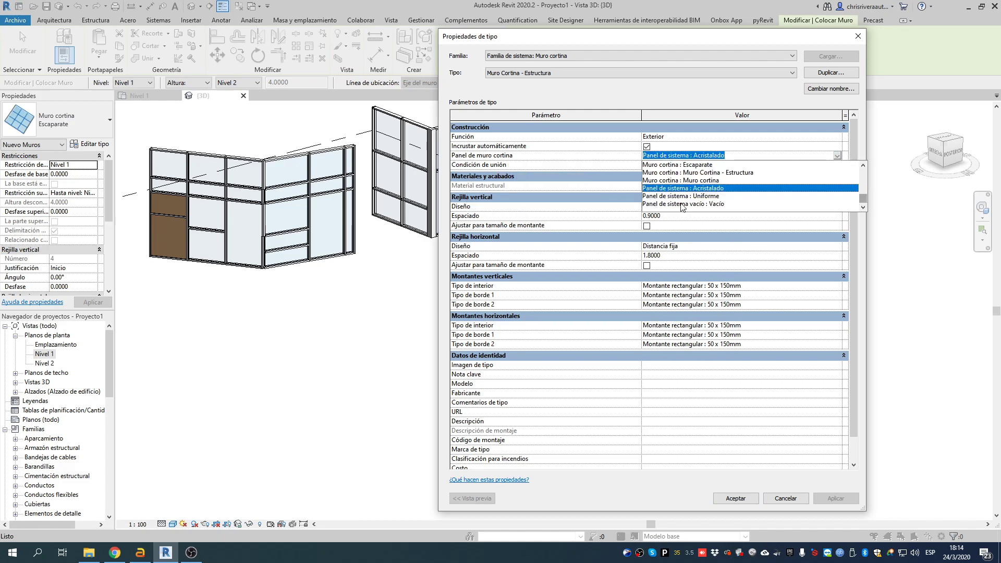
{"action": "left_click", "coordinate": [680, 204]}
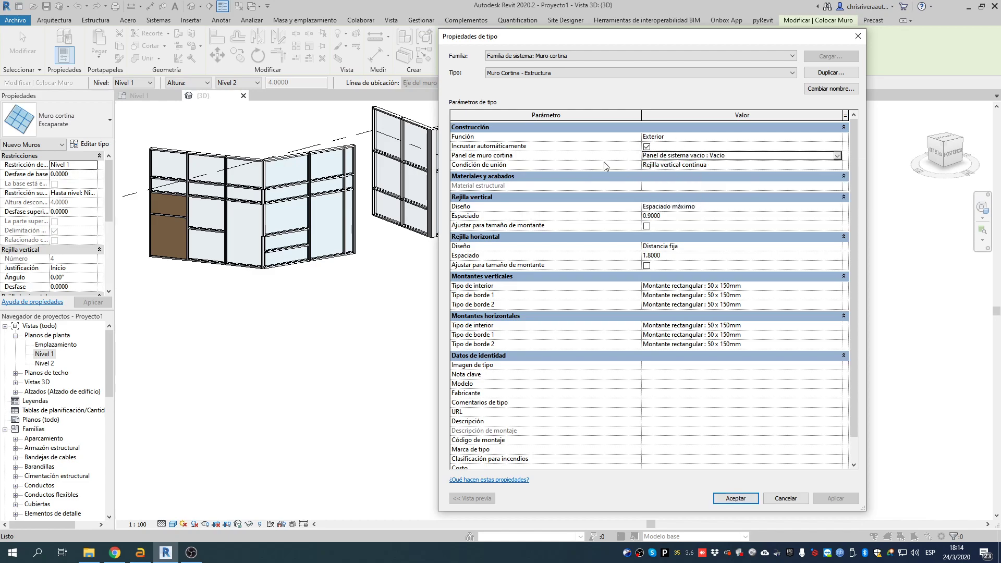
{"action": "left_click", "coordinate": [736, 498]}
Draw a straight Muro Cortina - Estructura wall in the open area in front of the existing curtain walls.
{"action": "left_click", "coordinate": [414, 323]}
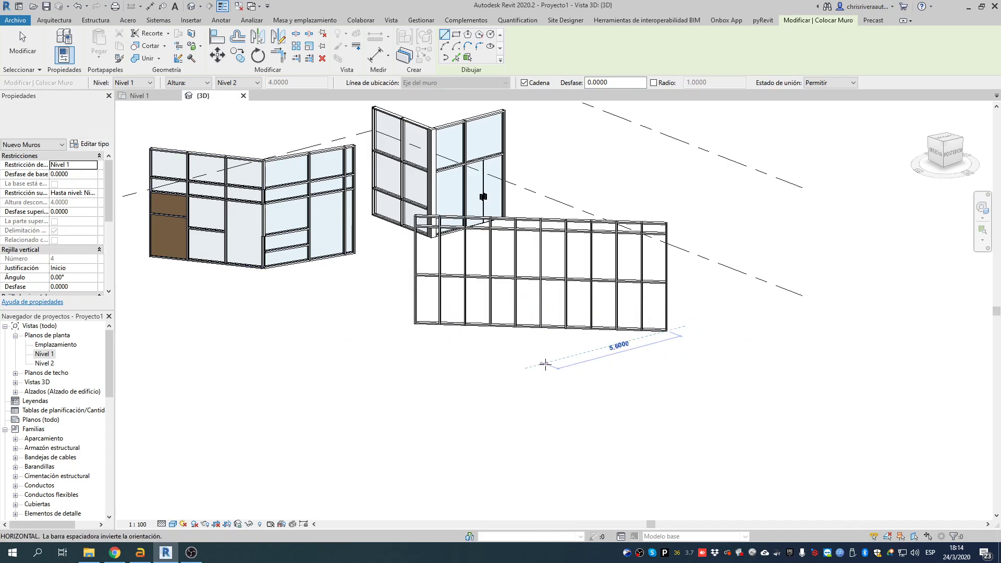
{"action": "key", "text": "Escape"}
{"action": "key", "text": "Escape"}
Examine the panel-less frame wall up close, checking the type of one upper panel and the wall from the side.
{"action": "middle_click_drag", "start_coordinate": [521, 323], "coordinate": [603, 335], "text": "shift"}
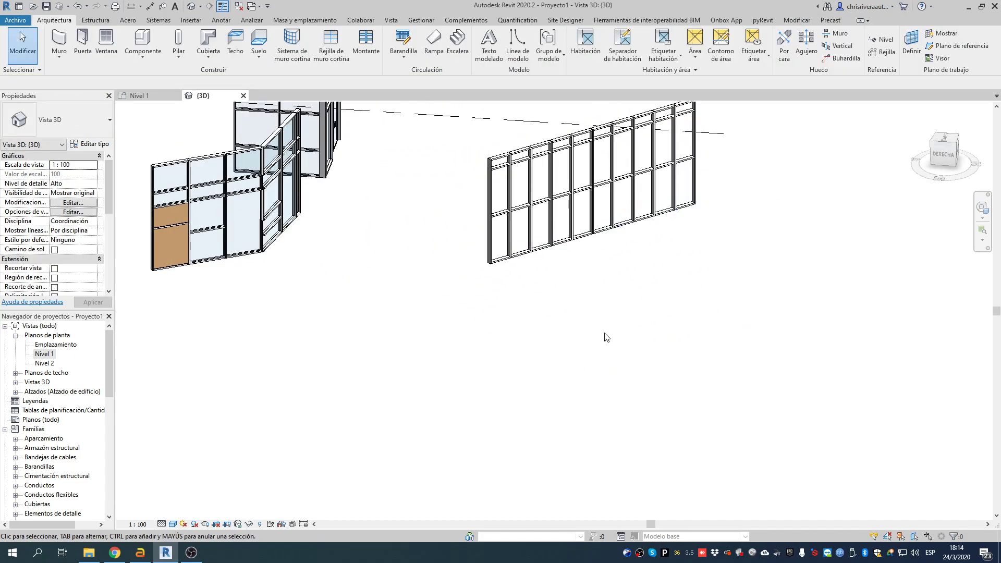
{"action": "scroll", "coordinate": [567, 268], "scroll_direction": "up", "scroll_amount": 5}
{"action": "key", "text": "Tab"}
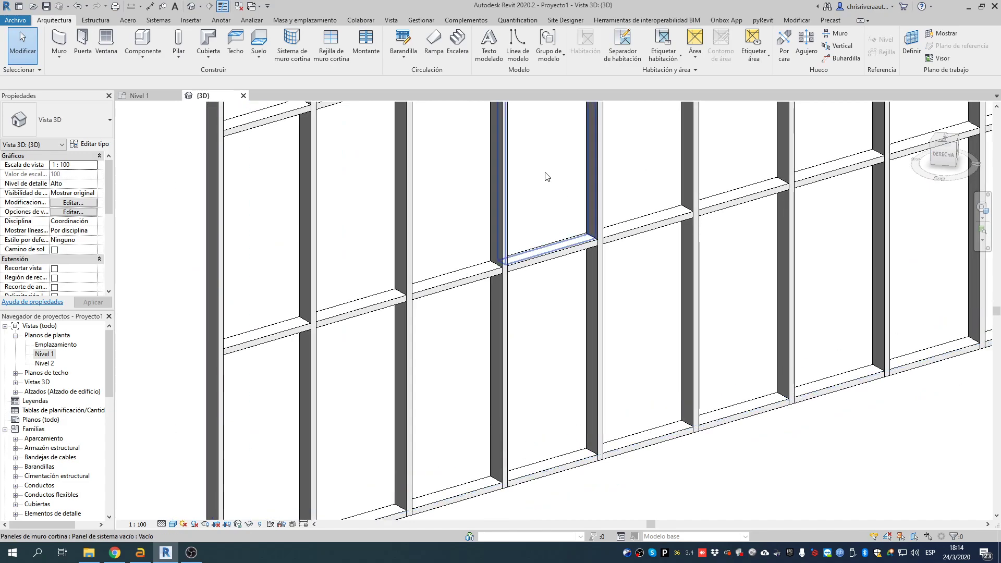
{"action": "left_click", "coordinate": [563, 169]}
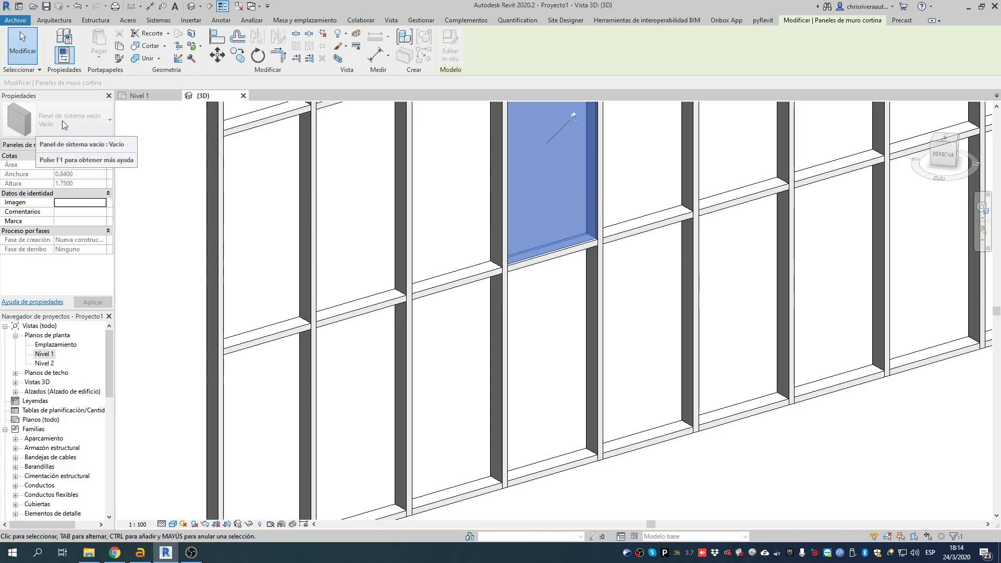
{"action": "key", "text": "Escape"}
{"action": "scroll", "coordinate": [589, 281], "scroll_direction": "down", "scroll_amount": 5}
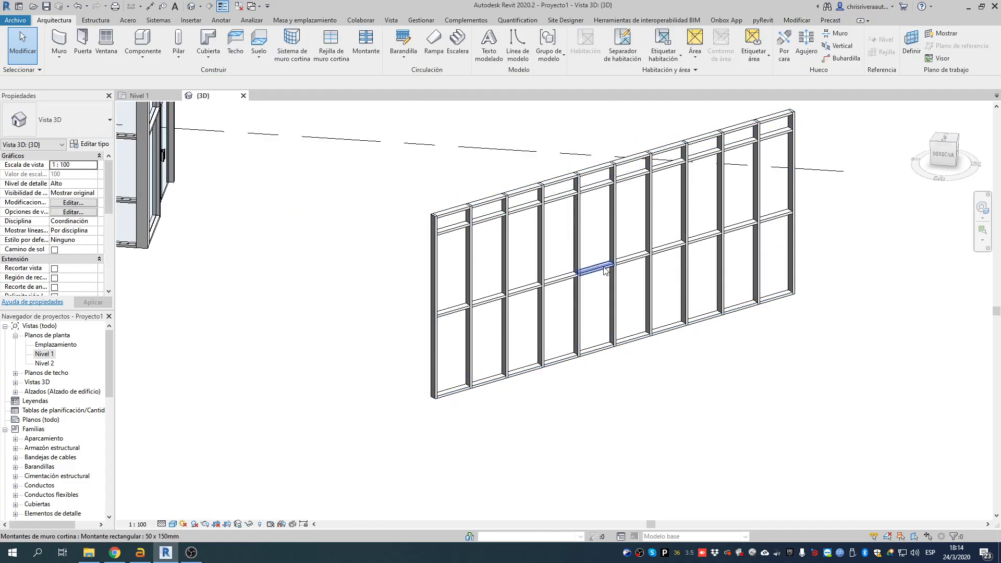
{"action": "scroll", "coordinate": [605, 269], "scroll_direction": "down", "scroll_amount": 5}
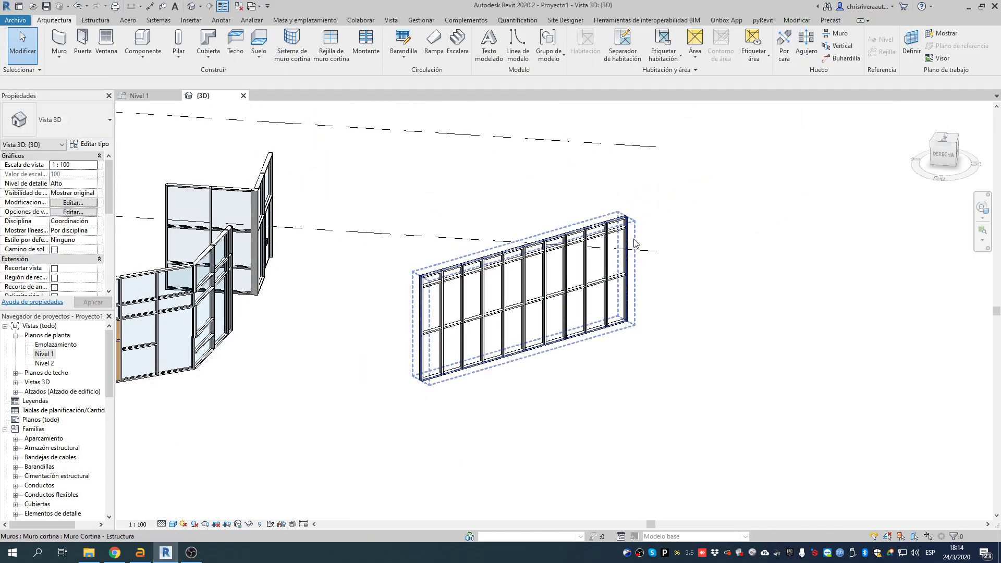
{"action": "middle_click_drag", "start_coordinate": [607, 260], "coordinate": [496, 242], "text": "shift"}
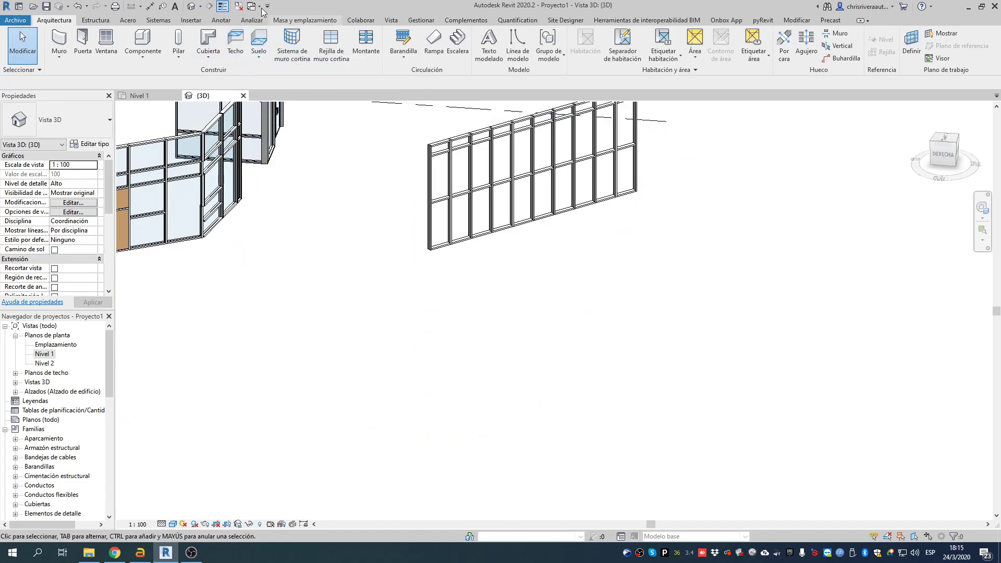
In the Nivel 1 plan, draw four connected Genérico - 200 mm walls in the open area, forming a stepped outline with an open side.
{"action": "double_click", "coordinate": [44, 355]}
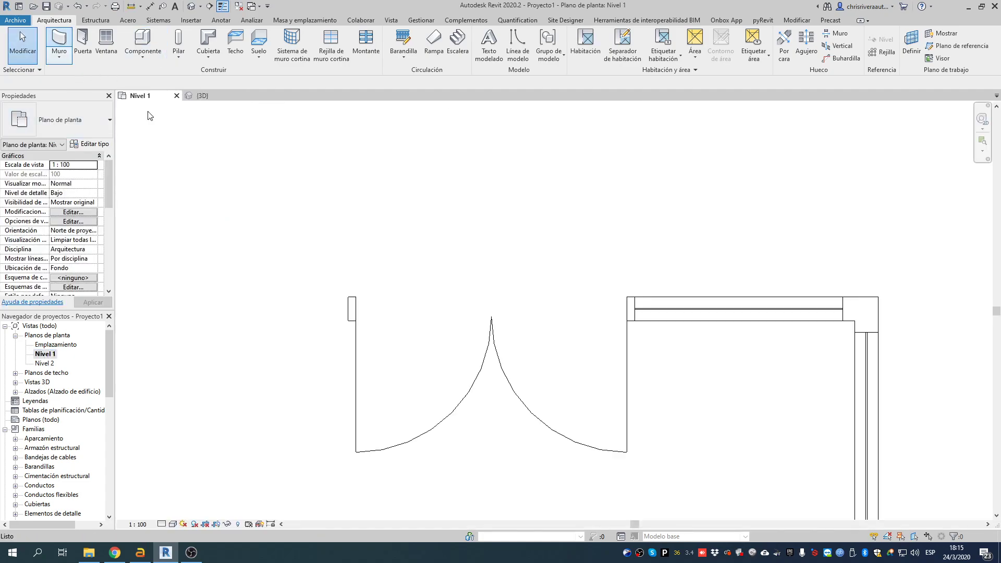
{"action": "key", "text": "w"}
{"action": "key", "text": "a"}
{"action": "left_click", "coordinate": [76, 129]}
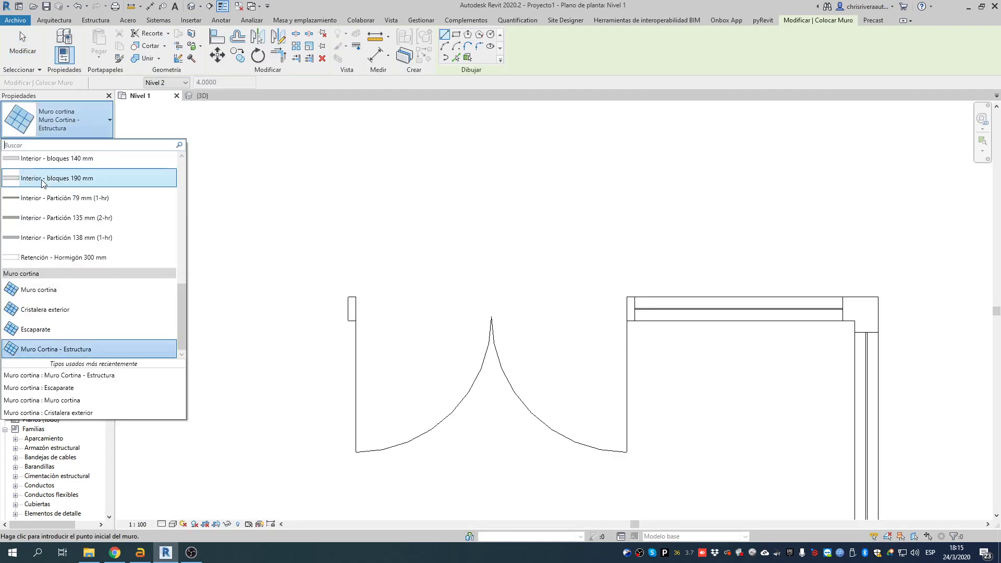
{"action": "scroll", "coordinate": [43, 184], "scroll_direction": "up", "scroll_amount": 5}
{"action": "left_click", "coordinate": [48, 196]}
{"action": "scroll", "coordinate": [494, 232], "scroll_direction": "down", "scroll_amount": 5}
{"action": "middle_click_drag", "start_coordinate": [792, 370], "coordinate": [600, 259]}
{"action": "middle_click_drag", "start_coordinate": [760, 397], "coordinate": [427, 226]}
{"action": "left_click", "coordinate": [457, 309]}
{"action": "left_click", "coordinate": [703, 311]}
{"action": "left_click", "coordinate": [700, 477]}
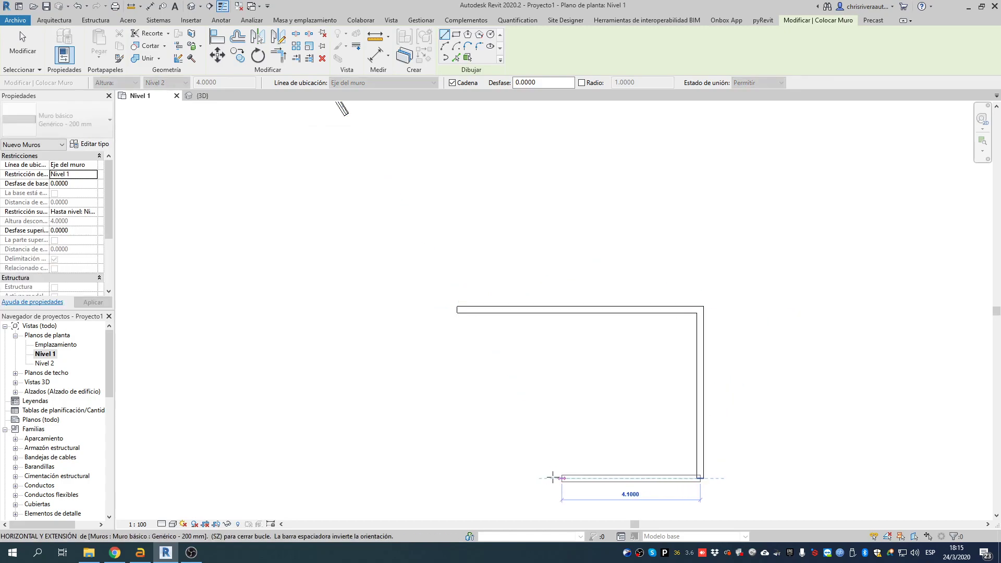
{"action": "left_click", "coordinate": [541, 477]}
{"action": "left_click", "coordinate": [542, 378]}
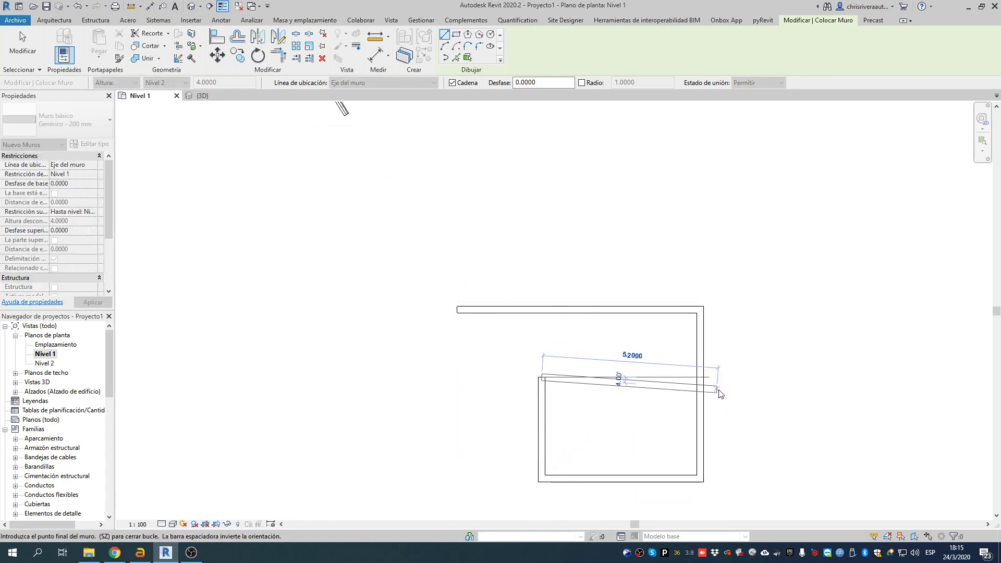
{"action": "key", "text": "Escape"}
Add an L-shaped pair of Genérico - 200 mm walls from the outside of the long vertical wall, about 5.8 m across and 2.9 m down.
{"action": "left_click", "coordinate": [704, 381]}
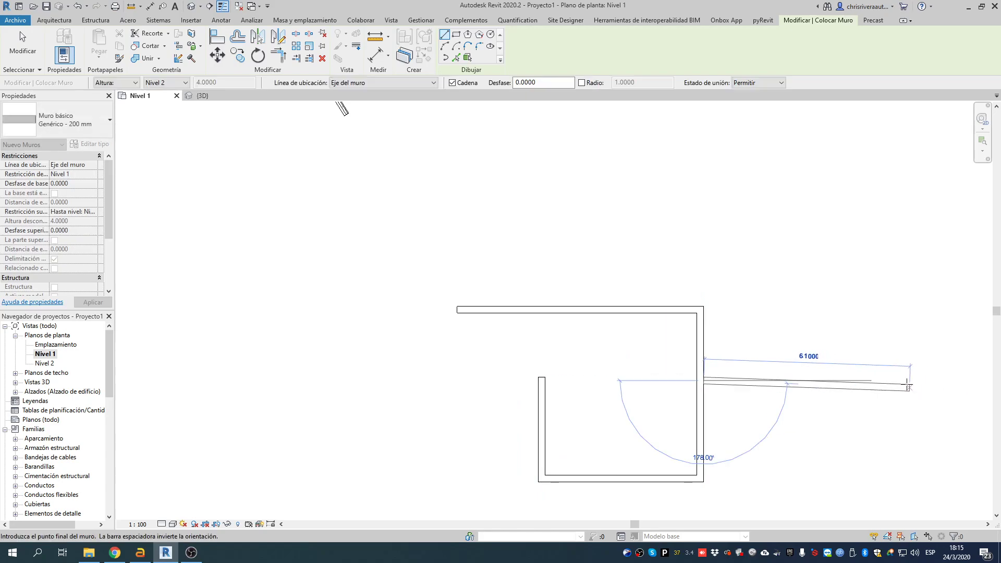
{"action": "left_click", "coordinate": [902, 382]}
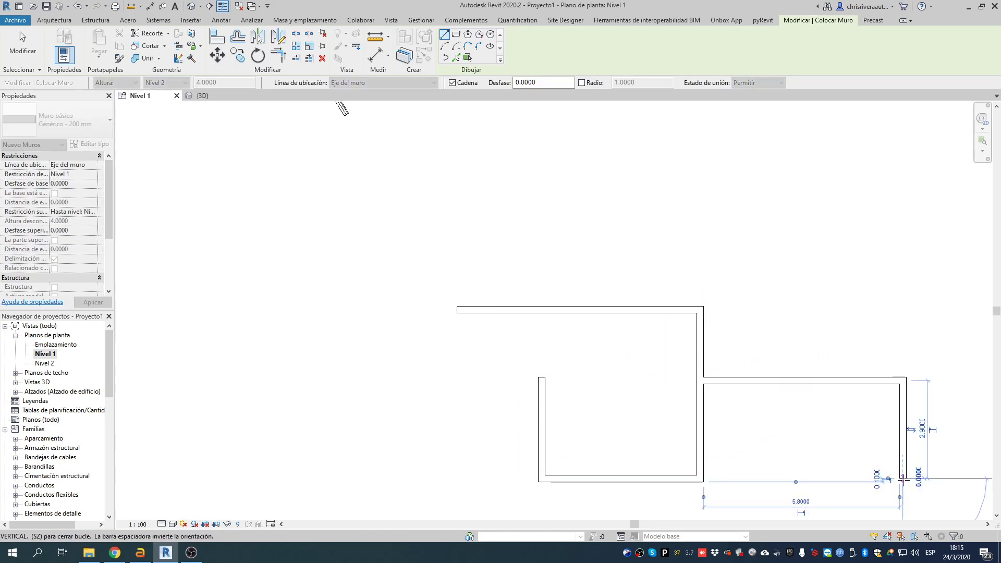
{"action": "left_click", "coordinate": [903, 479]}
{"action": "key", "text": "Escape"}
{"action": "key", "text": "Escape"}
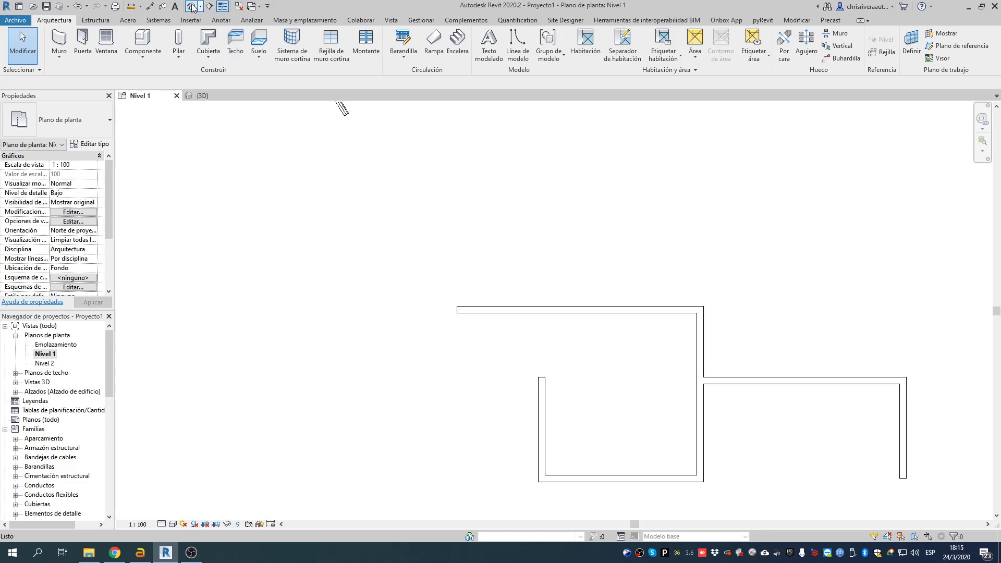
With the new walls in 3D, browse the window types and the Ventanas library folder, previewing M_Ventana-Batiente-Triple-Intermedio-Montante.rfa without loading it.
{"action": "left_click", "coordinate": [192, 6]}
{"action": "scroll", "coordinate": [417, 245], "scroll_direction": "down", "scroll_amount": 3}
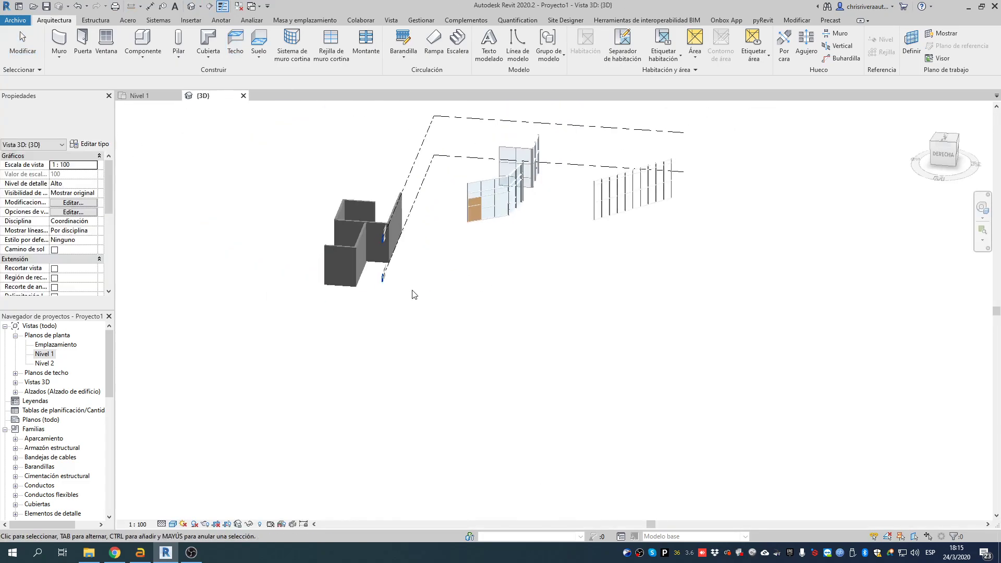
{"action": "scroll", "coordinate": [327, 225], "scroll_direction": "up", "scroll_amount": 5}
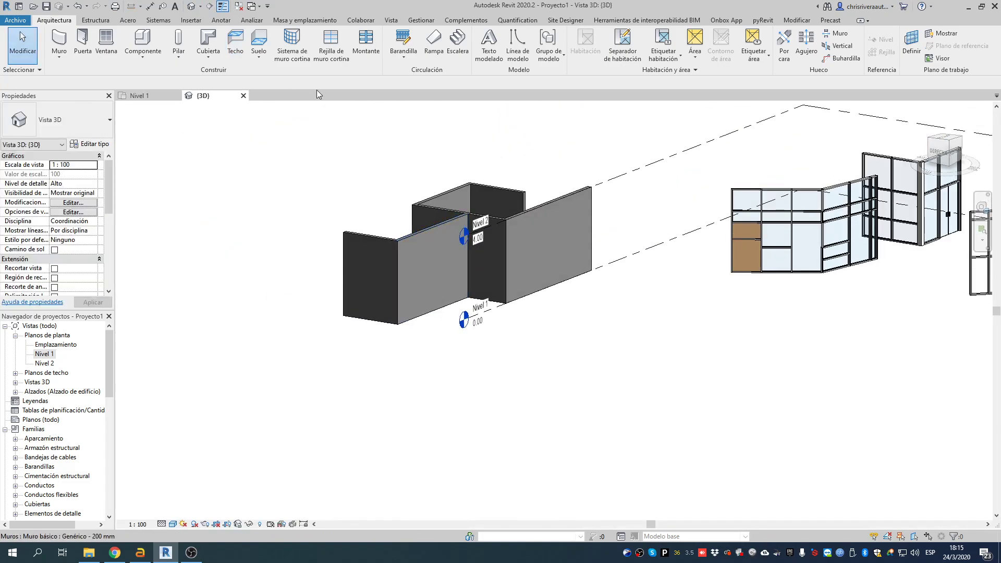
{"action": "left_click", "coordinate": [106, 46]}
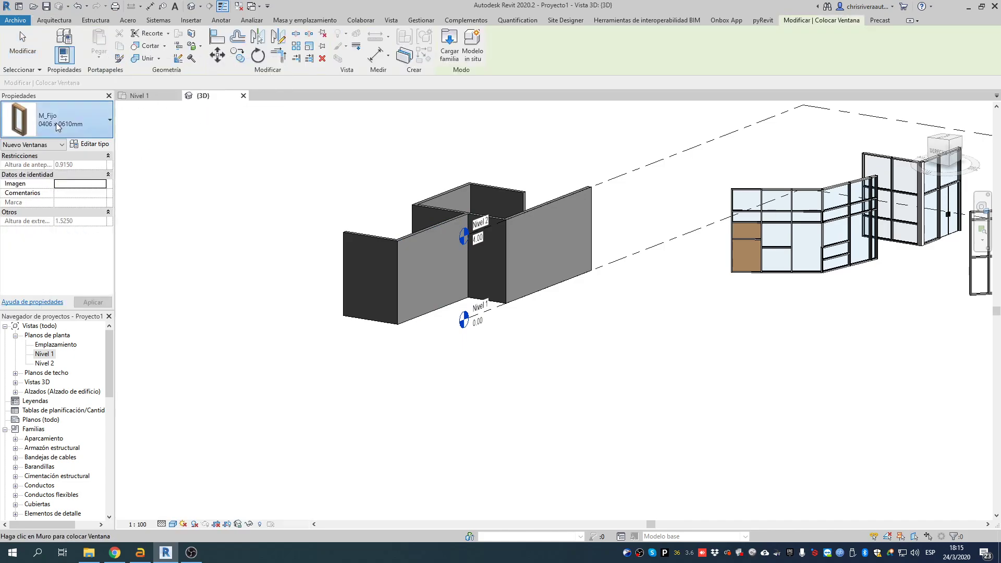
{"action": "left_click", "coordinate": [57, 127]}
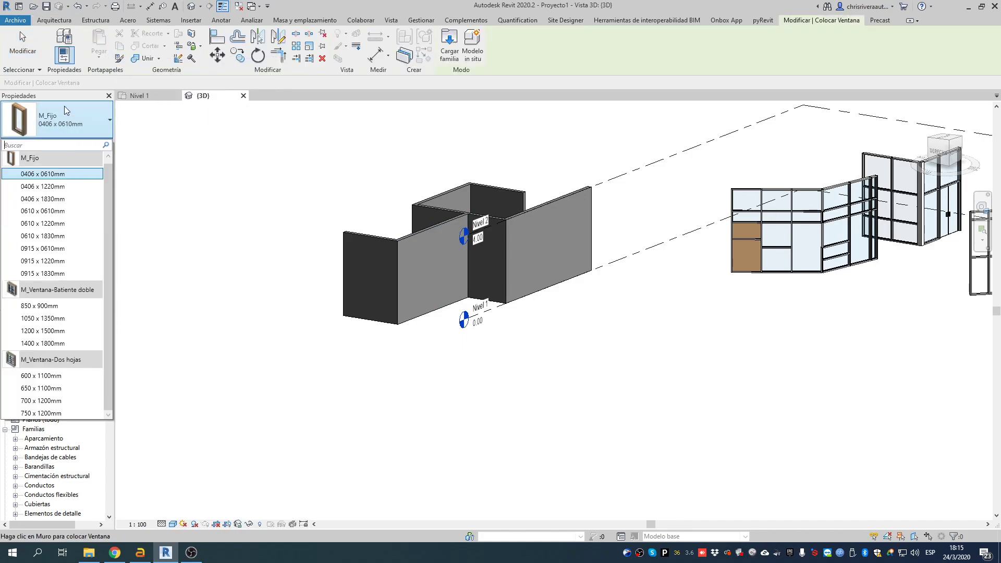
{"action": "left_click", "coordinate": [40, 172]}
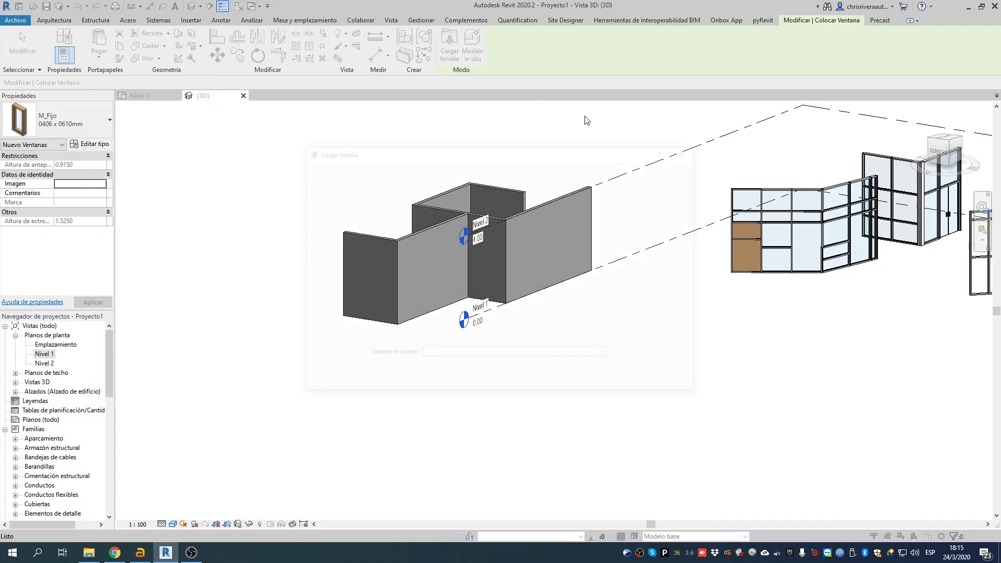
{"action": "left_click", "coordinate": [631, 169]}
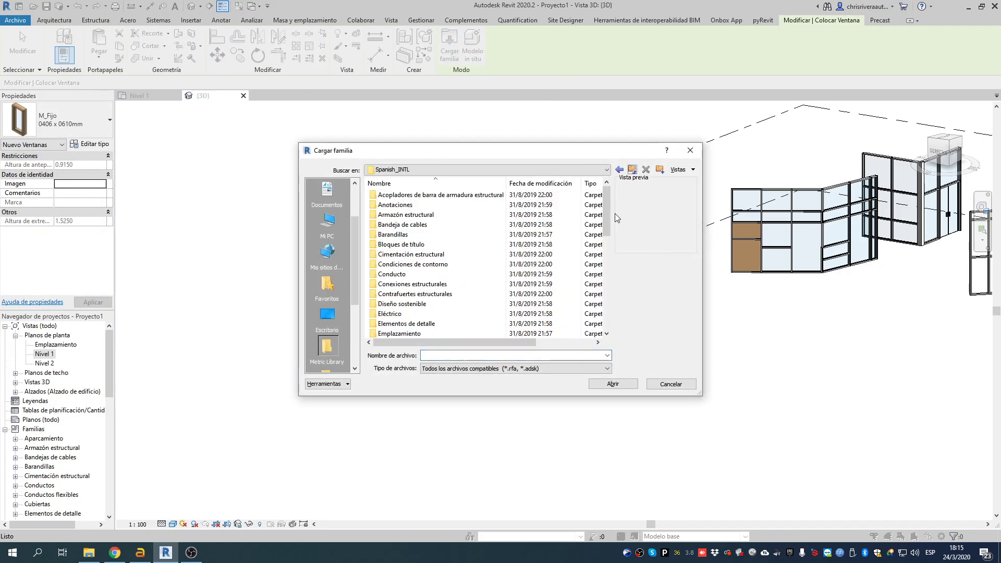
{"action": "scroll", "coordinate": [569, 253], "scroll_direction": "down", "scroll_amount": 5}
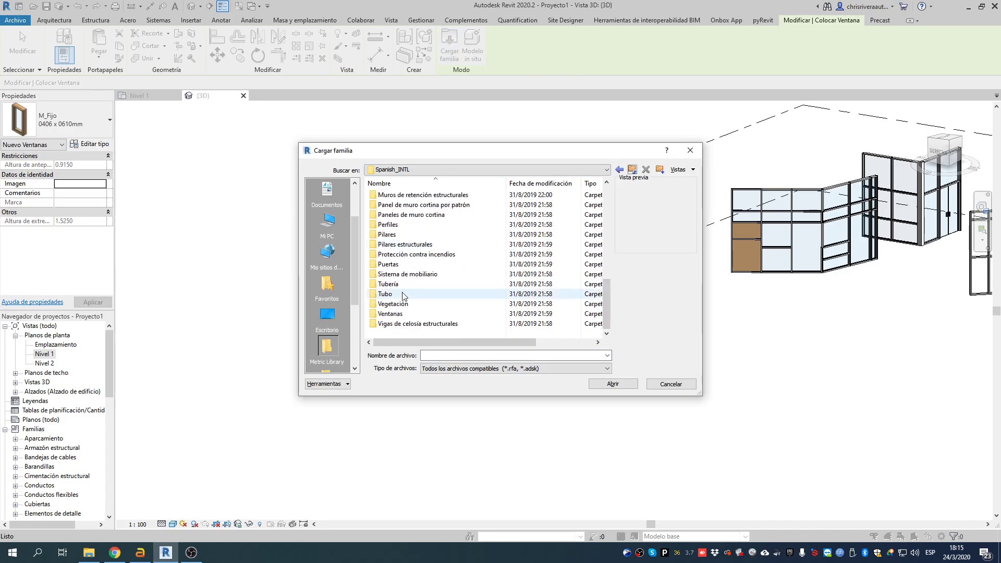
{"action": "double_click", "coordinate": [407, 315]}
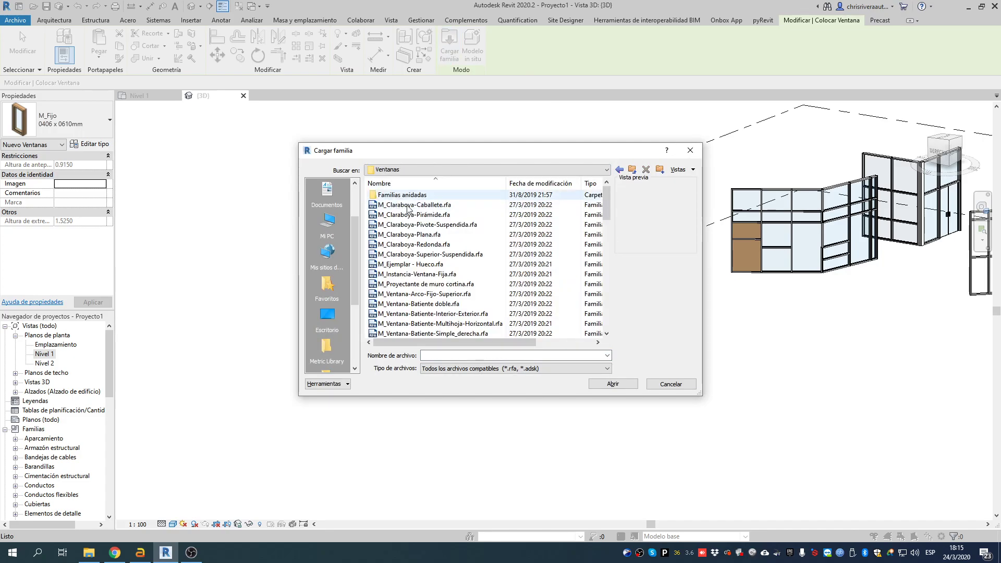
{"action": "left_click", "coordinate": [471, 303]}
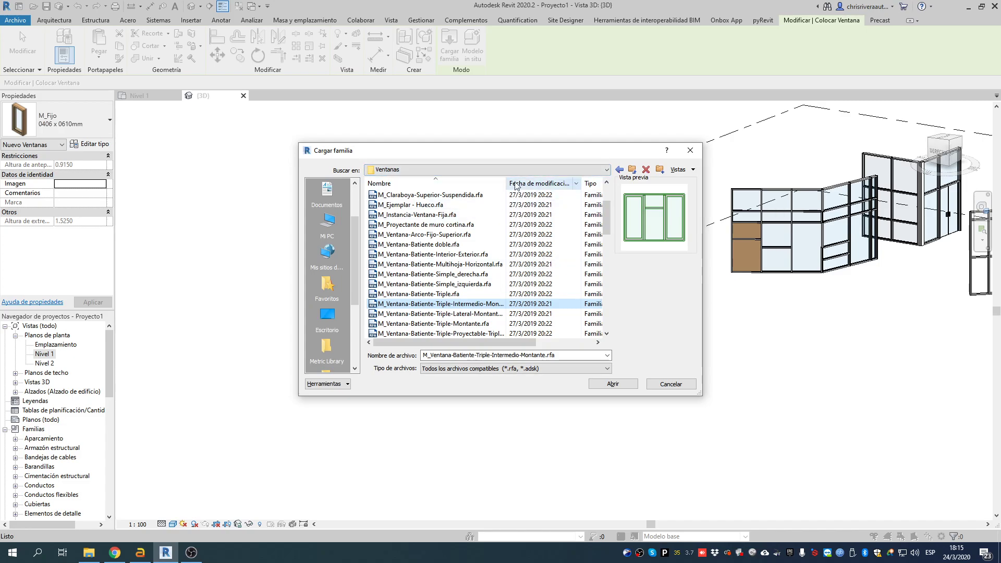
{"action": "left_click", "coordinate": [671, 384]}
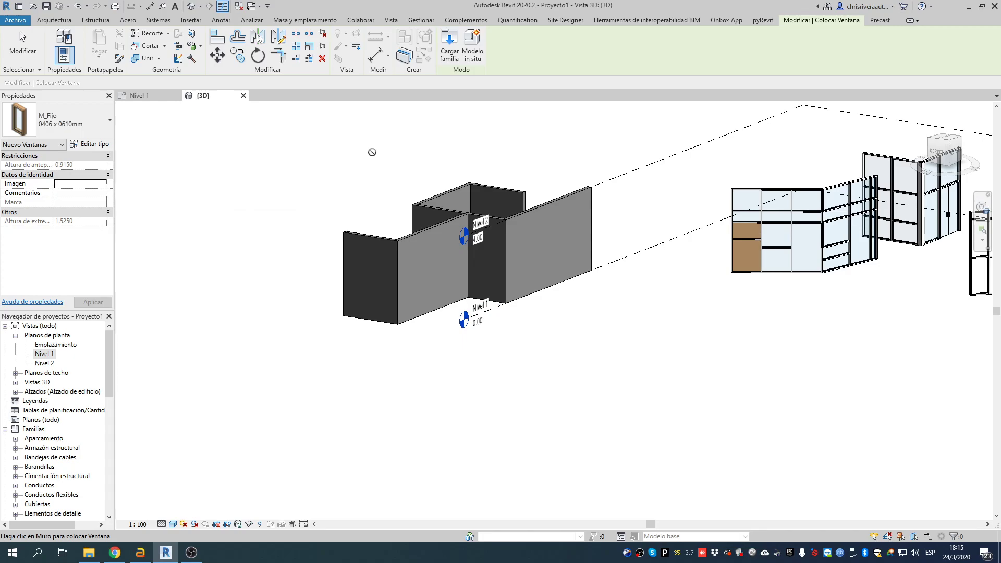
{"action": "key", "text": "Escape"}
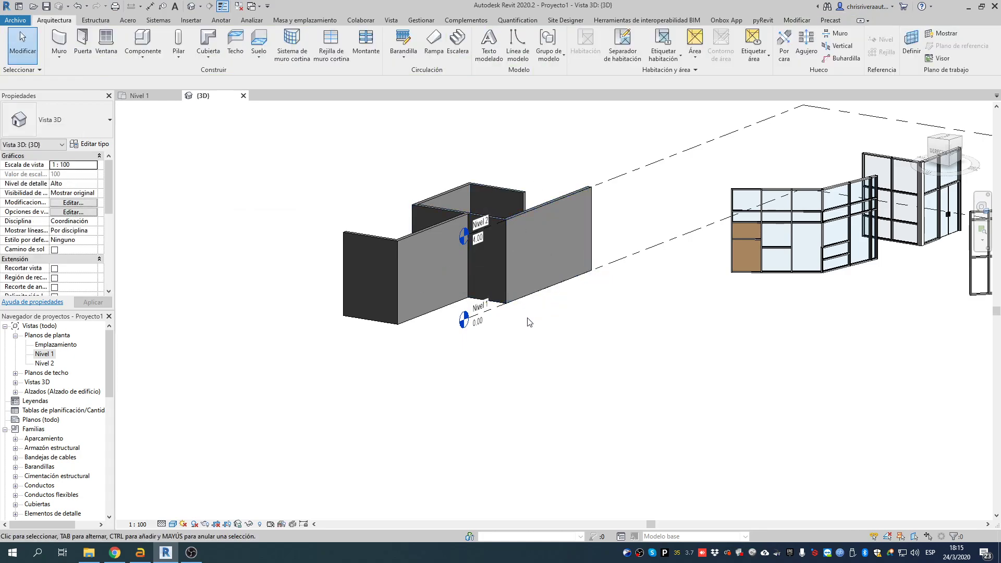
In the Nivel 1 plan, set up an architectural wall of type Muro cortina and check its Incrustar automáticamente type setting.
{"action": "double_click", "coordinate": [41, 354]}
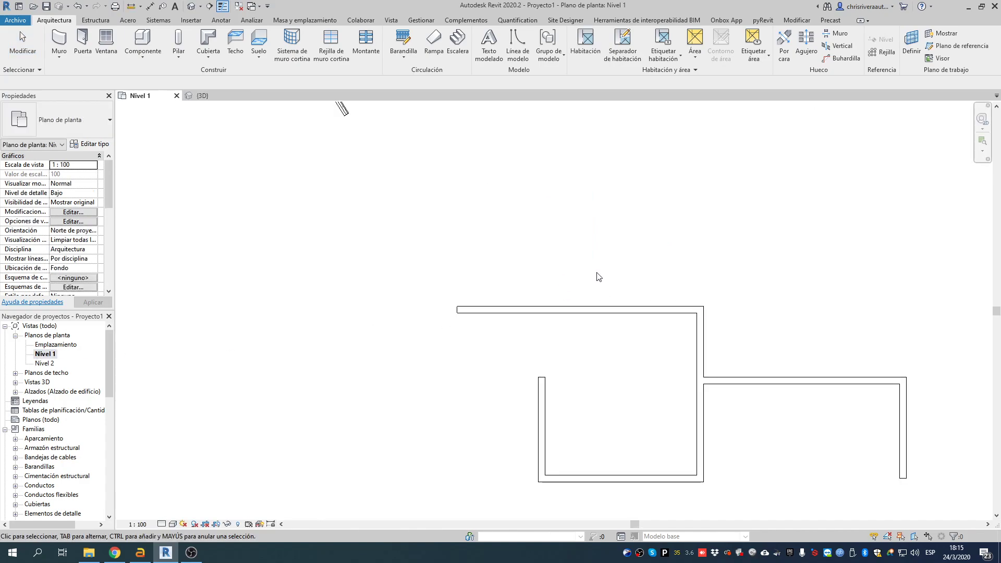
{"action": "middle_click_drag", "start_coordinate": [659, 275], "coordinate": [608, 252]}
{"action": "left_click", "coordinate": [62, 52]}
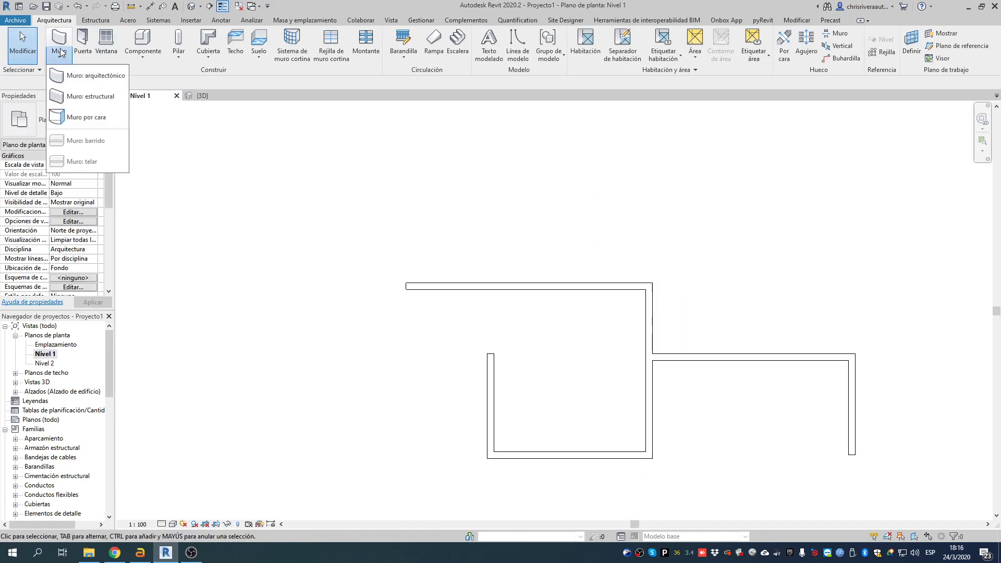
{"action": "left_click", "coordinate": [71, 77]}
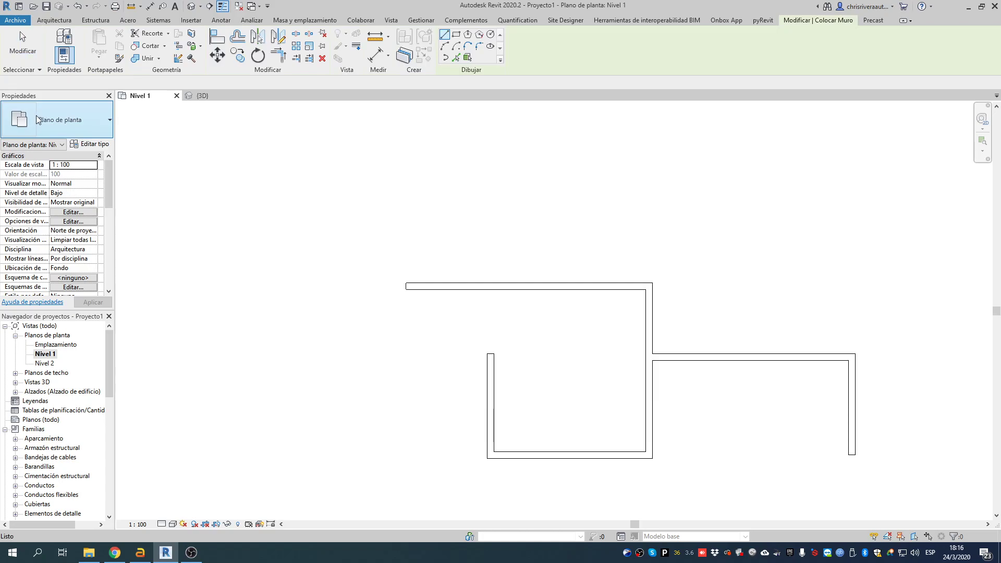
{"action": "left_click", "coordinate": [75, 124]}
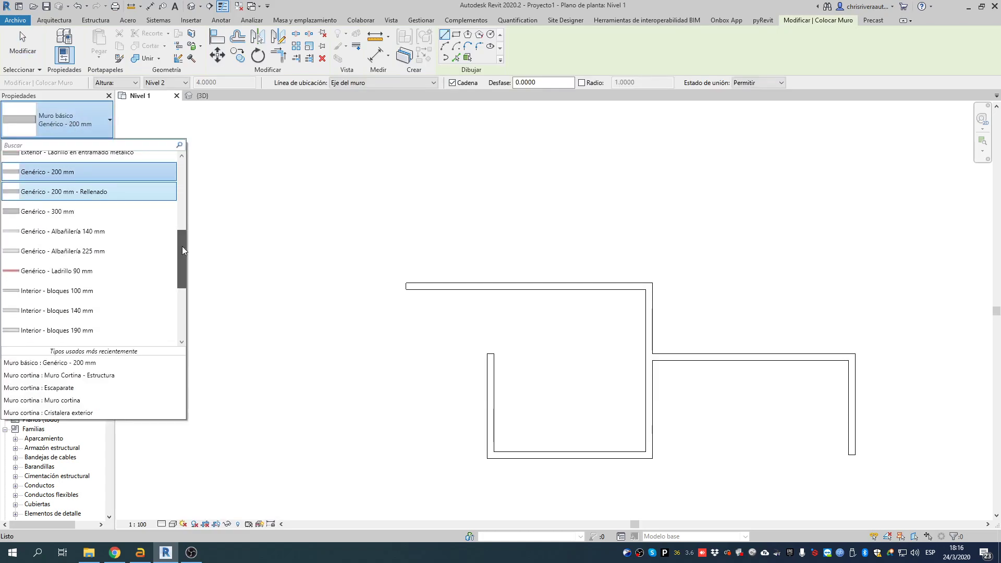
{"action": "scroll", "coordinate": [57, 292], "scroll_direction": "down", "scroll_amount": 5}
{"action": "left_click", "coordinate": [40, 279]}
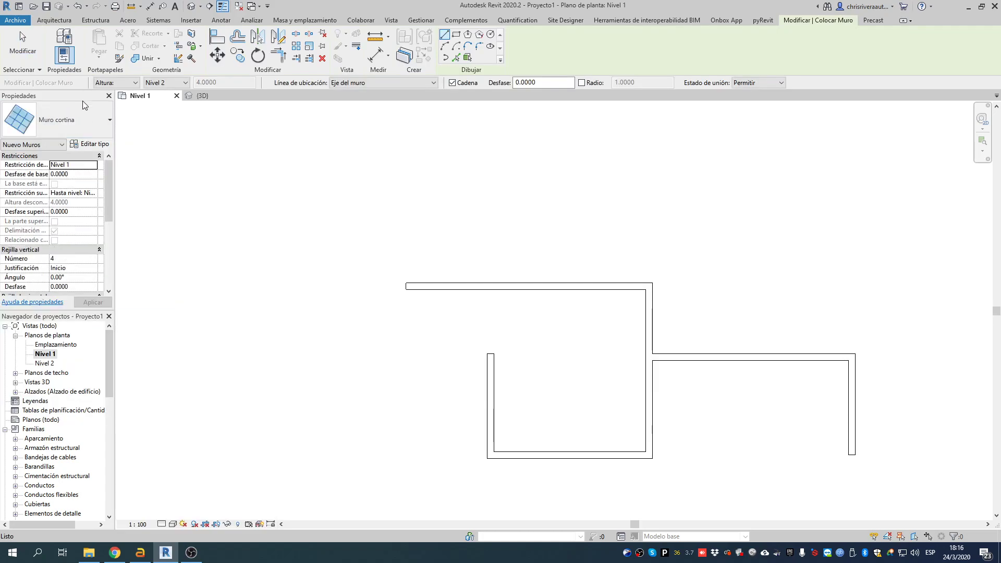
{"action": "left_click", "coordinate": [92, 144]}
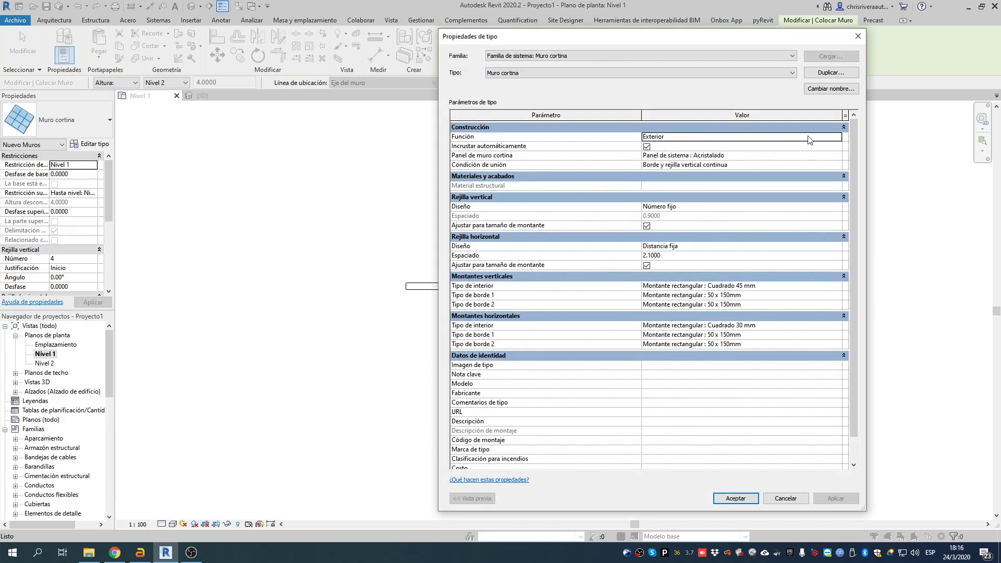
{"action": "left_click", "coordinate": [735, 498]}
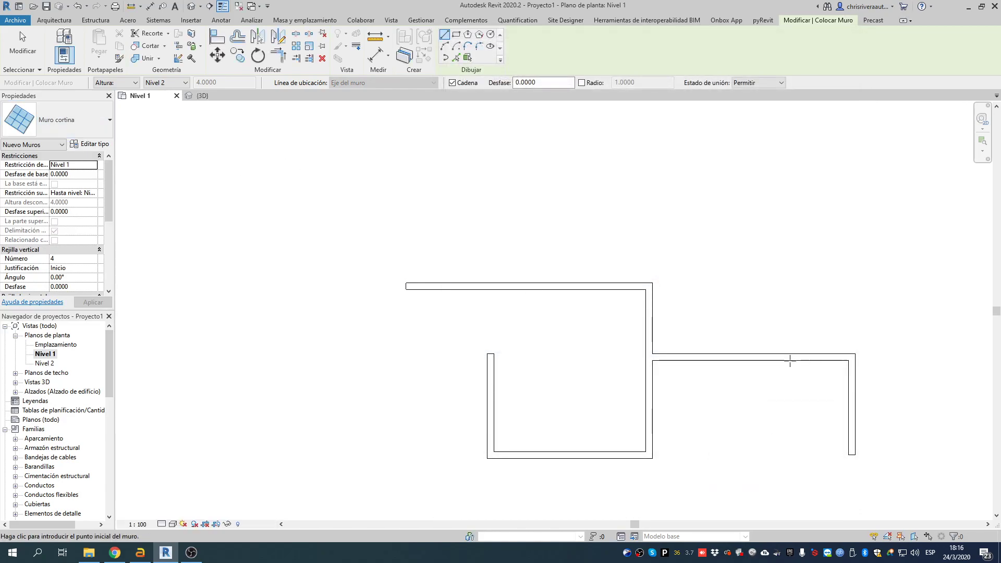
Draw a Muro cortina about 4.2 m long along the horizontal wall of the L, starting about 0.9 m from the shared vertical wall.
{"action": "middle_click_drag", "start_coordinate": [706, 351], "coordinate": [511, 340]}
{"action": "left_click", "coordinate": [511, 344]}
{"action": "left_click", "coordinate": [652, 344]}
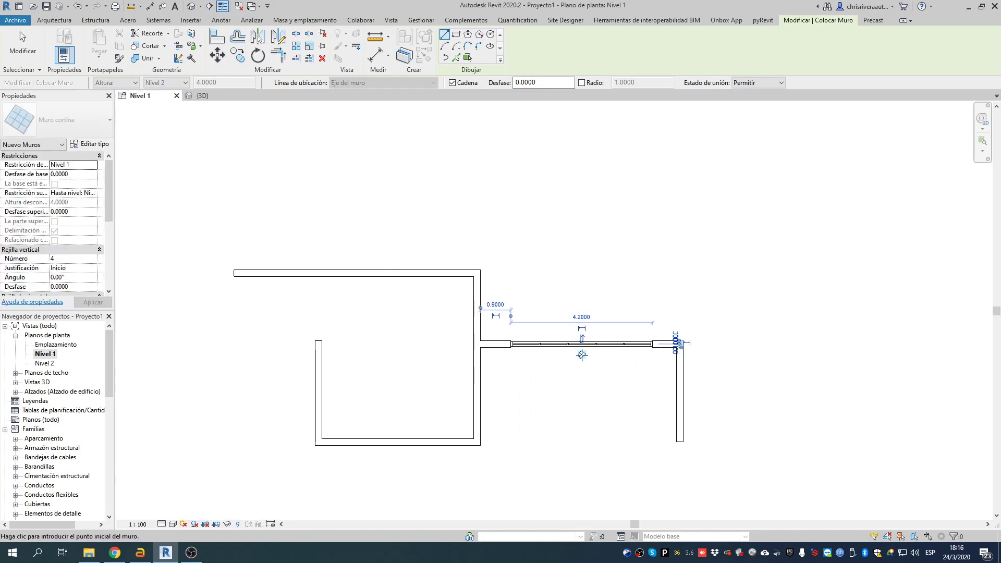
{"action": "key", "text": "Escape"}
{"action": "key", "text": "Escape"}
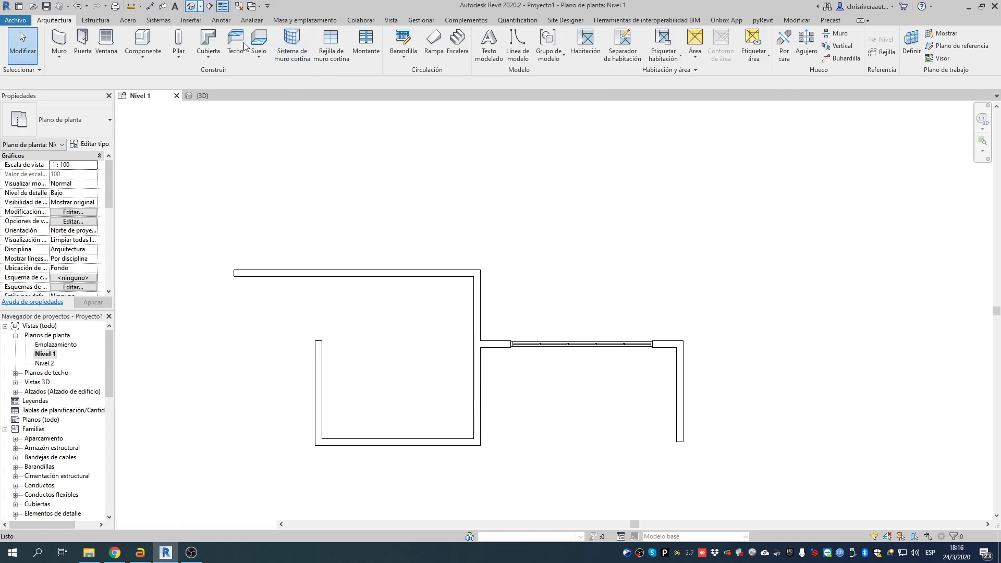
In the 3D view, compare the host wall with the embedded curtain wall and set the curtain wall's top offset to -1.6.
{"action": "left_click", "coordinate": [191, 6]}
{"action": "middle_click_drag", "start_coordinate": [472, 315], "coordinate": [416, 329], "text": "shift"}
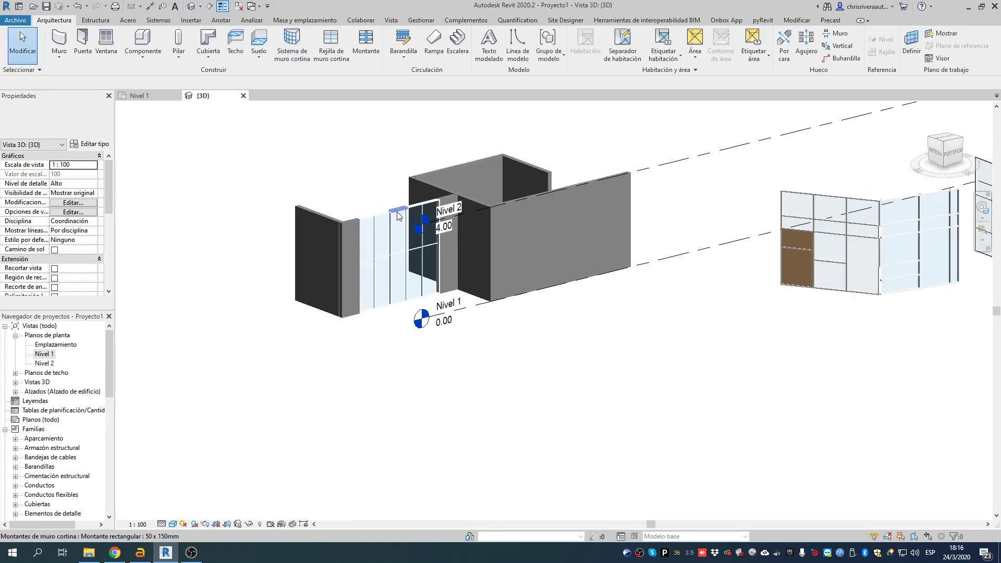
{"action": "scroll", "coordinate": [397, 216], "scroll_direction": "up", "scroll_amount": 3}
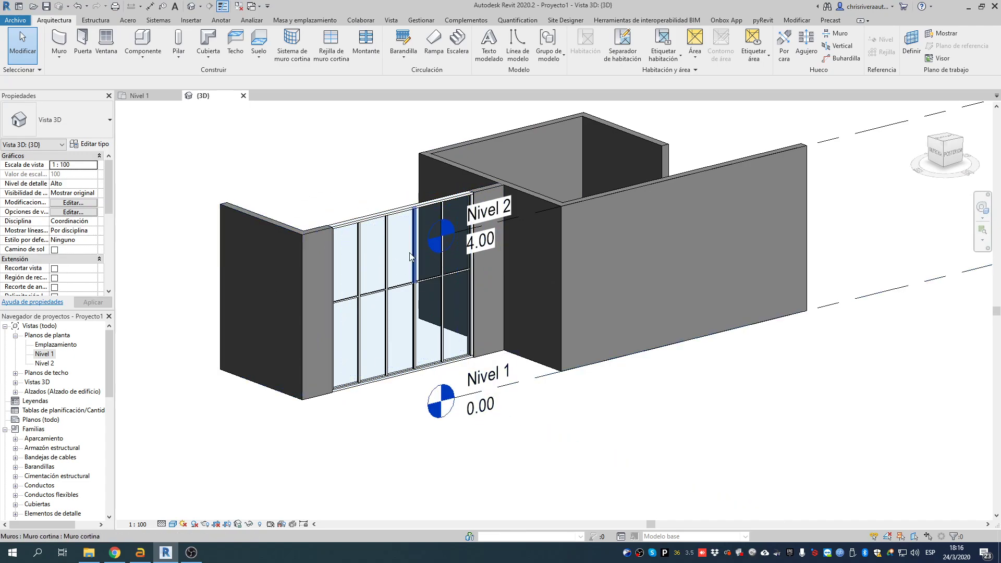
{"action": "left_click", "coordinate": [314, 261]}
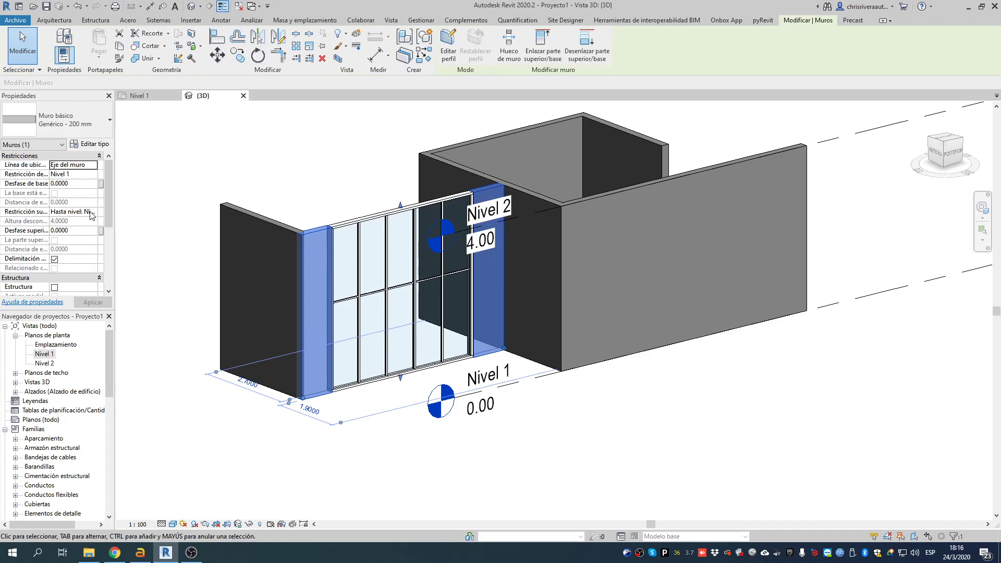
{"action": "key", "text": "Escape"}
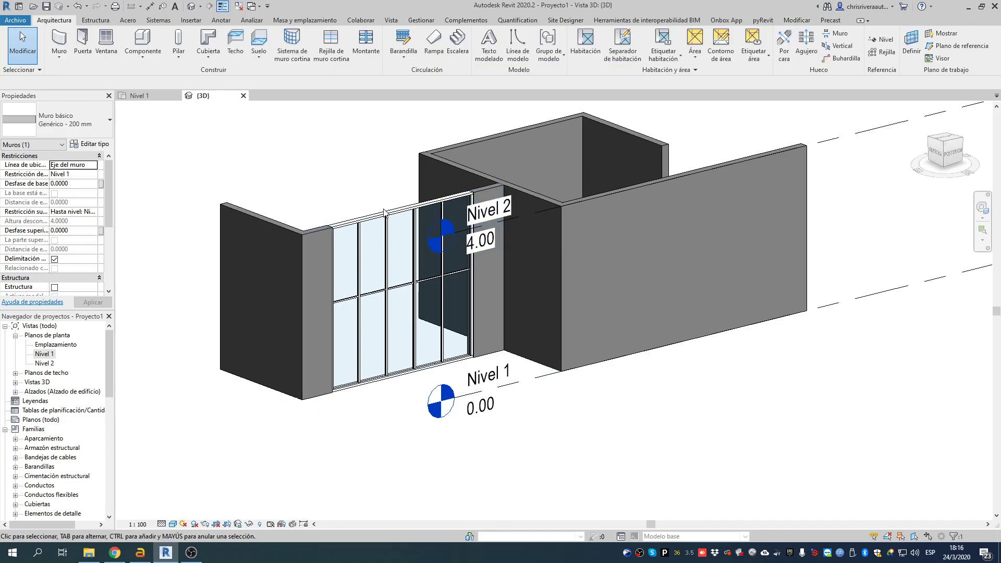
{"action": "left_click", "coordinate": [376, 233]}
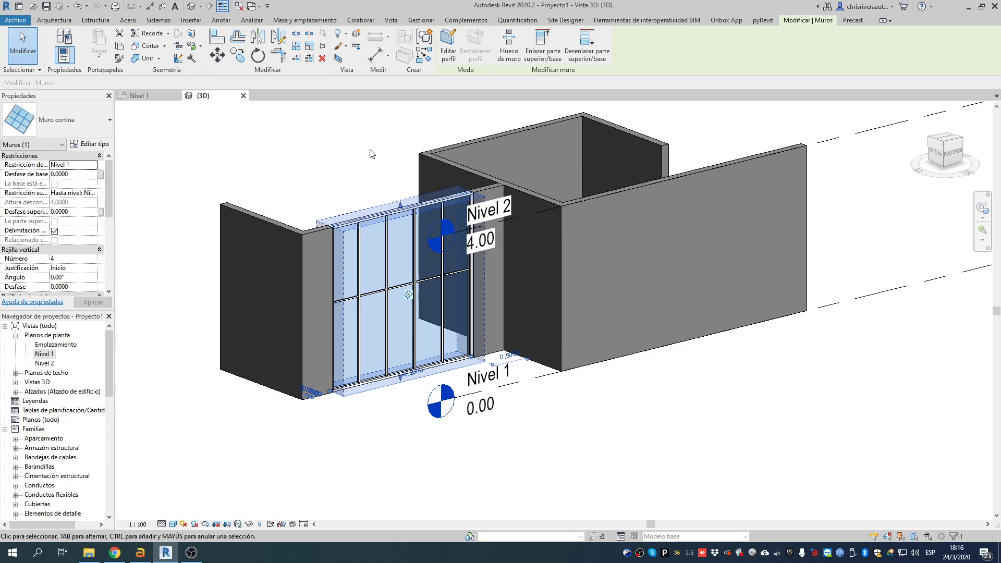
{"action": "left_click", "coordinate": [308, 149]}
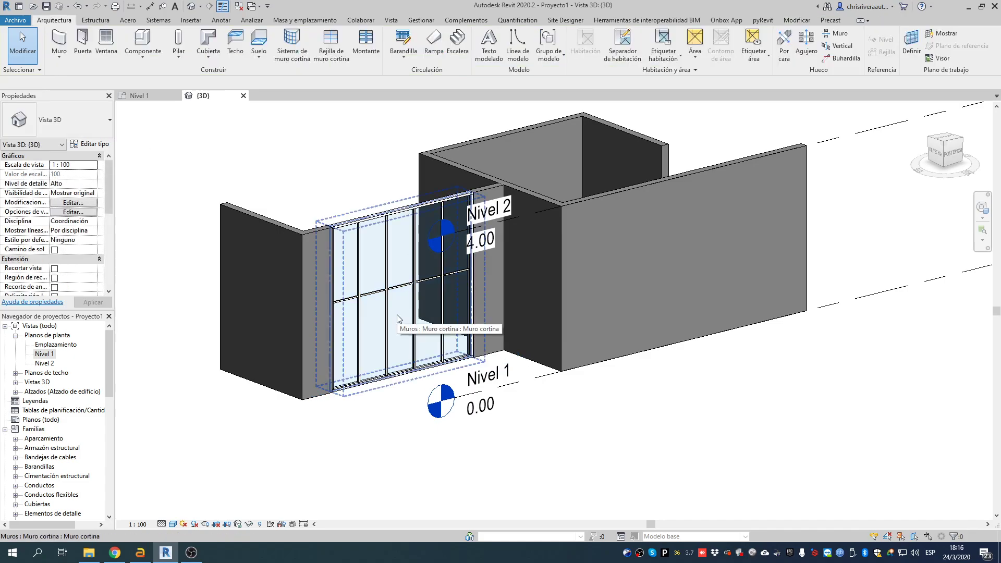
{"action": "left_click", "coordinate": [420, 246]}
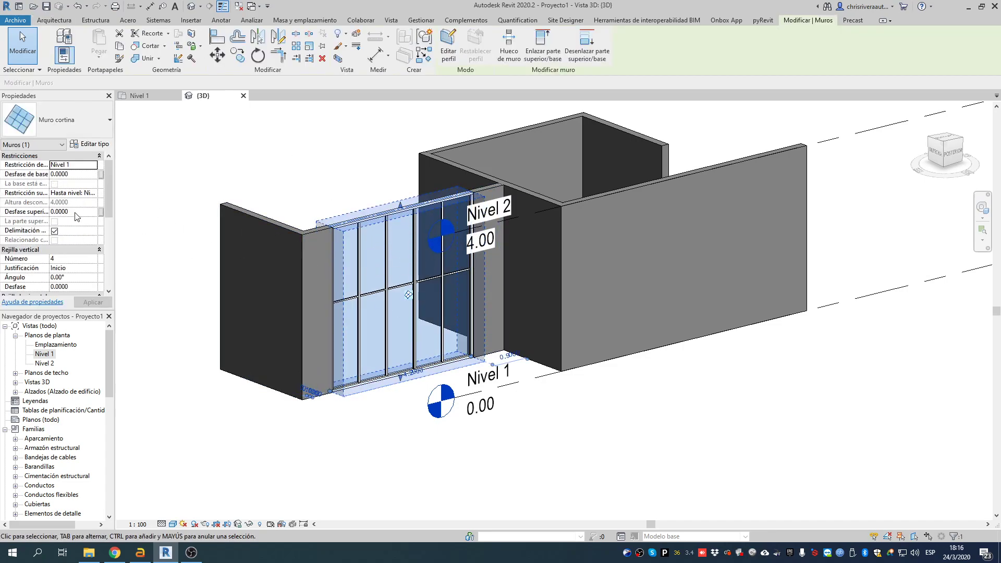
{"action": "left_click", "coordinate": [75, 212]}
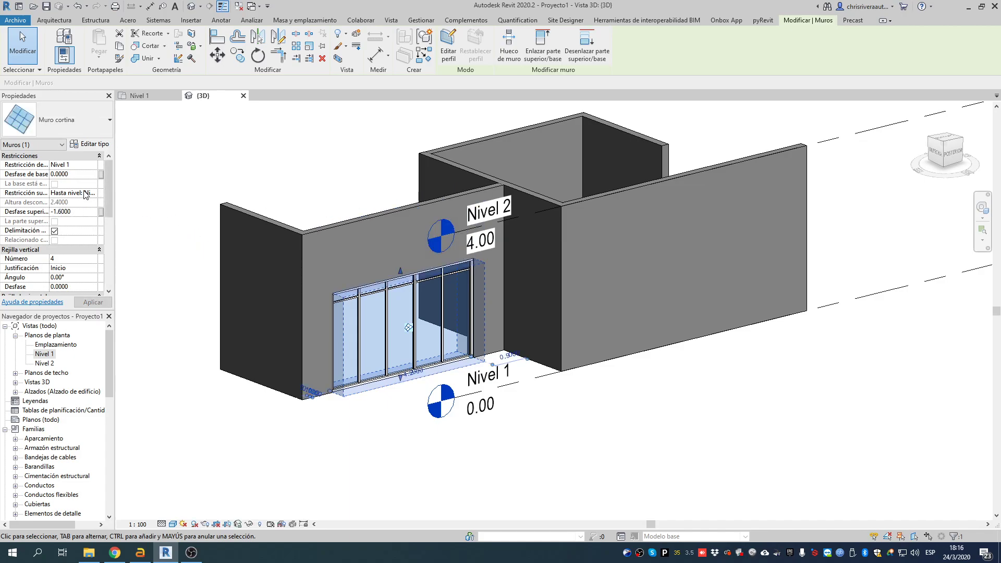
Set the embedded curtain wall's base offset to 0.4.
{"action": "left_click", "coordinate": [85, 175]}
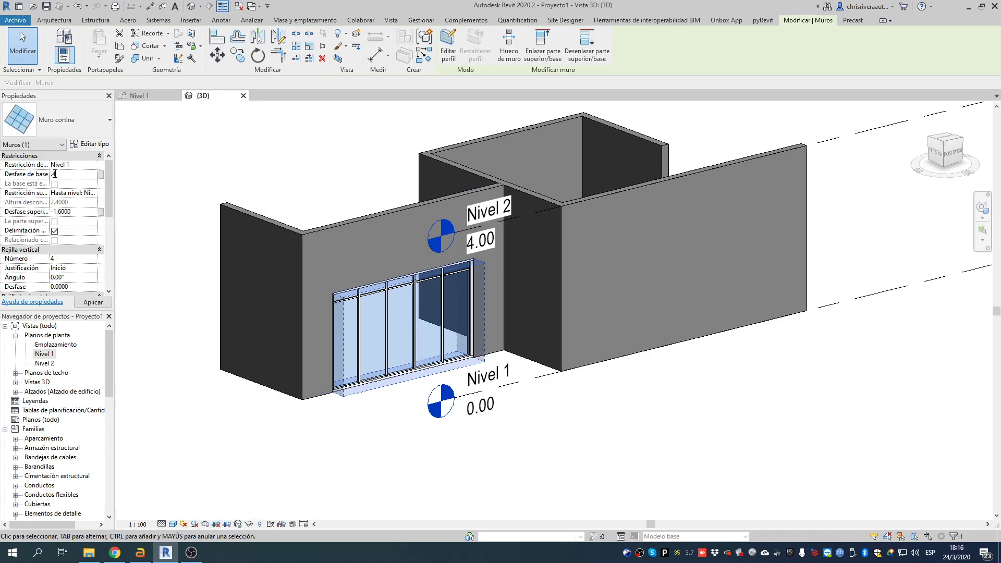
{"action": "type", "text": ".4"}
{"action": "key", "text": "Return"}
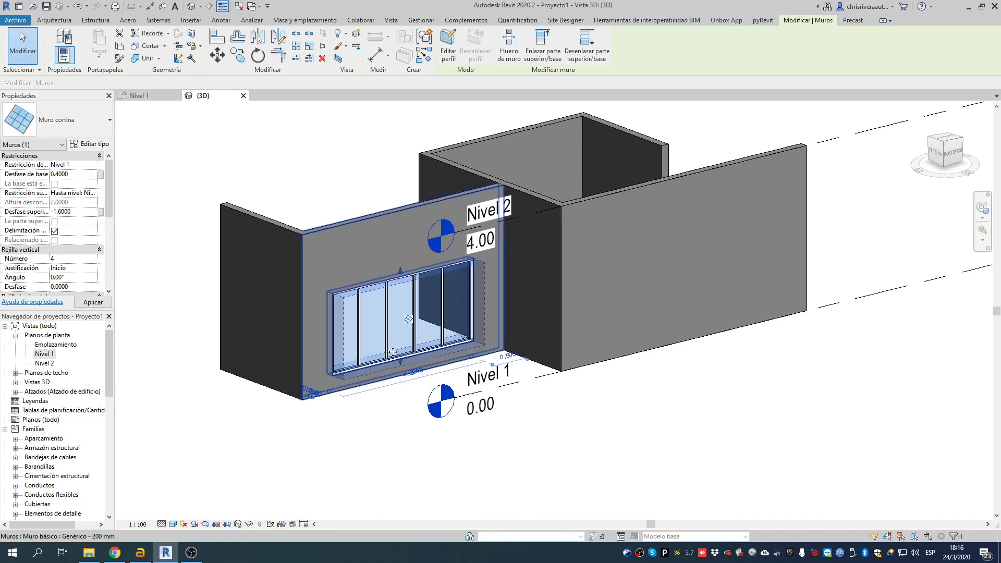
{"action": "left_click", "coordinate": [390, 441]}
Move the embedded curtain wall's first vertical grid line so it lies 0.2 from the neighbouring grid line.
{"action": "scroll", "coordinate": [404, 332], "scroll_direction": "up", "scroll_amount": 3}
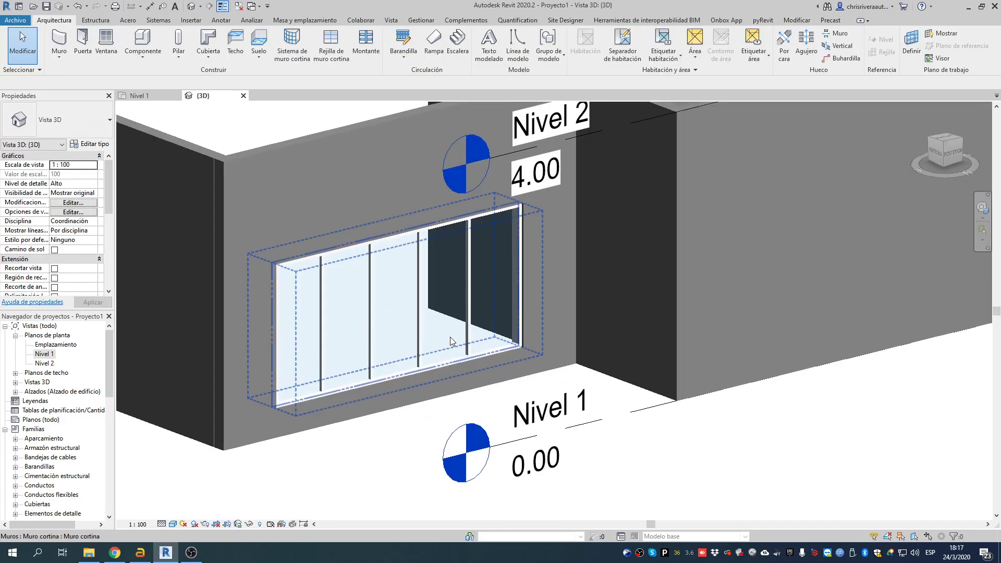
{"action": "left_click", "coordinate": [394, 335]}
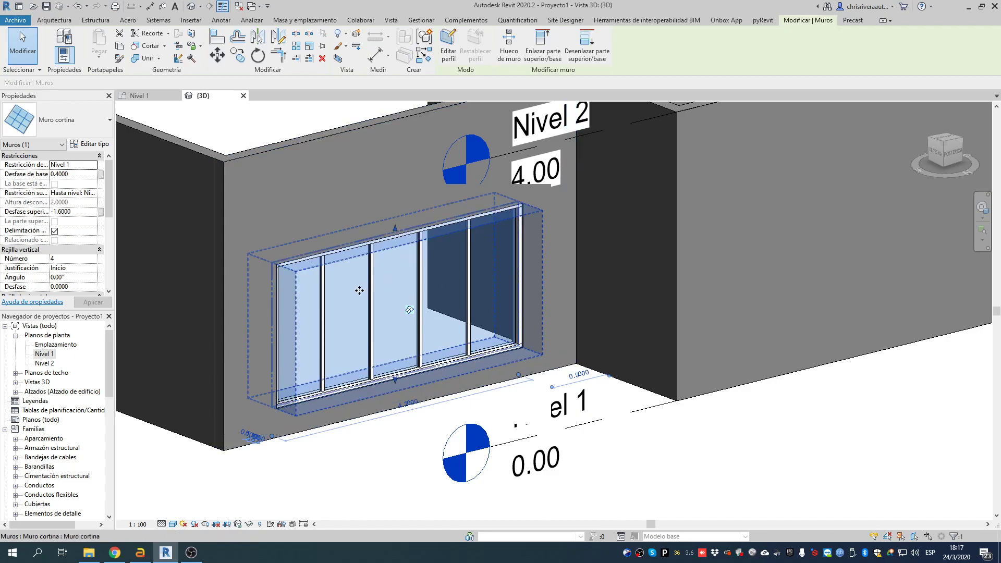
{"action": "left_click", "coordinate": [323, 319]}
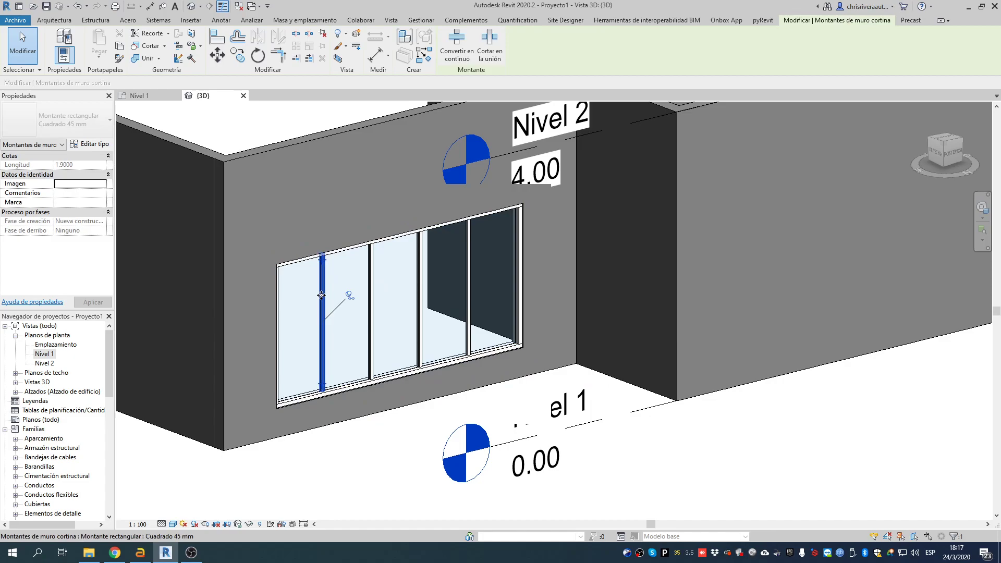
{"action": "left_click", "coordinate": [321, 296]}
{"action": "left_click", "coordinate": [346, 311]}
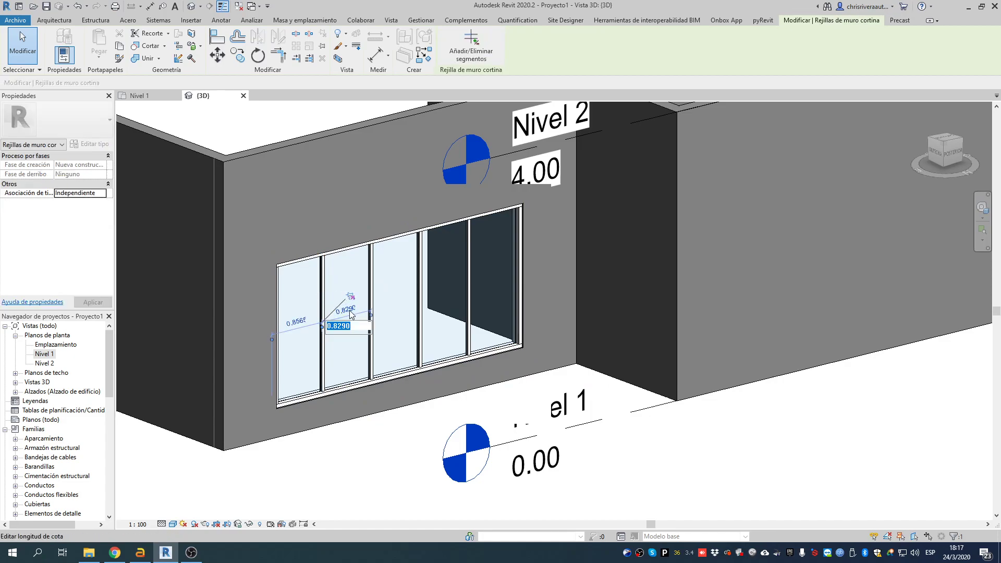
{"action": "type", "text": "2"}
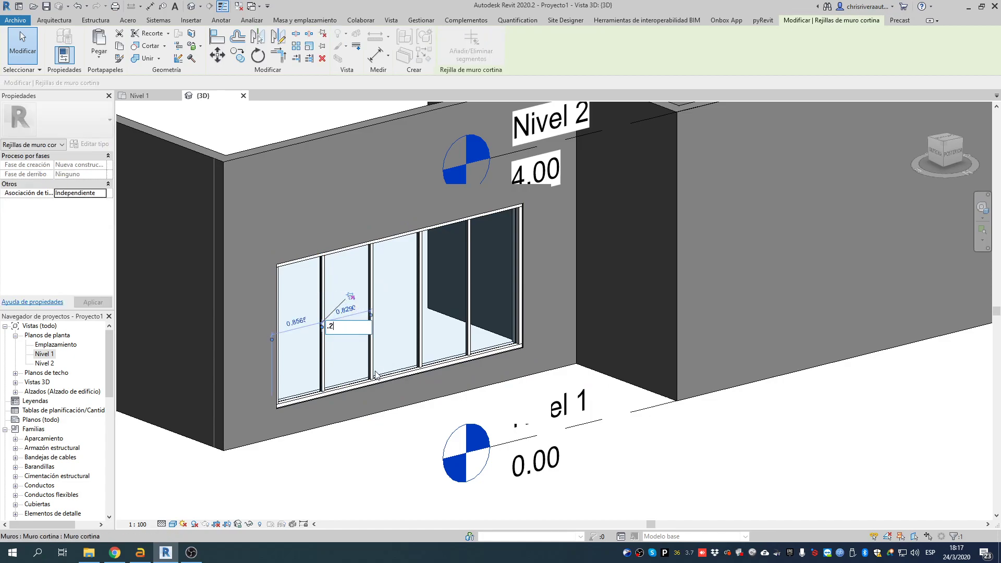
{"action": "key", "text": "Return"}
{"action": "left_click", "coordinate": [370, 477]}
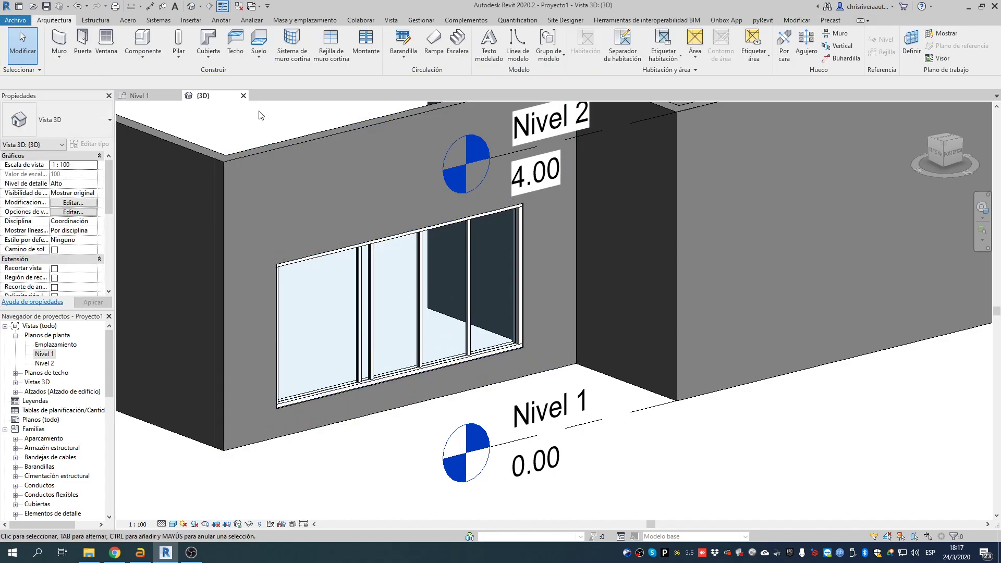
Add three horizontal single-segment grid lines to the embedded curtain wall's end panel nearest the shared wall.
{"action": "left_click", "coordinate": [331, 41]}
{"action": "left_click", "coordinate": [487, 52]}
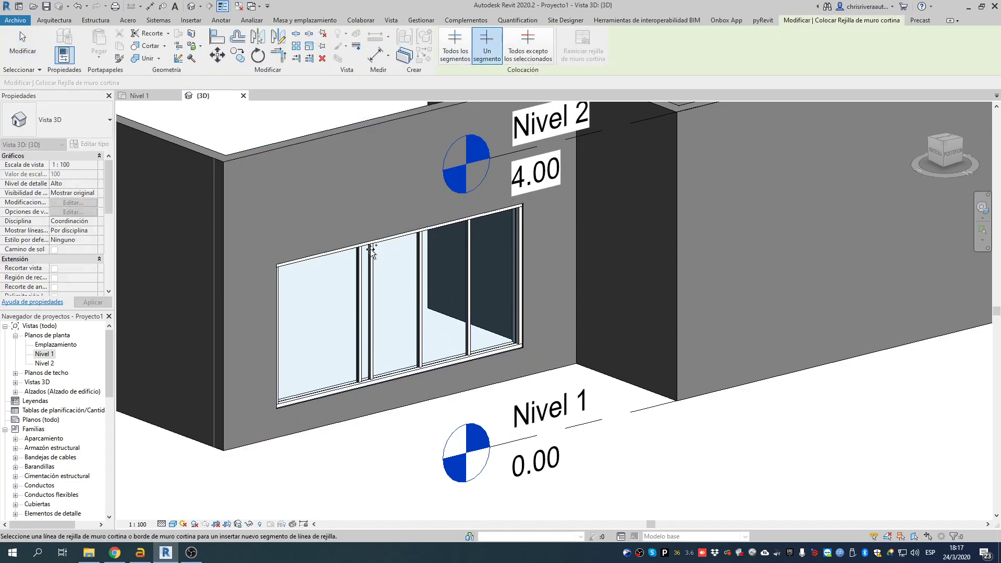
{"action": "left_click", "coordinate": [483, 307]}
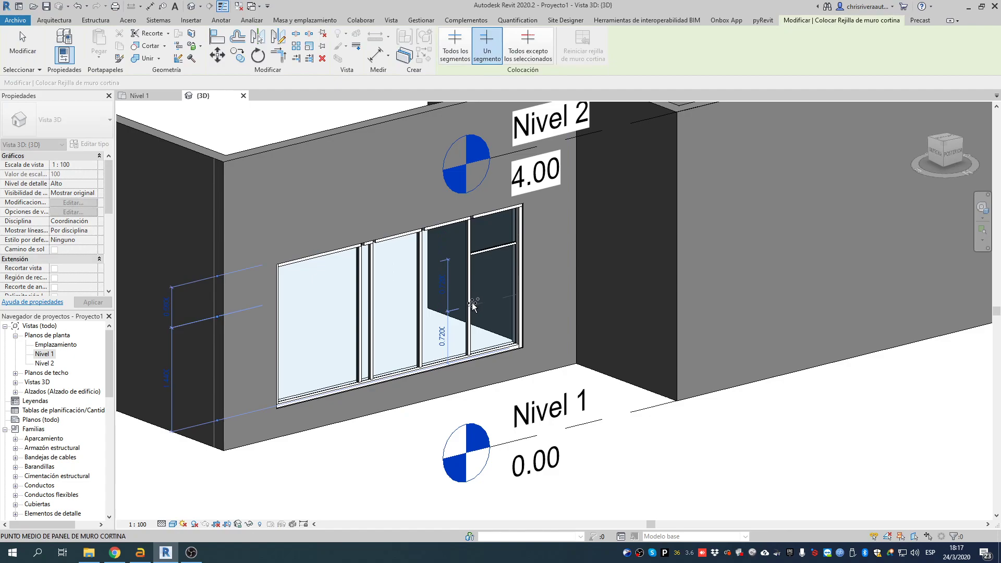
{"action": "left_click", "coordinate": [472, 322]}
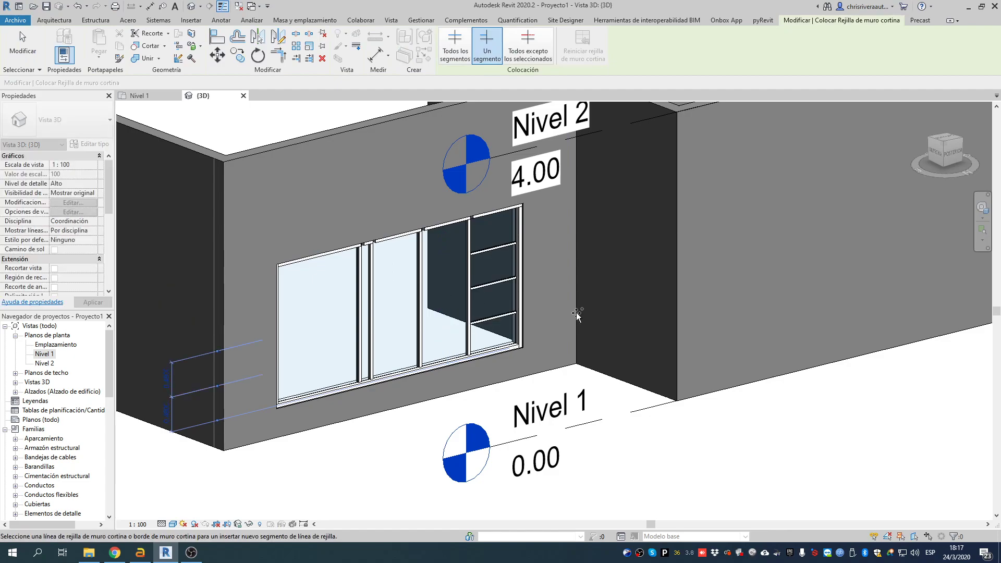
{"action": "scroll", "coordinate": [516, 330], "scroll_direction": "down", "scroll_amount": 4}
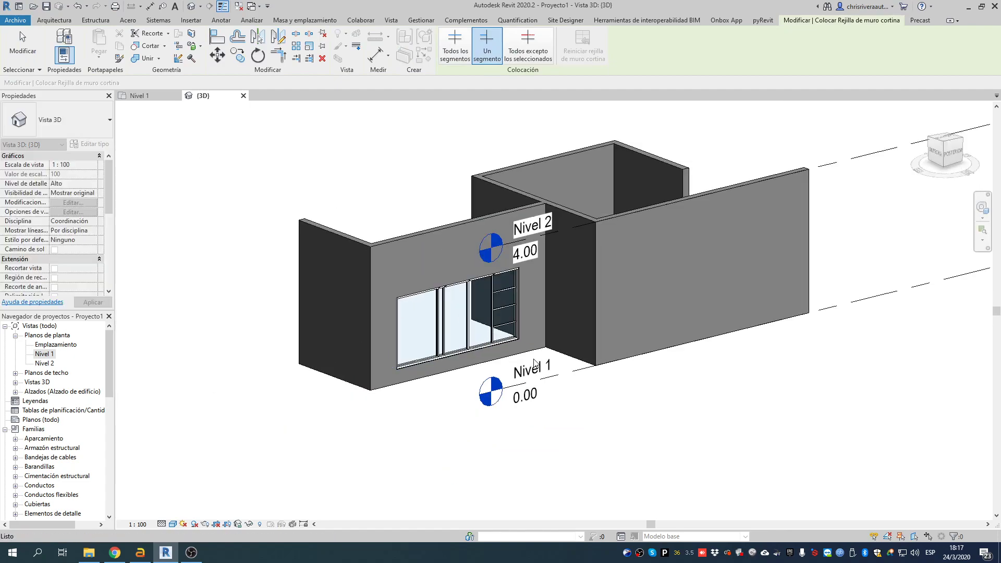
{"action": "key", "text": "Escape"}
{"action": "key", "text": "Escape"}
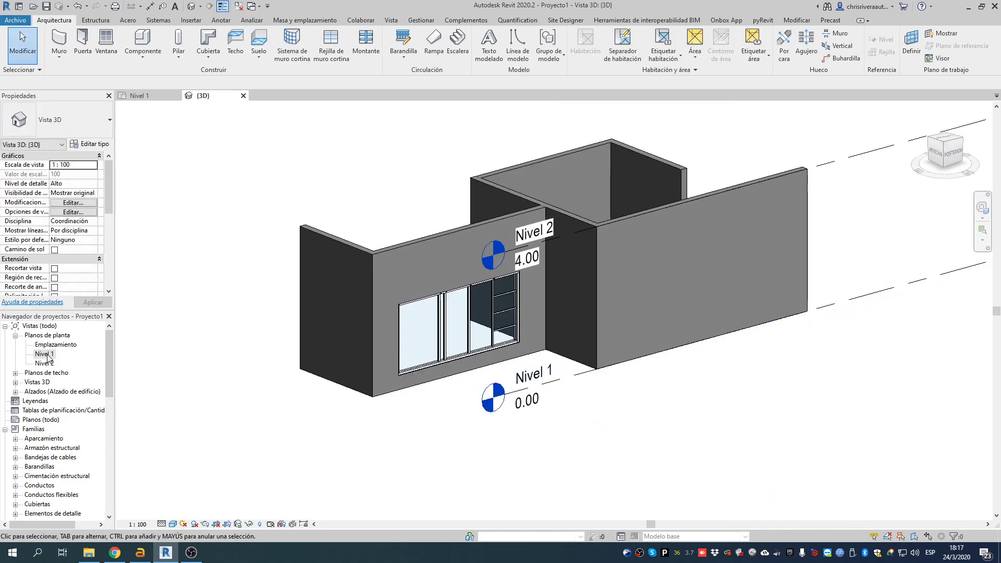
Examine how the embedded curtain wall is represented inside its host wall in the Nivel 1 plan, and return to the 3D view.
{"action": "double_click", "coordinate": [45, 353]}
{"action": "scroll", "coordinate": [537, 350], "scroll_direction": "up", "scroll_amount": 5}
{"action": "middle_click_drag", "start_coordinate": [580, 355], "coordinate": [540, 352]}
{"action": "scroll", "coordinate": [656, 371], "scroll_direction": "up", "scroll_amount": 4}
{"action": "middle_click_drag", "start_coordinate": [658, 364], "coordinate": [605, 335]}
{"action": "scroll", "coordinate": [663, 326], "scroll_direction": "down", "scroll_amount": 5}
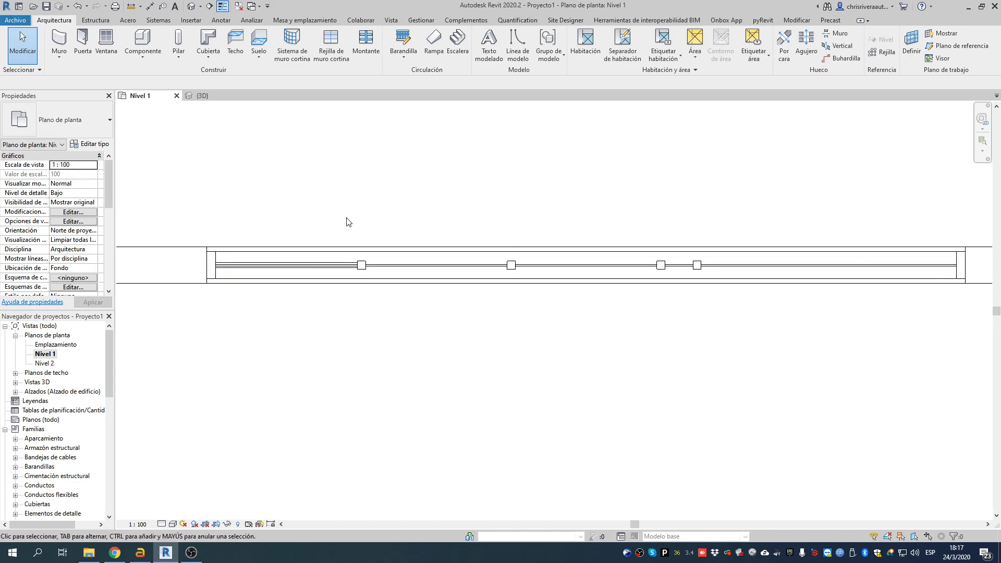
{"action": "left_click", "coordinate": [191, 6]}
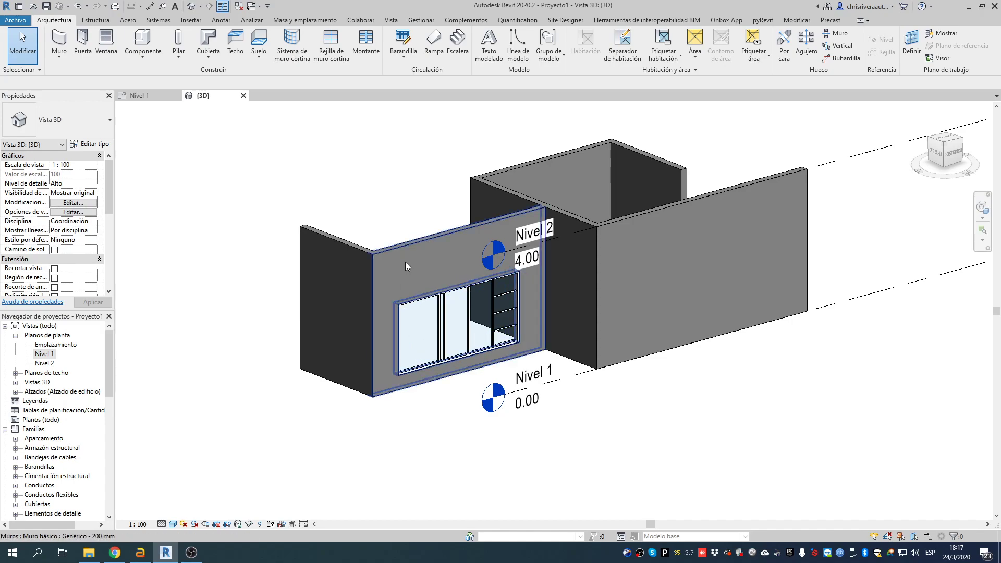
Draw an architectural wall of type Genérico - 200 mm about 5 m long in the empty area in front of the existing walls.
{"action": "middle_click_drag", "start_coordinate": [465, 152], "coordinate": [425, 162]}
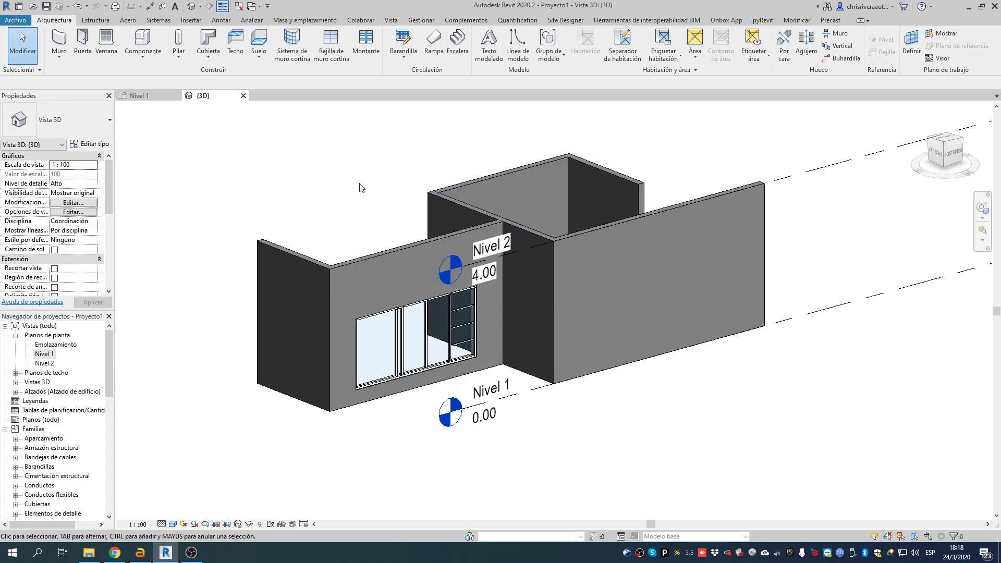
{"action": "middle_click_drag", "start_coordinate": [630, 306], "coordinate": [565, 306]}
{"action": "middle_click_drag", "start_coordinate": [603, 227], "coordinate": [518, 256]}
{"action": "scroll", "coordinate": [540, 357], "scroll_direction": "down", "scroll_amount": 1}
{"action": "middle_click_drag", "start_coordinate": [540, 357], "coordinate": [468, 220]}
{"action": "middle_click_drag", "start_coordinate": [444, 324], "coordinate": [417, 269], "text": "shift"}
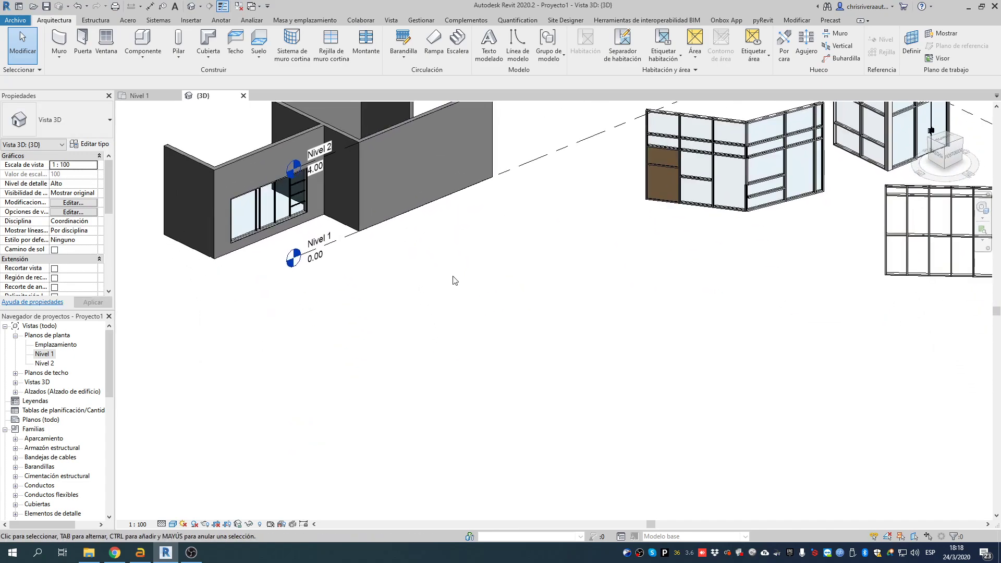
{"action": "left_click", "coordinate": [59, 39]}
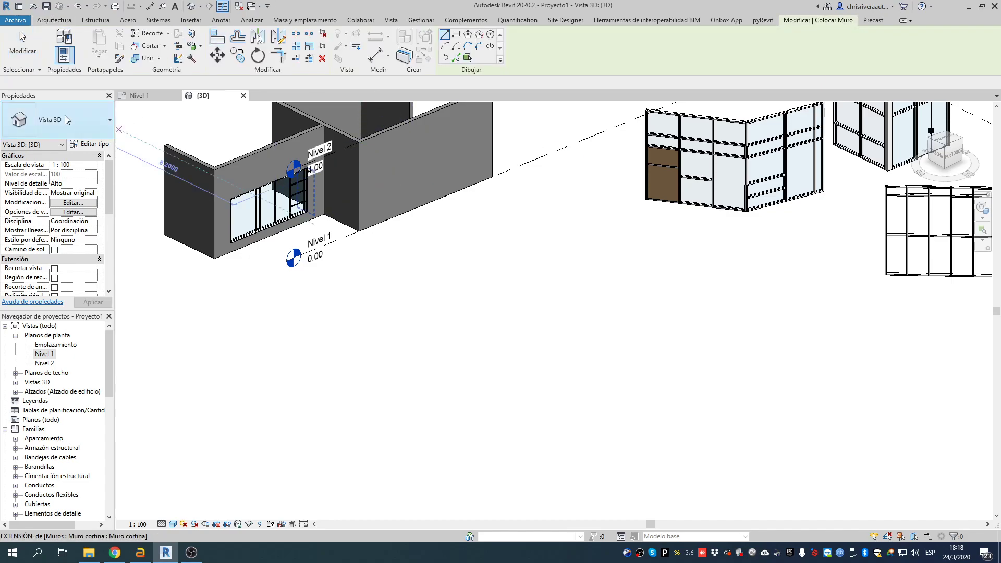
{"action": "left_click", "coordinate": [419, 389]}
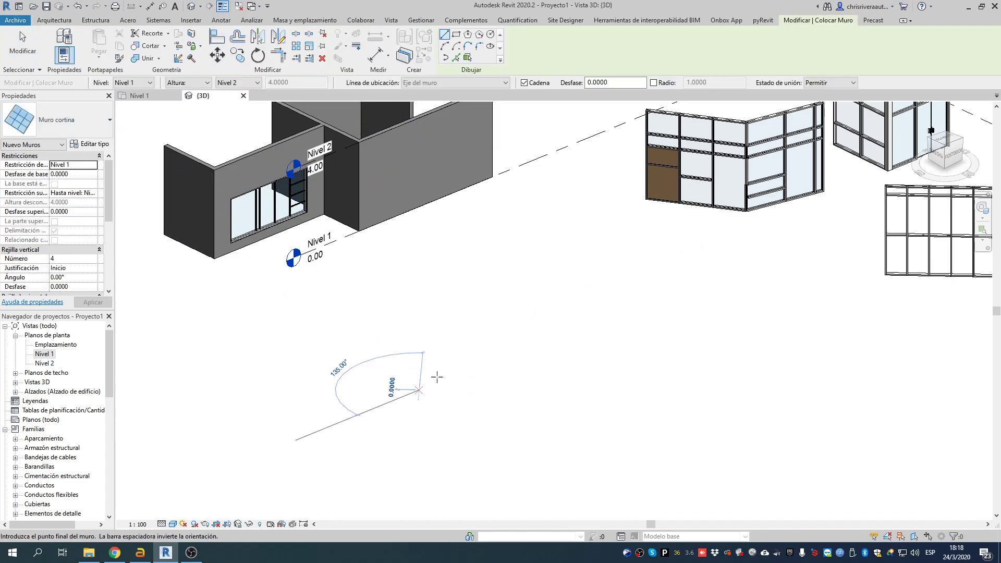
{"action": "left_click", "coordinate": [78, 125]}
{"action": "scroll", "coordinate": [67, 277], "scroll_direction": "up", "scroll_amount": 5}
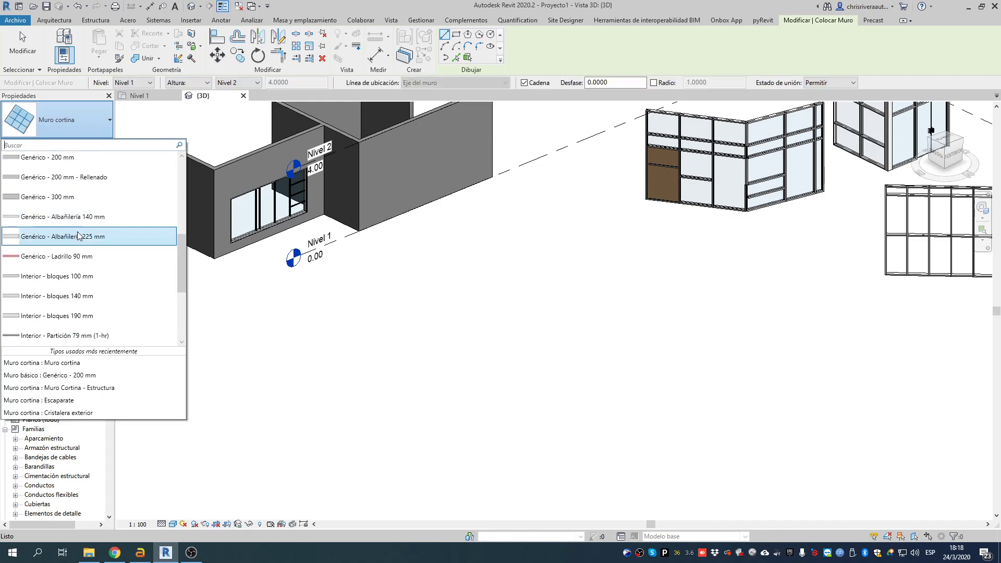
{"action": "left_click", "coordinate": [404, 370]}
{"action": "left_click", "coordinate": [496, 334]}
{"action": "key", "text": "Escape"}
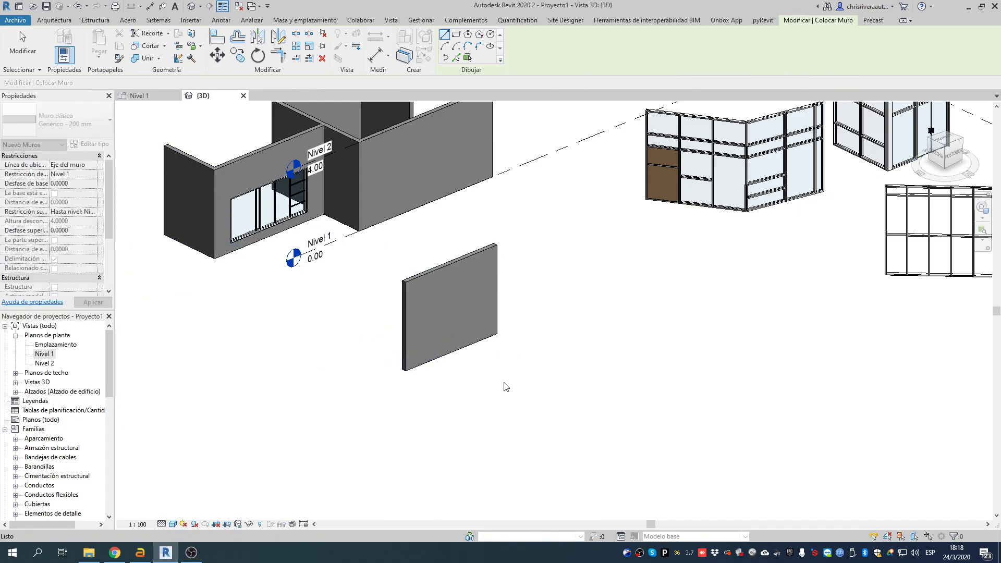
Draw two more separate Genérico - 200 mm walls, each about 5 m long, in a row parallel to the first.
{"action": "left_click", "coordinate": [508, 388]}
{"action": "left_click", "coordinate": [600, 350]}
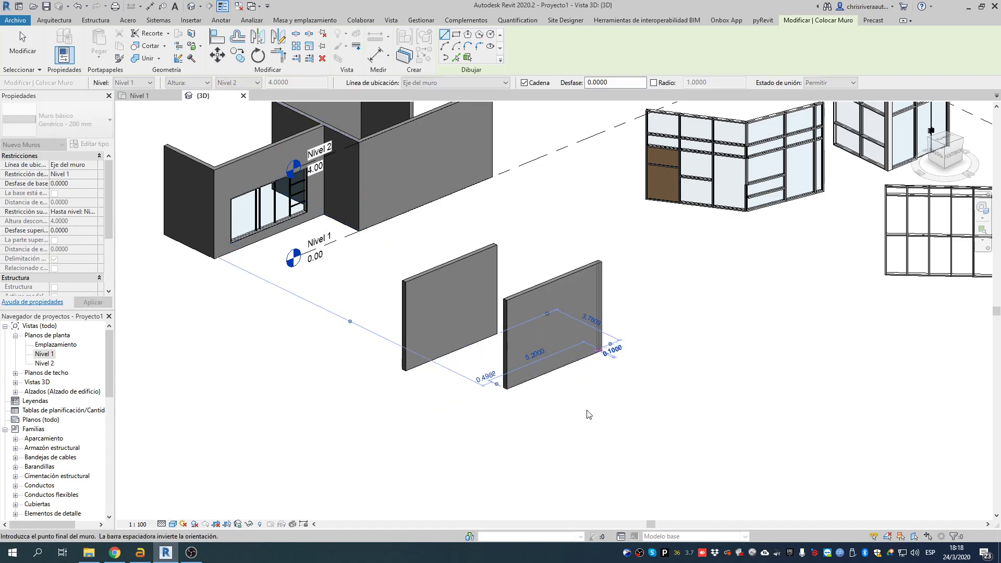
{"action": "key", "text": "Escape"}
{"action": "left_click", "coordinate": [614, 397]}
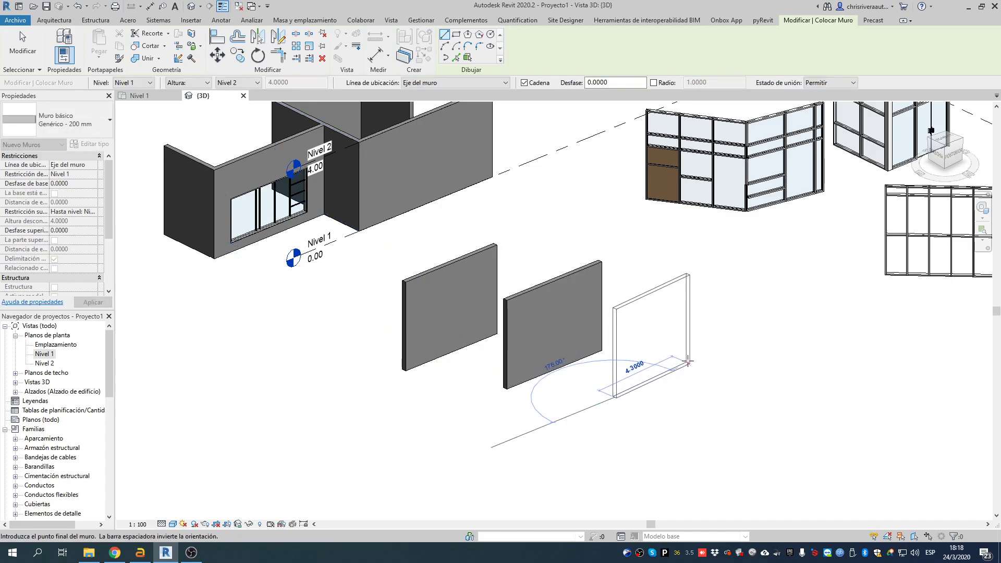
{"action": "left_click", "coordinate": [700, 361]}
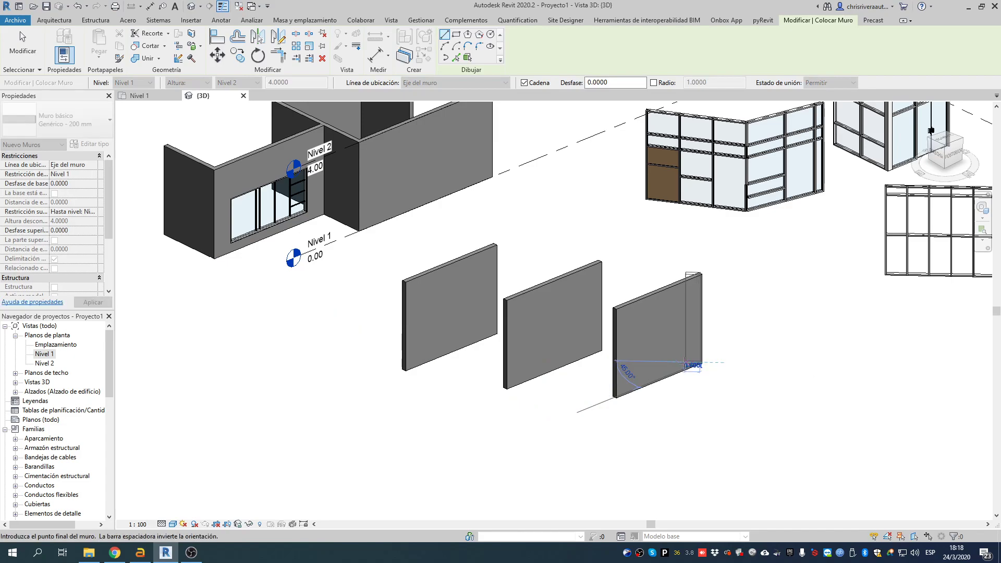
{"action": "key", "text": "Escape"}
{"action": "key", "text": "Escape"}
Open the type properties of the first new wall and review the available basic wall types and the layer structure of Genérico - 200 mm.
{"action": "middle_click_drag", "start_coordinate": [574, 283], "coordinate": [600, 306]}
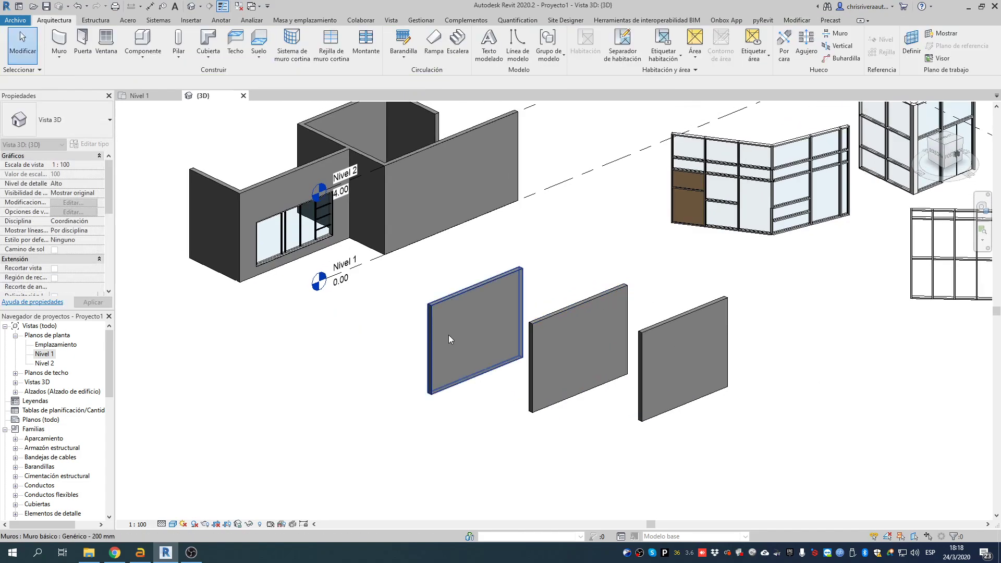
{"action": "left_click", "coordinate": [447, 334]}
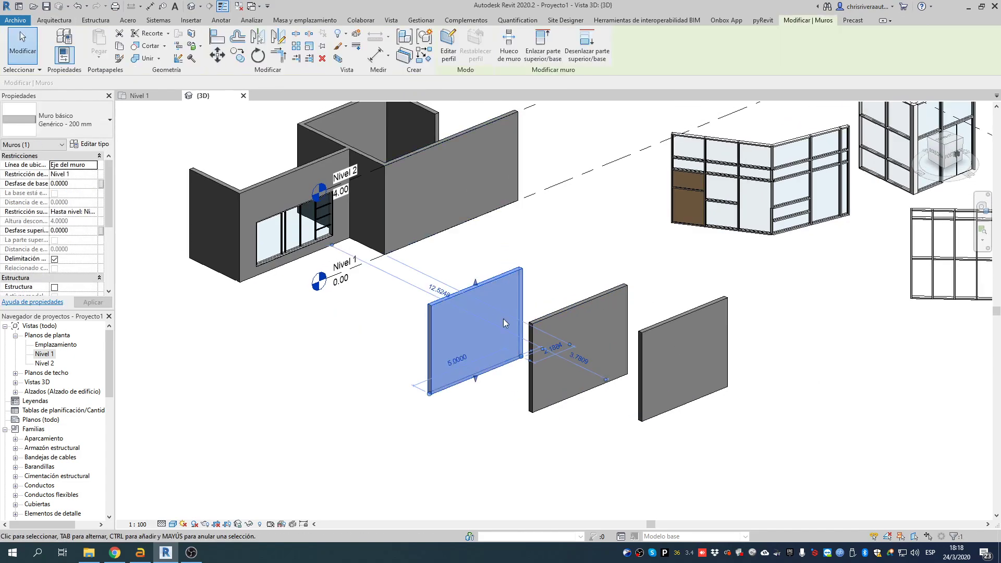
{"action": "left_click", "coordinate": [95, 145]}
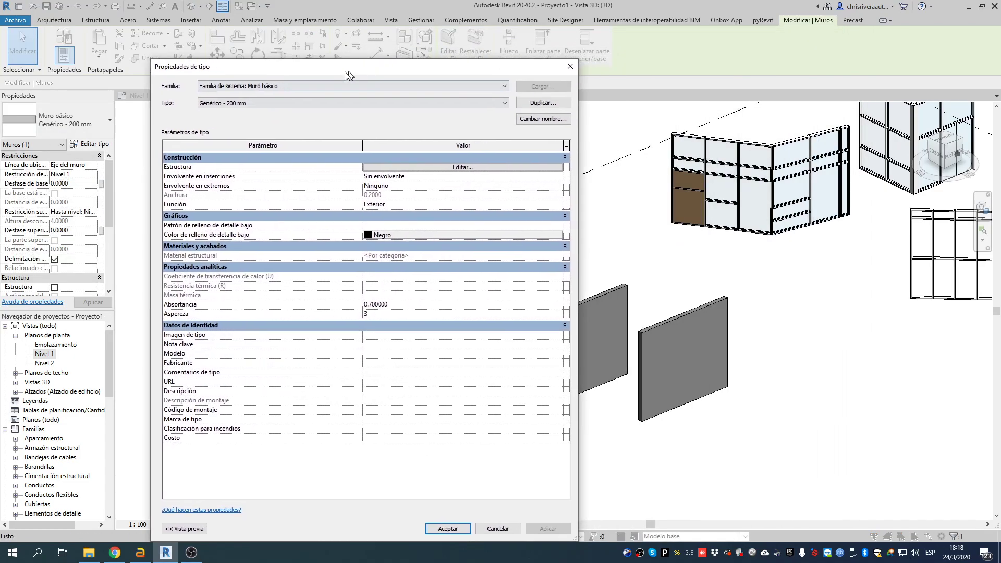
{"action": "left_click_drag", "start_coordinate": [349, 76], "coordinate": [284, 64]}
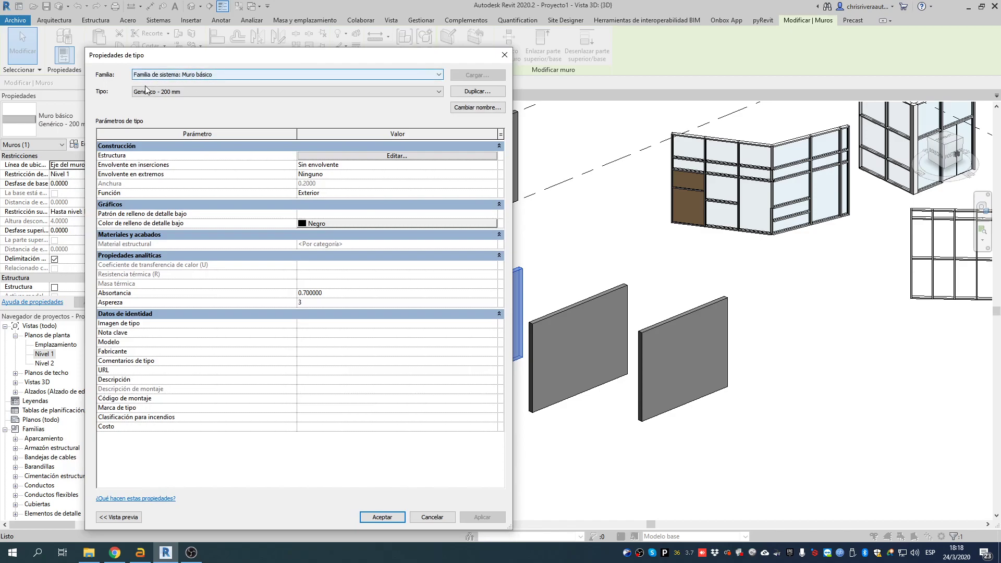
{"action": "left_click", "coordinate": [175, 93]}
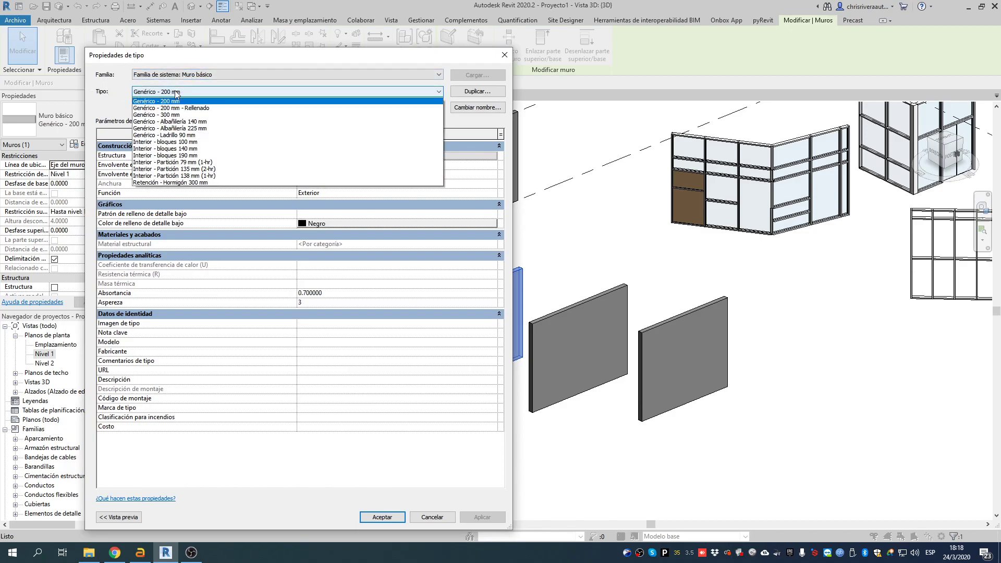
{"action": "left_click", "coordinate": [356, 58]}
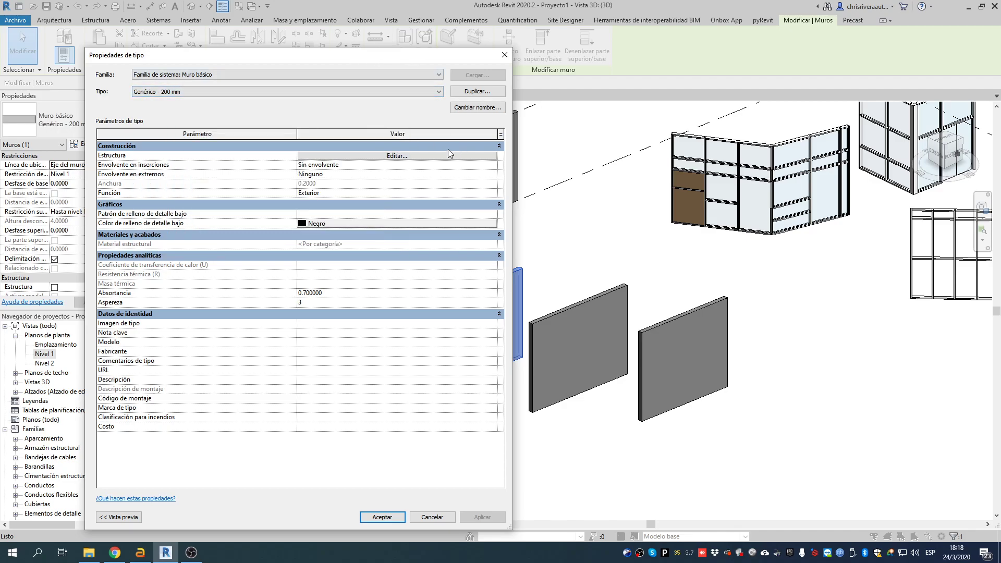
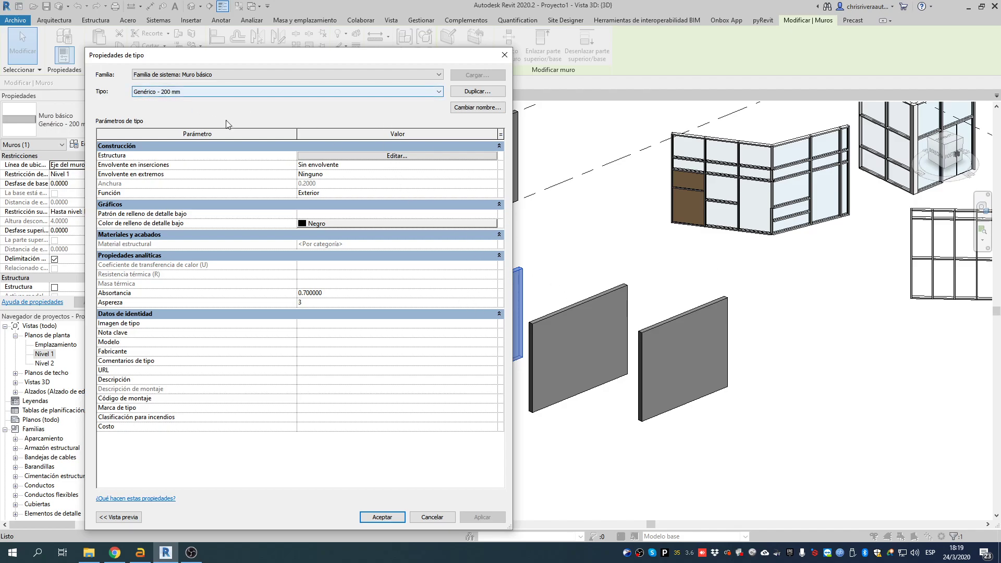
{"action": "left_click", "coordinate": [381, 158]}
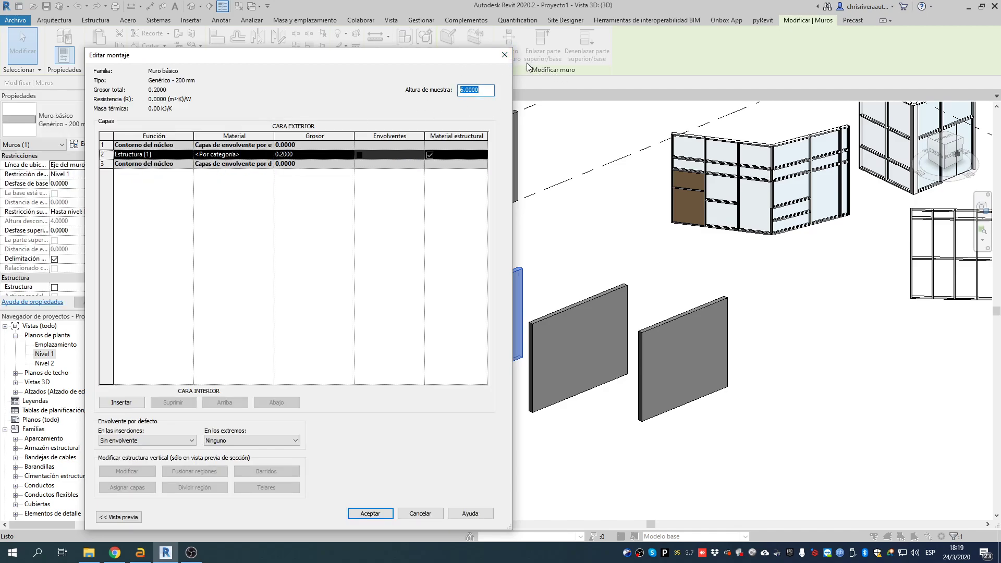
{"action": "left_click", "coordinate": [504, 56]}
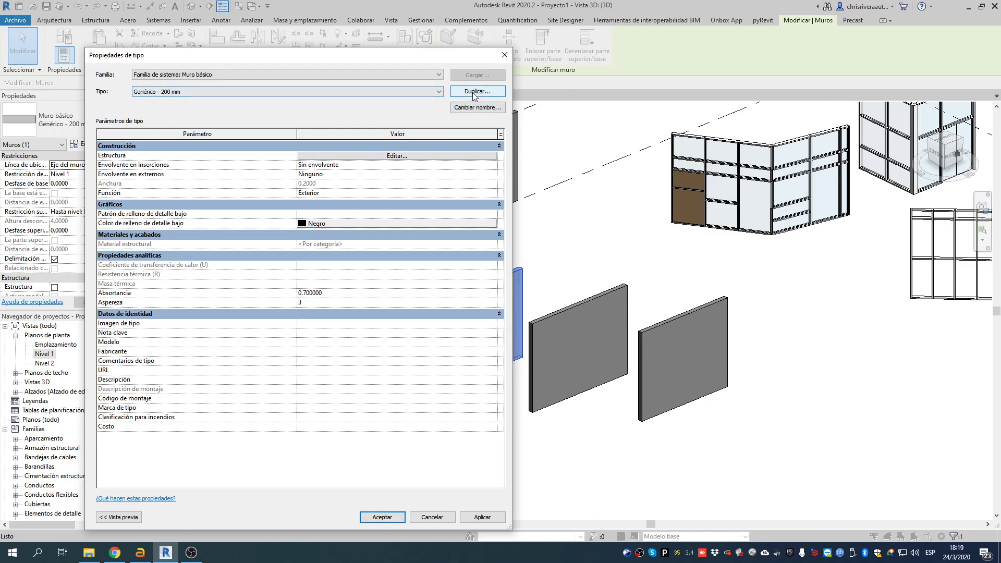
Duplicate the Genérico - 200 mm wall type under the name Muro de ladrillo 12cm.
{"action": "left_click", "coordinate": [498, 92]}
{"action": "type", "text": "Muro de ladrillo 12cm"}
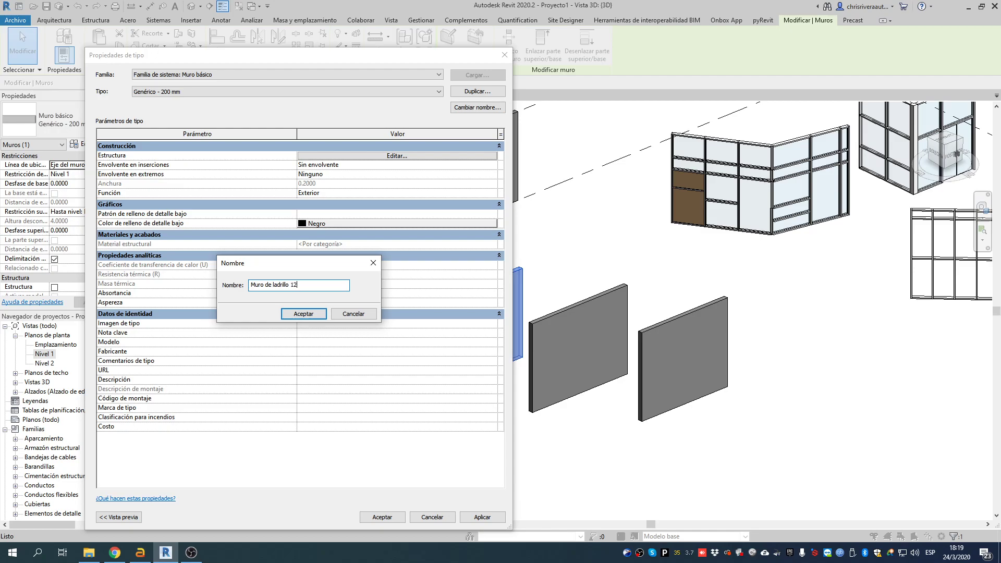
{"action": "left_click", "coordinate": [303, 314]}
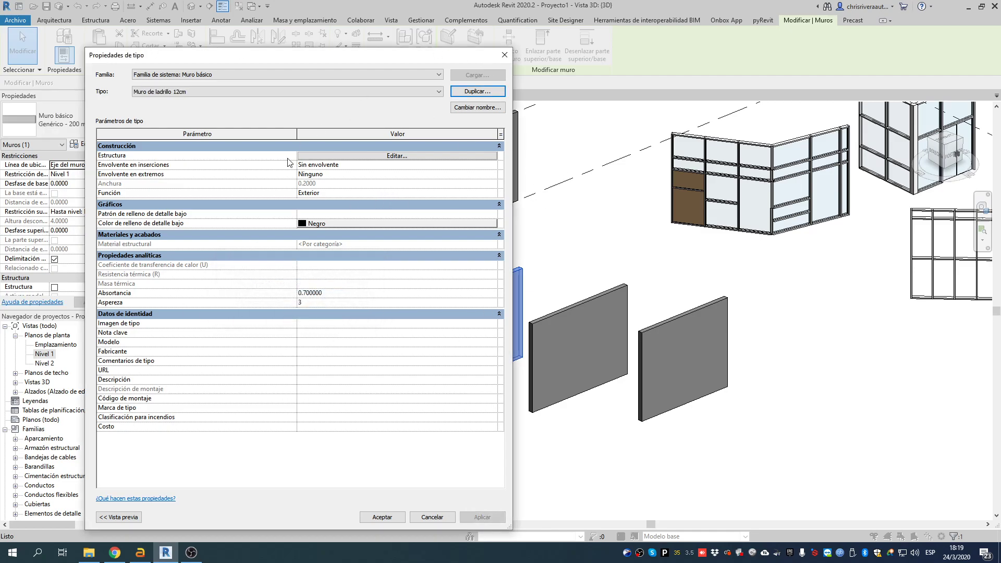
Open the layer structure of Muro de ladrillo 12cm and show its preview as a section view.
{"action": "left_click_drag", "start_coordinate": [415, 61], "coordinate": [474, 51]}
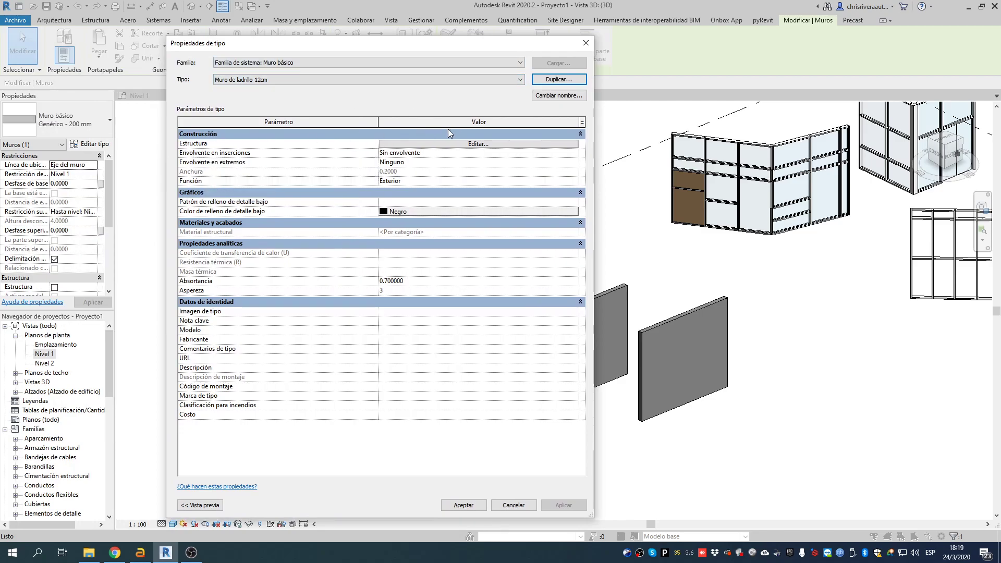
{"action": "left_click", "coordinate": [487, 144]}
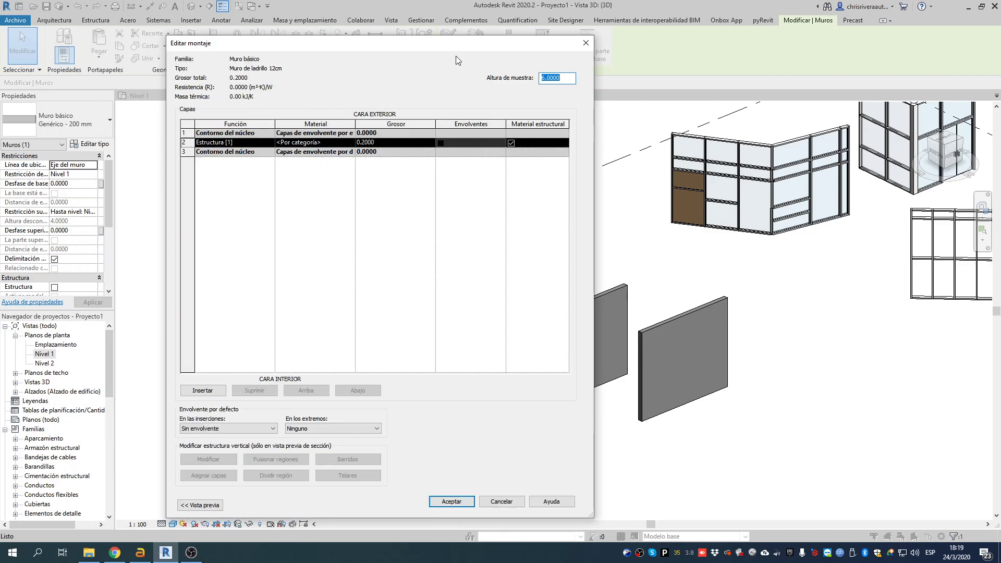
{"action": "left_click_drag", "start_coordinate": [424, 27], "coordinate": [467, 78]}
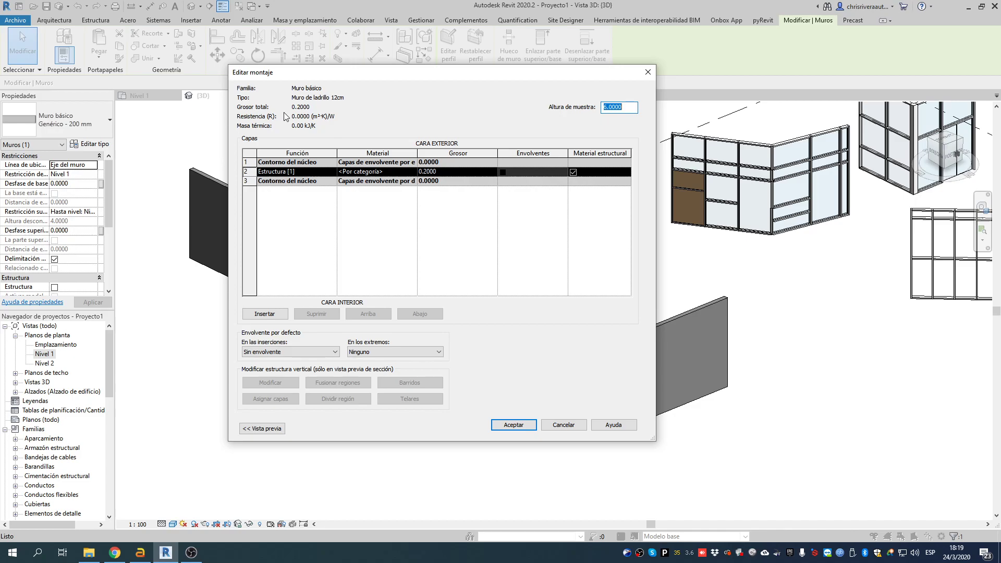
{"action": "left_click_drag", "start_coordinate": [590, 76], "coordinate": [721, 79]}
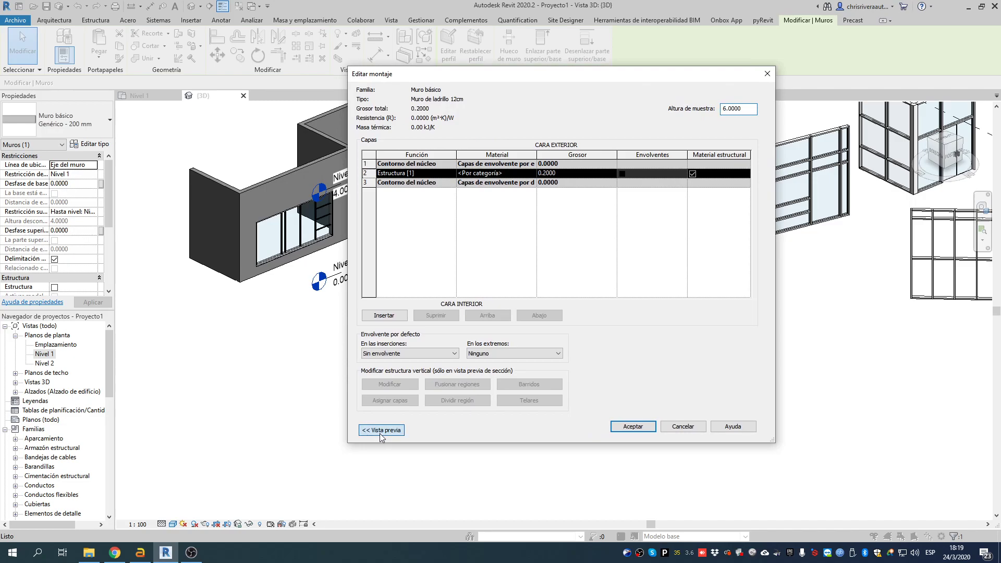
{"action": "left_click", "coordinate": [380, 431]}
{"action": "left_click", "coordinate": [419, 430]}
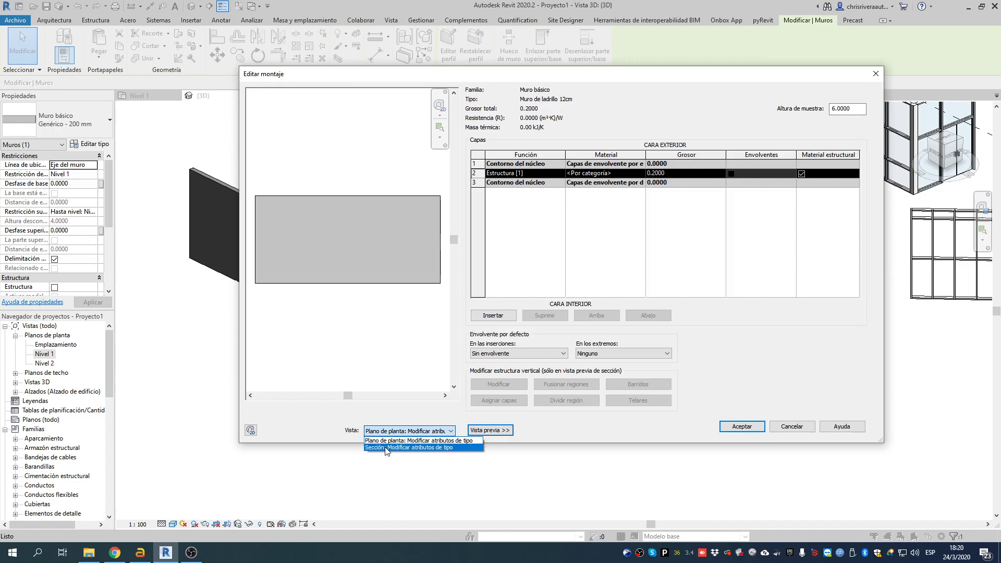
{"action": "left_click", "coordinate": [386, 448]}
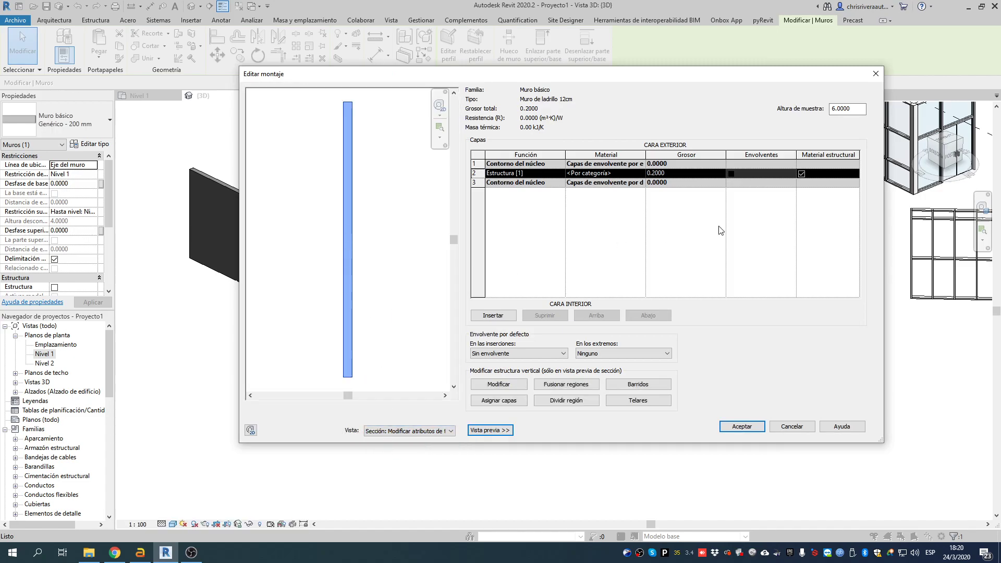
Set the sample height of the wall assembly preview to 3 m.
{"action": "double_click", "coordinate": [856, 108]}
{"action": "type", "text": "3"}
{"action": "key", "text": "Tab"}
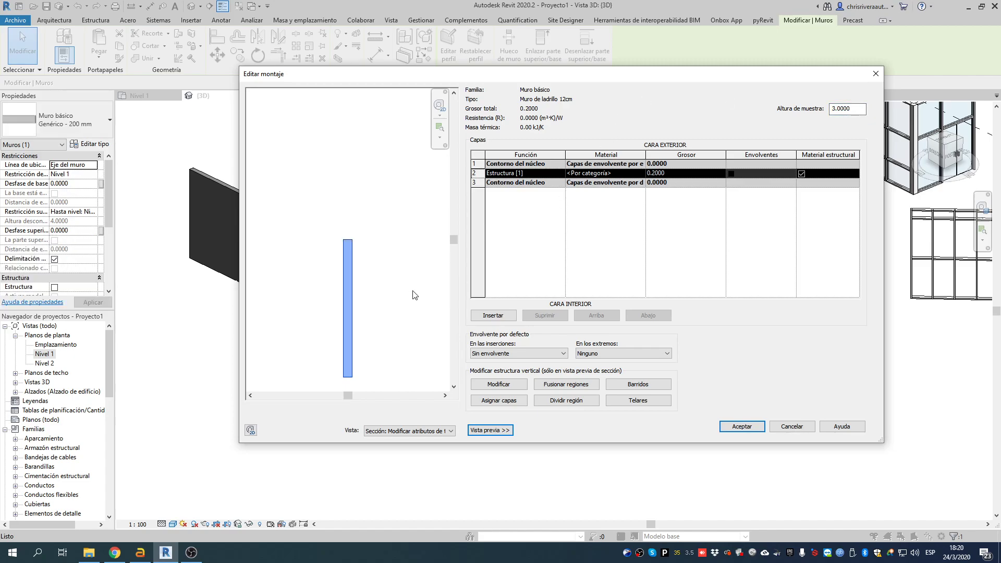
{"action": "scroll", "coordinate": [348, 339], "scroll_direction": "up", "scroll_amount": 4}
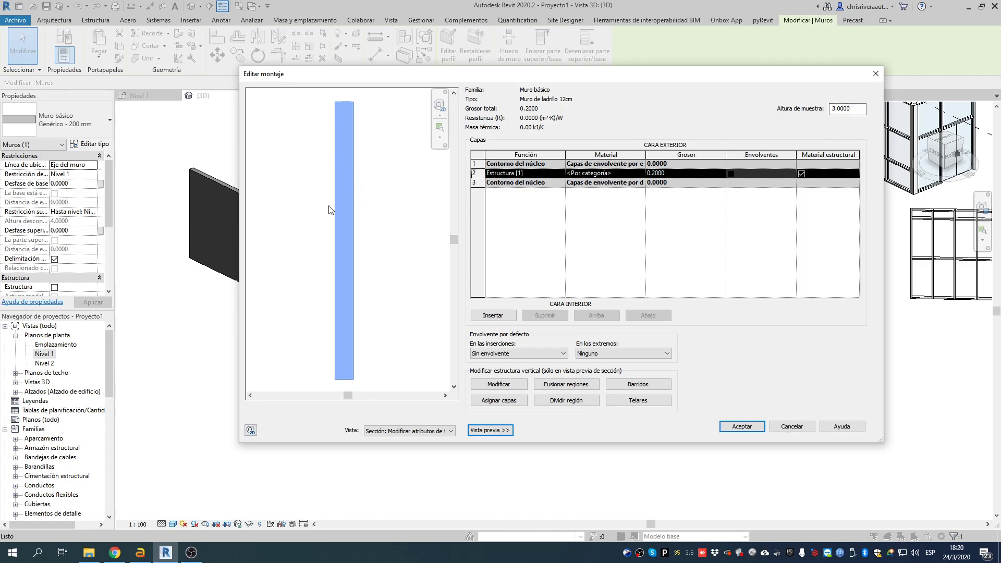
{"action": "left_click_drag", "start_coordinate": [356, 218], "coordinate": [324, 232]}
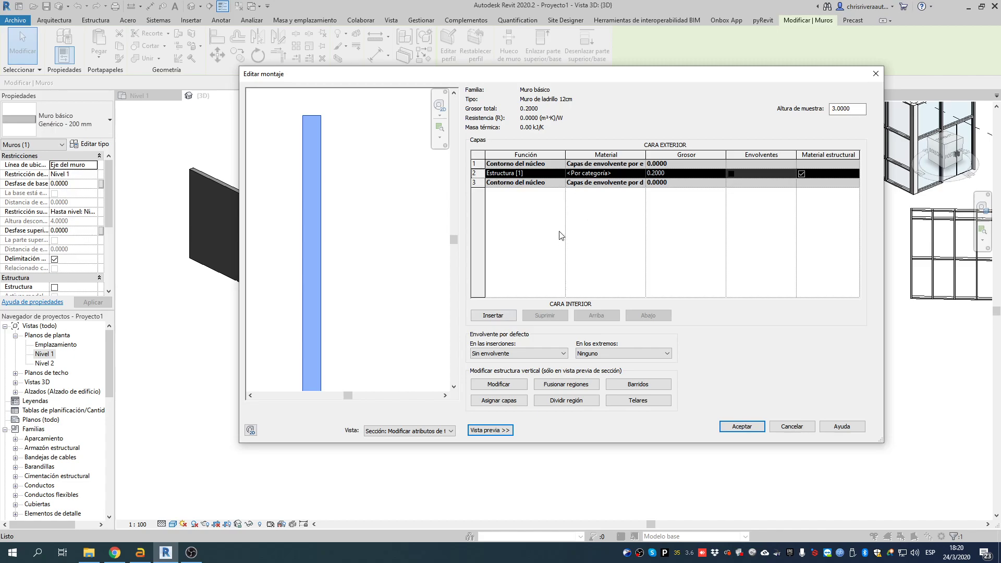
Examine the function options available for the wall's Estructura [1] layer.
{"action": "left_click_drag", "start_coordinate": [284, 75], "coordinate": [279, 113]}
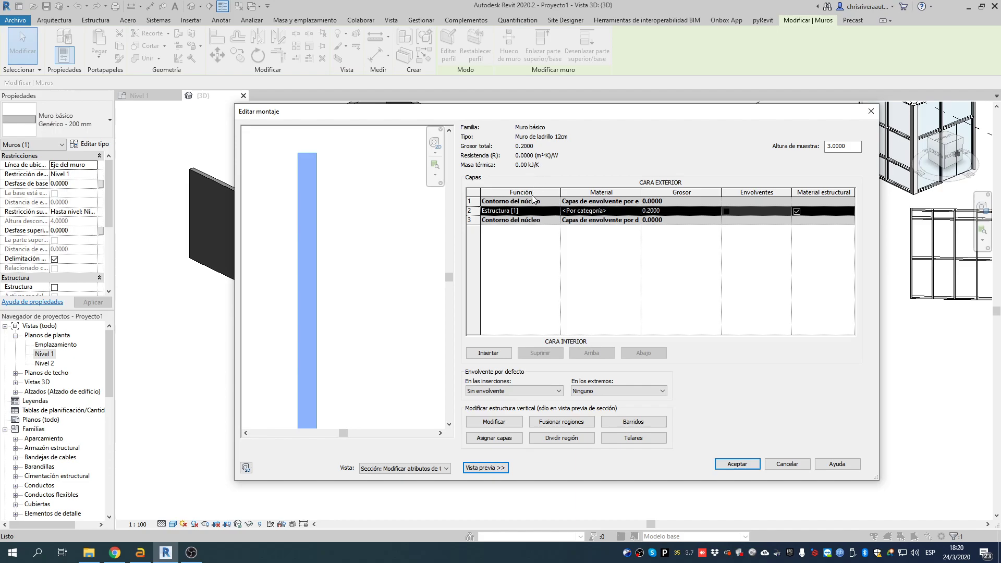
{"action": "left_click", "coordinate": [555, 211]}
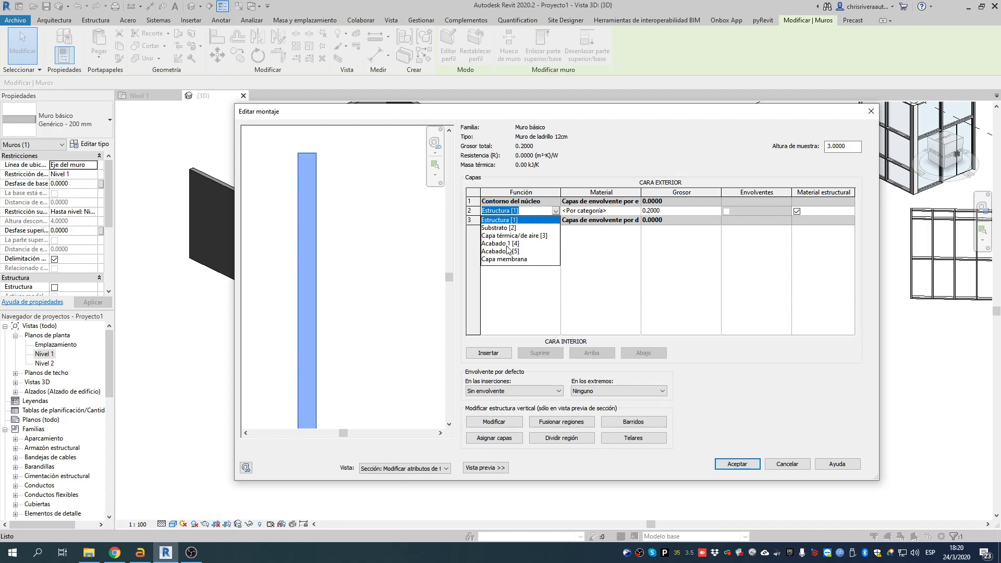
{"action": "left_click", "coordinate": [603, 184]}
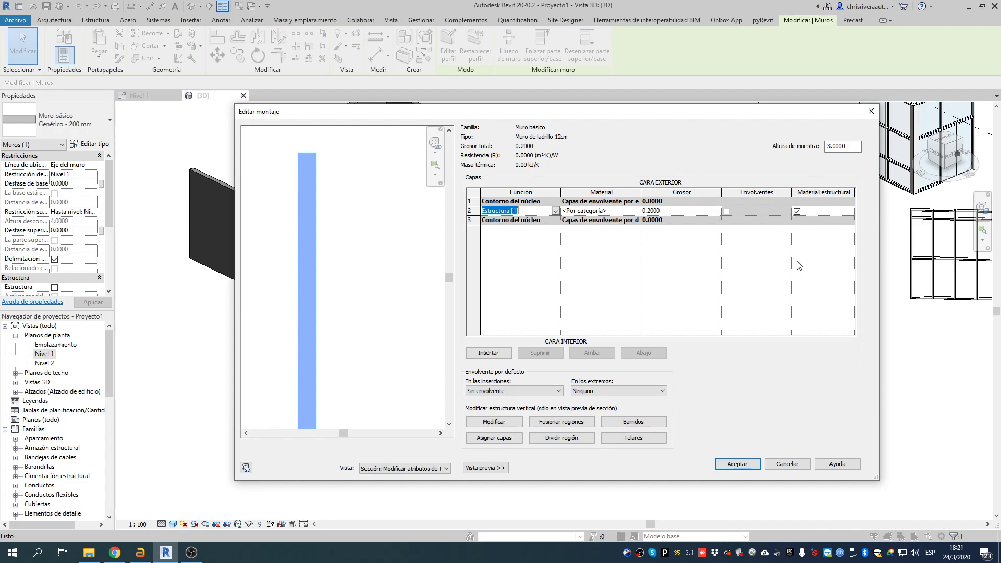
Open the material browser for the Estructura [1] layer and enlarge its window.
{"action": "left_click", "coordinate": [607, 211]}
{"action": "left_click", "coordinate": [637, 211]}
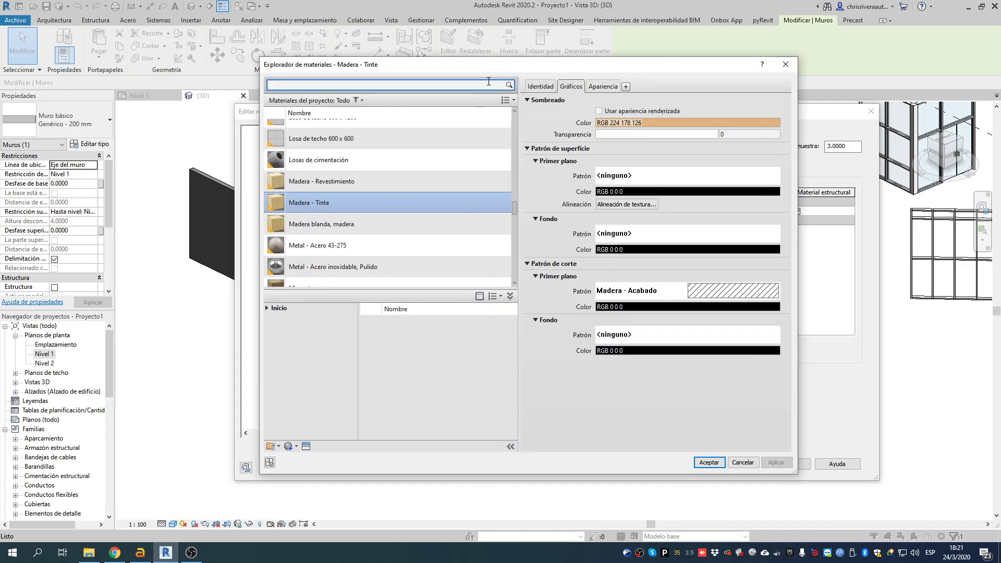
{"action": "left_click_drag", "start_coordinate": [505, 69], "coordinate": [456, 27]}
{"action": "left_click_drag", "start_coordinate": [745, 434], "coordinate": [855, 526]}
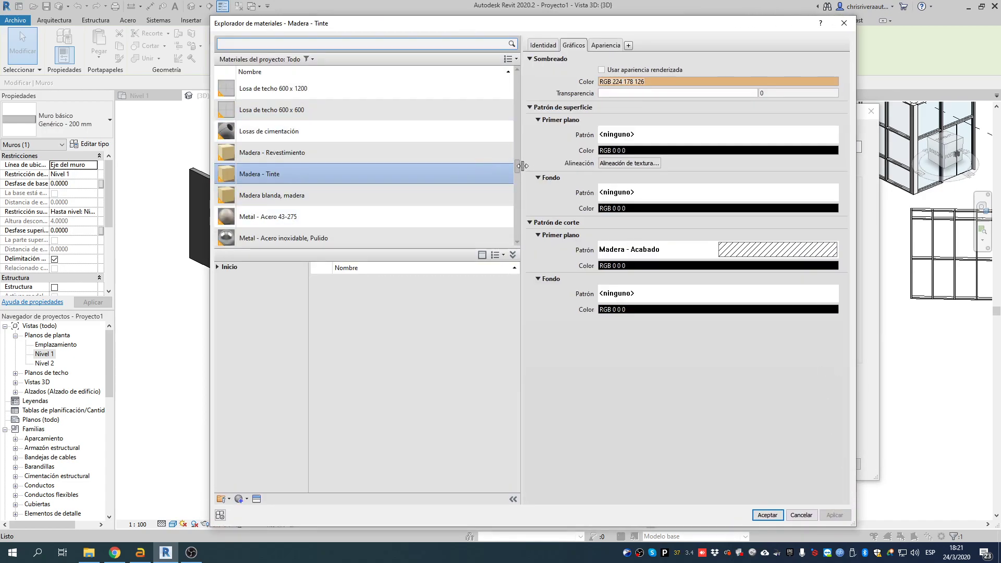
{"action": "mouse_move", "coordinate": [515, 168]}
{"action": "left_mouse_down"}
{"action": "mouse_move", "coordinate": [504, 97]}
{"action": "mouse_move", "coordinate": [499, 175]}
{"action": "mouse_move", "coordinate": [500, 162]}
{"action": "left_mouse_up"}
Add Ladrillo, oscuro fundido, soldado from the Albañilería category of the Materiales AEC library to the project materials.
{"action": "left_click", "coordinate": [217, 267]}
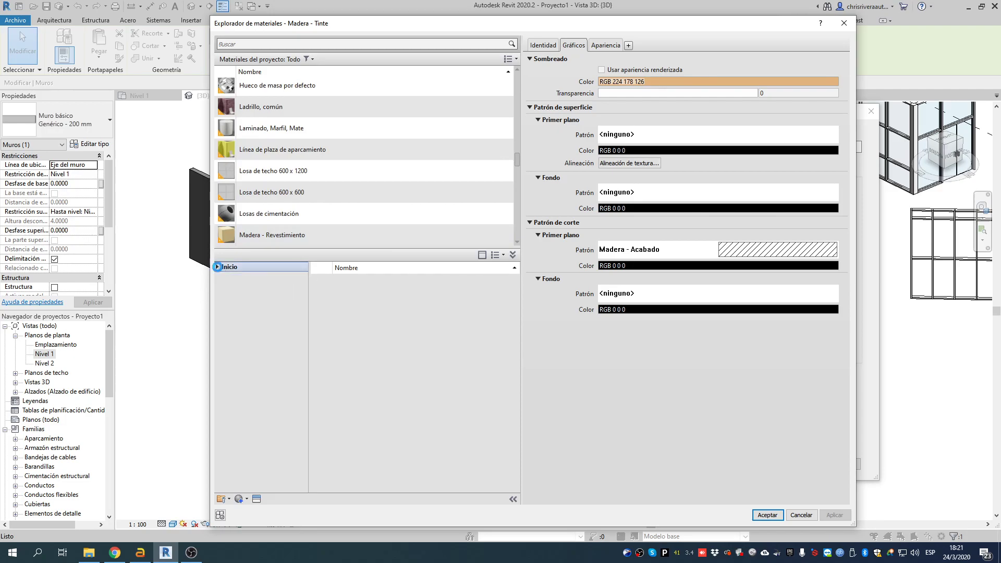
{"action": "left_click", "coordinate": [222, 287]}
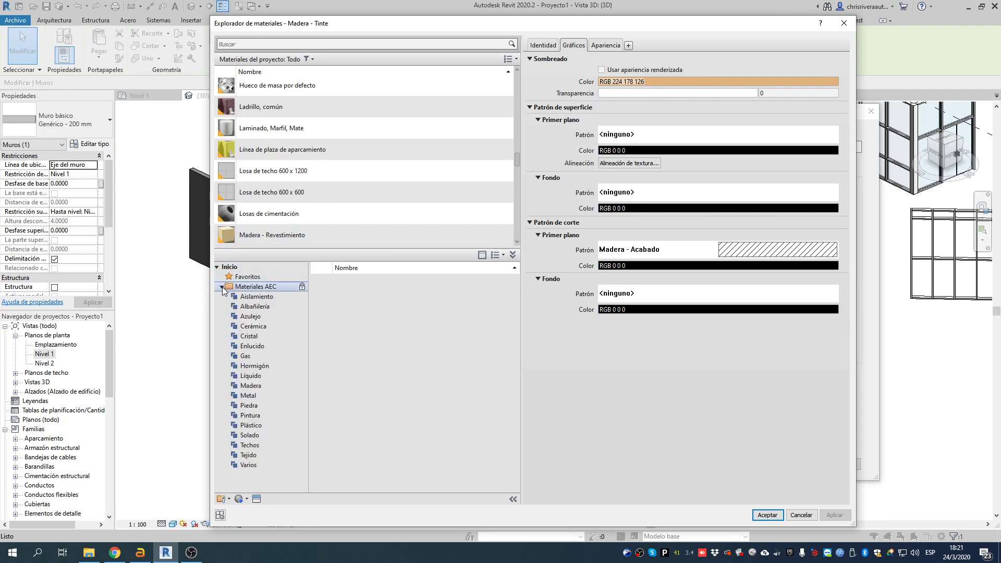
{"action": "left_click", "coordinate": [254, 306]}
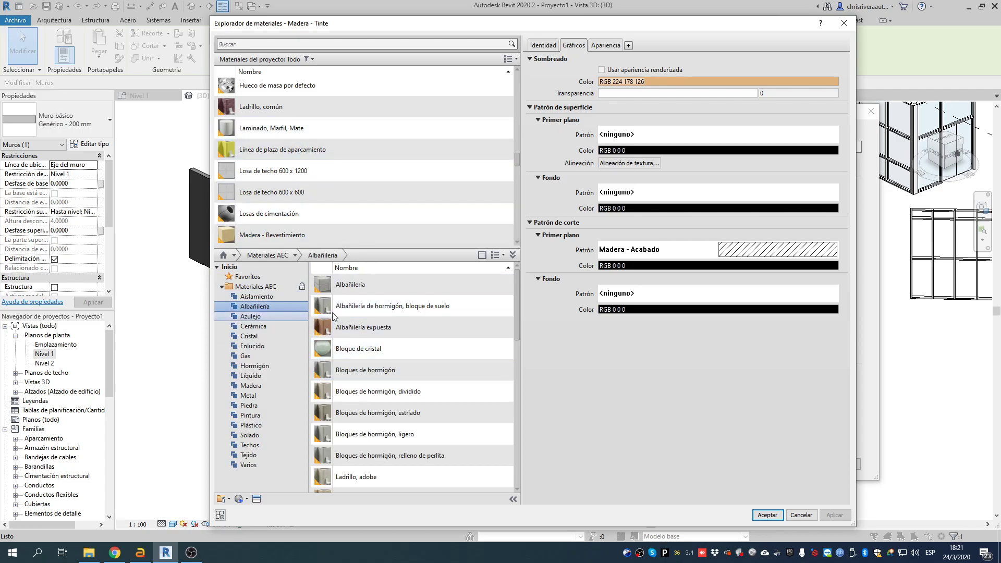
{"action": "left_click_drag", "start_coordinate": [518, 284], "coordinate": [521, 435]}
{"action": "scroll", "coordinate": [385, 143], "scroll_direction": "down", "scroll_amount": 2}
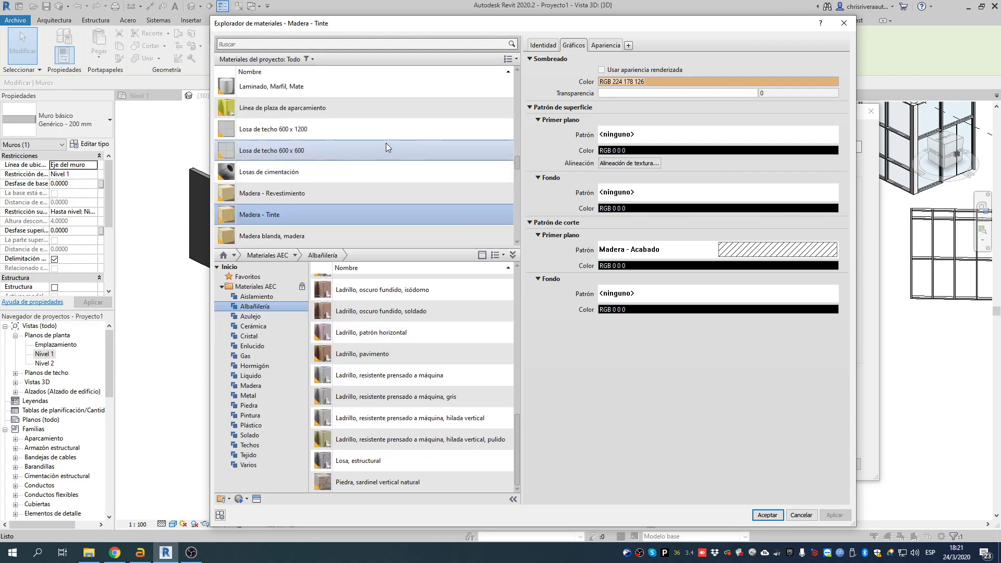
{"action": "left_click_drag", "start_coordinate": [515, 164], "coordinate": [514, 153]}
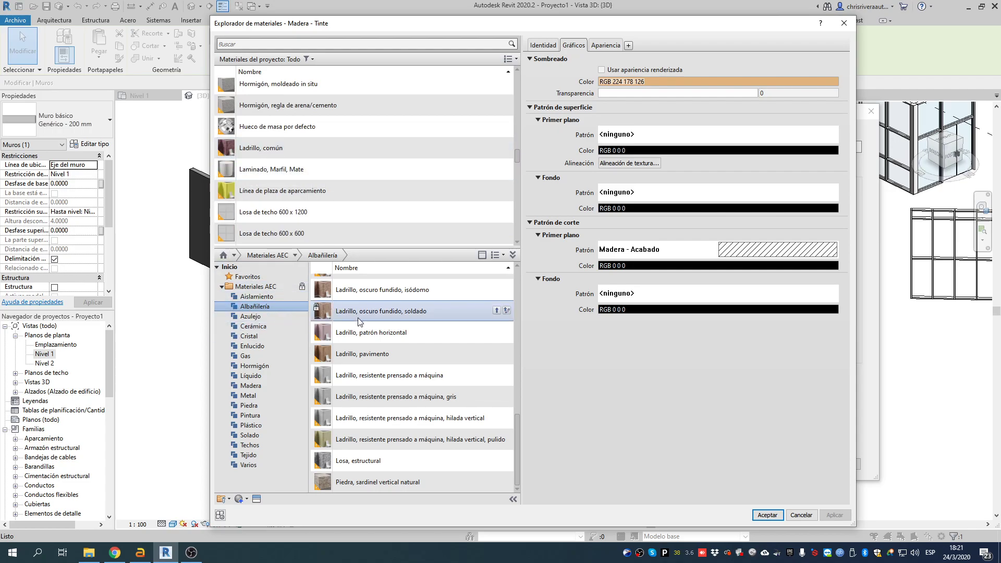
{"action": "left_click", "coordinate": [496, 311]}
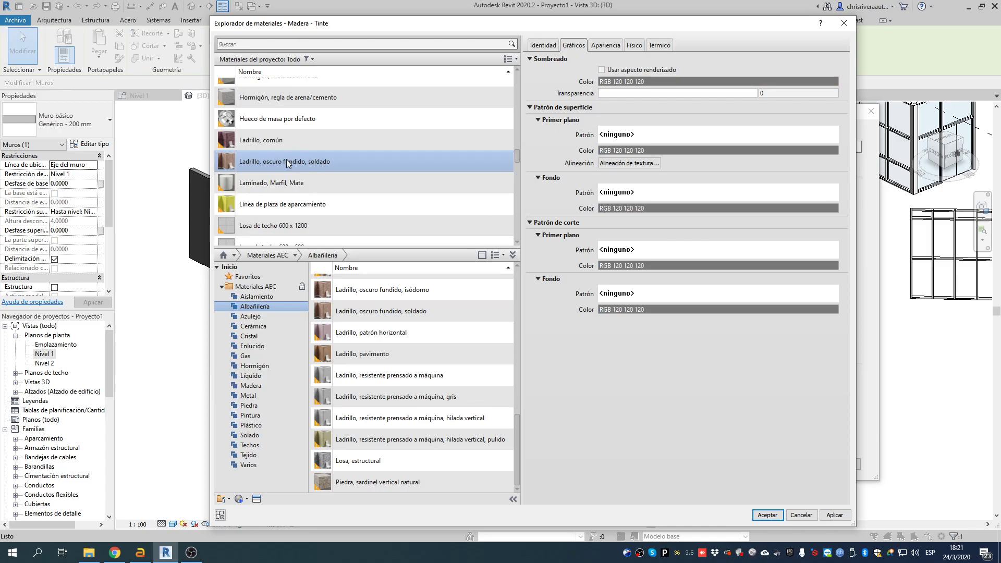
Add Ladrillo, resistente prensado a máquina from the Albañilería library category to the project materials.
{"action": "left_click", "coordinate": [383, 398]}
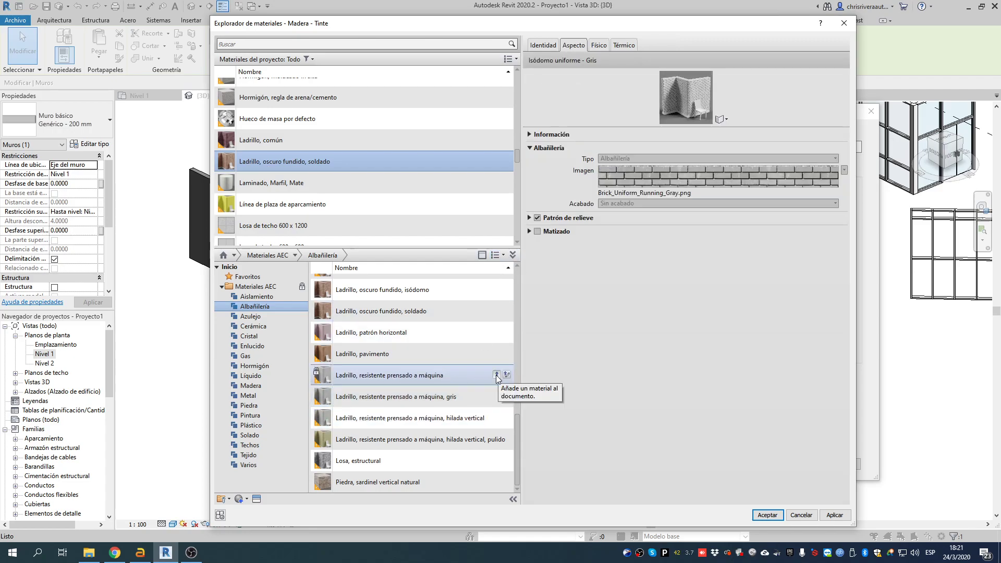
{"action": "left_click", "coordinate": [496, 375]}
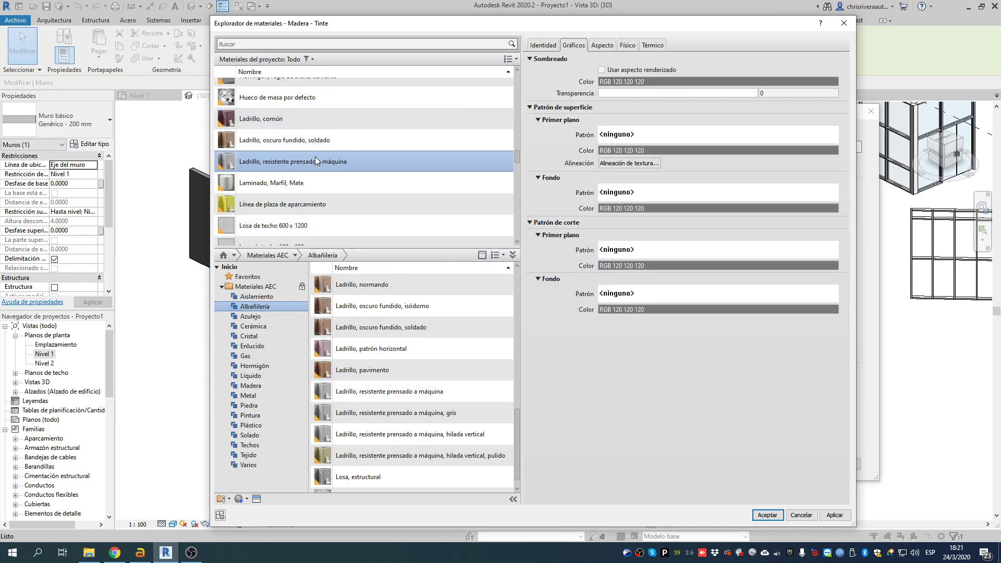
{"action": "scroll", "coordinate": [309, 156], "scroll_direction": "up", "scroll_amount": 1}
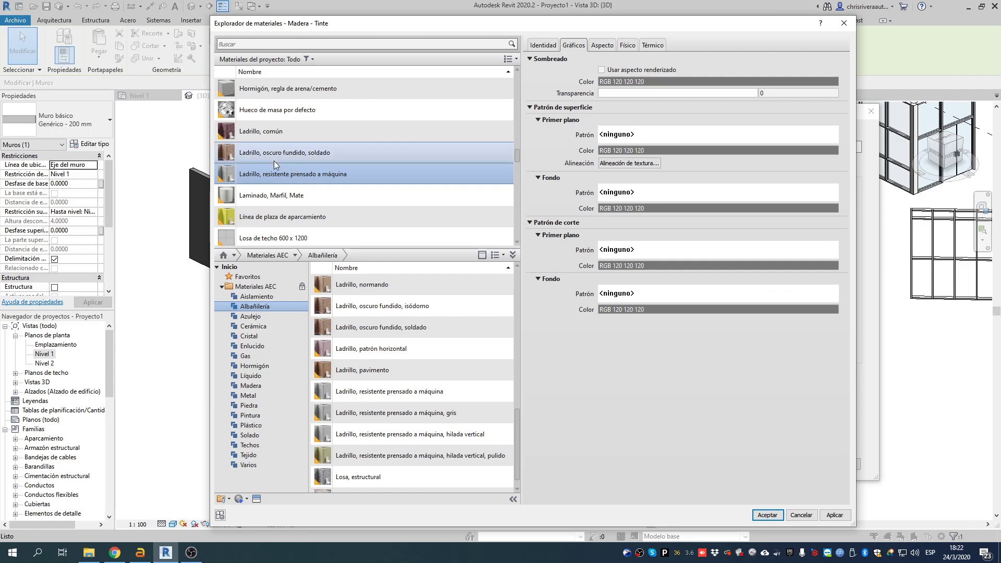
Examine the physical and thermal properties of the project material Ladrillo, oscuro fundido, soldado.
{"action": "left_click", "coordinate": [246, 130]}
{"action": "left_click", "coordinate": [268, 152]}
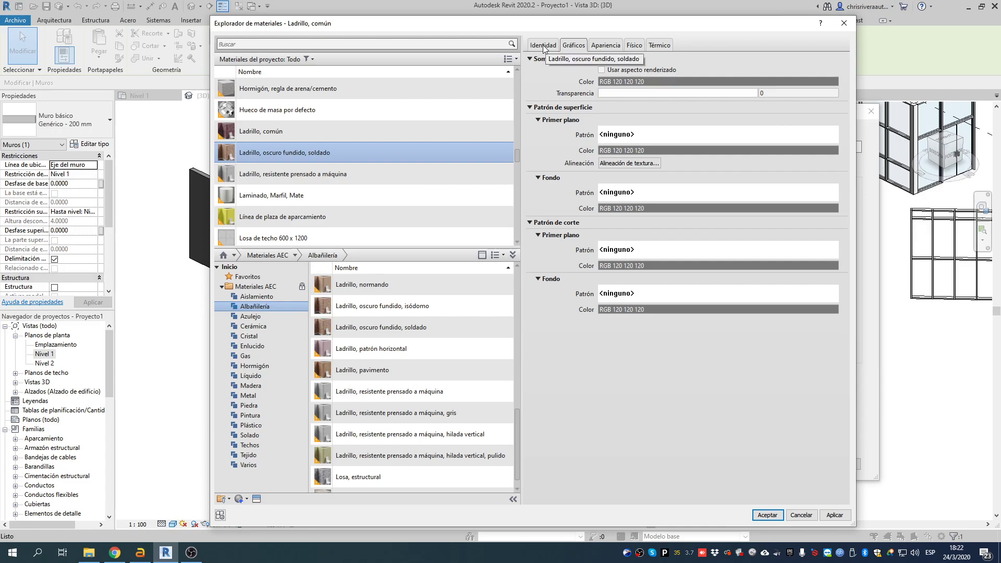
{"action": "left_click", "coordinate": [636, 46]}
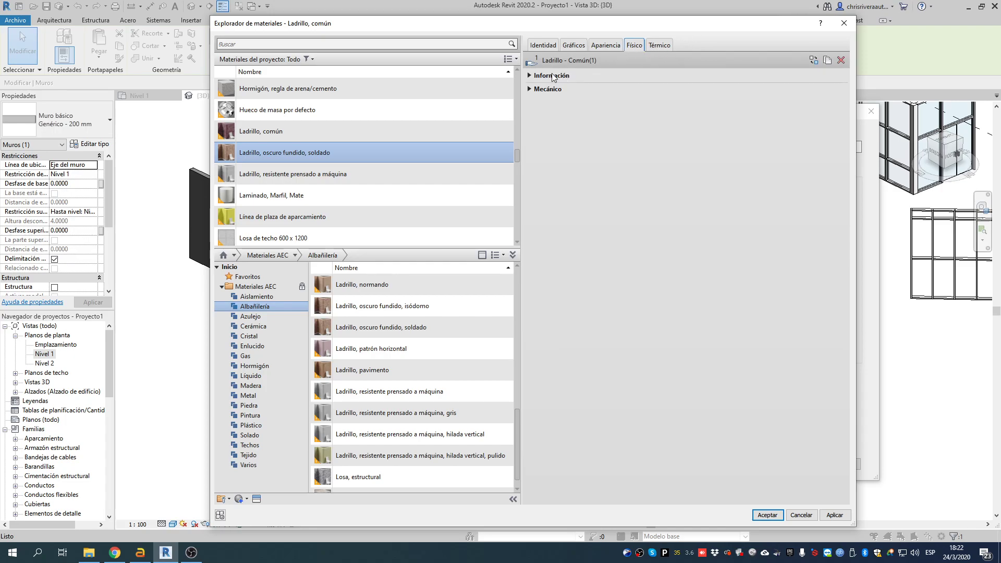
{"action": "left_click", "coordinate": [530, 77]}
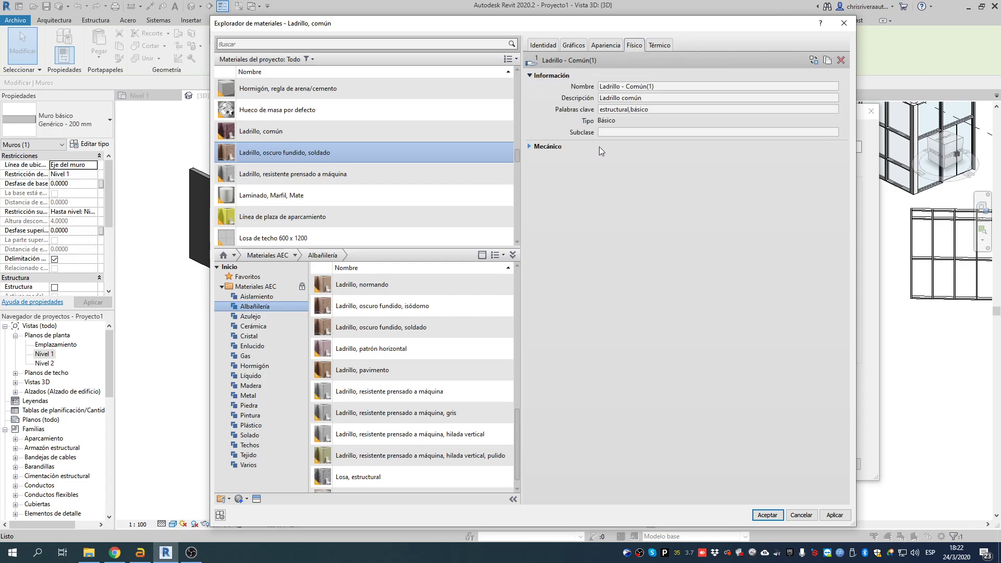
{"action": "left_click", "coordinate": [529, 147]}
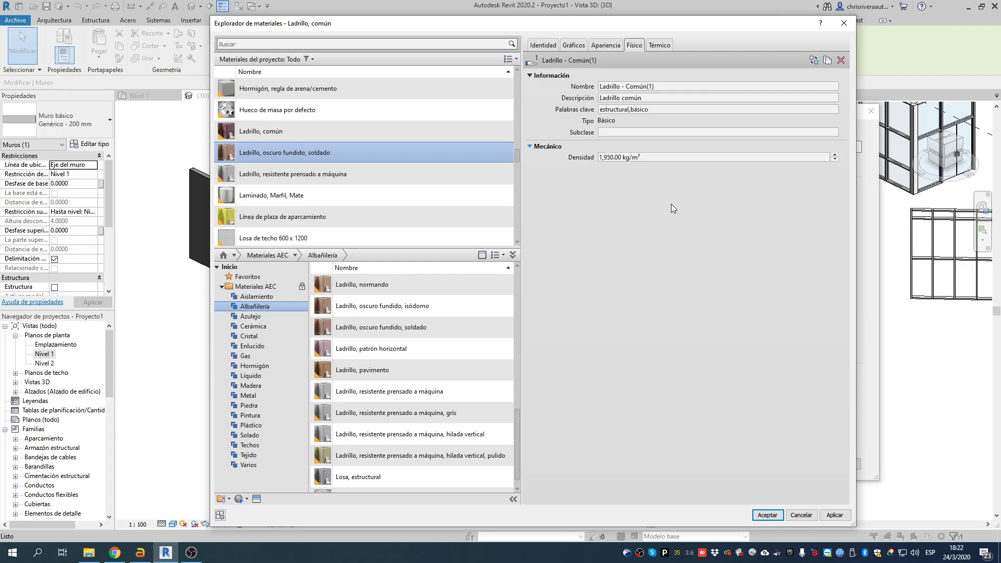
{"action": "left_click_drag", "start_coordinate": [645, 30], "coordinate": [611, 60]}
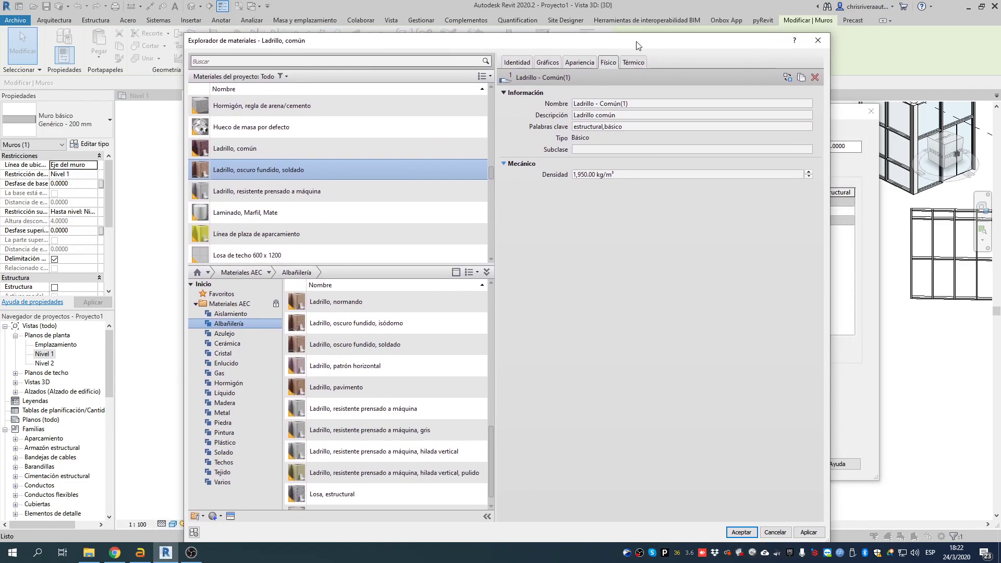
{"action": "left_click", "coordinate": [633, 63]}
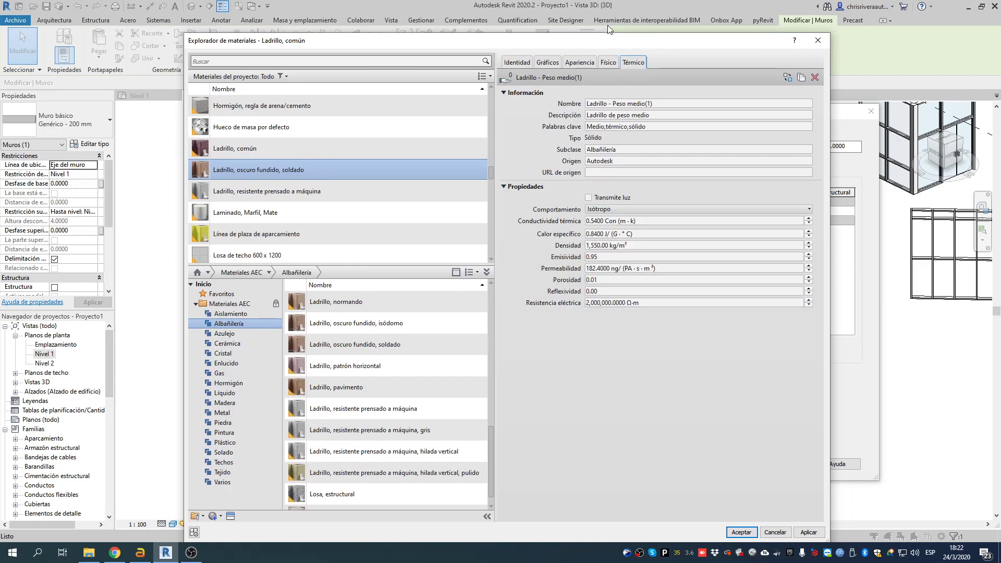
{"action": "left_click_drag", "start_coordinate": [625, 46], "coordinate": [604, 37]}
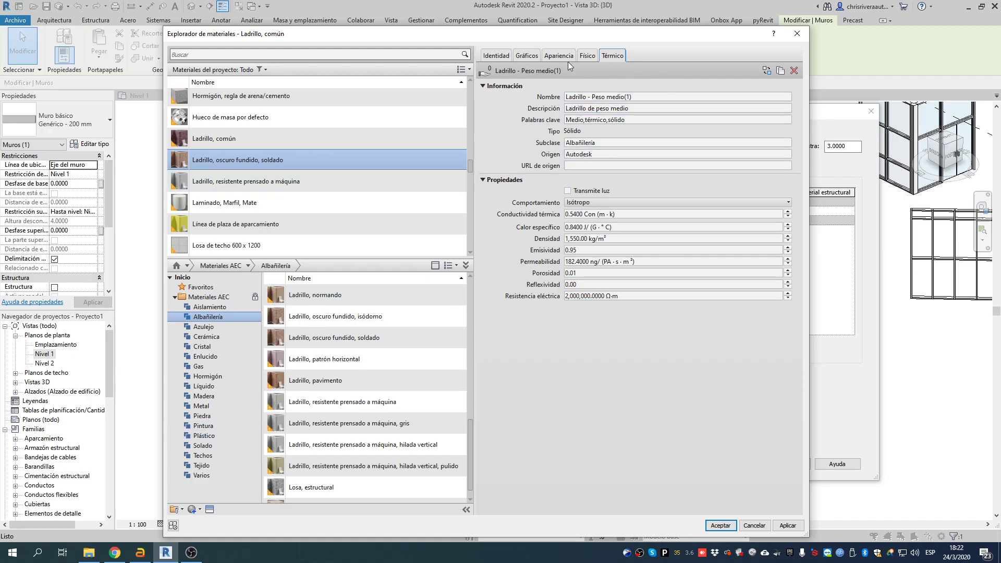
{"action": "left_click", "coordinate": [592, 57]}
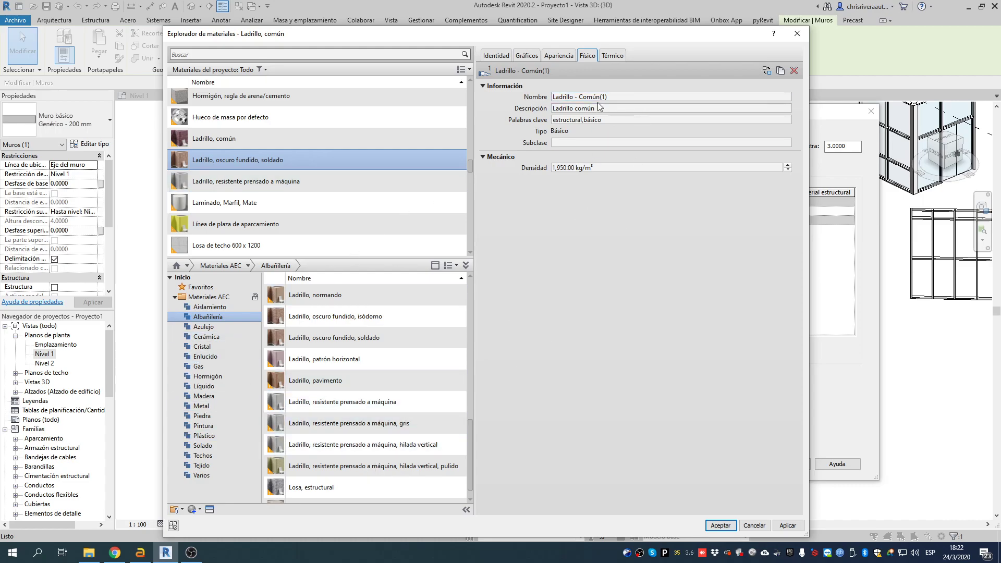
Review the identity data of Ladrillo, oscuro fundido, soldado, including its class options, comments, keywords and URL fields.
{"action": "left_click", "coordinate": [561, 55]}
{"action": "left_click", "coordinate": [485, 55]}
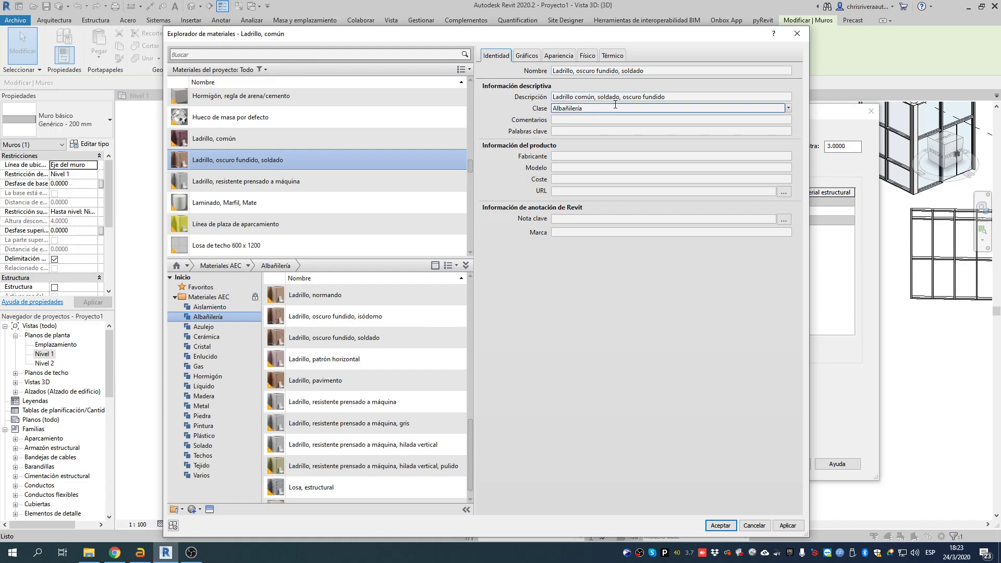
{"action": "left_click", "coordinate": [787, 108]}
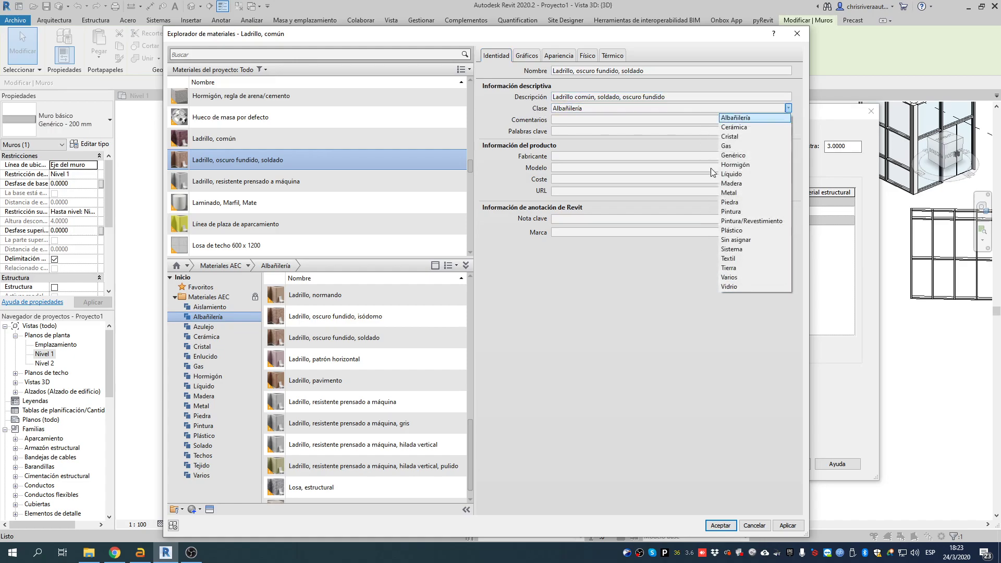
{"action": "left_click", "coordinate": [592, 287]}
{"action": "left_click", "coordinate": [558, 120]}
{"action": "left_click", "coordinate": [562, 151]}
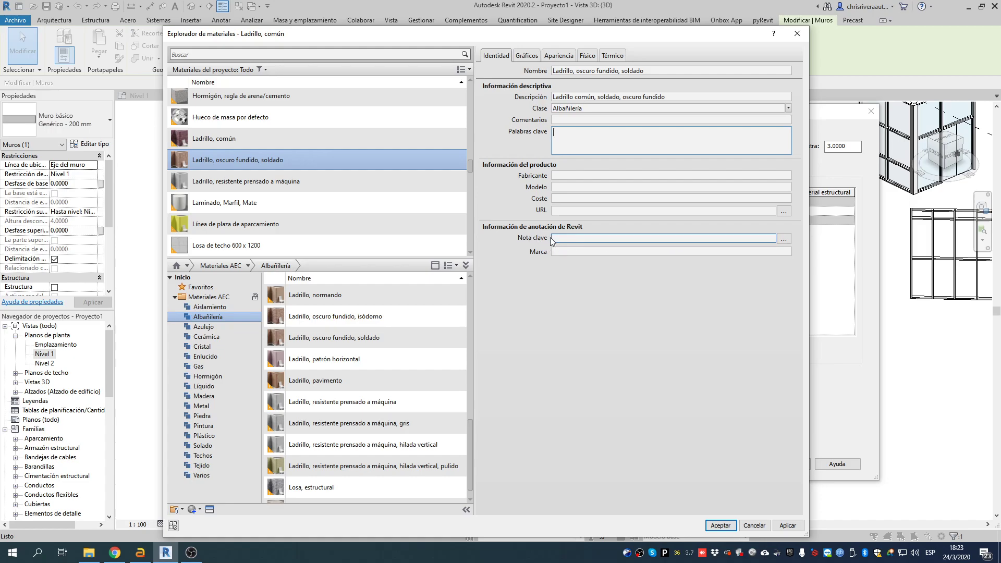
{"action": "left_click", "coordinate": [563, 210]}
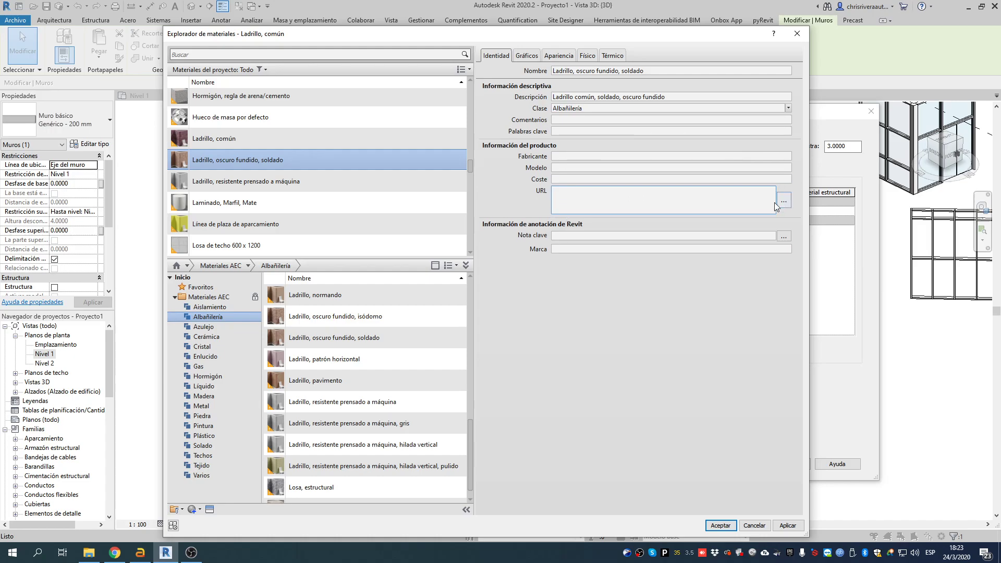
Review the cost, model, manufacturer and mark fields in the identity data of Ladrillo, oscuro fundido, soldado.
{"action": "left_click", "coordinate": [573, 179]}
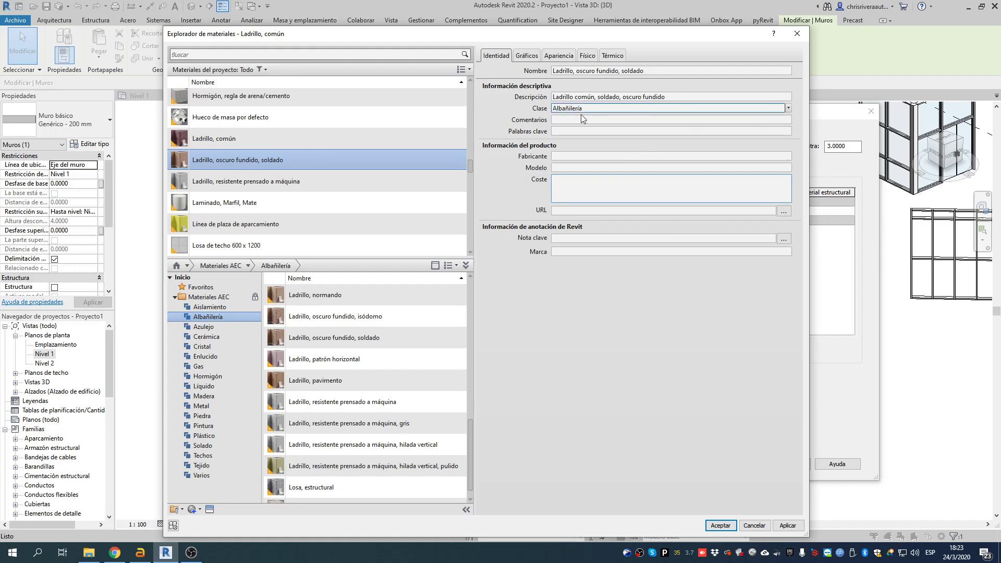
{"action": "left_click", "coordinate": [600, 167]}
{"action": "left_click", "coordinate": [592, 156]}
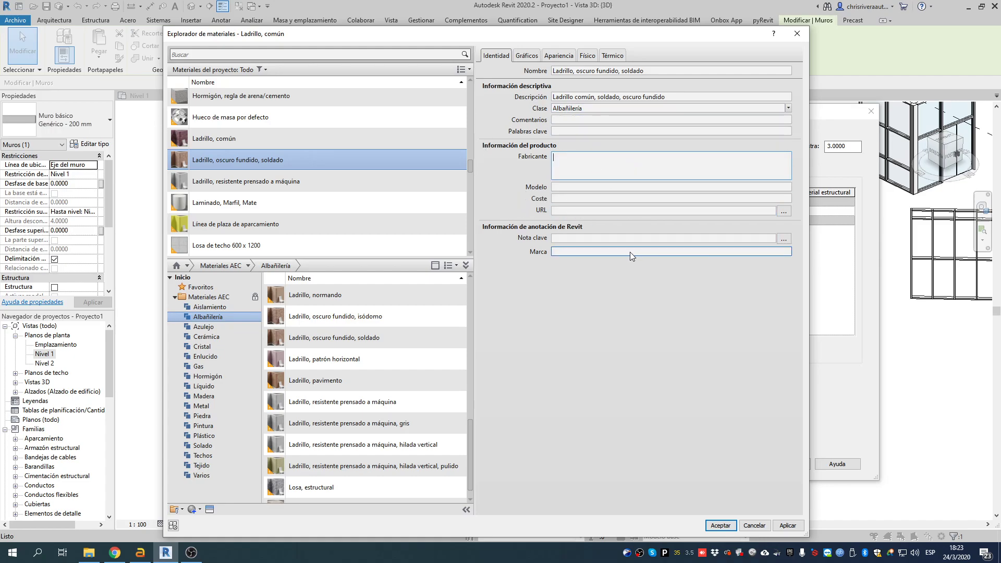
{"action": "left_click", "coordinate": [607, 252]}
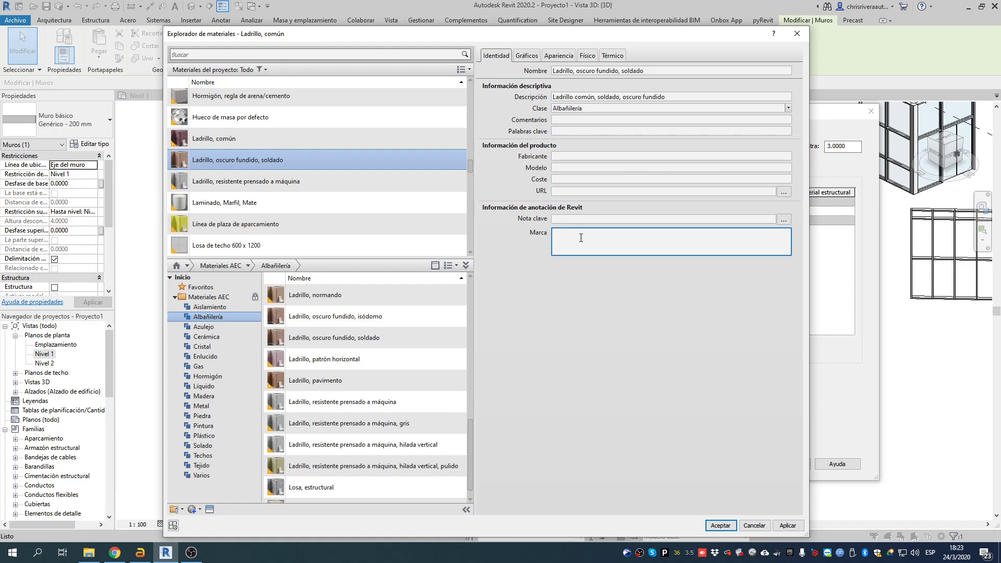
Examine the material's graphics and appearance properties, including its relief pattern and advanced highlight controls.
{"action": "left_click", "coordinate": [527, 57]}
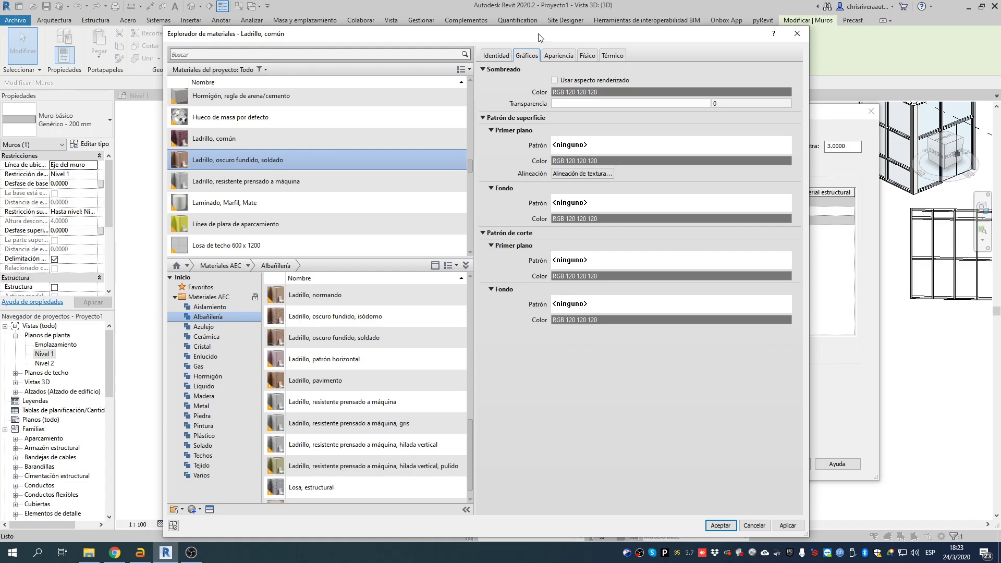
{"action": "left_click_drag", "start_coordinate": [540, 34], "coordinate": [499, 39]}
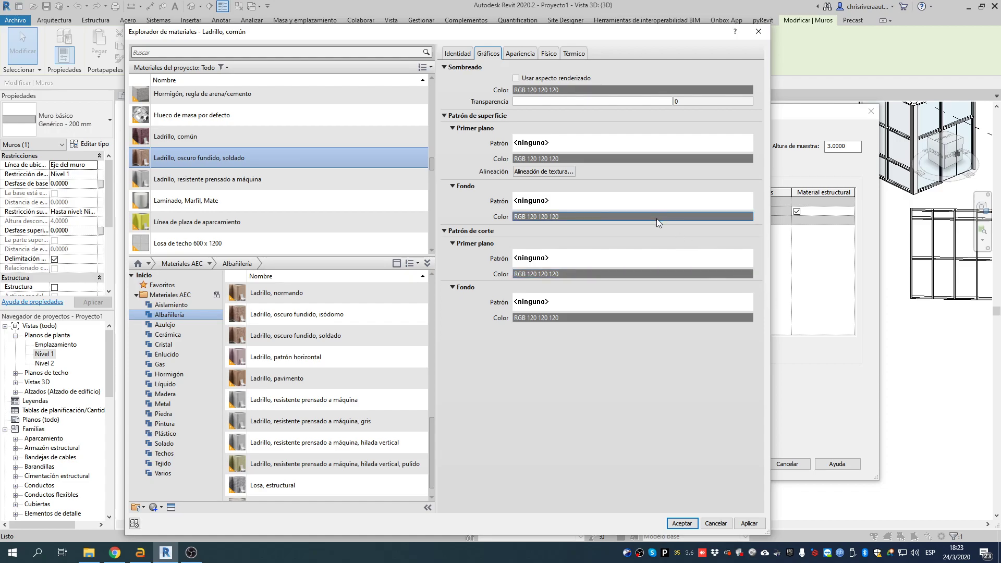
{"action": "left_click", "coordinate": [516, 56]}
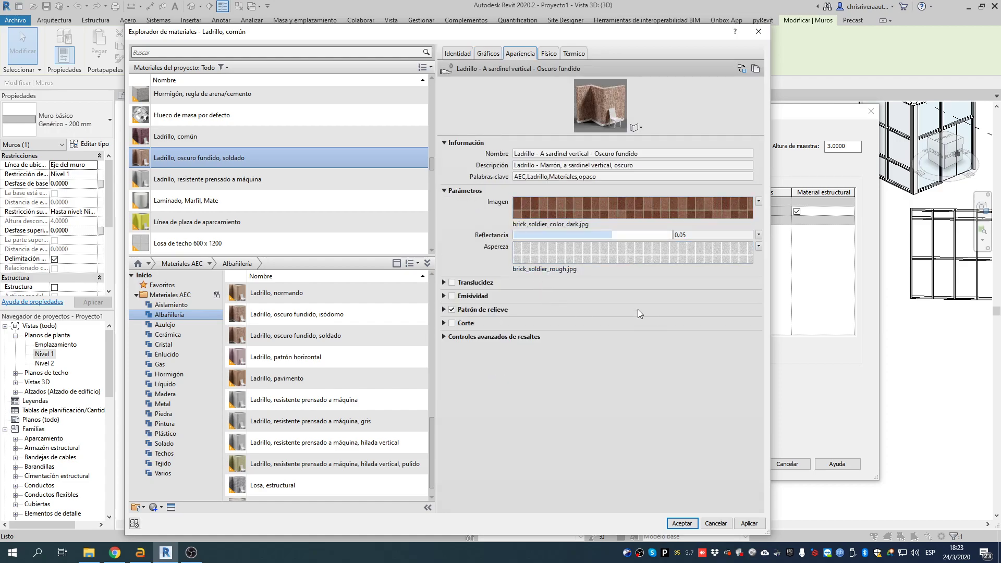
{"action": "left_click", "coordinate": [443, 310]}
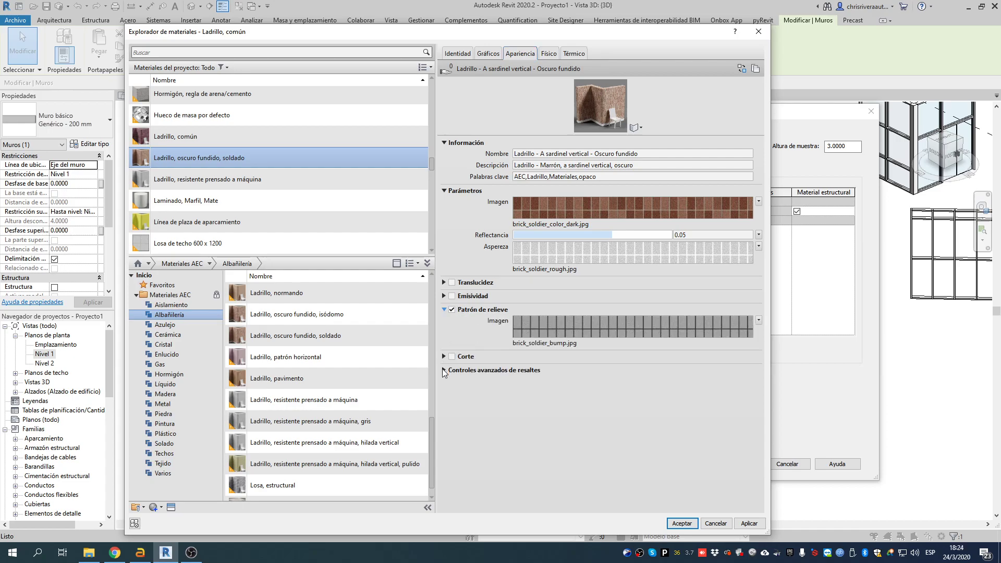
{"action": "left_click", "coordinate": [442, 370]}
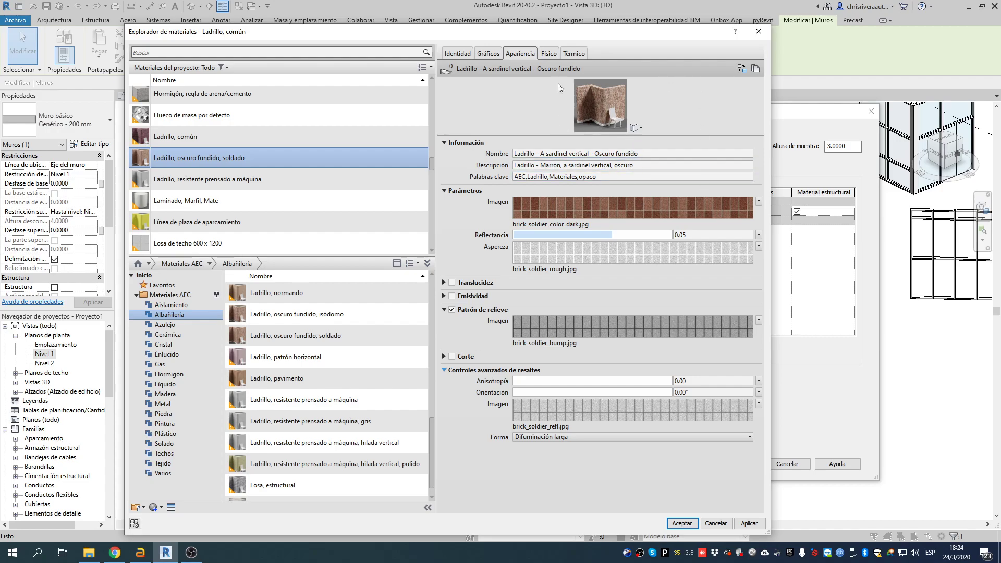
Collapse the surface and cut pattern sections of the material's graphics, leaving only the Sombreado settings expanded.
{"action": "left_click", "coordinate": [494, 54]}
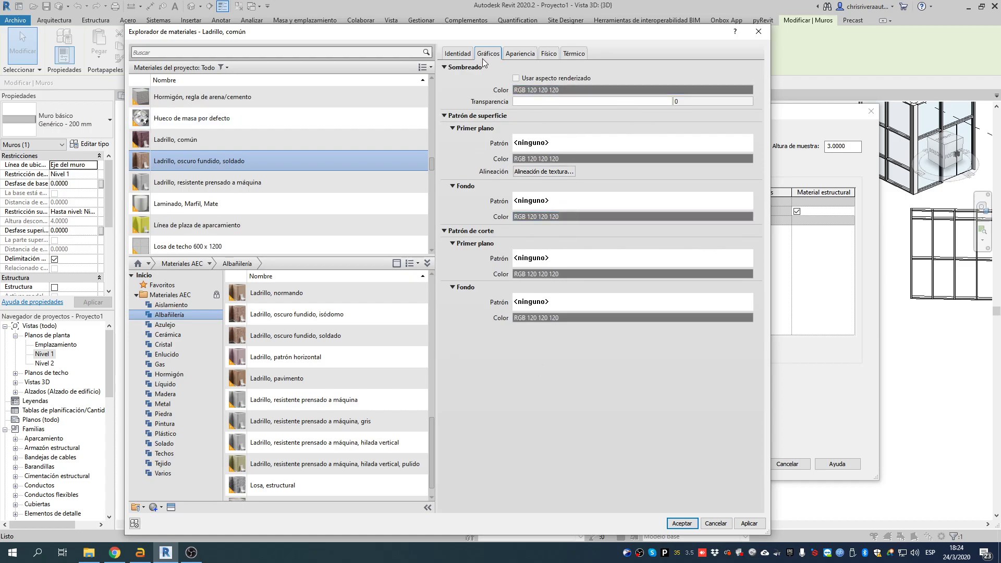
{"action": "left_click", "coordinate": [449, 72]}
{"action": "left_click", "coordinate": [445, 81]}
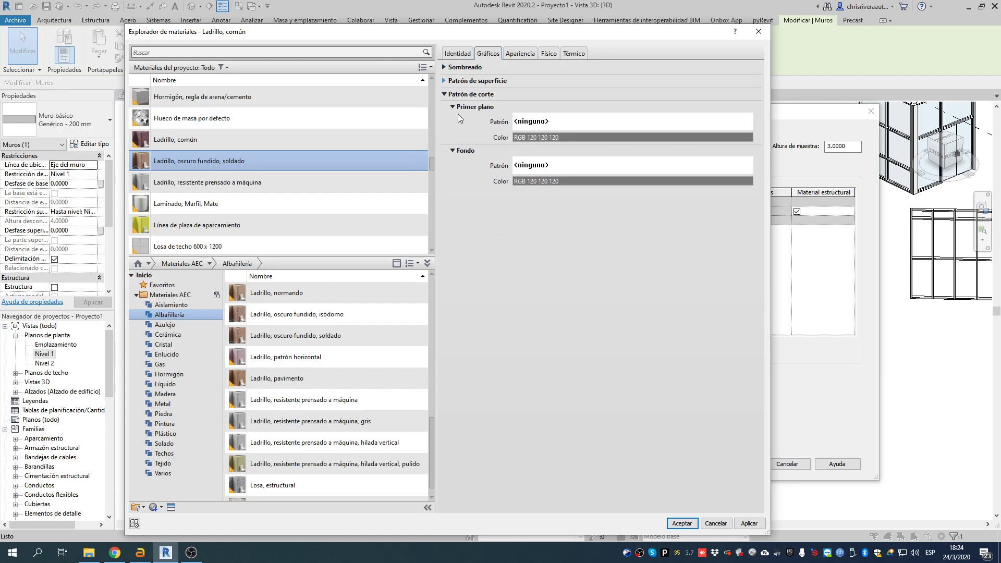
{"action": "left_click", "coordinate": [460, 95]}
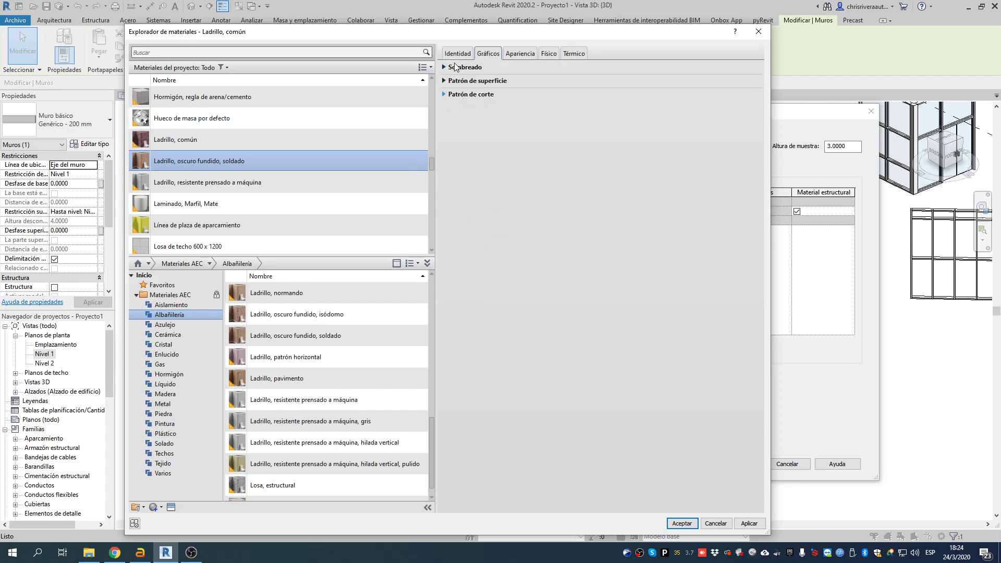
{"action": "left_click", "coordinate": [455, 69]}
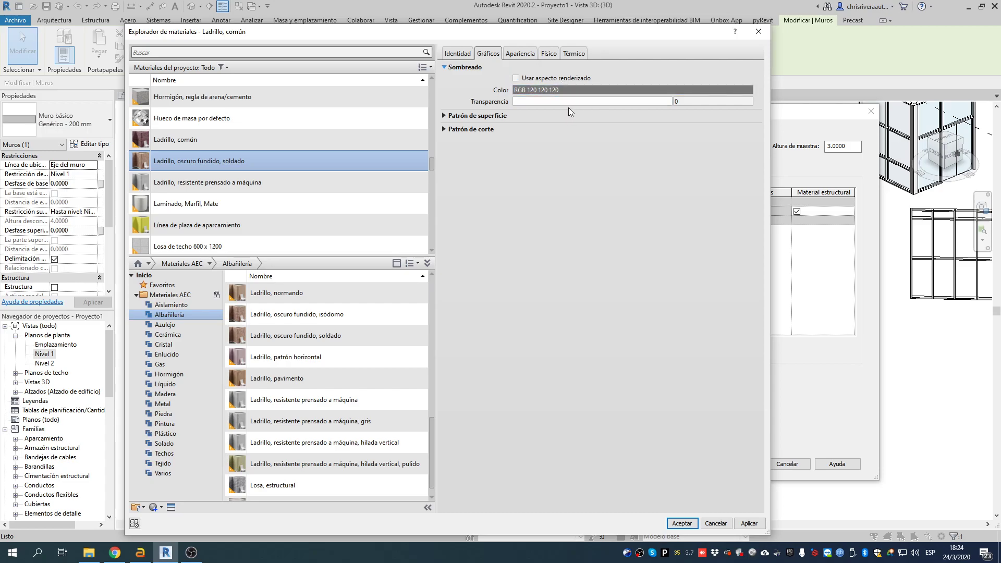
{"action": "left_click_drag", "start_coordinate": [447, 36], "coordinate": [574, 27]}
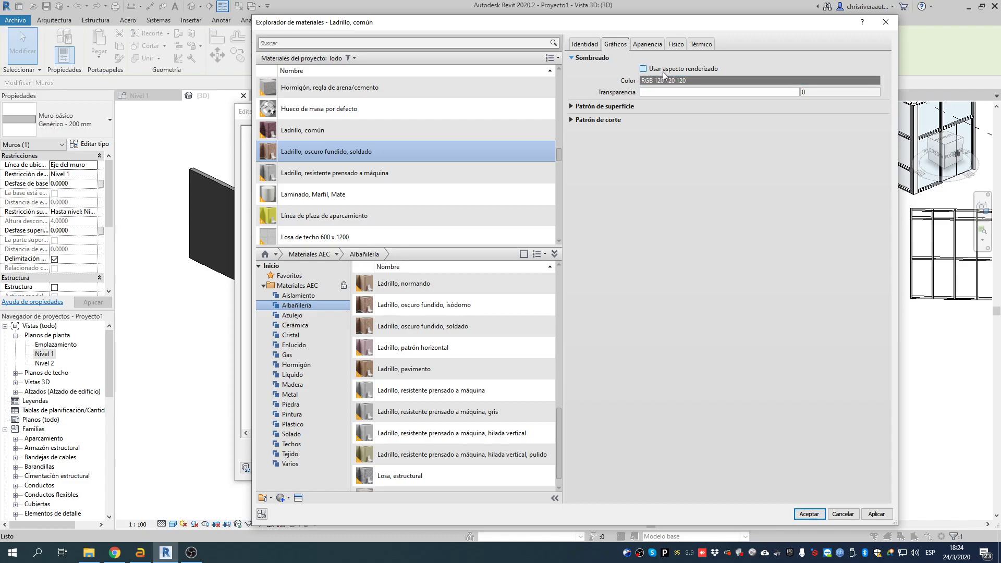
Enable Usar aspecto renderizado for the material's shading and compare it with the brick appearance settings.
{"action": "left_click", "coordinate": [648, 44]}
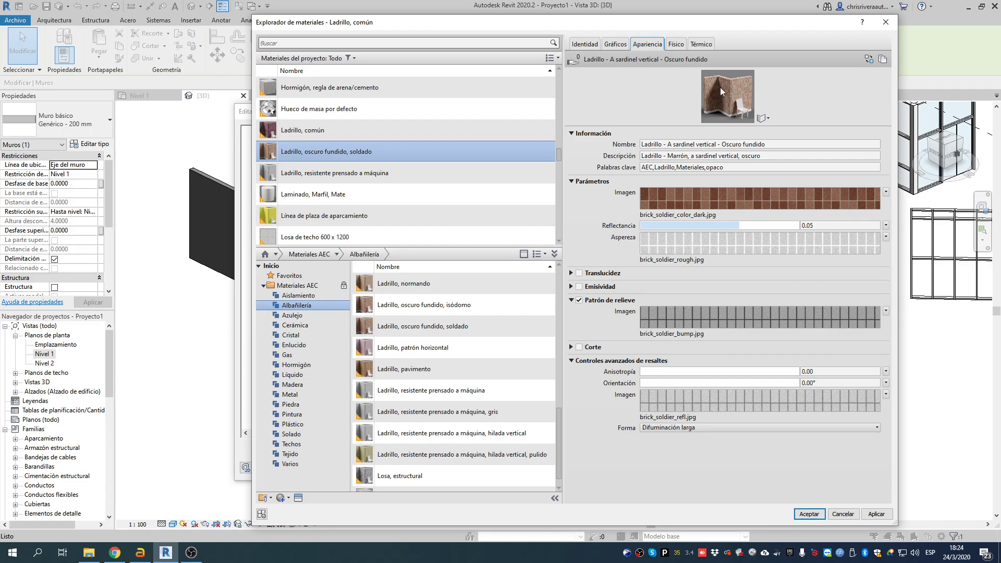
{"action": "left_click", "coordinate": [623, 45]}
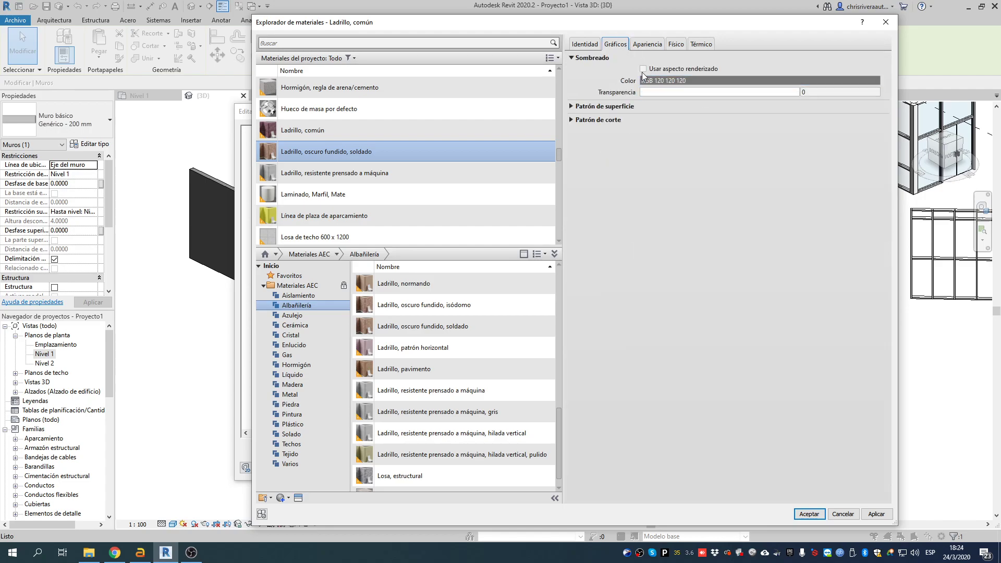
{"action": "left_click", "coordinate": [645, 69]}
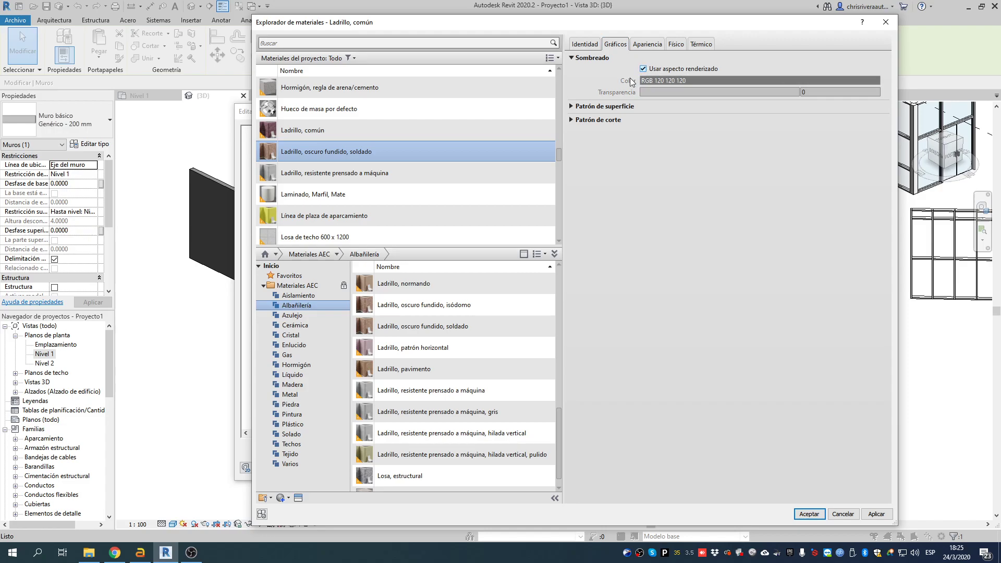
{"action": "left_click", "coordinate": [649, 46]}
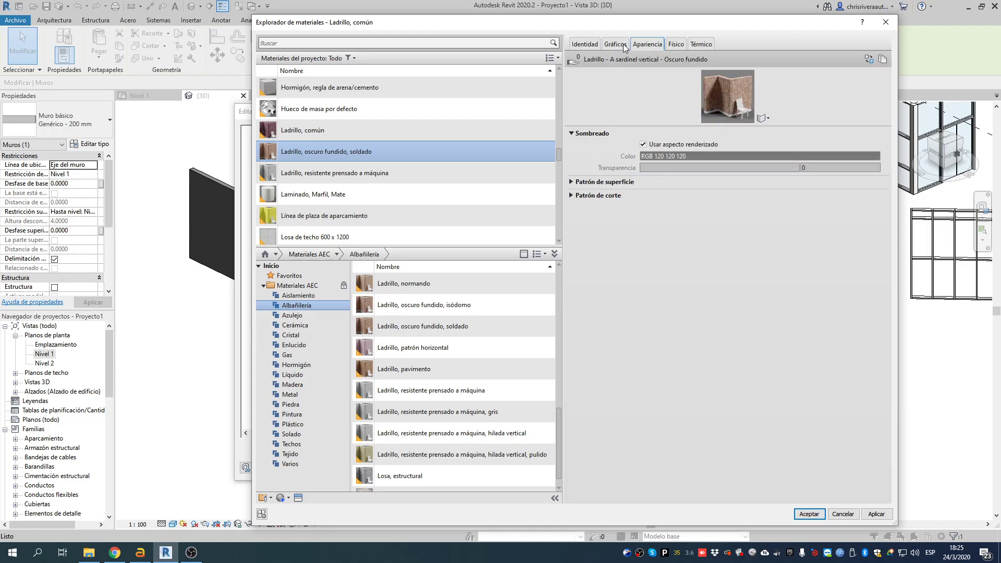
{"action": "left_click", "coordinate": [624, 46]}
{"action": "left_click", "coordinate": [649, 45]}
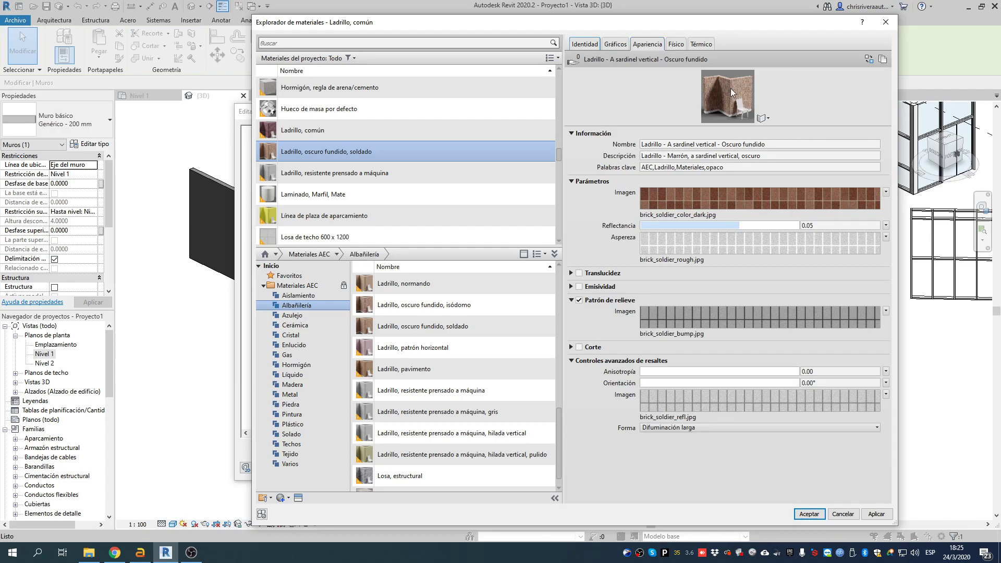
Set the material's surface foreground pattern to the model pattern Ladrillo 75 x 225.
{"action": "left_click", "coordinate": [622, 46]}
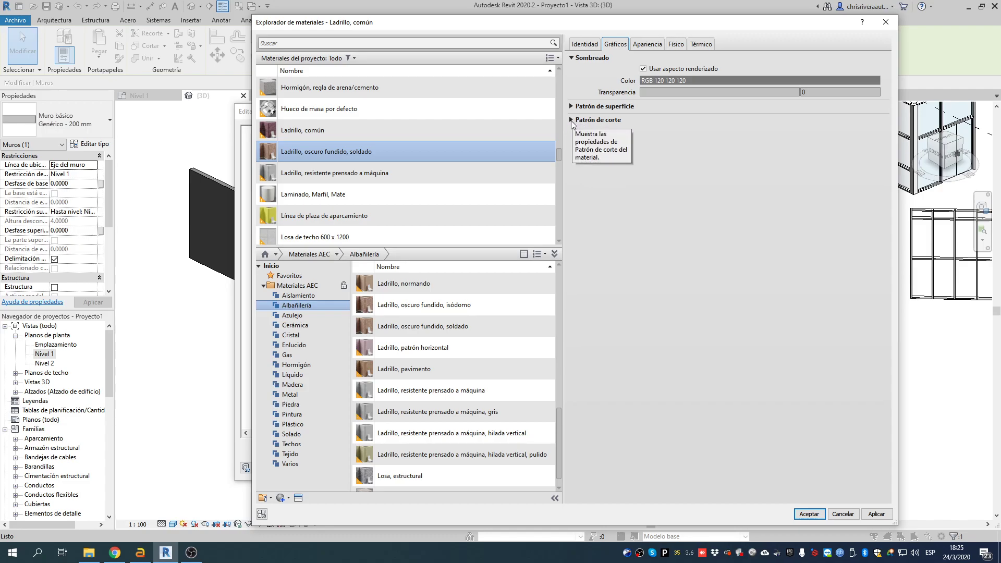
{"action": "left_click", "coordinate": [571, 106]}
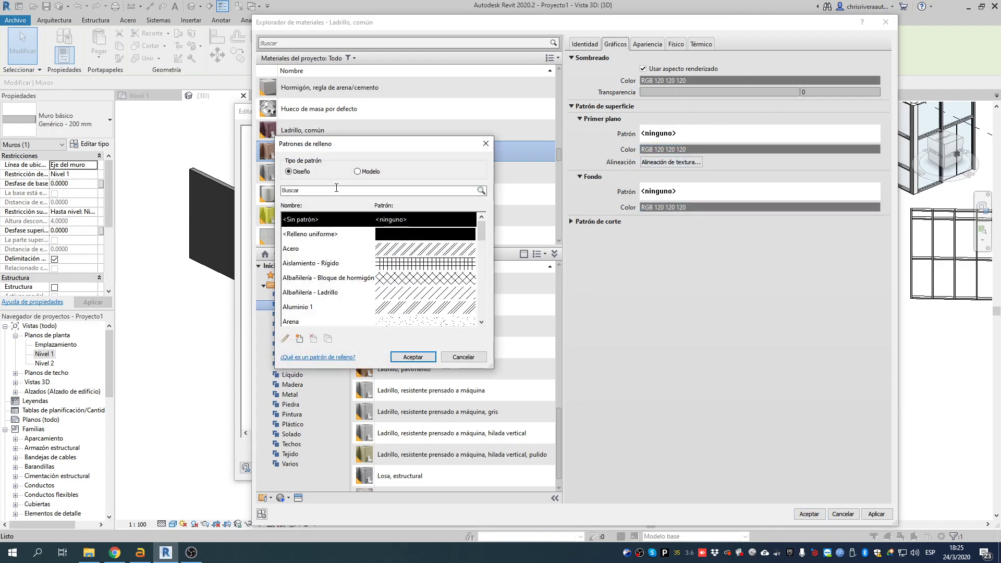
{"action": "left_click_drag", "start_coordinate": [323, 149], "coordinate": [378, 117]}
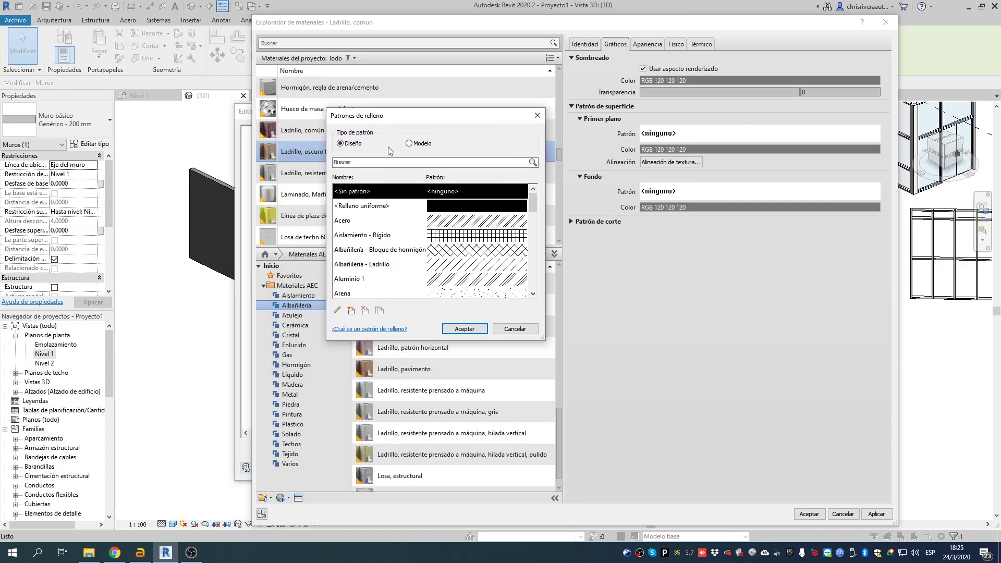
{"action": "left_click", "coordinate": [409, 143]}
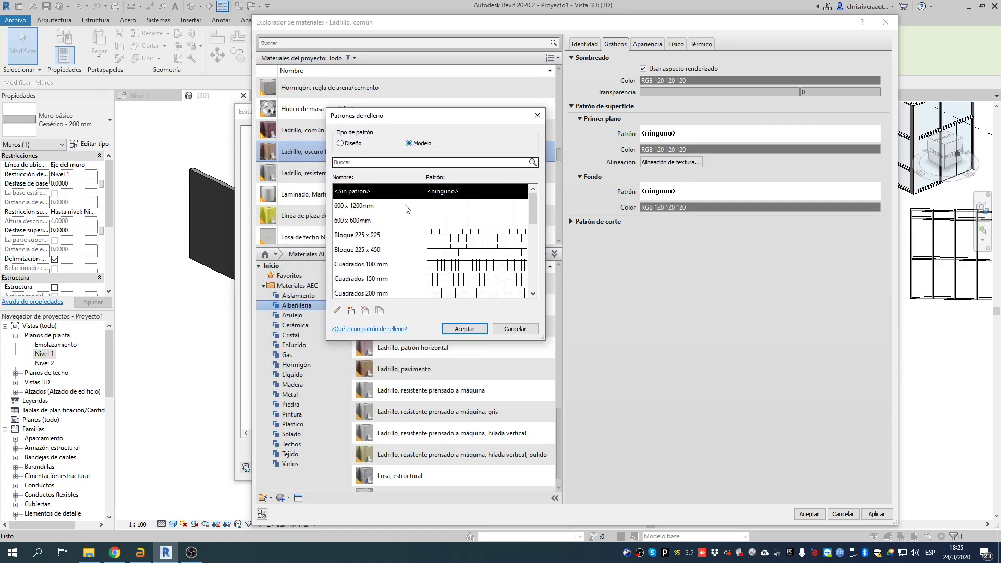
{"action": "left_click", "coordinate": [360, 237]}
{"action": "scroll", "coordinate": [355, 237], "scroll_direction": "down", "scroll_amount": 4}
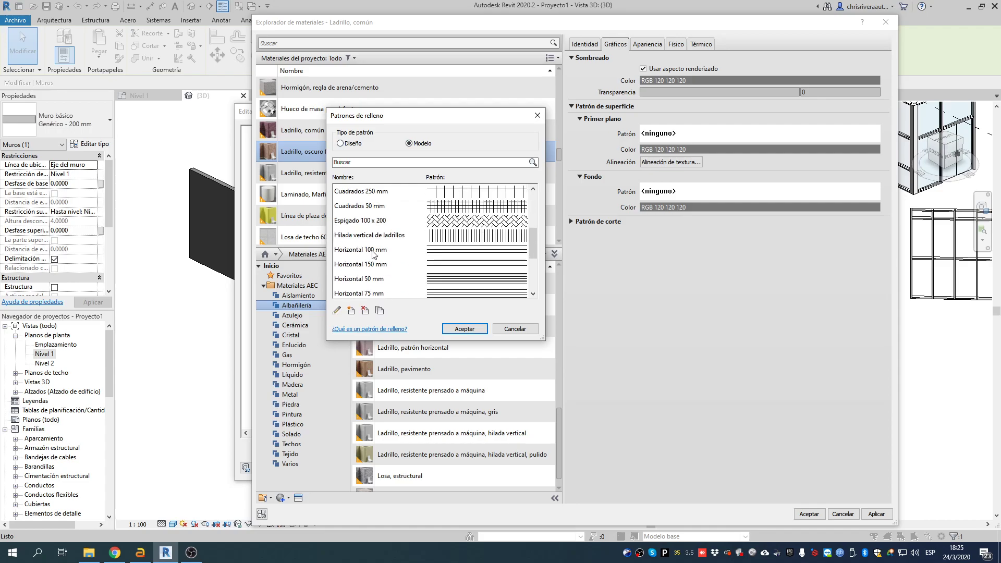
{"action": "left_click", "coordinate": [360, 252]}
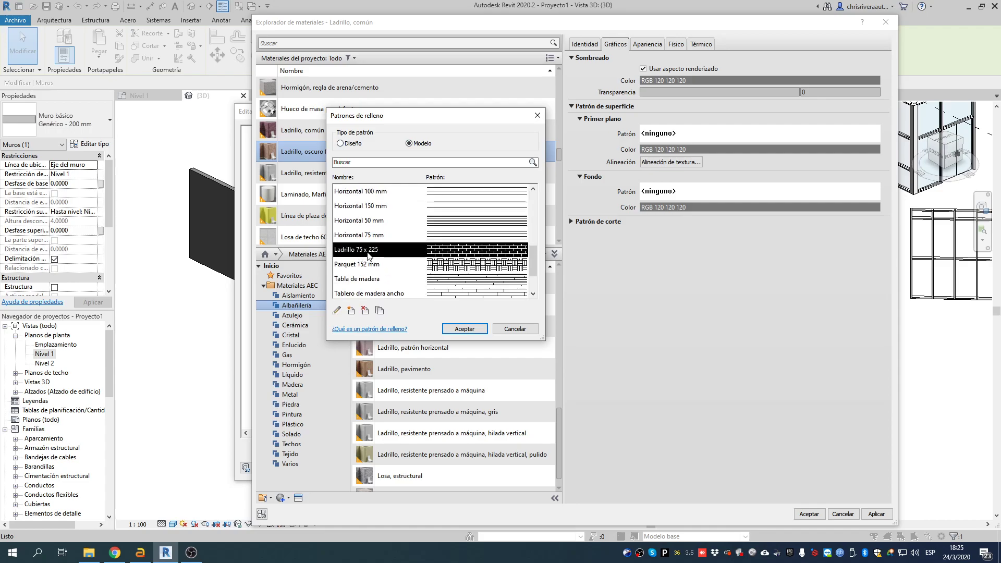
{"action": "left_click", "coordinate": [460, 327]}
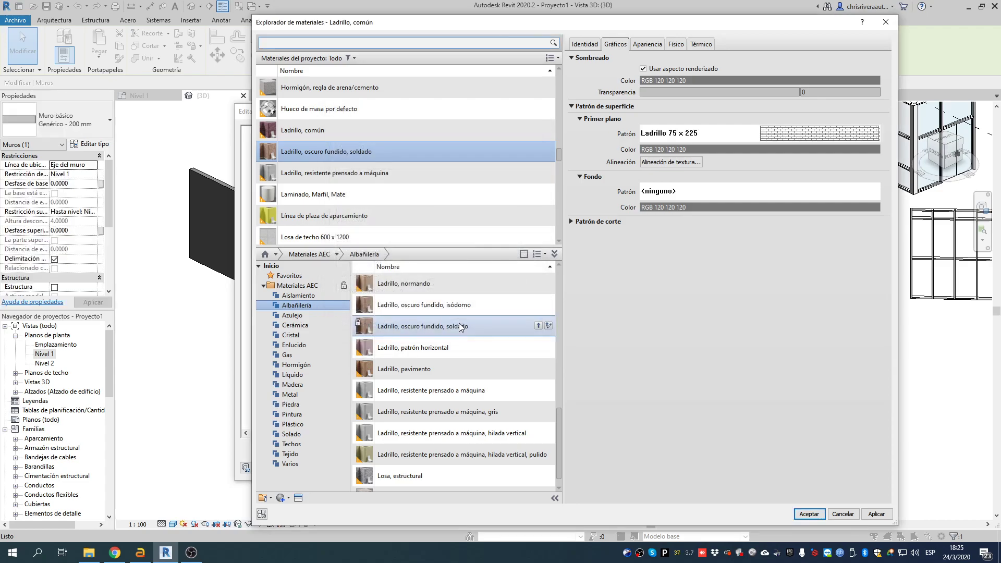
Set the colour of the surface foreground pattern to the dark grey RGB 98 98 98.
{"action": "left_click", "coordinate": [651, 149]}
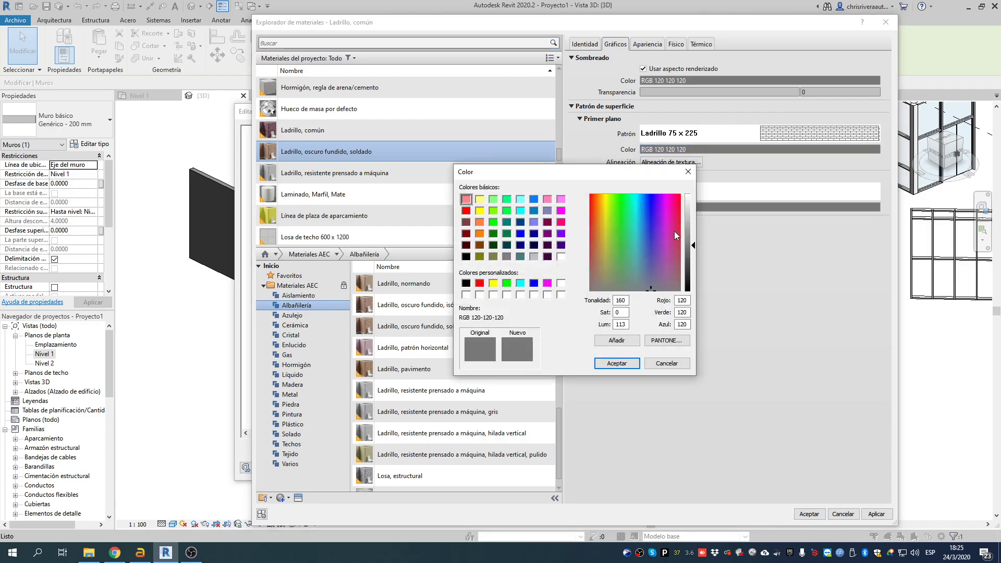
{"action": "left_click_drag", "start_coordinate": [692, 250], "coordinate": [690, 244]}
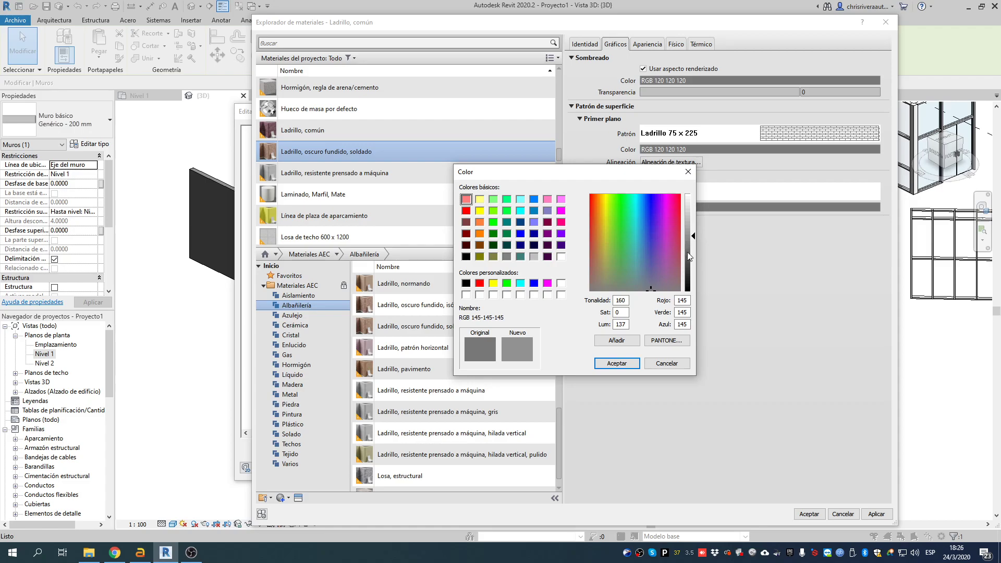
{"action": "left_click", "coordinate": [687, 253]}
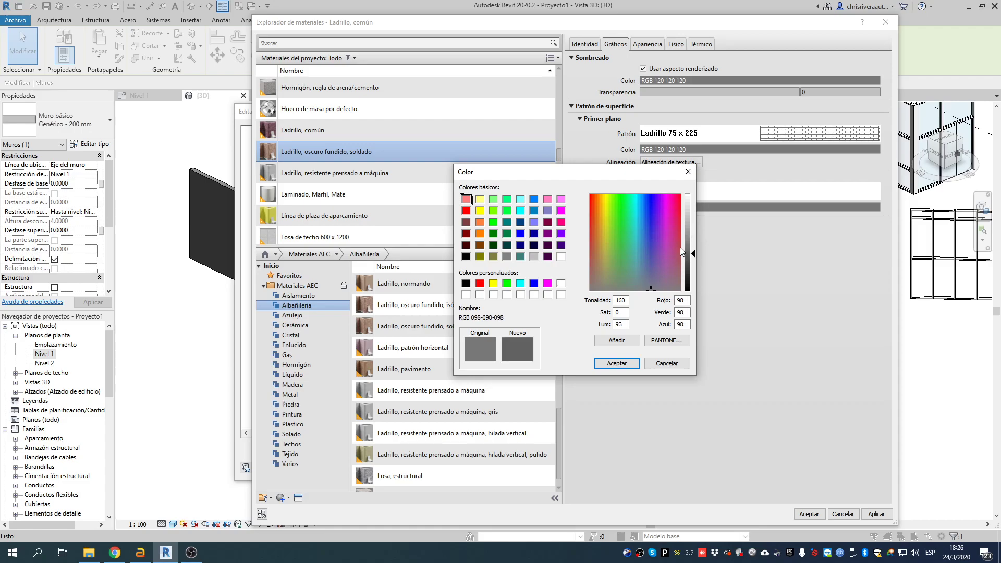
{"action": "left_click", "coordinate": [617, 363]}
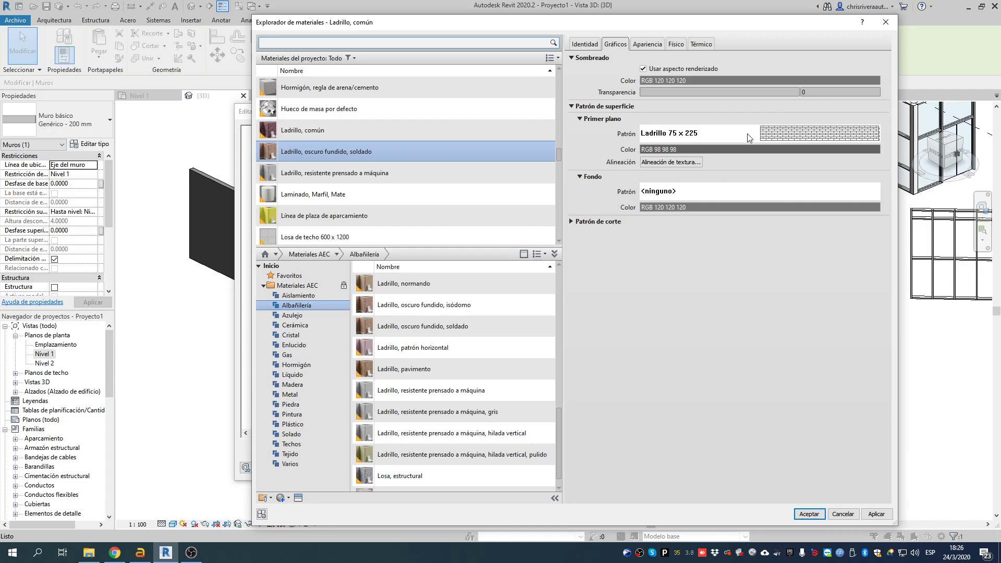
Set the material's surface background pattern to <Relleno uniforme> with the light beige colour RGB 218 215 203.
{"action": "left_click", "coordinate": [660, 193]}
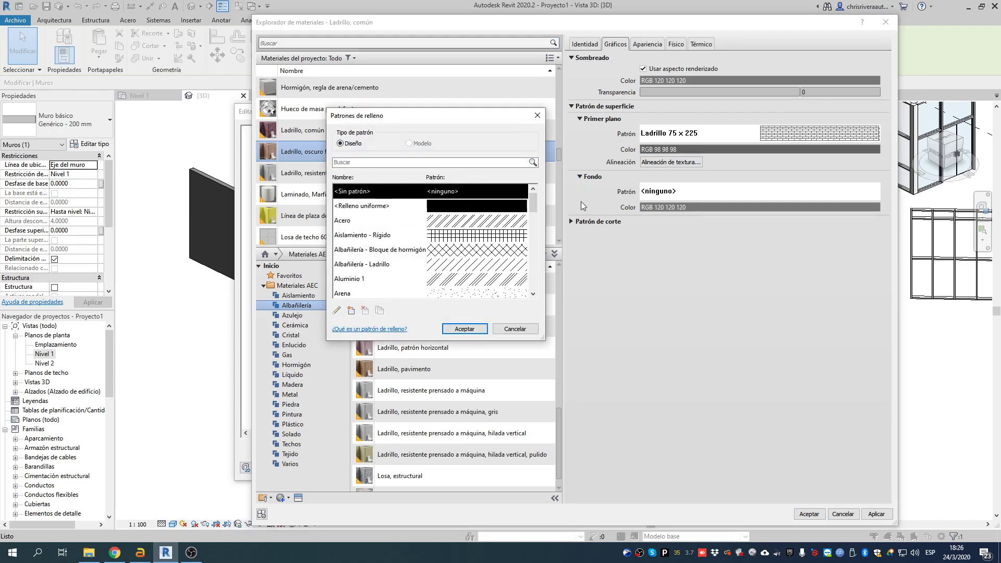
{"action": "left_click", "coordinate": [368, 206]}
{"action": "left_click", "coordinate": [465, 329]}
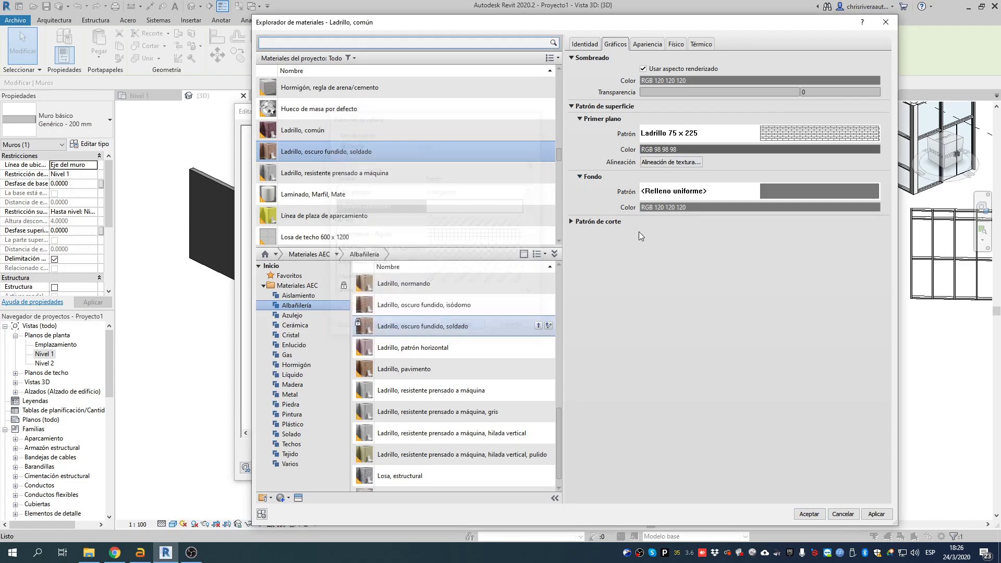
{"action": "left_click", "coordinate": [690, 208]}
{"action": "left_click", "coordinate": [603, 275]}
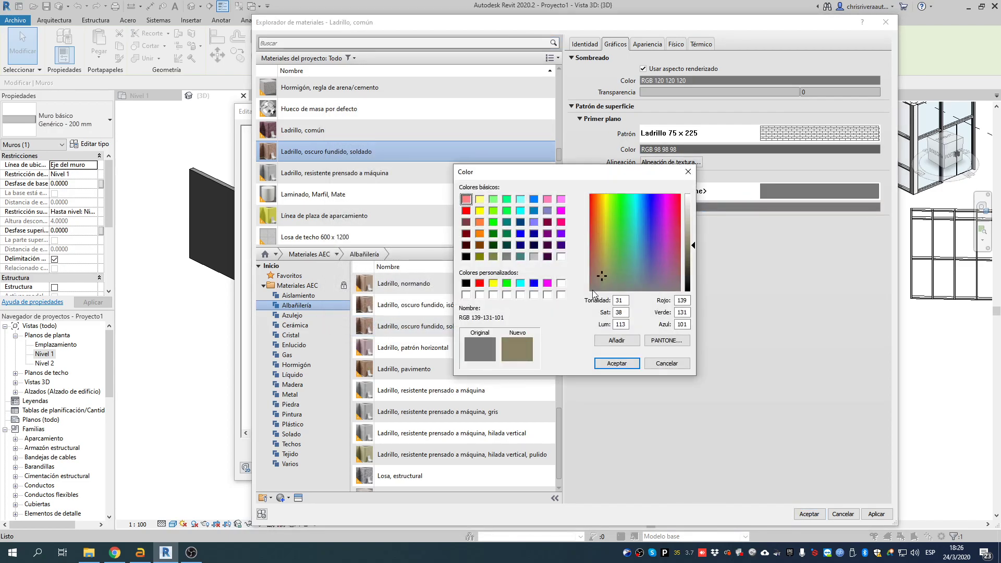
{"action": "left_click", "coordinate": [690, 208]}
{"action": "left_click", "coordinate": [693, 213]}
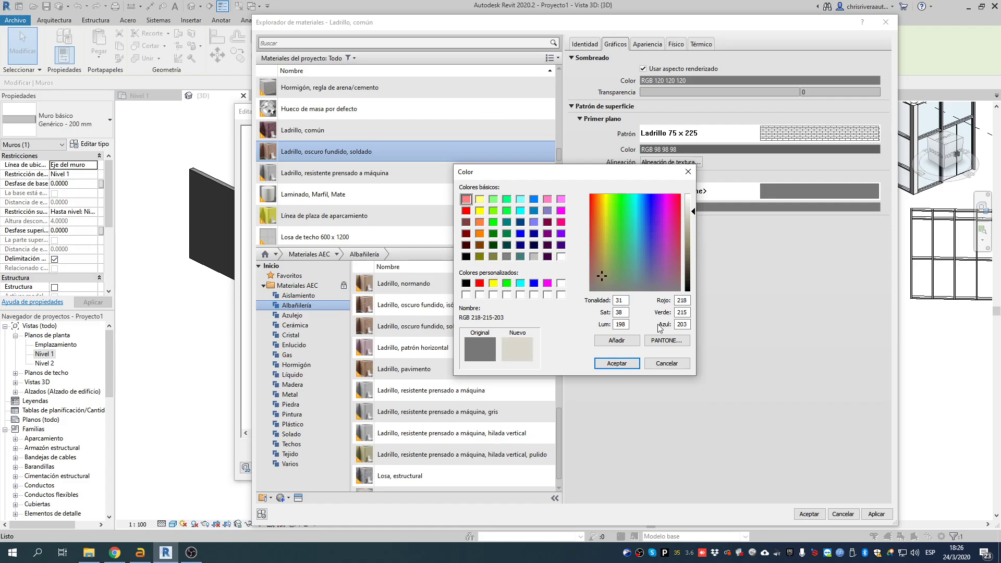
{"action": "left_click", "coordinate": [631, 362]}
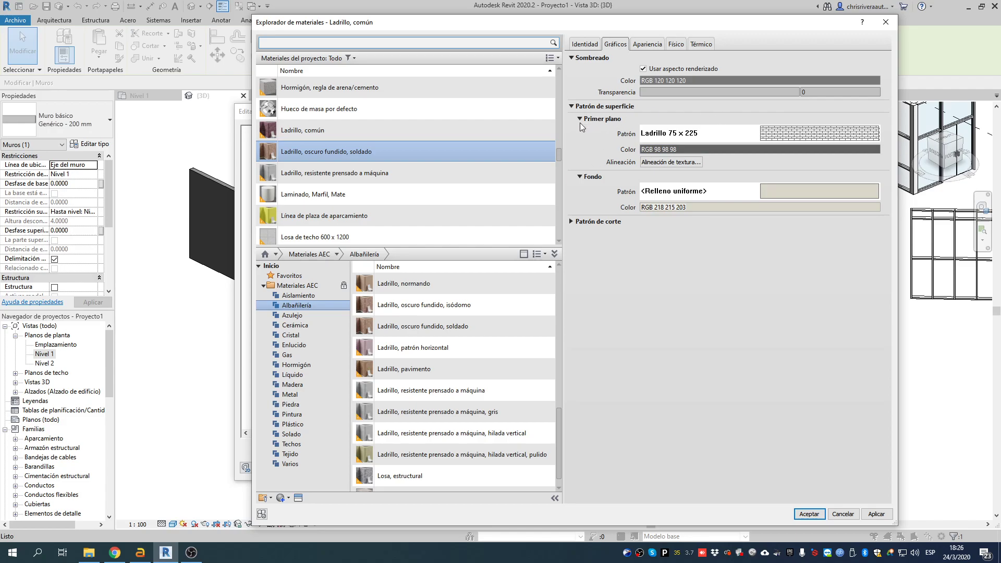
Set the material's cut foreground pattern to the drafting pattern Diagonal arriba 1.5 mm.
{"action": "left_click", "coordinate": [571, 221]}
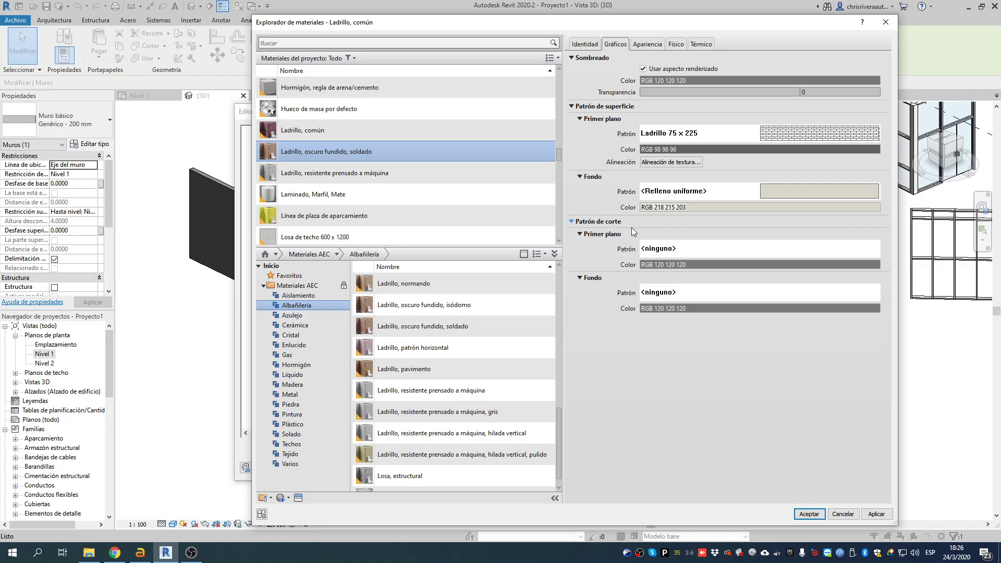
{"action": "left_click", "coordinate": [680, 250]}
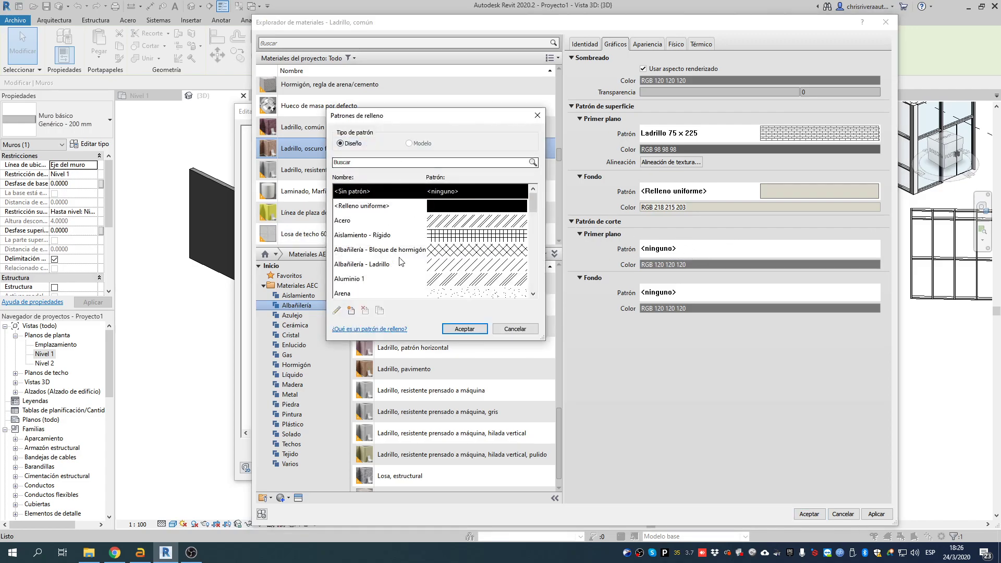
{"action": "scroll", "coordinate": [412, 250], "scroll_direction": "down", "scroll_amount": 6}
{"action": "scroll", "coordinate": [459, 217], "scroll_direction": "down", "scroll_amount": 2}
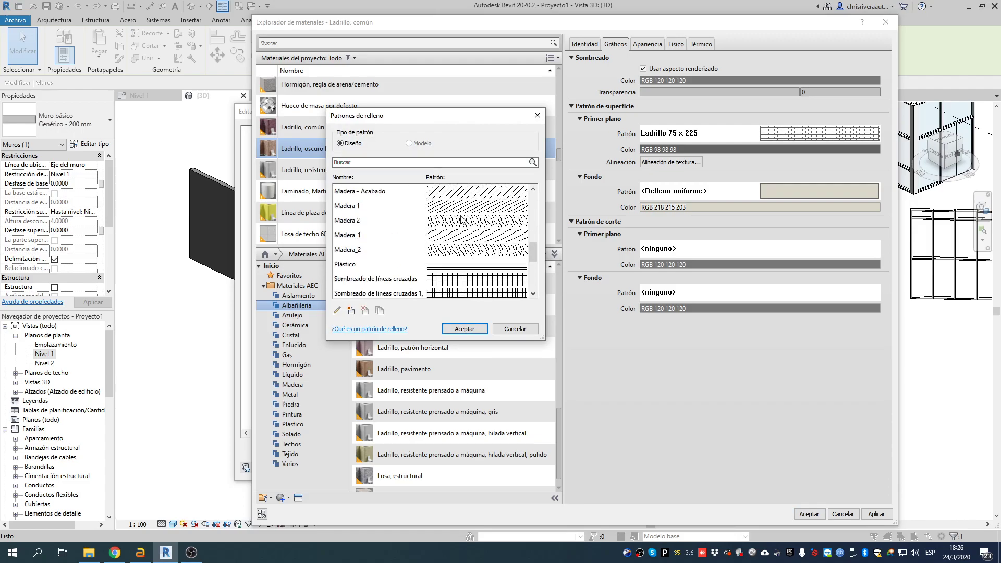
{"action": "scroll", "coordinate": [441, 215], "scroll_direction": "down", "scroll_amount": 3}
{"action": "scroll", "coordinate": [473, 246], "scroll_direction": "up", "scroll_amount": 5}
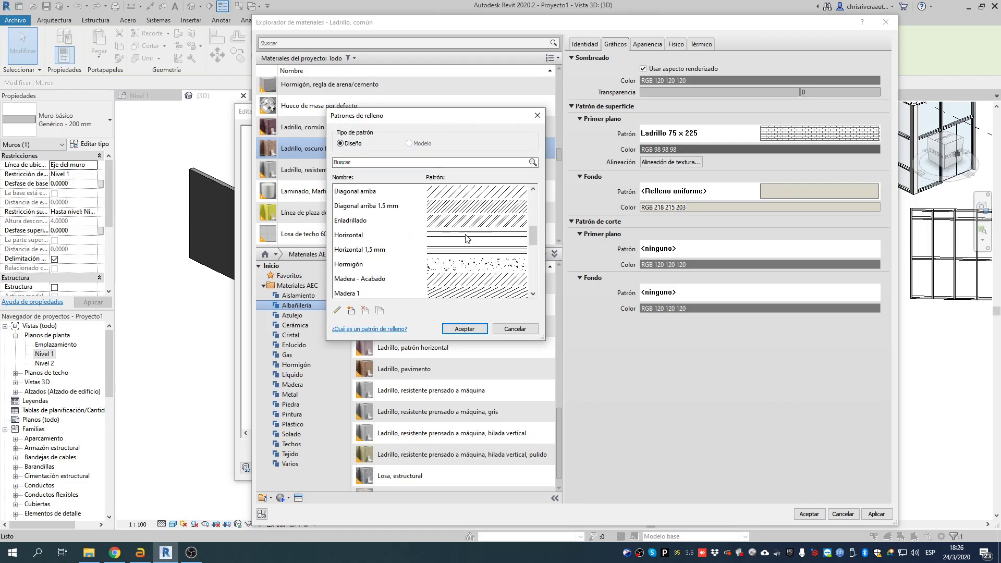
{"action": "left_click", "coordinate": [440, 207]}
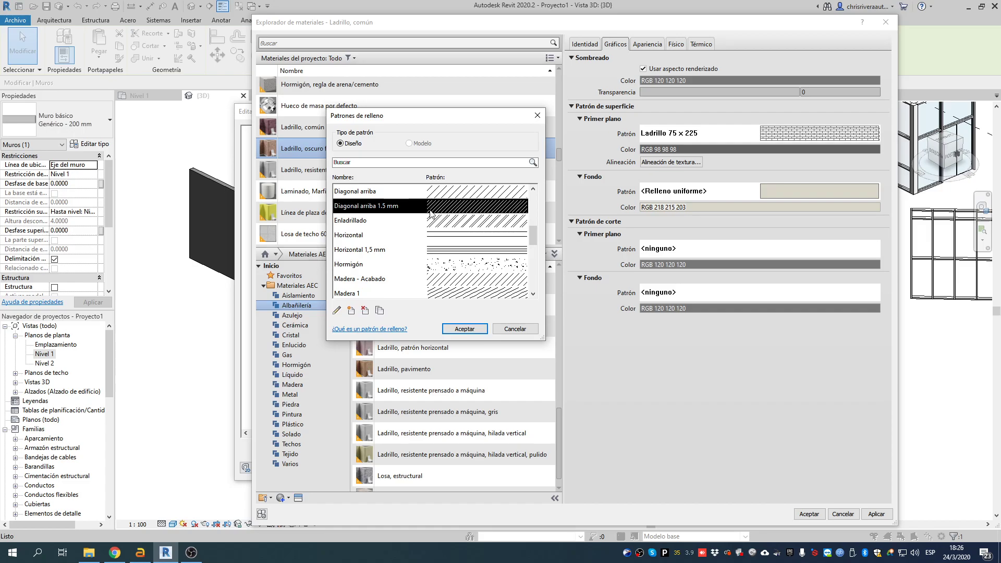
{"action": "left_click", "coordinate": [464, 328]}
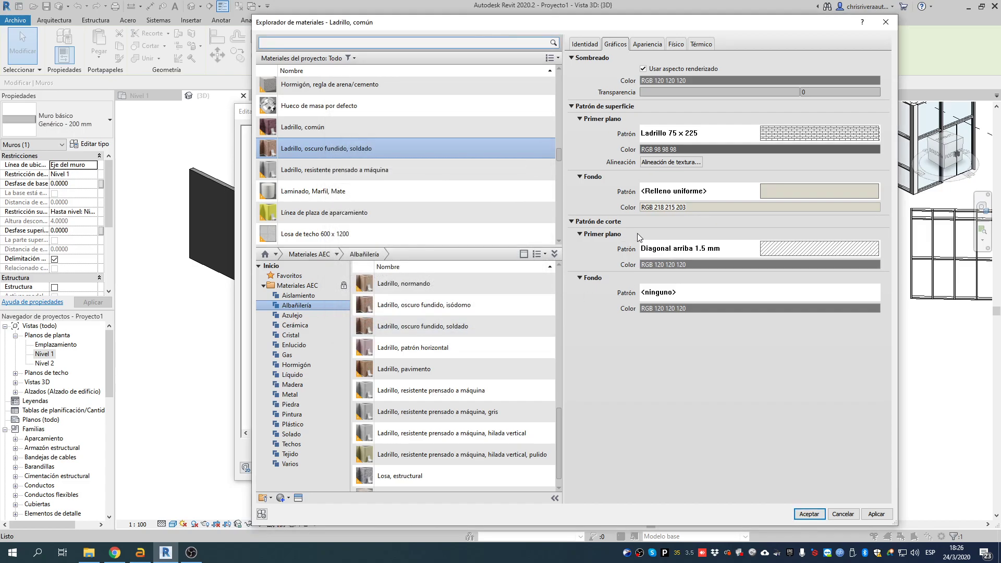
Set the colour of the cut foreground pattern to the dark grey RGB 68 68 68.
{"action": "left_click", "coordinate": [666, 264]}
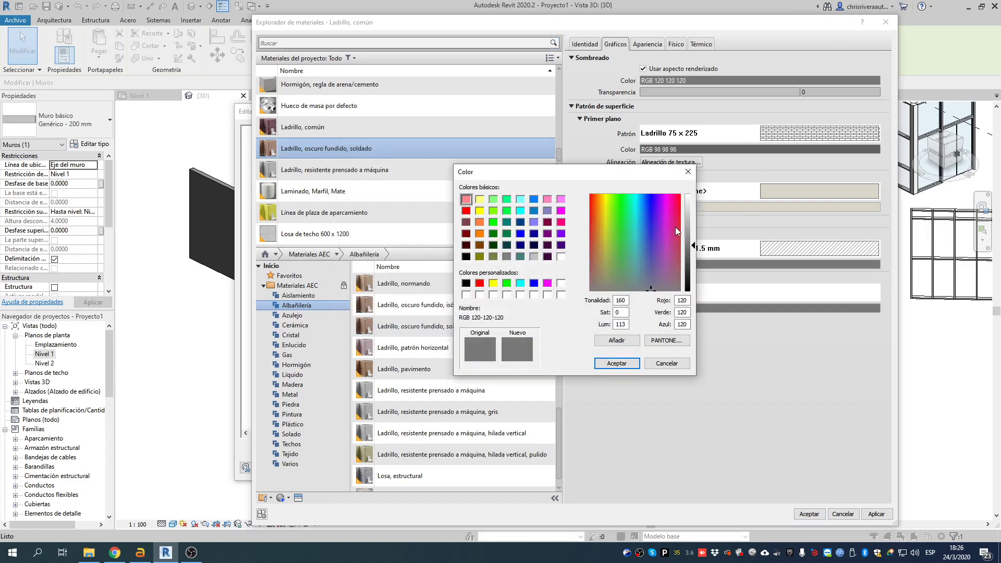
{"action": "left_click", "coordinate": [692, 266]}
{"action": "mouse_move", "coordinate": [693, 266]}
{"action": "left_mouse_down"}
{"action": "mouse_move", "coordinate": [691, 280]}
{"action": "mouse_move", "coordinate": [692, 270]}
{"action": "left_mouse_up"}
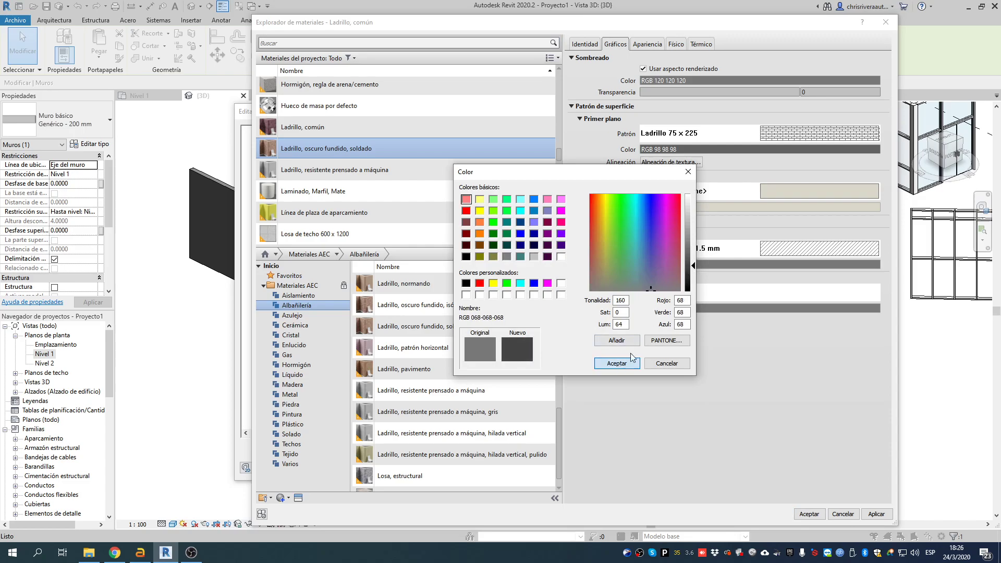
{"action": "left_click", "coordinate": [616, 363]}
Set the material's cut background pattern to <Relleno uniforme> with the dark red colour RGB 185 0 0.
{"action": "left_click", "coordinate": [677, 295]}
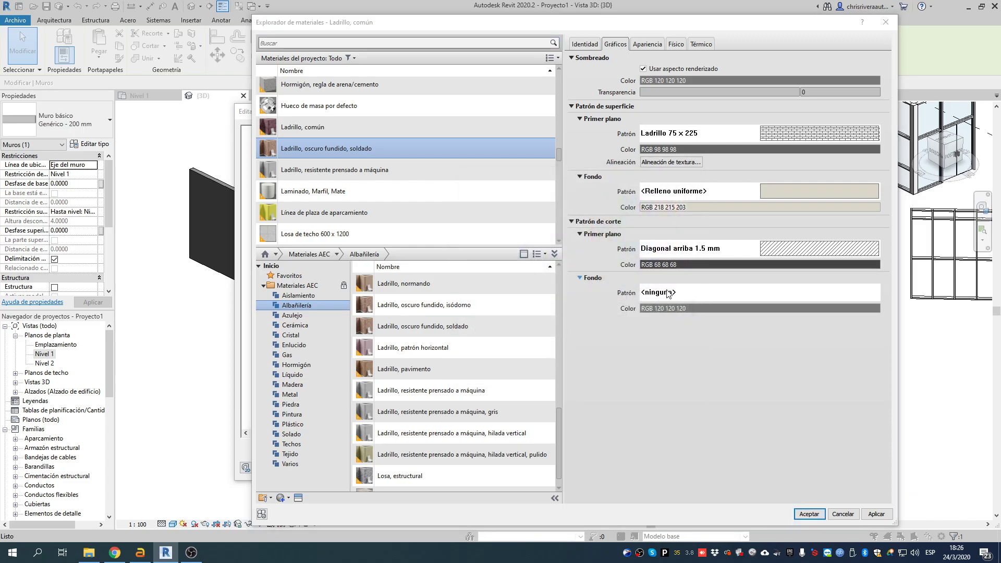
{"action": "left_click", "coordinate": [385, 206]}
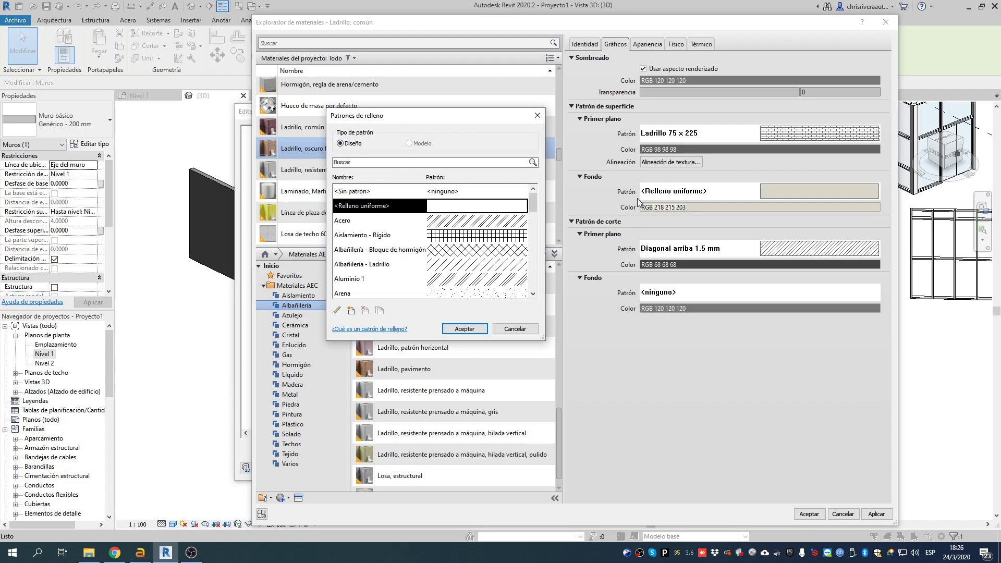
{"action": "left_click", "coordinate": [480, 328]}
{"action": "left_click", "coordinate": [759, 308]}
{"action": "left_click", "coordinate": [466, 211]}
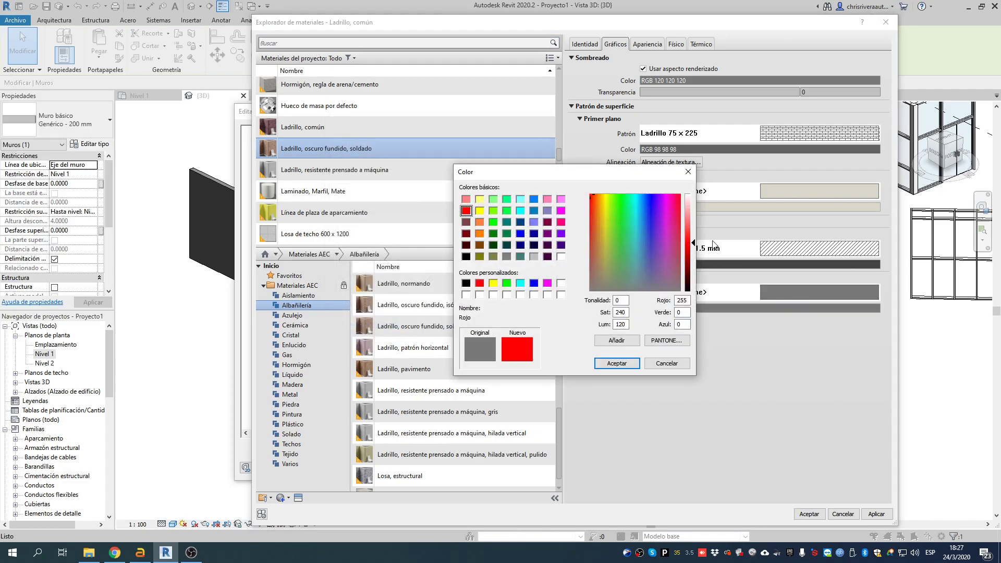
{"action": "left_click", "coordinate": [691, 259]}
{"action": "left_click", "coordinate": [617, 363]}
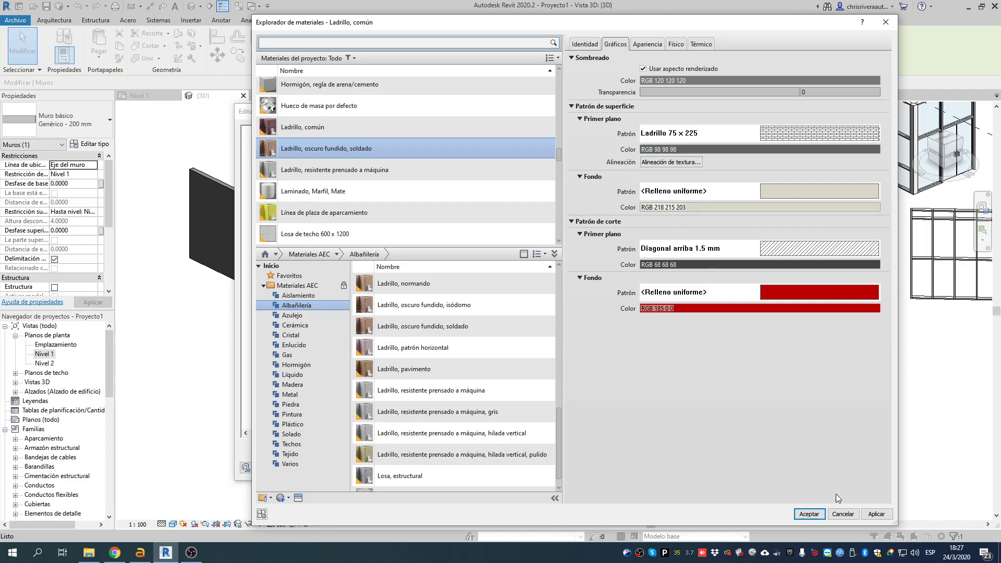
Apply the material graphics and accept the layer structure and type properties of the 12 cm brick wall.
{"action": "left_click", "coordinate": [877, 515]}
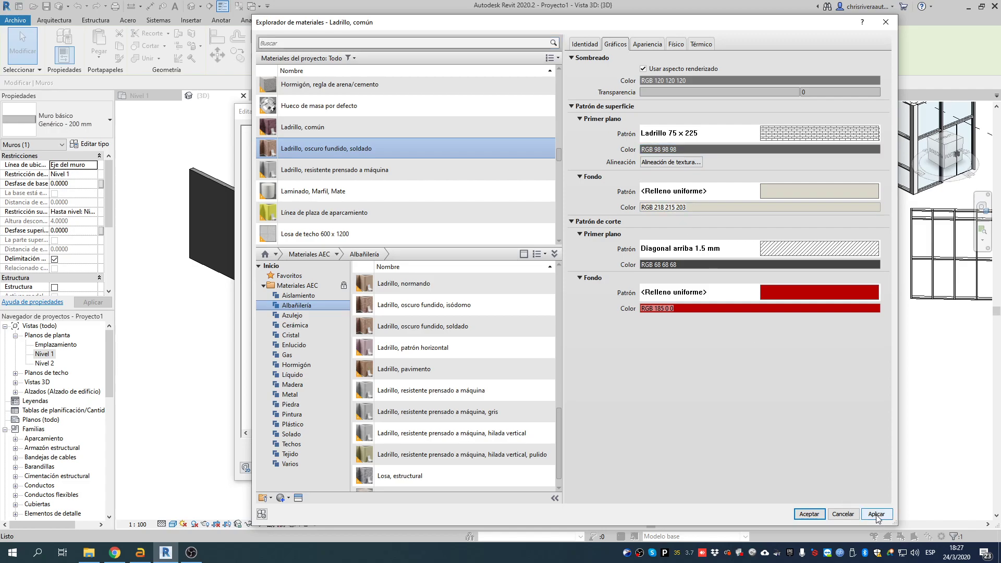
{"action": "left_click", "coordinate": [810, 514]}
{"action": "left_click", "coordinate": [755, 465]}
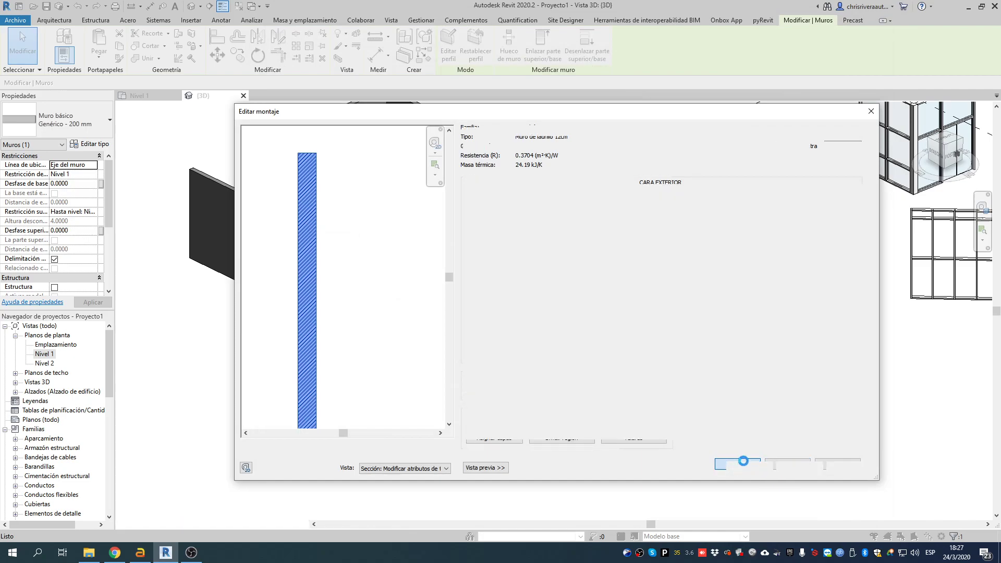
{"action": "left_click", "coordinate": [749, 520]}
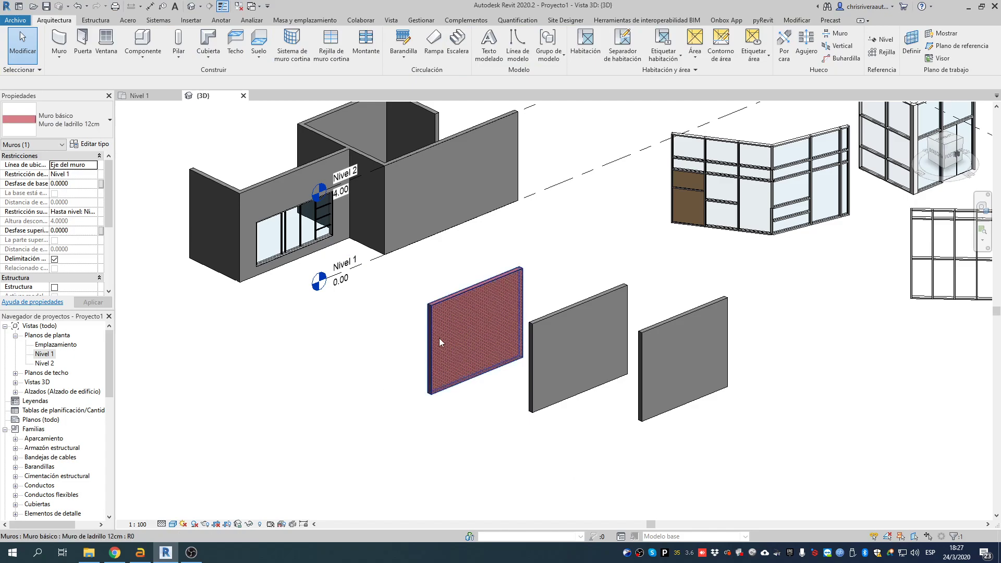
Deselect the brick wall and open the visual style choices for the 3D view.
{"action": "scroll", "coordinate": [433, 321], "scroll_direction": "up", "scroll_amount": 4}
{"action": "key", "text": "Escape"}
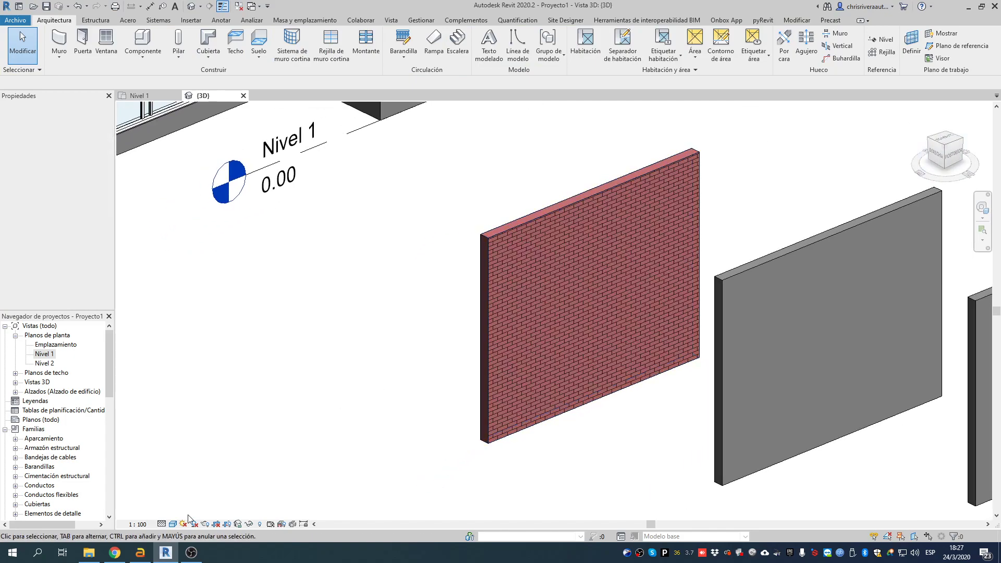
{"action": "left_click", "coordinate": [173, 525]}
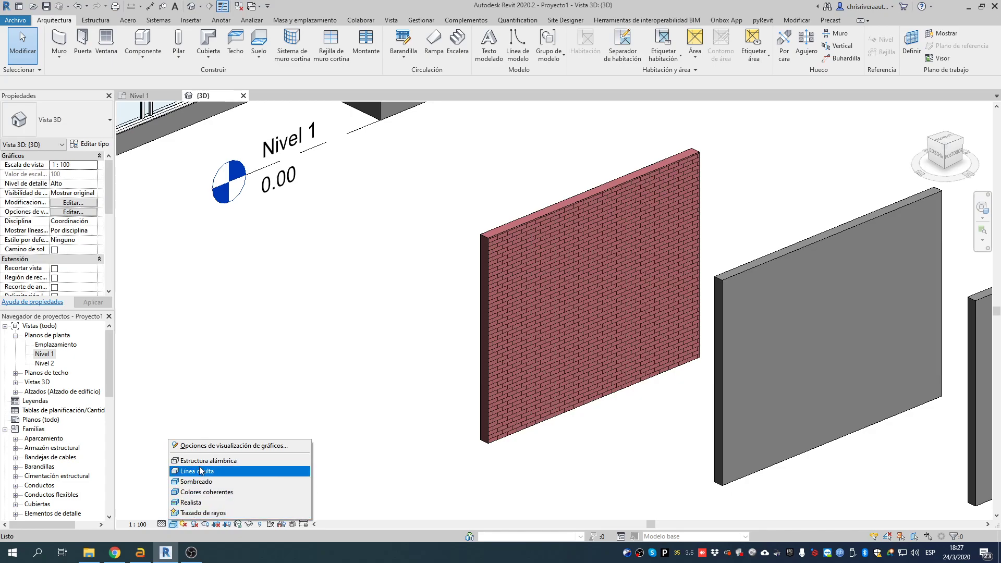
Set the 3D view's visual style to Línea oculta and inspect the brick wall.
{"action": "left_click", "coordinate": [202, 474]}
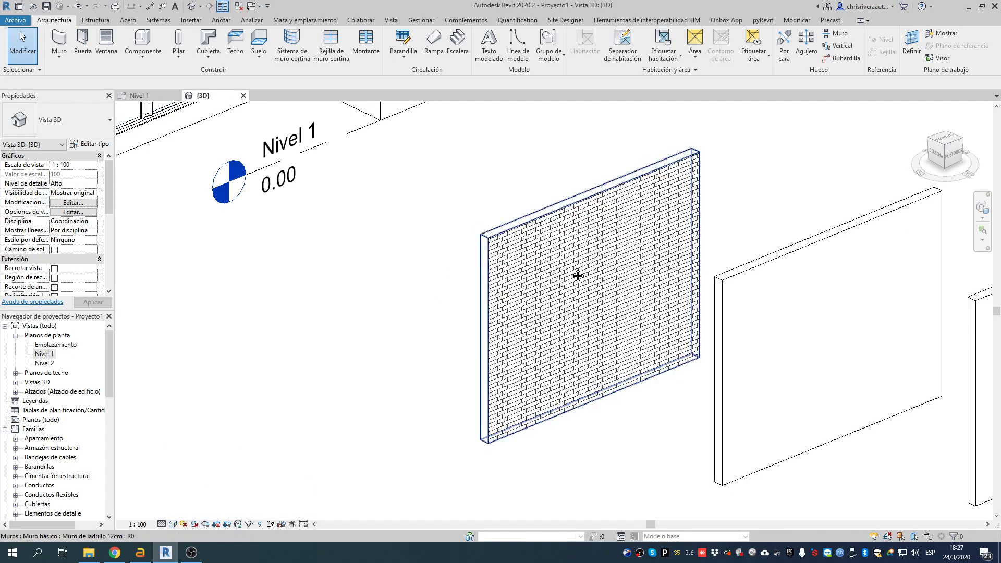
{"action": "middle_click_drag", "start_coordinate": [572, 270], "coordinate": [576, 321]}
{"action": "scroll", "coordinate": [575, 322], "scroll_direction": "up", "scroll_amount": 5}
{"action": "key", "text": "alt"}
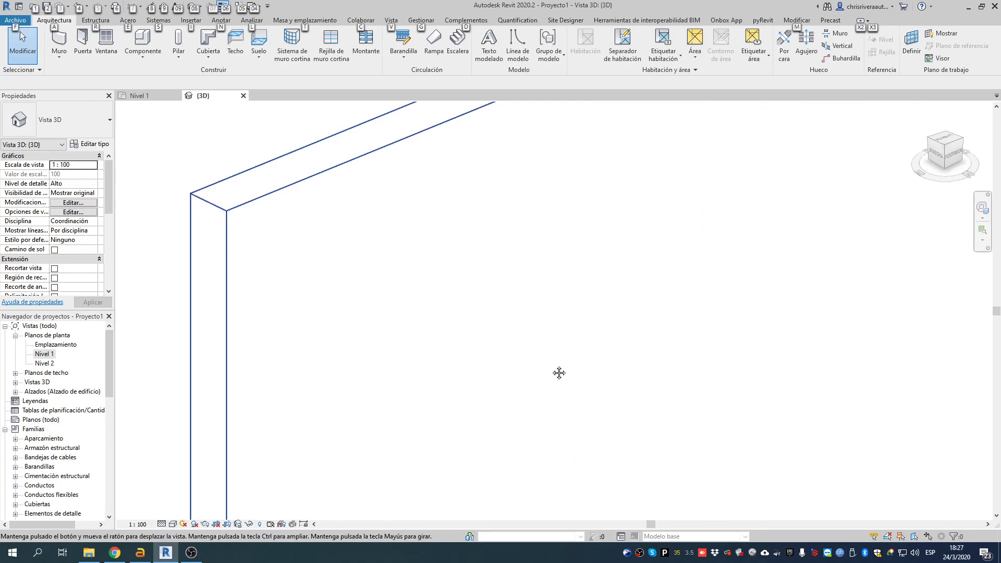
Delete the two plain walls beside the brick wall in the 3D view.
{"action": "scroll", "coordinate": [415, 287], "scroll_direction": "down", "scroll_amount": 6}
{"action": "left_click", "coordinate": [388, 306]}
{"action": "middle_click_drag", "start_coordinate": [492, 391], "coordinate": [445, 382]}
{"action": "middle_click_drag", "start_coordinate": [513, 375], "coordinate": [441, 397], "text": "shift"}
{"action": "key", "text": "Escape"}
{"action": "left_click", "coordinate": [588, 349]}
{"action": "key", "text": "Delete"}
{"action": "left_click", "coordinate": [622, 429]}
{"action": "key", "text": "Delete"}
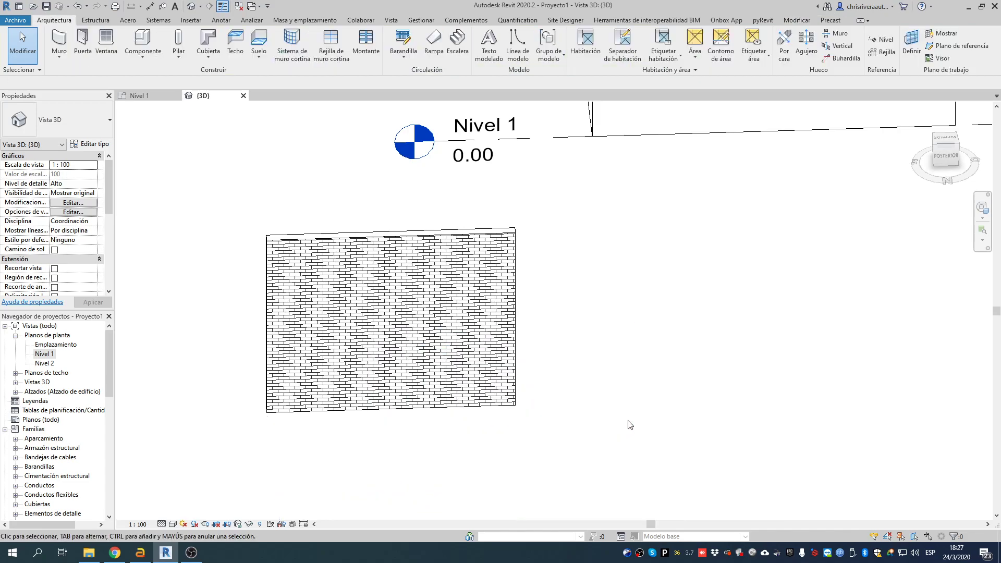
Orient the 3D view to Posterior to face the remaining brick wall.
{"action": "left_click", "coordinate": [945, 155]}
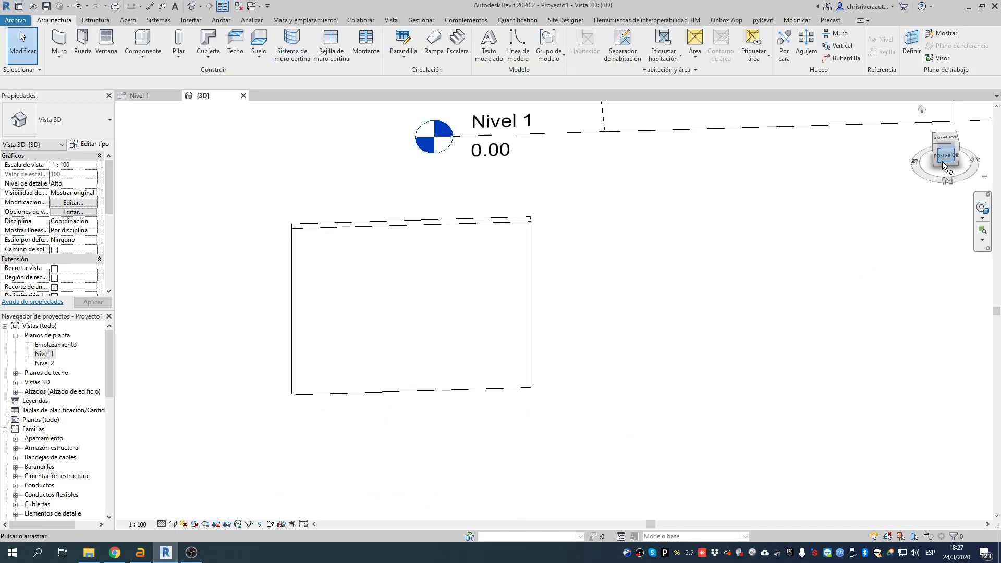
{"action": "scroll", "coordinate": [409, 307], "scroll_direction": "up", "scroll_amount": 5}
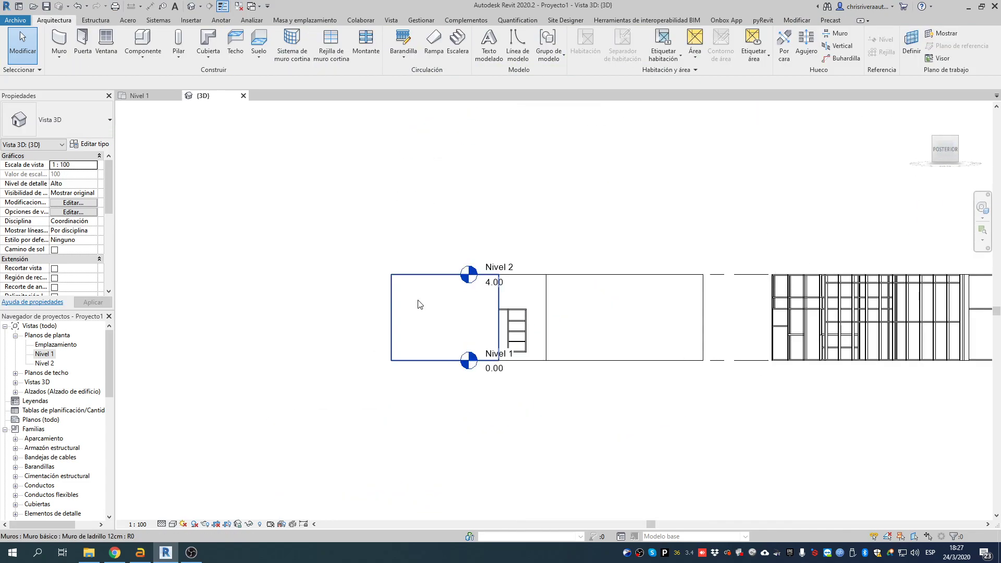
{"action": "scroll", "coordinate": [442, 323], "scroll_direction": "up", "scroll_amount": 3}
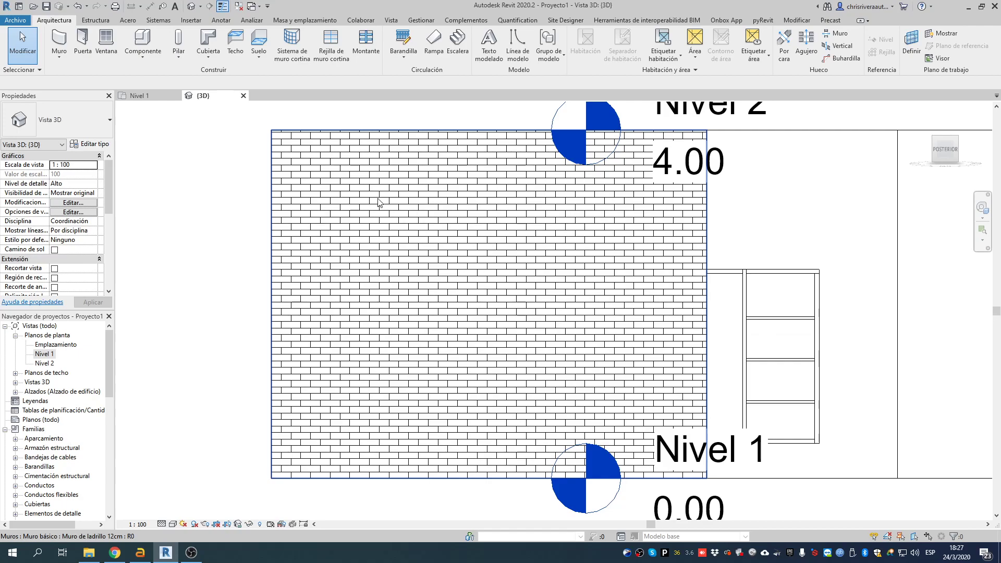
Change the structural layer's material in the brick wall type to "Ladrillo, oscuro fundido, soldado".
{"action": "left_click", "coordinate": [417, 257]}
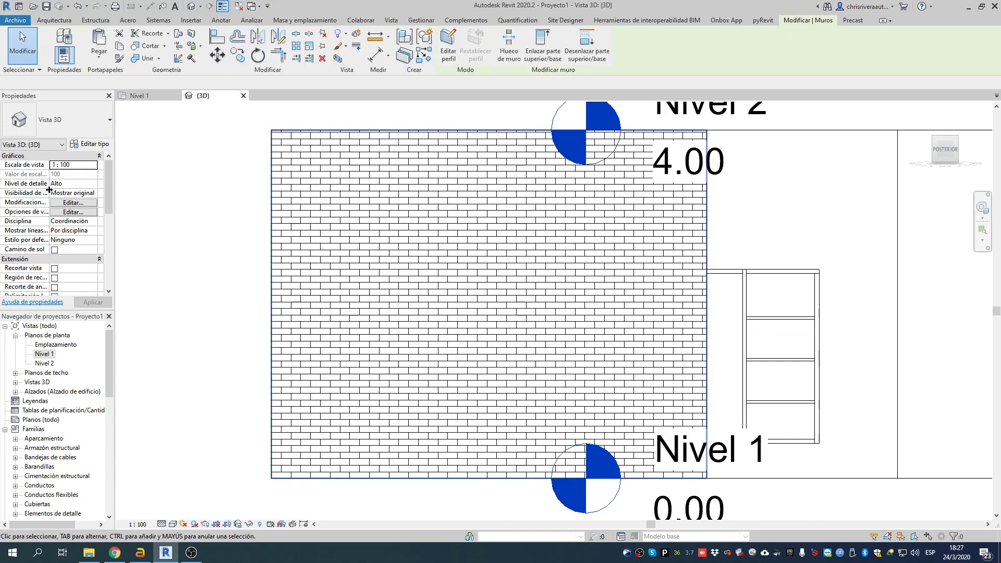
{"action": "left_click", "coordinate": [91, 144]}
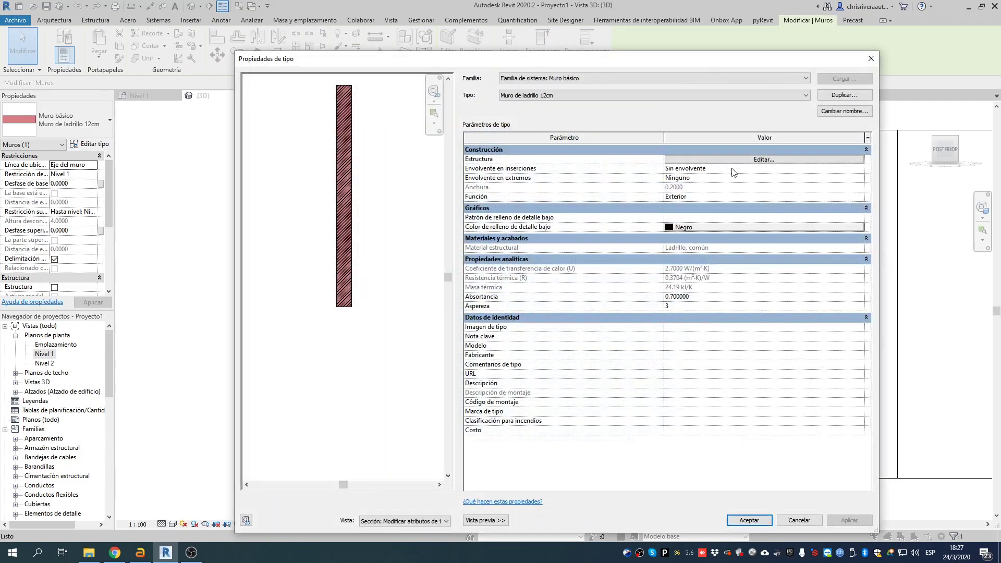
{"action": "left_click", "coordinate": [737, 157]}
{"action": "left_click", "coordinate": [626, 158]}
{"action": "left_click", "coordinate": [636, 158]}
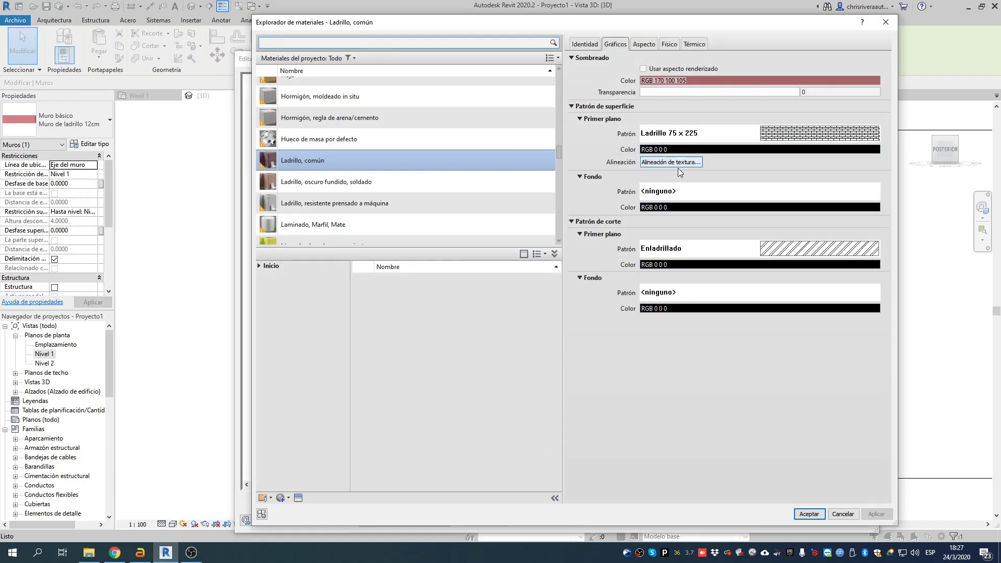
{"action": "left_click", "coordinate": [345, 182]}
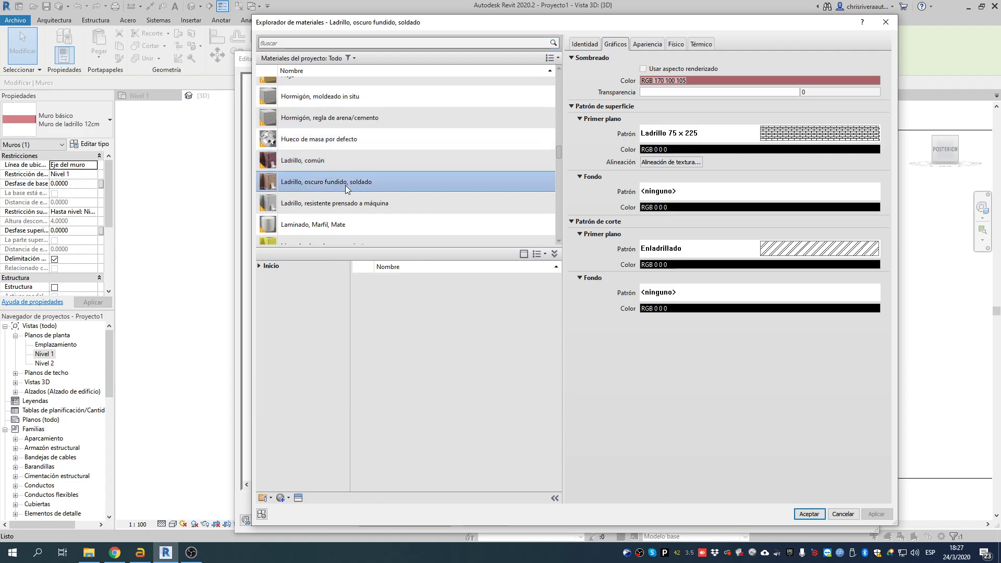
{"action": "scroll", "coordinate": [308, 180], "scroll_direction": "up", "scroll_amount": 1}
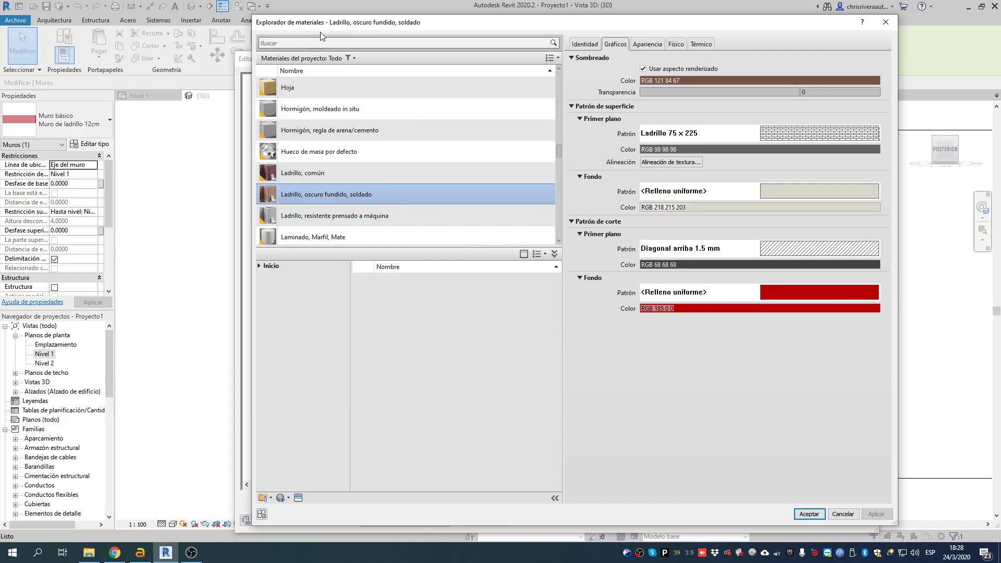
{"action": "left_click", "coordinate": [808, 514]}
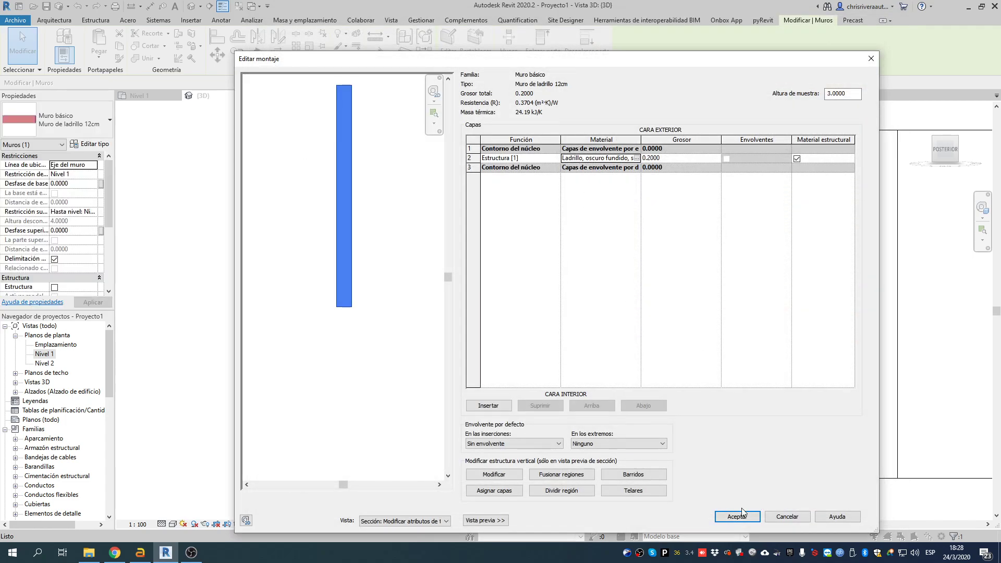
{"action": "left_click", "coordinate": [736, 516]}
{"action": "left_click", "coordinate": [761, 520]}
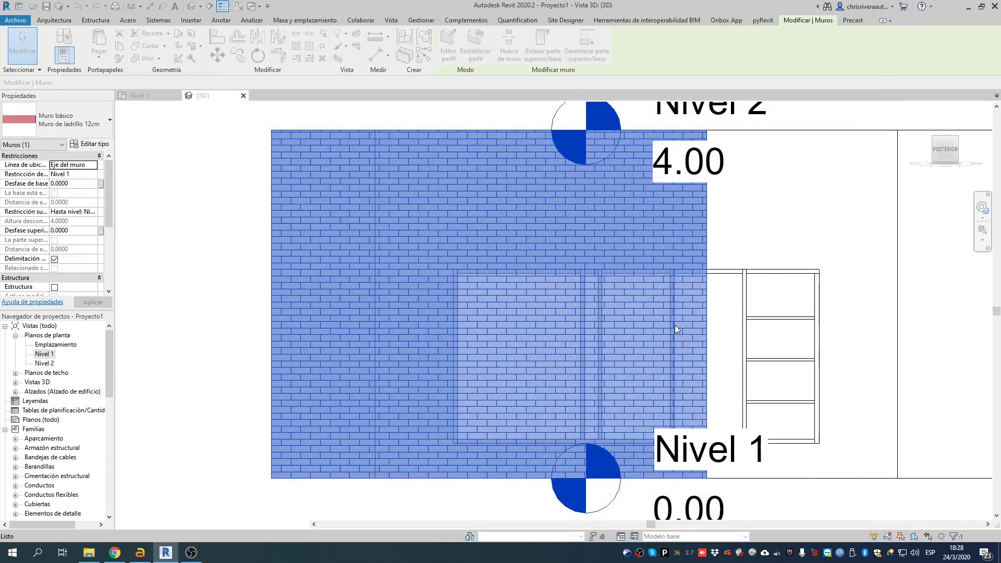
{"action": "key", "text": "Escape"}
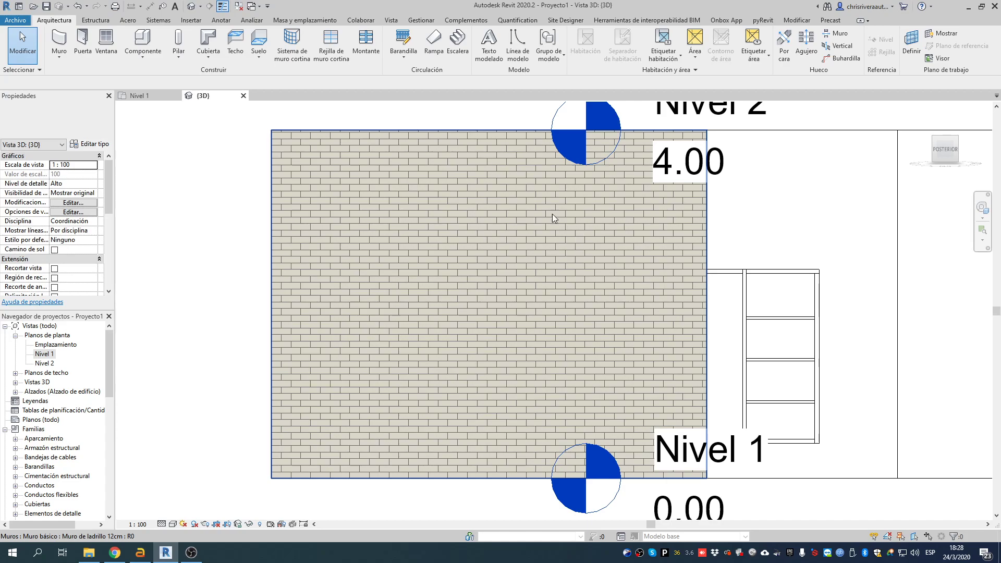
{"action": "scroll", "coordinate": [462, 229], "scroll_direction": "down", "scroll_amount": 2}
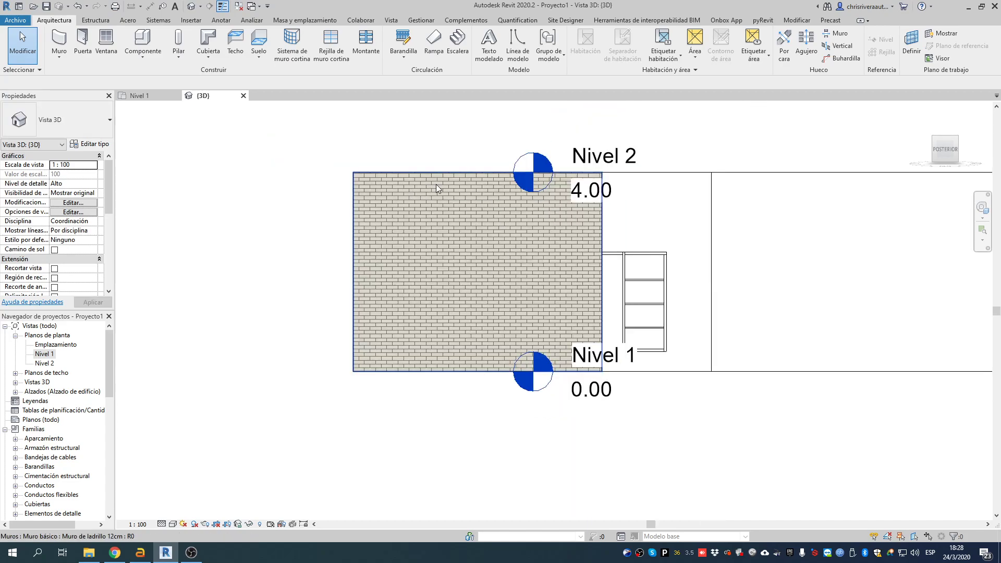
In the Nivel 1 floor plan, draw a vertical section line crossing the middle of the brick wall.
{"action": "double_click", "coordinate": [44, 354]}
{"action": "scroll", "coordinate": [385, 230], "scroll_direction": "down", "scroll_amount": 4}
{"action": "scroll", "coordinate": [381, 240], "scroll_direction": "down", "scroll_amount": 3}
{"action": "middle_click_drag", "start_coordinate": [297, 238], "coordinate": [292, 346]}
{"action": "scroll", "coordinate": [397, 243], "scroll_direction": "up", "scroll_amount": 5}
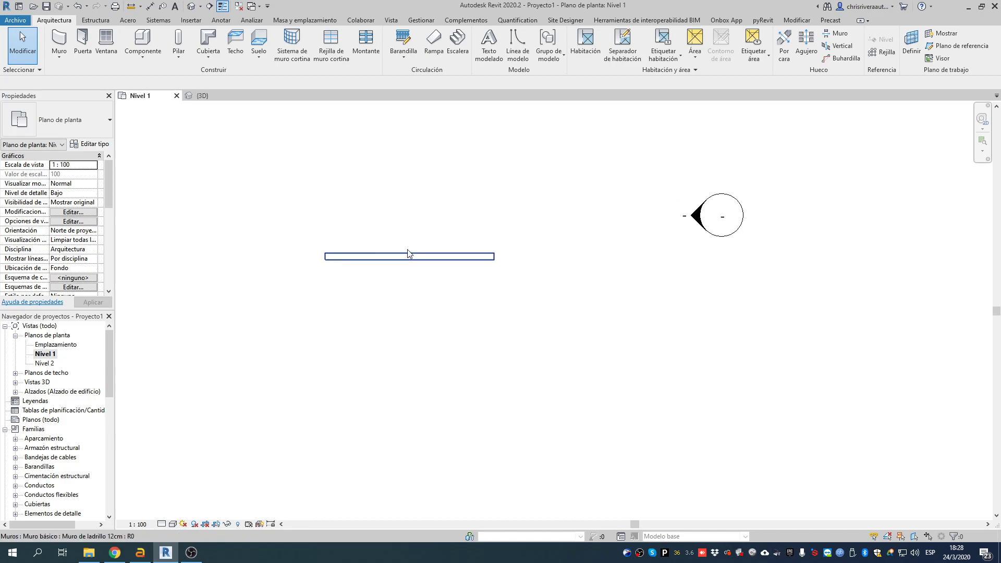
{"action": "scroll", "coordinate": [404, 230], "scroll_direction": "up", "scroll_amount": 3}
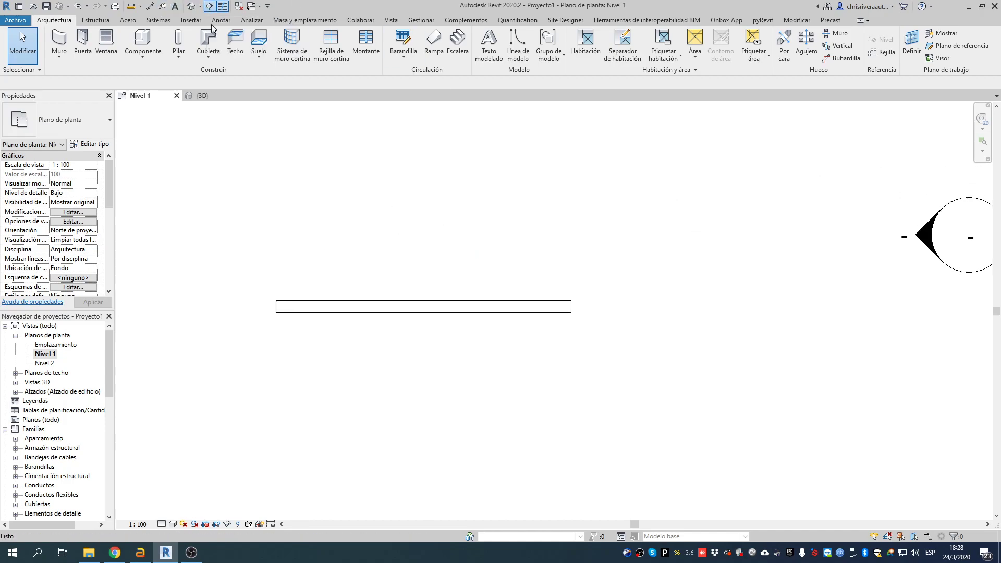
{"action": "left_click", "coordinate": [209, 5]}
{"action": "left_click", "coordinate": [421, 366]}
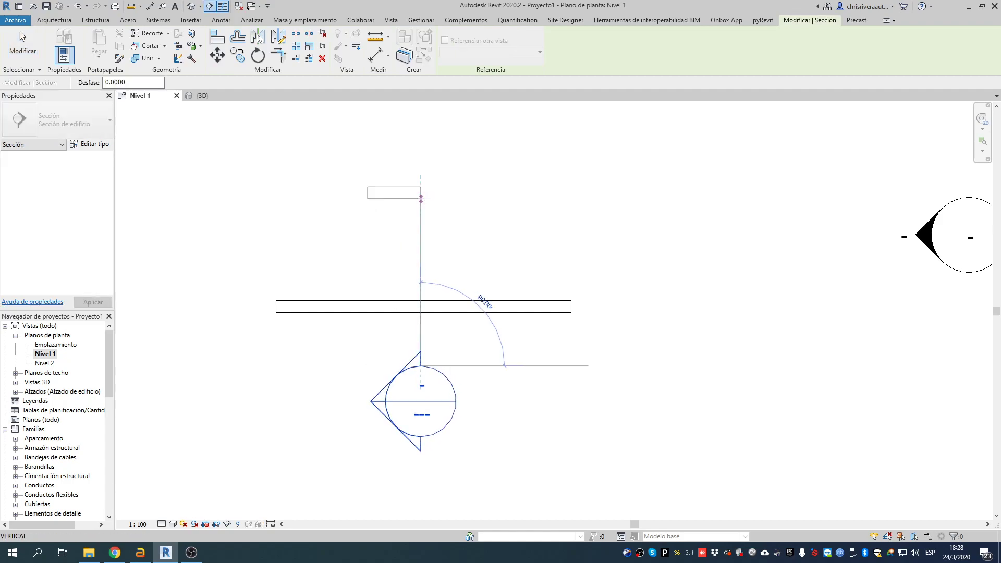
{"action": "left_click", "coordinate": [422, 197]}
{"action": "key", "text": "Escape"}
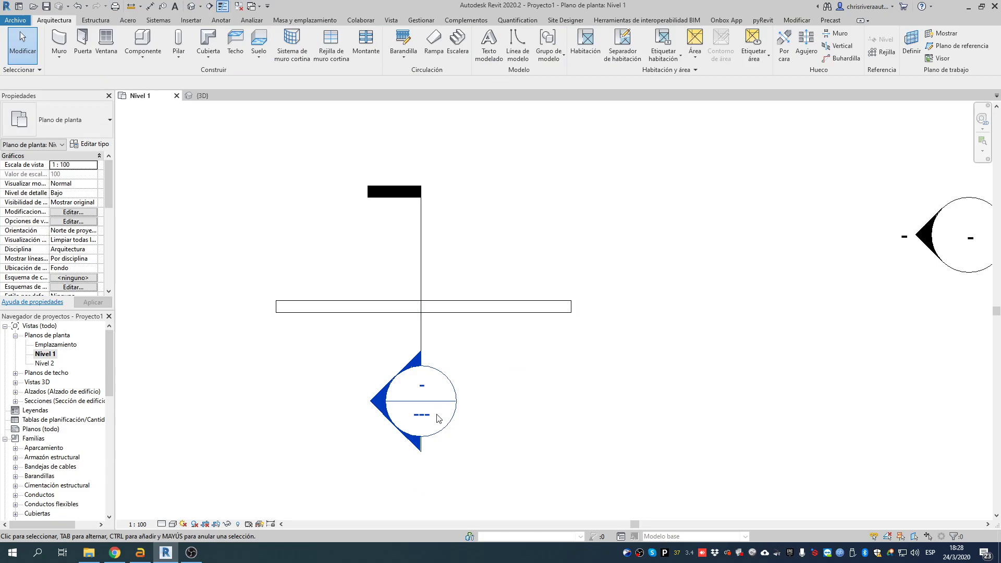
Open the new section view and set its detail level to Medio.
{"action": "double_click", "coordinate": [380, 403]}
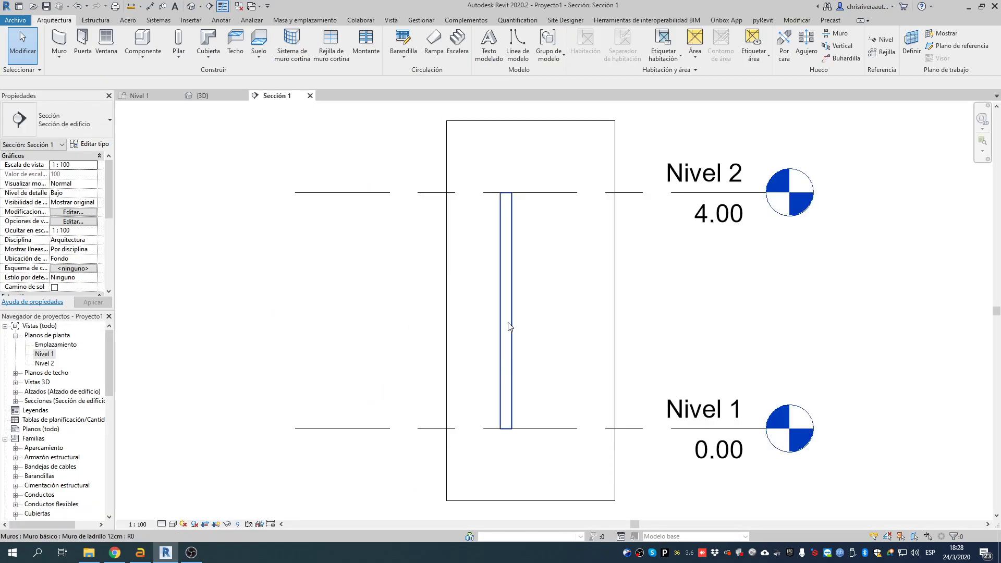
{"action": "scroll", "coordinate": [527, 298], "scroll_direction": "up", "scroll_amount": 3}
{"action": "middle_click_drag", "start_coordinate": [526, 297], "coordinate": [513, 254]}
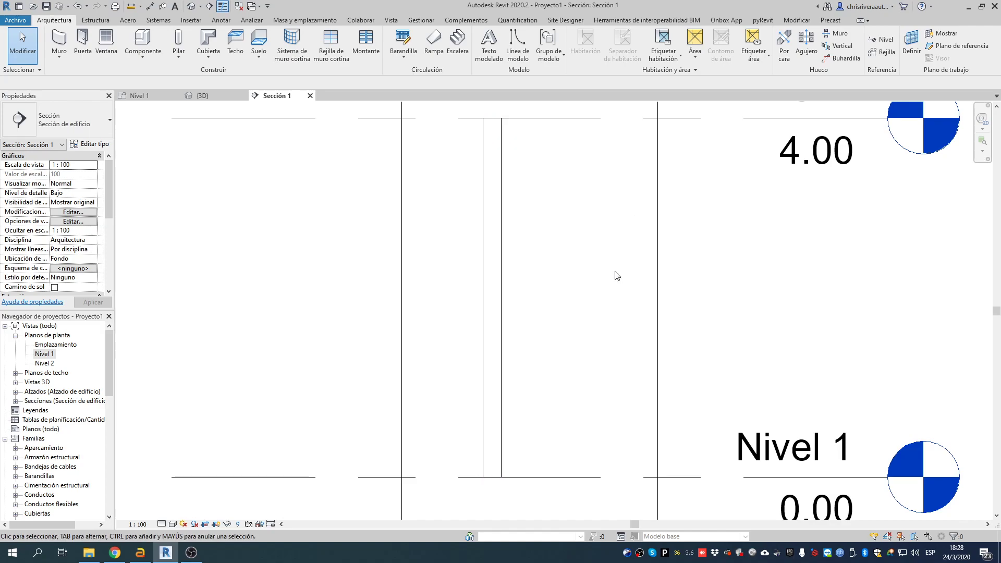
{"action": "left_click", "coordinate": [161, 524]}
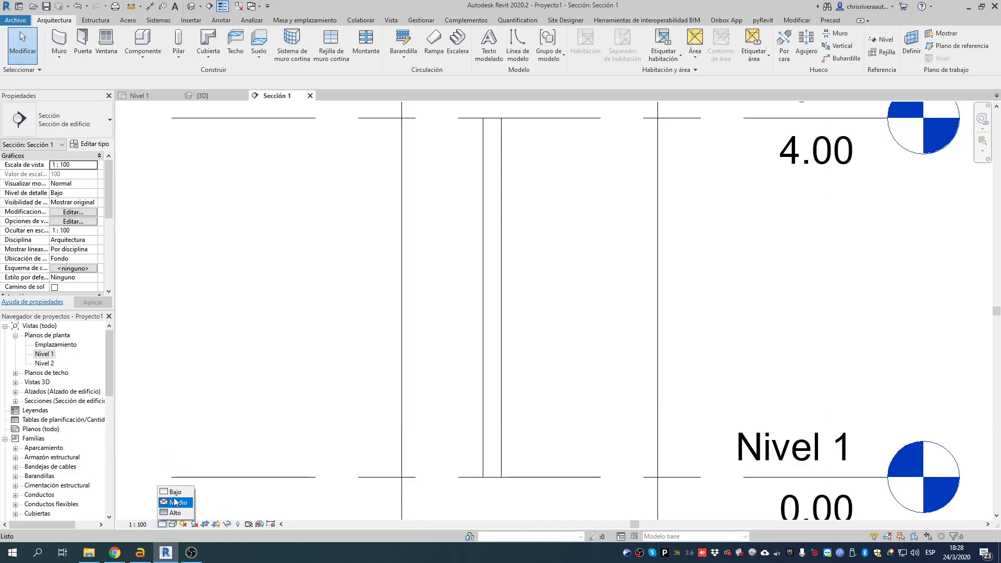
{"action": "left_click", "coordinate": [180, 502]}
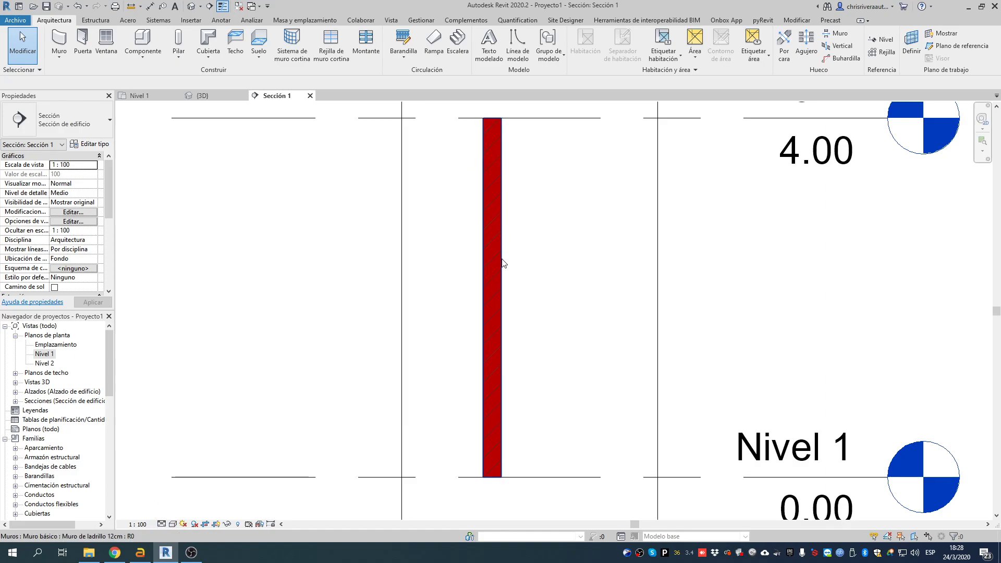
Examine the wall's cut pattern up close and set the section's detail level to Alto.
{"action": "scroll", "coordinate": [489, 223], "scroll_direction": "up", "scroll_amount": 5}
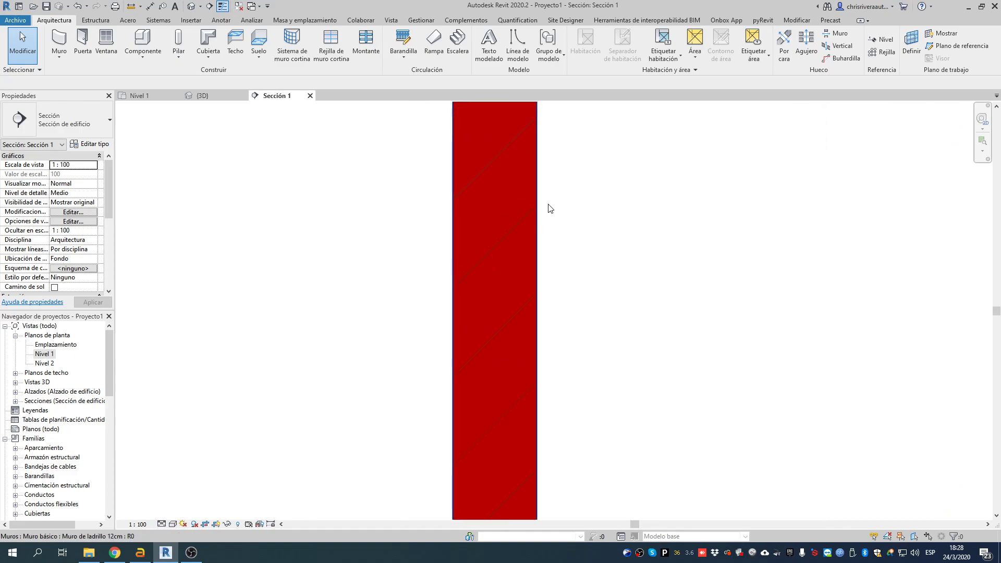
{"action": "scroll", "coordinate": [452, 267], "scroll_direction": "down", "scroll_amount": 4}
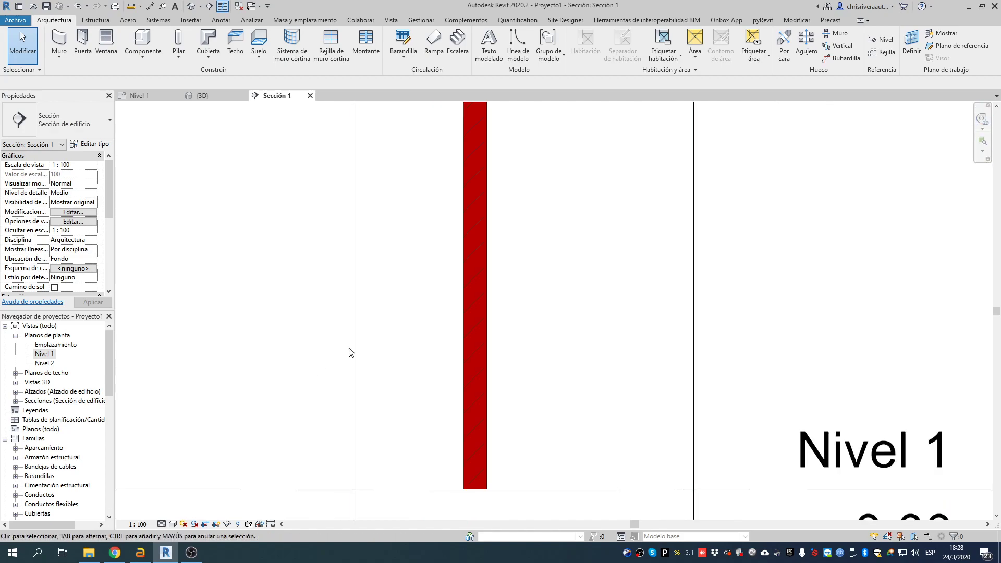
{"action": "scroll", "coordinate": [340, 358], "scroll_direction": "down", "scroll_amount": 1}
{"action": "left_click", "coordinate": [173, 524]}
{"action": "left_click", "coordinate": [175, 512]}
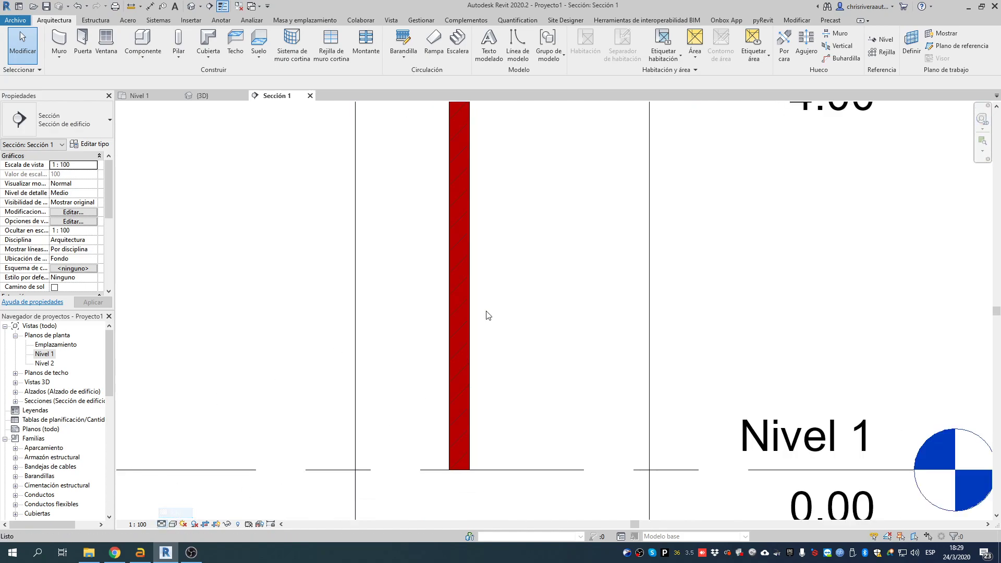
Set the section view's detail level to Bajo.
{"action": "left_click", "coordinate": [173, 523]}
{"action": "left_click", "coordinate": [174, 511]}
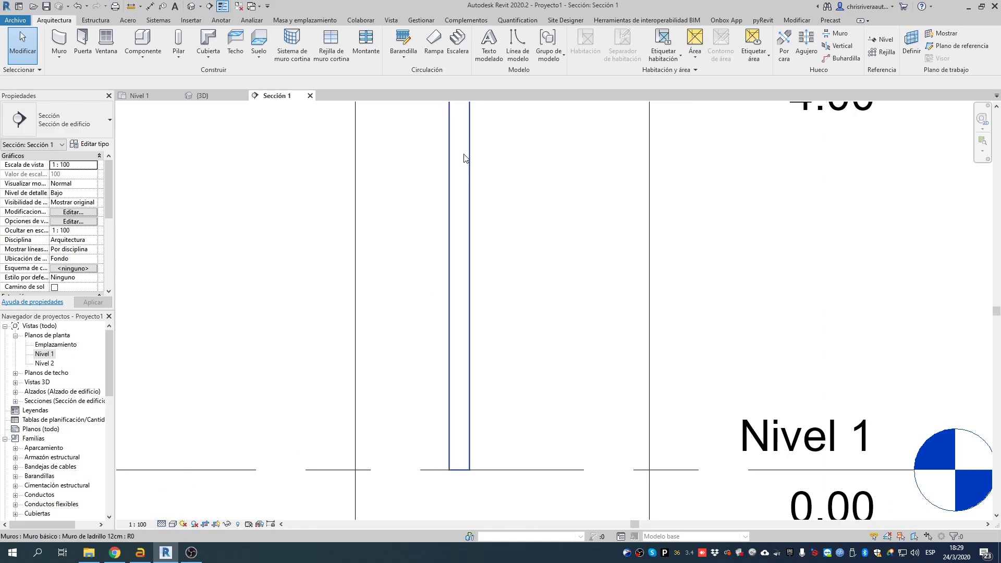
{"action": "scroll", "coordinate": [503, 287], "scroll_direction": "down", "scroll_amount": 3}
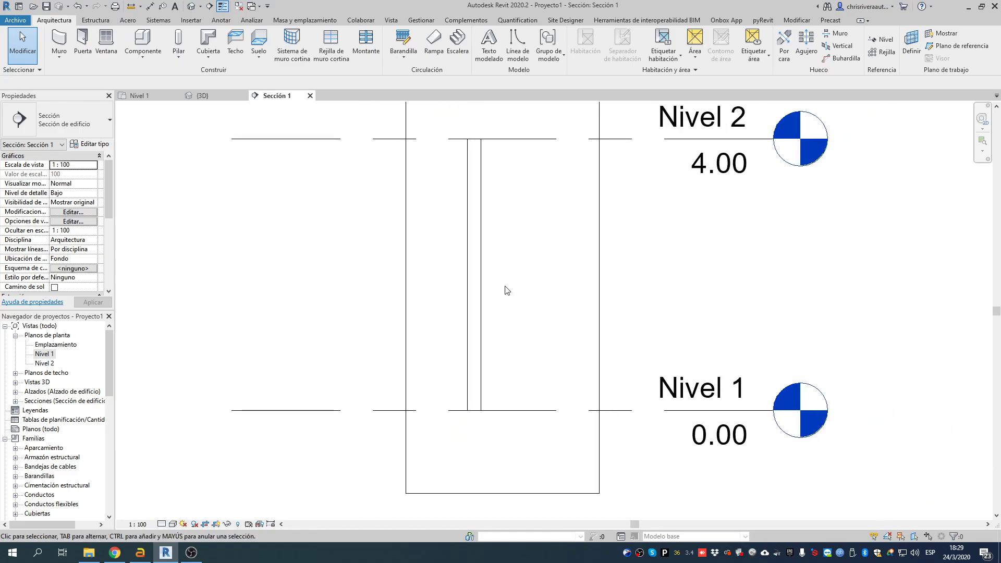
{"action": "scroll", "coordinate": [512, 290], "scroll_direction": "up", "scroll_amount": 1}
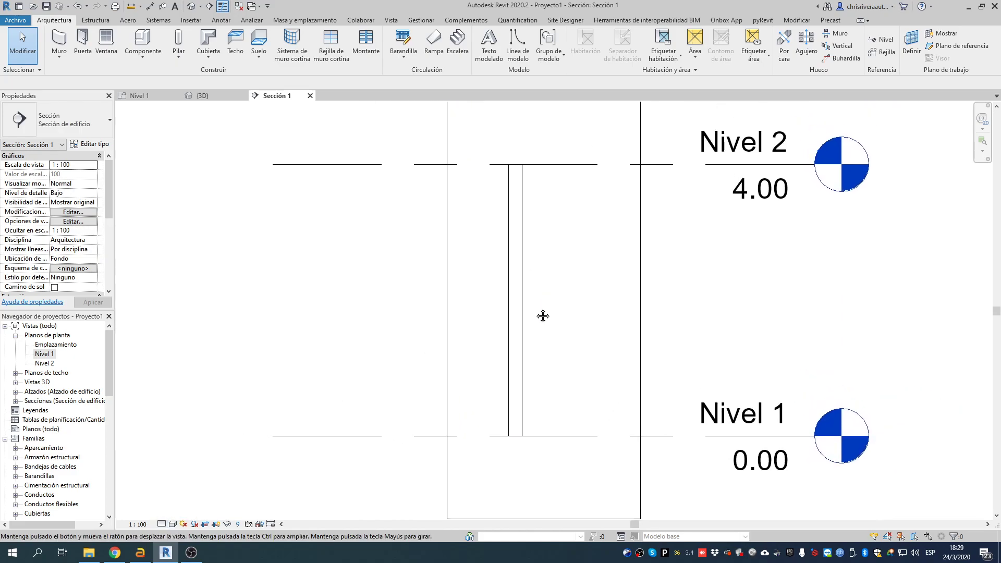
Set the low-detail fill pattern of the sectioned brick wall's type to <Relleno uniforme>.
{"action": "left_click", "coordinate": [517, 340]}
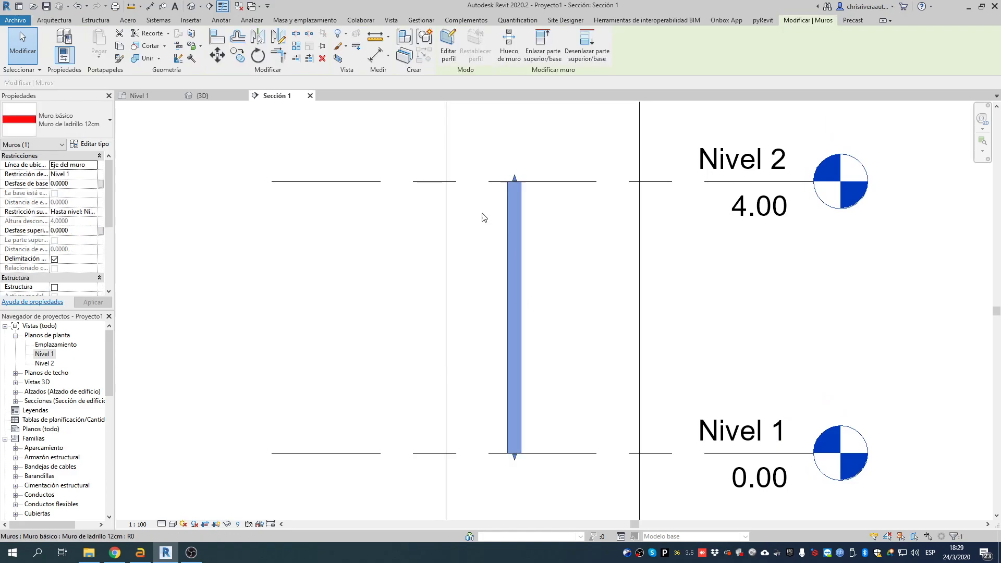
{"action": "left_click", "coordinate": [90, 144]}
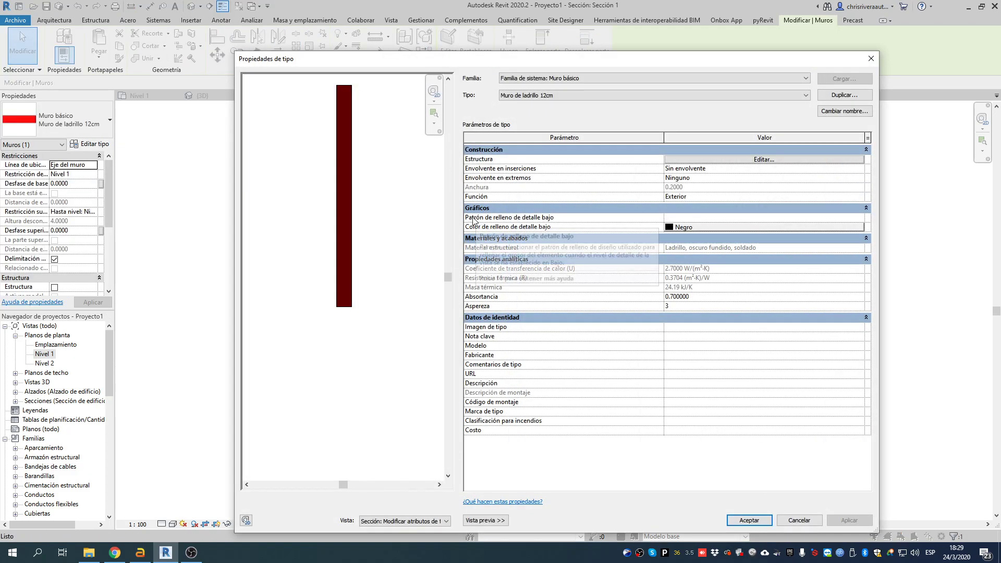
{"action": "left_click", "coordinate": [838, 218]}
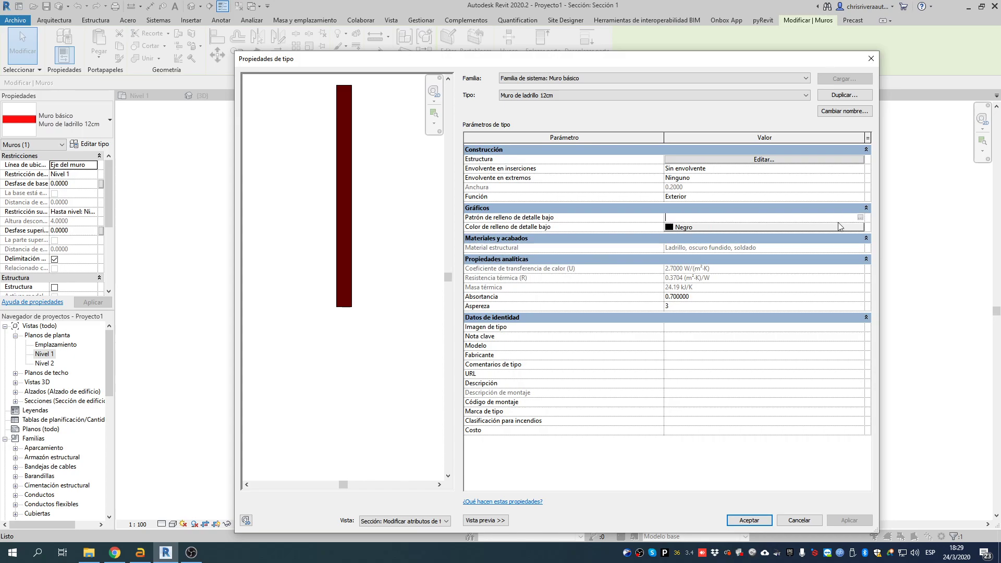
{"action": "left_click", "coordinate": [860, 217]}
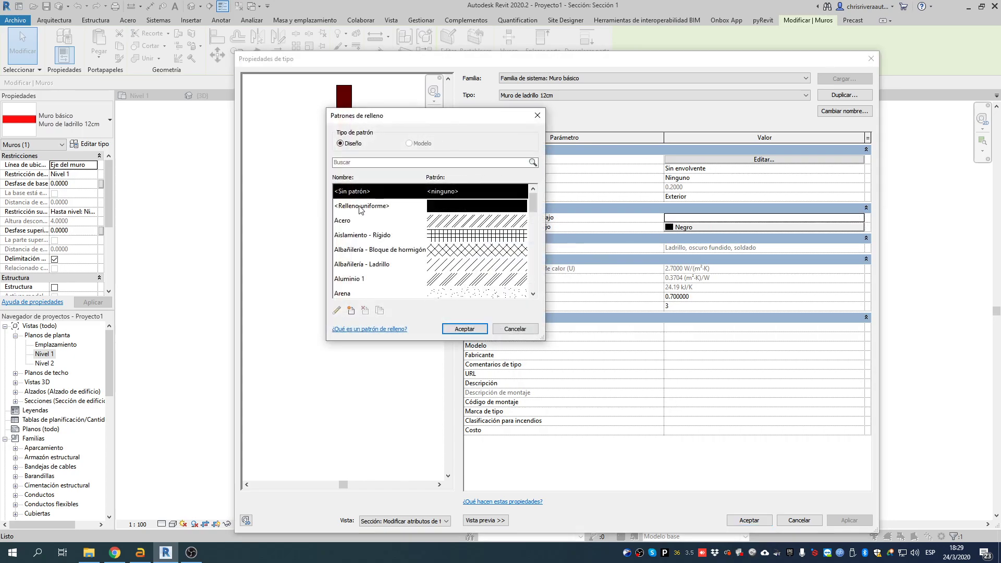
{"action": "left_click", "coordinate": [360, 207]}
{"action": "left_click", "coordinate": [464, 329]}
Set the wall type's low-detail fill color to dark gray RGB 069-069-069 and apply the change.
{"action": "left_click", "coordinate": [688, 227]}
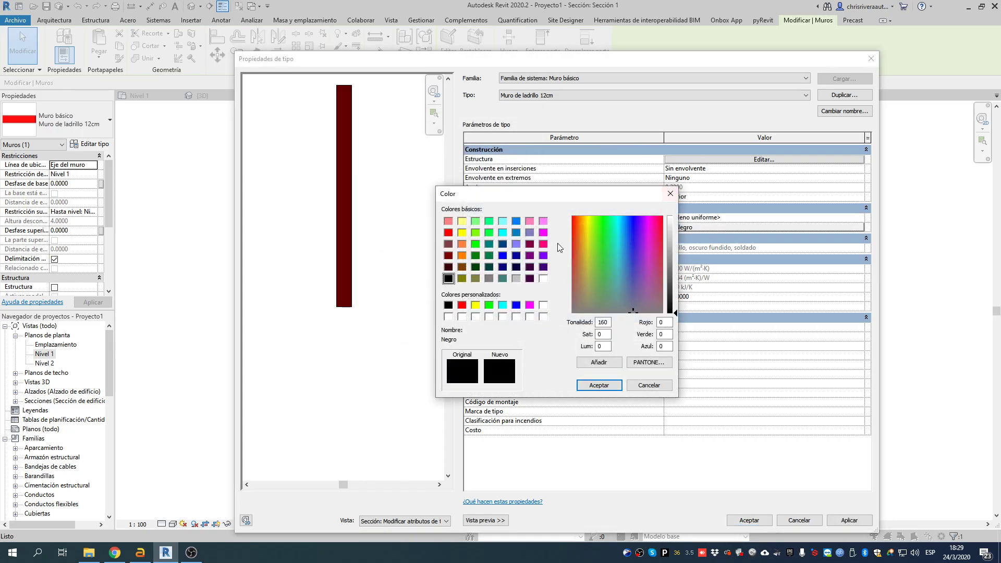
{"action": "left_click", "coordinate": [671, 288]}
{"action": "left_click", "coordinate": [600, 386]}
{"action": "left_click", "coordinate": [847, 520]}
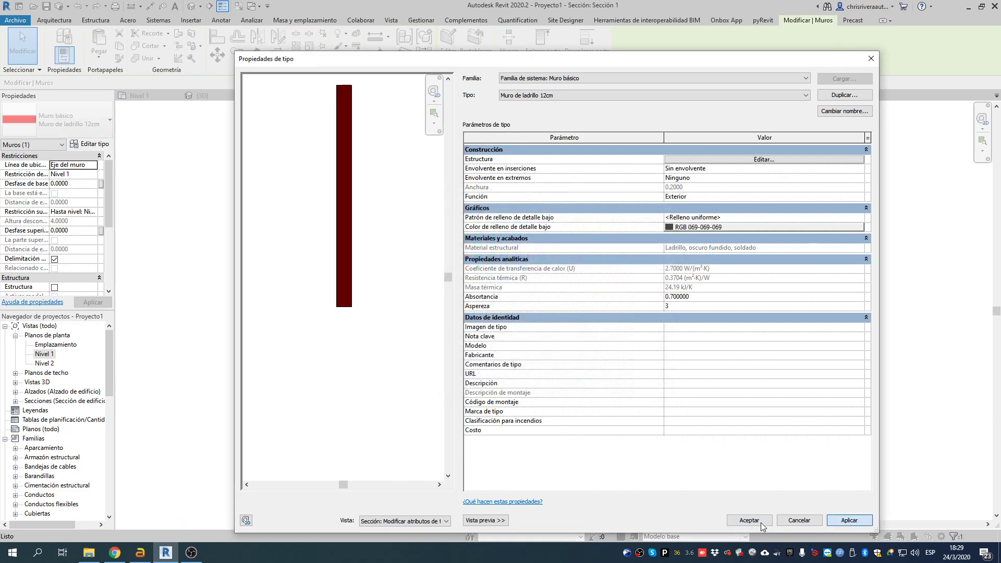
Accept the wall type's low-detail graphics settings and reopen its type properties from the sectioned wall to check them.
{"action": "left_click", "coordinate": [751, 520]}
{"action": "left_click", "coordinate": [784, 311]}
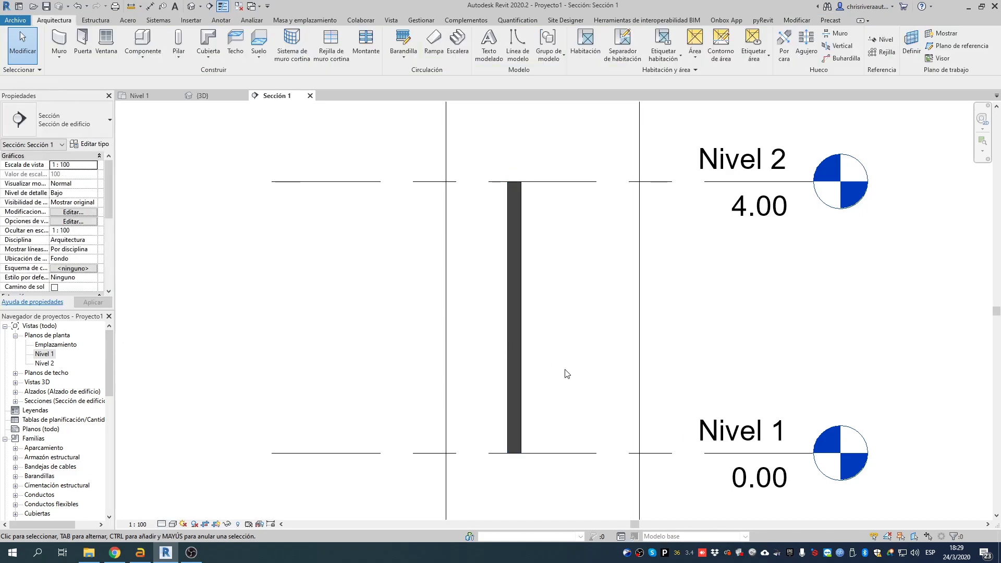
{"action": "left_click", "coordinate": [508, 278]}
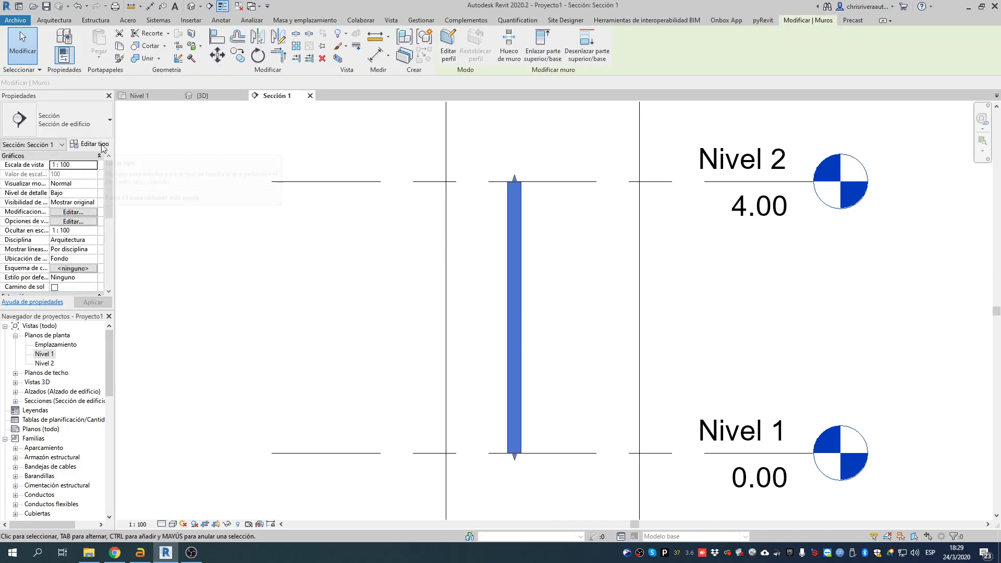
{"action": "left_click", "coordinate": [93, 144]}
{"action": "left_click", "coordinate": [870, 56]}
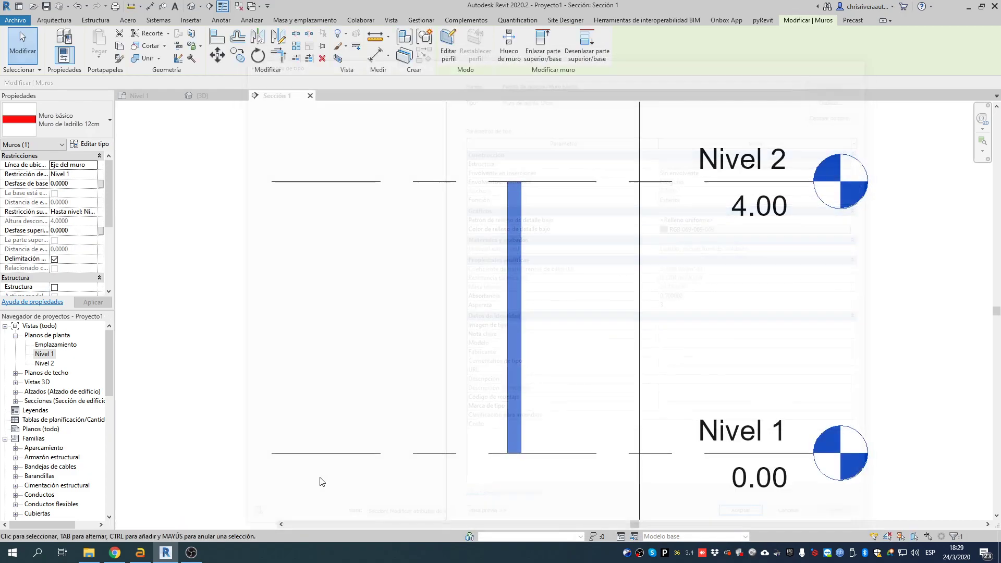
Set the section view's detail level to Alto and its visual style to Línea oculta.
{"action": "left_click", "coordinate": [173, 524]}
{"action": "left_click", "coordinate": [199, 483]}
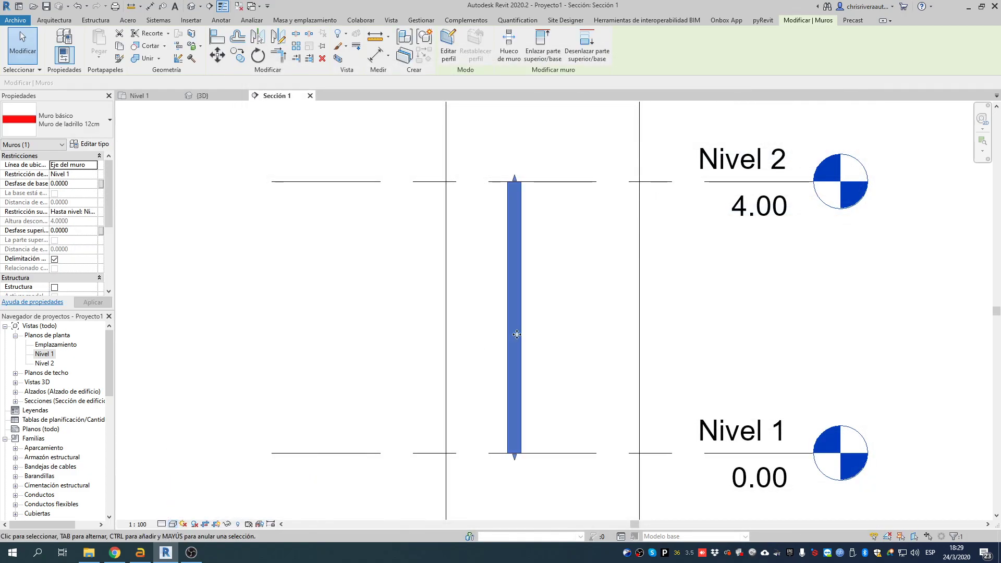
{"action": "left_click", "coordinate": [162, 524]}
{"action": "left_click", "coordinate": [174, 513]}
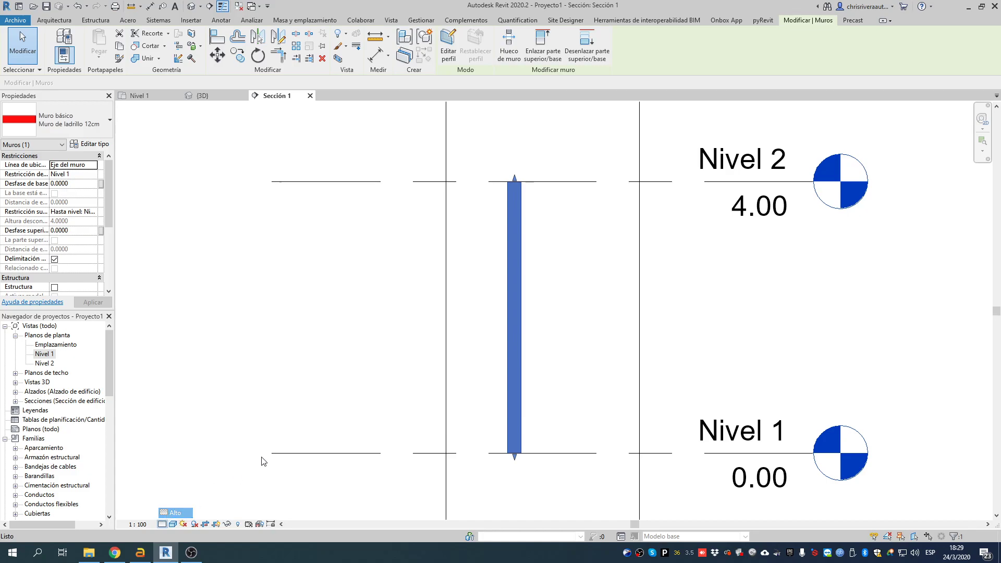
{"action": "left_click", "coordinate": [237, 474]}
{"action": "left_click", "coordinate": [174, 524]}
{"action": "left_click", "coordinate": [193, 471]}
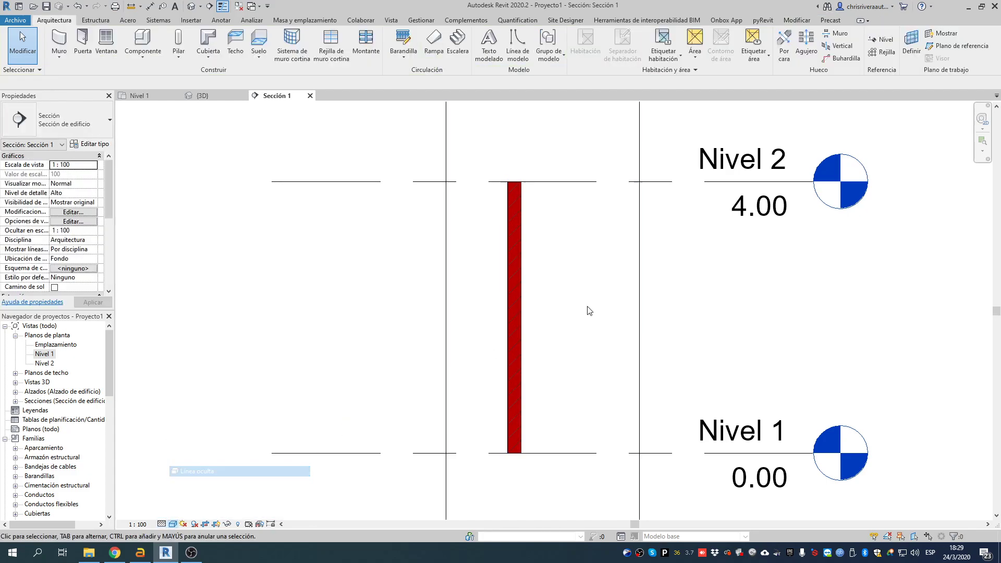
{"action": "scroll", "coordinate": [505, 245], "scroll_direction": "up", "scroll_amount": 5}
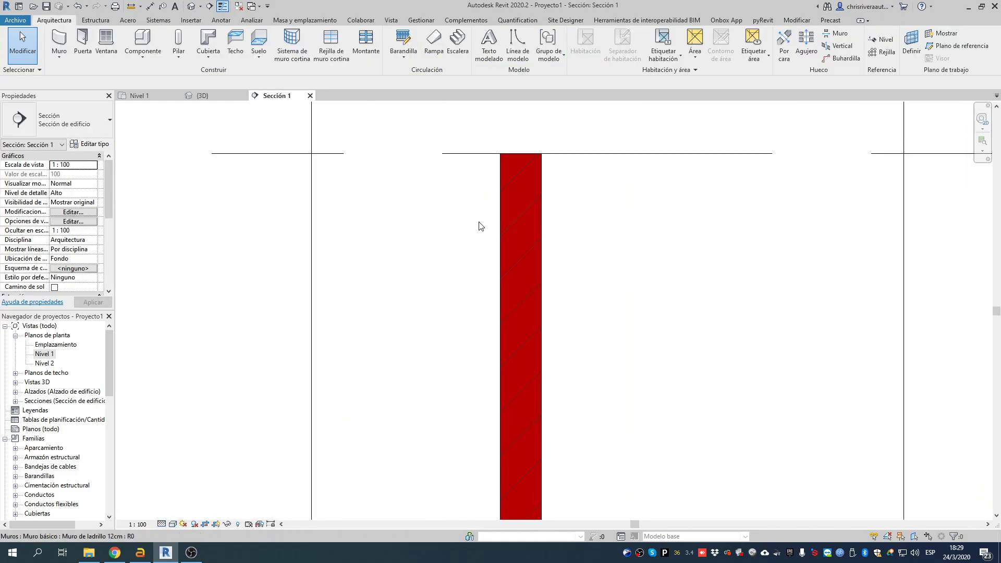
Open the 3D view, orient it to show the brick wall at an angle, and apply the Sombreado visual style.
{"action": "left_click", "coordinate": [199, 6]}
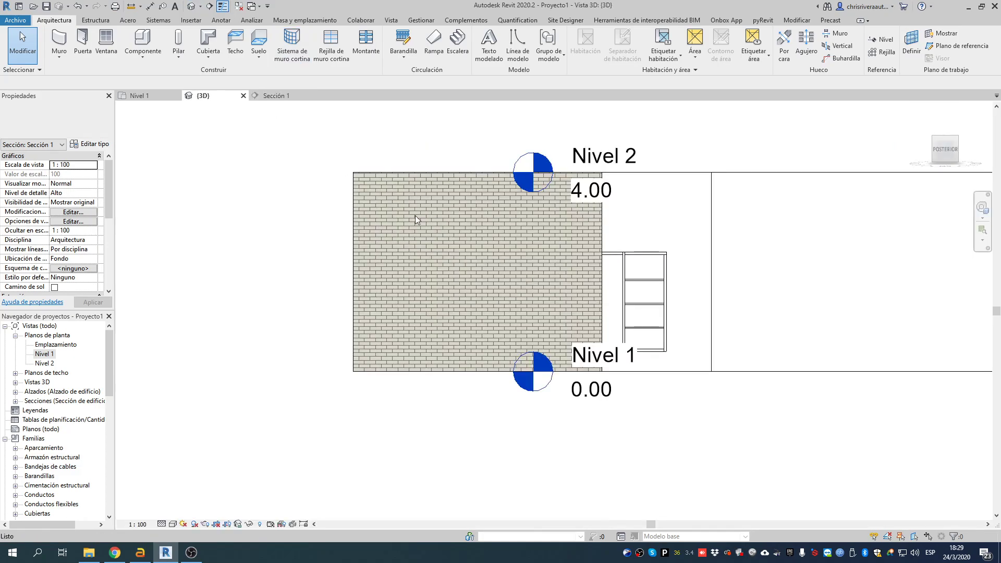
{"action": "middle_click_drag", "start_coordinate": [480, 313], "coordinate": [525, 381], "text": "shift"}
{"action": "middle_click_drag", "start_coordinate": [339, 395], "coordinate": [299, 325]}
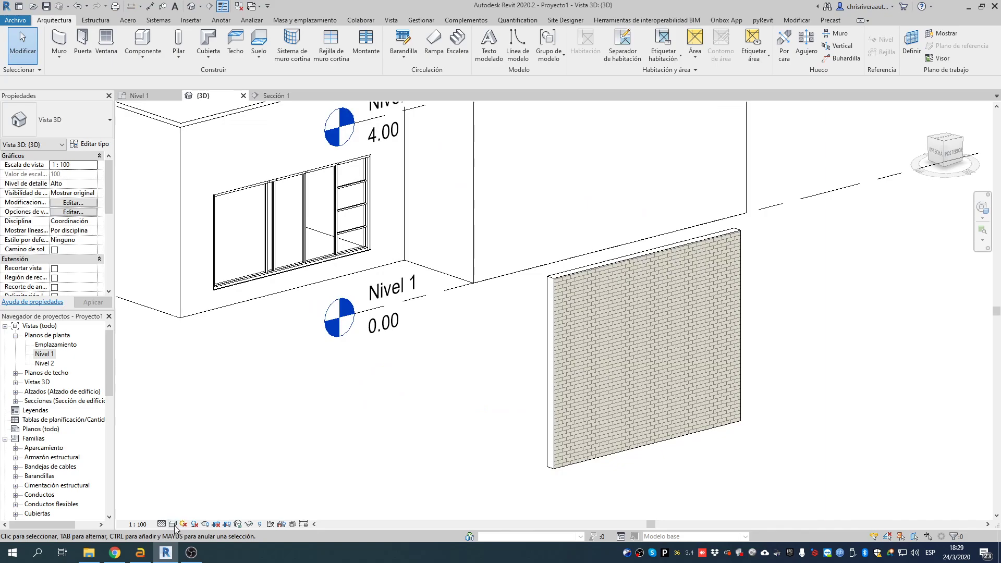
{"action": "left_click", "coordinate": [173, 525]}
{"action": "left_click", "coordinate": [189, 482]}
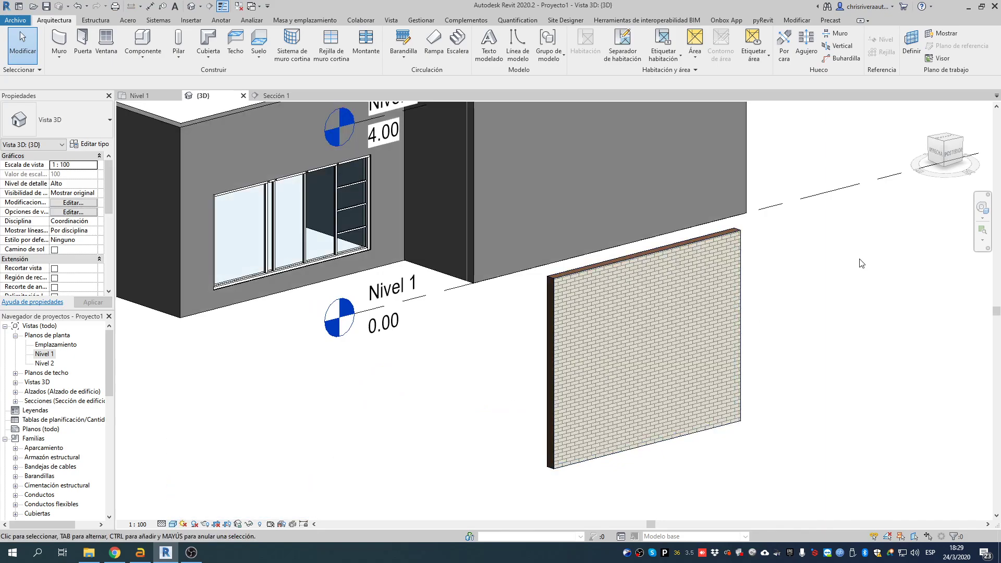
Inspect the brick wall's top corner in 3D and set the visual style to Colores coherentes.
{"action": "scroll", "coordinate": [604, 284], "scroll_direction": "up", "scroll_amount": 4}
{"action": "scroll", "coordinate": [493, 273], "scroll_direction": "up", "scroll_amount": 2}
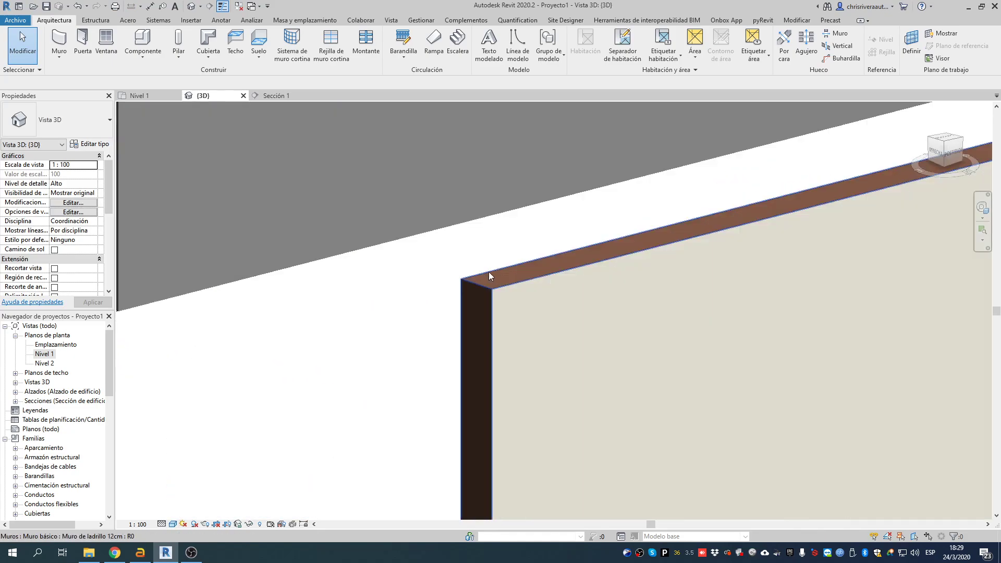
{"action": "scroll", "coordinate": [492, 273], "scroll_direction": "up", "scroll_amount": 2}
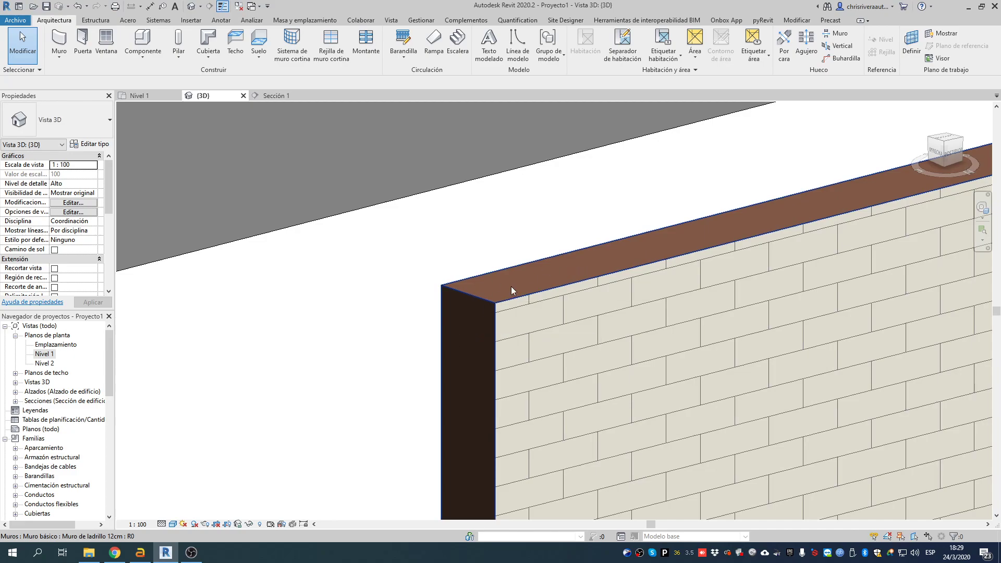
{"action": "scroll", "coordinate": [705, 342], "scroll_direction": "down", "scroll_amount": 3}
{"action": "scroll", "coordinate": [754, 365], "scroll_direction": "down", "scroll_amount": 4}
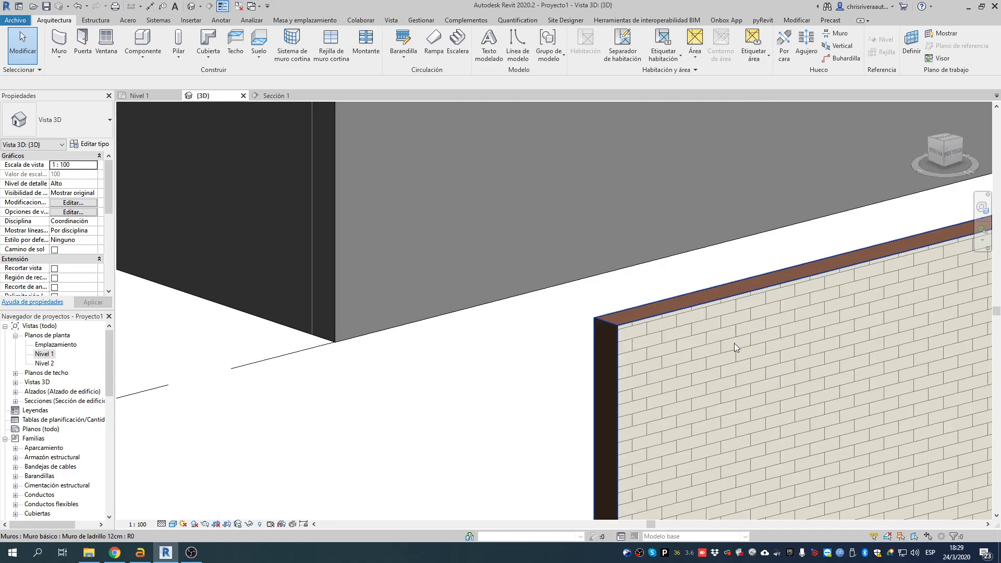
{"action": "middle_click_drag", "start_coordinate": [774, 365], "coordinate": [602, 273]}
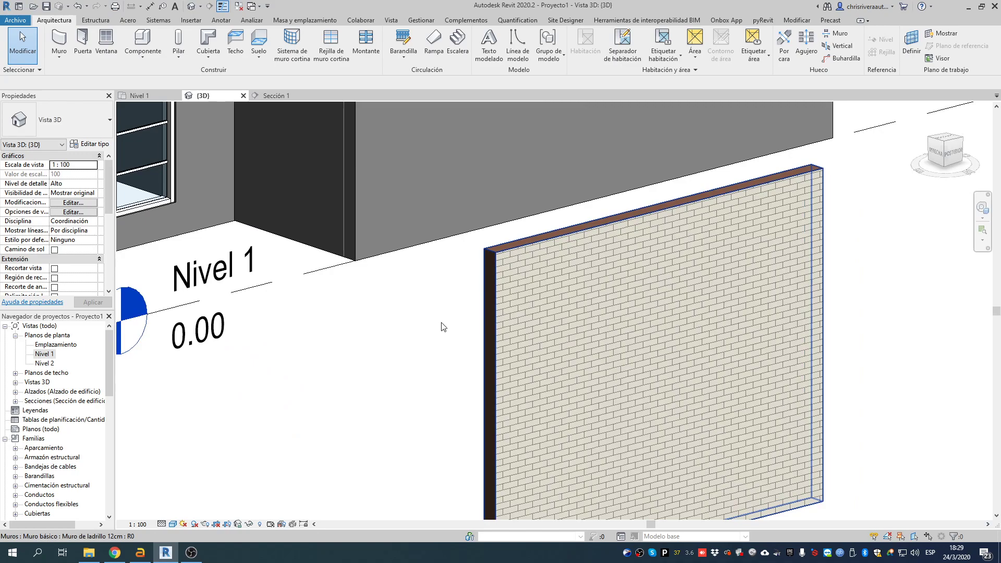
{"action": "left_click", "coordinate": [173, 524]}
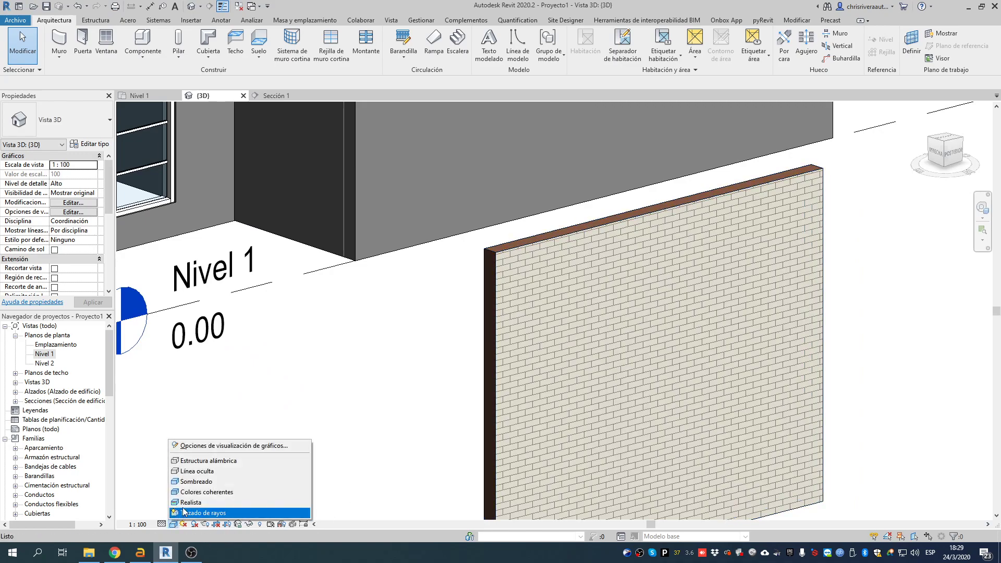
{"action": "left_click", "coordinate": [206, 493]}
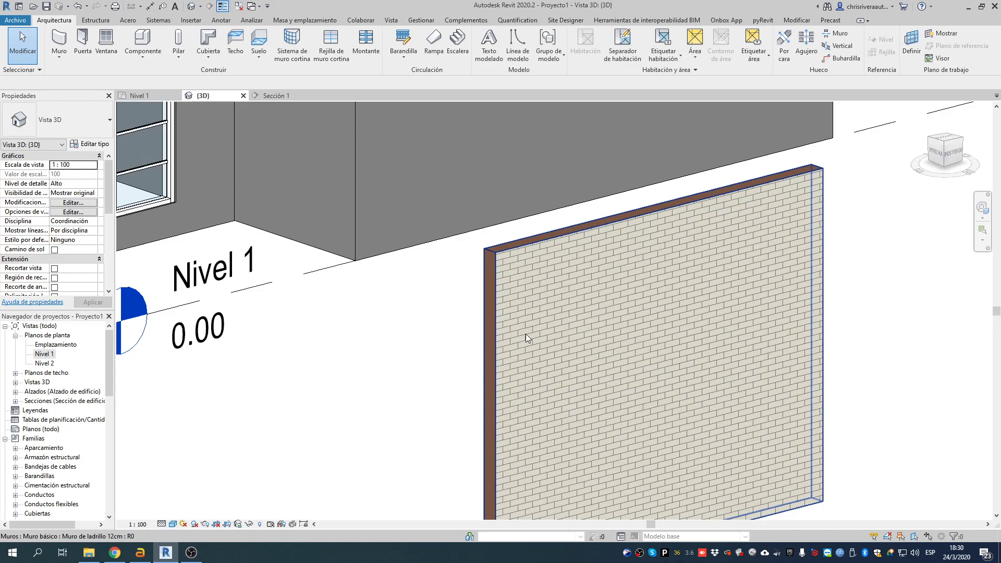
Set the 3D view's visual style to Realista and view the whole brick wall.
{"action": "left_click", "coordinate": [175, 526]}
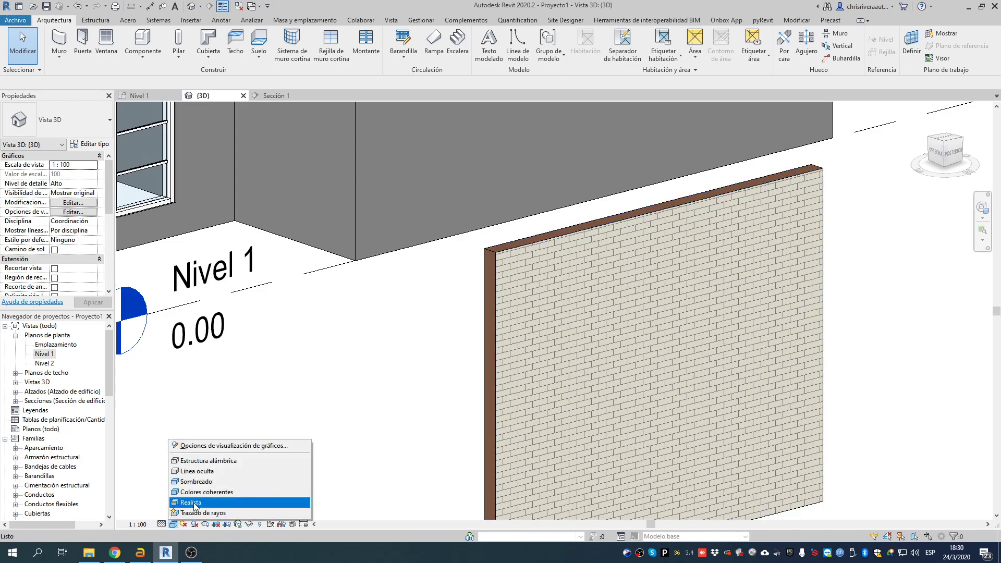
{"action": "left_click", "coordinate": [207, 503]}
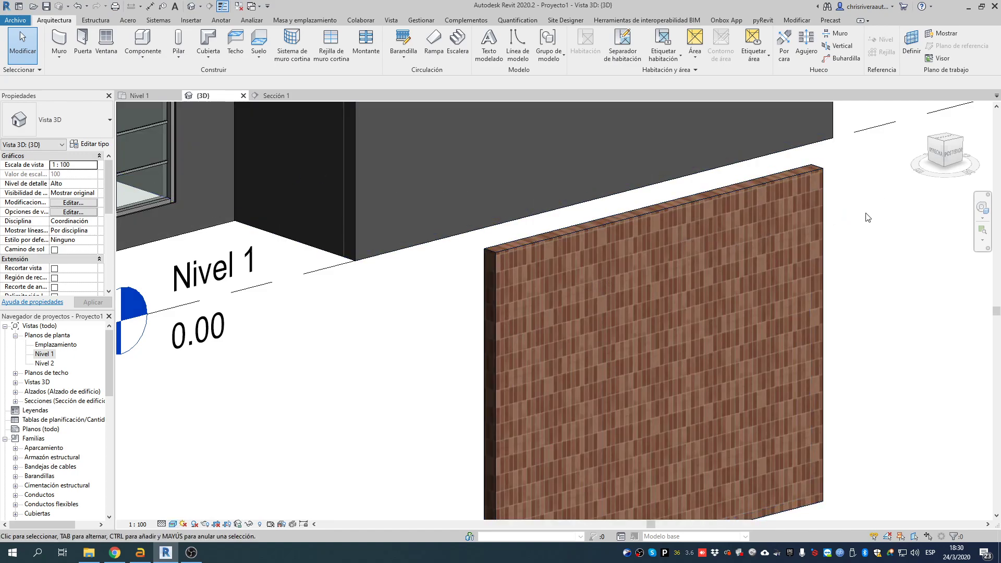
{"action": "scroll", "coordinate": [699, 283], "scroll_direction": "down", "scroll_amount": 3}
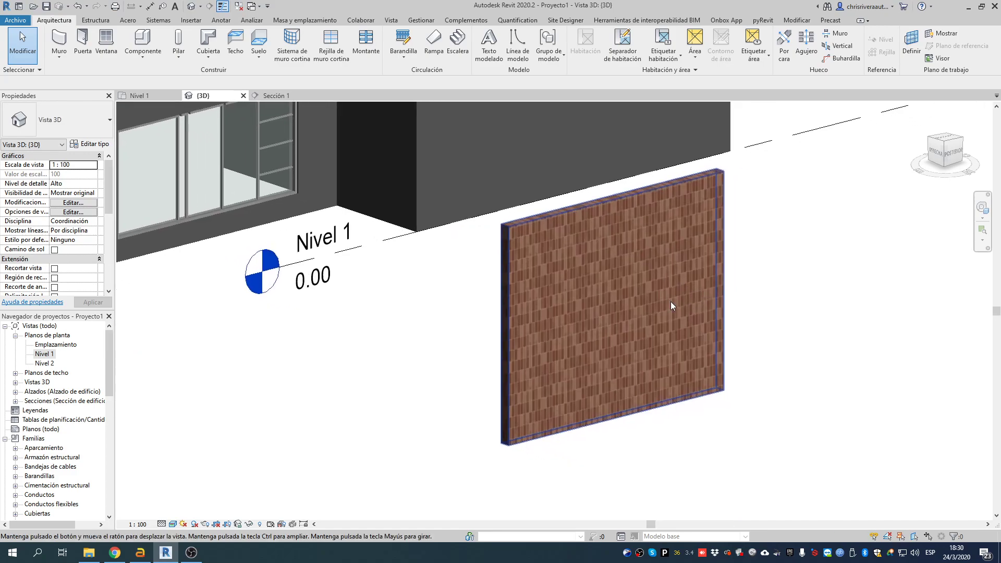
Render the 3D view with Trazado de rayos and save the image in the project under the suggested name.
{"action": "left_click", "coordinate": [172, 523]}
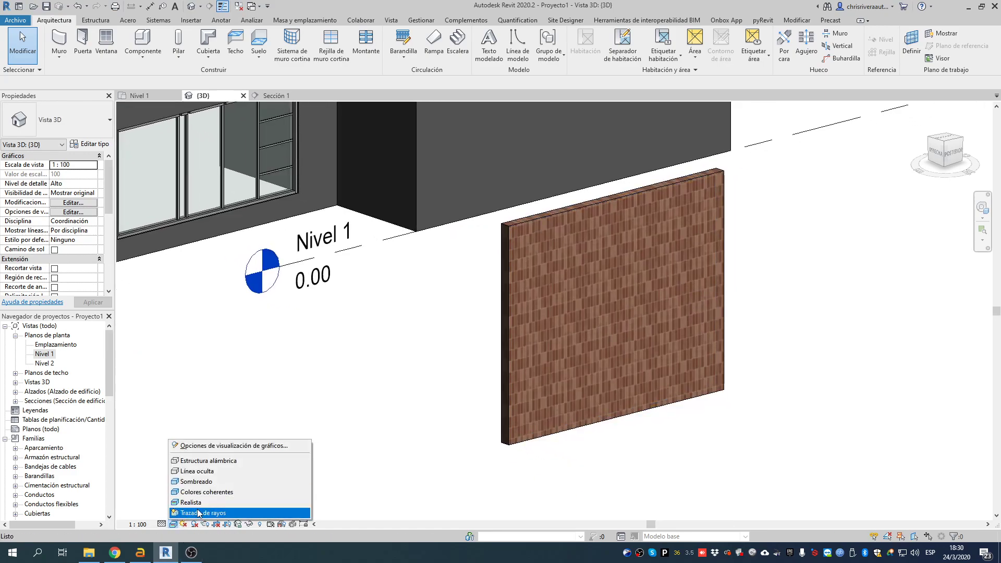
{"action": "left_click", "coordinate": [197, 513]}
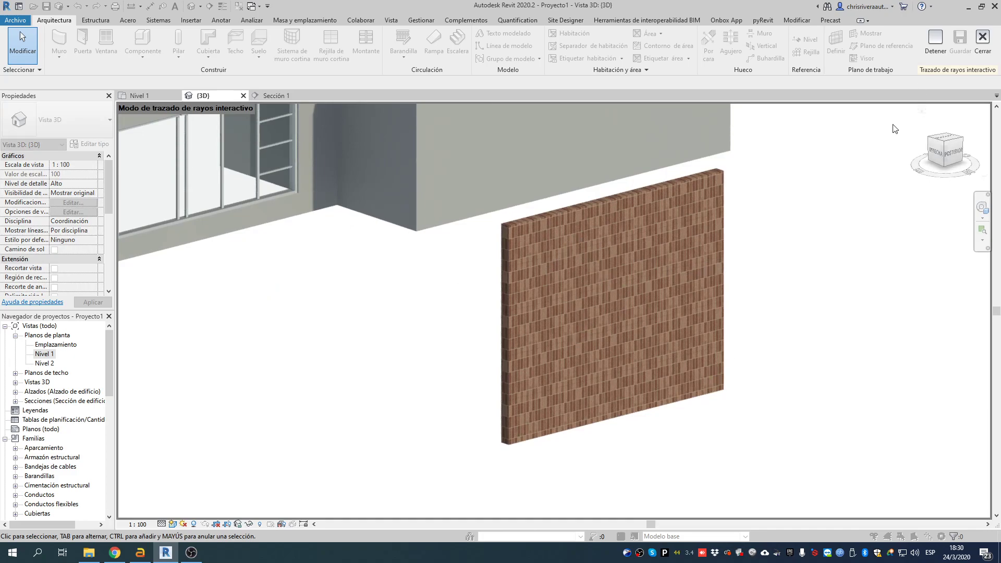
{"action": "left_click", "coordinate": [935, 42]}
{"action": "left_click", "coordinate": [960, 39]}
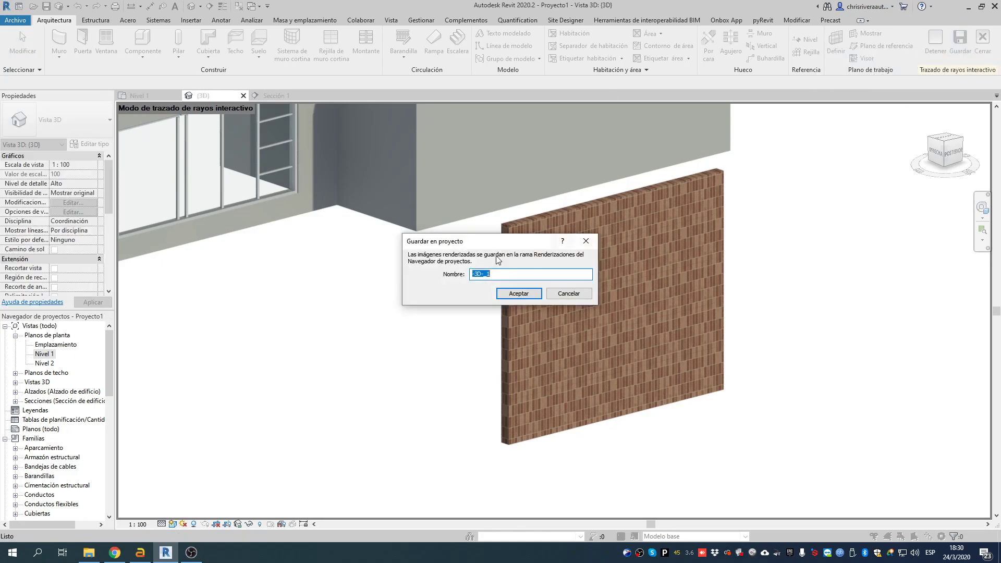
{"action": "left_click", "coordinate": [518, 293]}
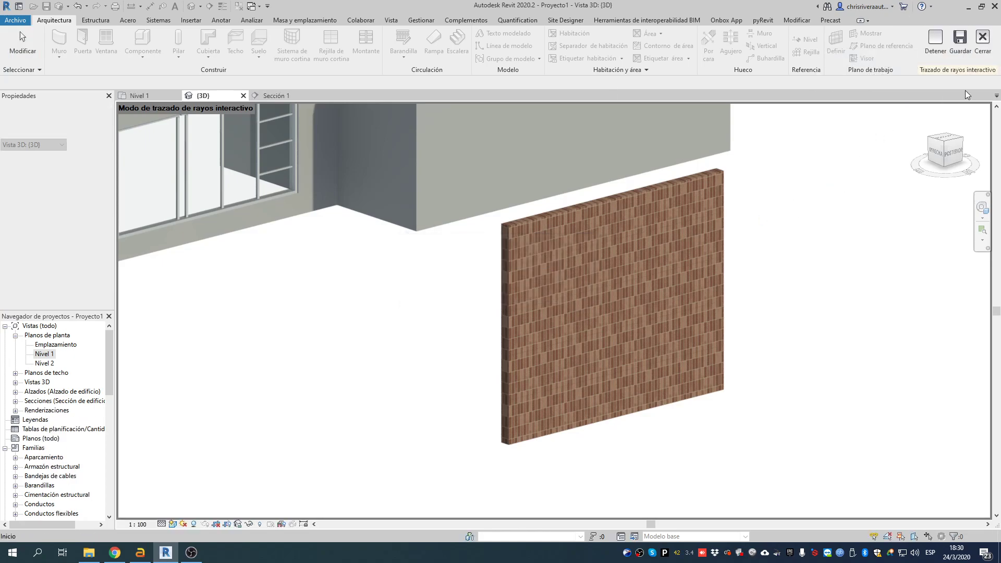
{"action": "left_click", "coordinate": [982, 40]}
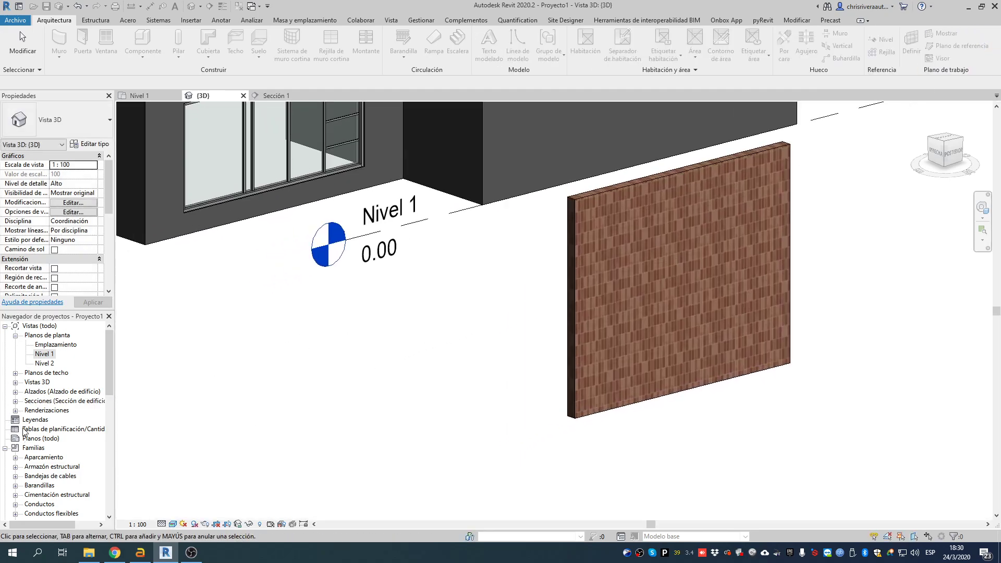
Open the saved image under Renderizaciones to view it and return to the Nivel 1 floor plan.
{"action": "left_click", "coordinate": [15, 411]}
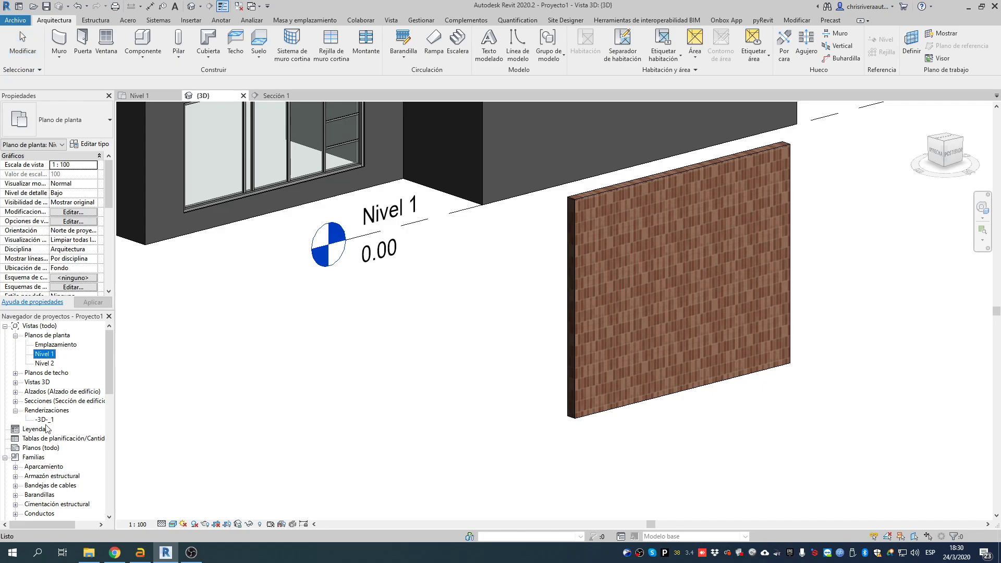
{"action": "double_click", "coordinate": [50, 420]}
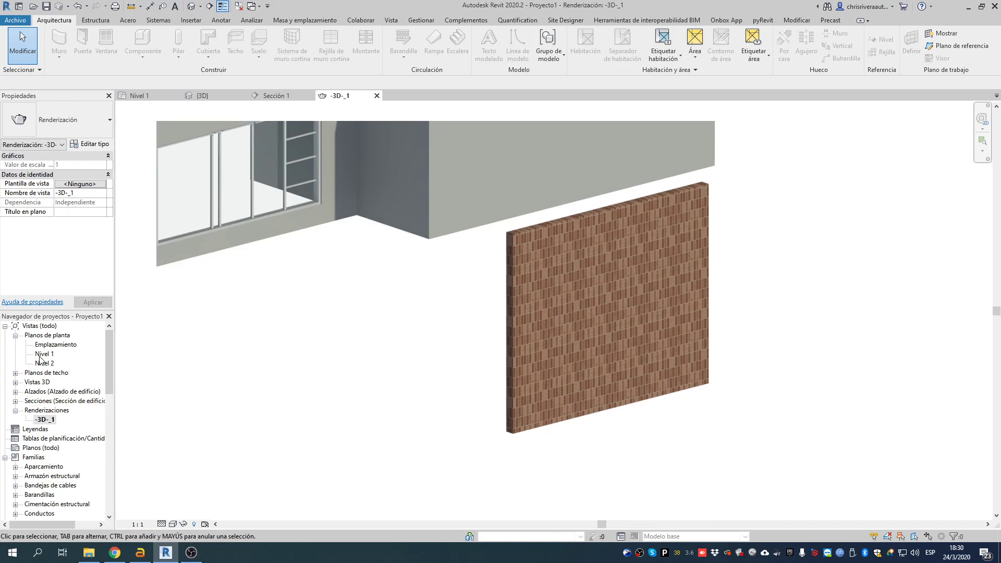
{"action": "double_click", "coordinate": [44, 354]}
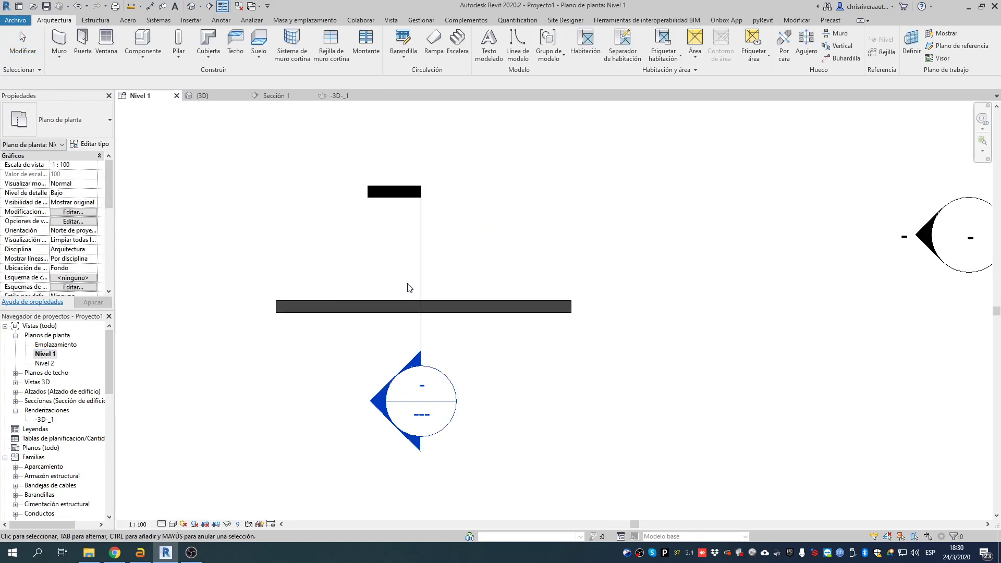
In the structure of the 3D brick wall's type, set the Estructura [1] layer thickness to 0.12 and accept the changes.
{"action": "left_click", "coordinate": [192, 6]}
{"action": "left_click", "coordinate": [620, 278]}
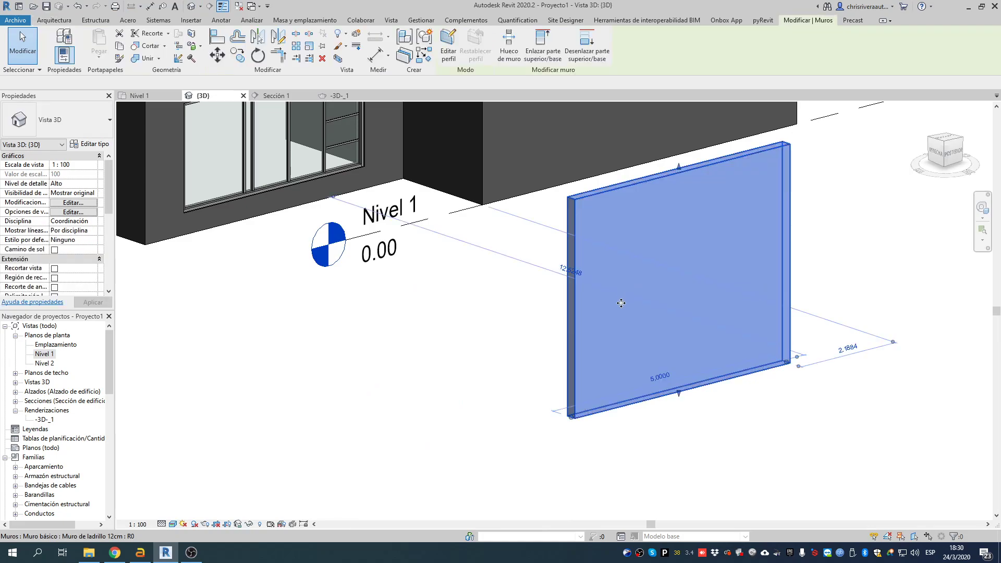
{"action": "key", "text": "Escape"}
{"action": "left_click", "coordinate": [643, 288]}
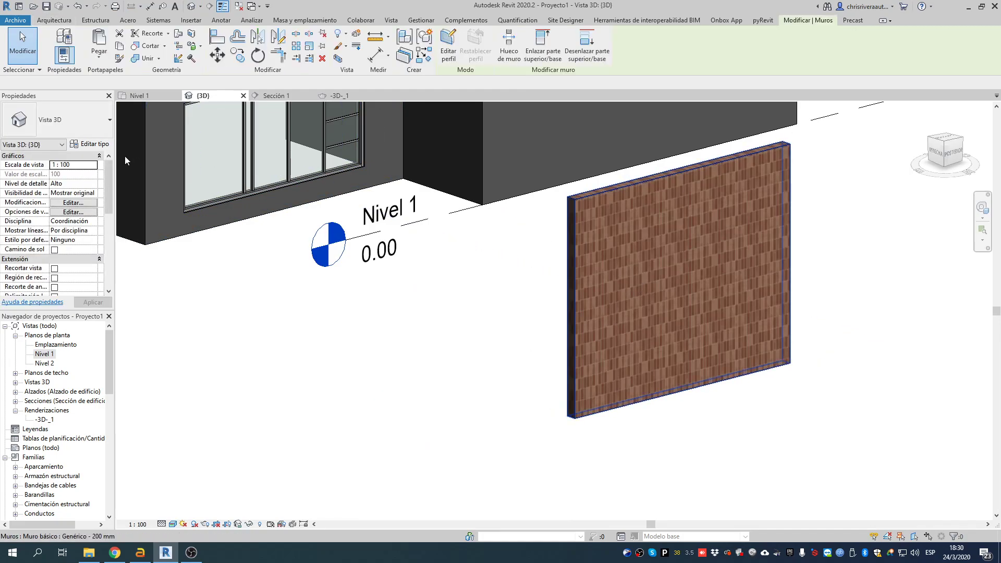
{"action": "left_click", "coordinate": [92, 145]}
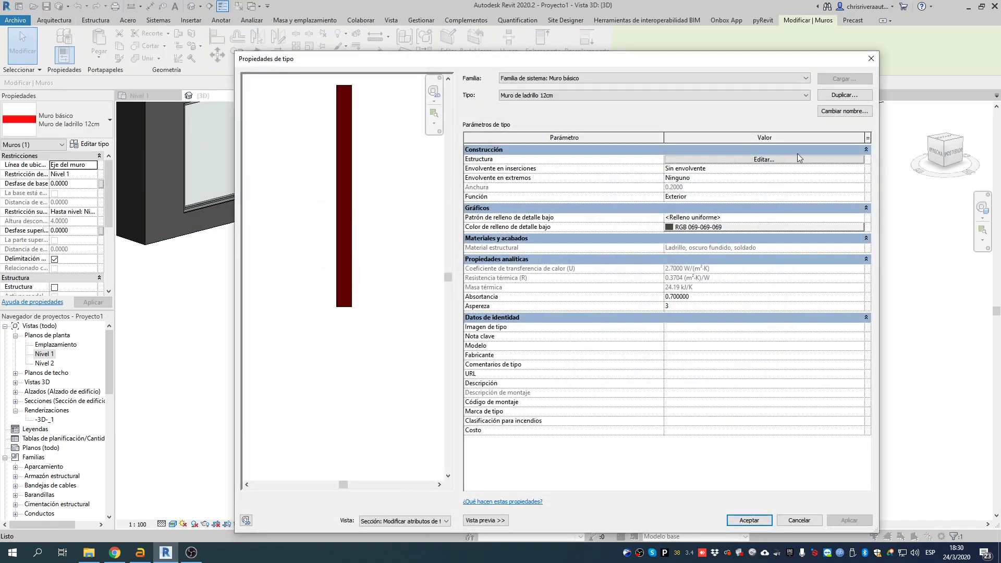
{"action": "left_click", "coordinate": [767, 160]}
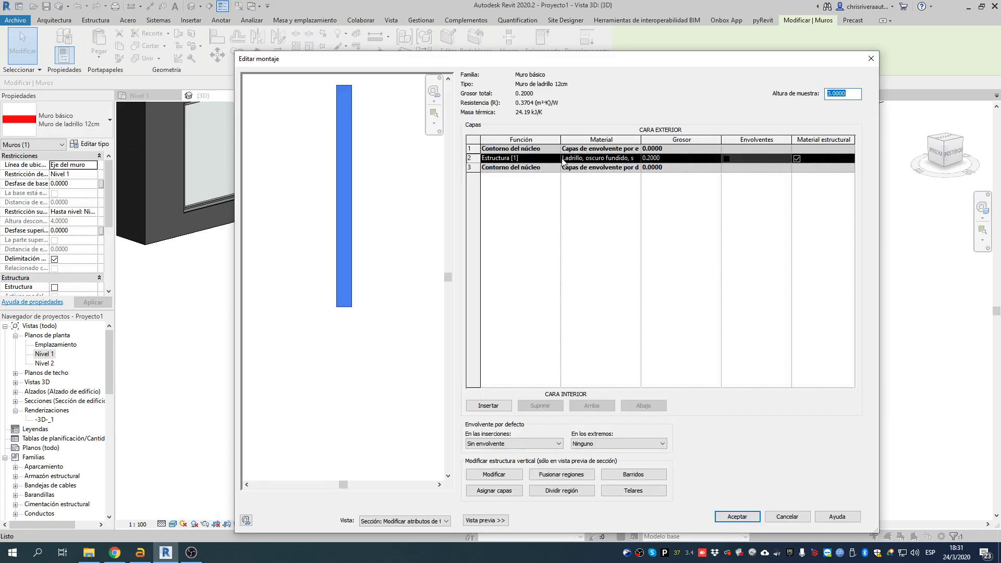
{"action": "left_click", "coordinate": [672, 155]}
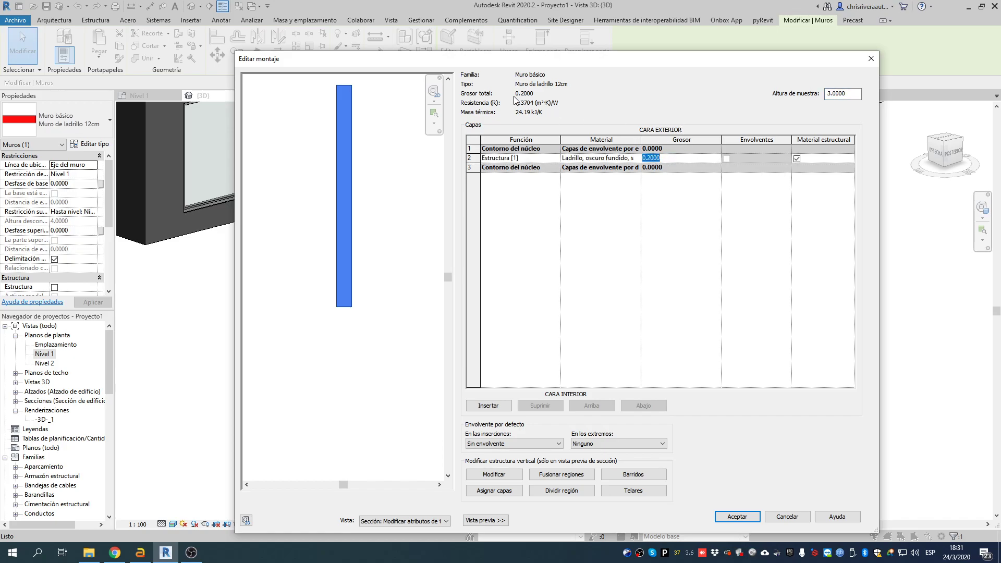
{"action": "left_click_drag", "start_coordinate": [704, 65], "coordinate": [665, 120]}
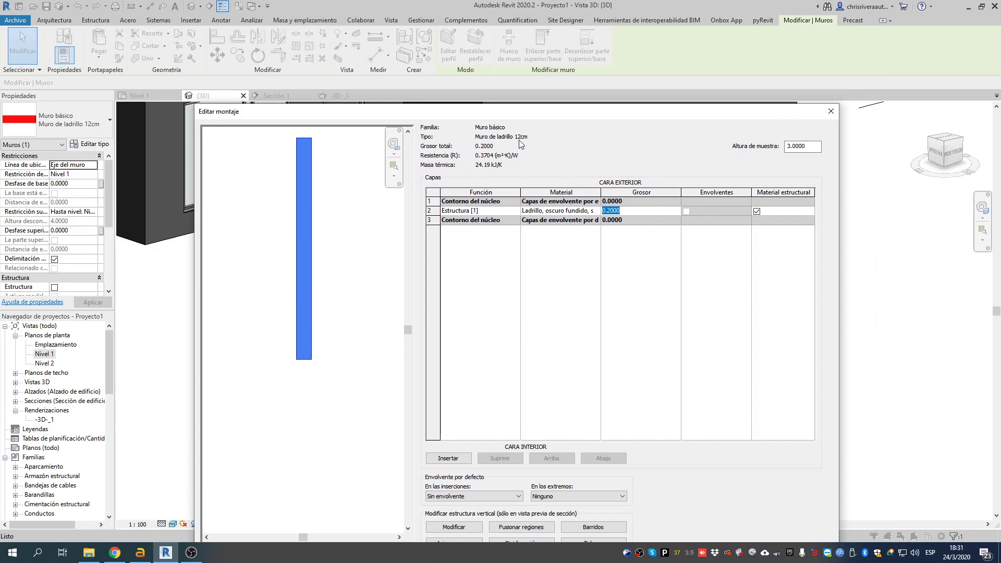
{"action": "type", "text": ".1"}
{"action": "left_click_drag", "start_coordinate": [618, 114], "coordinate": [606, 79]}
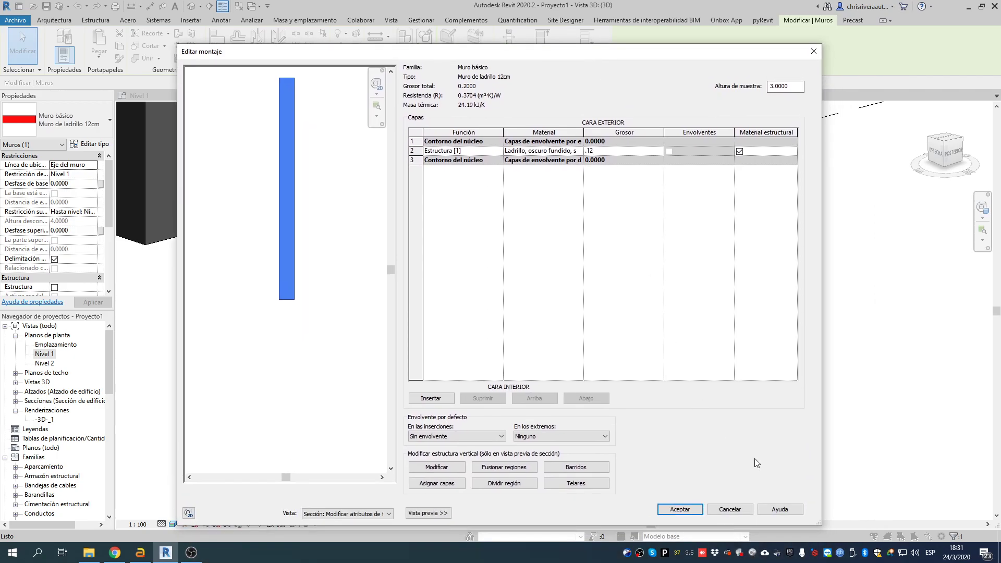
{"action": "left_click", "coordinate": [672, 509]}
{"action": "left_click", "coordinate": [691, 515]}
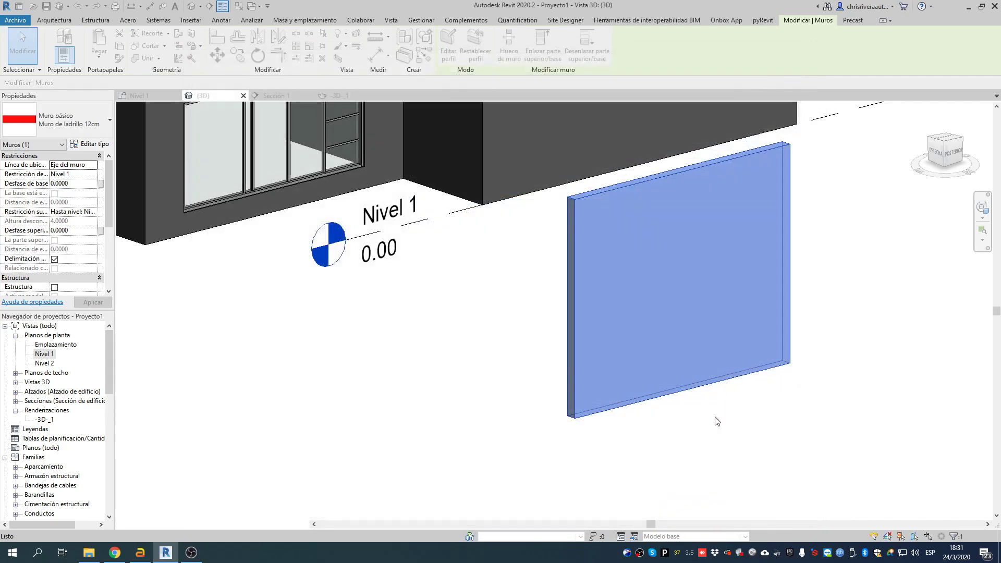
Place a parallel copy of the brick wall about 6.5 m in front of the original in the 3D view.
{"action": "left_click", "coordinate": [870, 429]}
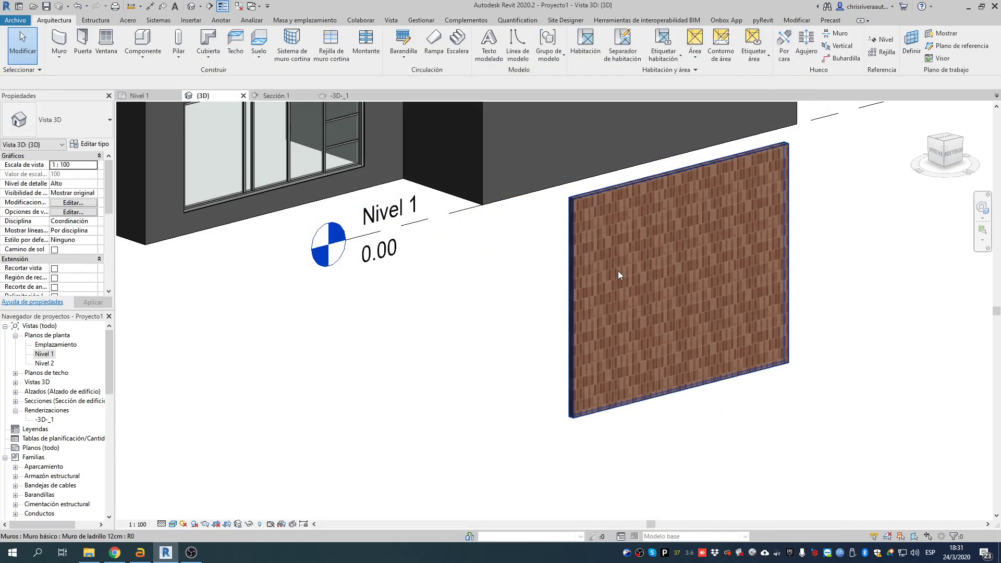
{"action": "left_click", "coordinate": [583, 290]}
{"action": "mouse_move", "coordinate": [562, 362]}
{"action": "middle_mouse_down", "text": "shift"}
{"action": "mouse_move", "coordinate": [662, 348]}
{"action": "mouse_move", "coordinate": [690, 331]}
{"action": "mouse_move", "coordinate": [683, 315]}
{"action": "mouse_move", "coordinate": [680, 328]}
{"action": "mouse_move", "coordinate": [569, 260]}
{"action": "middle_mouse_up", "text": "shift"}
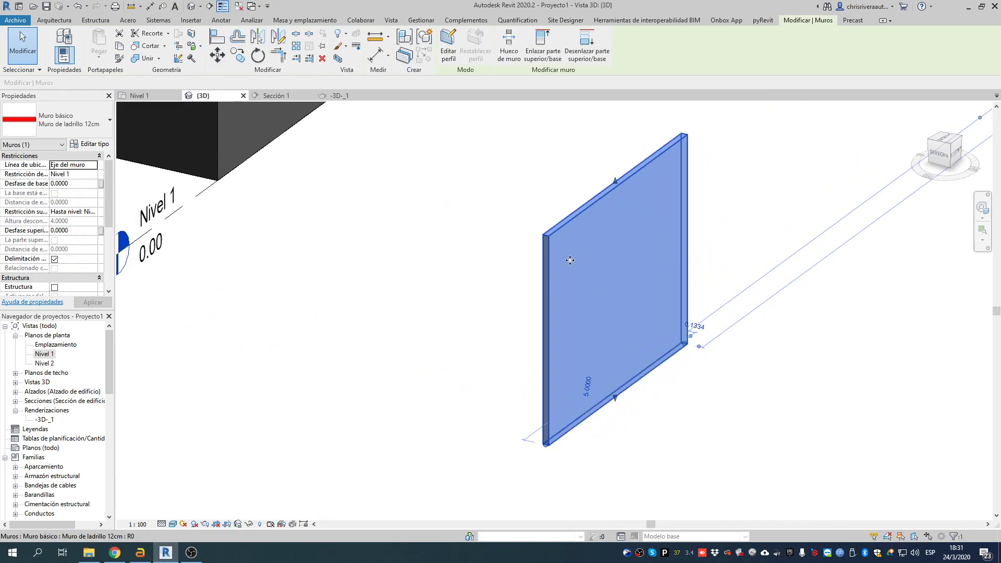
{"action": "left_click", "coordinate": [440, 216]}
{"action": "scroll", "coordinate": [472, 216], "scroll_direction": "down", "scroll_amount": 2}
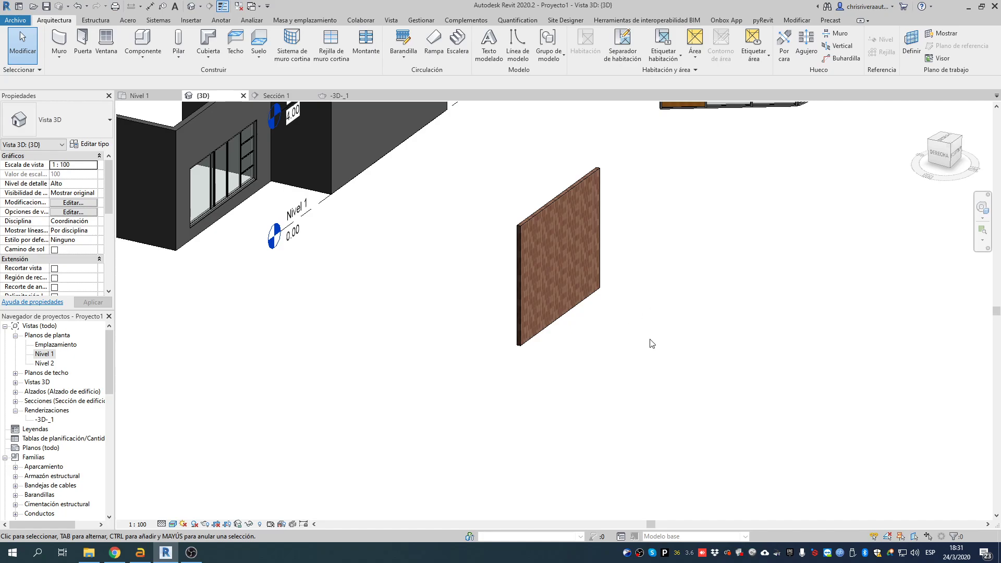
{"action": "middle_click_drag", "start_coordinate": [609, 302], "coordinate": [548, 246]}
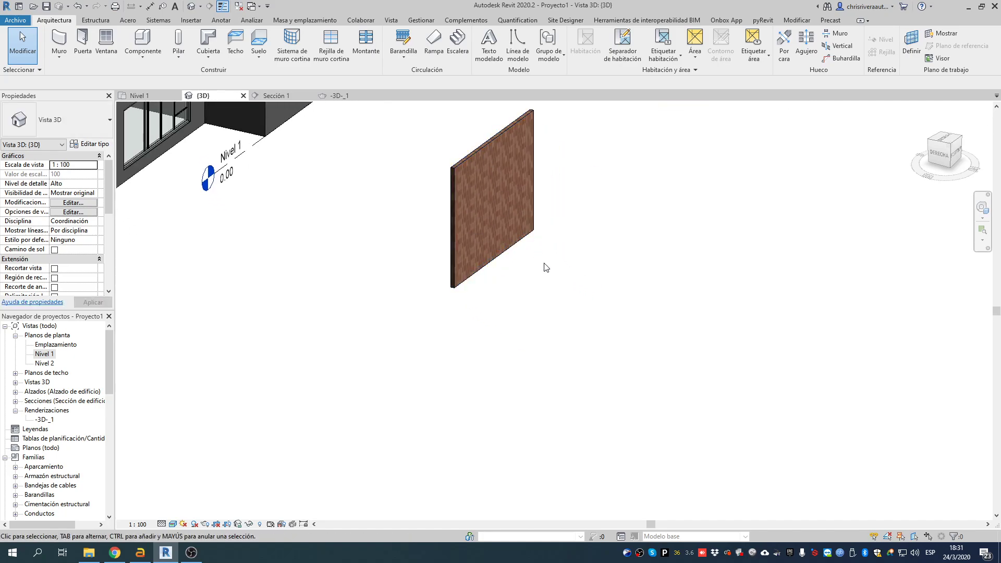
{"action": "middle_click_drag", "start_coordinate": [522, 247], "coordinate": [473, 217]}
{"action": "left_click", "coordinate": [441, 192]}
{"action": "left_click_drag", "start_coordinate": [441, 192], "coordinate": [557, 325]}
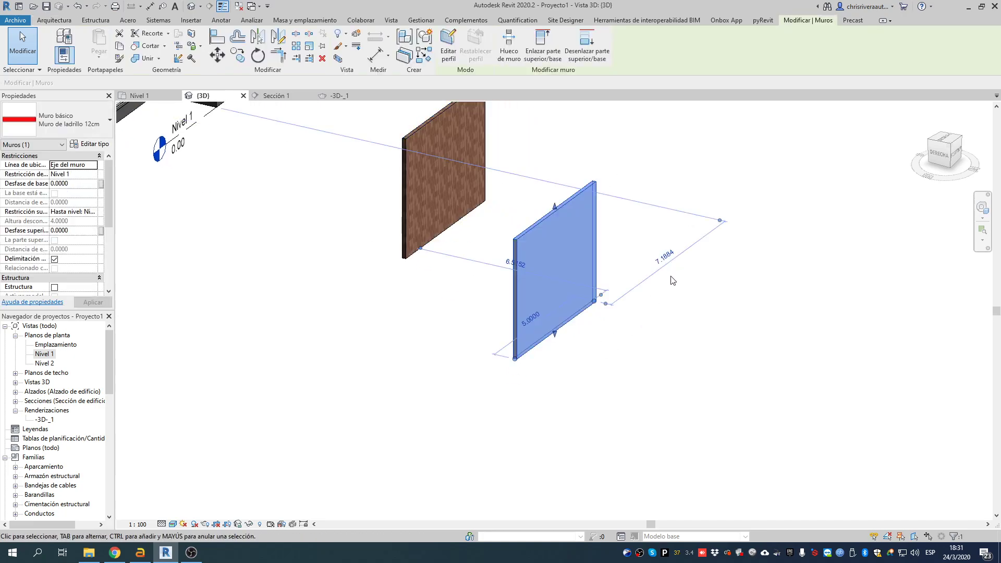
{"action": "left_click", "coordinate": [648, 364]}
Duplicate the copied wall's type as "Muro de ladrillo 12cm + Enlucido 2cm".
{"action": "left_click", "coordinate": [546, 301]}
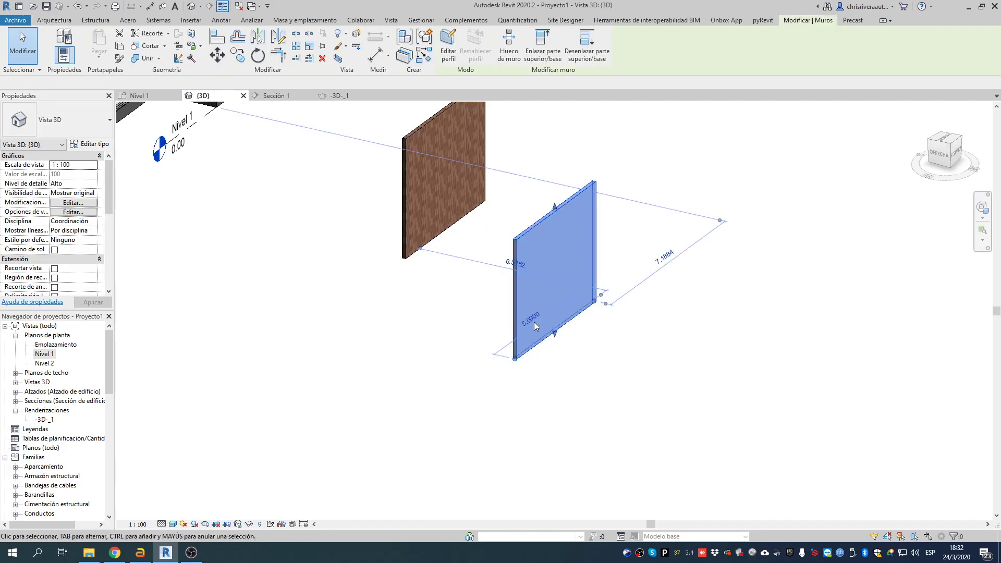
{"action": "left_click", "coordinate": [92, 146]}
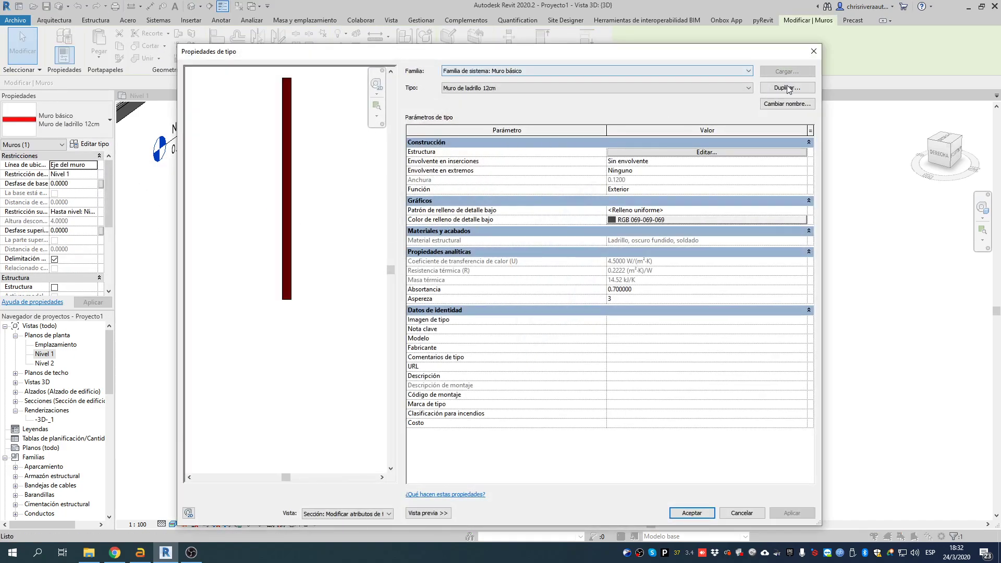
{"action": "left_click", "coordinate": [786, 88]}
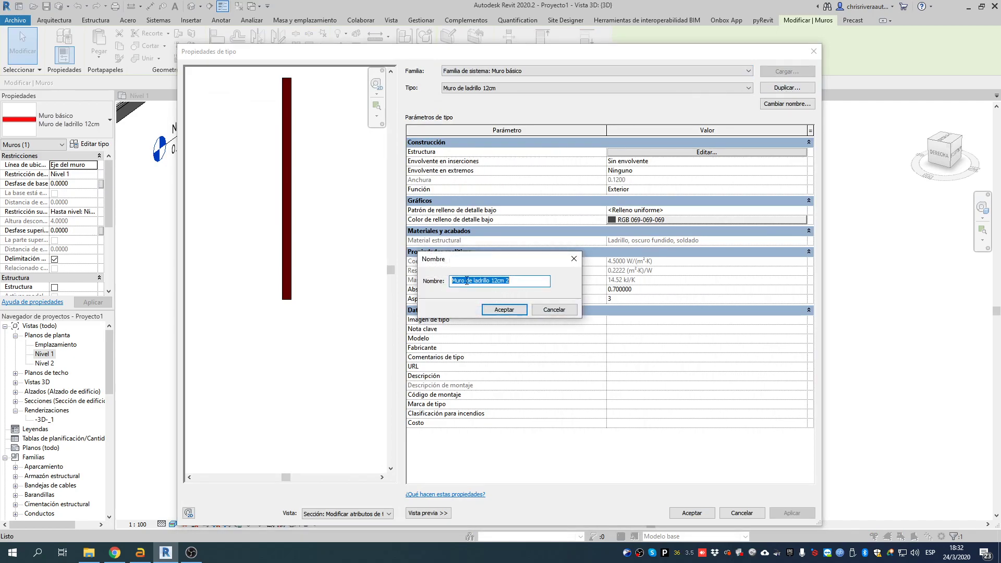
{"action": "left_click", "coordinate": [506, 281]}
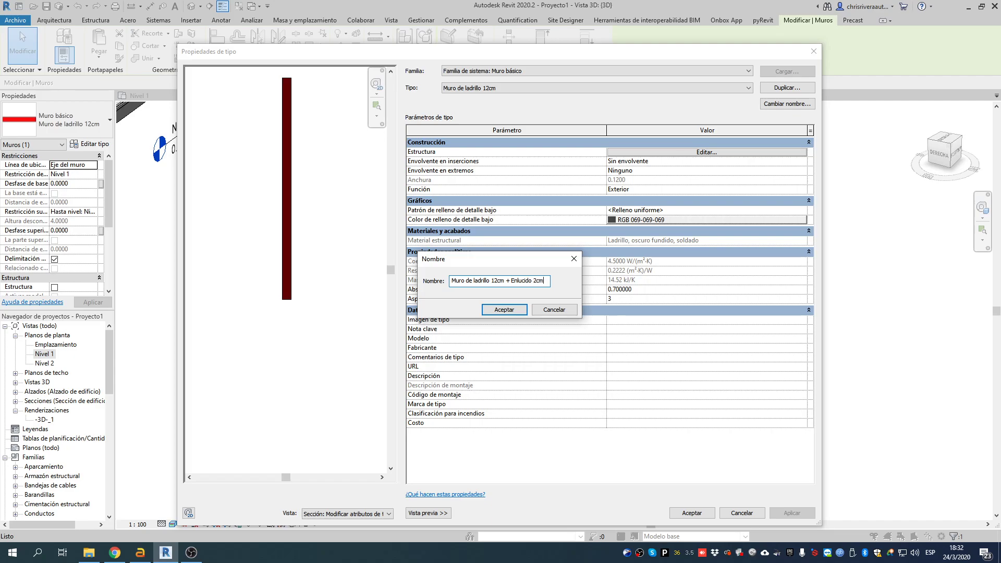
{"action": "left_click", "coordinate": [503, 310]}
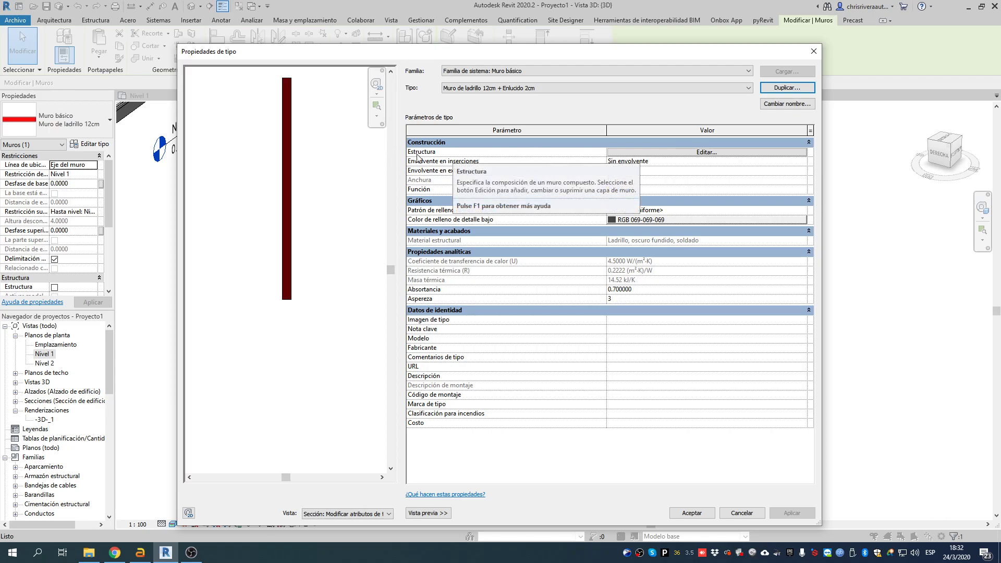
In the new type's structure, insert a layer outside the exterior core boundary and set its thickness to 0.02.
{"action": "left_click", "coordinate": [710, 154]}
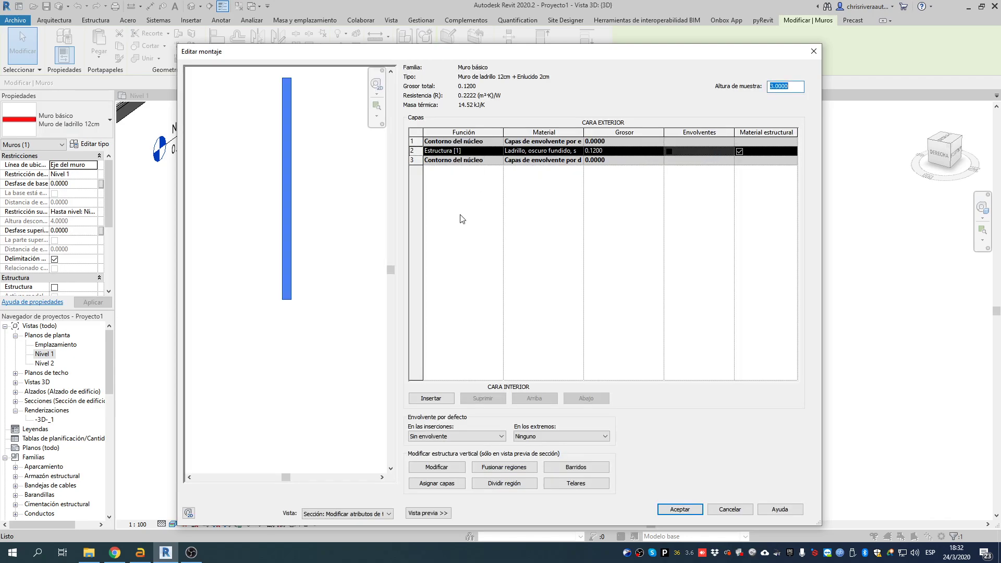
{"action": "left_click", "coordinate": [494, 151]}
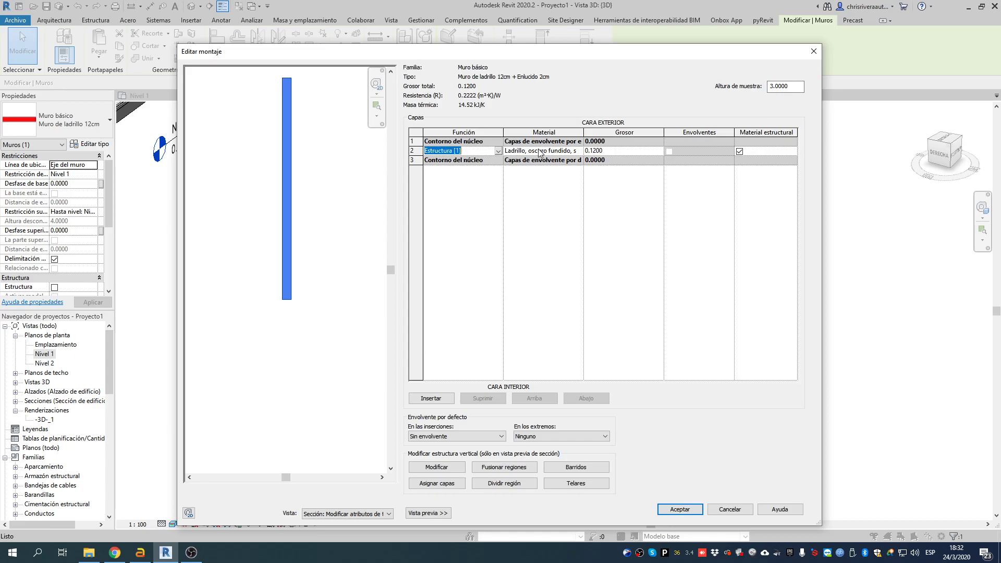
{"action": "left_click", "coordinate": [432, 399]}
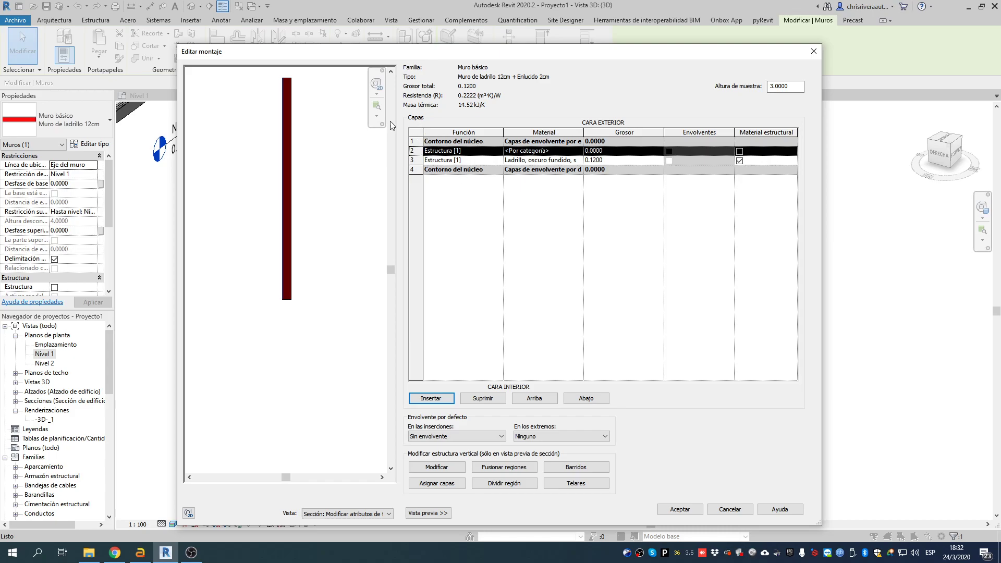
{"action": "left_click", "coordinate": [534, 399]}
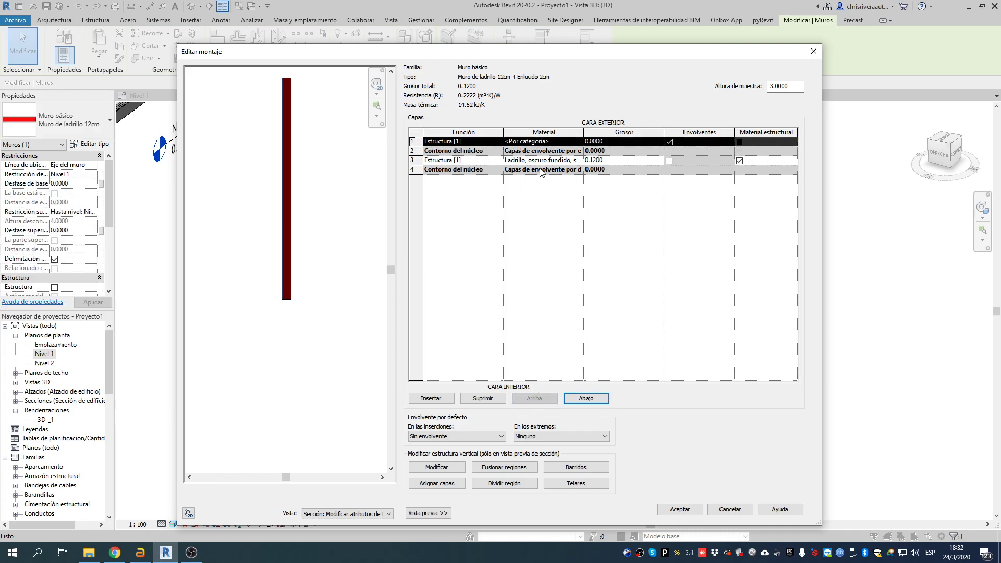
{"action": "left_click", "coordinate": [620, 145]}
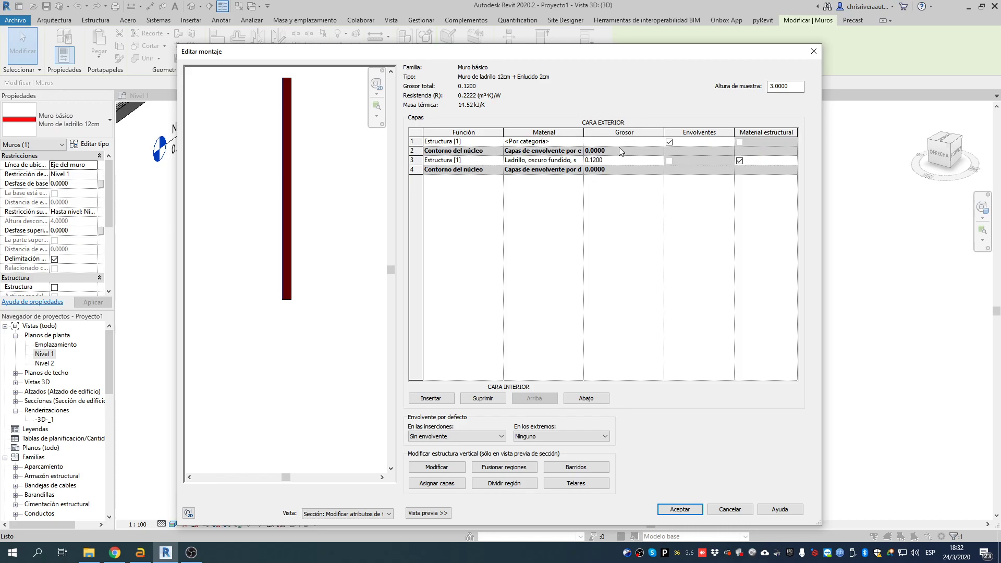
{"action": "left_click", "coordinate": [639, 191]}
For the new exterior layer, add the Enlucido material from the Enlucido category of Materiales AEC to the project materials.
{"action": "left_click", "coordinate": [528, 141]}
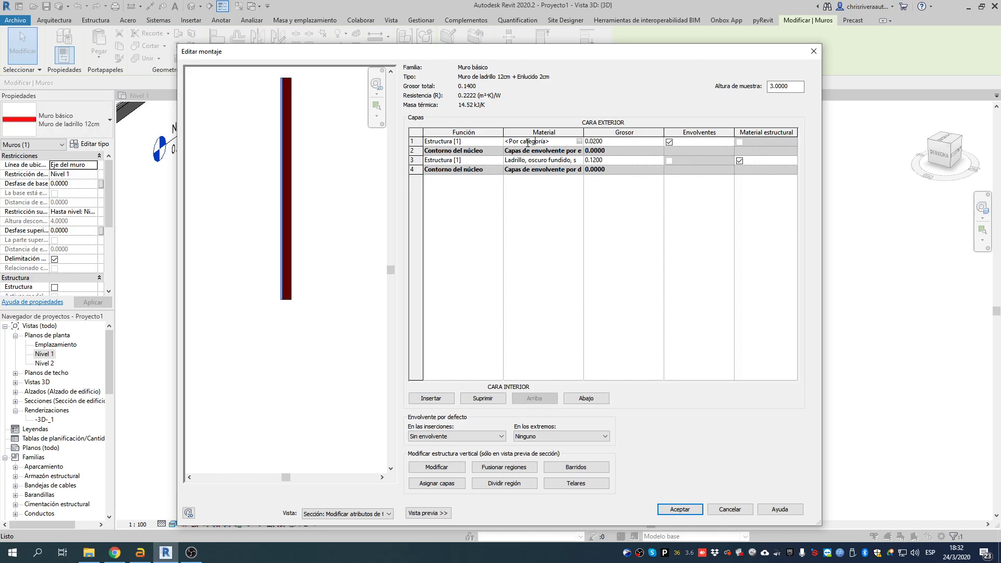
{"action": "left_click", "coordinate": [580, 141]}
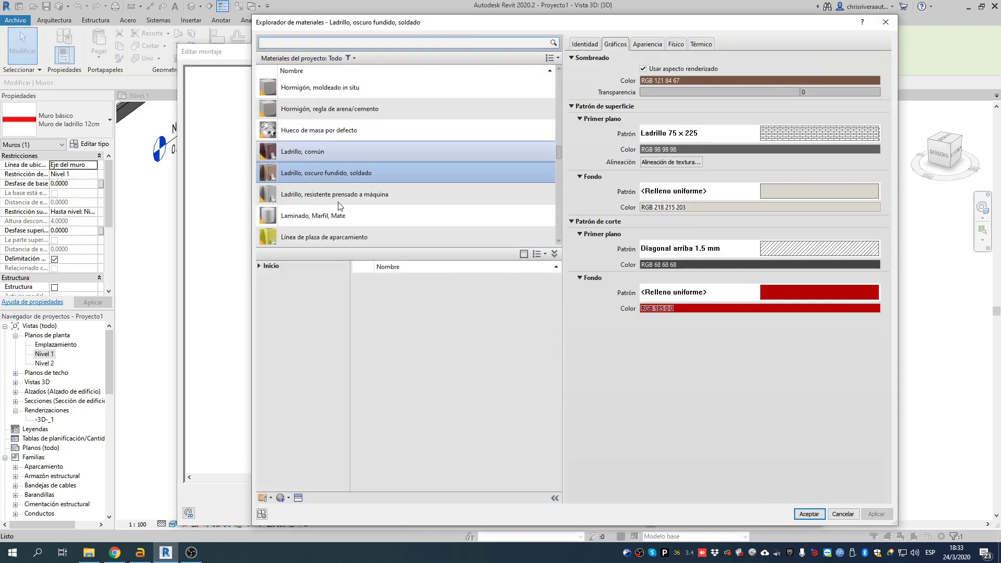
{"action": "scroll", "coordinate": [511, 168], "scroll_direction": "up", "scroll_amount": 8}
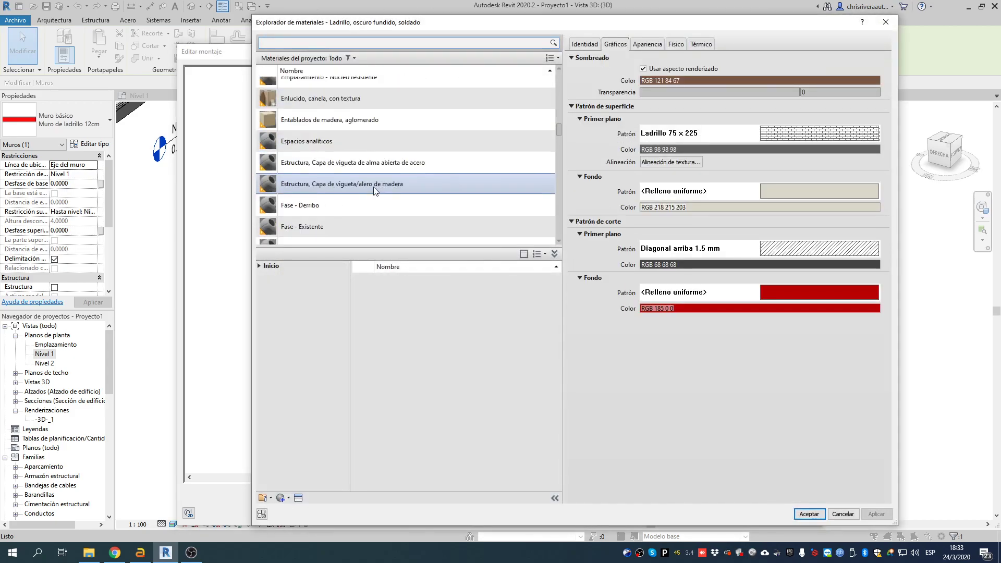
{"action": "scroll", "coordinate": [391, 152], "scroll_direction": "up", "scroll_amount": 2}
{"action": "scroll", "coordinate": [384, 175], "scroll_direction": "down", "scroll_amount": 3}
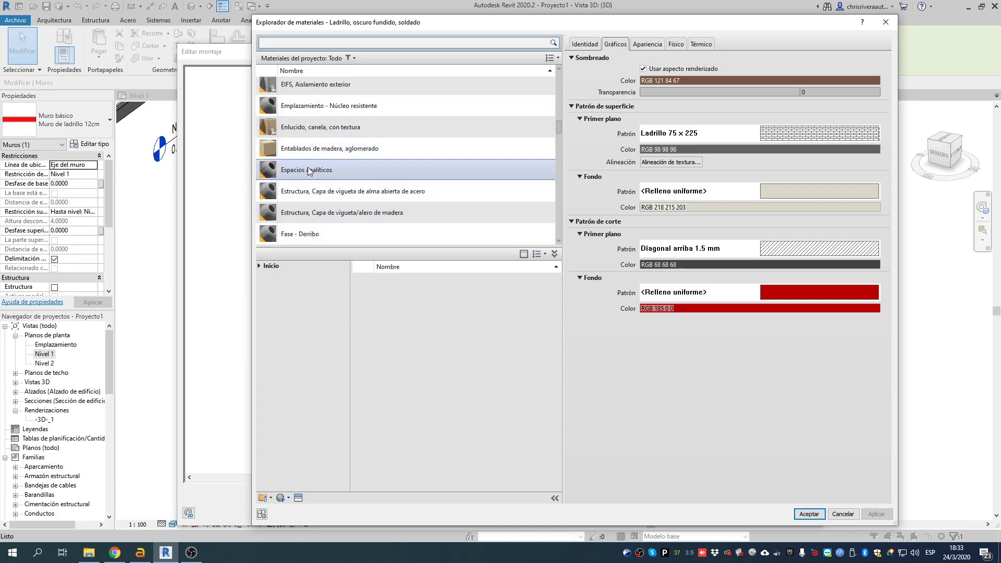
{"action": "left_click", "coordinate": [258, 266]}
{"action": "left_click", "coordinate": [263, 285]}
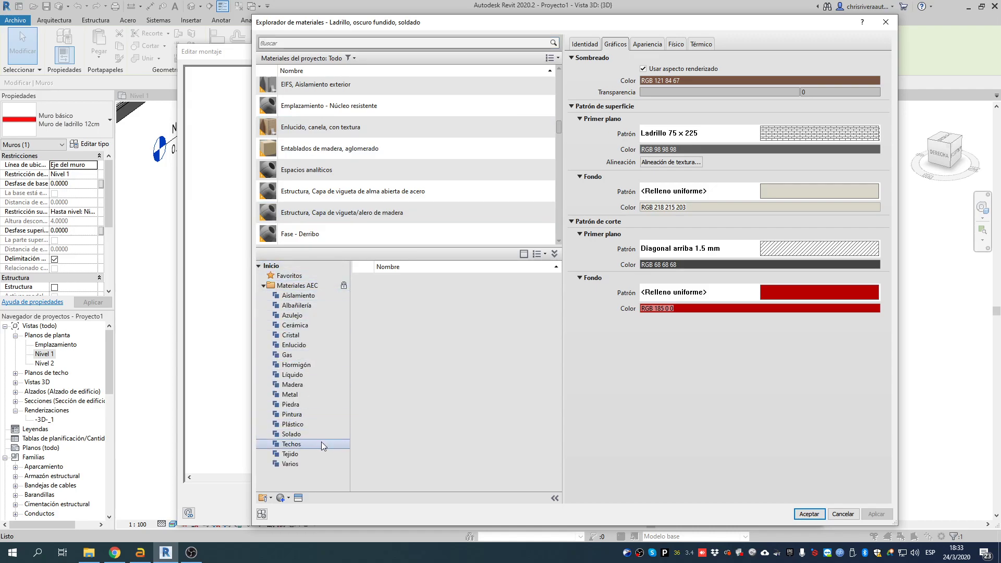
{"action": "left_click", "coordinate": [301, 345]}
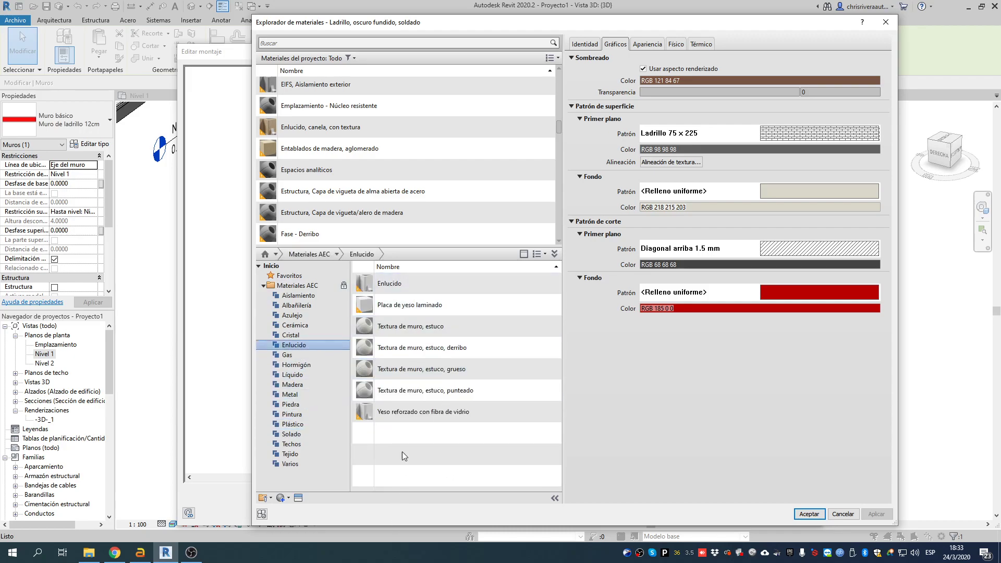
{"action": "left_click", "coordinate": [436, 285]}
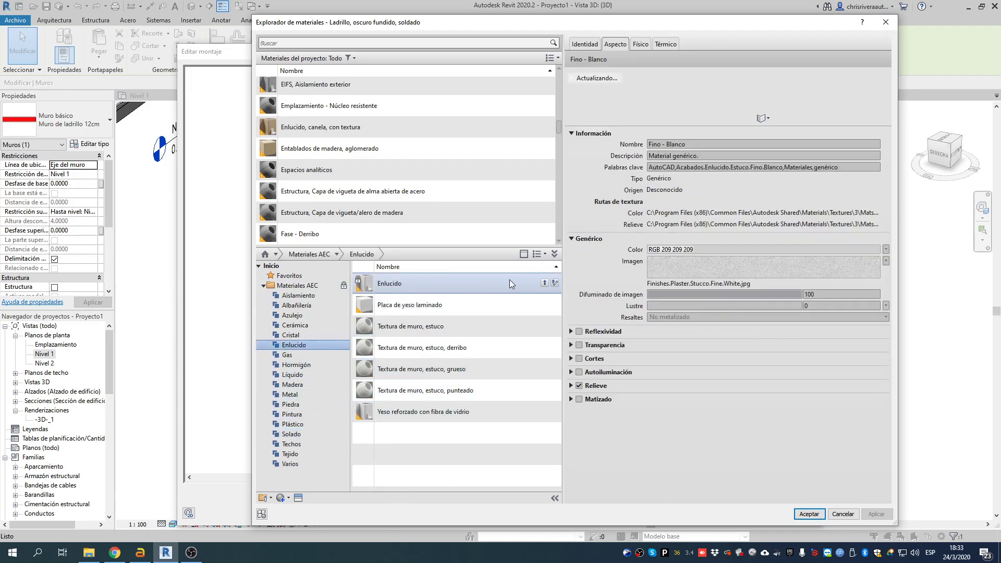
{"action": "left_click", "coordinate": [545, 283]}
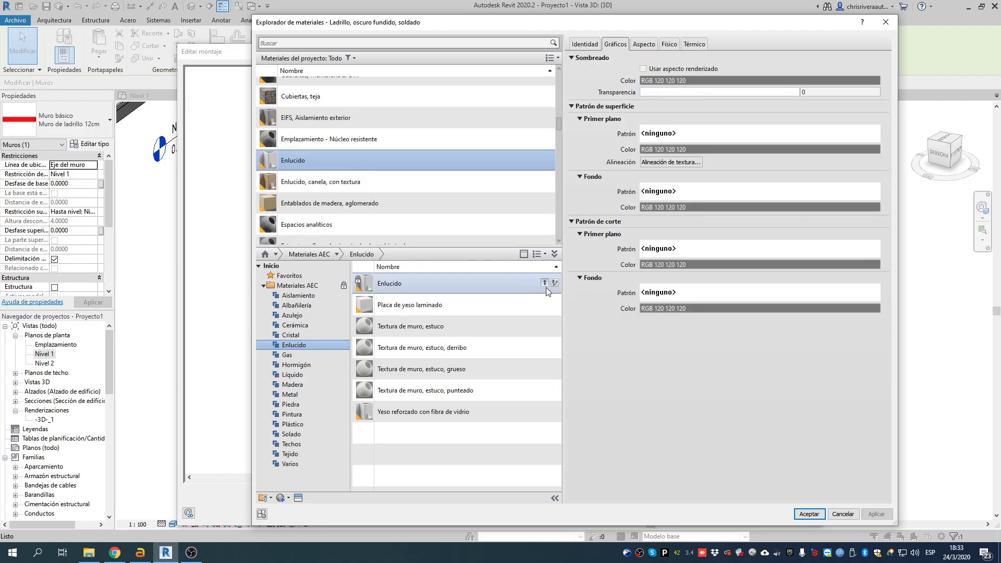
Set the Enlucido material's foreground cut pattern to Relleno uniforme in blue RGB 0 0 255 and accept the material changes.
{"action": "left_click", "coordinate": [320, 178]}
{"action": "left_click", "coordinate": [299, 164]}
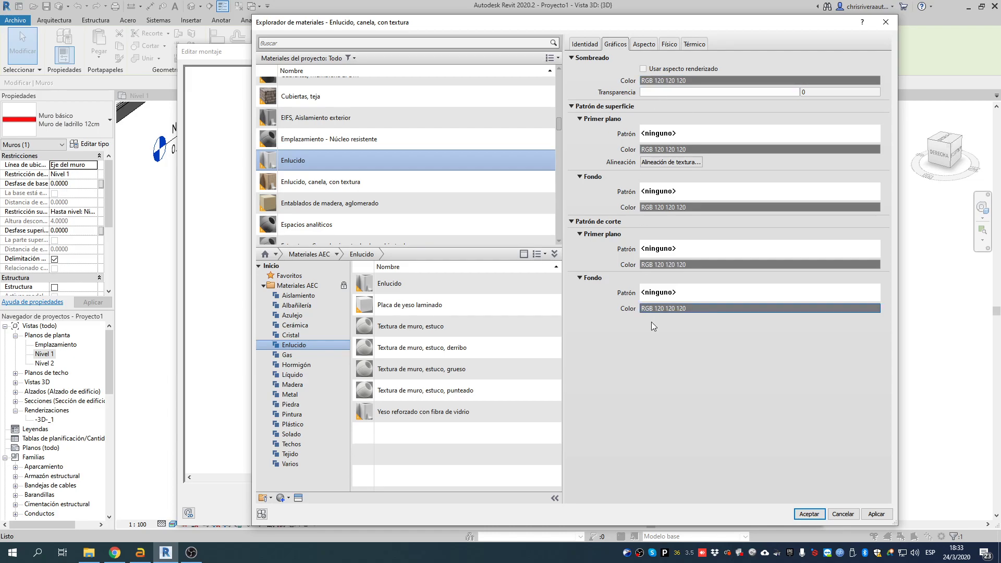
{"action": "left_click", "coordinate": [638, 43]}
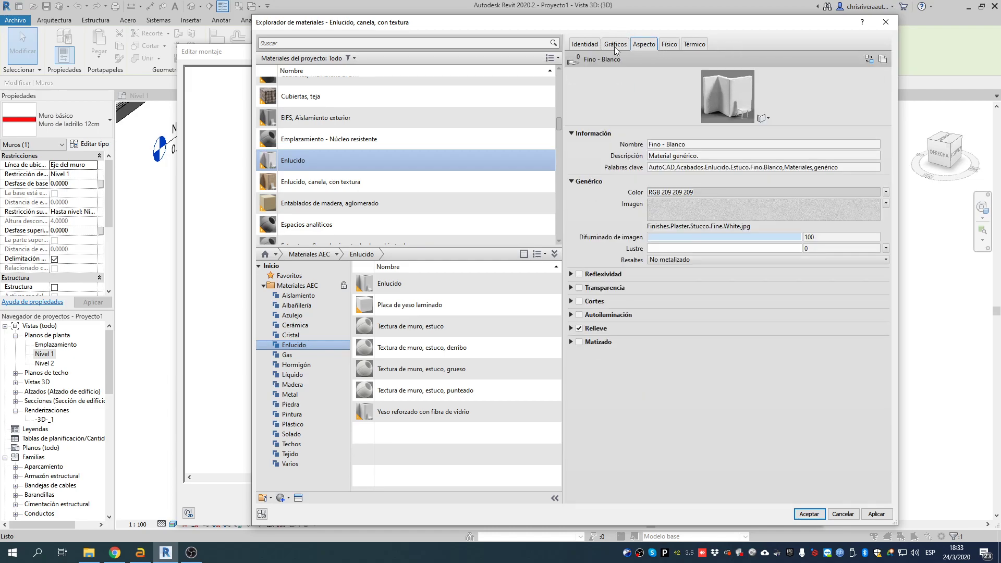
{"action": "left_click", "coordinate": [614, 46]}
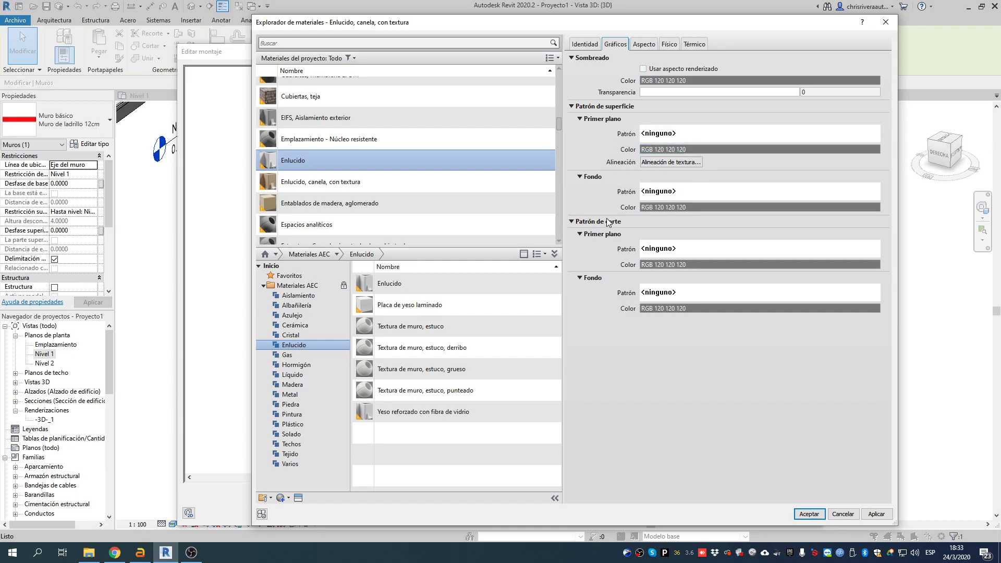
{"action": "left_click", "coordinate": [675, 250]}
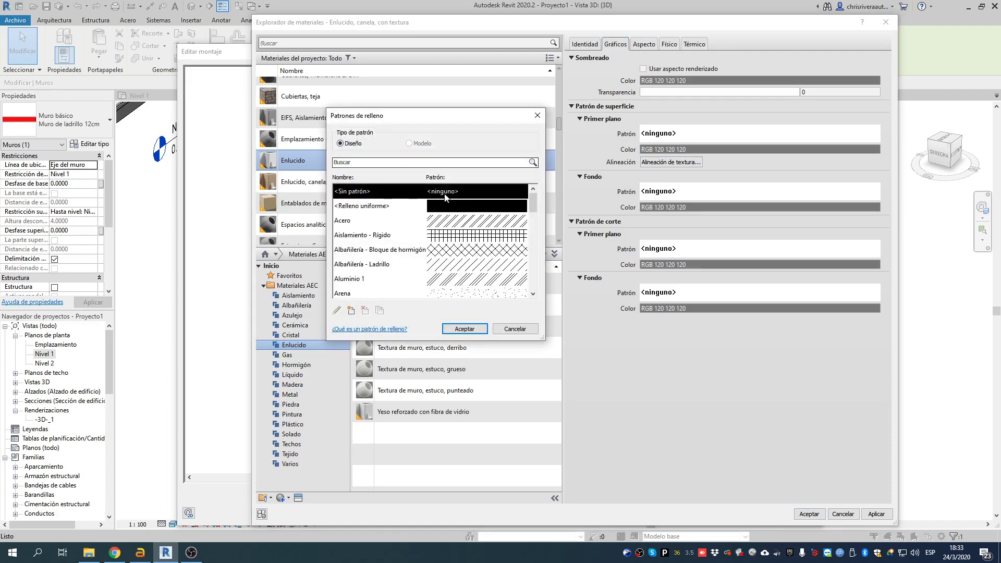
{"action": "left_click", "coordinate": [476, 328]}
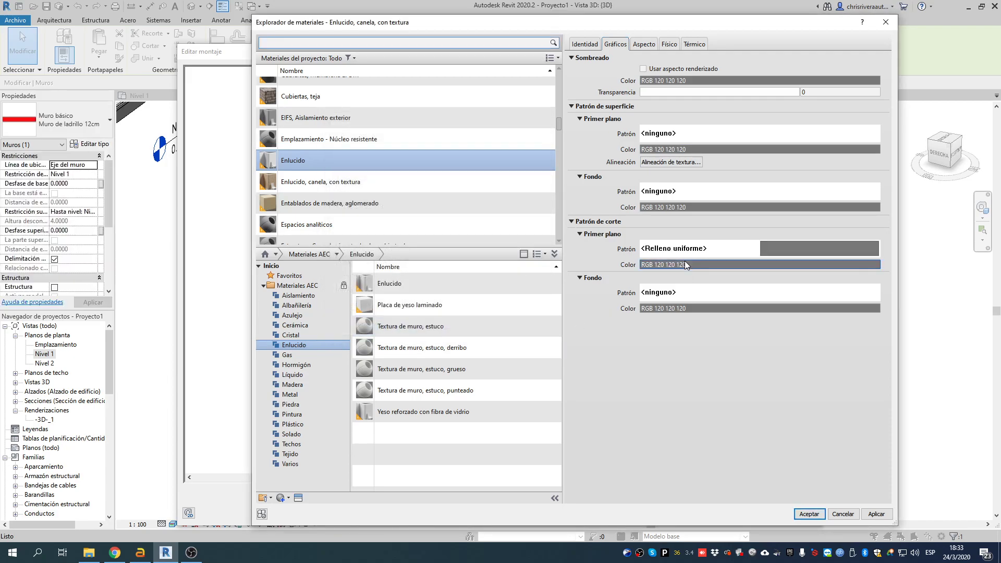
{"action": "left_click", "coordinate": [686, 265]}
{"action": "left_click", "coordinate": [520, 233]}
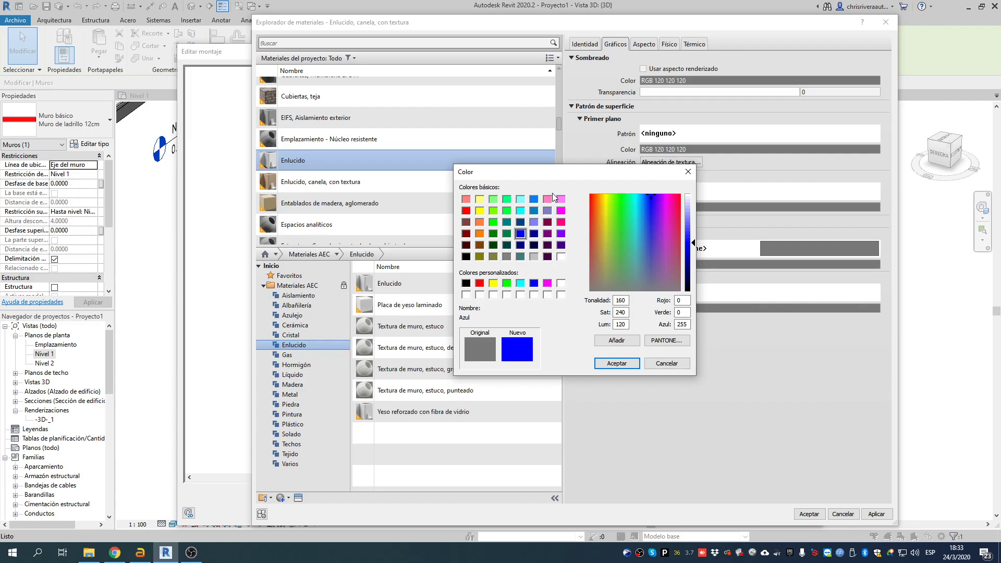
{"action": "left_click", "coordinate": [613, 365]}
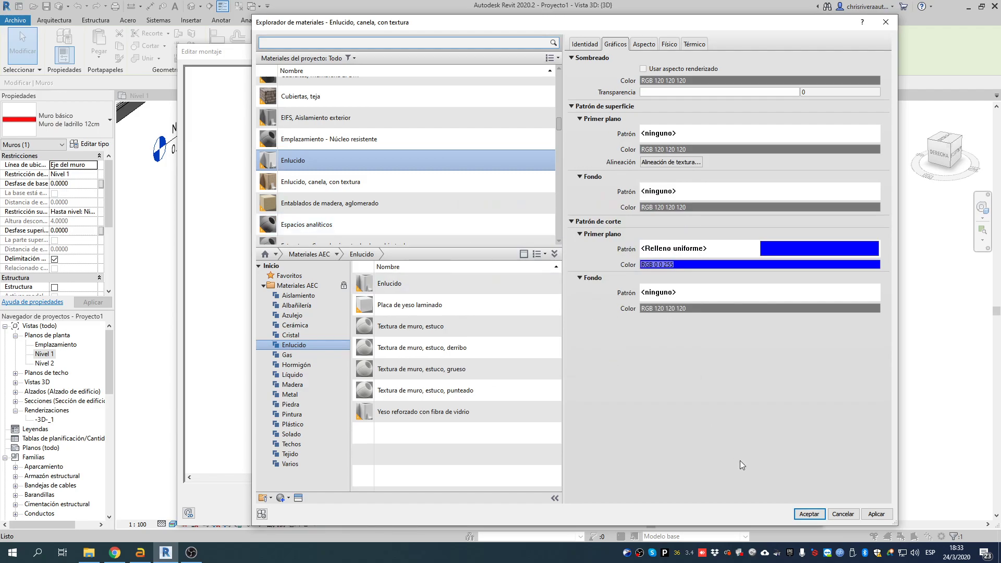
{"action": "left_click", "coordinate": [808, 513]}
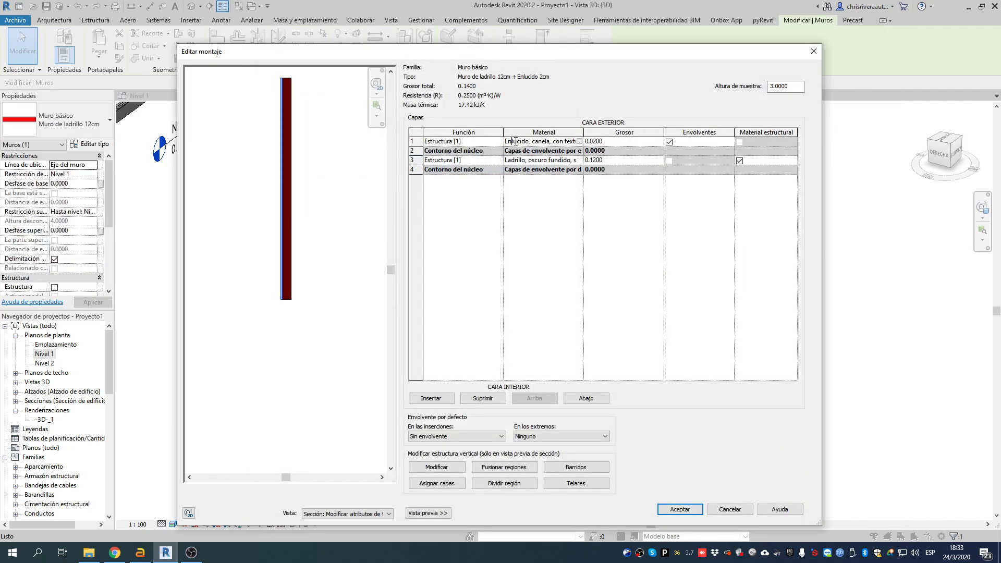
Assign the Enlucido material to the exterior 0.02 layer and inspect the layers up close in the section preview.
{"action": "left_click", "coordinate": [579, 141]}
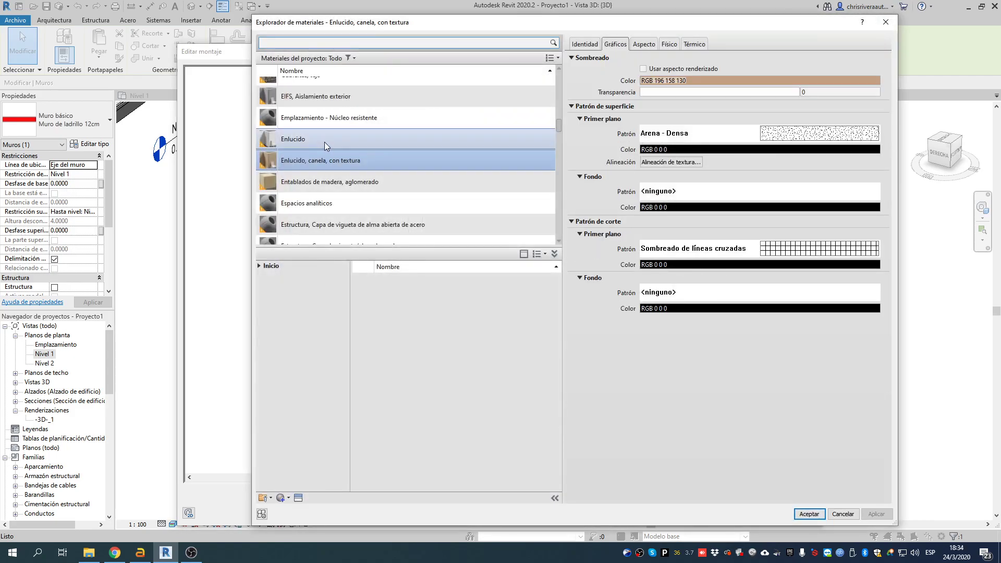
{"action": "left_click", "coordinate": [325, 143]}
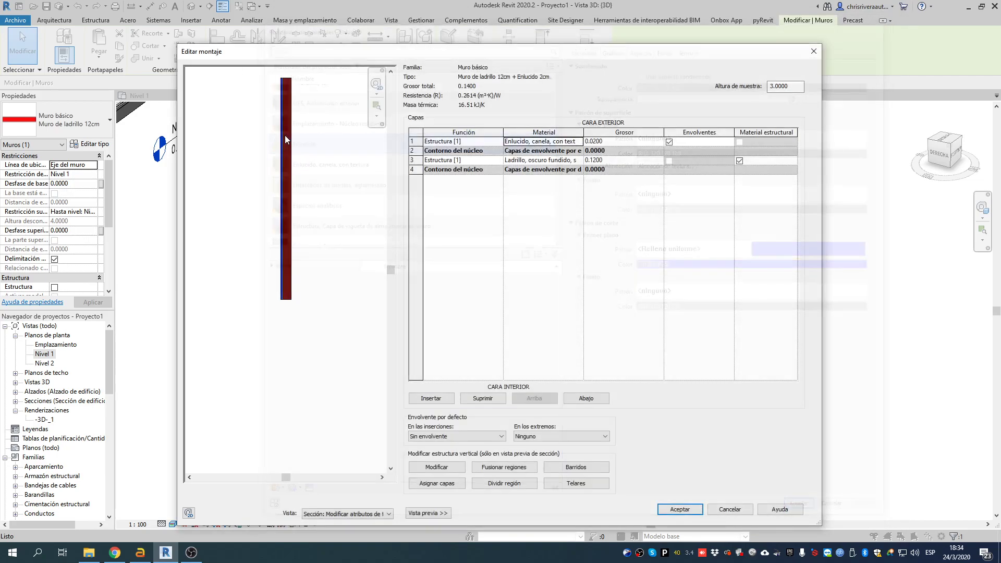
{"action": "double_click", "coordinate": [287, 138]}
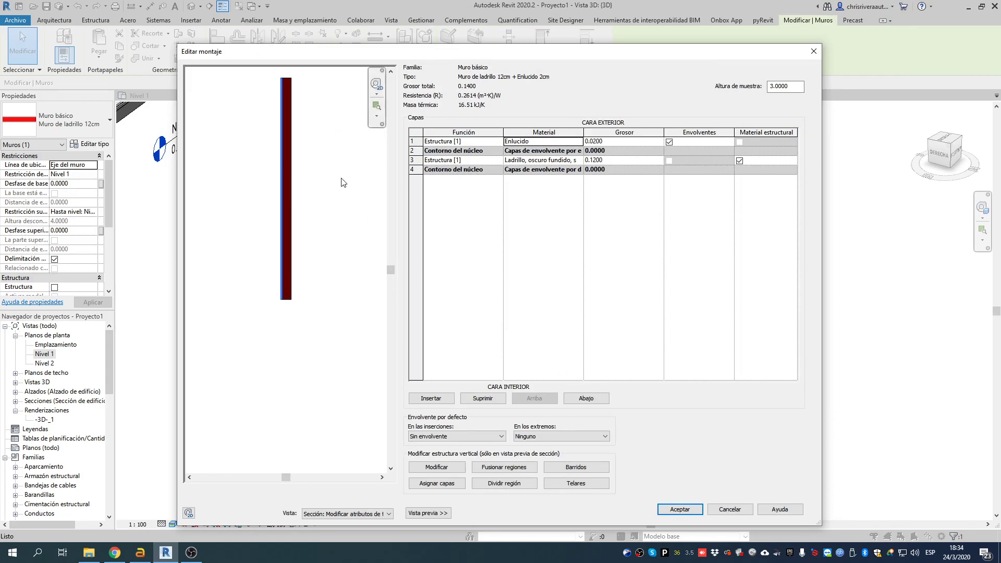
{"action": "scroll", "coordinate": [324, 259], "scroll_direction": "up", "scroll_amount": 4}
{"action": "scroll", "coordinate": [331, 302], "scroll_direction": "up", "scroll_amount": 2}
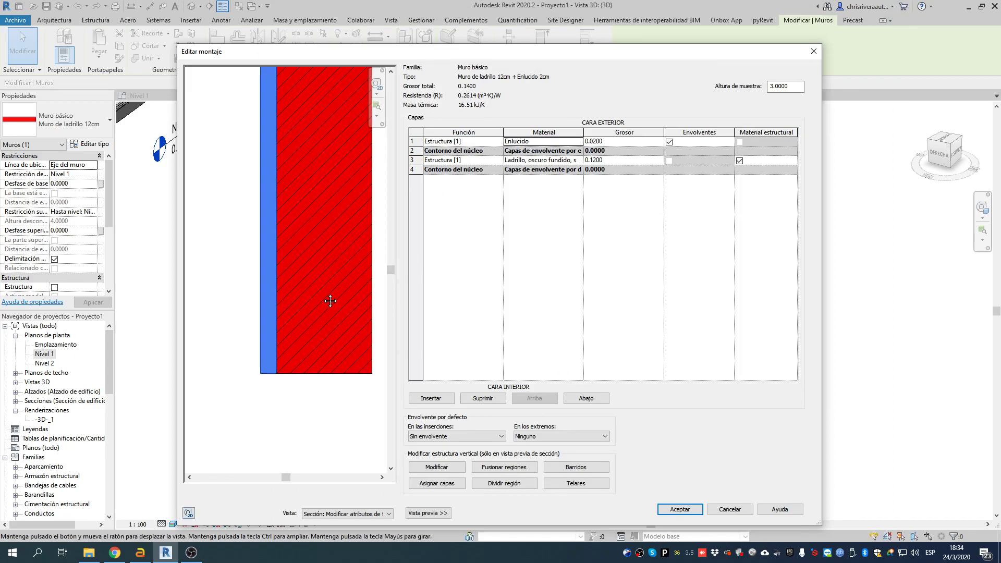
Accept the Muro de ladrillo 12cm + Enlucido 2cm layers and type properties, and examine both faces of the wall in 3D.
{"action": "left_click", "coordinate": [515, 160]}
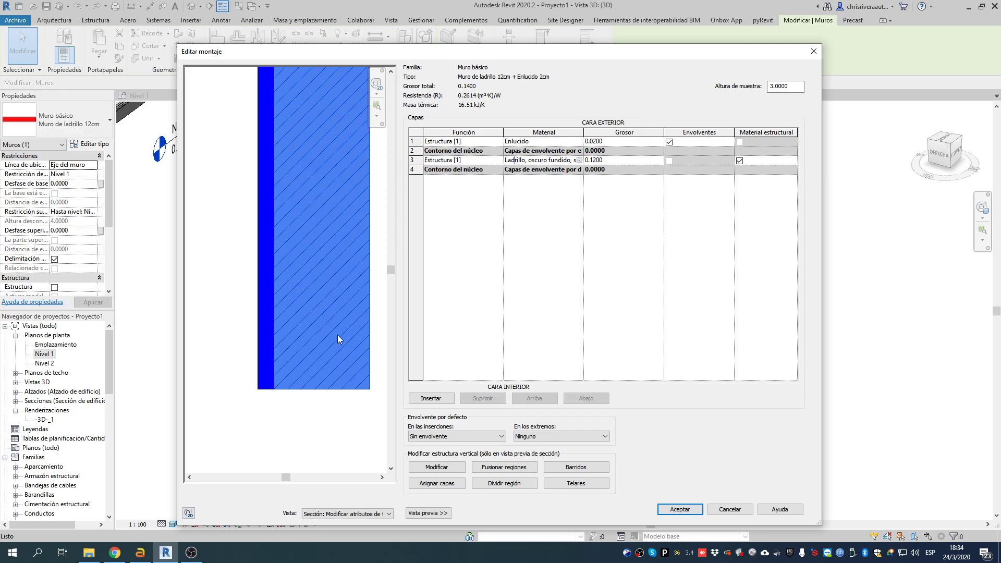
{"action": "left_click", "coordinate": [544, 144]}
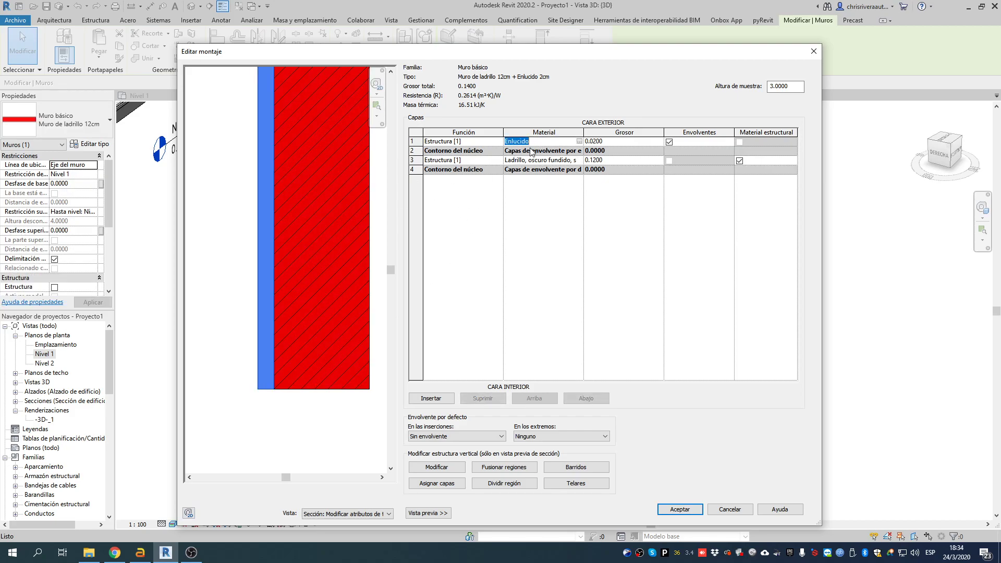
{"action": "scroll", "coordinate": [307, 293], "scroll_direction": "down", "scroll_amount": 5}
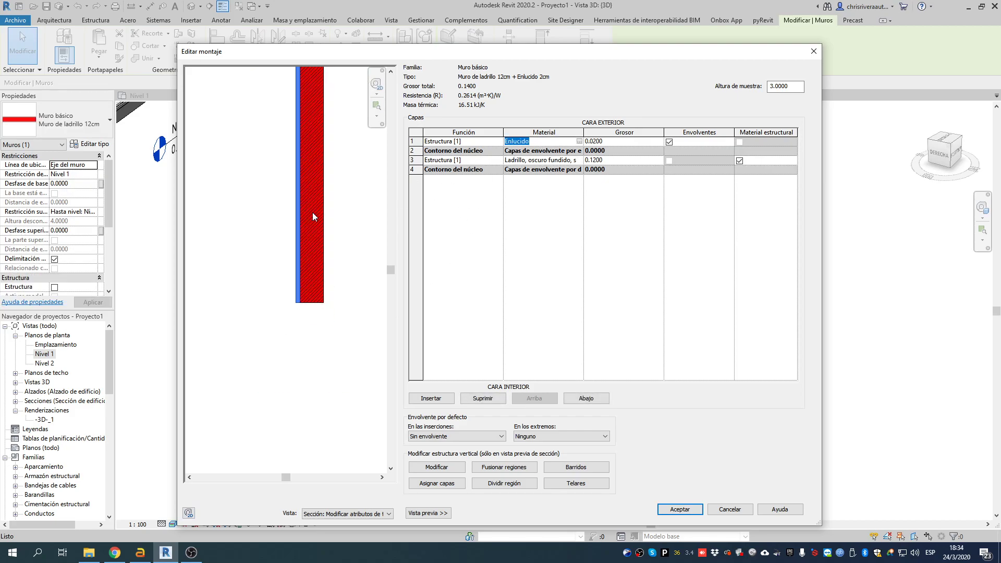
{"action": "left_click", "coordinate": [679, 509]}
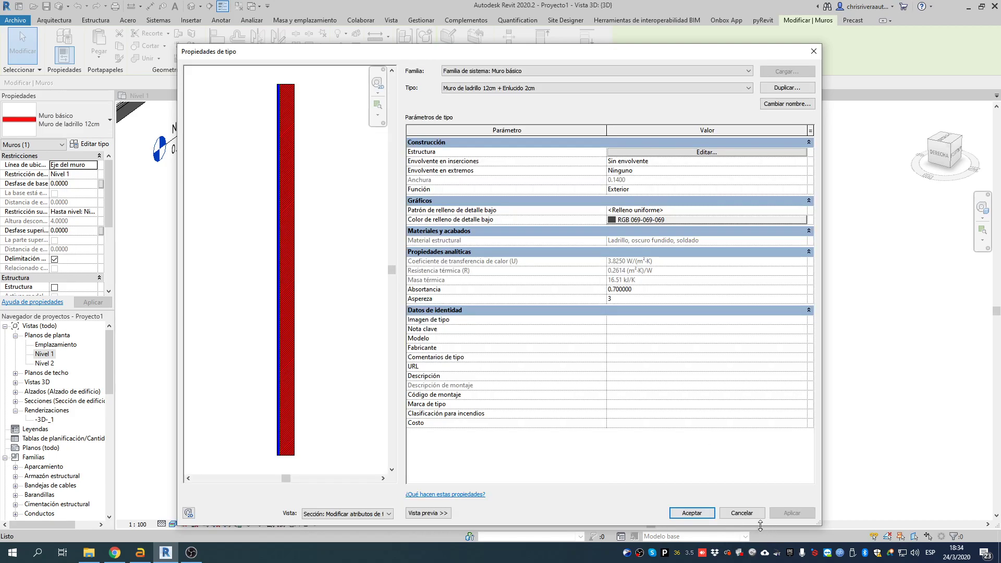
{"action": "left_click", "coordinate": [692, 513]}
{"action": "left_click", "coordinate": [706, 248]}
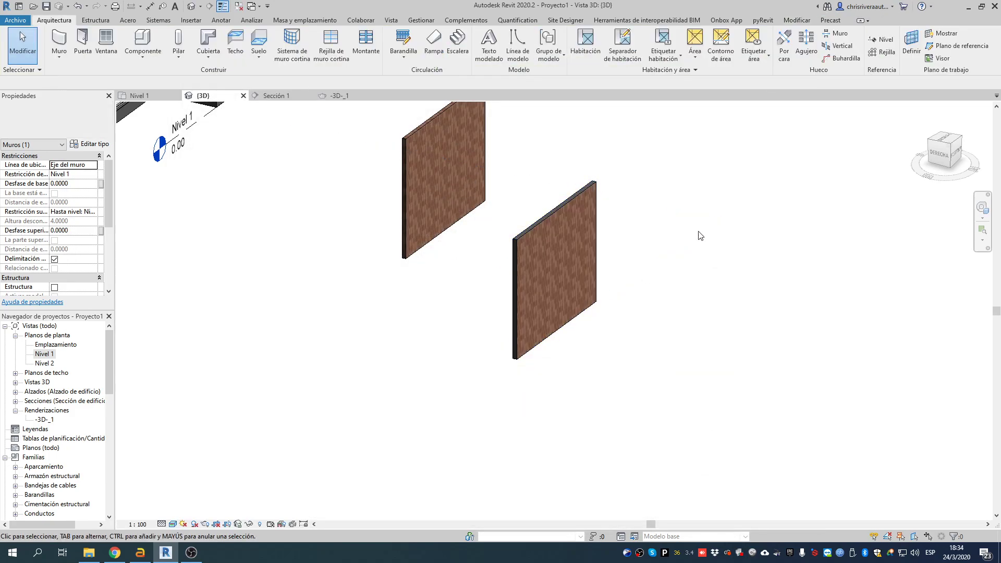
{"action": "middle_click_drag", "start_coordinate": [592, 315], "coordinate": [704, 344], "text": "shift"}
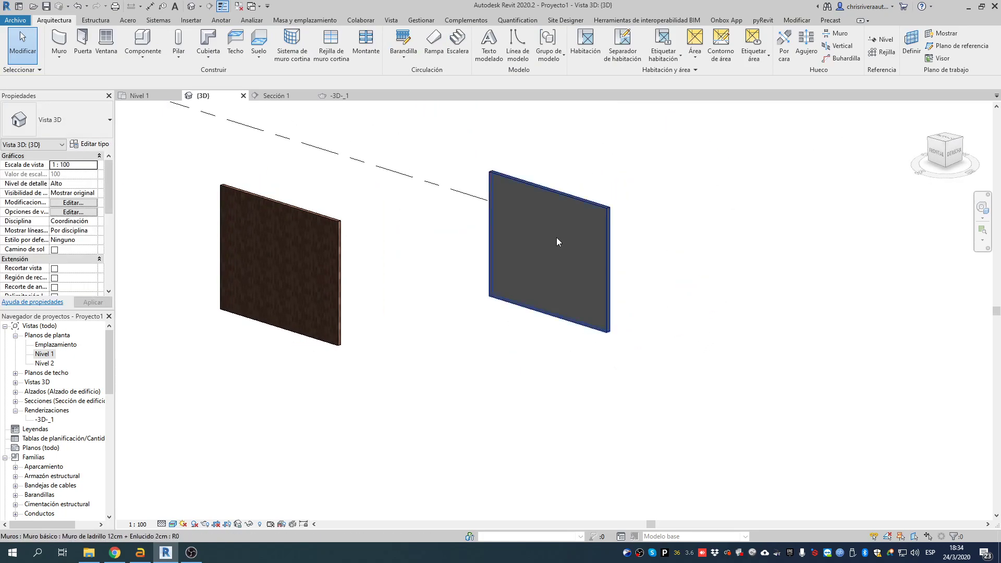
{"action": "scroll", "coordinate": [563, 232], "scroll_direction": "up", "scroll_amount": 3}
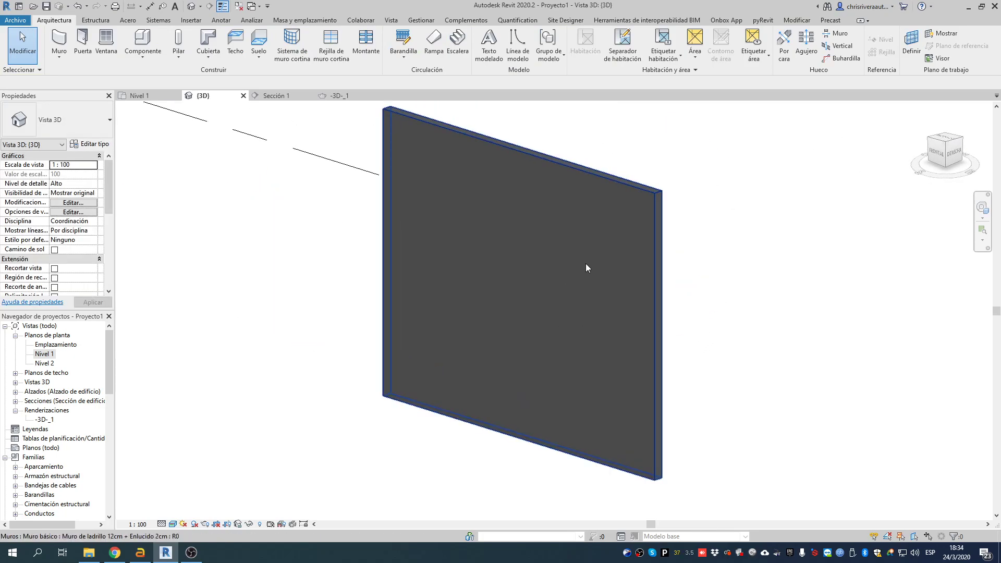
{"action": "middle_click_drag", "start_coordinate": [748, 346], "coordinate": [400, 283], "text": "shift"}
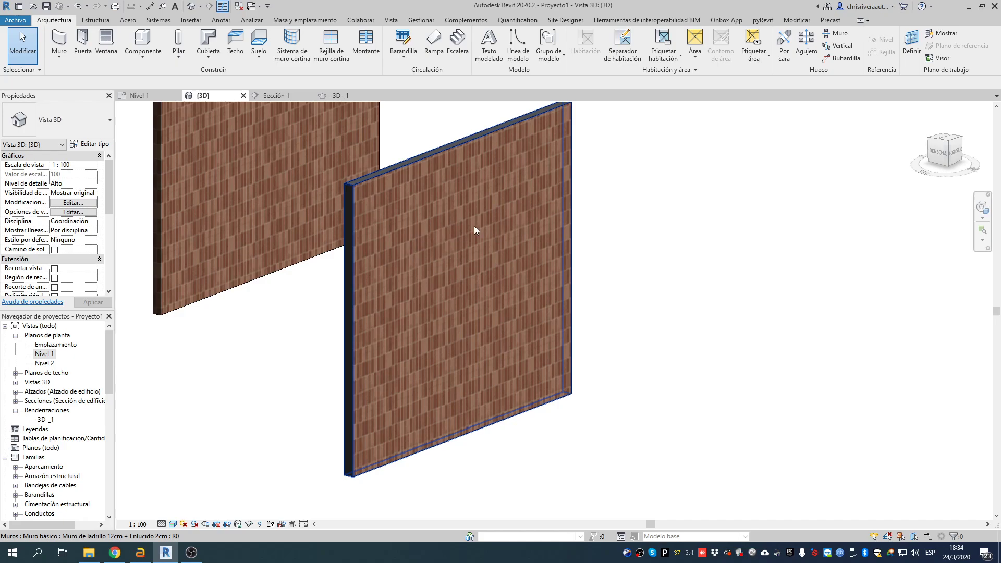
{"action": "middle_click_drag", "start_coordinate": [473, 342], "coordinate": [650, 300], "text": "shift"}
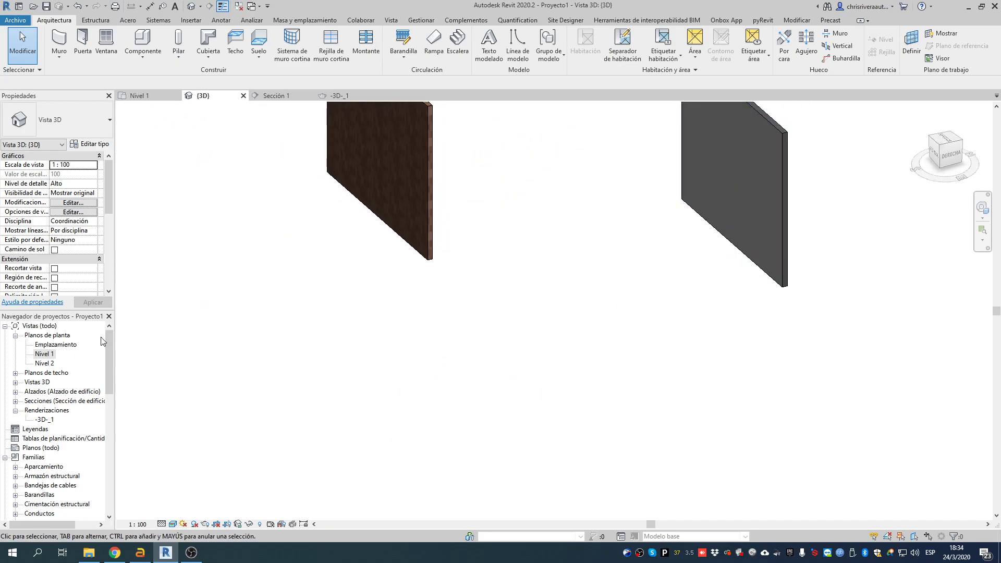
Open the Nivel 1 floor plan, set its detail level to Alto, and inspect the plastered wall's layers in plan.
{"action": "double_click", "coordinate": [46, 354]}
{"action": "scroll", "coordinate": [613, 233], "scroll_direction": "down", "scroll_amount": 2}
{"action": "middle_click_drag", "start_coordinate": [642, 152], "coordinate": [549, 308]}
{"action": "scroll", "coordinate": [500, 211], "scroll_direction": "up", "scroll_amount": 5}
{"action": "scroll", "coordinate": [521, 238], "scroll_direction": "up", "scroll_amount": 3}
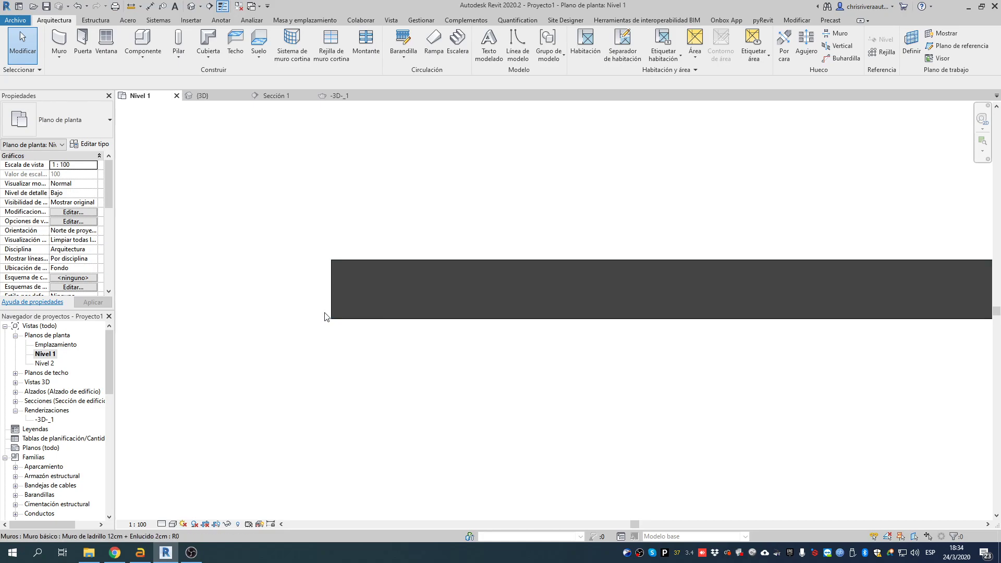
{"action": "left_click", "coordinate": [164, 525]}
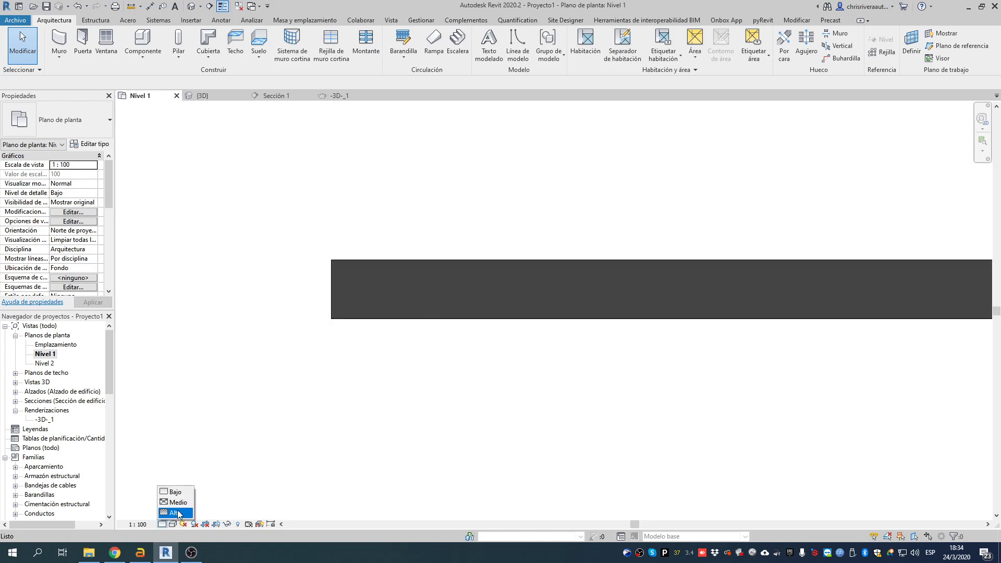
{"action": "left_click", "coordinate": [176, 513]}
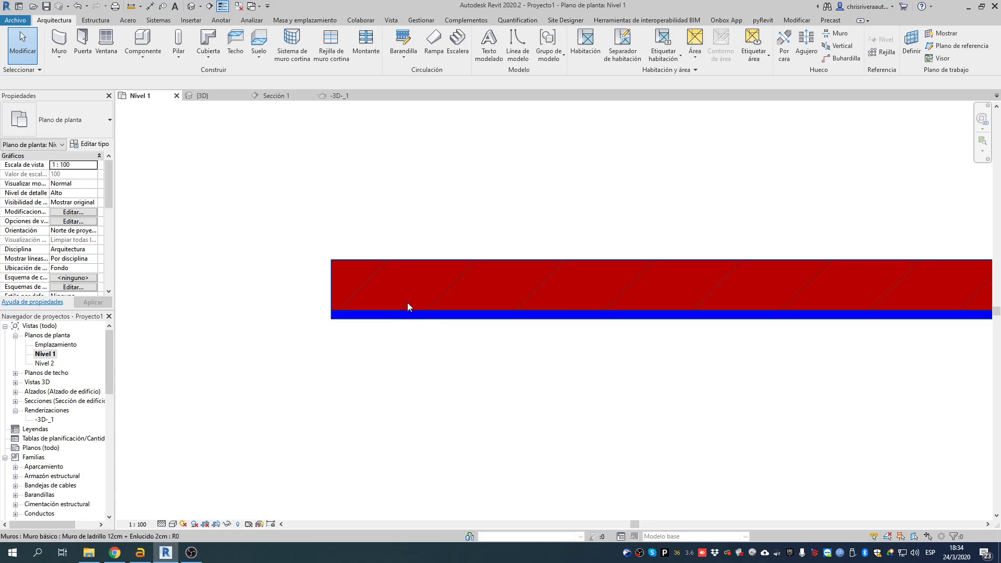
{"action": "scroll", "coordinate": [408, 303], "scroll_direction": "down", "scroll_amount": 4}
{"action": "middle_click_drag", "start_coordinate": [549, 347], "coordinate": [321, 359]}
{"action": "scroll", "coordinate": [599, 321], "scroll_direction": "down", "scroll_amount": 3}
{"action": "middle_click_drag", "start_coordinate": [701, 337], "coordinate": [610, 326]}
{"action": "scroll", "coordinate": [385, 280], "scroll_direction": "down", "scroll_amount": 5}
Return to the 3D view and place a copy of the plastered brick wall in the empty area beside the original.
{"action": "left_click", "coordinate": [191, 7]}
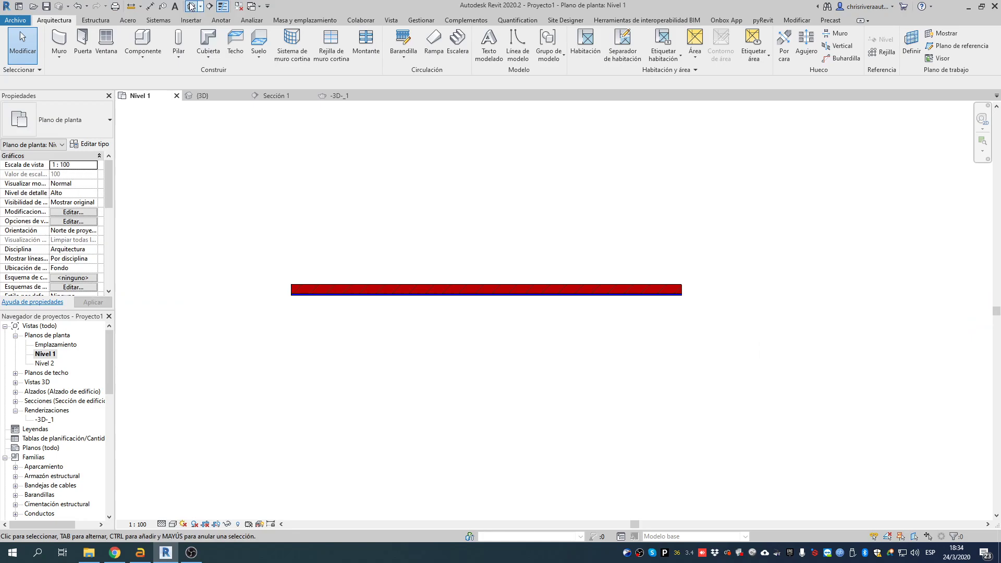
{"action": "middle_click_drag", "start_coordinate": [500, 344], "coordinate": [427, 333], "text": "shift"}
{"action": "left_click", "coordinate": [428, 333]}
{"action": "left_click", "coordinate": [437, 341]}
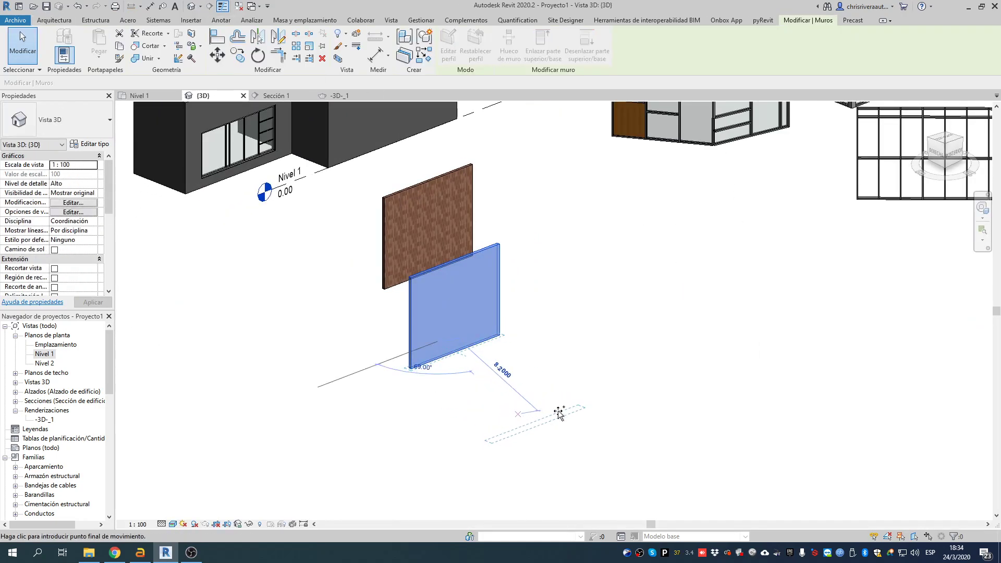
{"action": "left_click", "coordinate": [634, 360]}
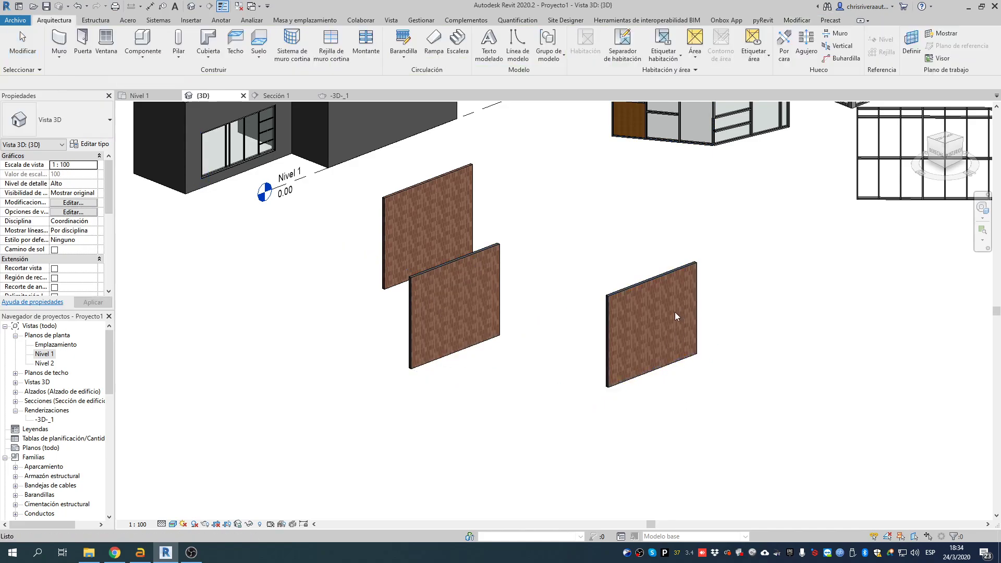
Duplicate the copied wall's type as Muro de ladrillo 12cm + Enlucido 2cm + Panelado de Madera 5cm.
{"action": "left_click", "coordinate": [674, 312]}
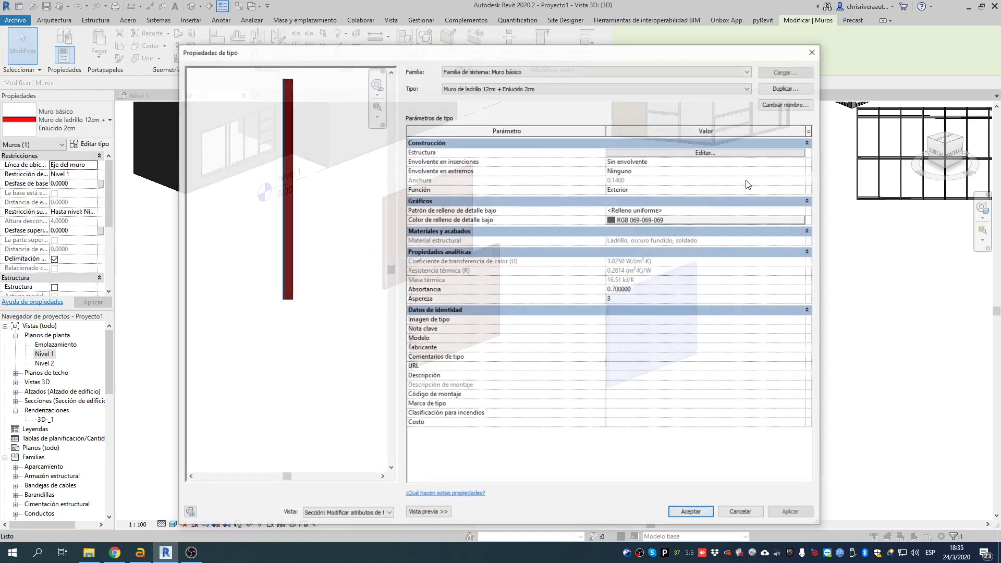
{"action": "left_click", "coordinate": [779, 89]}
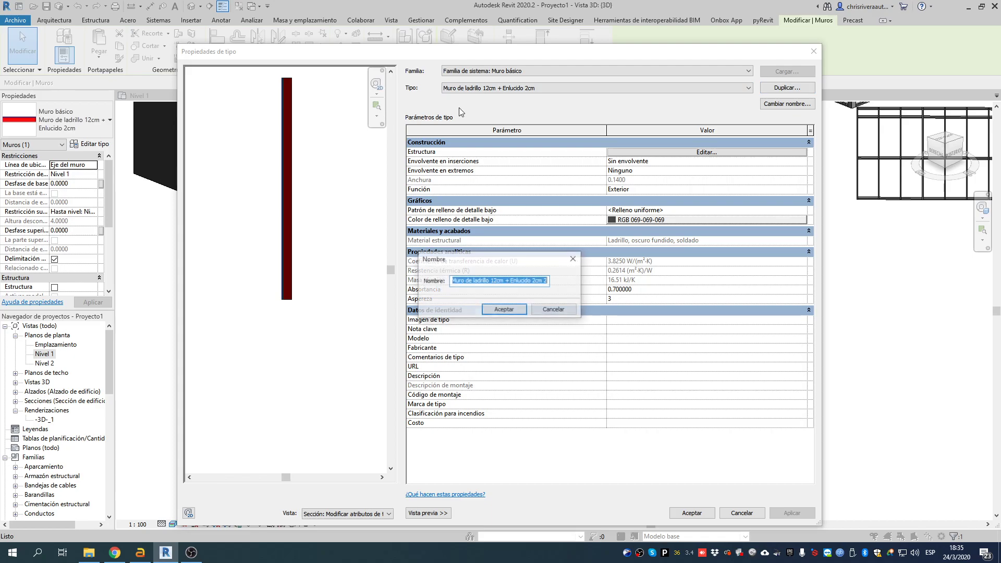
{"action": "left_click", "coordinate": [546, 282]}
{"action": "type", "text": "+"}
{"action": "type", "text": " P"}
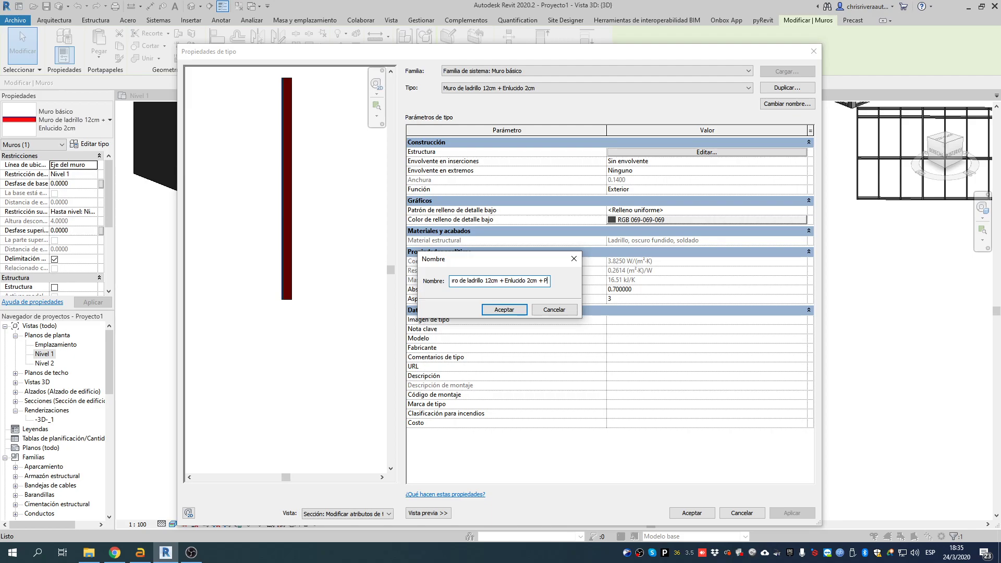
{"action": "type", "text": "anelado de Madera 5cm"}
{"action": "key", "text": "Return"}
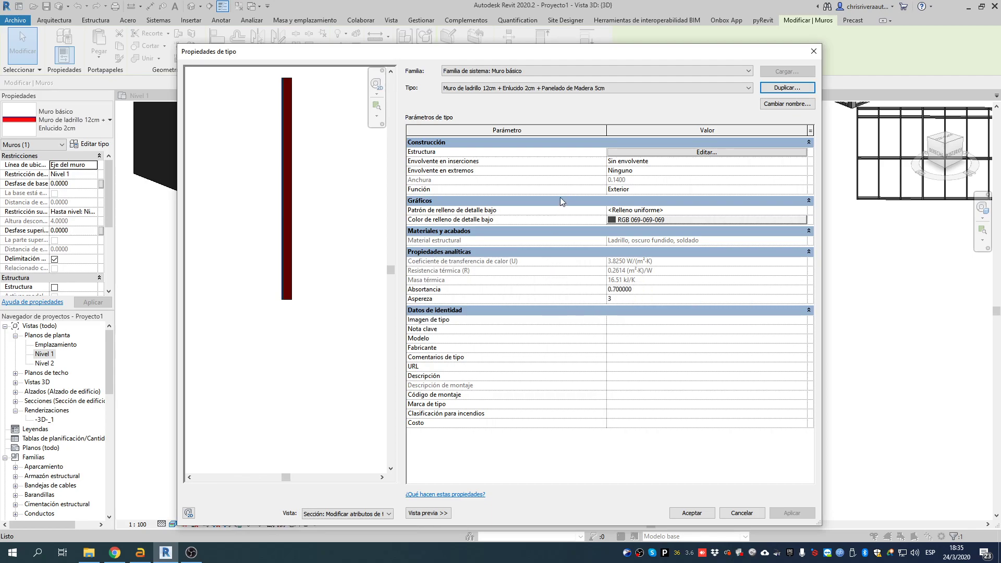
In the new type's structure, insert a layer beyond the interior core boundary and set its thickness to 0.05.
{"action": "left_click", "coordinate": [664, 153]}
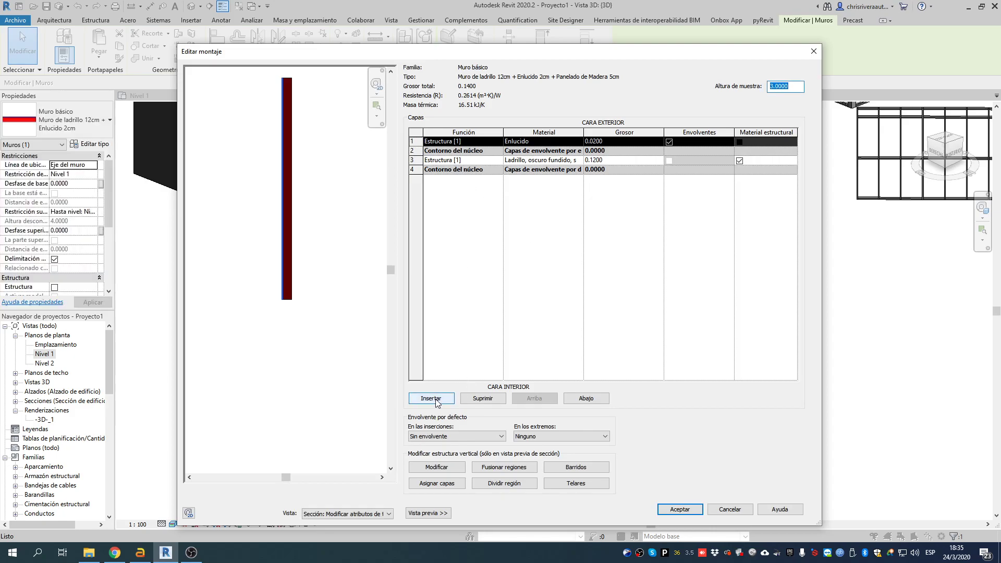
{"action": "left_click", "coordinate": [431, 399]}
{"action": "left_click", "coordinate": [582, 399]}
{"action": "left_click", "coordinate": [583, 398]}
{"action": "left_click", "coordinate": [583, 399]}
{"action": "left_click", "coordinate": [583, 398]}
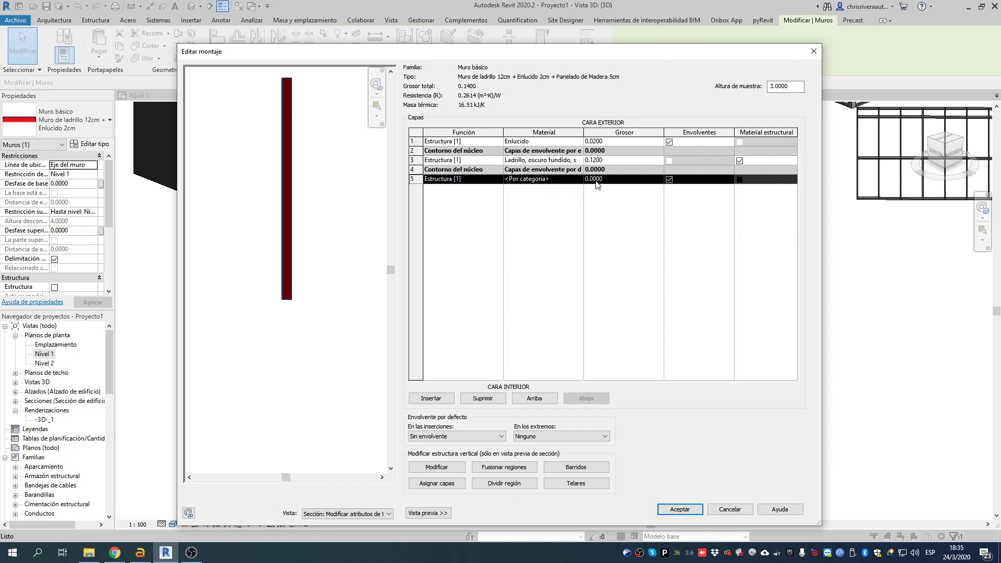
{"action": "left_click", "coordinate": [631, 180]}
{"action": "type", "text": ".05"}
For the new interior layer, add the Tablones de madera material from the Madera category of Materiales AEC to the project materials.
{"action": "left_click", "coordinate": [526, 178]}
{"action": "left_click", "coordinate": [579, 179]}
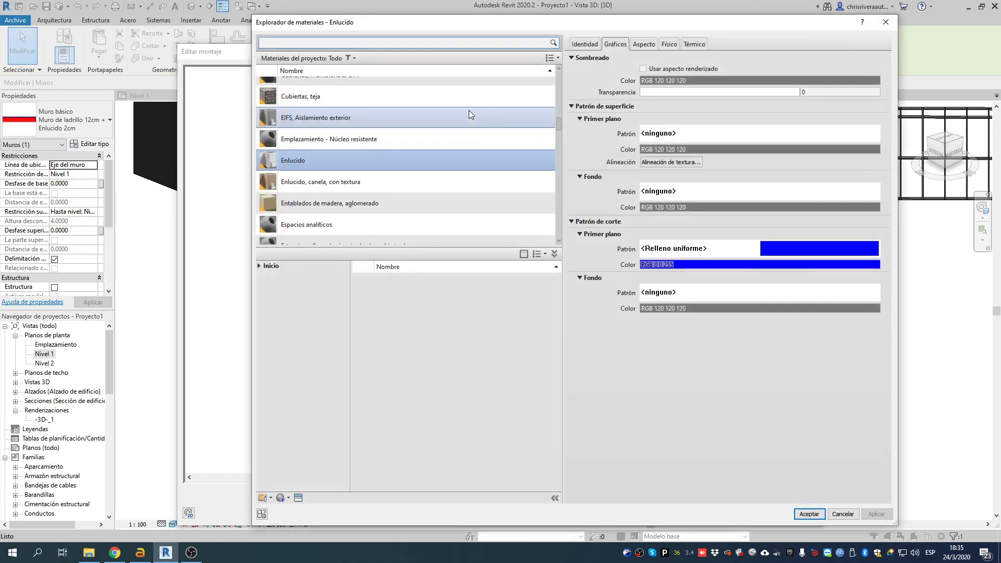
{"action": "scroll", "coordinate": [365, 198], "scroll_direction": "down", "scroll_amount": 1}
{"action": "left_click", "coordinate": [271, 266]}
{"action": "double_click", "coordinate": [265, 267]}
{"action": "left_click", "coordinate": [263, 286]}
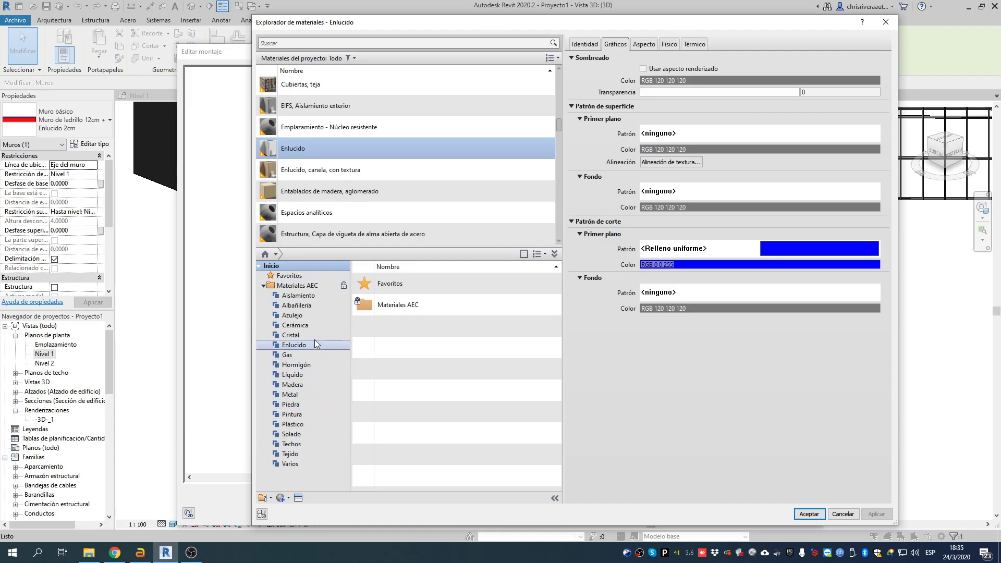
{"action": "left_click", "coordinate": [317, 384]}
{"action": "scroll", "coordinate": [497, 337], "scroll_direction": "down", "scroll_amount": 13}
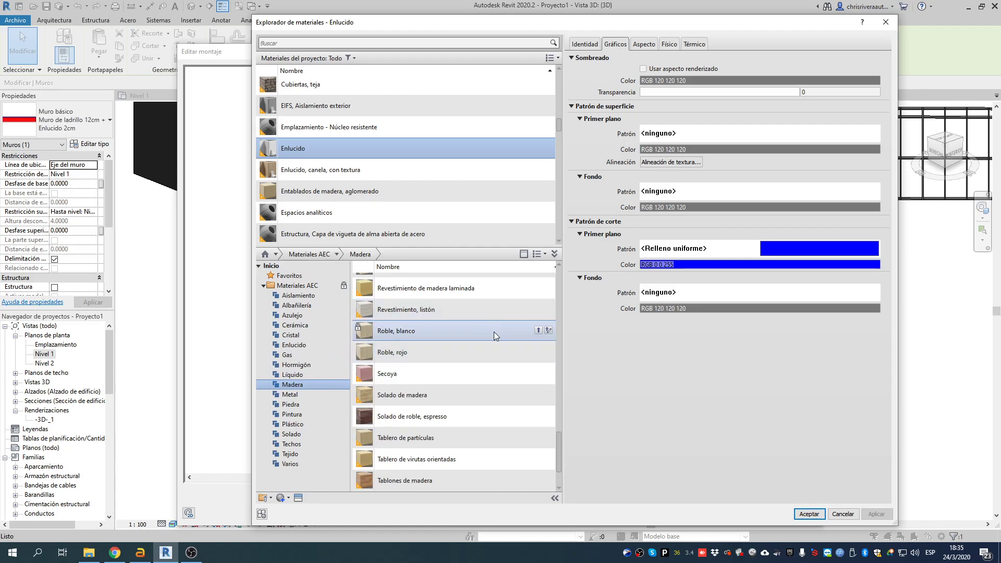
{"action": "scroll", "coordinate": [492, 342], "scroll_direction": "down", "scroll_amount": 1}
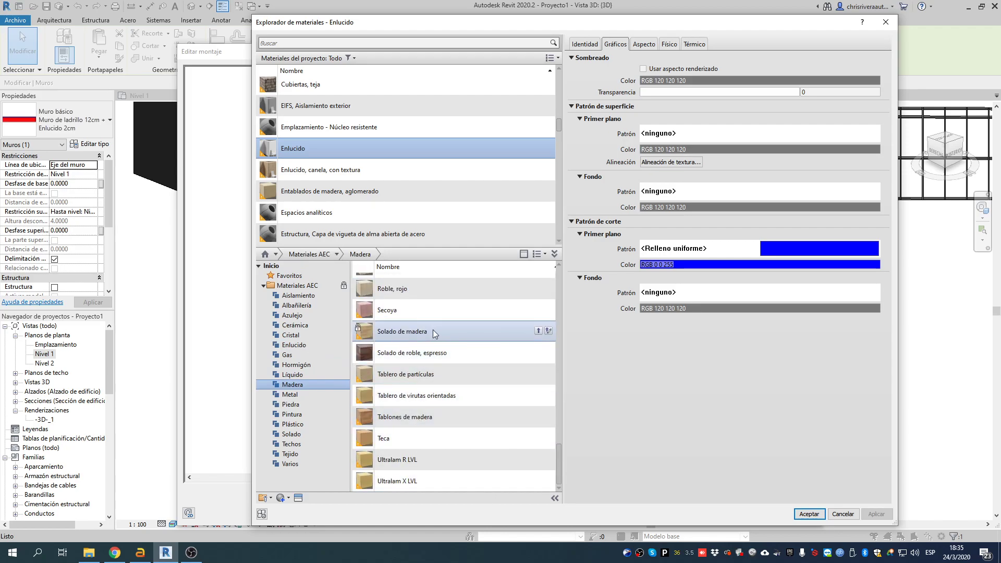
{"action": "left_click", "coordinate": [392, 416]}
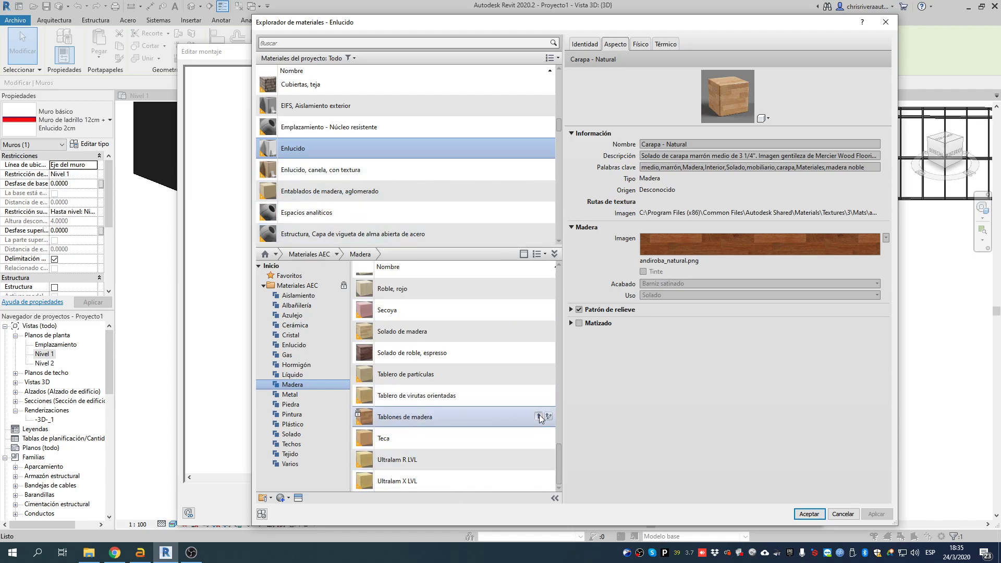
{"action": "left_click", "coordinate": [538, 416]}
Select the Tablones de madera project material, check its appearance, and enable Usar aspecto renderizado for its shading.
{"action": "left_click", "coordinate": [328, 142]}
{"action": "left_click", "coordinate": [326, 155]}
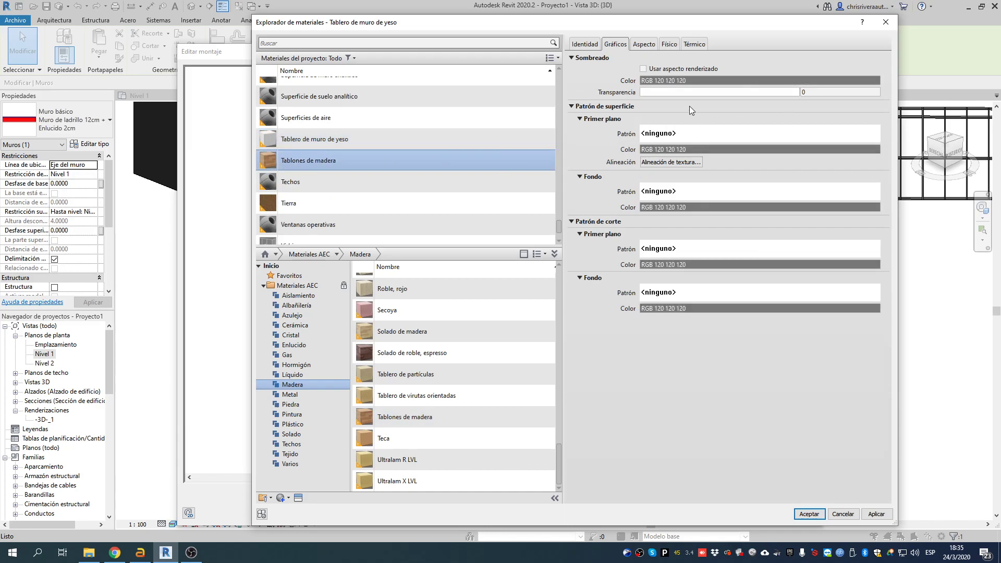
{"action": "left_click_drag", "start_coordinate": [630, 27], "coordinate": [585, 32]}
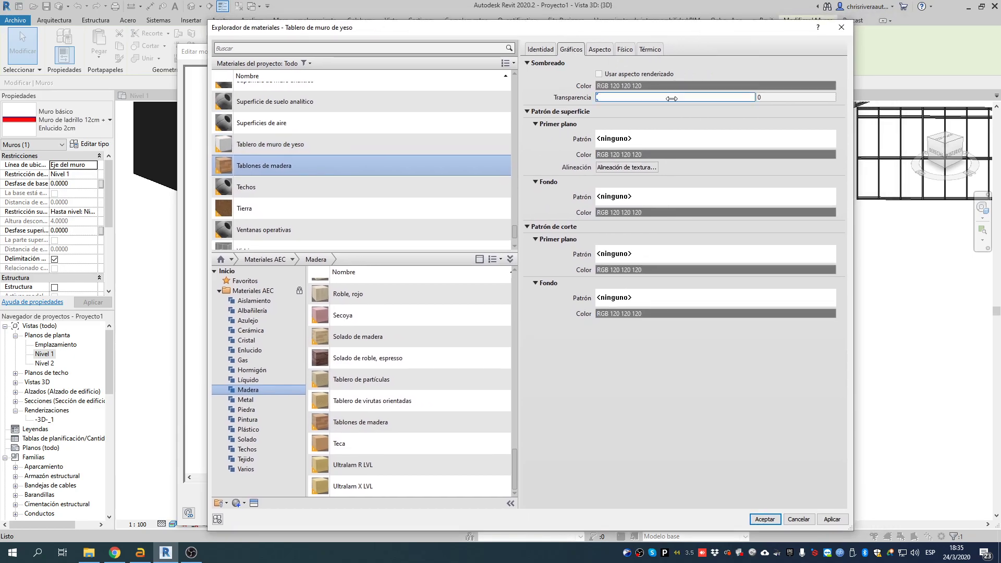
{"action": "left_click", "coordinate": [602, 50]}
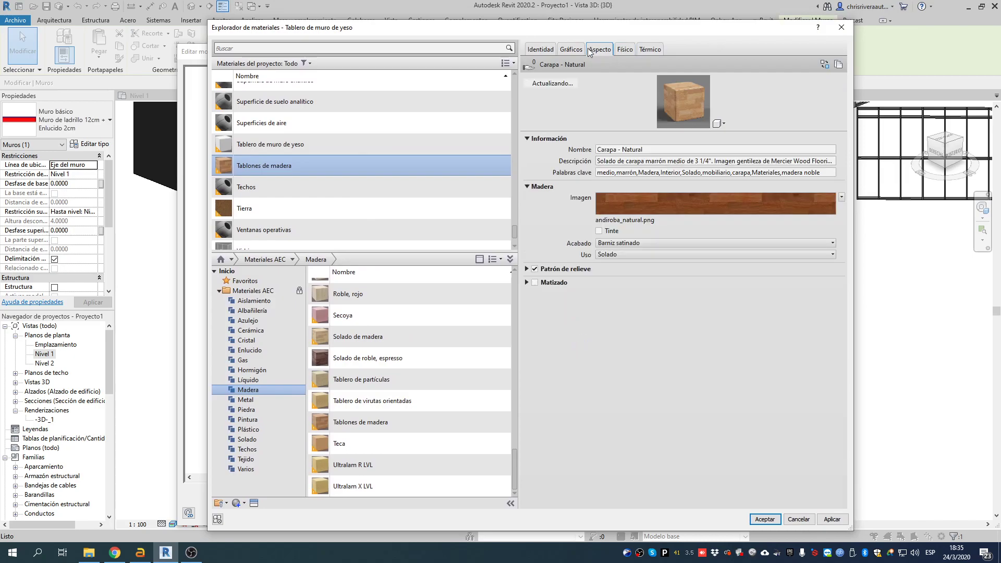
{"action": "left_click", "coordinate": [573, 50]}
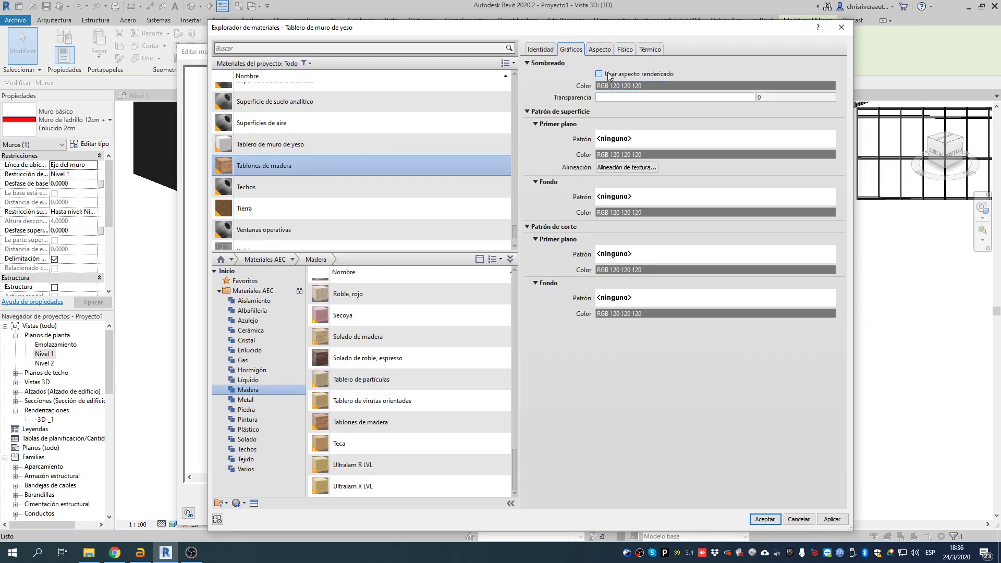
{"action": "left_click", "coordinate": [609, 75]}
{"action": "left_click", "coordinate": [601, 51]}
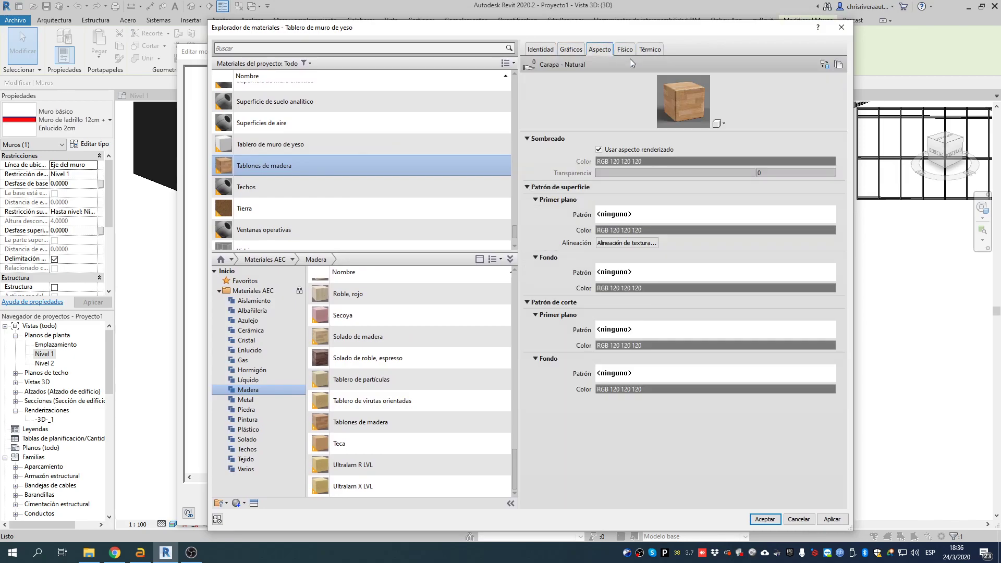
{"action": "left_click", "coordinate": [564, 52]}
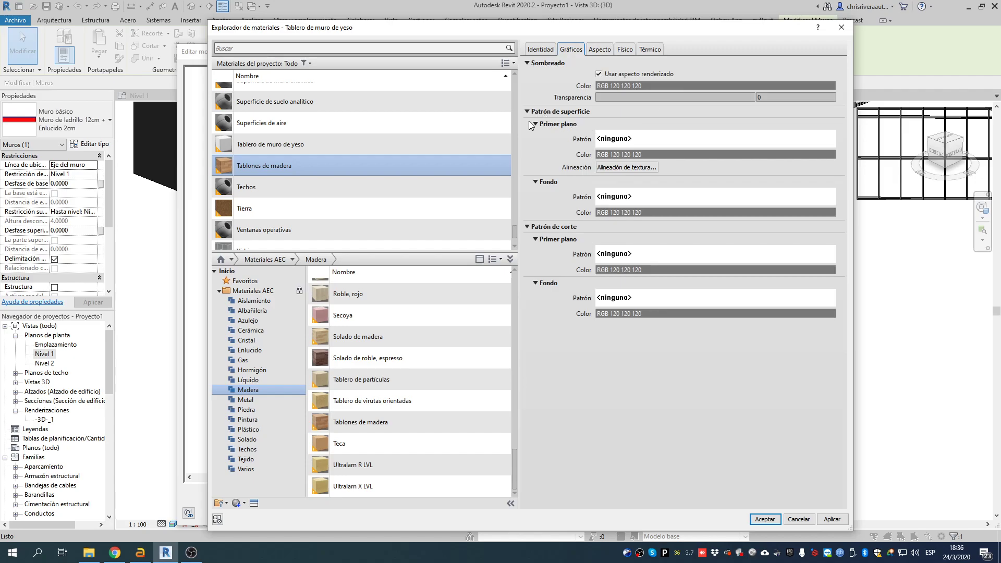
Set the surface foreground pattern of the Tablones de madera material to the Horizontal 75 mm model pattern.
{"action": "left_click", "coordinate": [635, 141]}
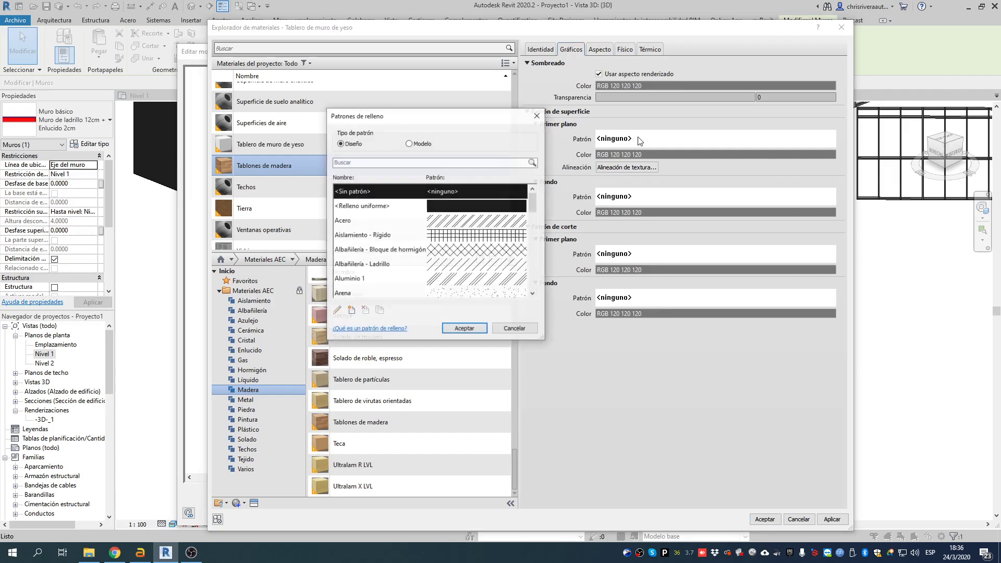
{"action": "left_click", "coordinate": [409, 143]}
{"action": "scroll", "coordinate": [449, 250], "scroll_direction": "down", "scroll_amount": 5}
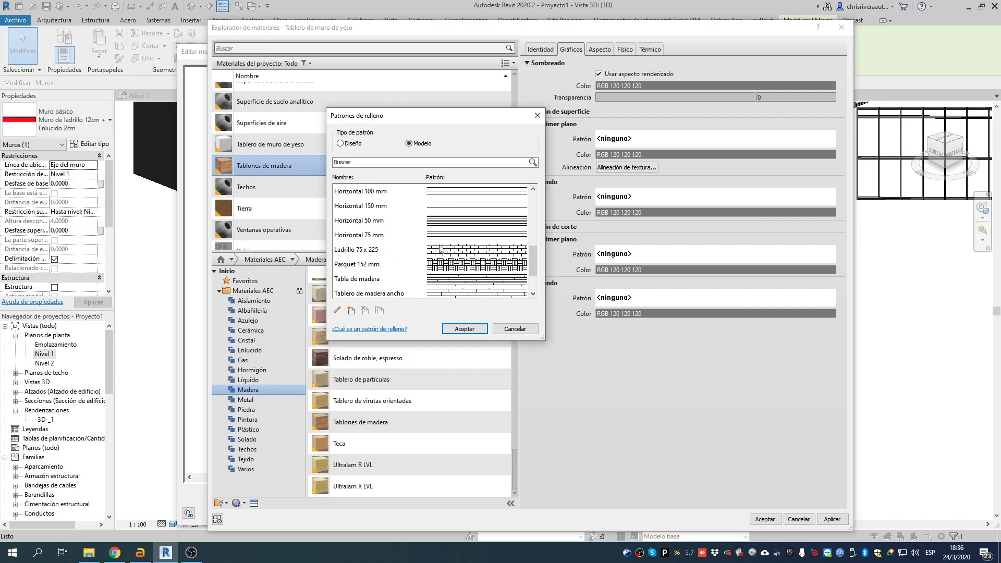
{"action": "left_click", "coordinate": [377, 237]}
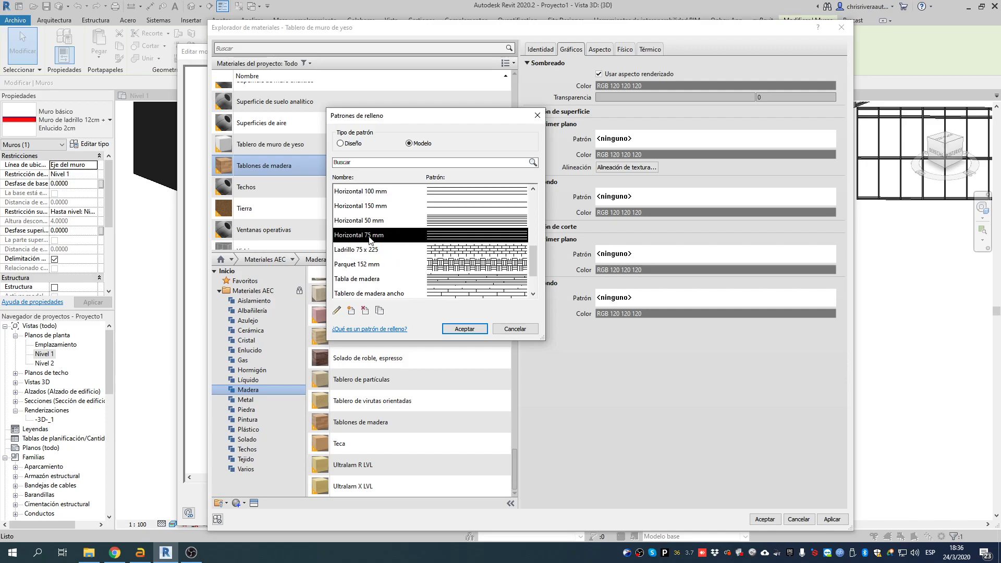
{"action": "left_click", "coordinate": [465, 331]}
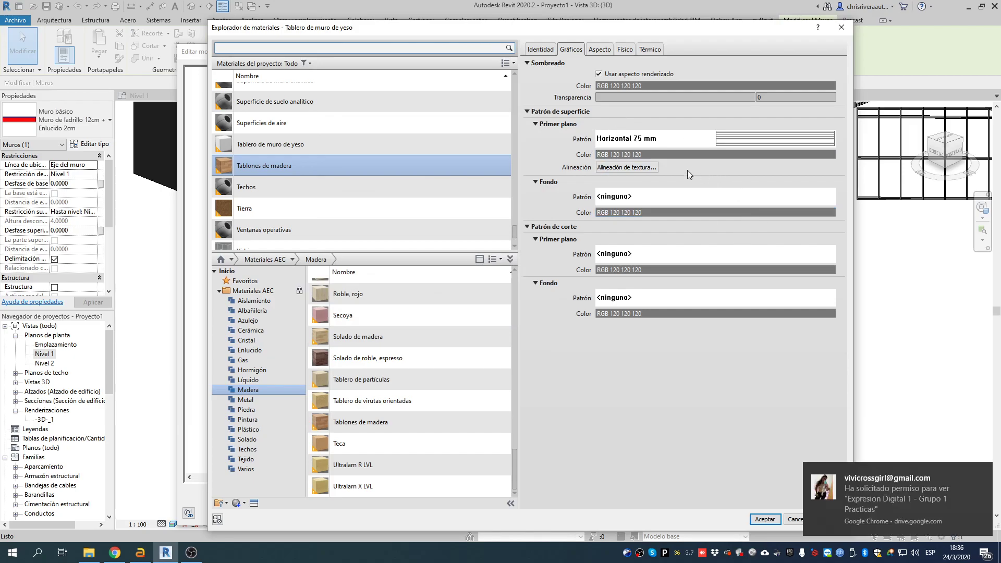
{"action": "left_click", "coordinate": [982, 473]}
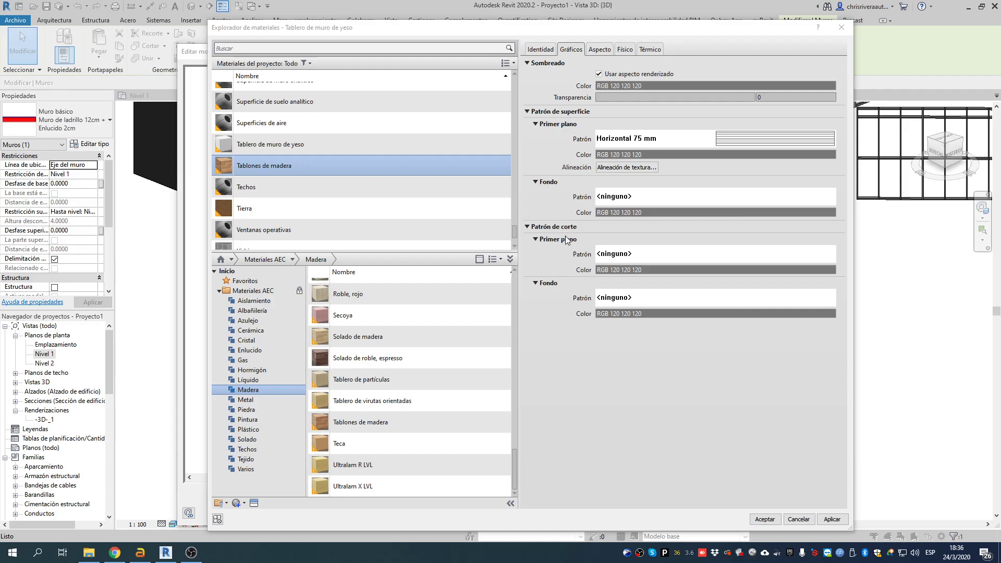
{"action": "left_click", "coordinate": [980, 473]}
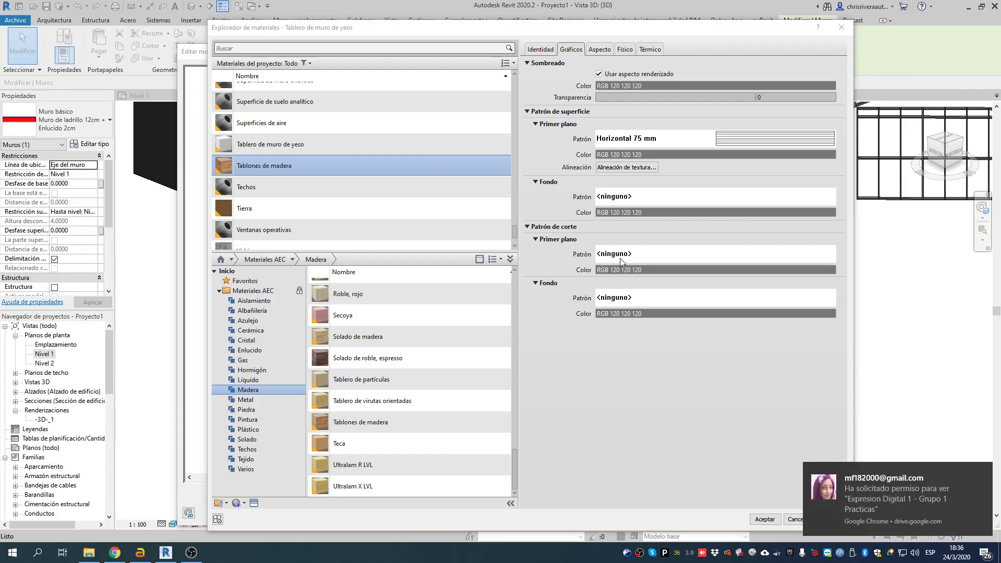
{"action": "left_click", "coordinate": [977, 472]}
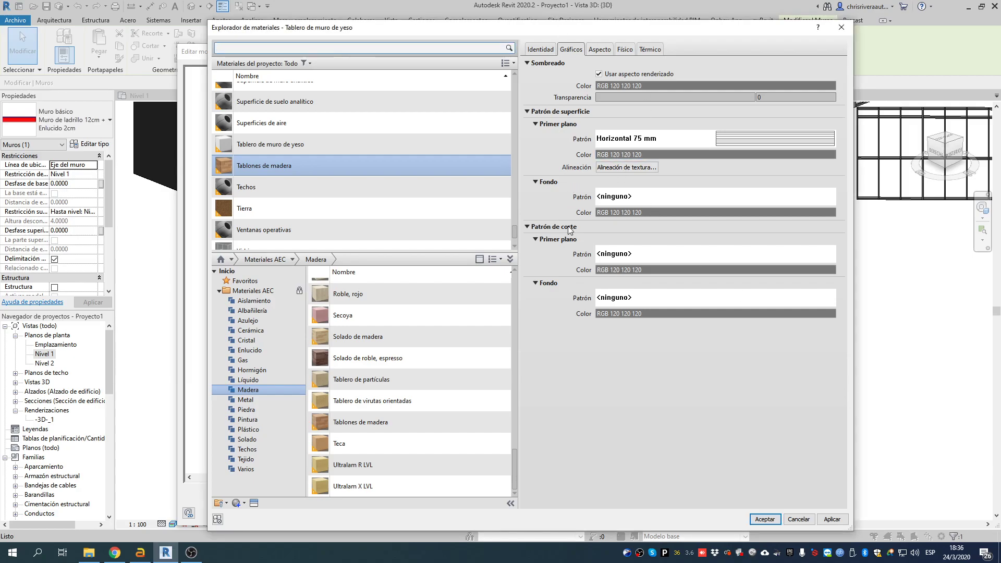
Set the cut foreground pattern of the Tablones de madera material to Relleno uniforme.
{"action": "left_click", "coordinate": [649, 255]}
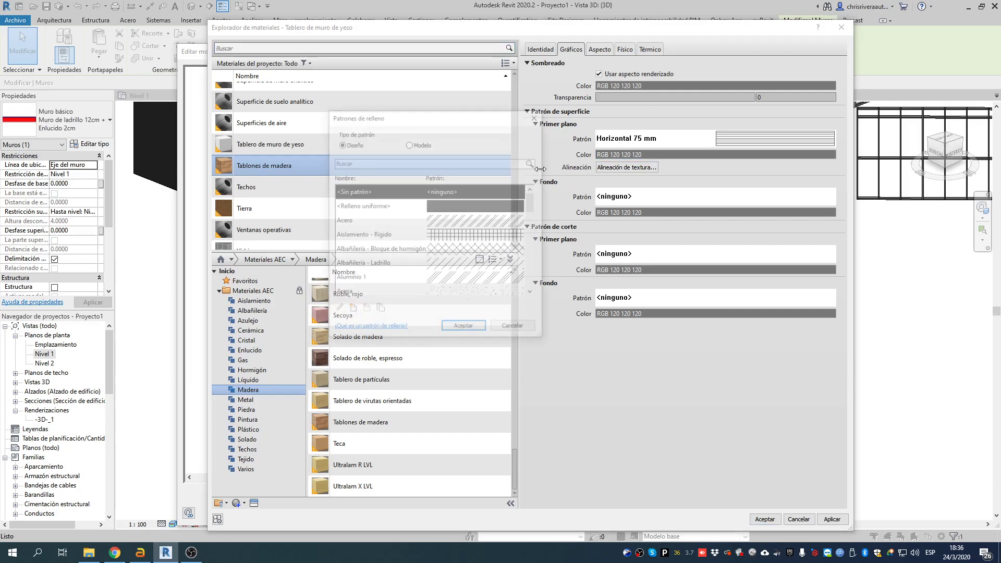
{"action": "left_click", "coordinate": [365, 196]}
{"action": "left_click", "coordinate": [465, 330]}
{"action": "left_click", "coordinate": [640, 297]}
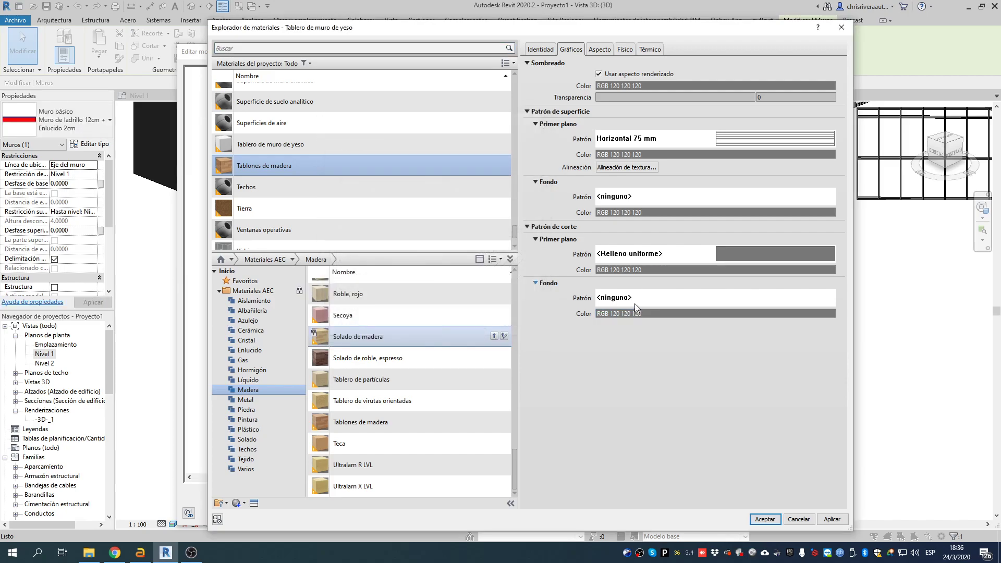
{"action": "left_click", "coordinate": [515, 329]}
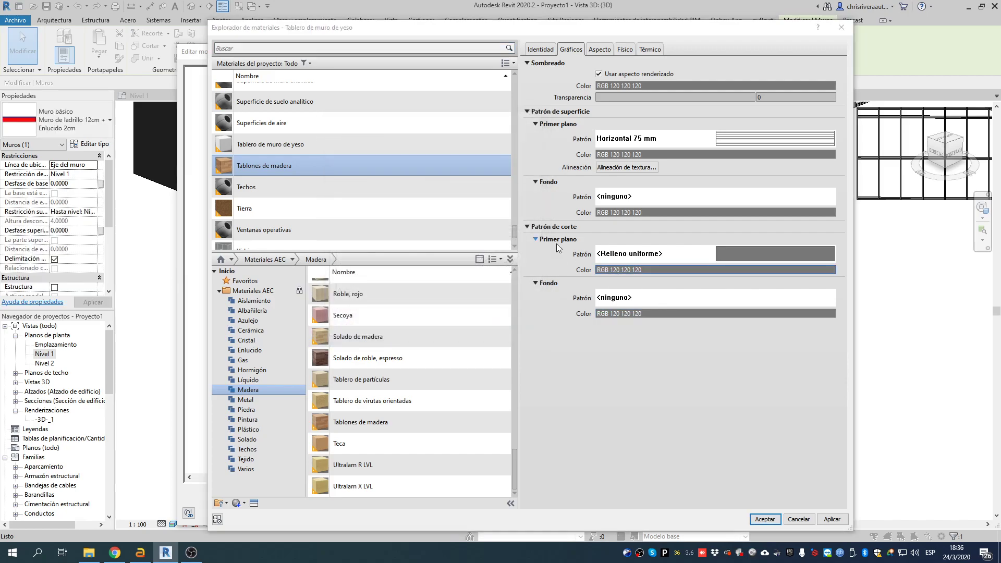
Change the cut foreground color of Tablones de madera to brown RGB 121 87 62 and accept the material.
{"action": "left_click", "coordinate": [714, 270]}
{"action": "left_click", "coordinate": [435, 239]}
{"action": "left_click", "coordinate": [643, 269]}
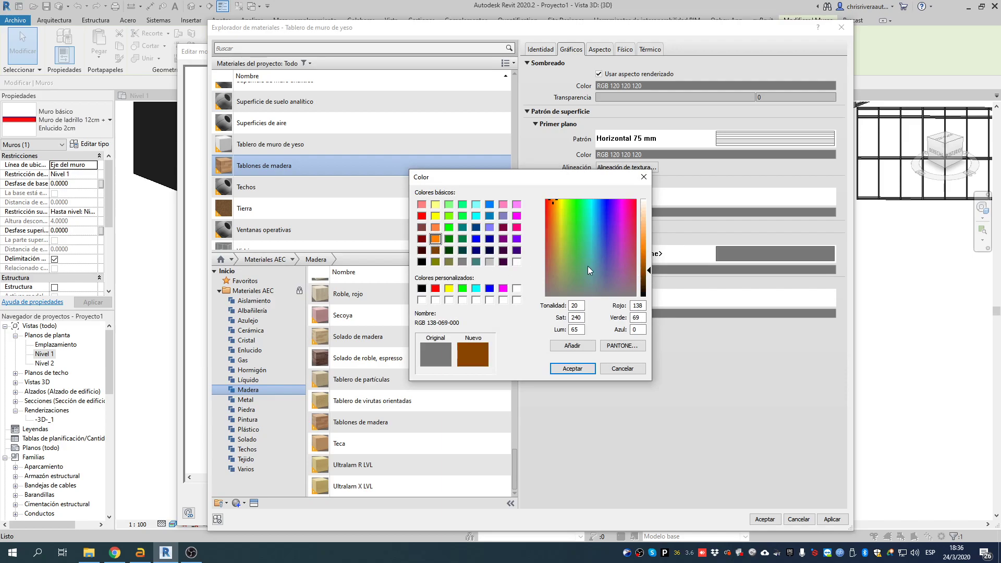
{"action": "left_click", "coordinate": [552, 265]}
{"action": "left_click", "coordinate": [648, 256]}
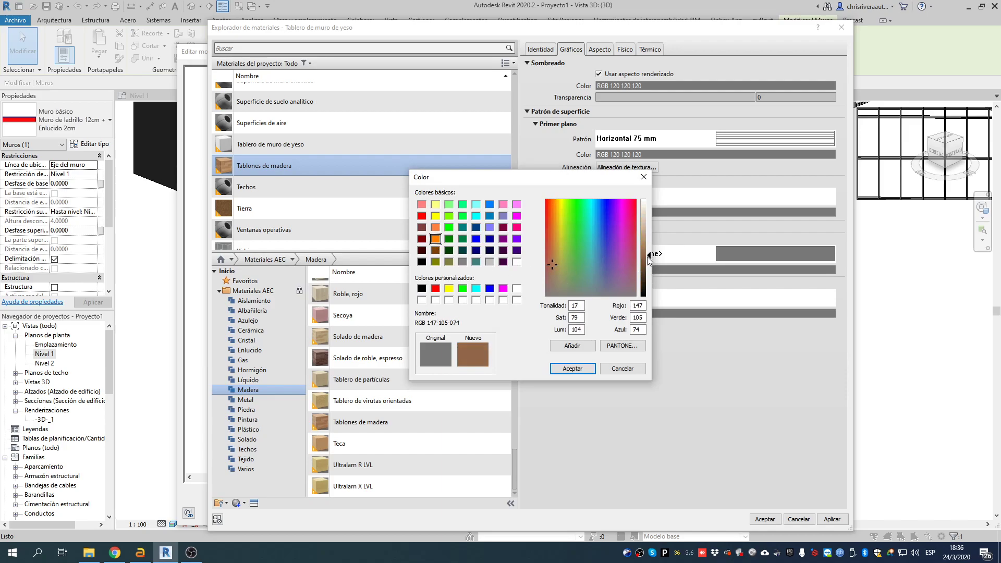
{"action": "left_click", "coordinate": [648, 262]}
{"action": "left_click", "coordinate": [572, 368]}
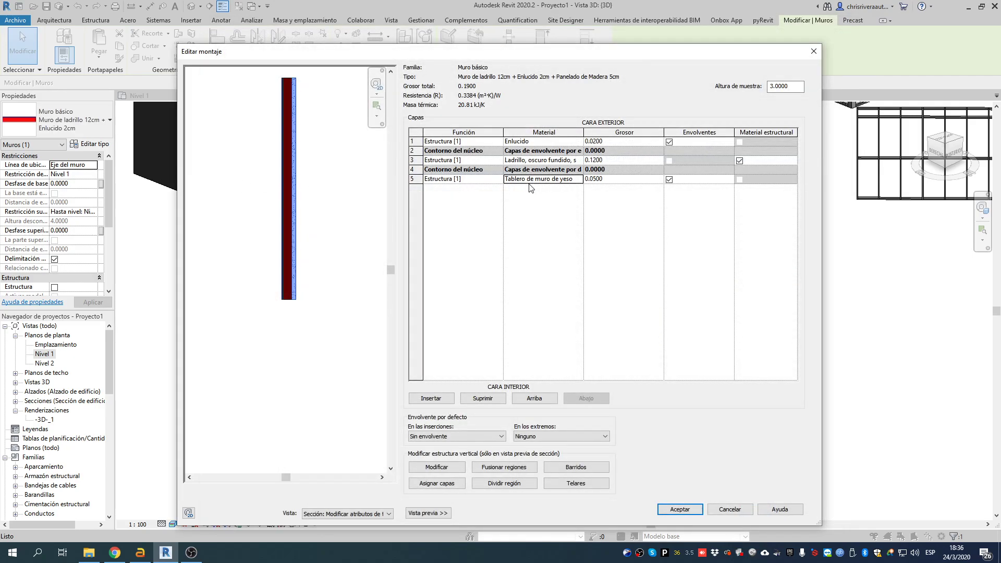
Assign the Tablones de madera material to the 0.05 interior layer of the wall assembly.
{"action": "left_click", "coordinate": [579, 179]}
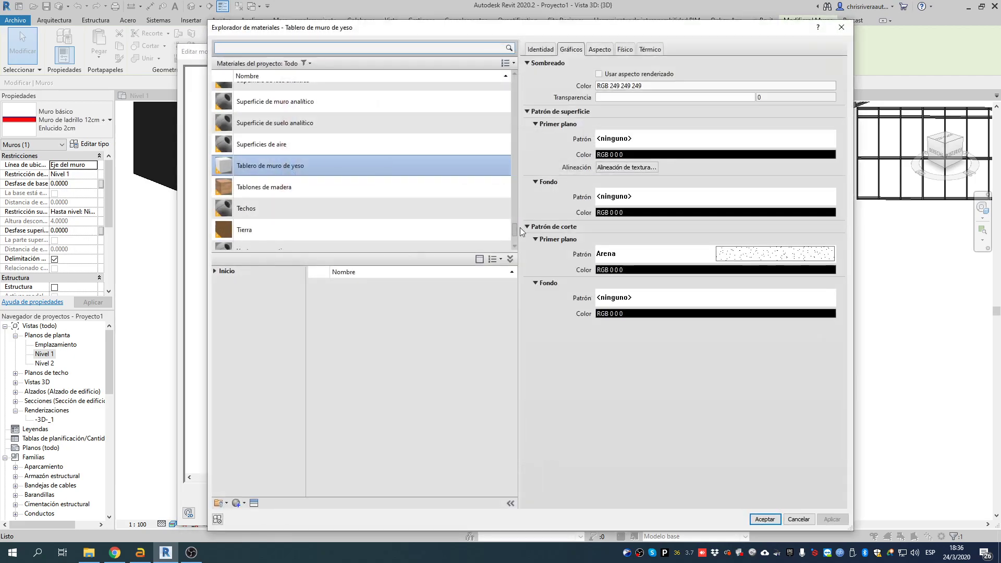
{"action": "left_click", "coordinate": [261, 177]}
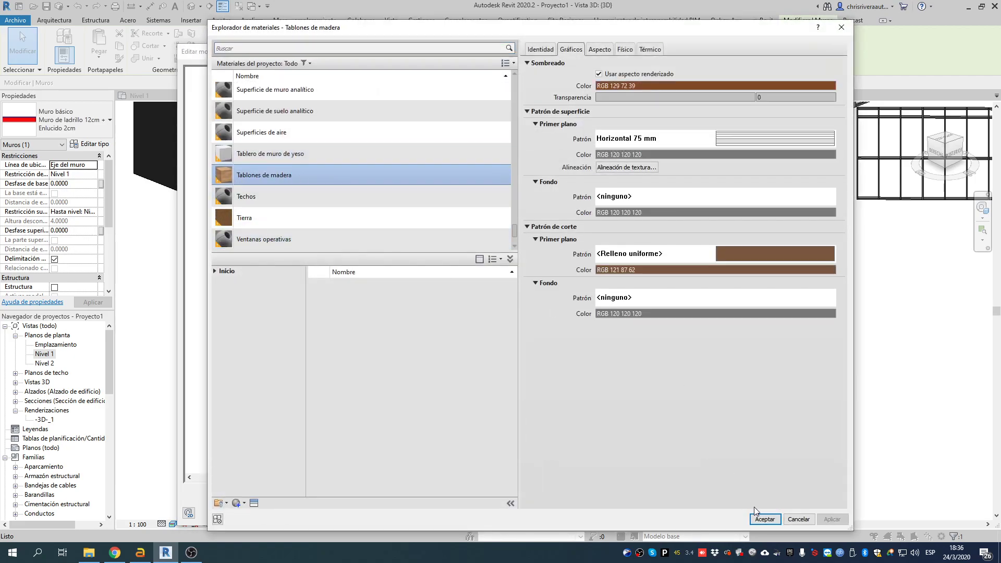
{"action": "left_click", "coordinate": [760, 518]}
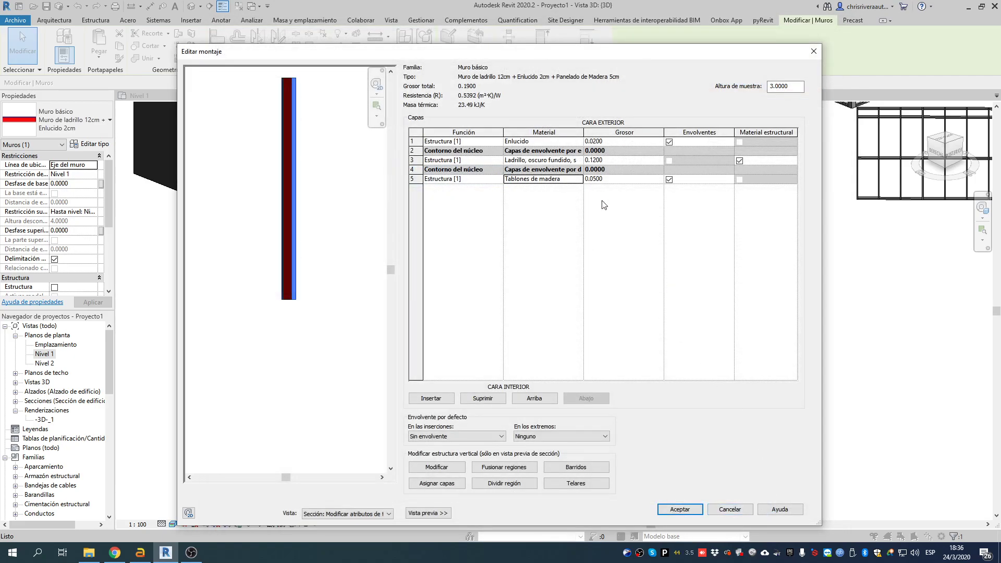
Check the plaster, brick and wood layers in the section preview, and accept the wall structure and type properties.
{"action": "scroll", "coordinate": [289, 297], "scroll_direction": "up", "scroll_amount": 5}
{"action": "left_click", "coordinate": [513, 162]}
{"action": "left_click", "coordinate": [522, 141]}
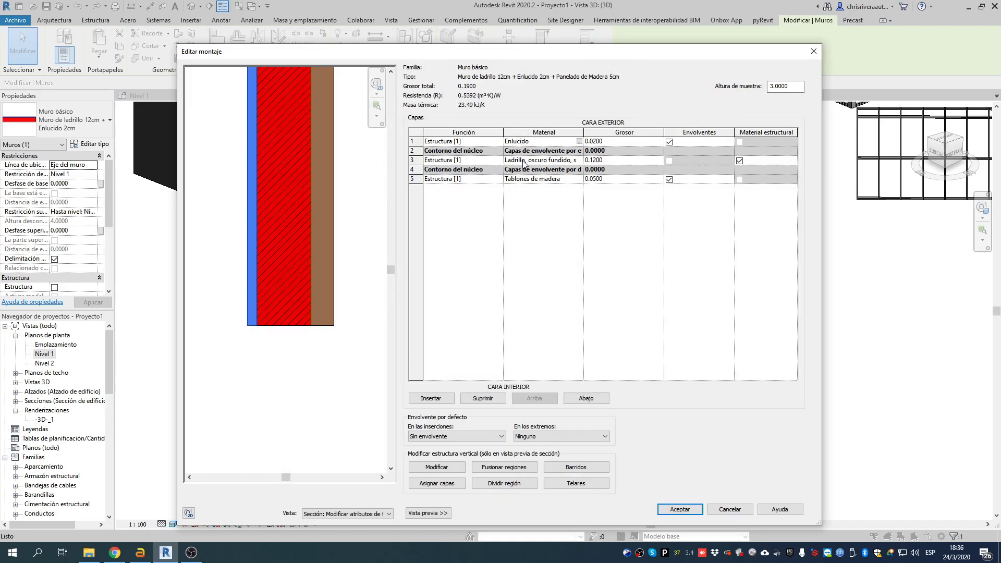
{"action": "left_click", "coordinate": [522, 161]}
{"action": "left_click", "coordinate": [520, 181]}
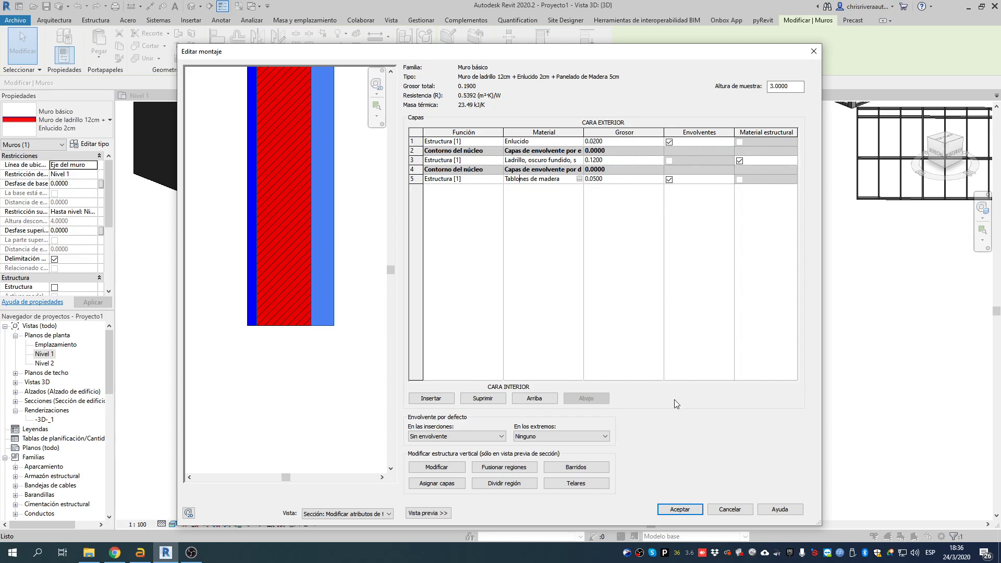
{"action": "left_click", "coordinate": [682, 510]}
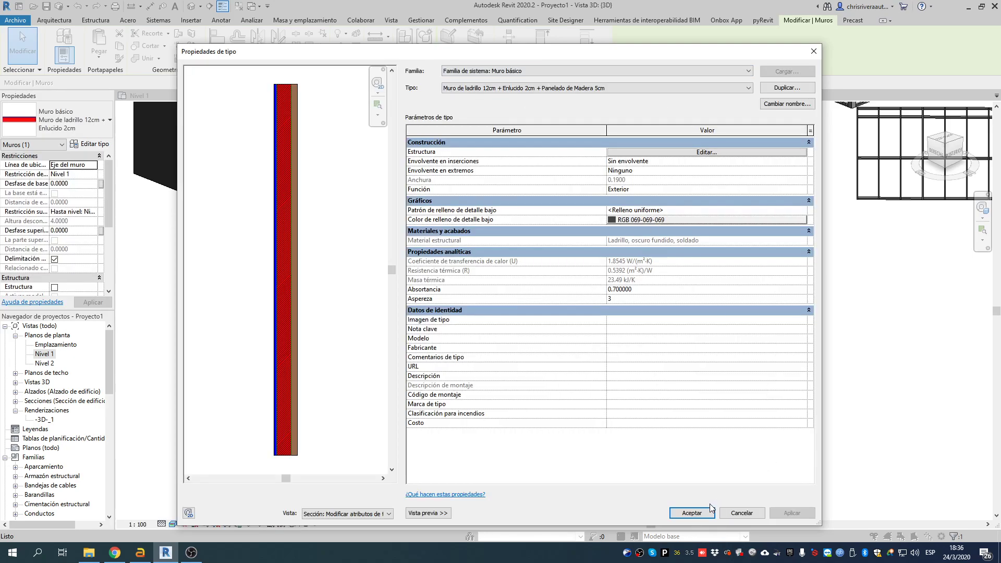
{"action": "left_click", "coordinate": [685, 502]}
Inspect the faces and edges of the wood-paneled wall in the 3D view.
{"action": "left_click", "coordinate": [699, 295]}
{"action": "scroll", "coordinate": [660, 260], "scroll_direction": "up", "scroll_amount": 5}
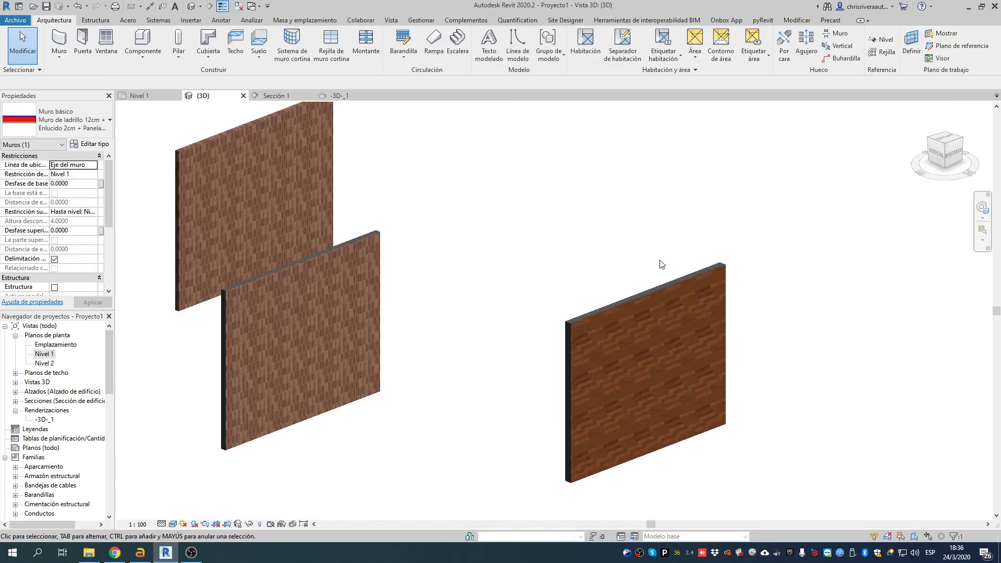
{"action": "scroll", "coordinate": [647, 290], "scroll_direction": "up", "scroll_amount": 5}
{"action": "left_click", "coordinate": [639, 348]}
{"action": "left_click", "coordinate": [873, 305]}
{"action": "middle_click_drag", "start_coordinate": [525, 417], "coordinate": [571, 247]}
Open the Nivel 1 floor plan and examine the layers of the wood-paneled wall.
{"action": "double_click", "coordinate": [44, 354]}
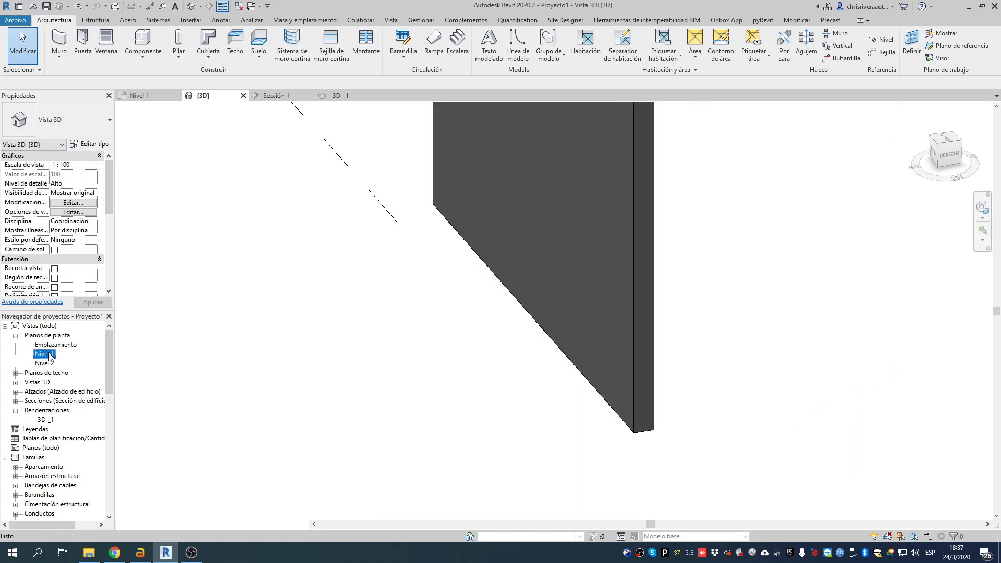
{"action": "scroll", "coordinate": [468, 294], "scroll_direction": "down", "scroll_amount": 4}
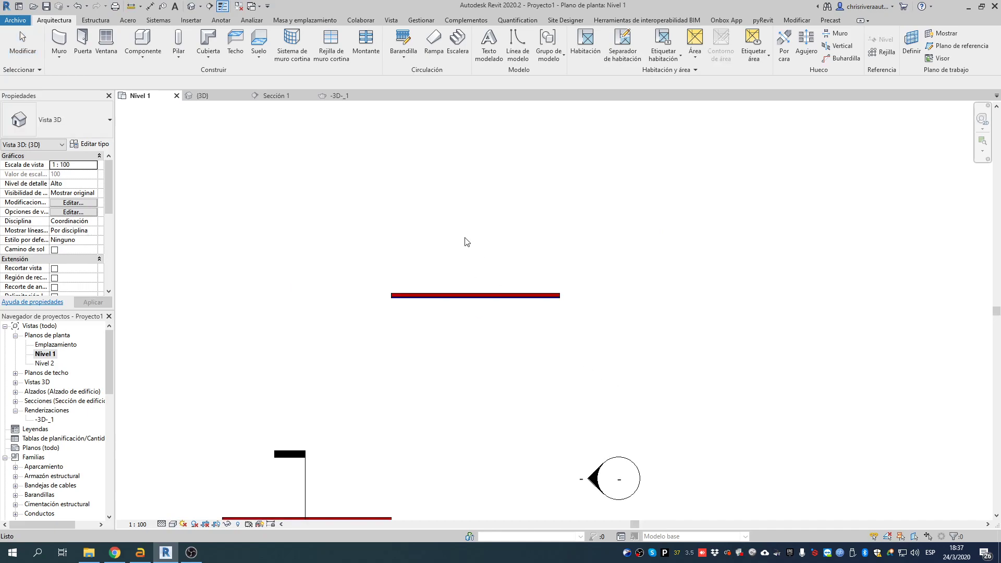
{"action": "middle_click_drag", "start_coordinate": [492, 274], "coordinate": [605, 441]}
{"action": "scroll", "coordinate": [389, 195], "scroll_direction": "up", "scroll_amount": 3}
{"action": "scroll", "coordinate": [302, 317], "scroll_direction": "up", "scroll_amount": 2}
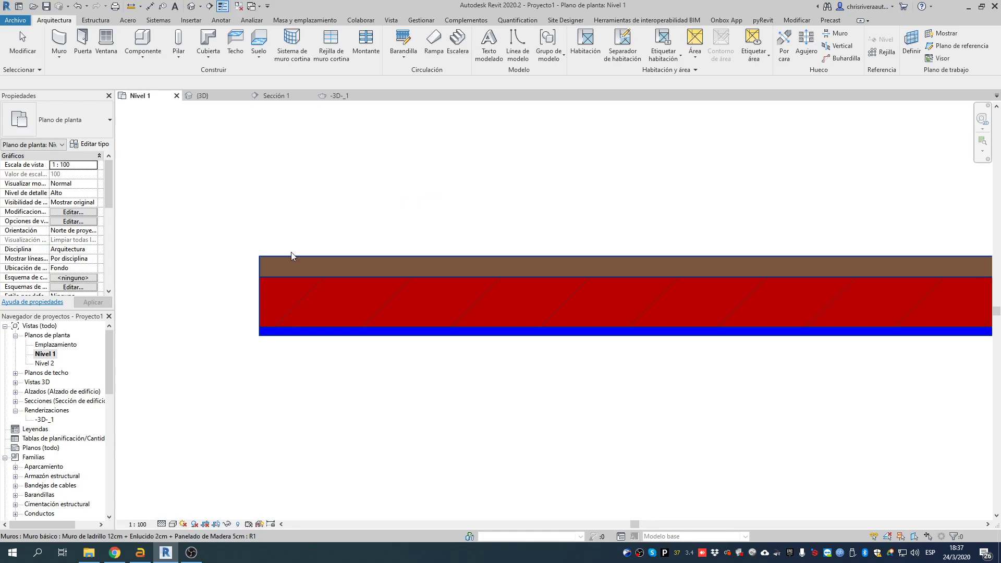
{"action": "scroll", "coordinate": [323, 300], "scroll_direction": "down", "scroll_amount": 5}
{"action": "middle_click_drag", "start_coordinate": [753, 244], "coordinate": [637, 158]}
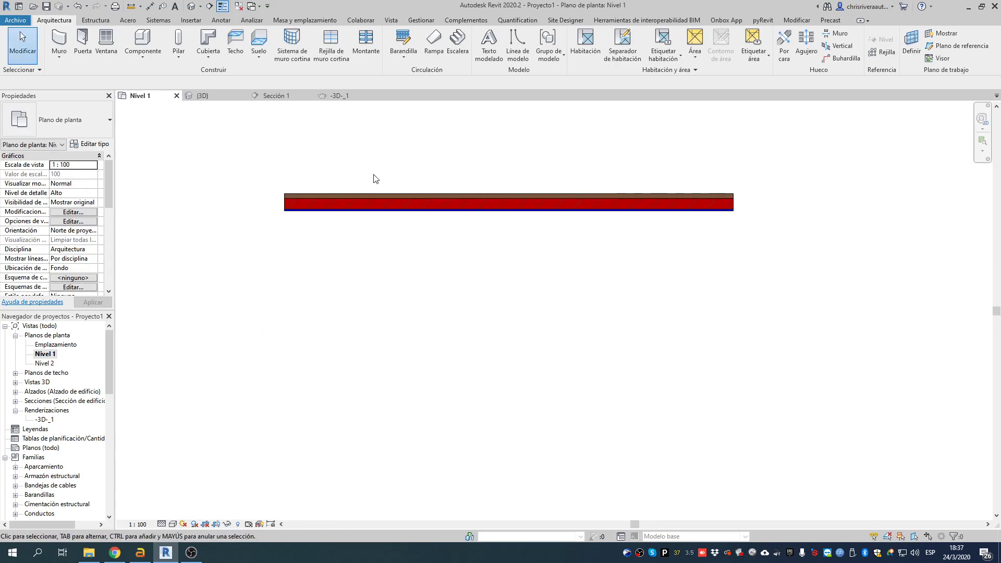
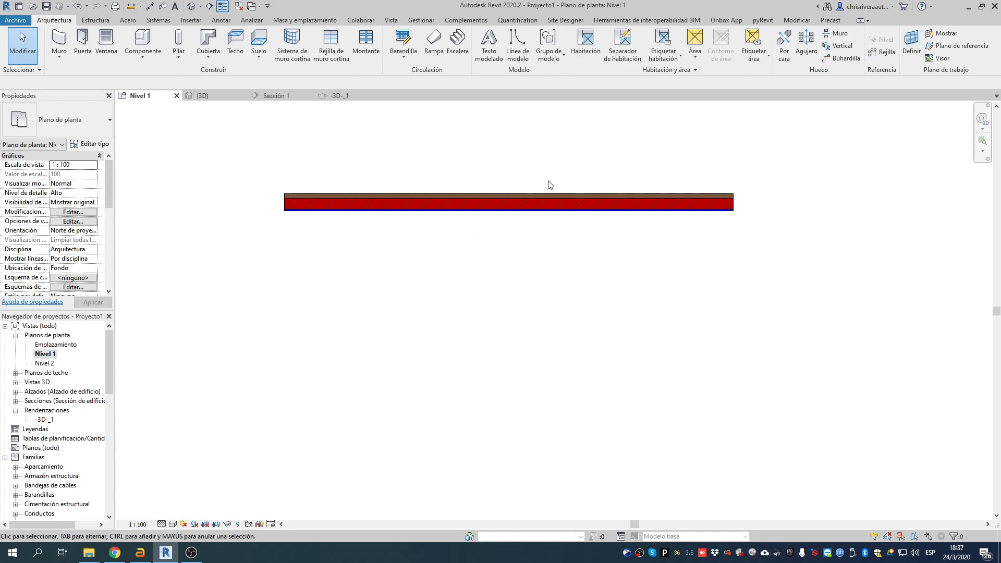
Place an M_Simple-A ras 0915 x 2134mm door in the wood-paneled wall, about 0.98 m from its left end.
{"action": "scroll", "coordinate": [550, 185], "scroll_direction": "up", "scroll_amount": 2}
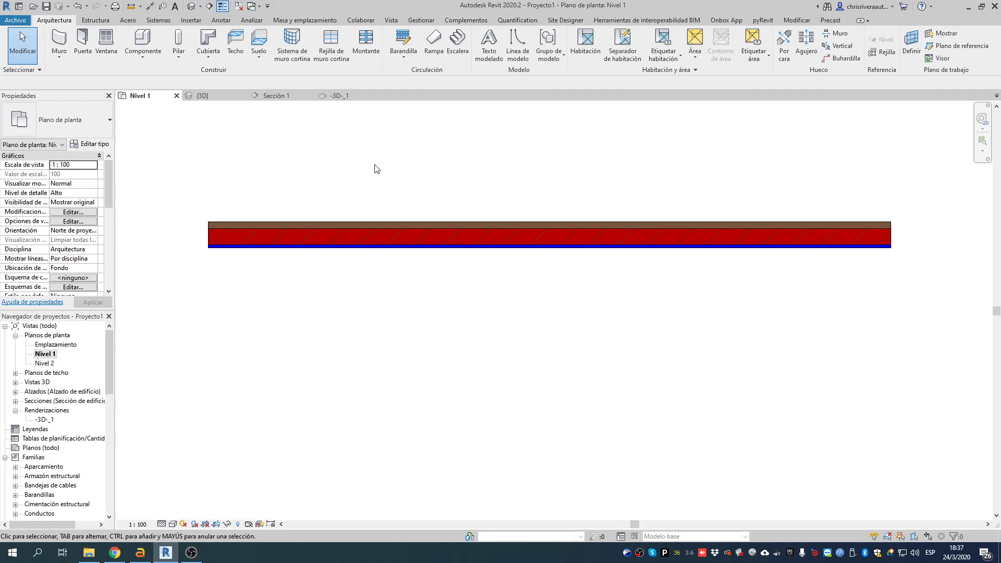
{"action": "middle_click_drag", "start_coordinate": [446, 180], "coordinate": [400, 190]}
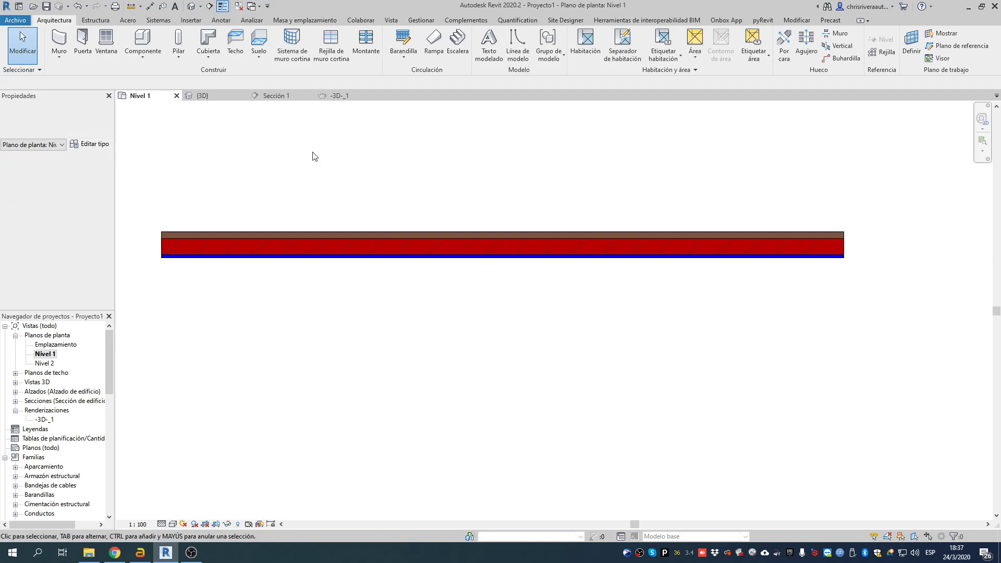
{"action": "left_click", "coordinate": [82, 46]}
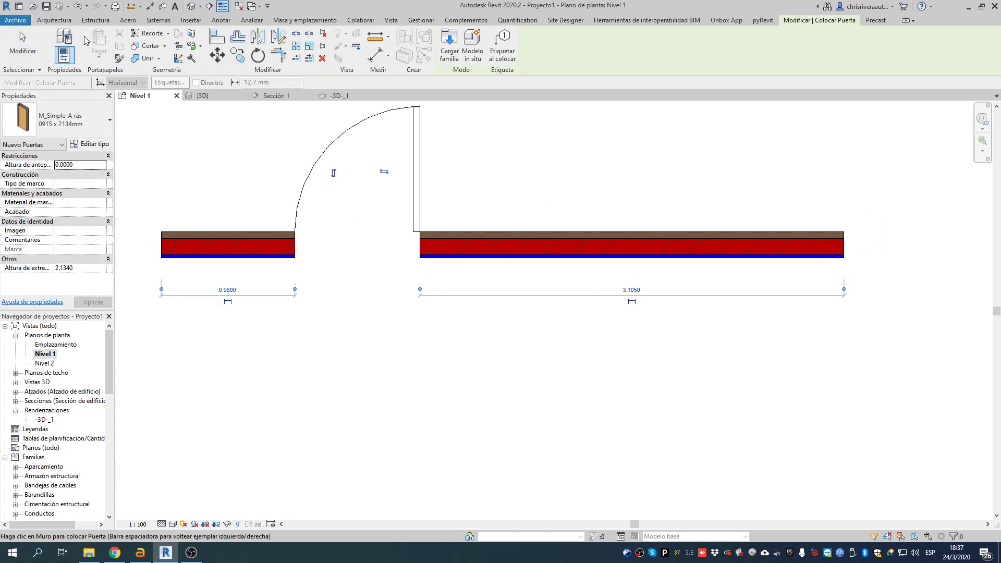
Place an M_Fijo 0406 x 0610mm window in the same wall and move it to about 0.80 m from the door opening.
{"action": "left_click", "coordinate": [64, 21]}
{"action": "left_click", "coordinate": [102, 46]}
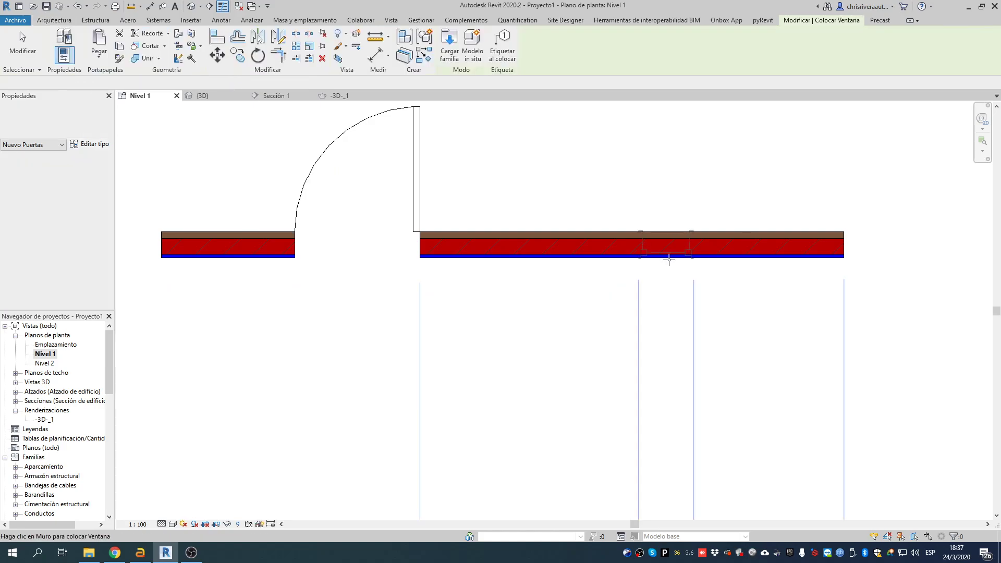
{"action": "left_click", "coordinate": [675, 245]}
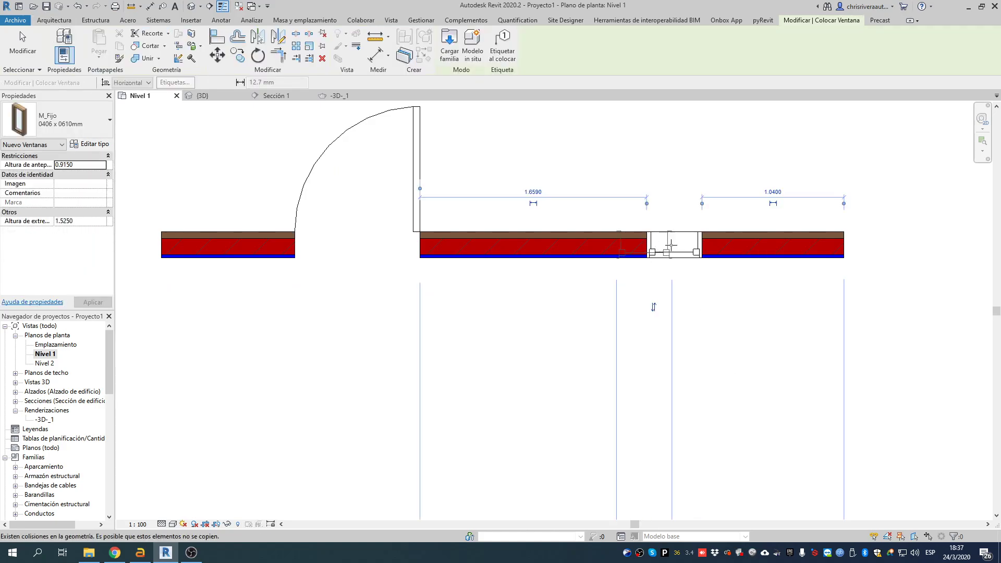
{"action": "key", "text": "Escape"}
{"action": "key", "text": "Escape"}
{"action": "left_click_drag", "start_coordinate": [675, 251], "coordinate": [557, 247]}
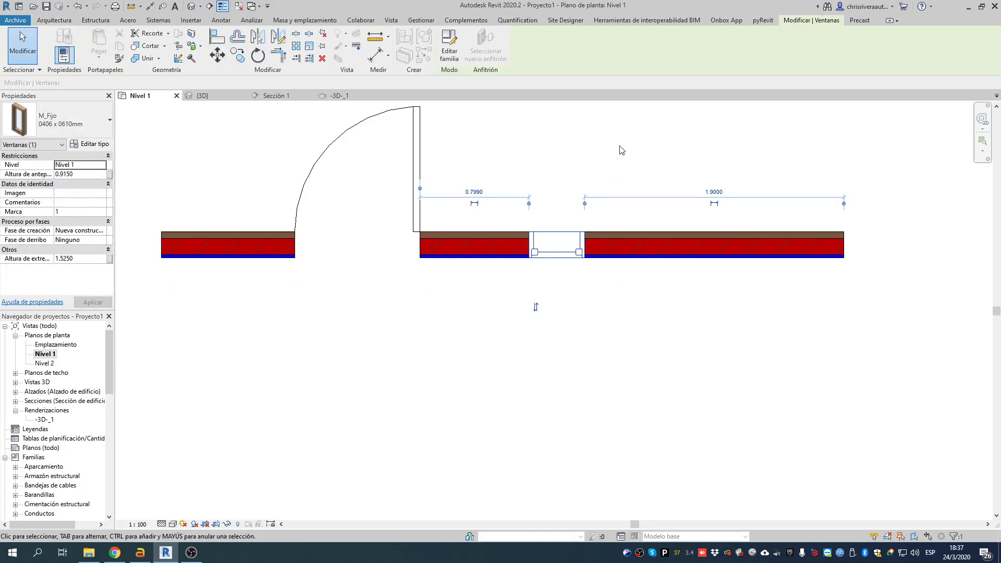
{"action": "left_click", "coordinate": [619, 148]}
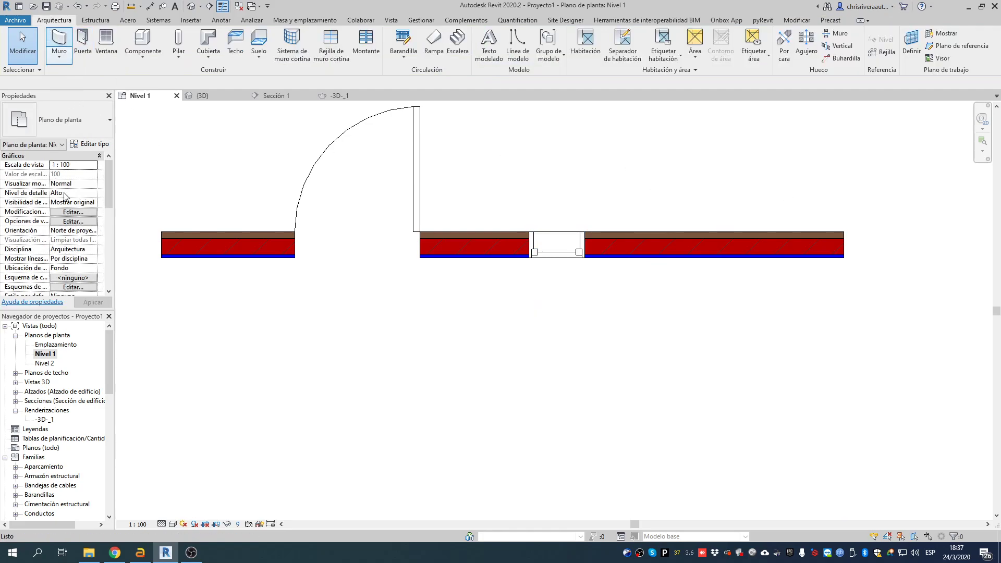
Place a Muro cortina about 1.12 m long in the wall beyond the window, with base offset 0.4 and top offset -0.9.
{"action": "left_click", "coordinate": [52, 122]}
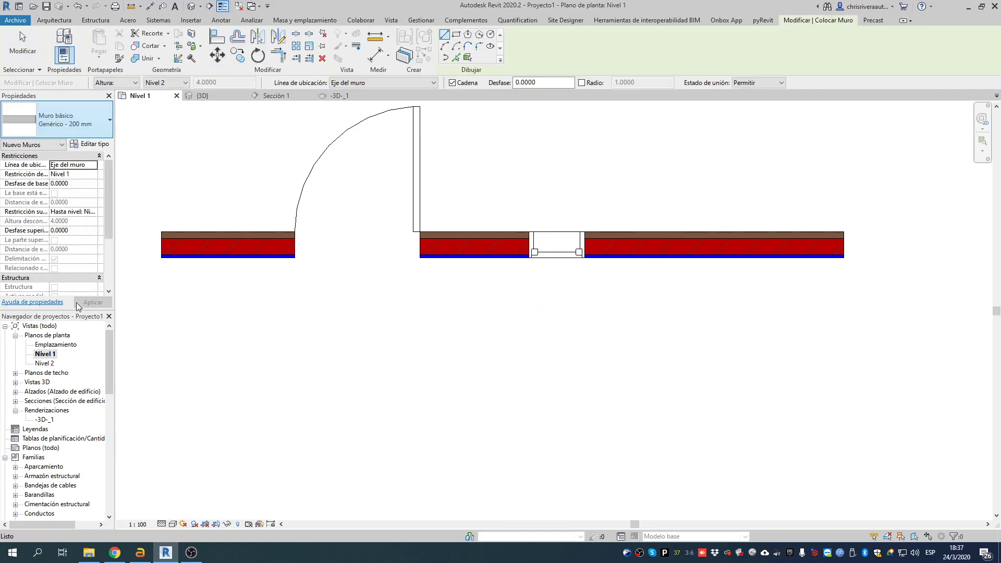
{"action": "left_click", "coordinate": [85, 385]}
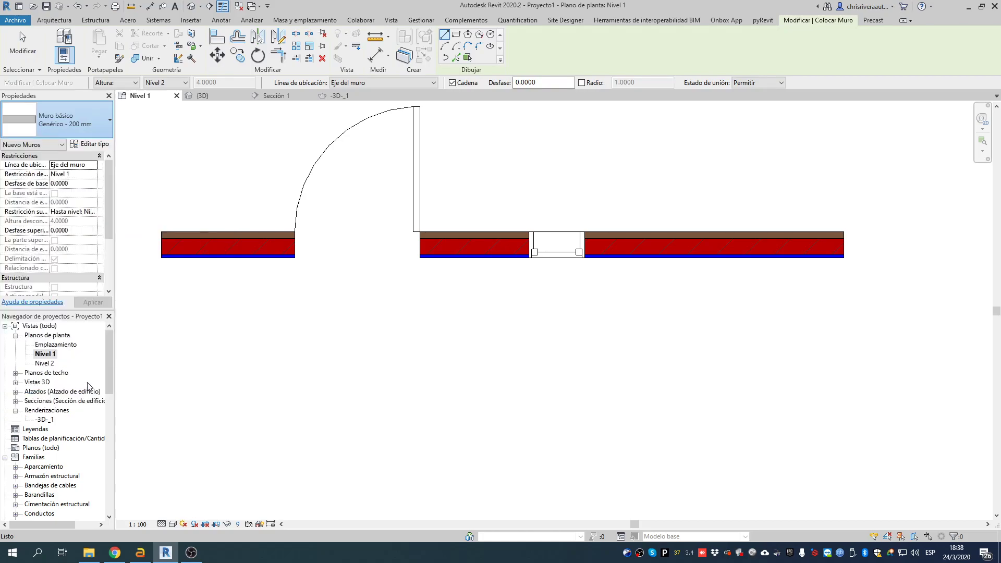
{"action": "left_click", "coordinate": [90, 174]}
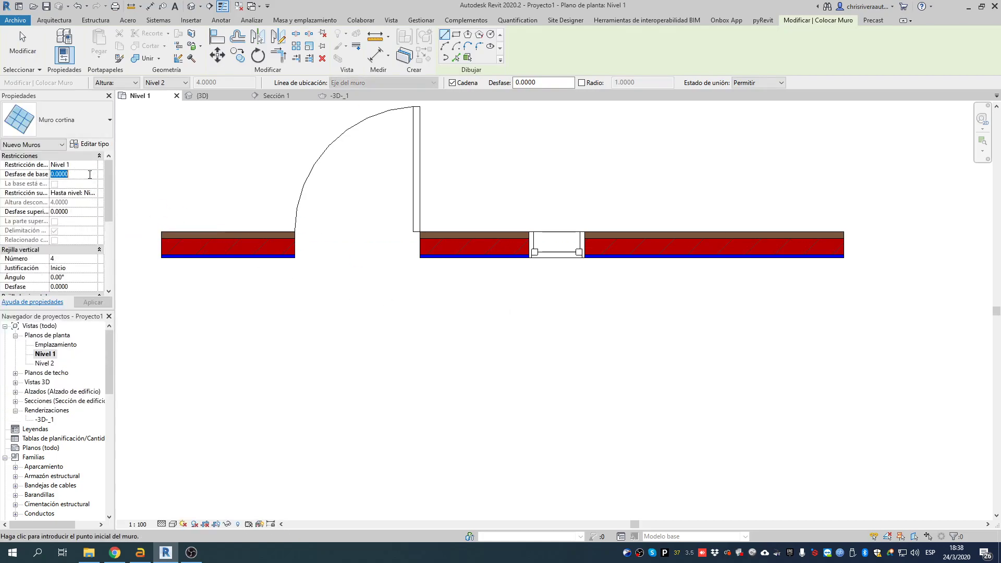
{"action": "left_click", "coordinate": [83, 211]}
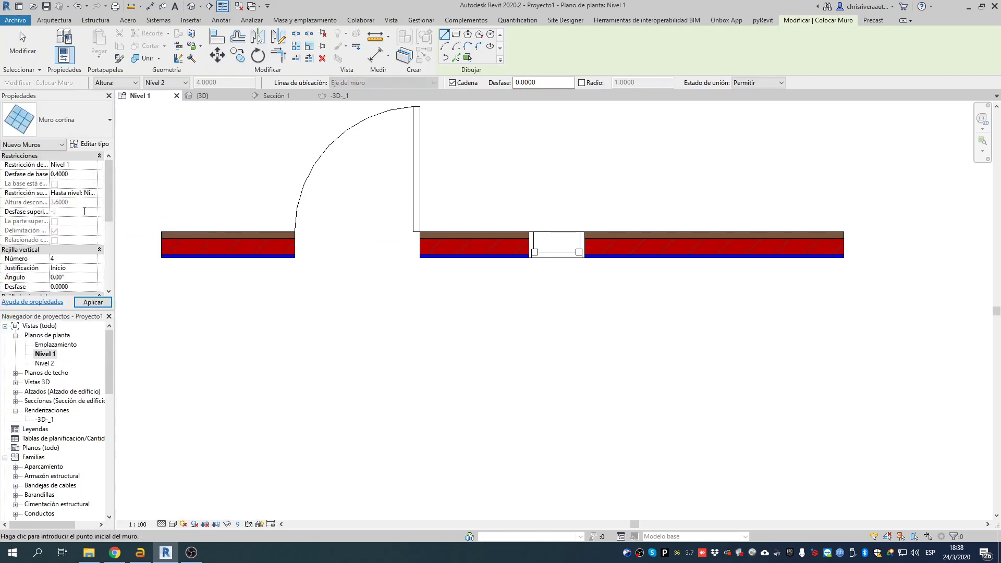
{"action": "type", "text": "-.9"}
{"action": "key", "text": "Return"}
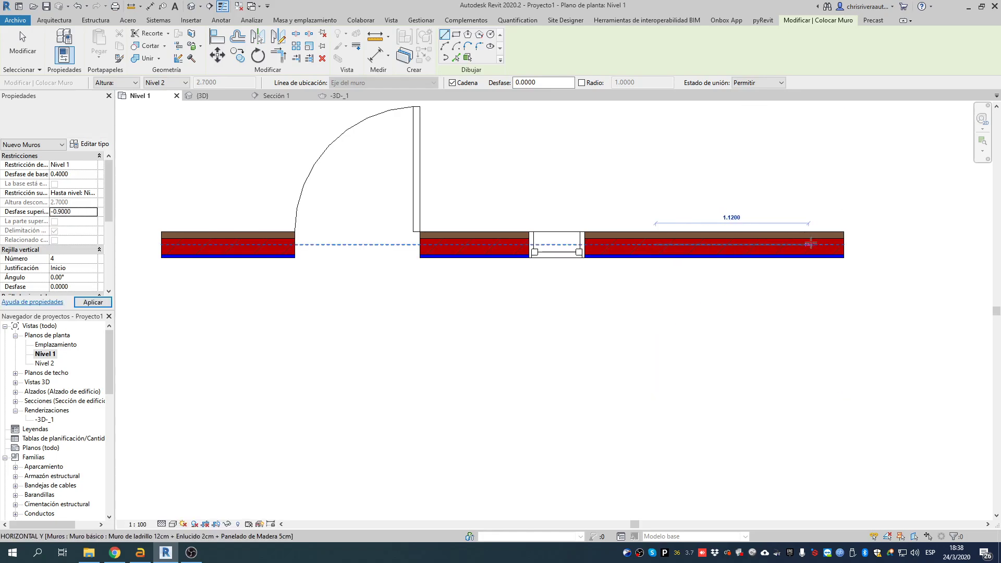
{"action": "left_click", "coordinate": [751, 301]}
{"action": "key", "text": "Escape"}
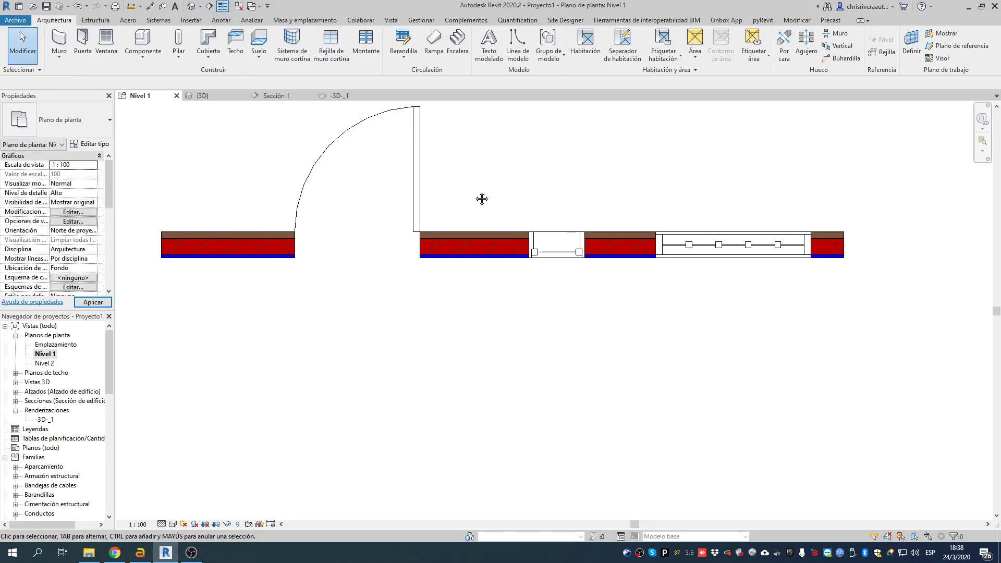
Examine how the wall layers end at the door jambs and the window opening in the Nivel 1 plan.
{"action": "middle_click_drag", "start_coordinate": [420, 214], "coordinate": [526, 255]}
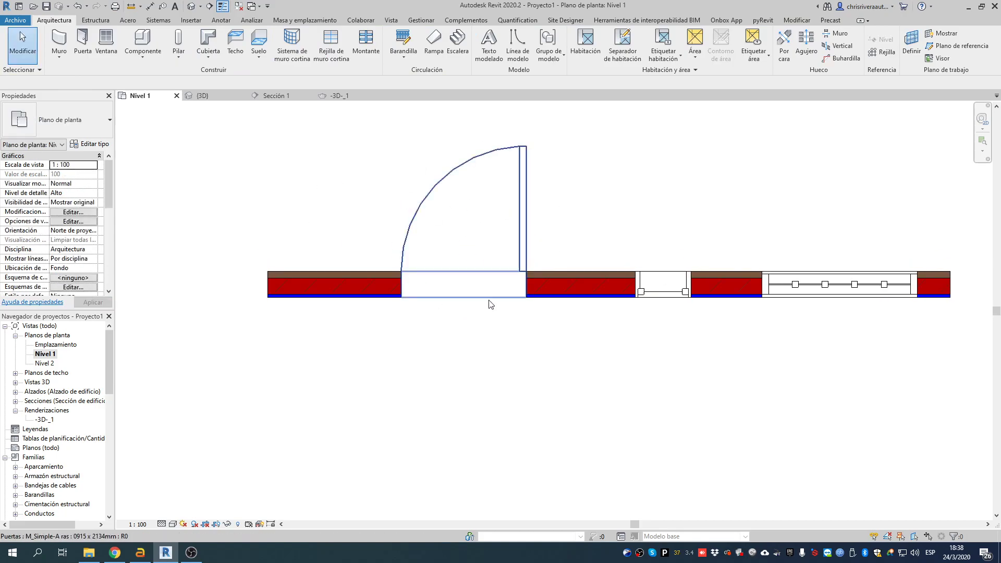
{"action": "scroll", "coordinate": [393, 290], "scroll_direction": "up", "scroll_amount": 5}
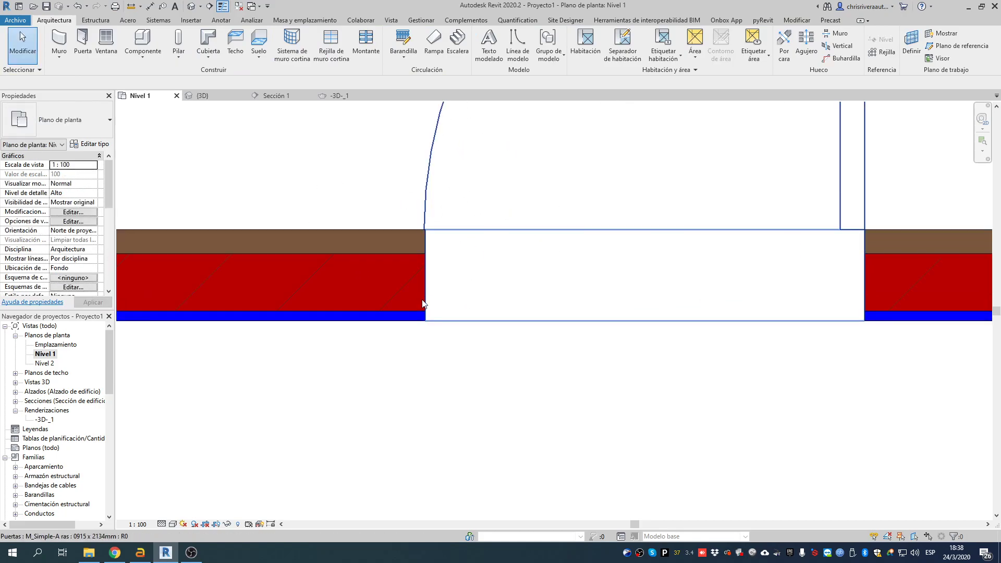
{"action": "middle_click_drag", "start_coordinate": [417, 258], "coordinate": [410, 248]}
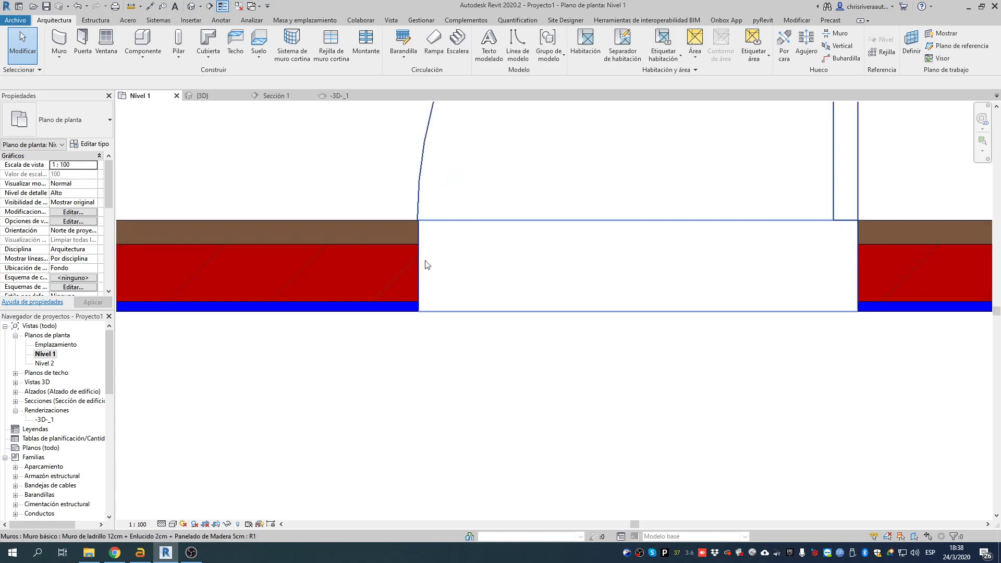
{"action": "left_click", "coordinate": [832, 182]}
{"action": "scroll", "coordinate": [690, 286], "scroll_direction": "down", "scroll_amount": 3}
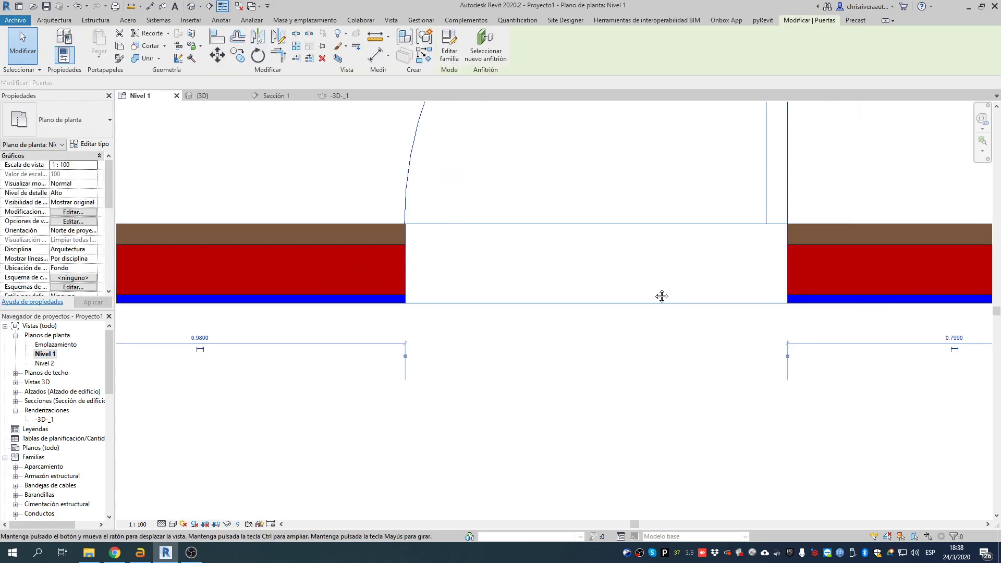
{"action": "left_click", "coordinate": [441, 388]}
{"action": "scroll", "coordinate": [361, 282], "scroll_direction": "up", "scroll_amount": 4}
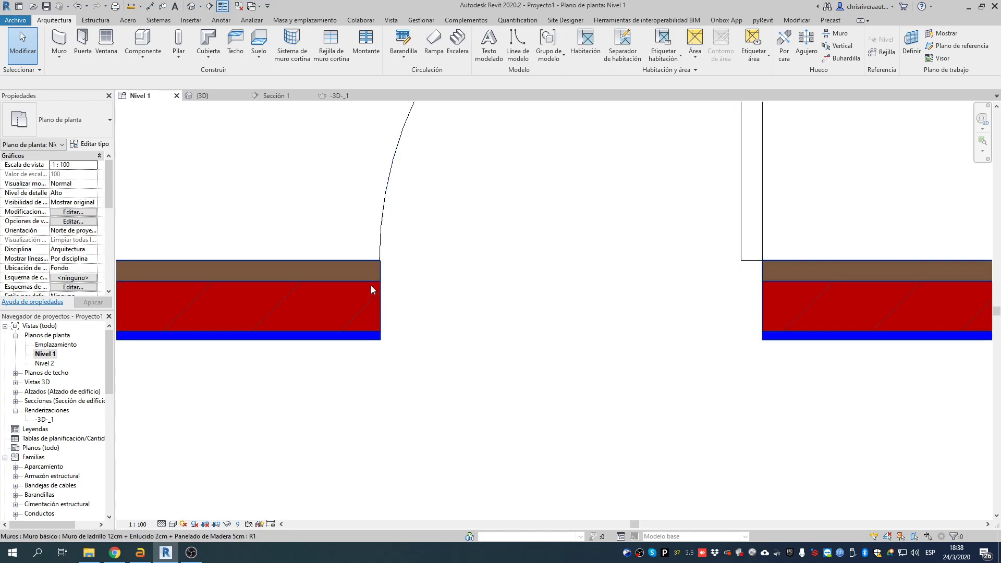
{"action": "middle_click_drag", "start_coordinate": [777, 280], "coordinate": [359, 269]}
{"action": "scroll", "coordinate": [713, 303], "scroll_direction": "down", "scroll_amount": 2}
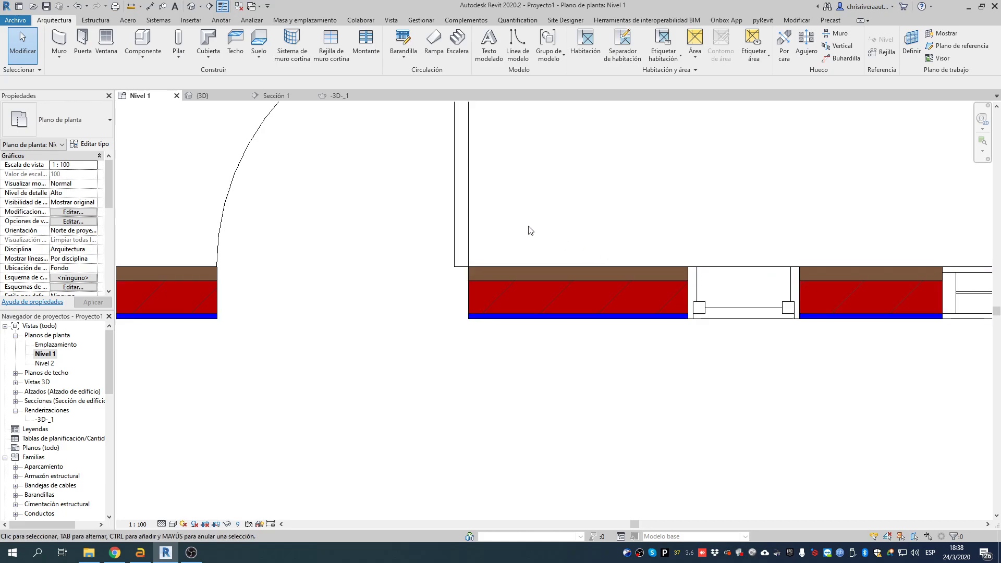
{"action": "scroll", "coordinate": [529, 228], "scroll_direction": "down", "scroll_amount": 2}
{"action": "middle_click_drag", "start_coordinate": [424, 230], "coordinate": [501, 268]}
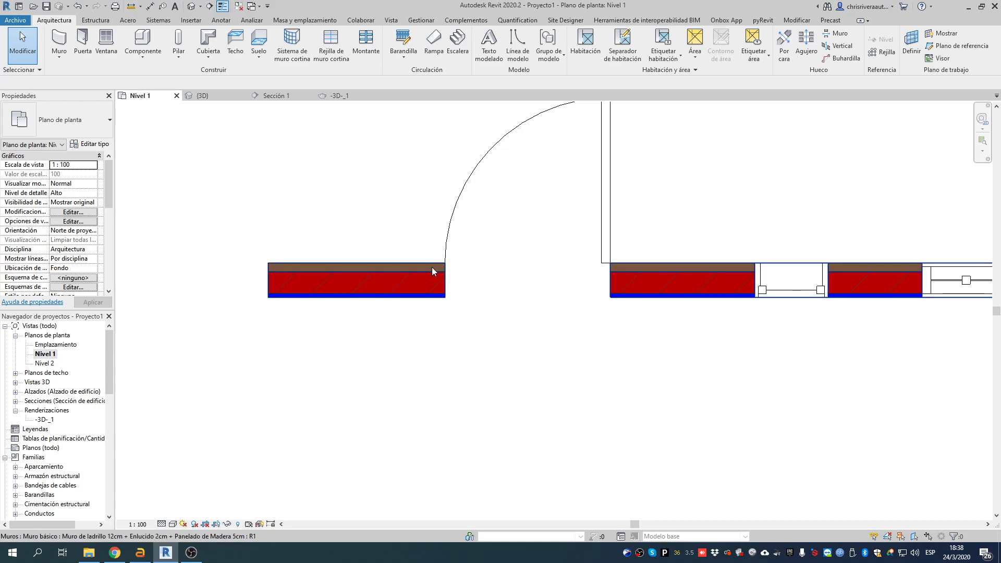
Edit the structure of the wood-paneled wall type and set its default wrapping at inserts to Ambas.
{"action": "left_click", "coordinate": [380, 277]}
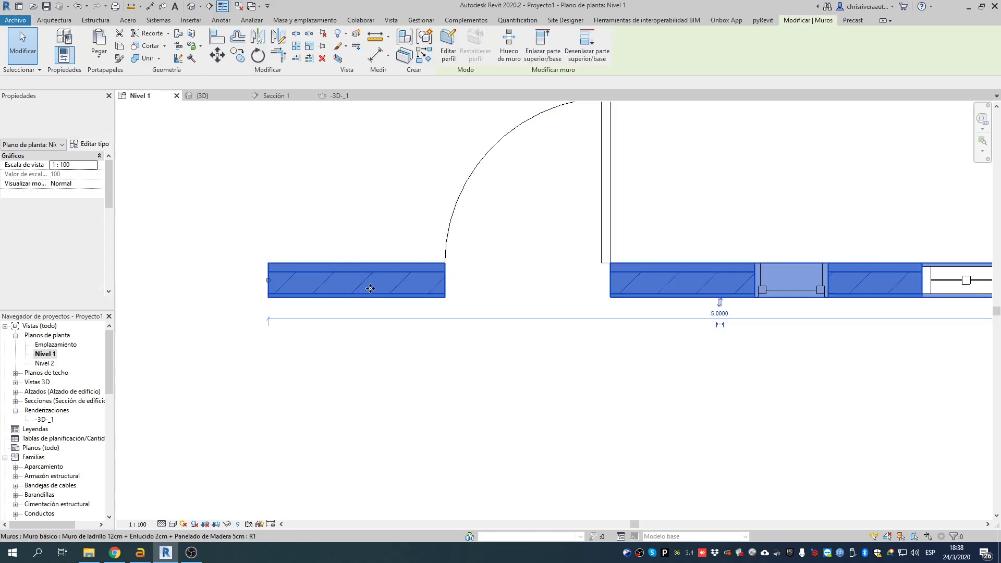
{"action": "left_click", "coordinate": [104, 144]}
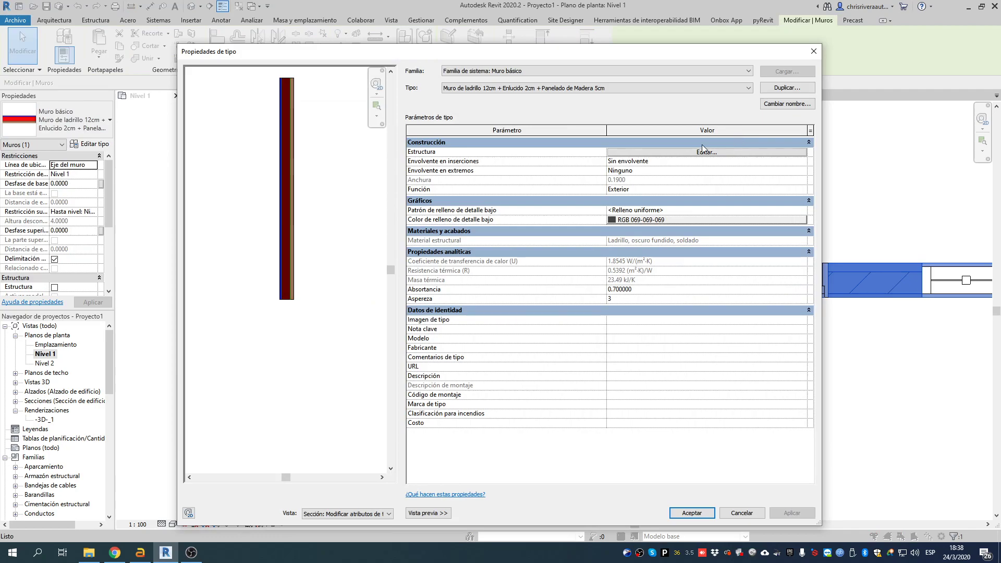
{"action": "left_click", "coordinate": [705, 154]}
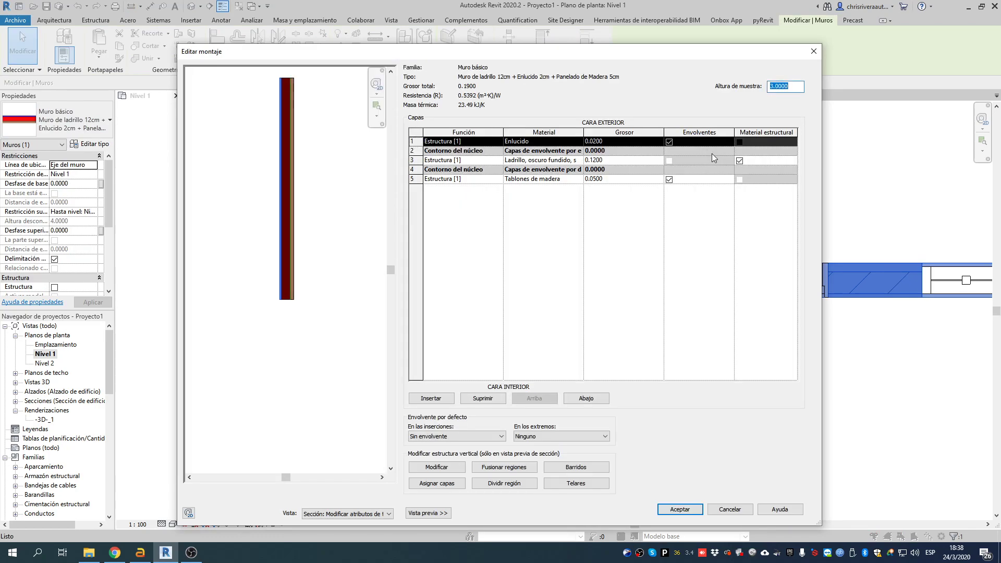
{"action": "left_click", "coordinate": [669, 144]}
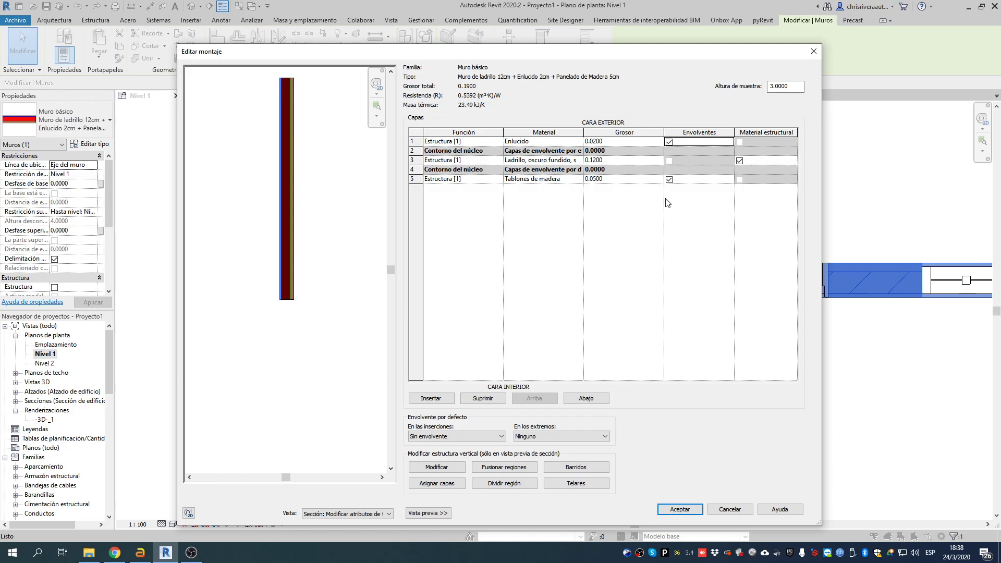
{"action": "left_click", "coordinate": [446, 438]}
{"action": "left_click", "coordinate": [443, 436]}
{"action": "left_click", "coordinate": [438, 438]}
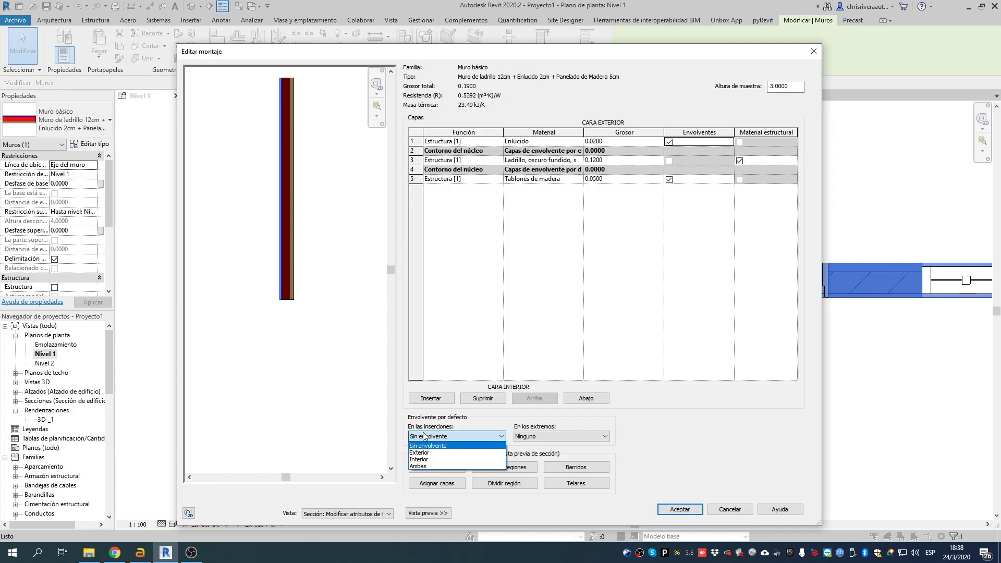
{"action": "left_click", "coordinate": [424, 467]}
Set the wall type's default wrapping at ends to Exterior and accept the type changes.
{"action": "left_click", "coordinate": [558, 436]}
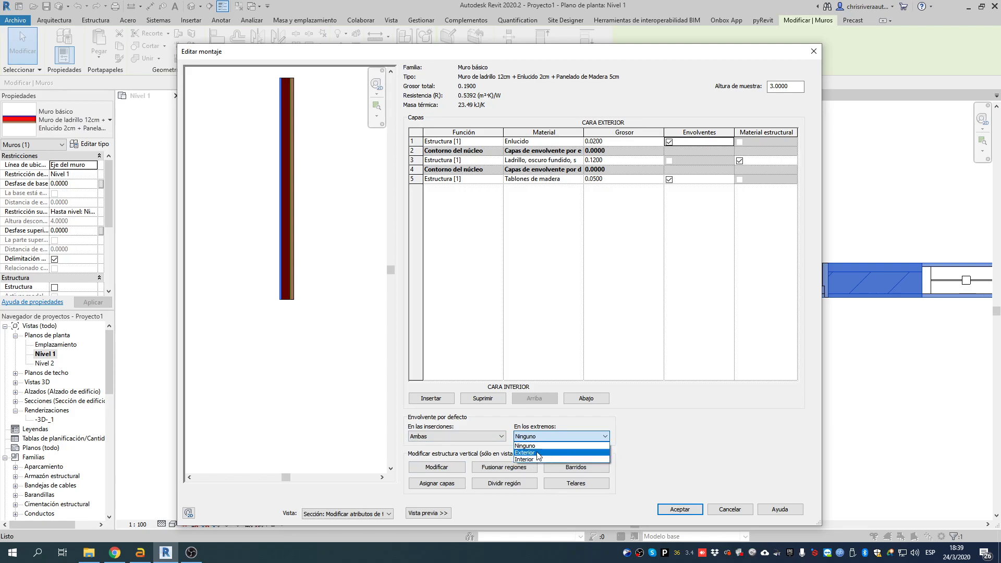
{"action": "left_click", "coordinate": [538, 452]}
{"action": "left_click", "coordinate": [678, 509]}
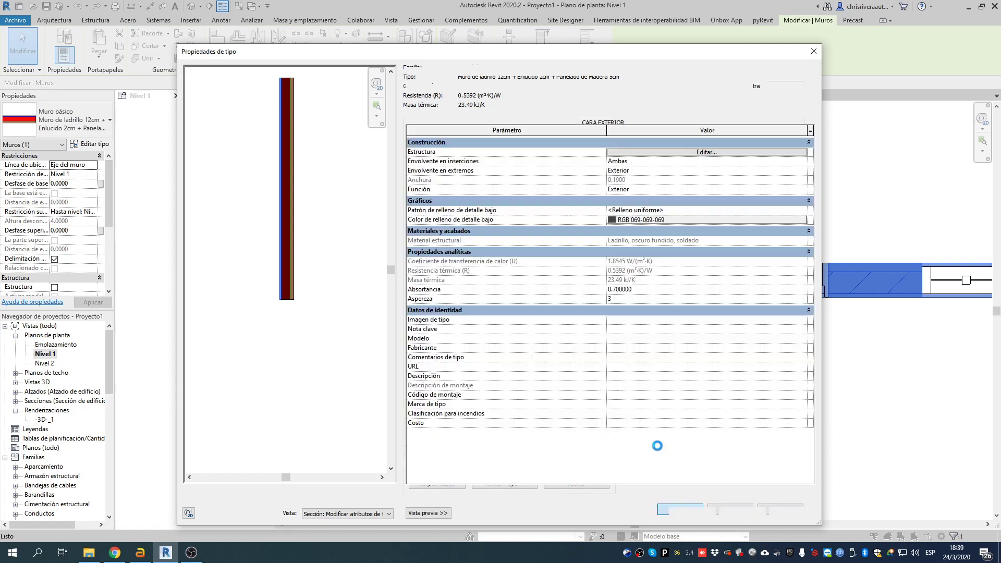
{"action": "left_click", "coordinate": [699, 516]}
{"action": "left_click", "coordinate": [572, 394]}
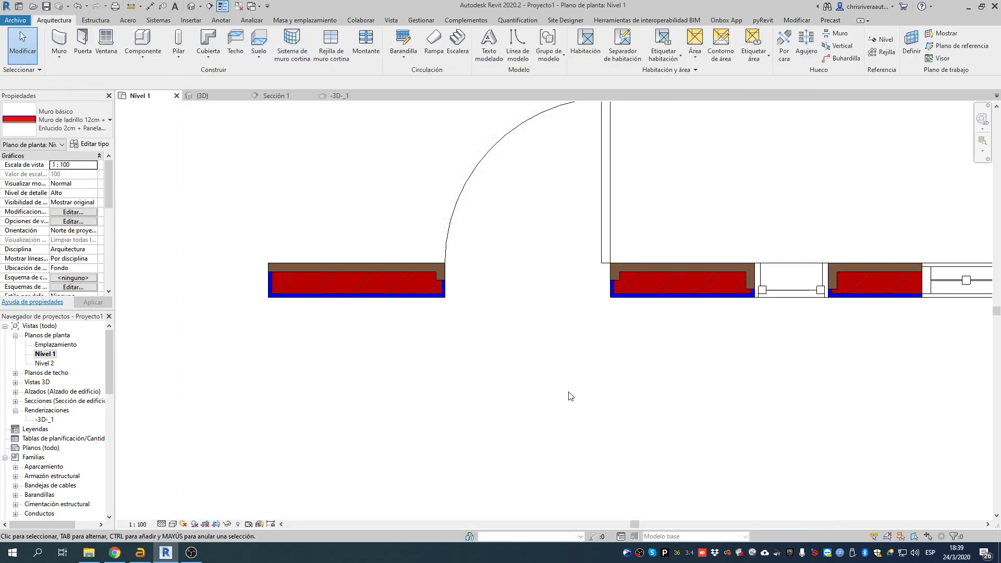
Examine the wrapped plaster and wood layers at the door jambs, the window and the wall's free end.
{"action": "scroll", "coordinate": [444, 265], "scroll_direction": "up", "scroll_amount": 2}
{"action": "scroll", "coordinate": [446, 276], "scroll_direction": "up", "scroll_amount": 1}
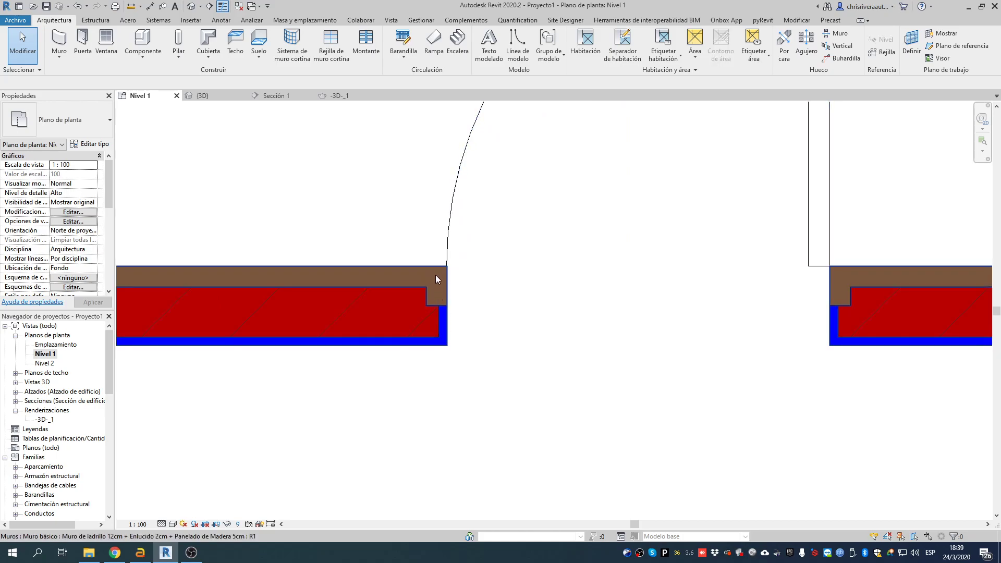
{"action": "scroll", "coordinate": [608, 333], "scroll_direction": "down", "scroll_amount": 4}
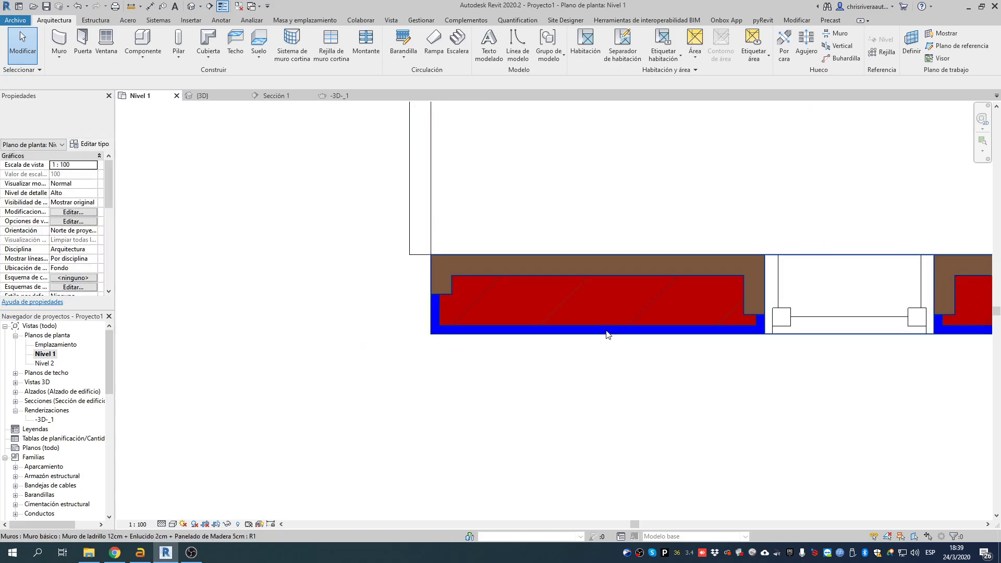
{"action": "scroll", "coordinate": [777, 346], "scroll_direction": "down", "scroll_amount": 1}
{"action": "middle_click_drag", "start_coordinate": [777, 346], "coordinate": [592, 346]}
{"action": "scroll", "coordinate": [729, 318], "scroll_direction": "up", "scroll_amount": 4}
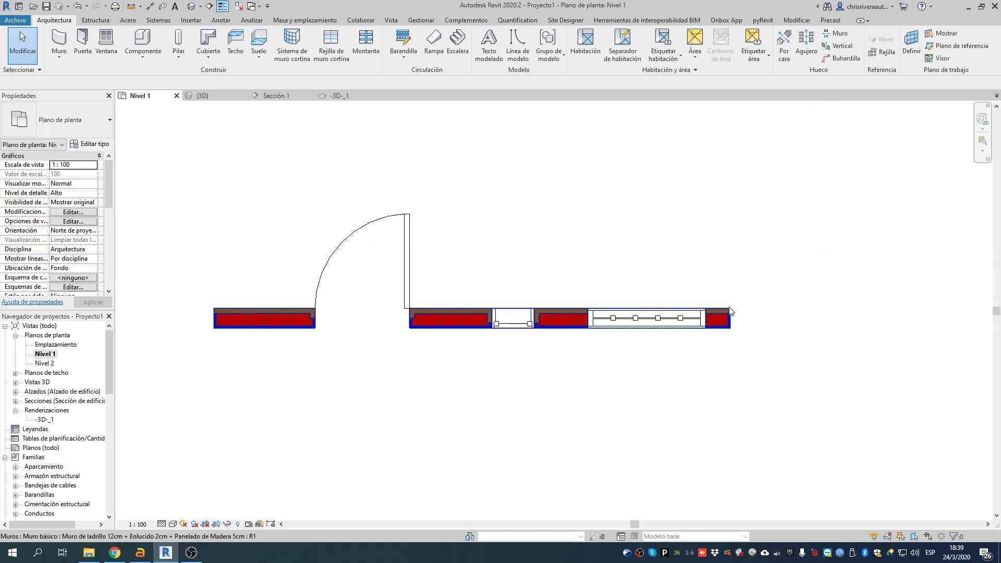
{"action": "scroll", "coordinate": [751, 324], "scroll_direction": "up", "scroll_amount": 3}
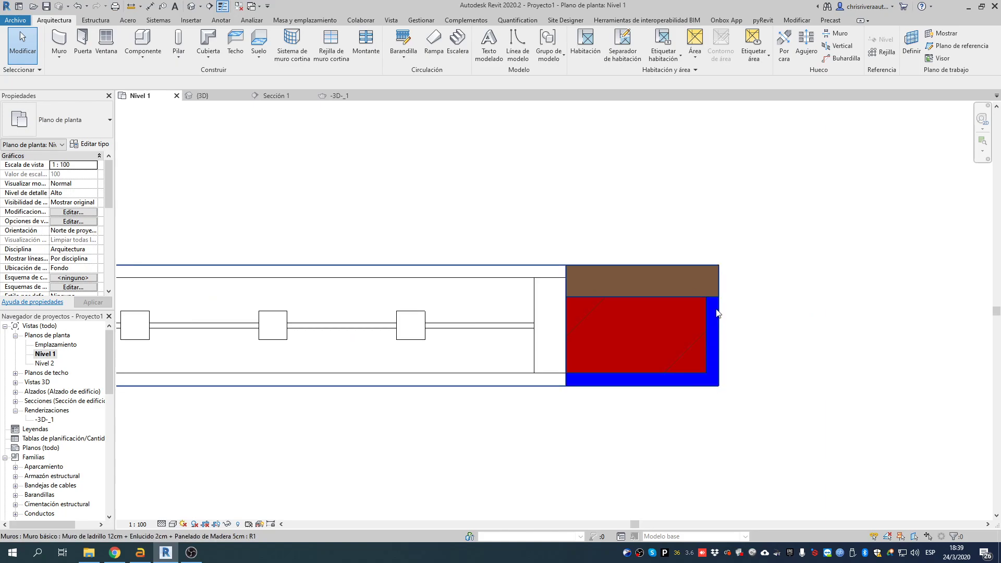
{"action": "scroll", "coordinate": [699, 315], "scroll_direction": "down", "scroll_amount": 3}
Edit the wood-paneled wall type's structure again and set default wrapping to Interior at both inserts and ends.
{"action": "left_click", "coordinate": [668, 328]}
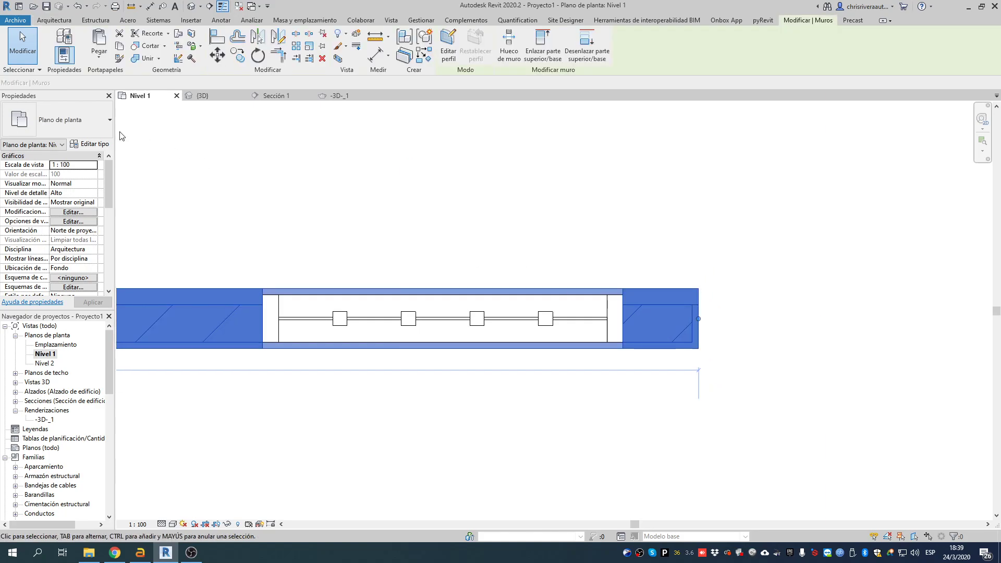
{"action": "left_click", "coordinate": [95, 144]}
{"action": "left_click", "coordinate": [675, 158]}
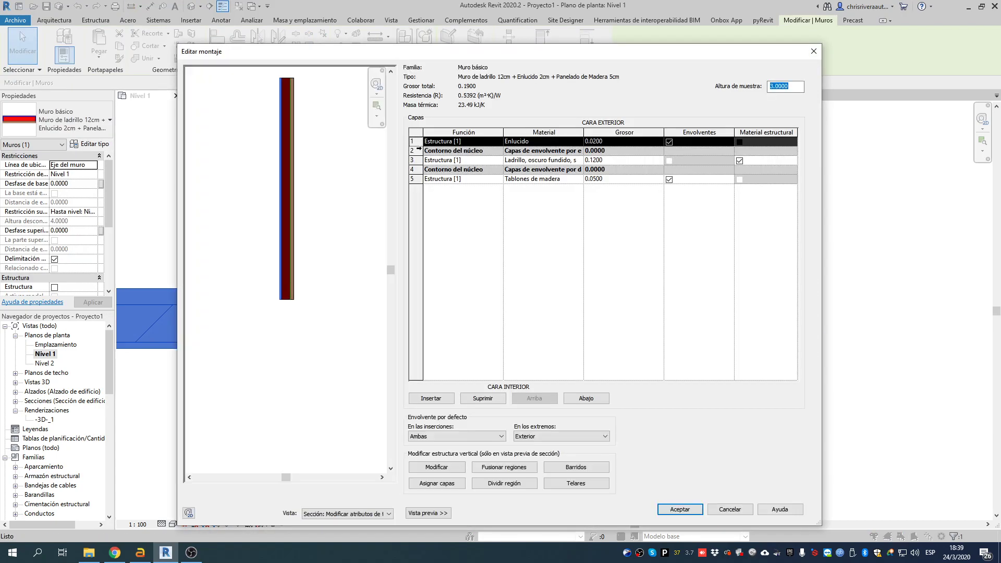
{"action": "left_click", "coordinate": [441, 436]}
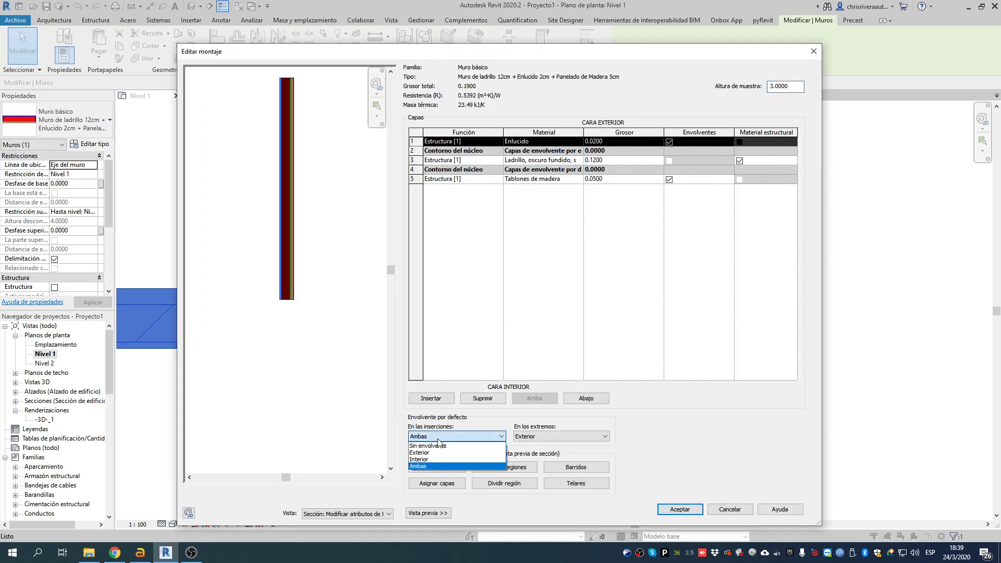
{"action": "left_click", "coordinate": [420, 459]}
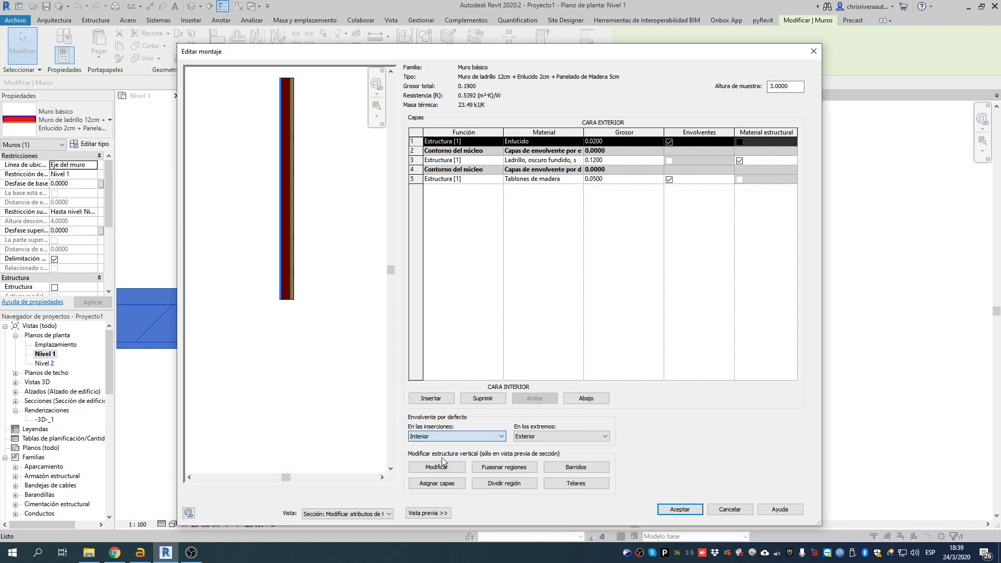
{"action": "left_click", "coordinate": [529, 435]}
{"action": "left_click", "coordinate": [536, 452]}
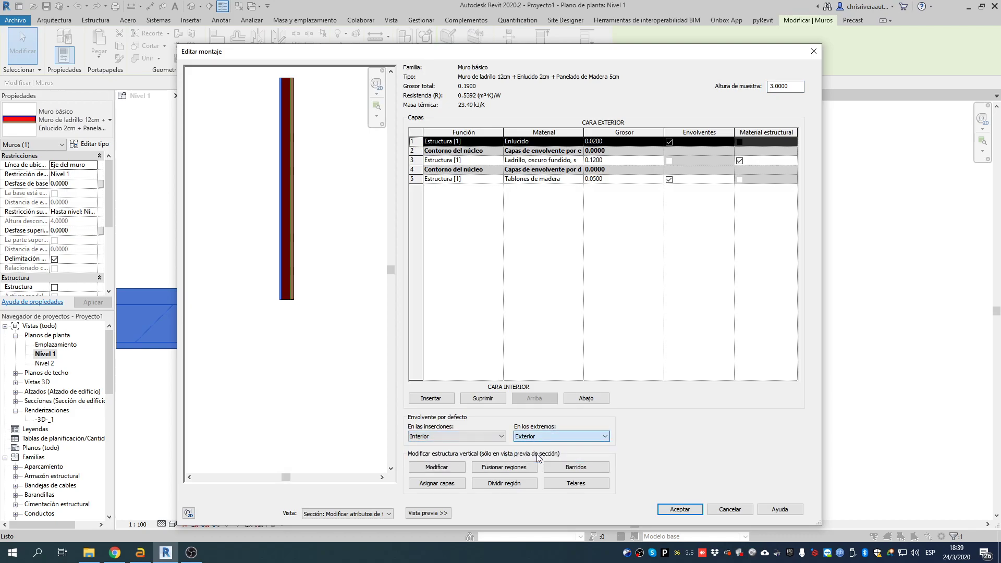
{"action": "left_click", "coordinate": [538, 436]}
{"action": "left_click", "coordinate": [533, 459]}
Set the wall type's default wrapping at inserts to Exterior and accept the type changes.
{"action": "left_click", "coordinate": [484, 438]}
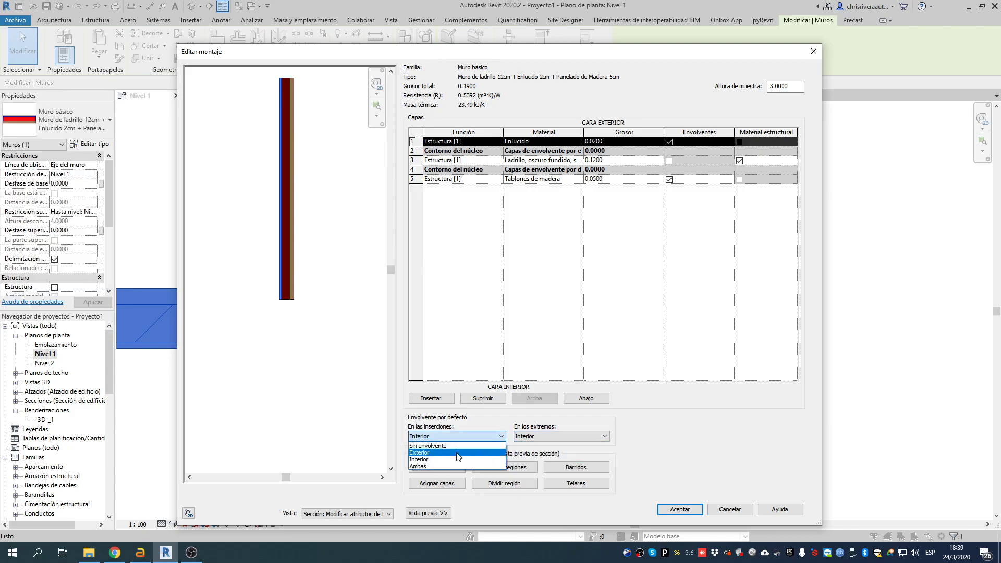
{"action": "left_click", "coordinate": [487, 455]}
{"action": "left_click", "coordinate": [684, 509]}
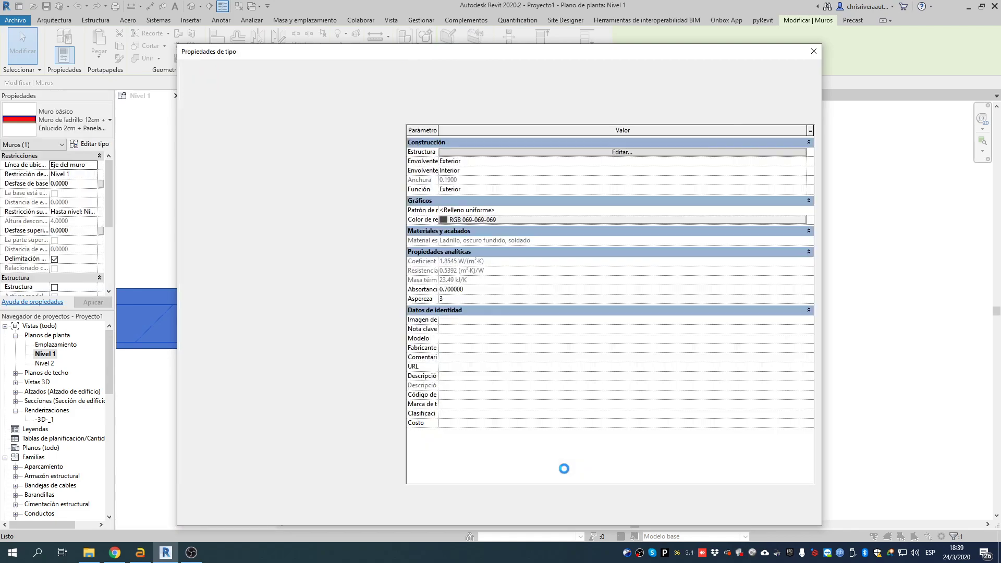
{"action": "left_click", "coordinate": [689, 509]}
{"action": "left_click", "coordinate": [872, 401]}
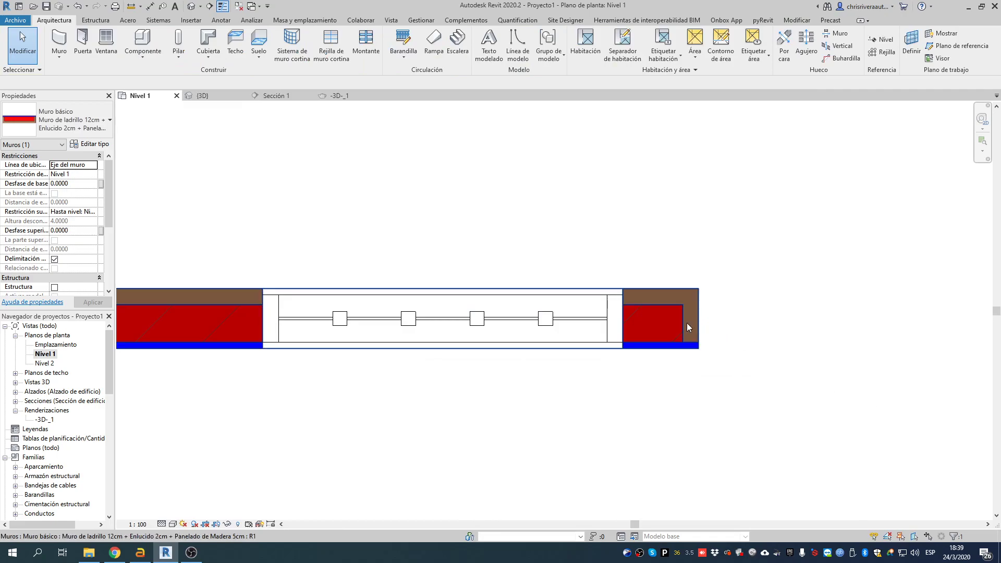
Examine the layer wrapping around the fixed window and the adjoining door jamb.
{"action": "scroll", "coordinate": [545, 327], "scroll_direction": "down", "scroll_amount": 1}
{"action": "middle_click_drag", "start_coordinate": [397, 324], "coordinate": [744, 311]}
{"action": "scroll", "coordinate": [388, 323], "scroll_direction": "up", "scroll_amount": 3}
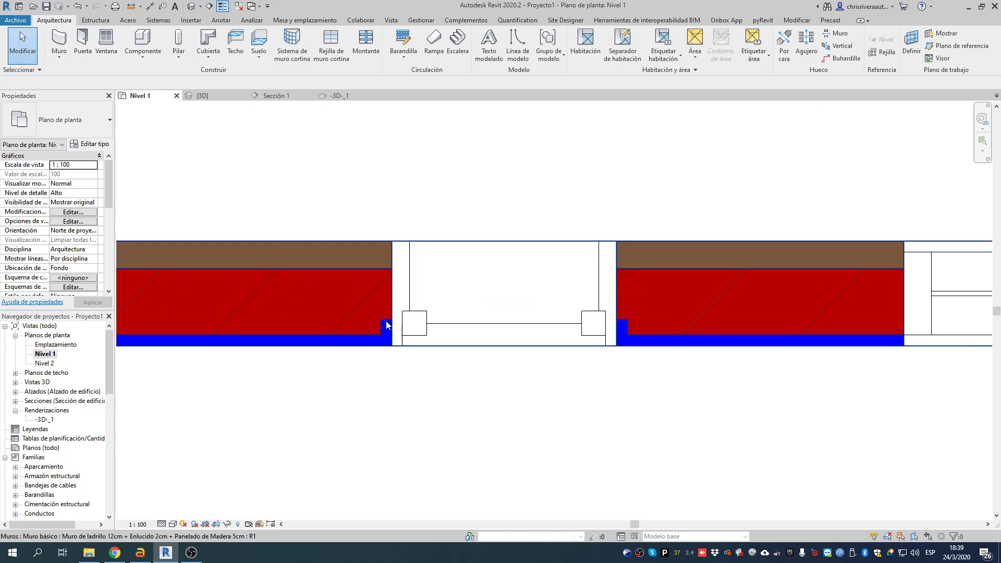
{"action": "scroll", "coordinate": [386, 331], "scroll_direction": "down", "scroll_amount": 4}
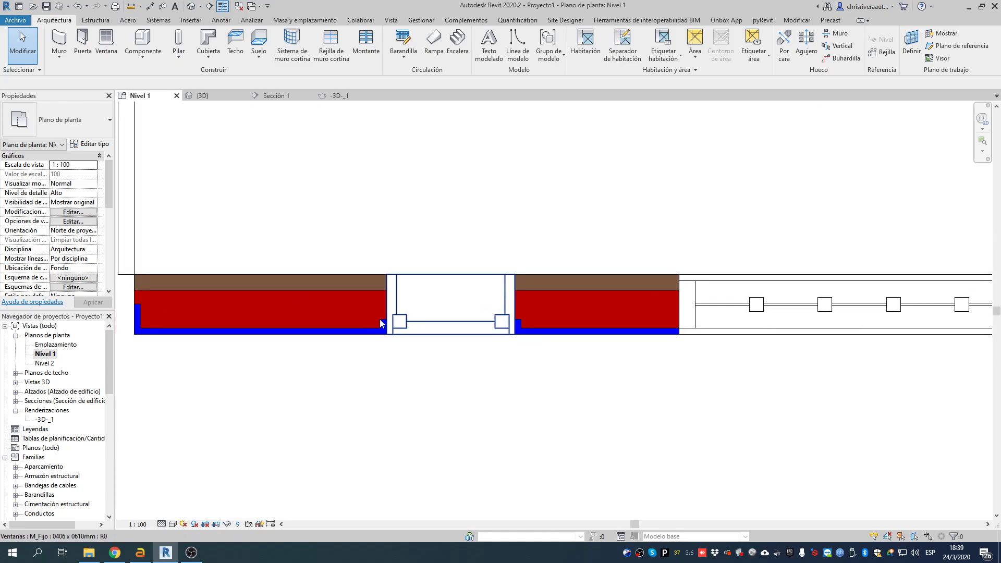
Check the wrapping settings in the type properties of the brick wall hosting the curtain wall, leaving them as they are.
{"action": "middle_click_drag", "start_coordinate": [597, 396], "coordinate": [467, 408]}
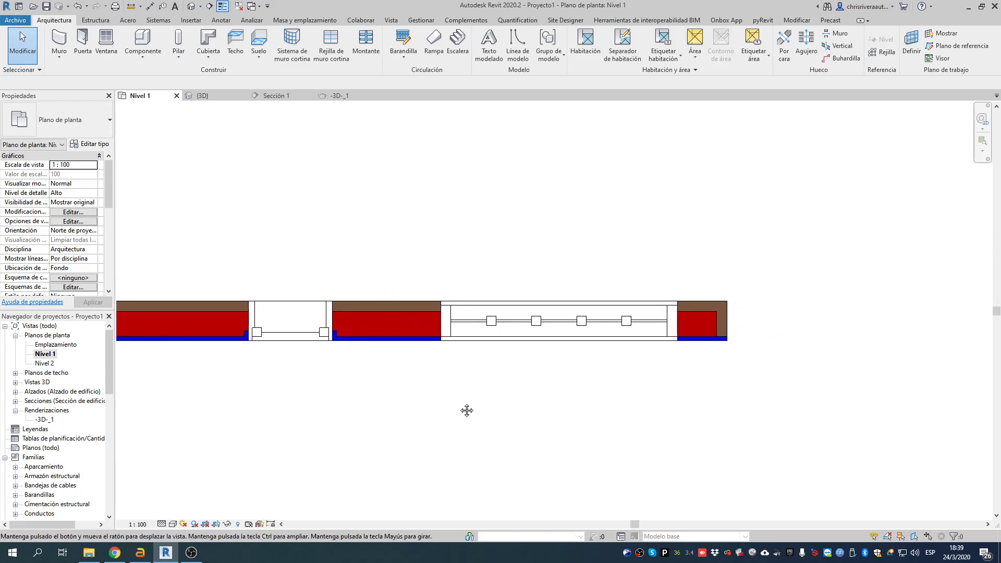
{"action": "left_click", "coordinate": [634, 326]}
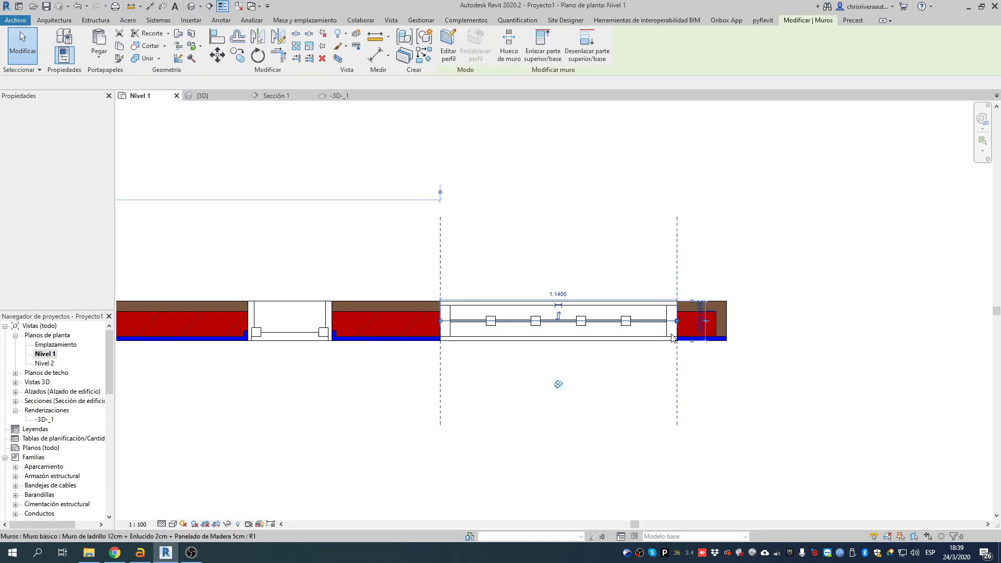
{"action": "left_click", "coordinate": [705, 322]}
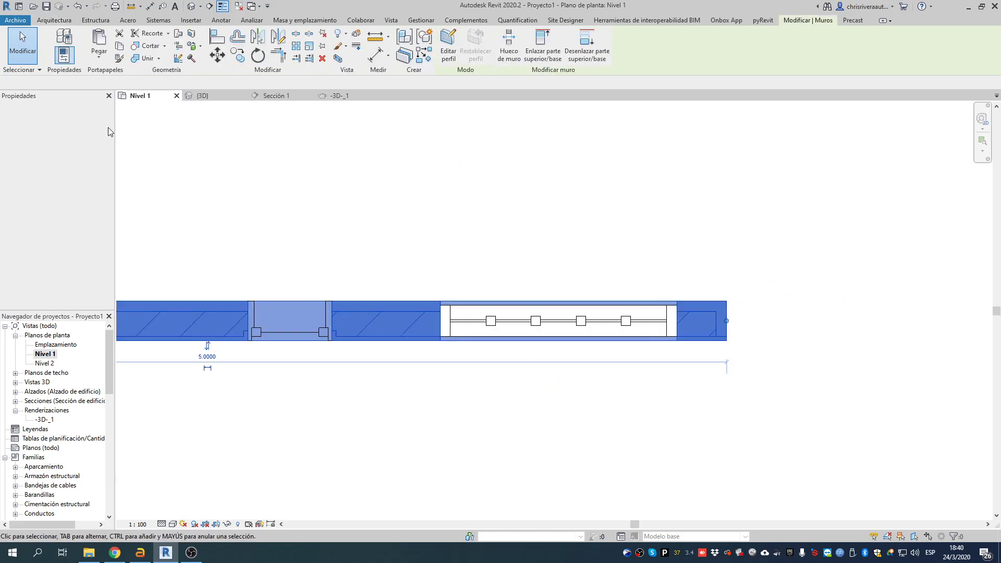
{"action": "left_click", "coordinate": [94, 144]}
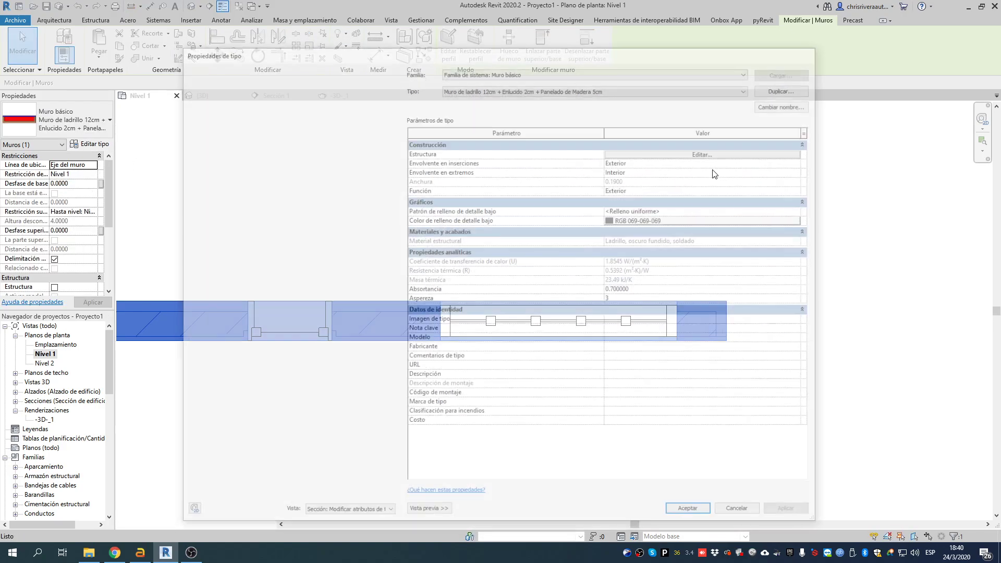
{"action": "key", "text": "Escape"}
{"action": "key", "text": "Escape"}
Check the embedded curtain wall's type properties for layer wrapping options without changing anything.
{"action": "left_click", "coordinate": [627, 323]}
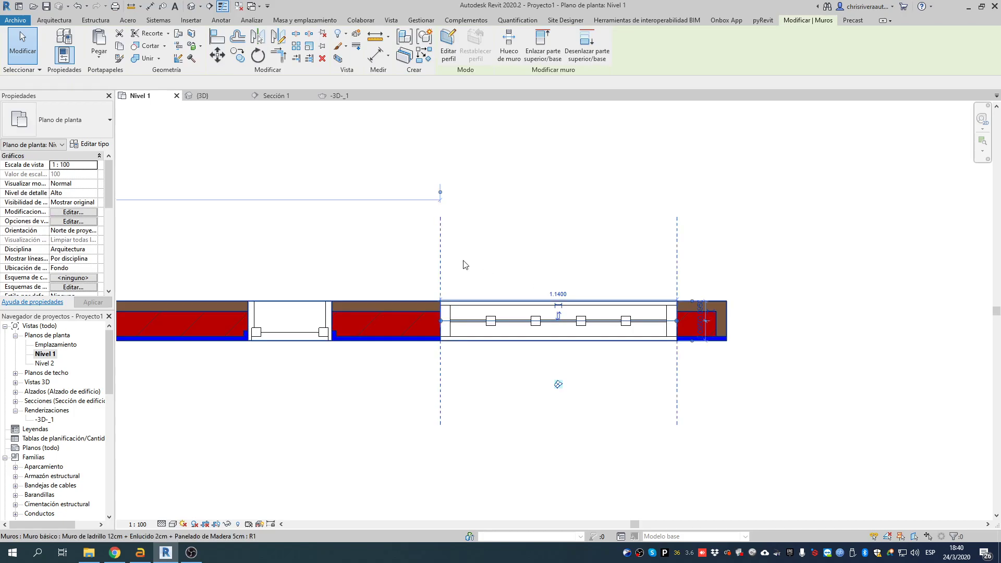
{"action": "left_click", "coordinate": [94, 146]}
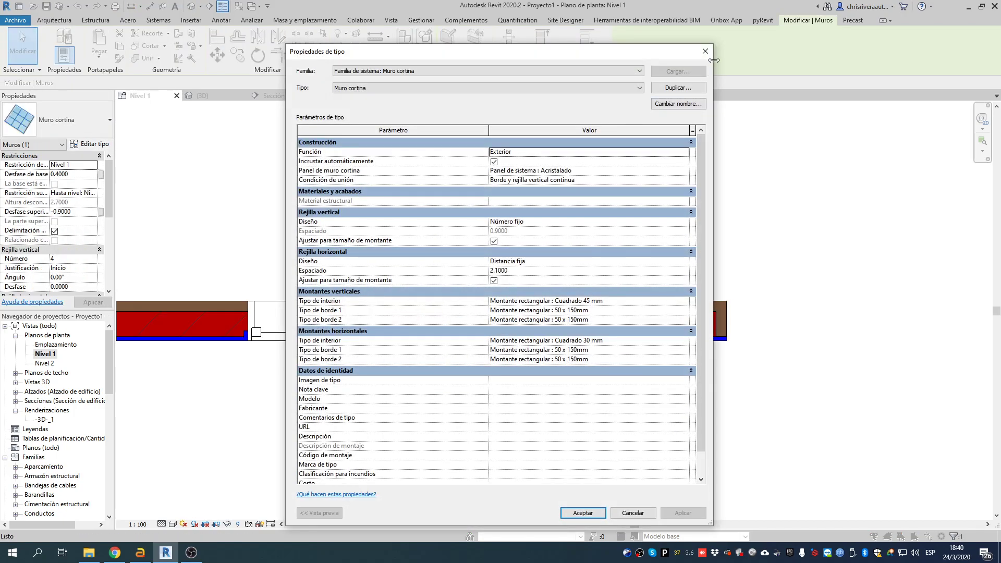
{"action": "key", "text": "Escape"}
{"action": "key", "text": "Escape"}
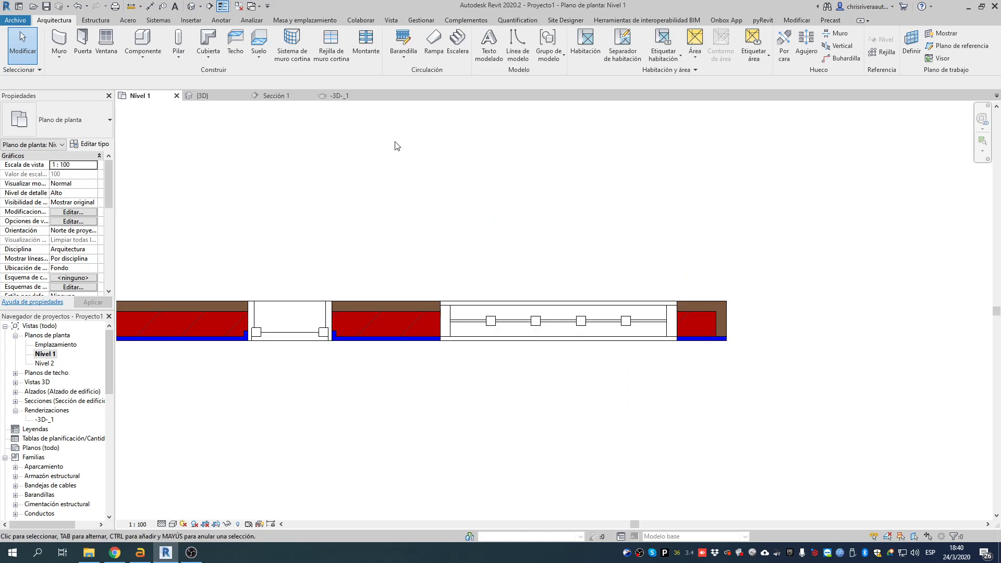
Review the whole wall in plan, and open the default 3D view at the empty area beside the wall's wood-paneled side.
{"action": "scroll", "coordinate": [617, 201], "scroll_direction": "down", "scroll_amount": 3}
{"action": "middle_click_drag", "start_coordinate": [493, 213], "coordinate": [645, 221]}
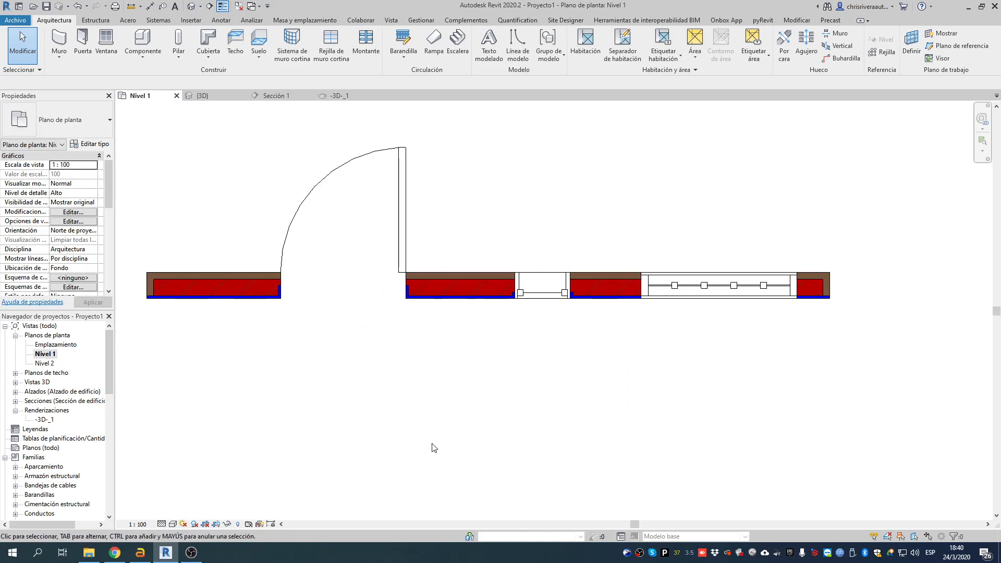
{"action": "scroll", "coordinate": [490, 246], "scroll_direction": "down", "scroll_amount": 2}
{"action": "middle_click_drag", "start_coordinate": [575, 234], "coordinate": [586, 291]}
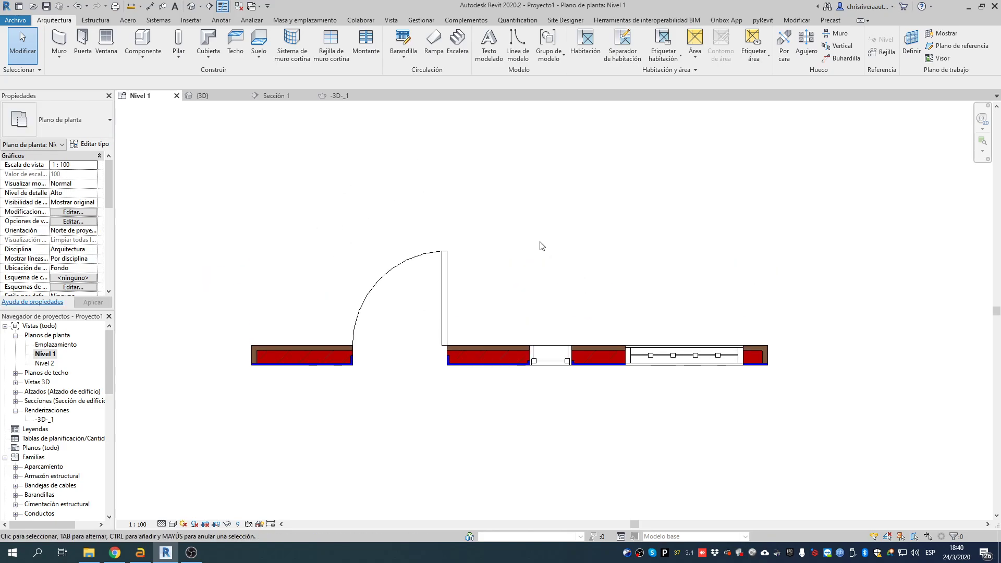
{"action": "left_click", "coordinate": [192, 9]}
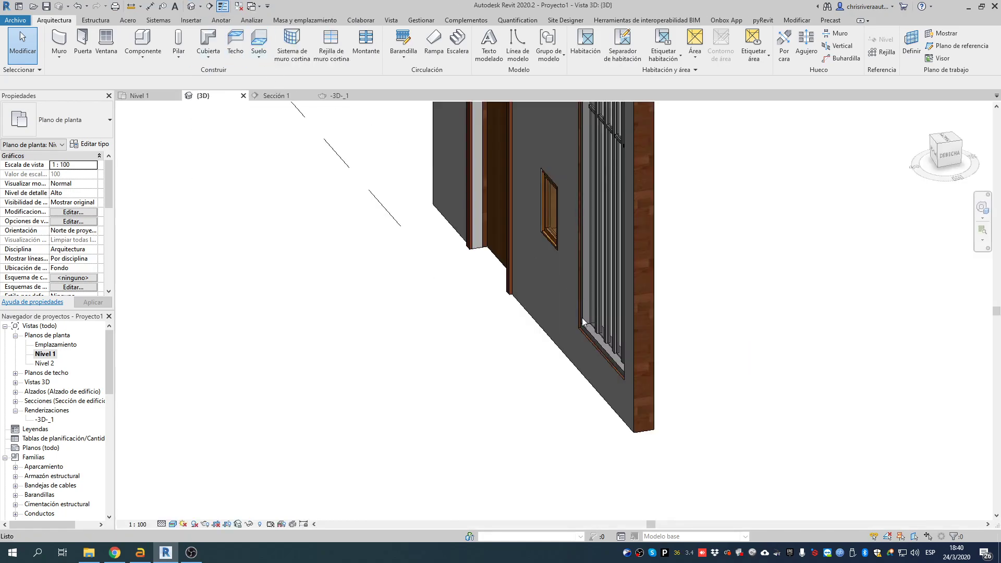
{"action": "middle_click_drag", "start_coordinate": [487, 336], "coordinate": [574, 346], "text": "shift"}
{"action": "middle_click_drag", "start_coordinate": [457, 269], "coordinate": [434, 125]}
{"action": "scroll", "coordinate": [498, 312], "scroll_direction": "down", "scroll_amount": 2}
{"action": "middle_click_drag", "start_coordinate": [519, 330], "coordinate": [392, 194]}
{"action": "middle_click_drag", "start_coordinate": [527, 301], "coordinate": [421, 256]}
Create a rectangular Genérico 150 mm floor on Nivel 1, about 8.2 by 7.1 m, in the open area beside the wall.
{"action": "left_click", "coordinate": [259, 41]}
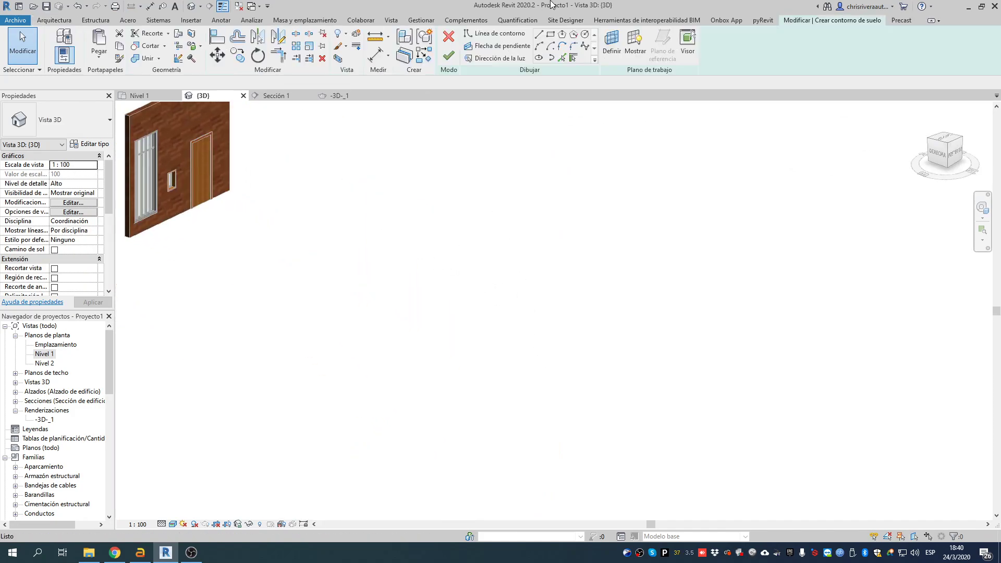
{"action": "left_click", "coordinate": [550, 34]}
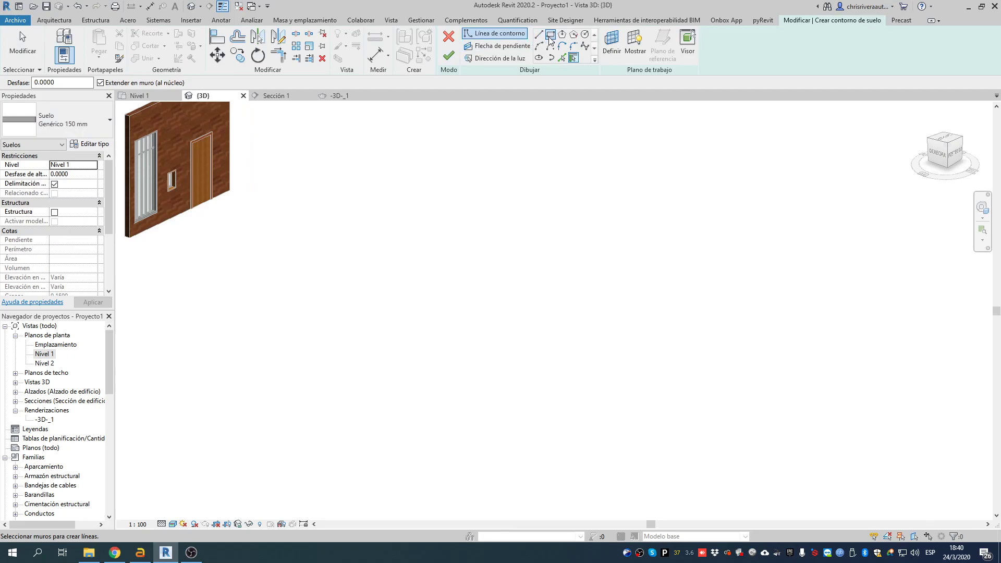
{"action": "left_click", "coordinate": [373, 259]}
{"action": "left_click", "coordinate": [444, 388]}
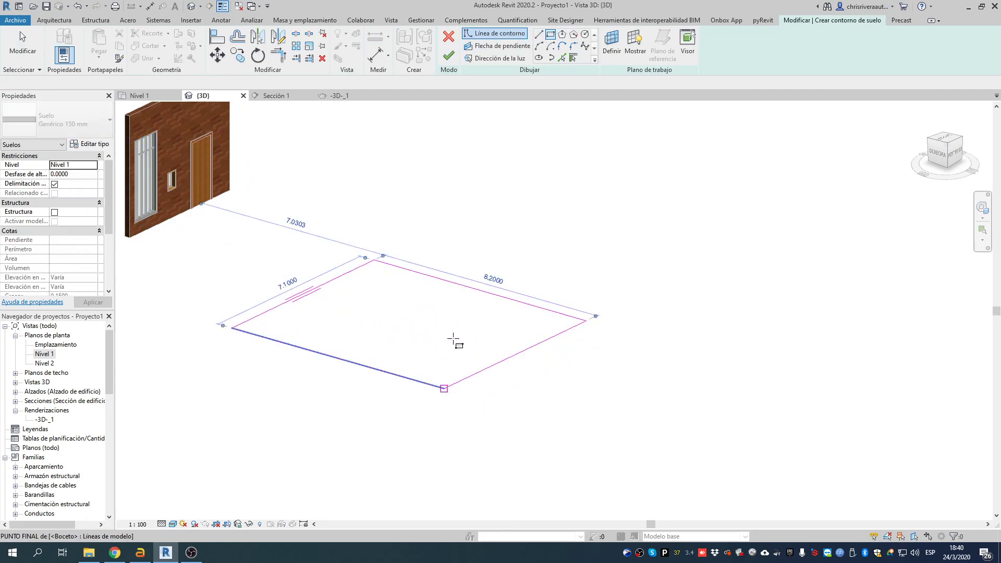
{"action": "left_click", "coordinate": [448, 54]}
{"action": "scroll", "coordinate": [283, 324], "scroll_direction": "up", "scroll_amount": 3}
{"action": "left_click", "coordinate": [330, 246]}
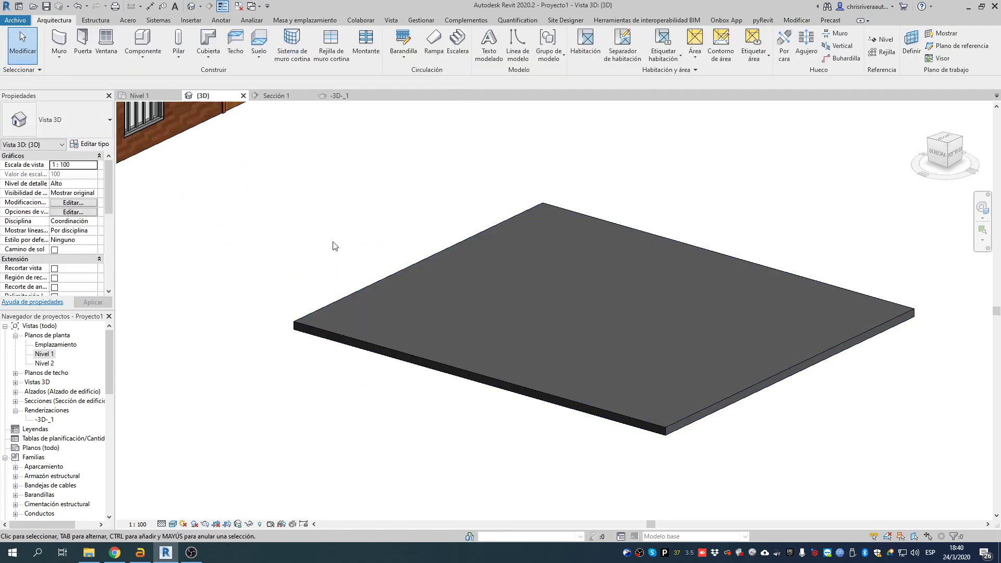
Duplicate the new floor's type under the name Contrapiso 20cm.
{"action": "scroll", "coordinate": [415, 365], "scroll_direction": "up", "scroll_amount": 5}
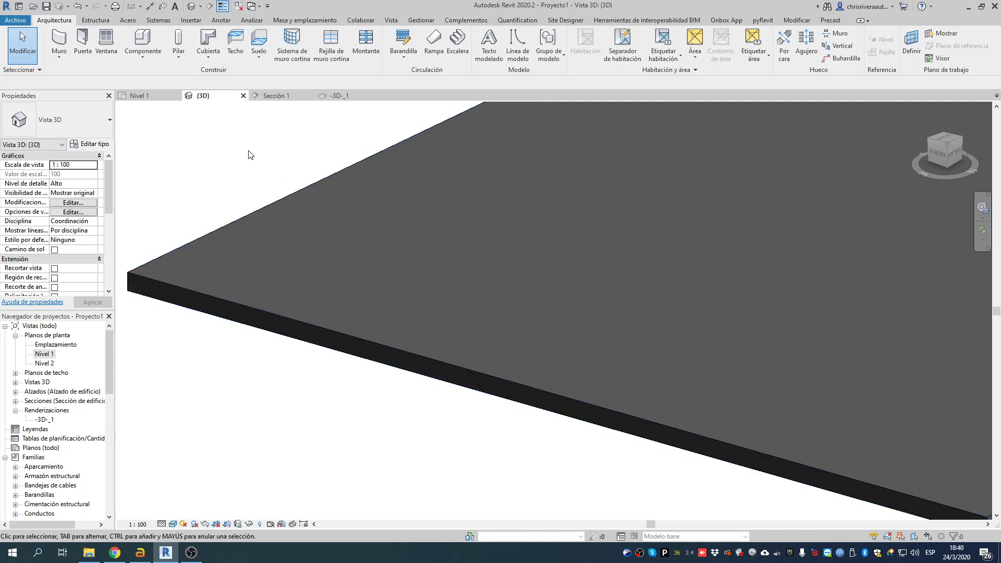
{"action": "left_click", "coordinate": [407, 288]}
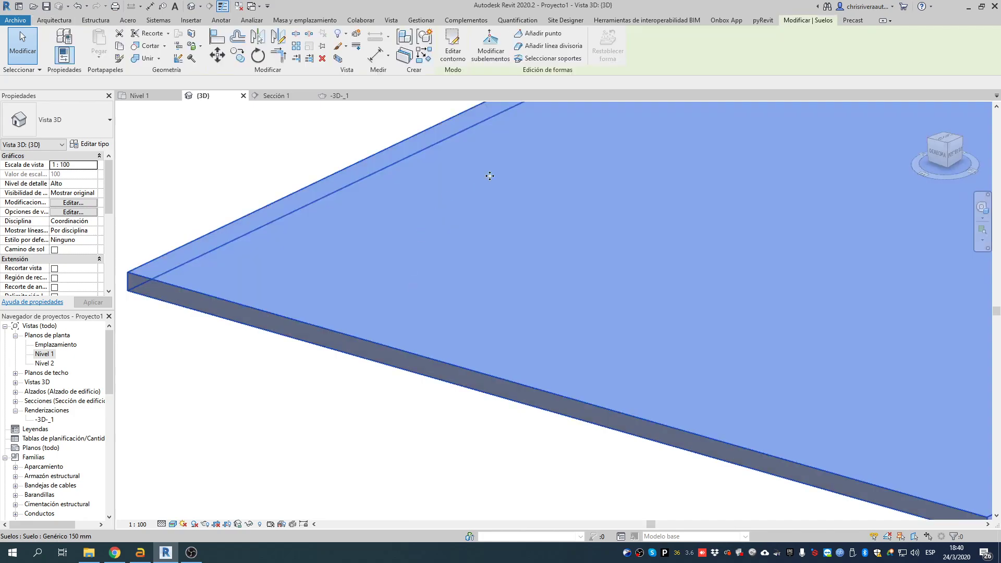
{"action": "left_click", "coordinate": [94, 146]}
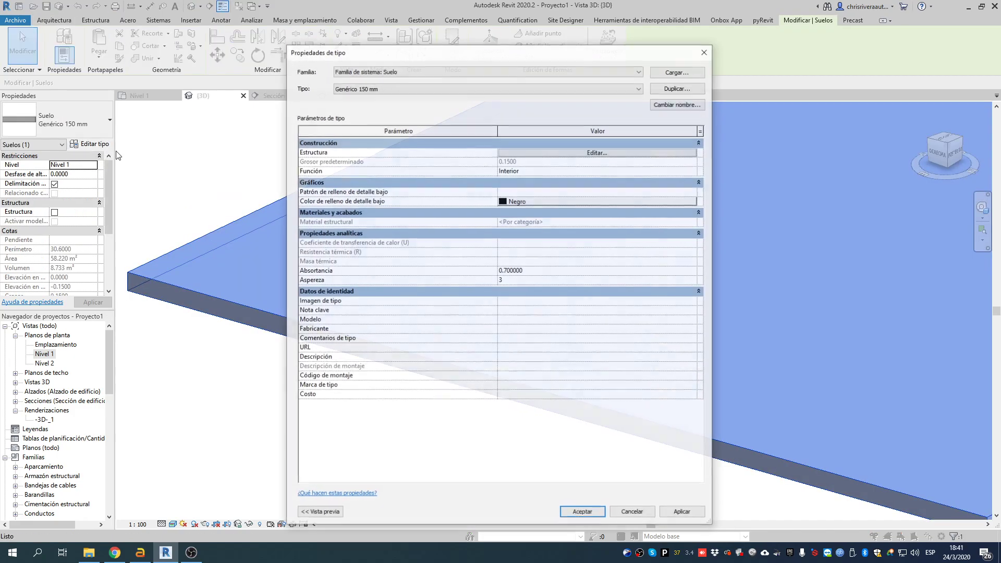
{"action": "left_click", "coordinate": [676, 87]}
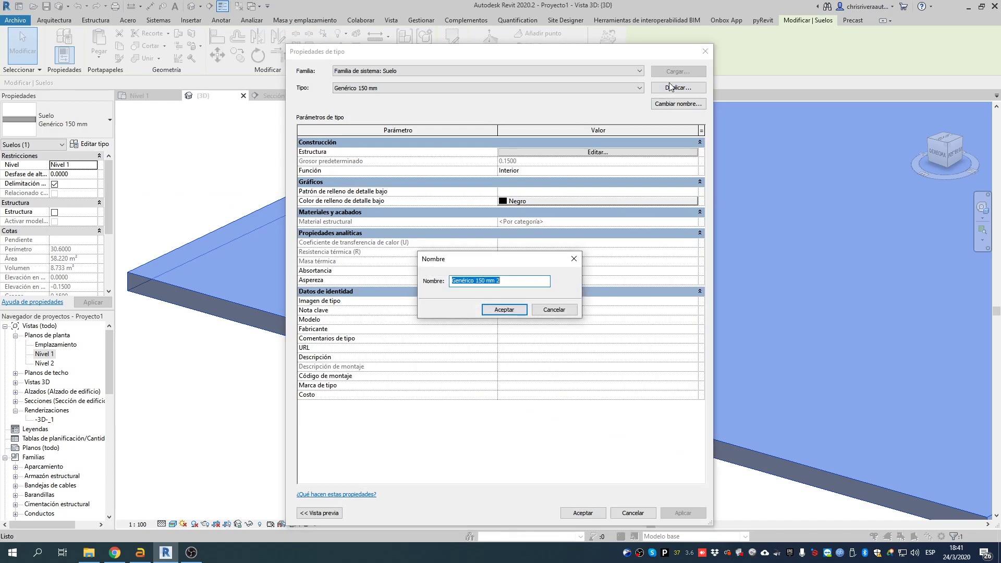
{"action": "type", "text": "Contrapiso 20cm"}
{"action": "key", "text": "Return"}
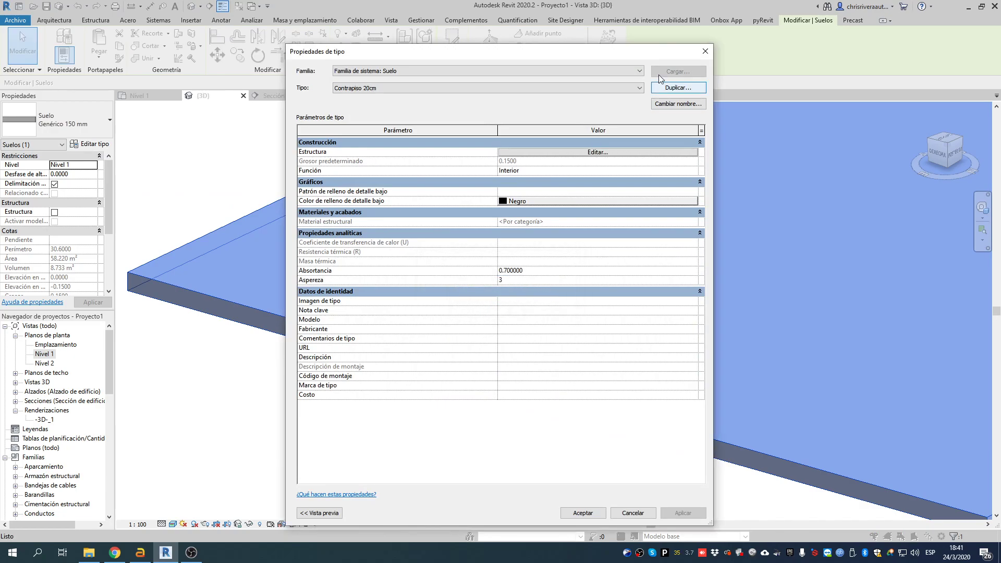
Edit the Contrapiso 20cm structure and insert a 0.05 m layer above the existing structural layer.
{"action": "left_click", "coordinate": [565, 152]}
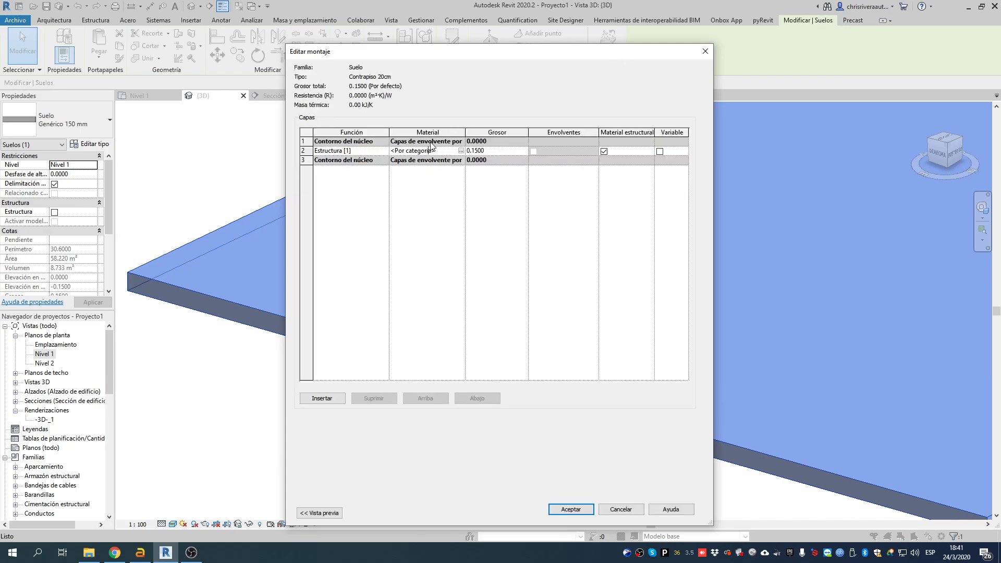
{"action": "left_click", "coordinate": [322, 397]}
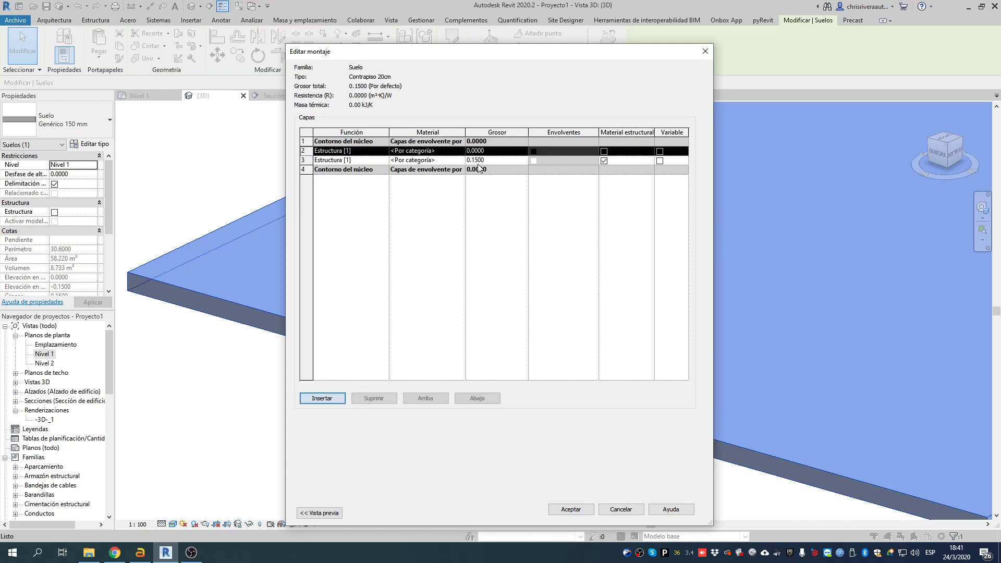
{"action": "left_click", "coordinate": [496, 150]}
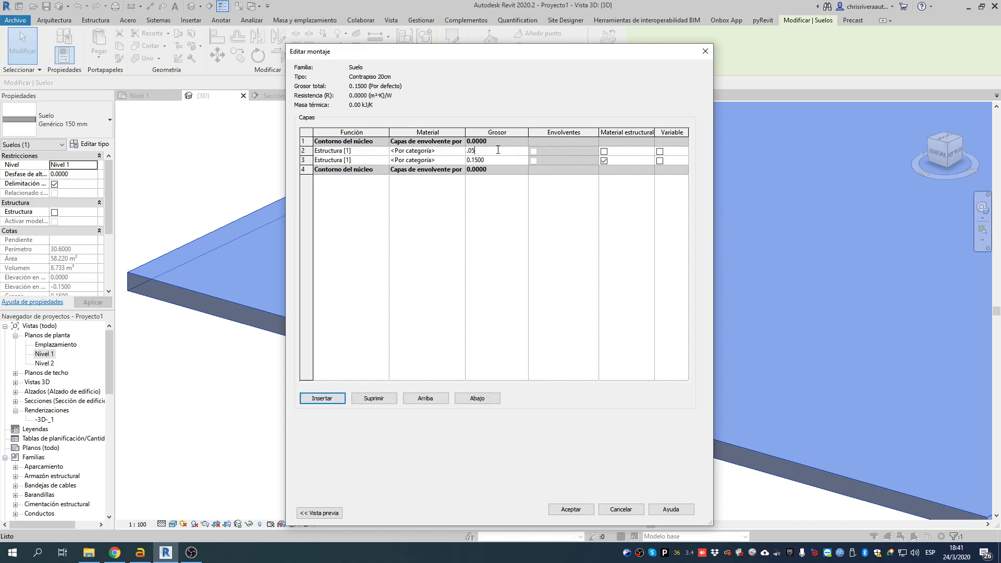
{"action": "key", "text": "Return"}
For the 0.15 m layer's material, add Piedra de campo from the Piedra category of the Materiales AEC library to the project.
{"action": "left_click", "coordinate": [422, 158]}
{"action": "left_click", "coordinate": [459, 160]}
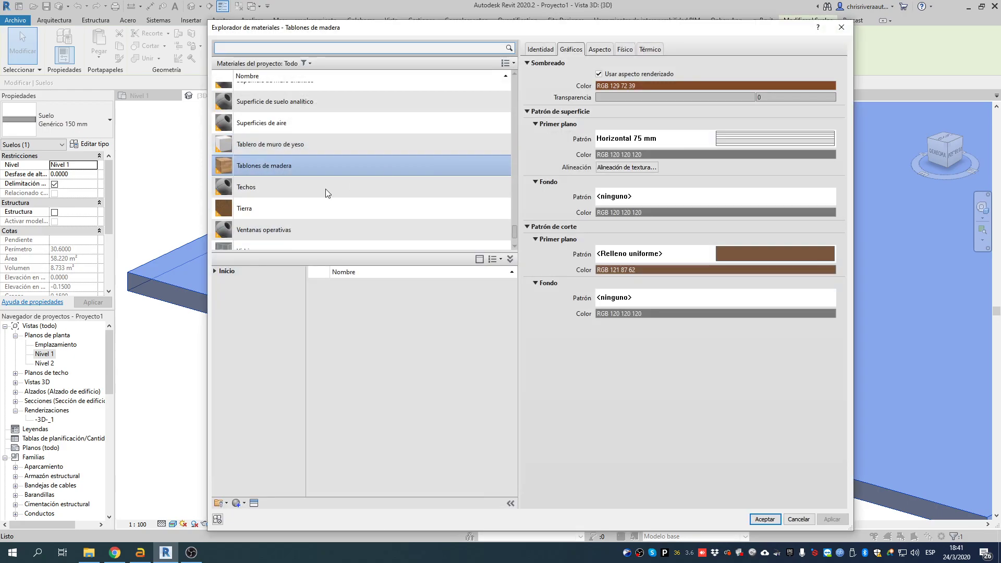
{"action": "scroll", "coordinate": [351, 182], "scroll_direction": "down", "scroll_amount": 1}
{"action": "scroll", "coordinate": [289, 191], "scroll_direction": "up", "scroll_amount": 5}
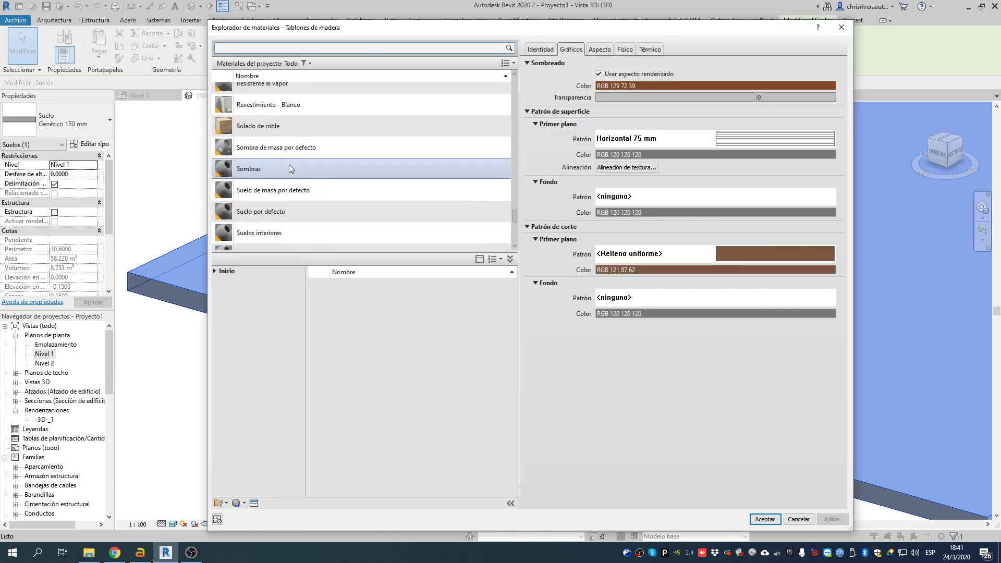
{"action": "left_click", "coordinate": [215, 271]}
{"action": "left_click", "coordinate": [219, 290]}
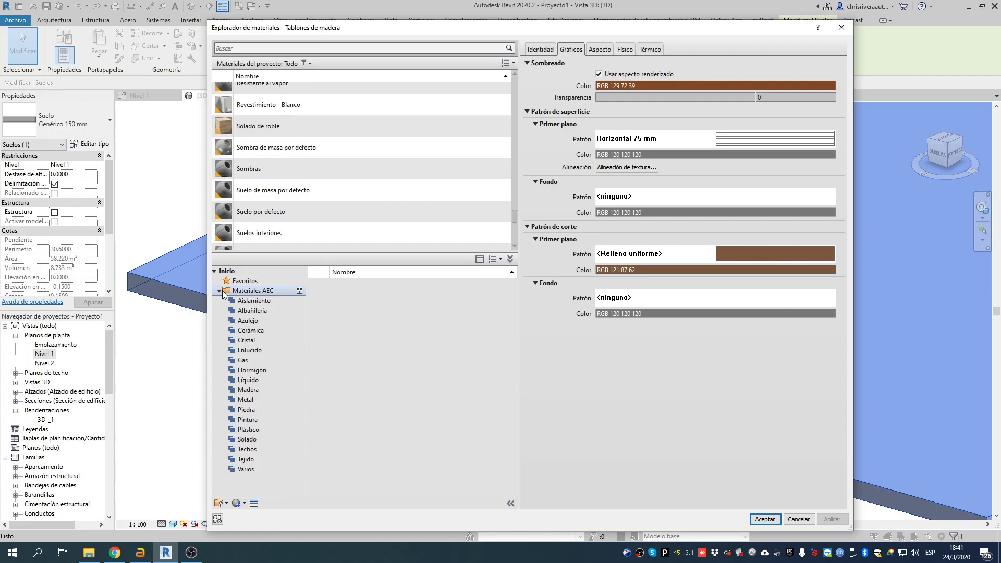
{"action": "left_click", "coordinate": [282, 409]}
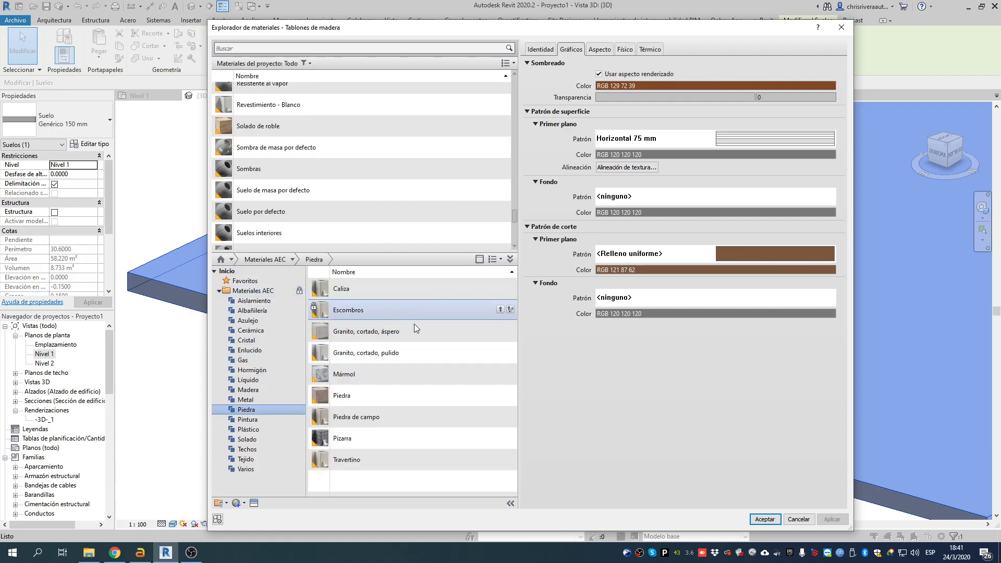
{"action": "left_click", "coordinate": [424, 417]}
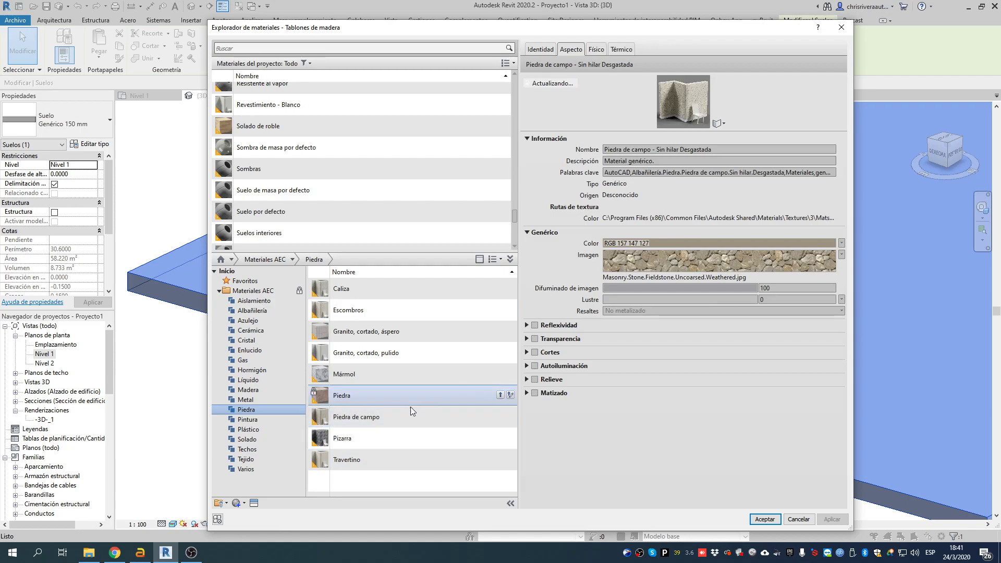
{"action": "mouse_move", "coordinate": [499, 419]}
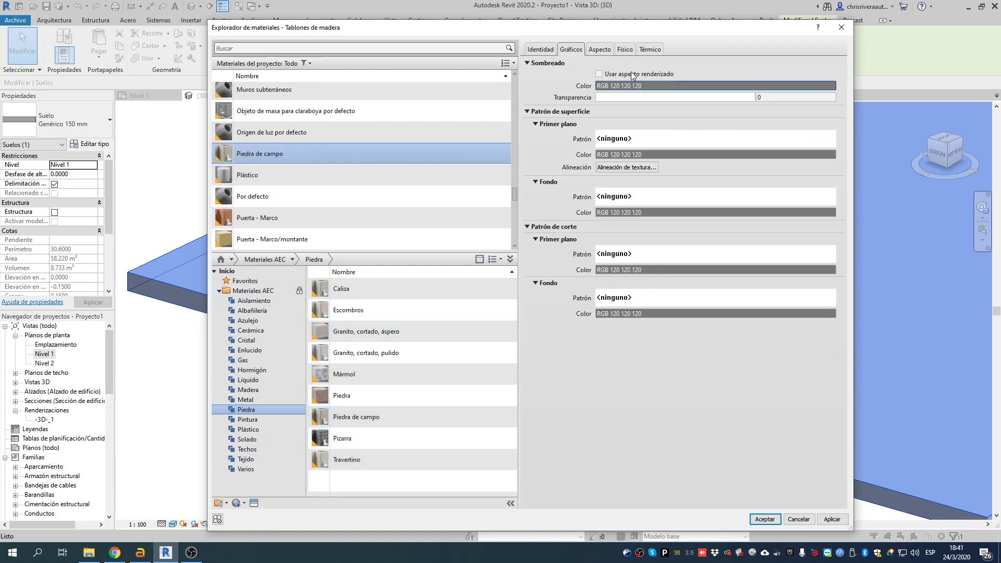
Set the Piedra de campo cut foreground pattern to Diagonal arriba 1.5 mm.
{"action": "left_click", "coordinate": [628, 255]}
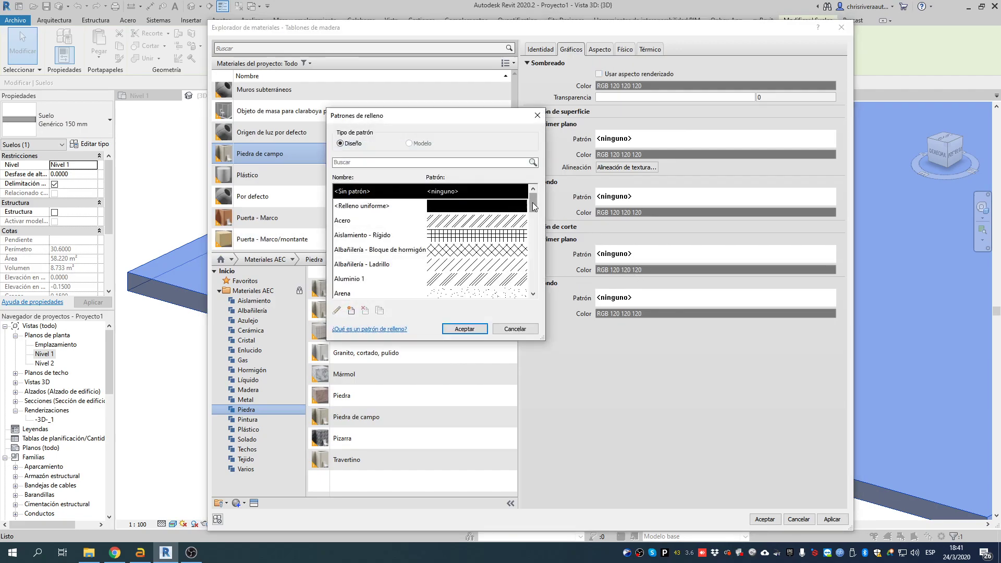
{"action": "scroll", "coordinate": [424, 278], "scroll_direction": "down", "scroll_amount": 8}
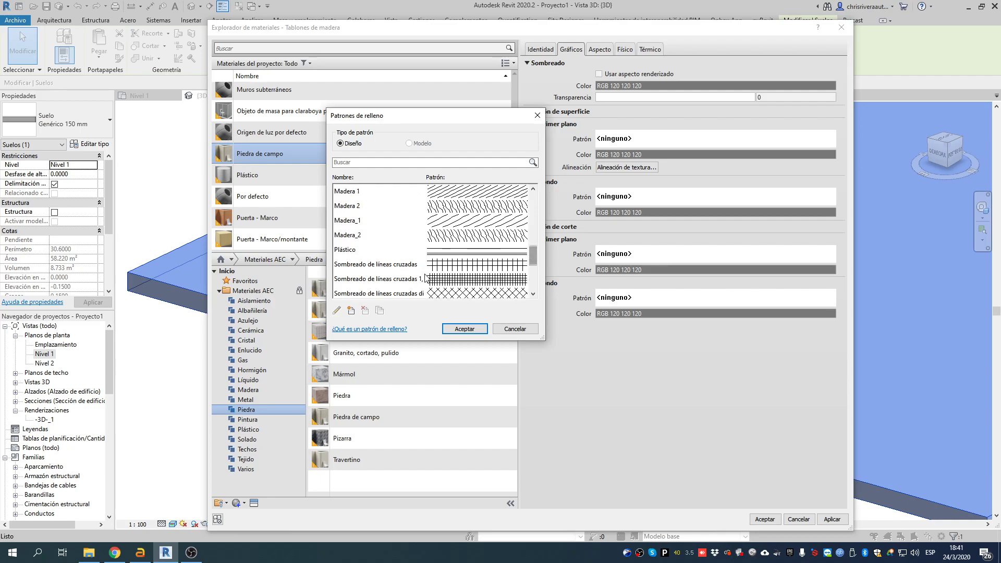
{"action": "scroll", "coordinate": [452, 294], "scroll_direction": "up", "scroll_amount": 3}
{"action": "scroll", "coordinate": [477, 260], "scroll_direction": "up", "scroll_amount": 1}
{"action": "left_click", "coordinate": [451, 280]}
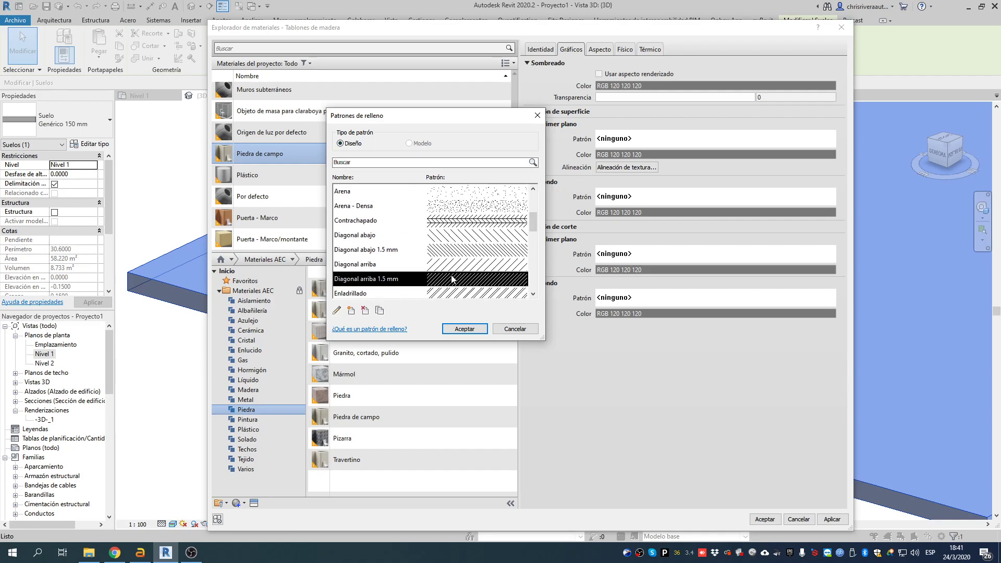
{"action": "left_click", "coordinate": [466, 332]}
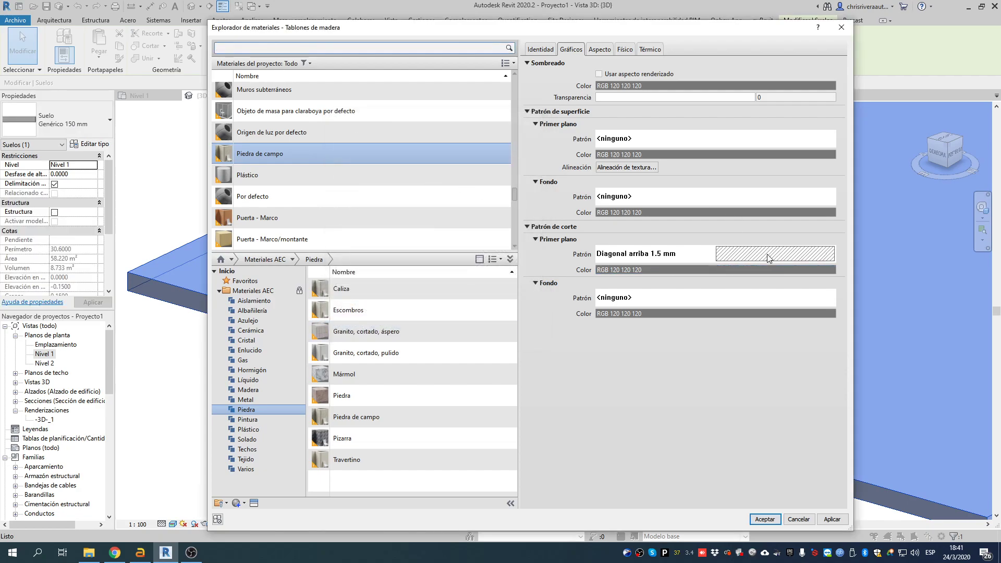
Set the Piedra de campo cut background to solid fill (Relleno uniforme) in light grey RGB 187 187 187.
{"action": "left_click", "coordinate": [678, 298]}
{"action": "left_click", "coordinate": [443, 206]}
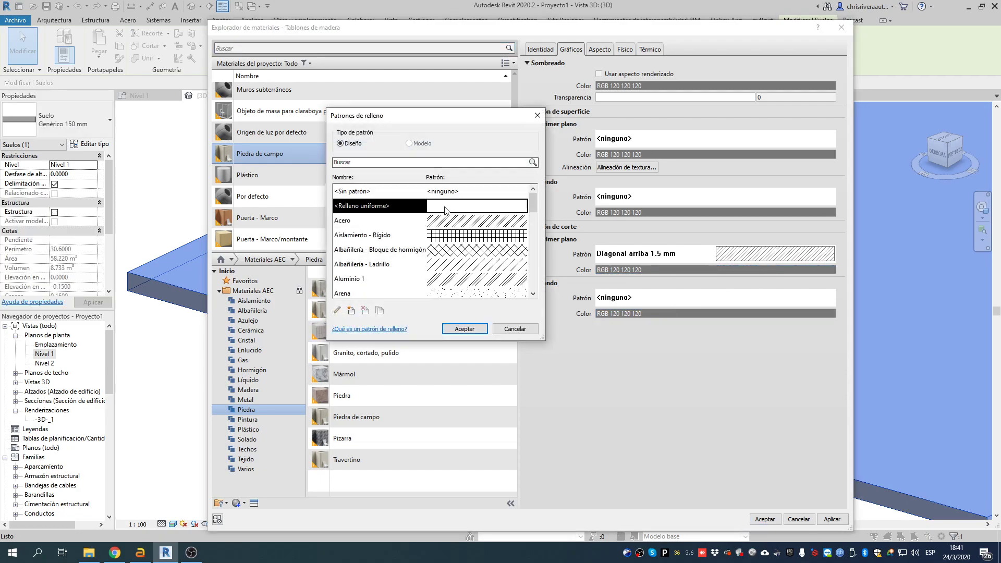
{"action": "left_click", "coordinate": [465, 329]}
{"action": "left_click", "coordinate": [740, 313]}
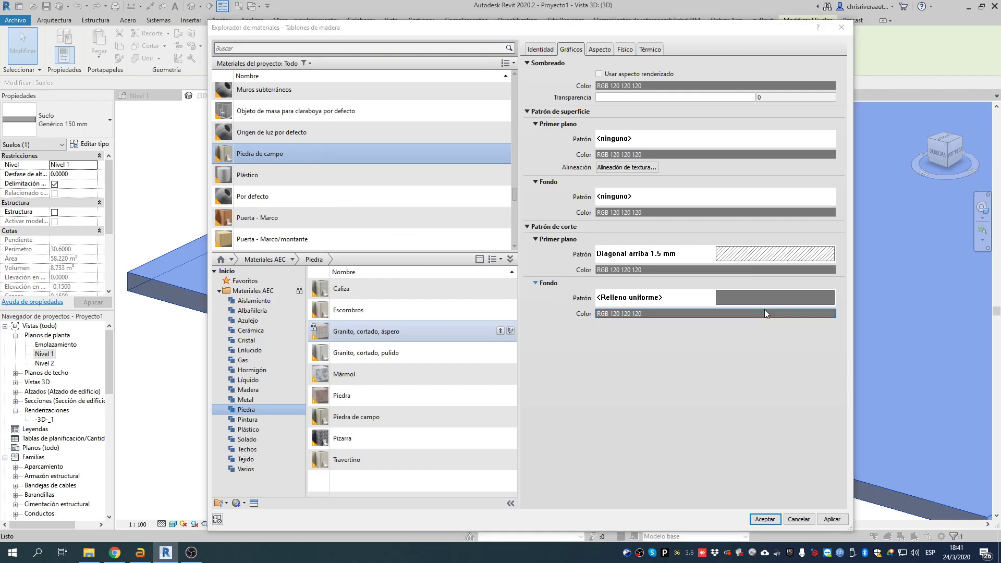
{"action": "left_click", "coordinate": [646, 229]}
{"action": "left_click", "coordinate": [572, 368]}
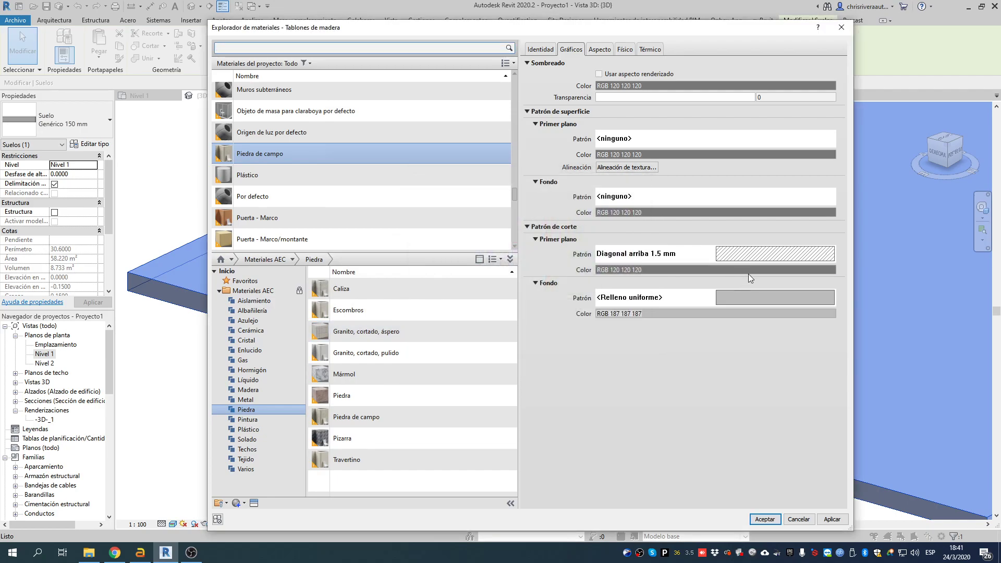
Set the Piedra de campo cut foreground pattern colour to dark grey RGB 60 60 60.
{"action": "left_click", "coordinate": [759, 269]}
{"action": "left_click", "coordinate": [646, 271]}
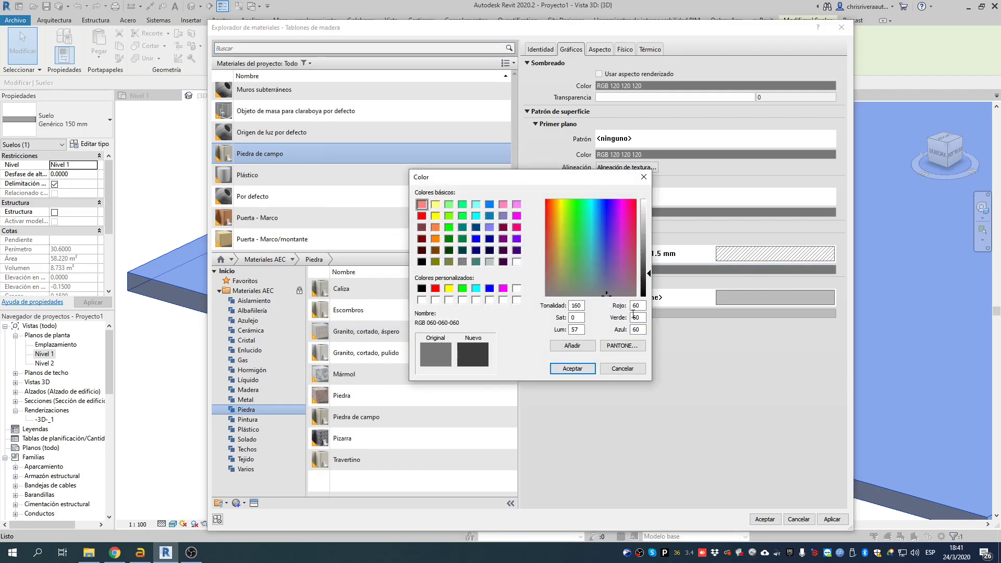
{"action": "left_click", "coordinate": [586, 368]}
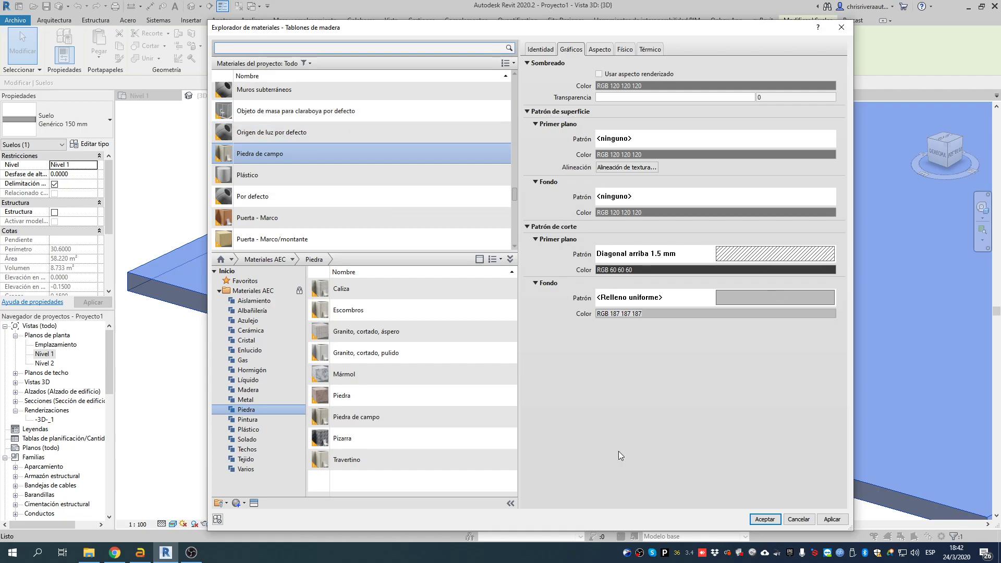
Assign the Piedra de campo material to the 0.15 m structural layer.
{"action": "left_click", "coordinate": [275, 158]}
{"action": "double_click", "coordinate": [275, 159]}
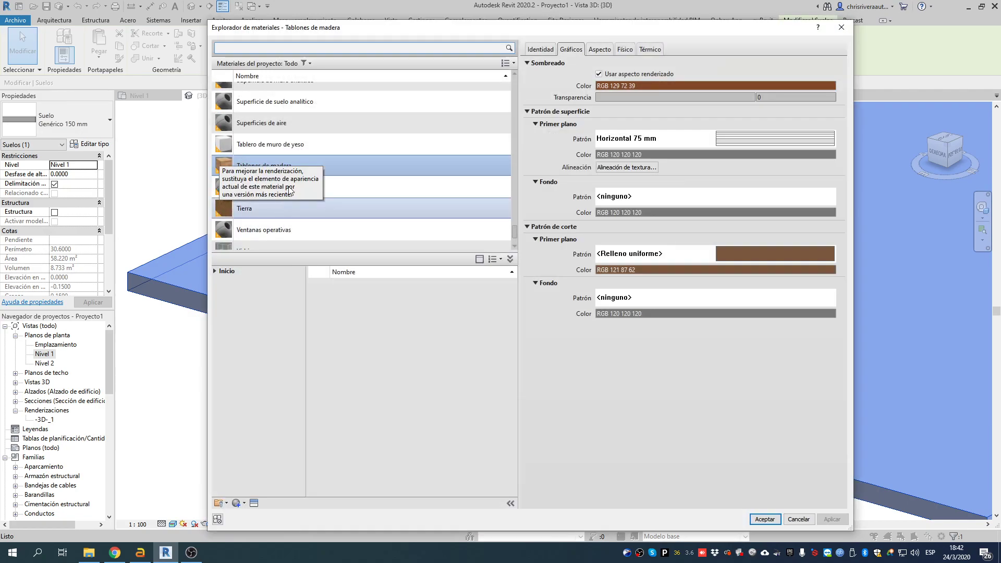
{"action": "scroll", "coordinate": [292, 161], "scroll_direction": "up", "scroll_amount": 5}
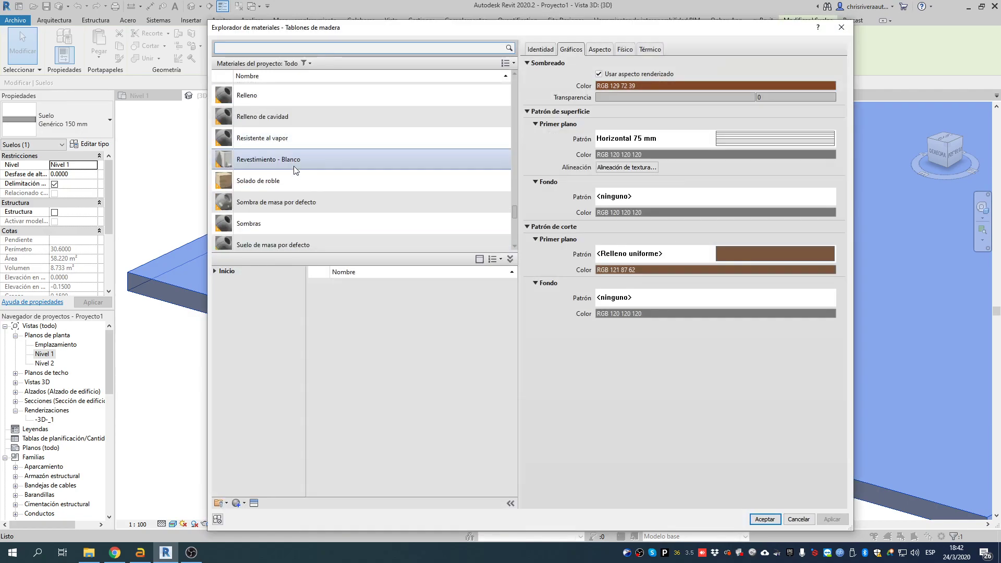
{"action": "scroll", "coordinate": [290, 177], "scroll_direction": "up", "scroll_amount": 3}
{"action": "left_click", "coordinate": [264, 133]}
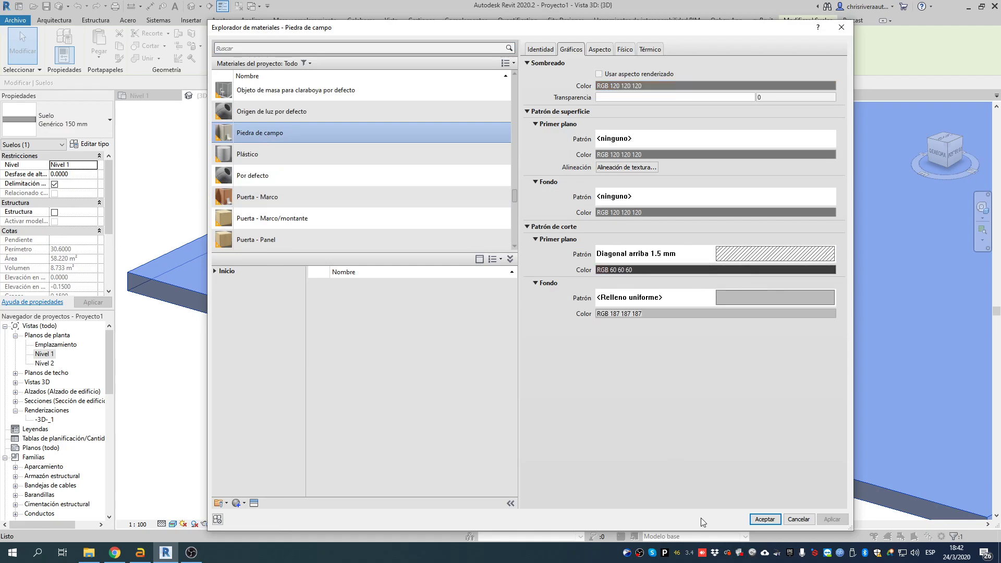
{"action": "left_click", "coordinate": [764, 519]}
Choose Hormigón, moldeado in situ for the 0.05 m layer, keeping its Hormigón cut foreground pattern.
{"action": "left_click", "coordinate": [423, 151]}
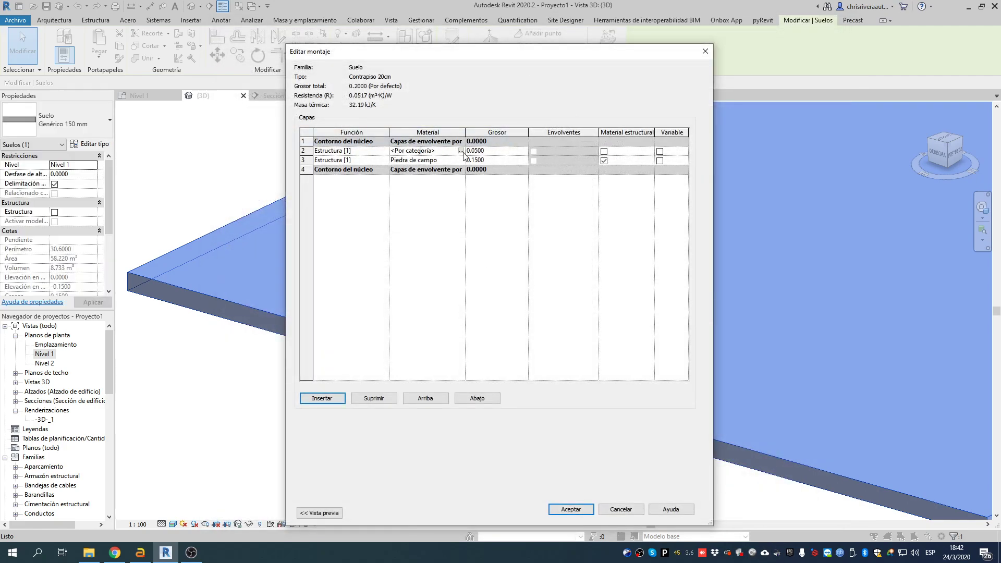
{"action": "left_click", "coordinate": [461, 150]}
{"action": "scroll", "coordinate": [271, 235], "scroll_direction": "up", "scroll_amount": 10}
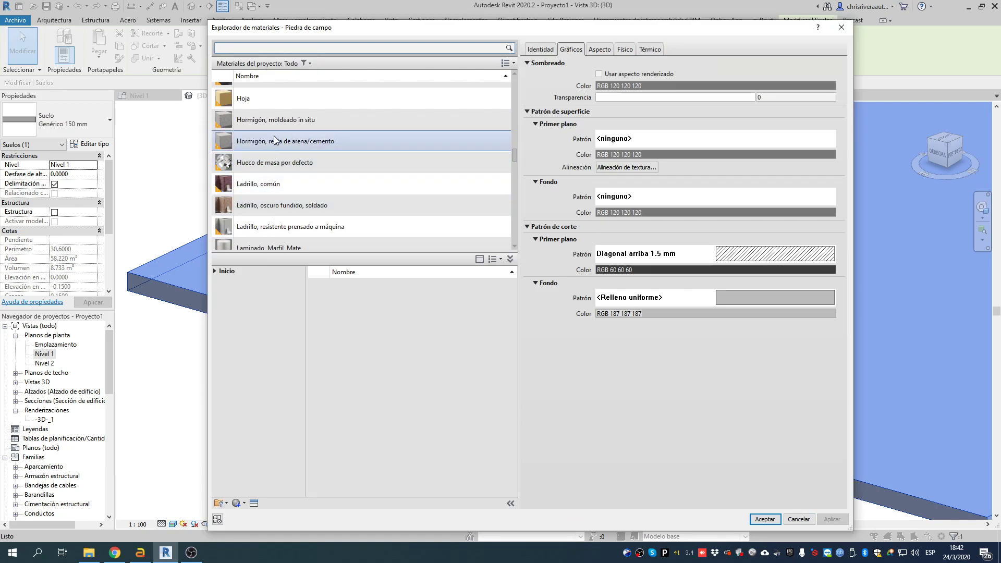
{"action": "left_click", "coordinate": [272, 120]}
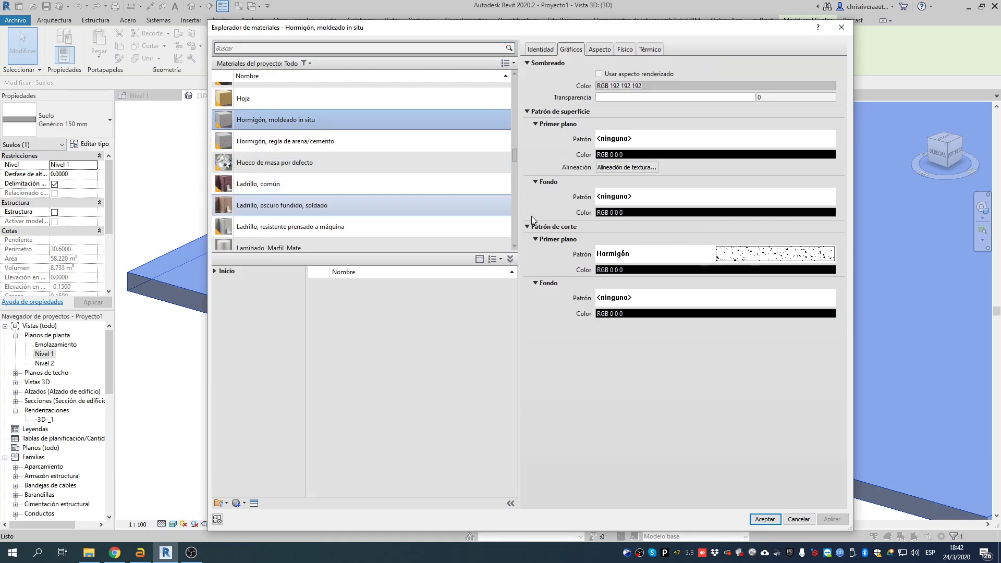
{"action": "left_click", "coordinate": [754, 261]}
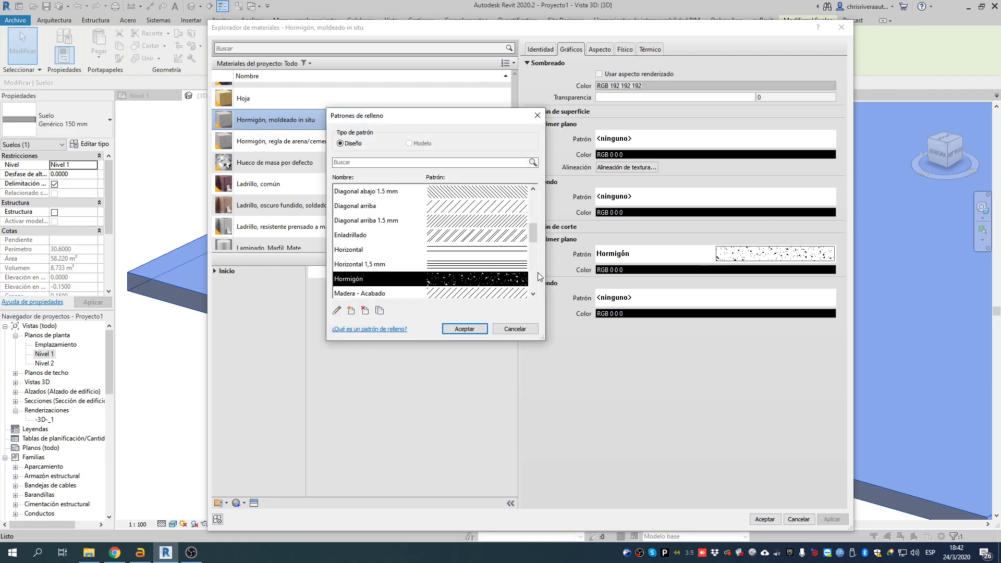
{"action": "left_click", "coordinate": [514, 329]}
Give Hormigón, moldeado in situ a solid cut background (Relleno uniforme) in grey RGB 177 177 177 and accept the material.
{"action": "left_click", "coordinate": [614, 299]}
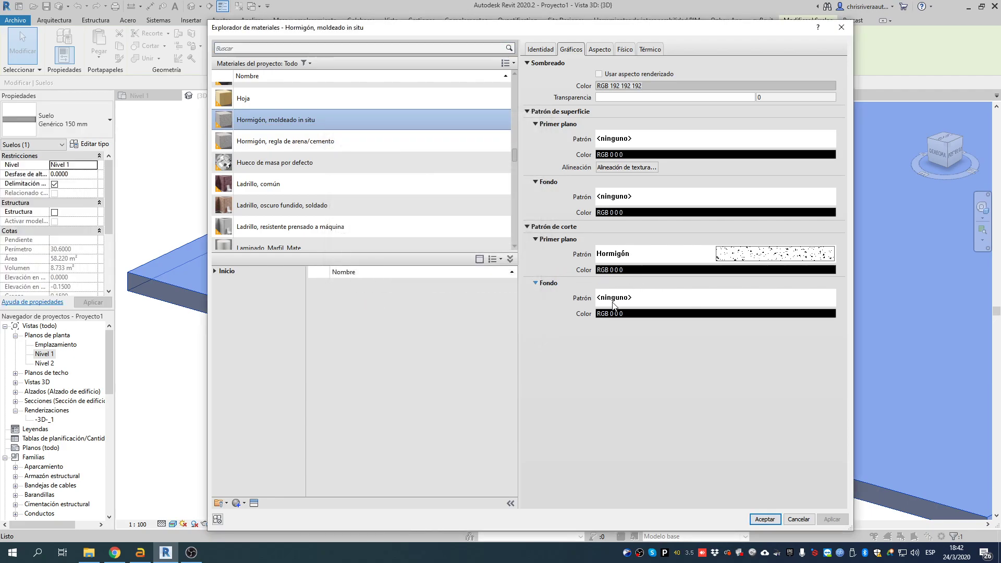
{"action": "left_click", "coordinate": [490, 206]}
{"action": "left_click", "coordinate": [465, 328]}
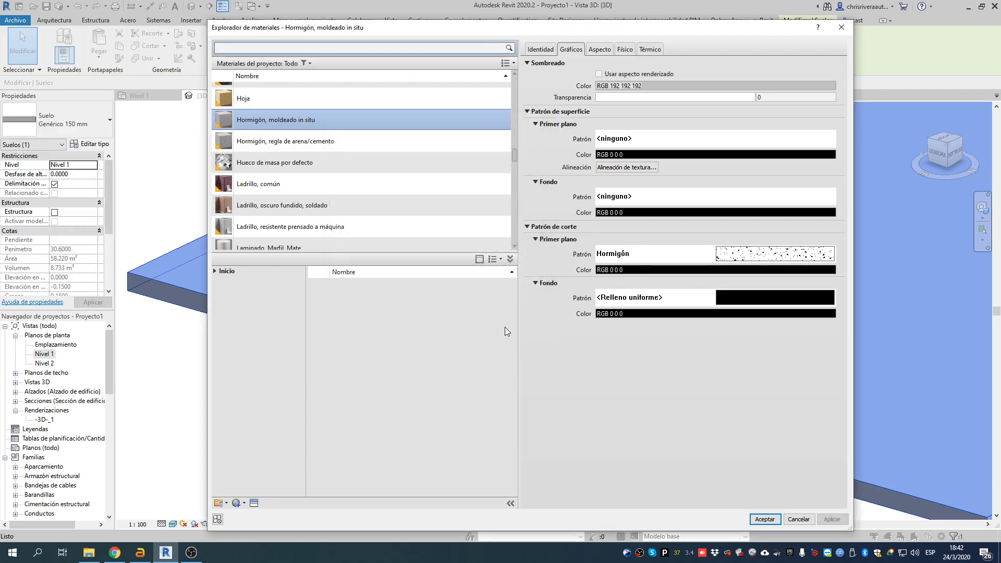
{"action": "left_click", "coordinate": [770, 314]}
{"action": "left_click_drag", "start_coordinate": [644, 219], "coordinate": [645, 238]}
{"action": "left_click", "coordinate": [572, 369]}
{"action": "left_click", "coordinate": [834, 524]}
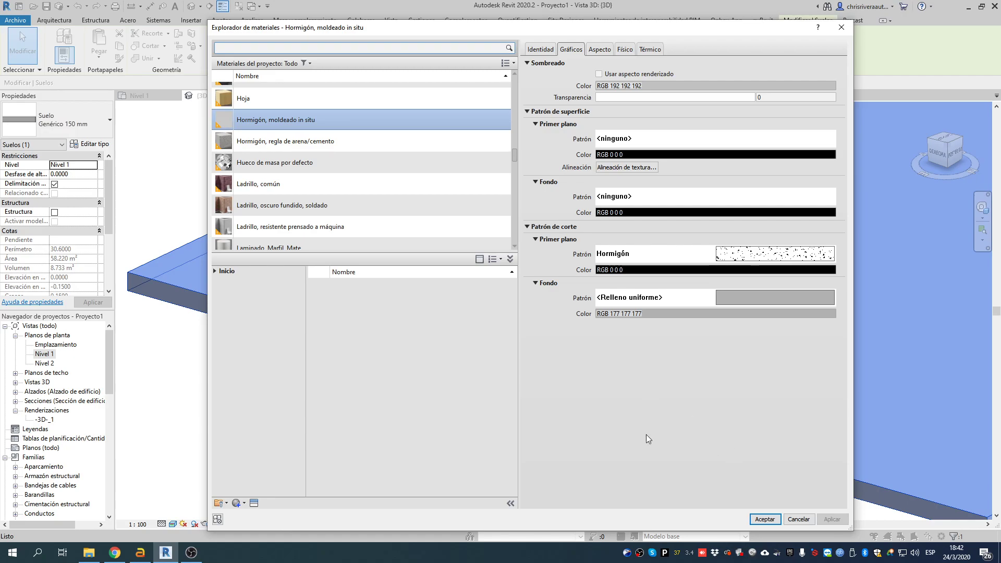
{"action": "left_click", "coordinate": [764, 519]}
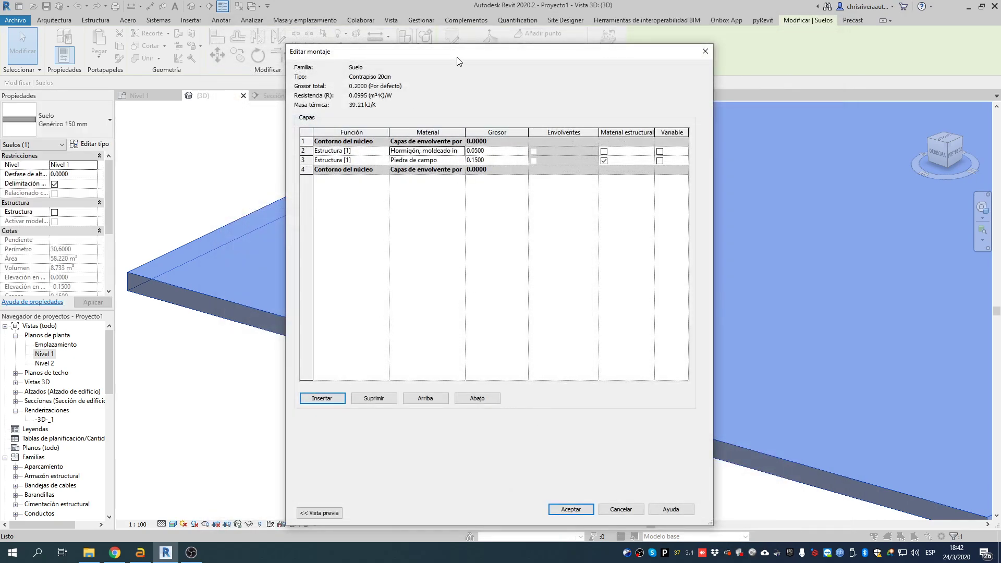
Preview the Contrapiso 20cm layer assembly in section, then accept the structure and type changes.
{"action": "left_click_drag", "start_coordinate": [457, 57], "coordinate": [548, 38]}
{"action": "left_click", "coordinate": [416, 493]}
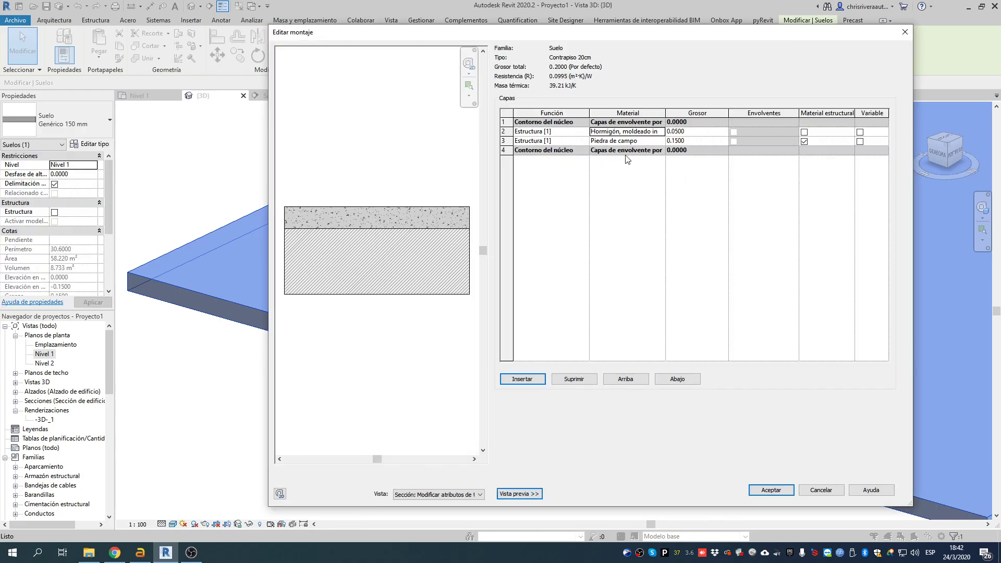
{"action": "left_click", "coordinate": [629, 142]}
{"action": "left_click", "coordinate": [599, 133]}
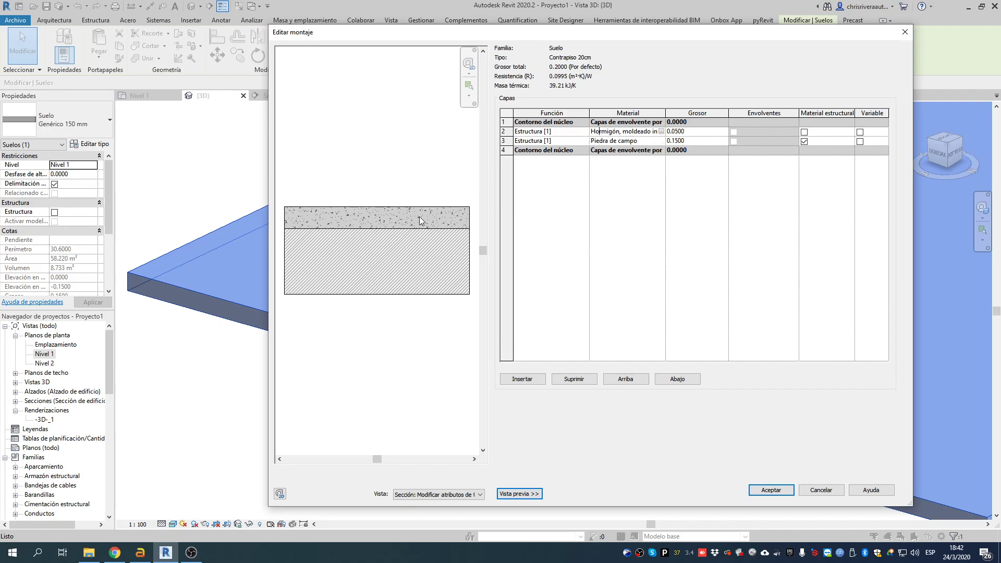
{"action": "left_click", "coordinate": [771, 489]}
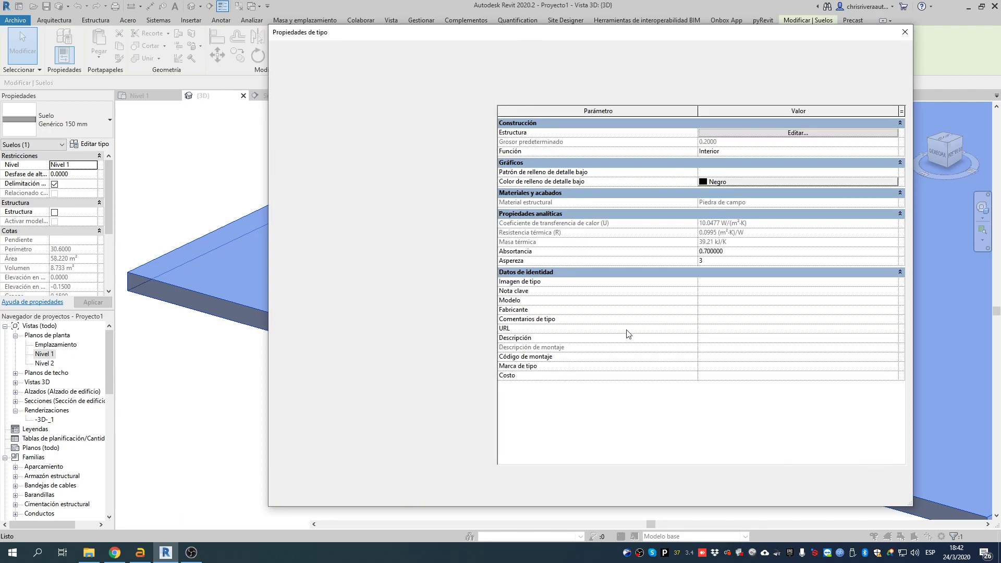
{"action": "left_click", "coordinate": [783, 495]}
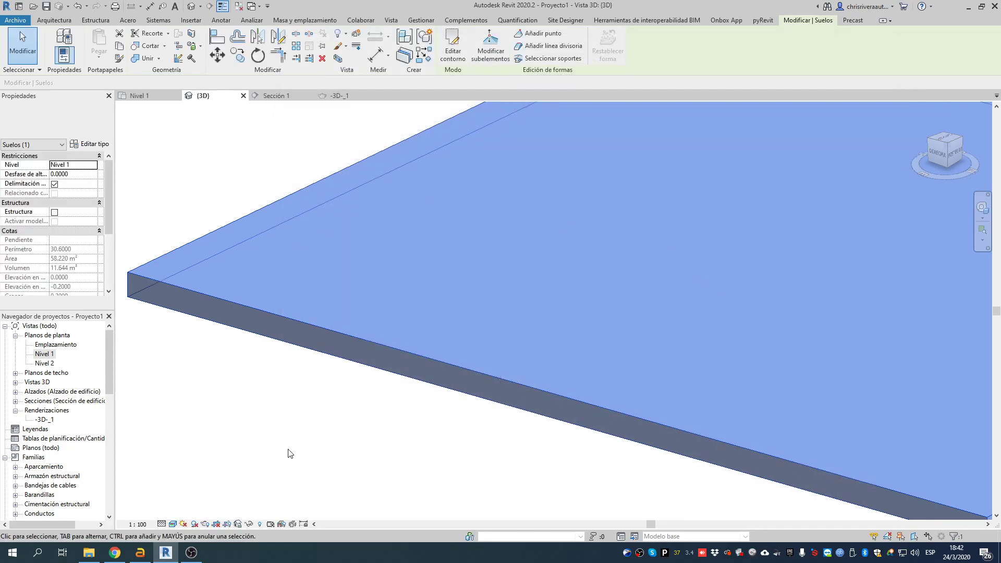
{"action": "left_click", "coordinate": [290, 453]}
In the Nivel 1 floor plan, draw a horizontal section line across the middle of the floor and open the new section view.
{"action": "scroll", "coordinate": [621, 399], "scroll_direction": "down", "scroll_amount": 5}
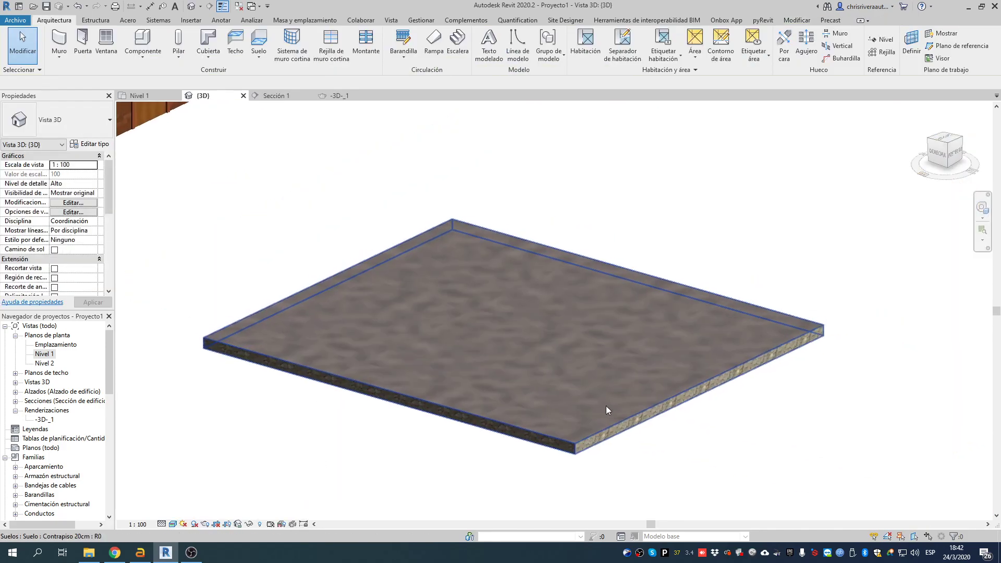
{"action": "scroll", "coordinate": [546, 357], "scroll_direction": "down", "scroll_amount": 3}
{"action": "scroll", "coordinate": [524, 329], "scroll_direction": "up", "scroll_amount": 4}
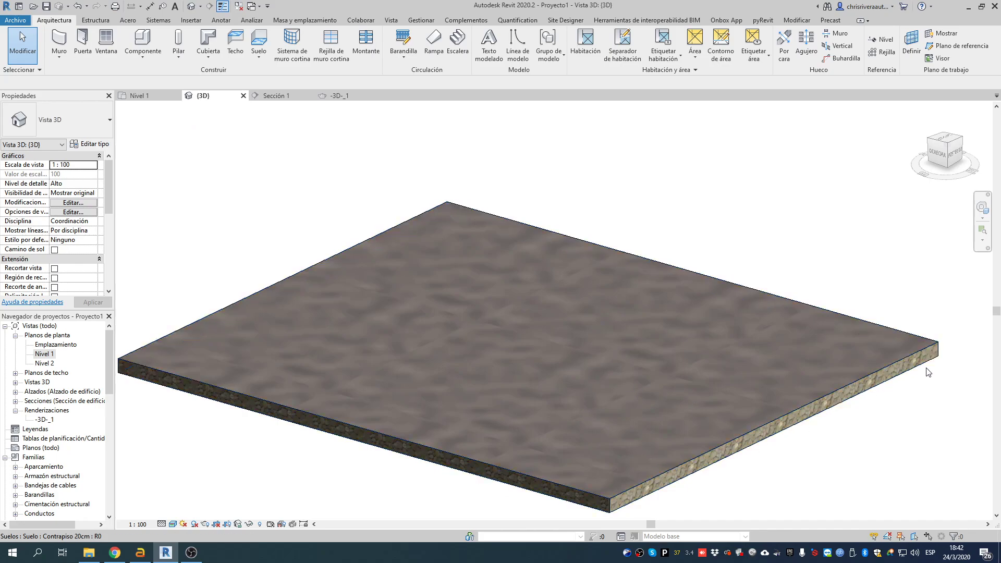
{"action": "scroll", "coordinate": [527, 328], "scroll_direction": "down", "scroll_amount": 4}
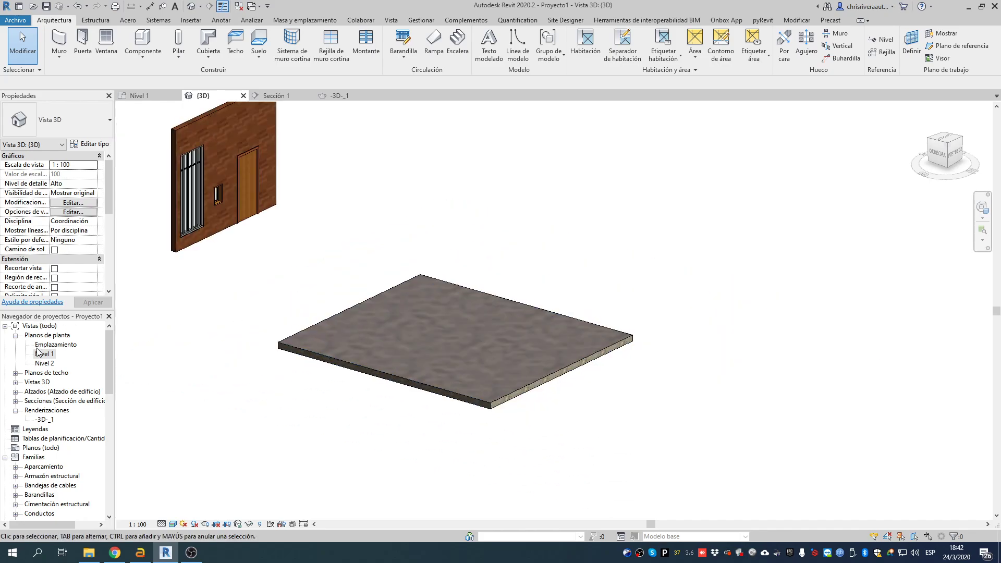
{"action": "double_click", "coordinate": [43, 354]}
{"action": "scroll", "coordinate": [496, 312], "scroll_direction": "down", "scroll_amount": 6}
{"action": "middle_click_drag", "start_coordinate": [530, 203], "coordinate": [479, 369]}
{"action": "left_click", "coordinate": [209, 6]}
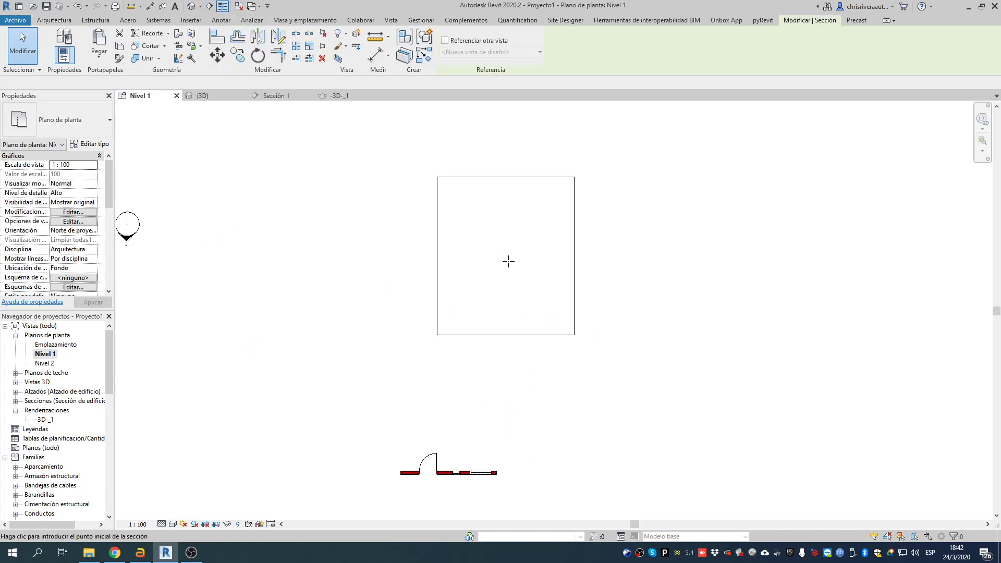
{"action": "left_click", "coordinate": [406, 258]}
{"action": "left_click", "coordinate": [597, 257]}
{"action": "key", "text": "Escape"}
{"action": "double_click", "coordinate": [394, 254]}
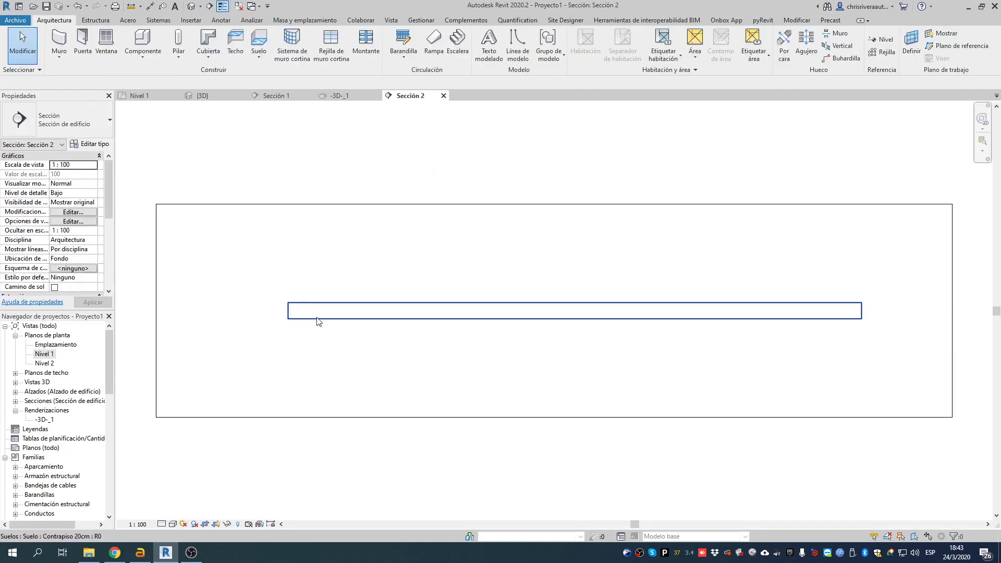
Set the Contrapiso 20cm type's low-detail fill pattern to Diagonal arriba 1.5 mm.
{"action": "left_click", "coordinate": [351, 319]}
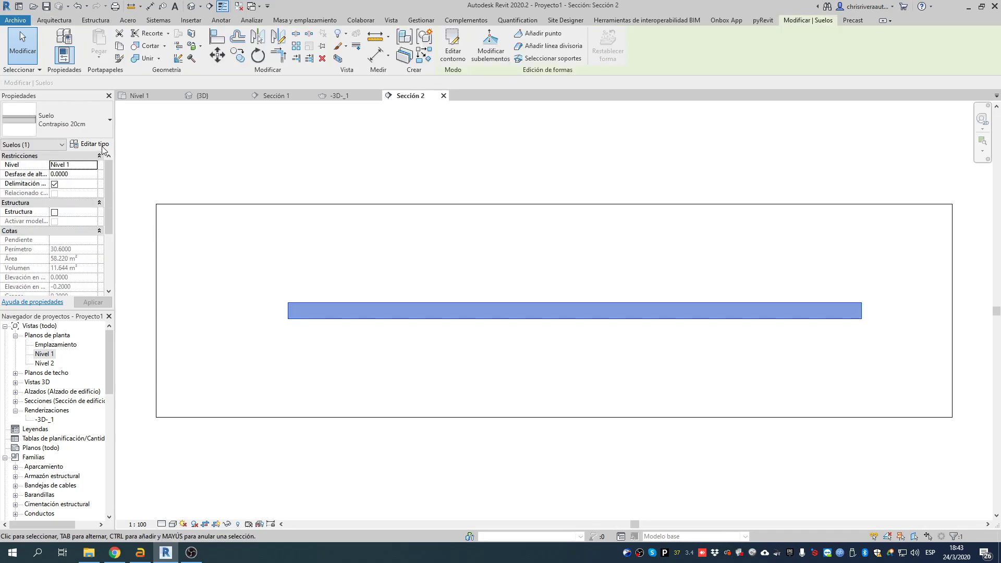
{"action": "left_click", "coordinate": [91, 145]}
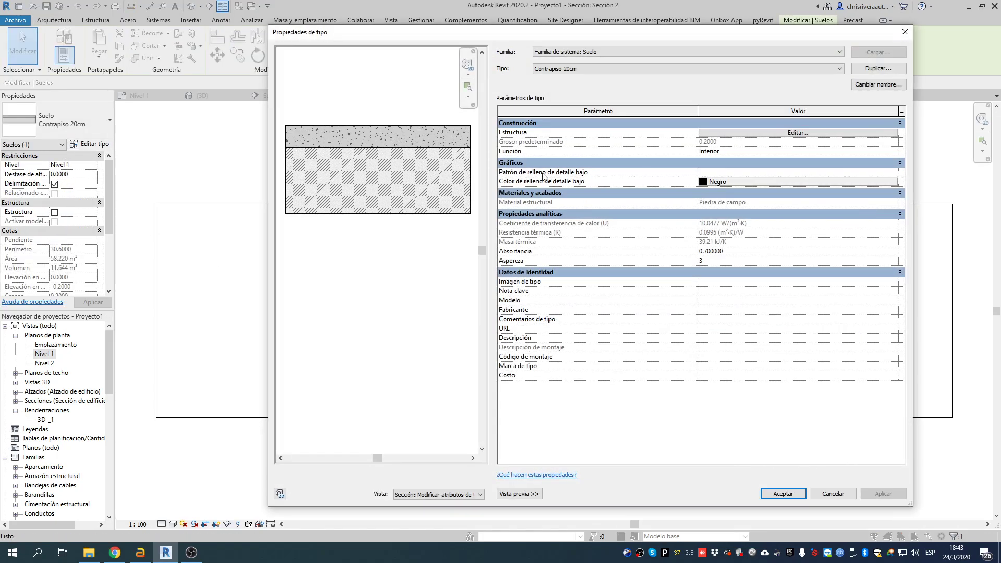
{"action": "left_click", "coordinate": [793, 172]}
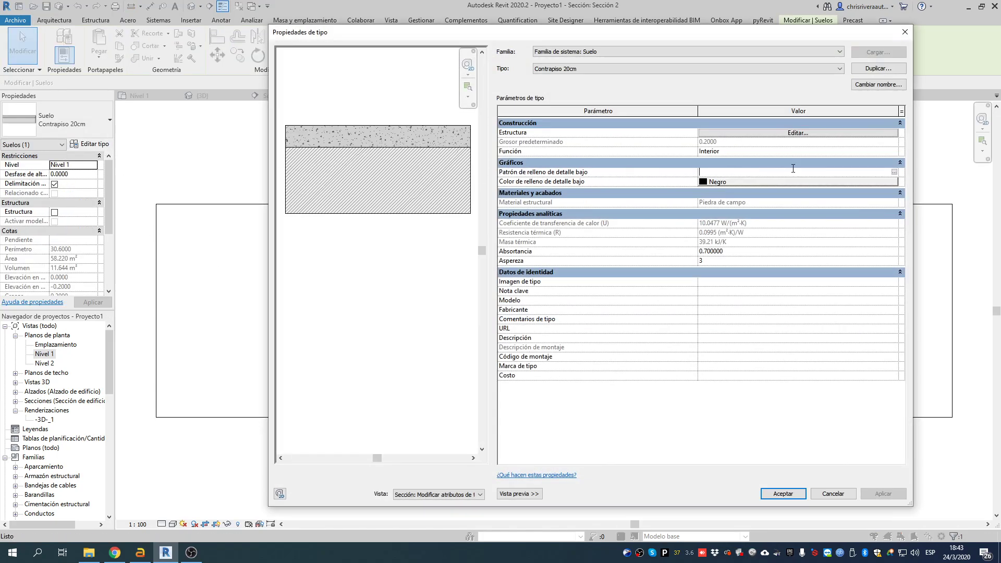
{"action": "left_click", "coordinate": [893, 172]}
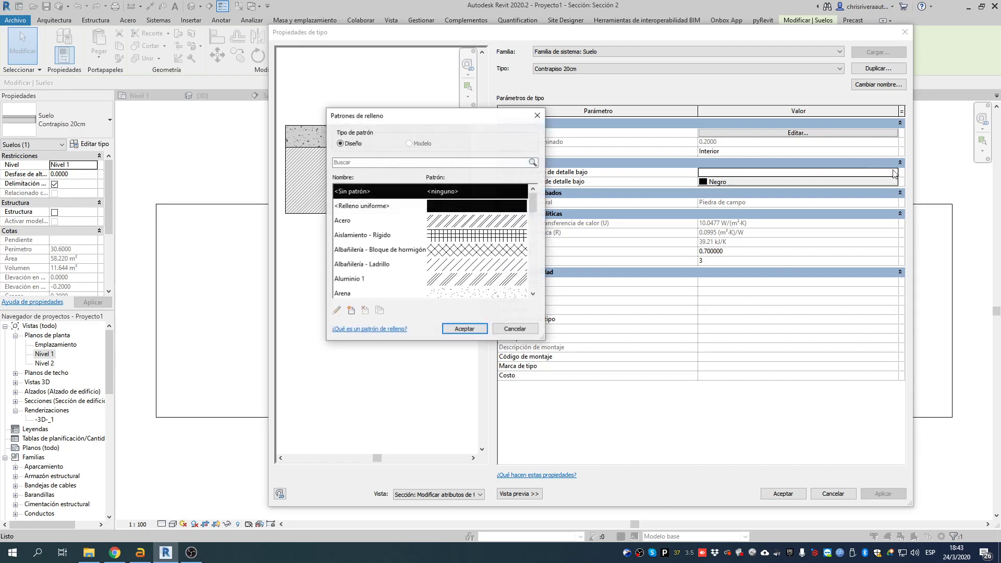
{"action": "left_click", "coordinate": [424, 293]}
{"action": "scroll", "coordinate": [451, 261], "scroll_direction": "down", "scroll_amount": 2}
{"action": "left_click", "coordinate": [423, 280]}
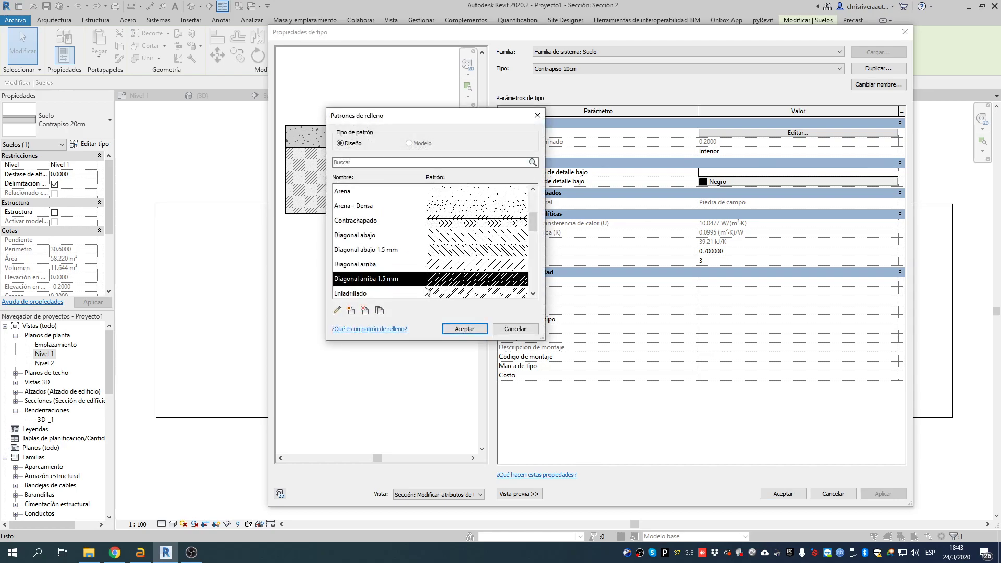
{"action": "left_click", "coordinate": [452, 327]}
Set the floor type's low-detail fill colour to dark blue RGB 000-000-160 and apply the type changes.
{"action": "left_click", "coordinate": [733, 182]}
{"action": "left_click", "coordinate": [549, 229]}
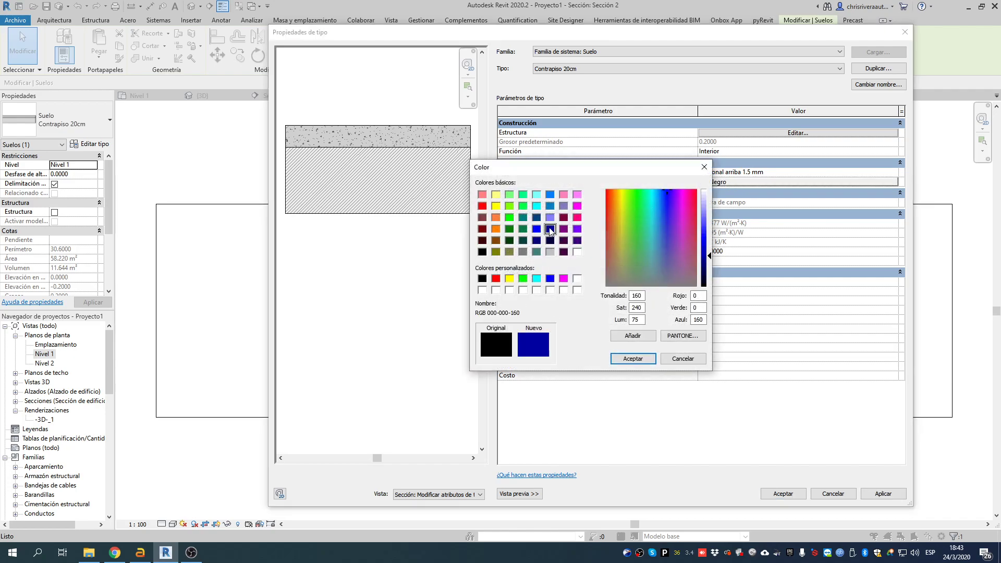
{"action": "left_click", "coordinate": [633, 358]}
{"action": "left_click", "coordinate": [893, 497]}
{"action": "left_click", "coordinate": [794, 494]}
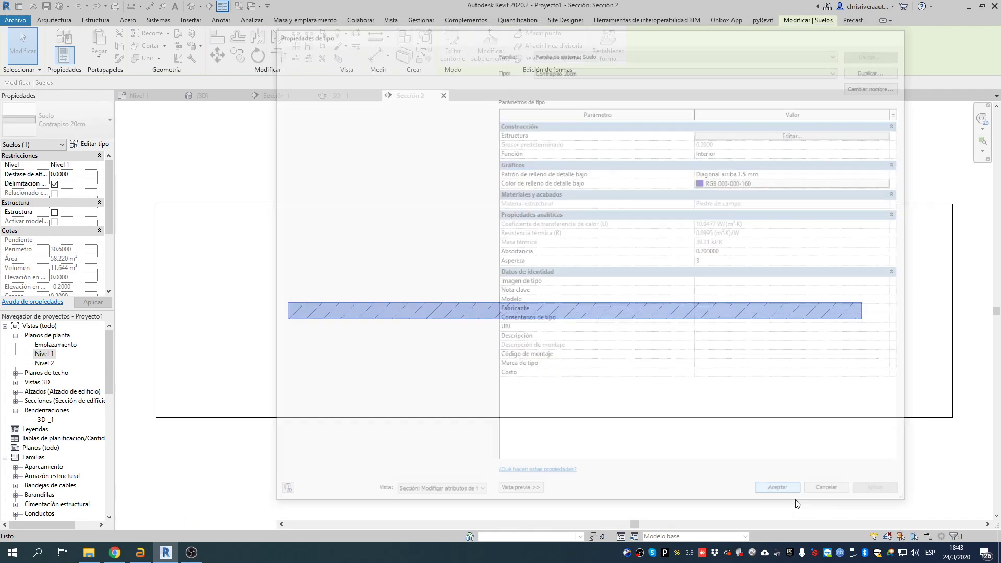
{"action": "left_click", "coordinate": [496, 467]}
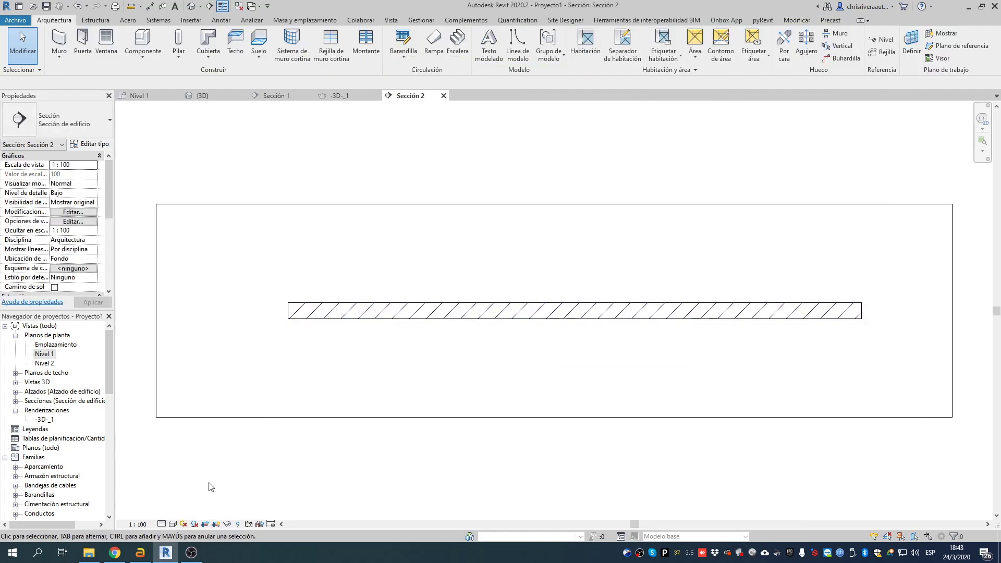
Set the section view's detail level to Medio and examine the cut patterns of the floor's layers.
{"action": "left_click", "coordinate": [162, 524]}
{"action": "left_click", "coordinate": [174, 501]}
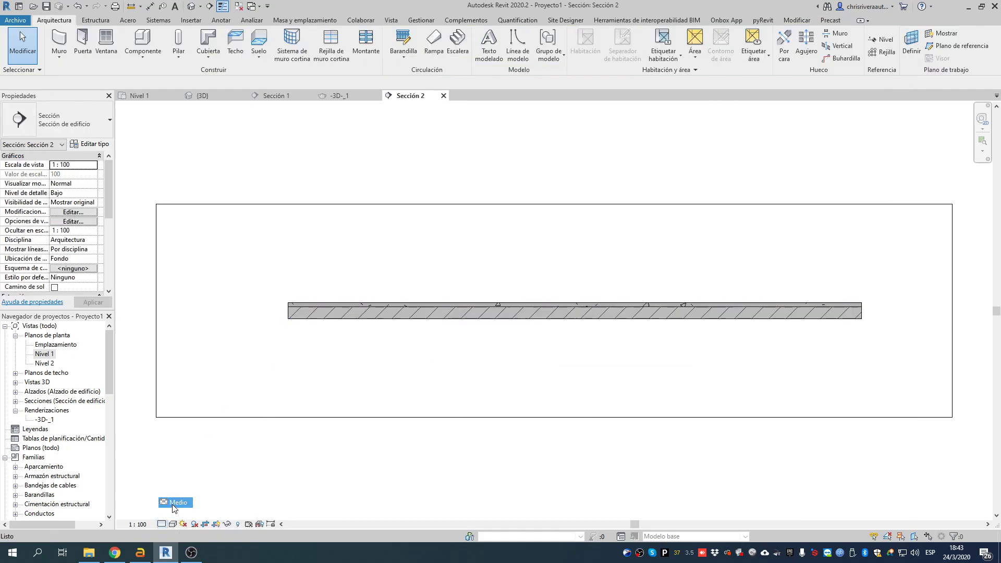
{"action": "scroll", "coordinate": [373, 313], "scroll_direction": "up", "scroll_amount": 6}
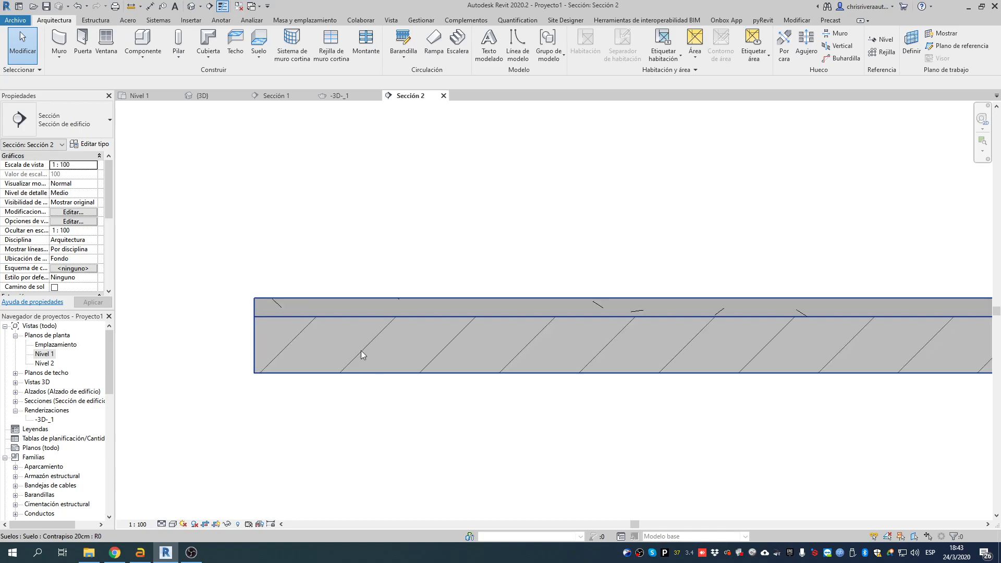
{"action": "scroll", "coordinate": [542, 297], "scroll_direction": "down", "scroll_amount": 5}
{"action": "middle_click_drag", "start_coordinate": [728, 349], "coordinate": [552, 353]}
{"action": "scroll", "coordinate": [626, 304], "scroll_direction": "up", "scroll_amount": 5}
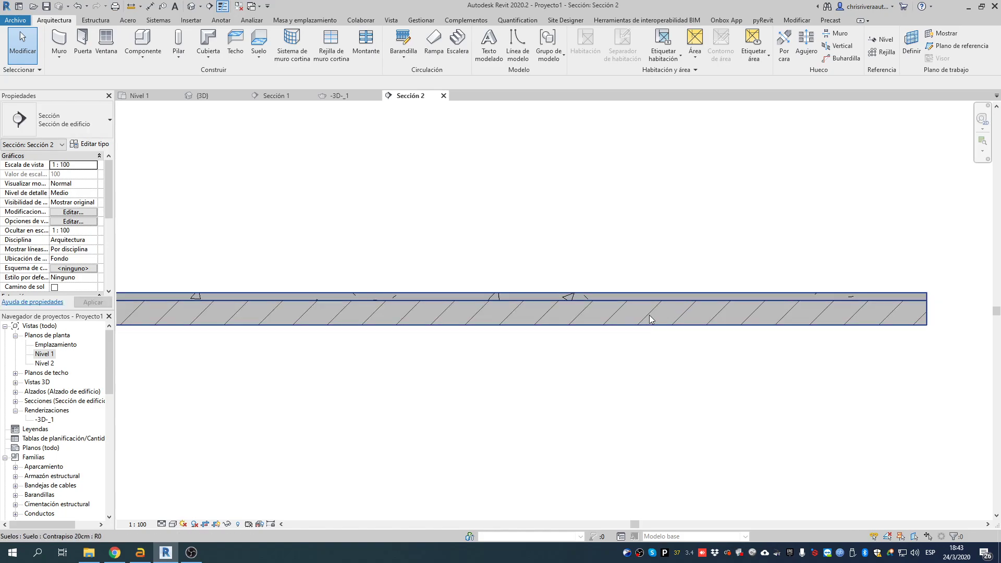
{"action": "middle_click_drag", "start_coordinate": [361, 297], "coordinate": [544, 258]}
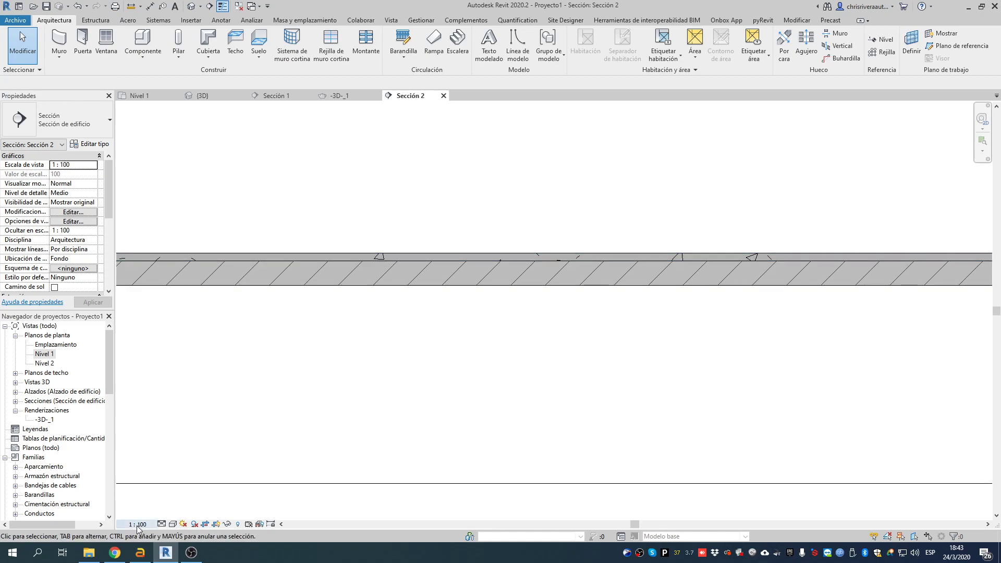
{"action": "scroll", "coordinate": [388, 250], "scroll_direction": "up", "scroll_amount": 3}
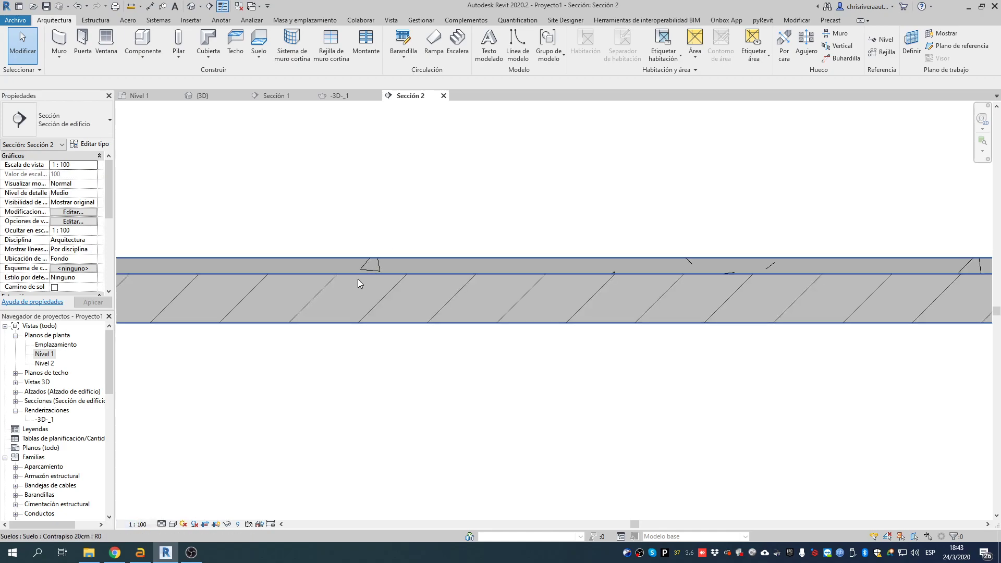
Try the section view at scale 1:50 and set it to 1:25, comparing the density of the floor's cut patterns.
{"action": "scroll", "coordinate": [325, 292], "scroll_direction": "down", "scroll_amount": 1}
{"action": "left_click", "coordinate": [138, 524]}
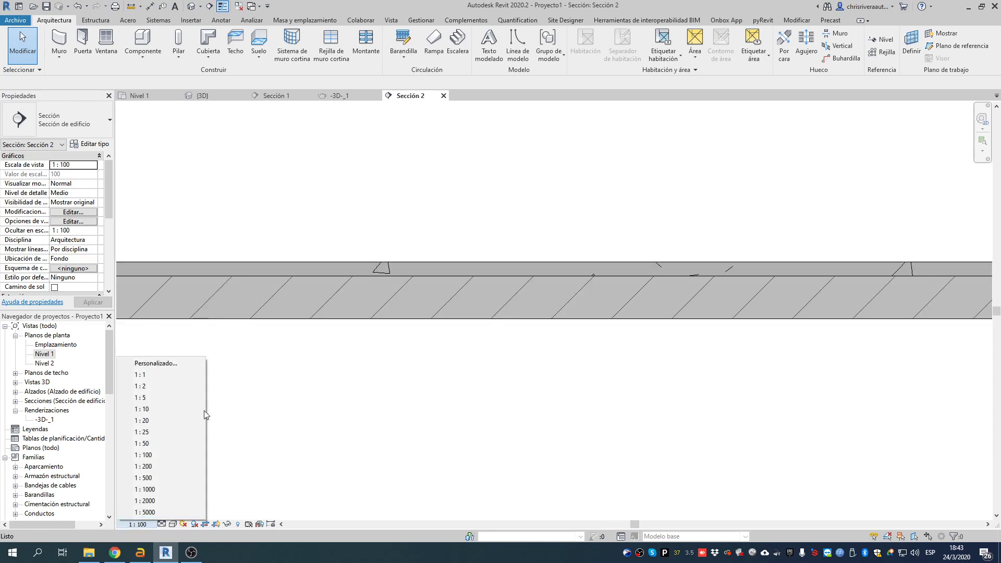
{"action": "left_click", "coordinate": [166, 446]}
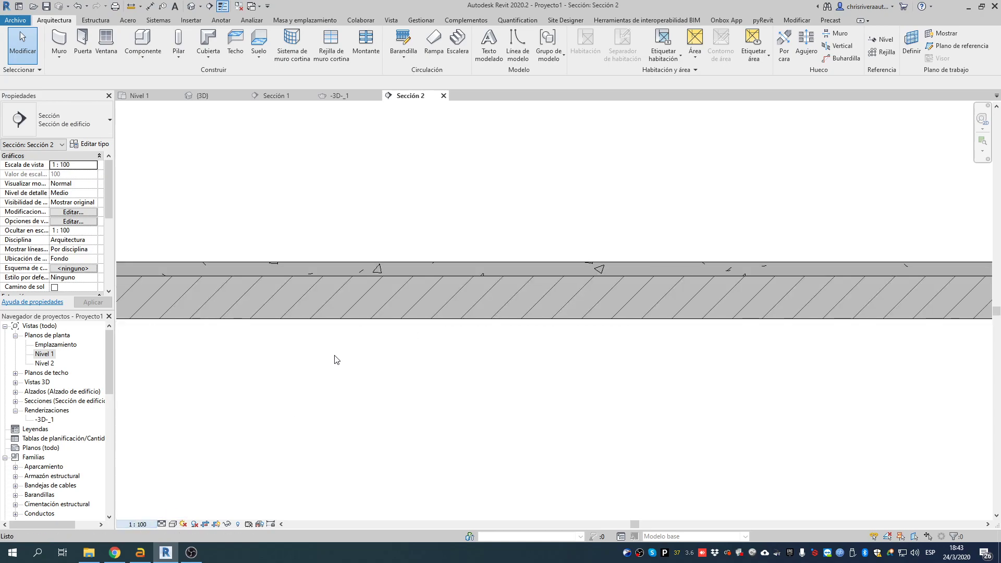
{"action": "left_click", "coordinate": [137, 524]}
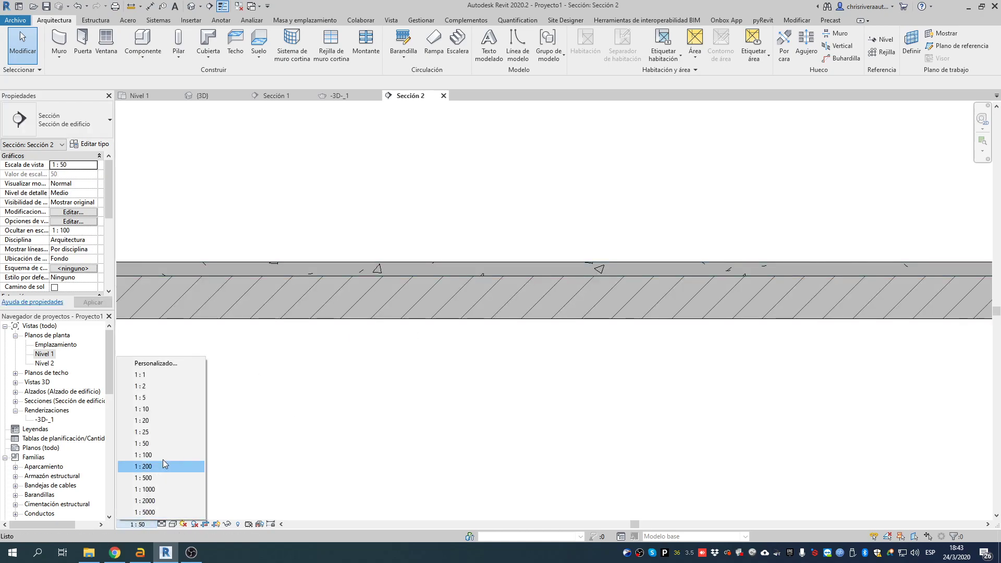
{"action": "left_click", "coordinate": [172, 431]}
{"action": "scroll", "coordinate": [524, 280], "scroll_direction": "up", "scroll_amount": 3}
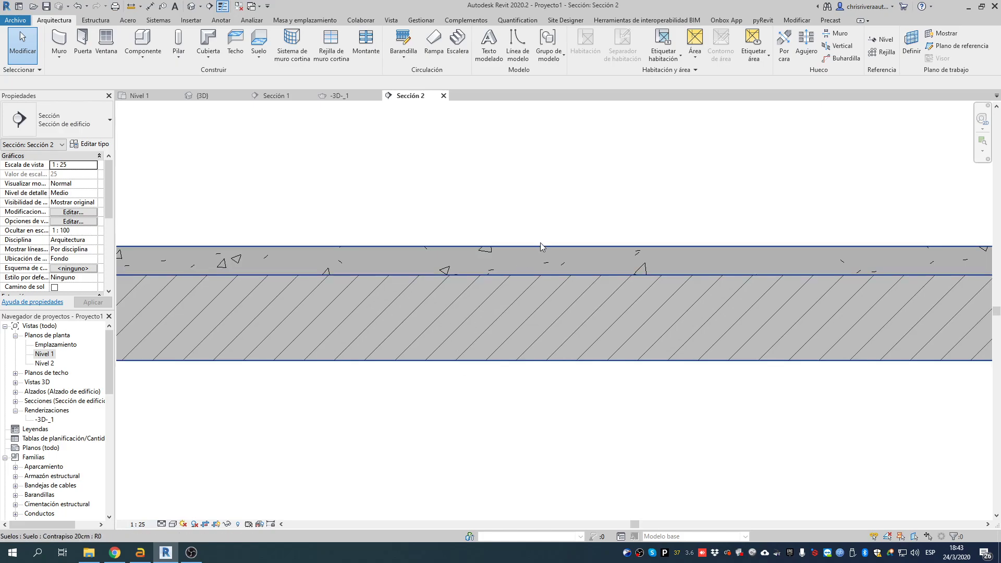
{"action": "scroll", "coordinate": [483, 314], "scroll_direction": "down", "scroll_amount": 12}
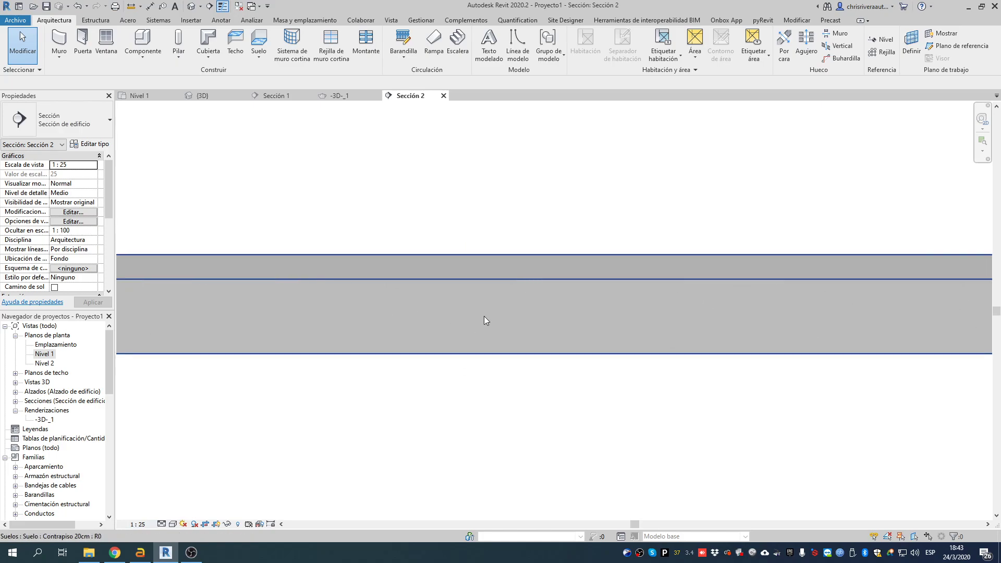
Open the 3D view, try the Colores coherentes visual style and set the view to Línea oculta.
{"action": "left_click", "coordinate": [191, 6]}
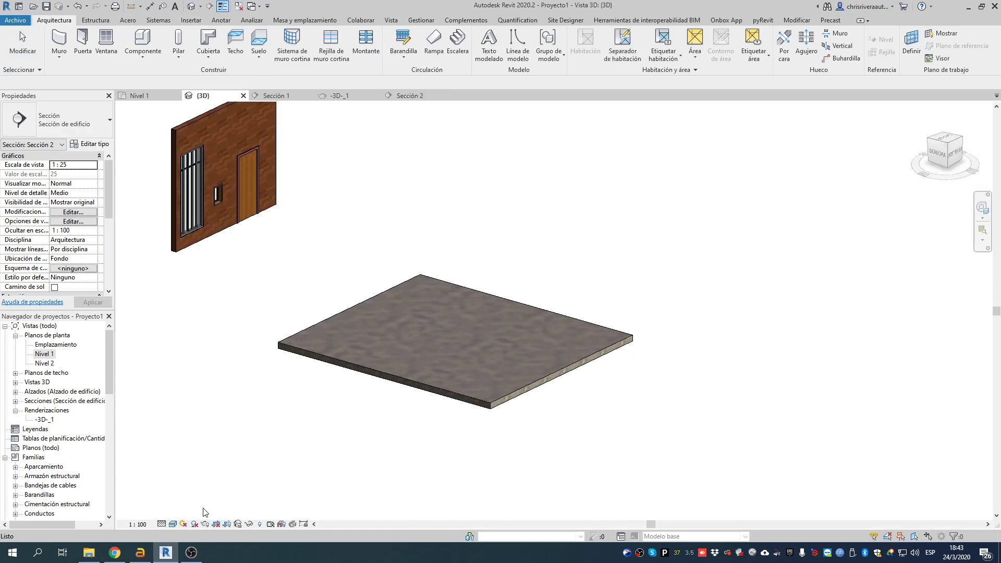
{"action": "left_click", "coordinate": [173, 523]}
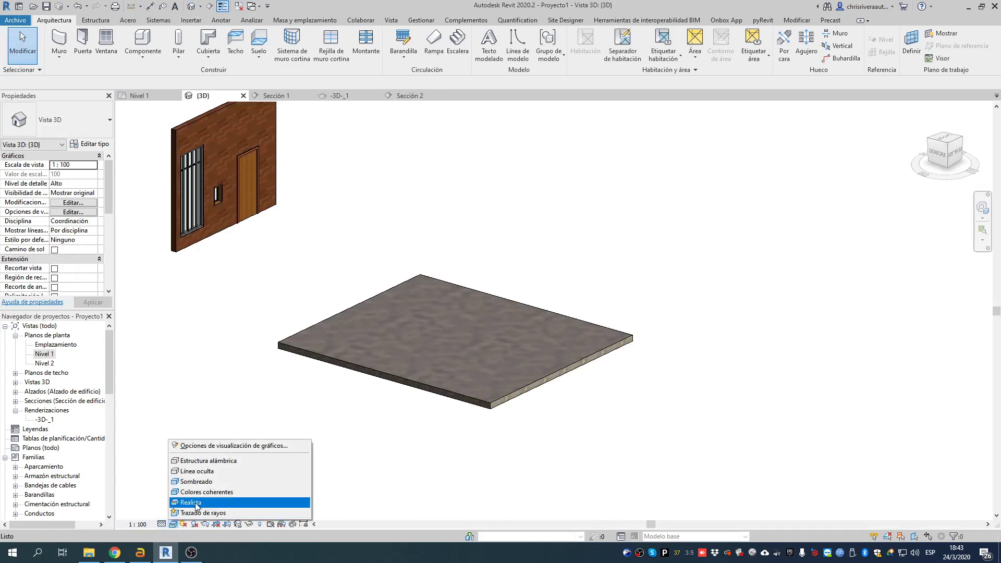
{"action": "left_click", "coordinate": [572, 432]}
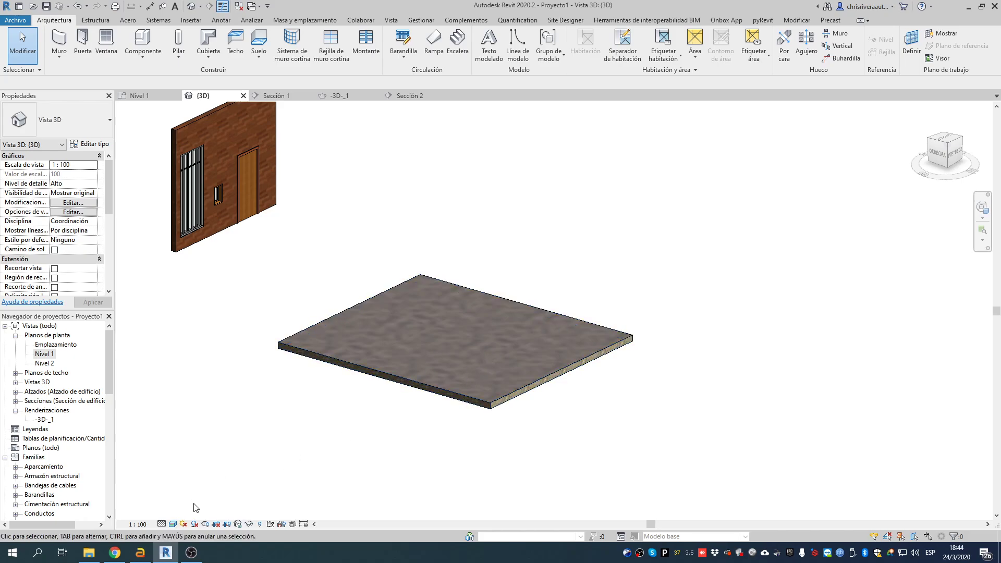
{"action": "left_click", "coordinate": [173, 524]}
{"action": "left_click", "coordinate": [201, 492]}
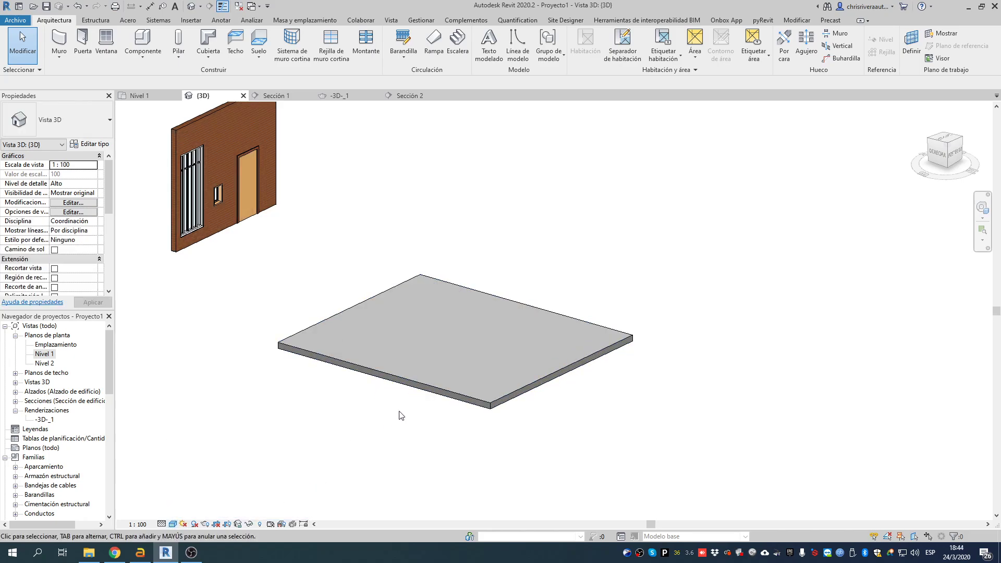
{"action": "left_click", "coordinate": [173, 524]}
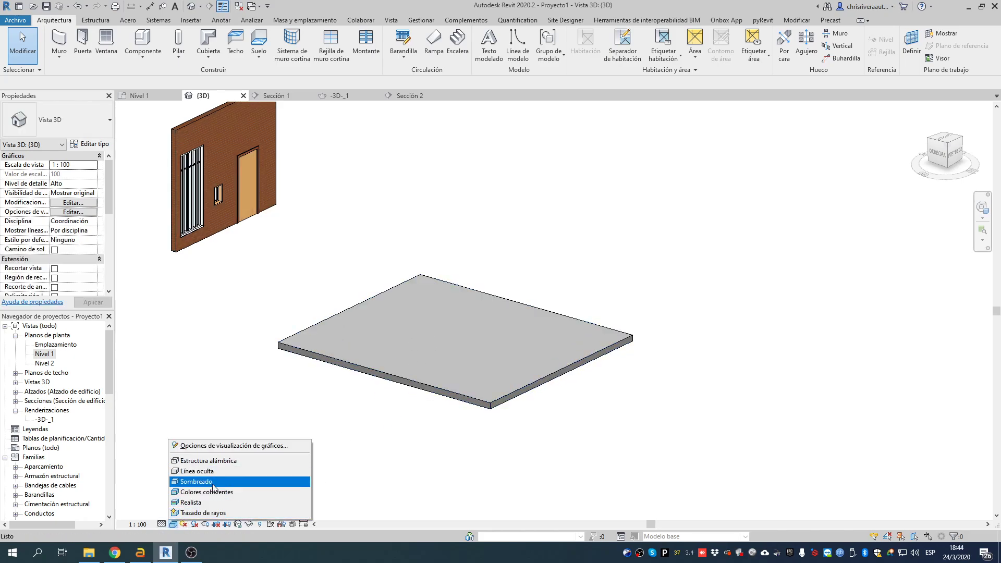
{"action": "left_click", "coordinate": [206, 471]}
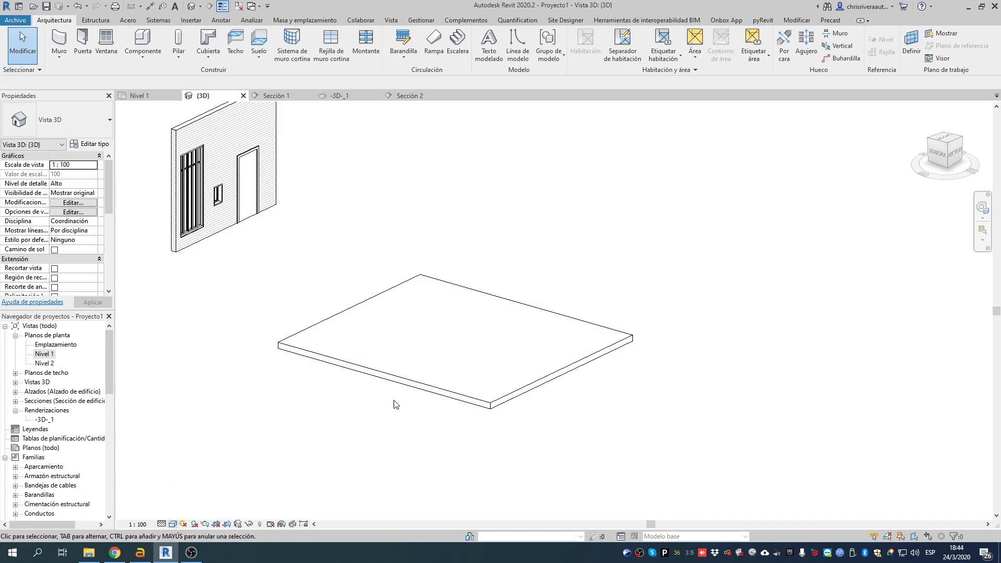
Examine the wall with the door and windows, the two plain brick walls, the curtain walls and the floor in 3D.
{"action": "middle_click_drag", "start_coordinate": [311, 191], "coordinate": [486, 316]}
{"action": "scroll", "coordinate": [391, 271], "scroll_direction": "up", "scroll_amount": 4}
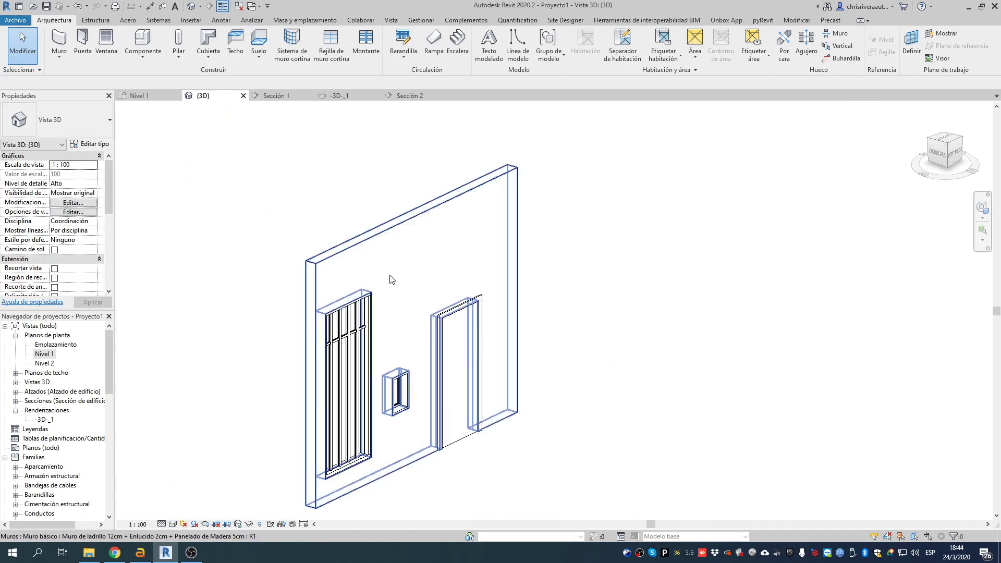
{"action": "middle_click_drag", "start_coordinate": [367, 247], "coordinate": [384, 185]}
{"action": "scroll", "coordinate": [386, 277], "scroll_direction": "down", "scroll_amount": 4}
{"action": "middle_click_drag", "start_coordinate": [387, 277], "coordinate": [589, 333], "text": "shift"}
{"action": "middle_click_drag", "start_coordinate": [589, 334], "coordinate": [555, 284]}
{"action": "scroll", "coordinate": [509, 302], "scroll_direction": "down", "scroll_amount": 4}
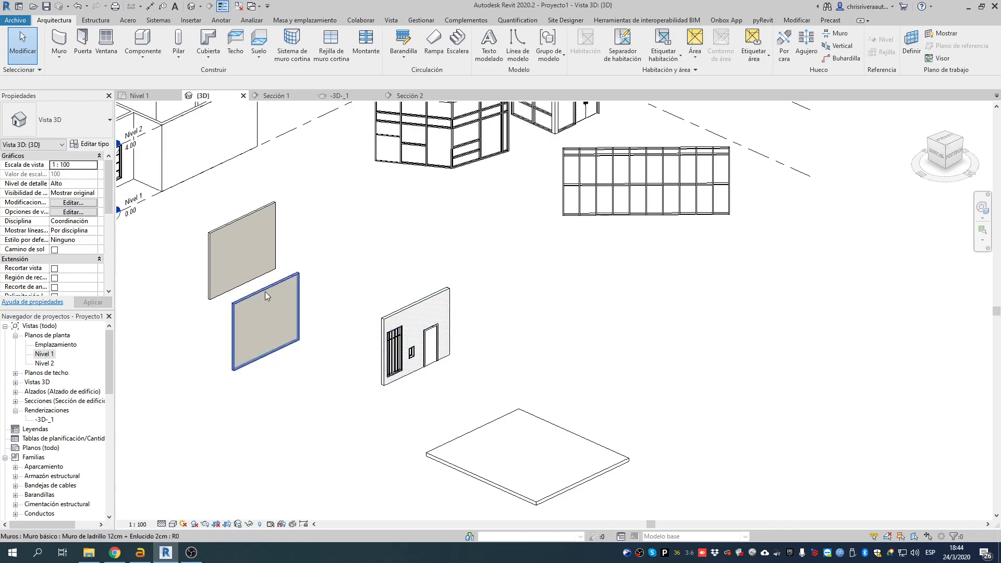
{"action": "middle_click_drag", "start_coordinate": [240, 237], "coordinate": [351, 256]}
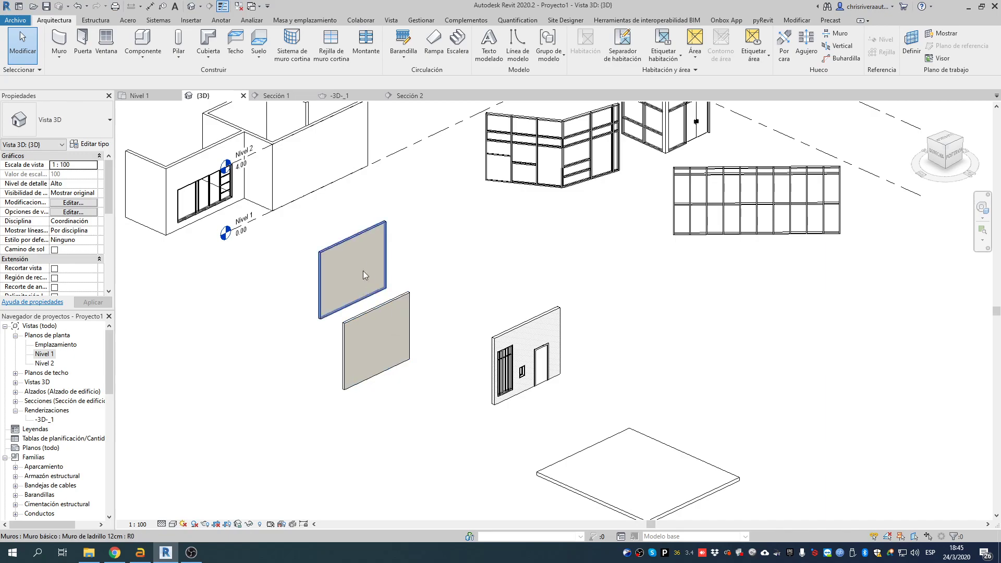
{"action": "middle_click_drag", "start_coordinate": [440, 214], "coordinate": [509, 242]}
{"action": "scroll", "coordinate": [522, 327], "scroll_direction": "down", "scroll_amount": 2}
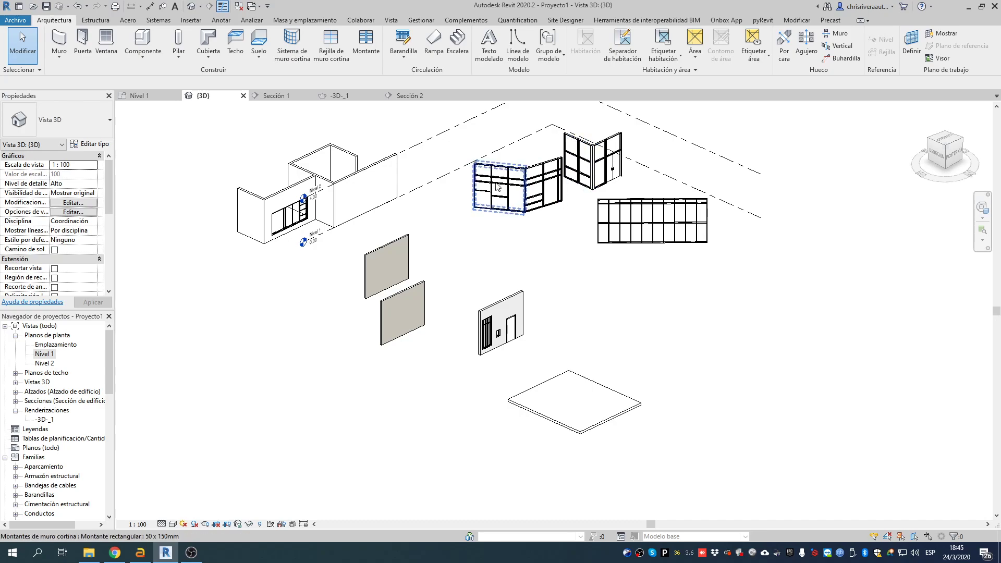